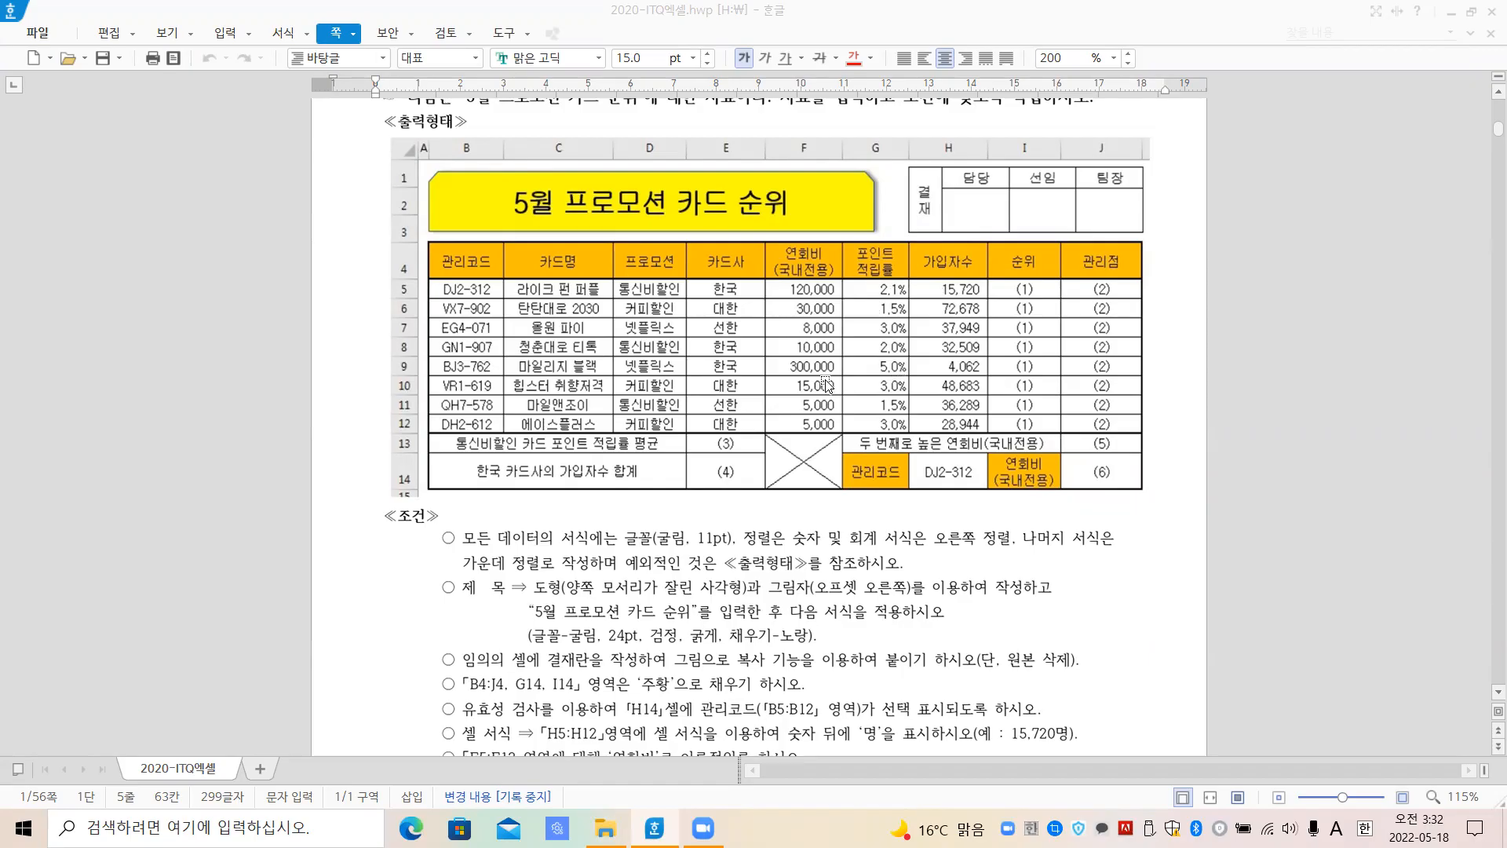
Start Excel from the desktop with a blank workbook and dismiss the Office activation wizard
scroll(828, 421, "down", 1)
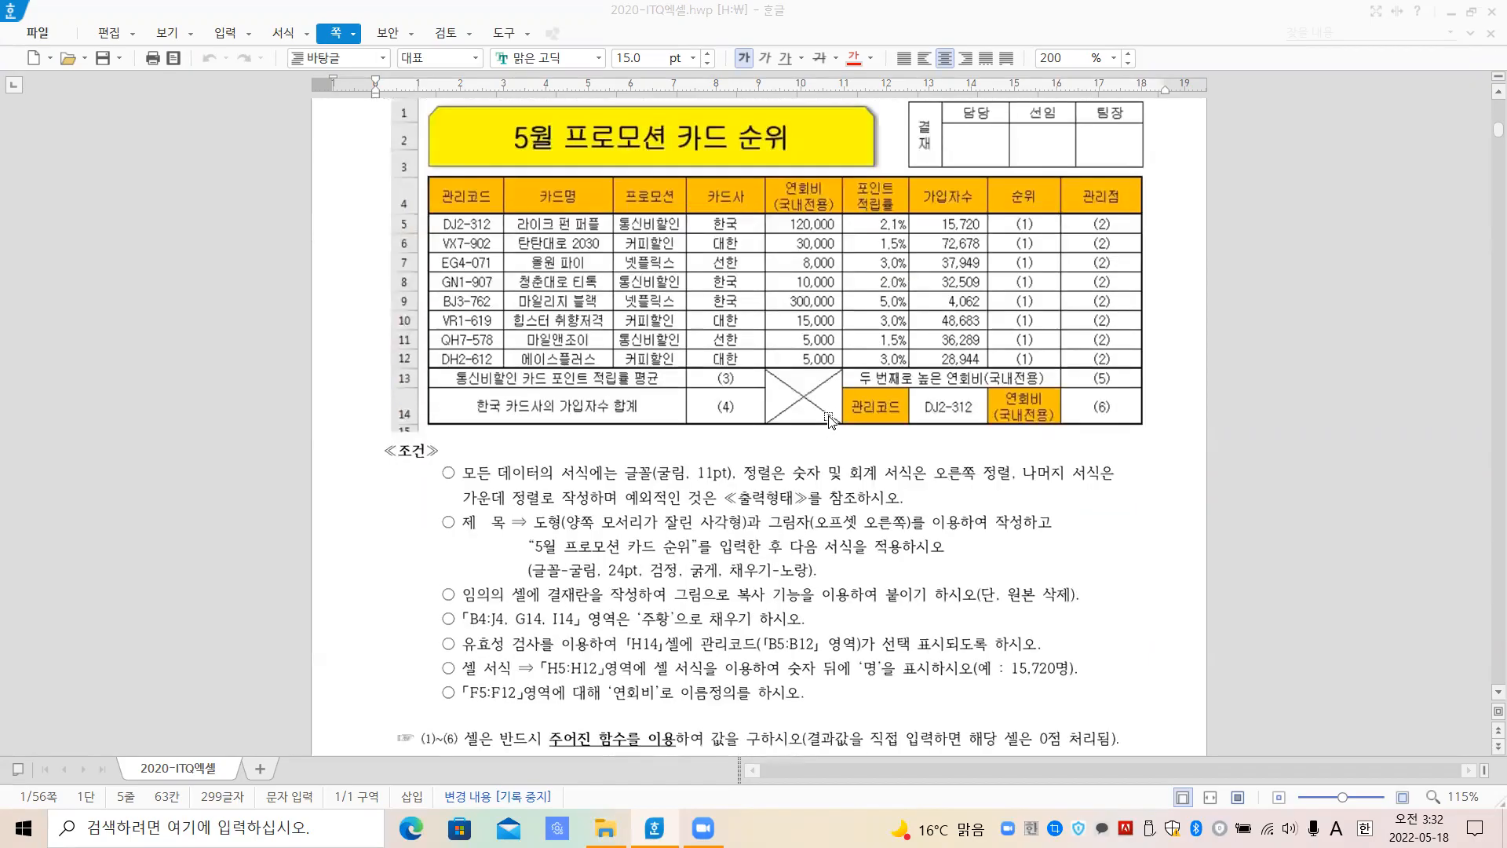
scroll(828, 421, "up", 1)
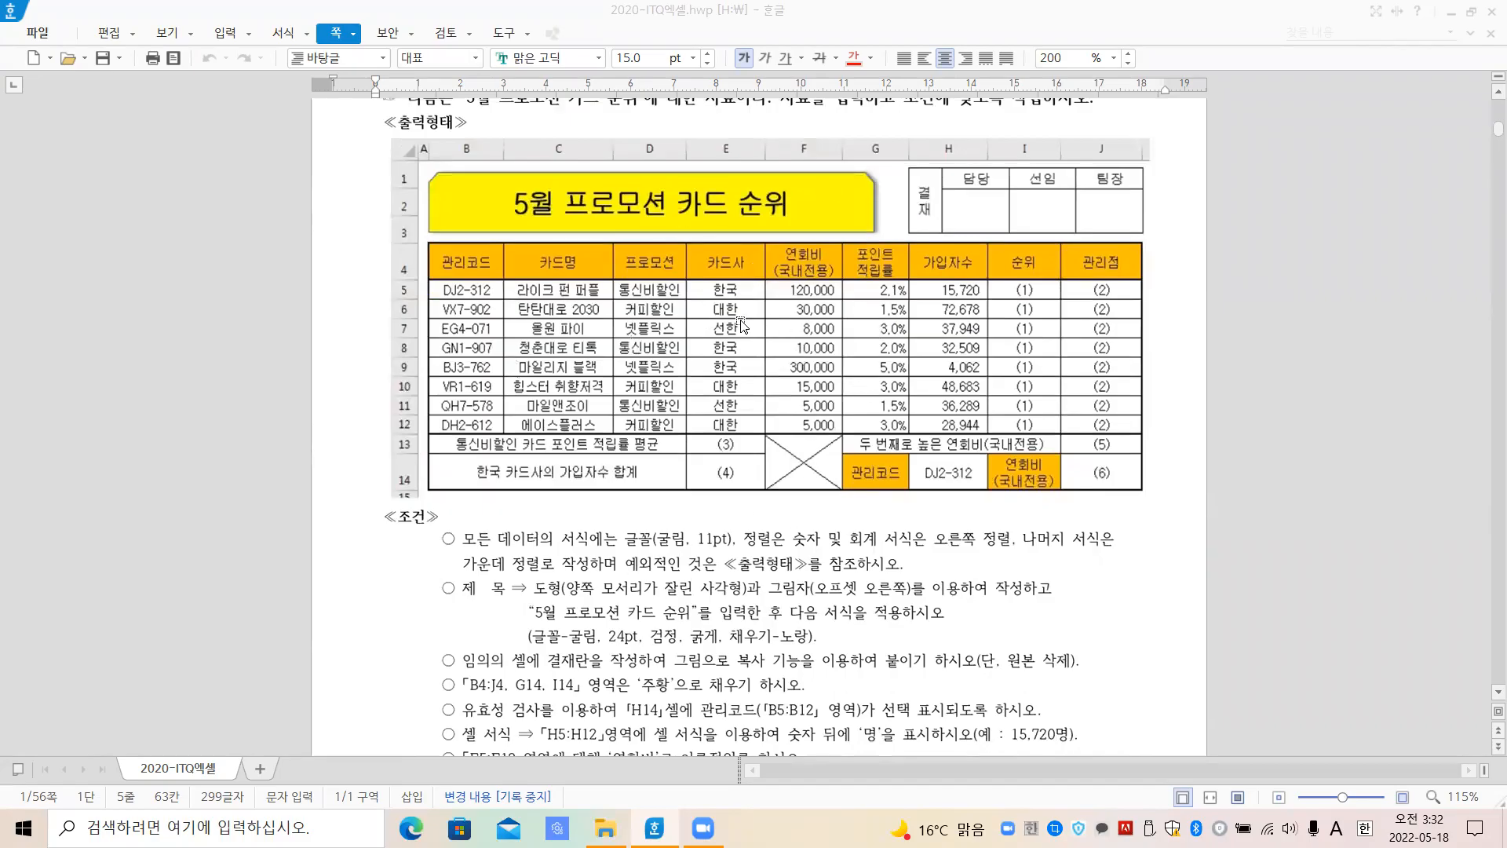
left_click(1503, 836)
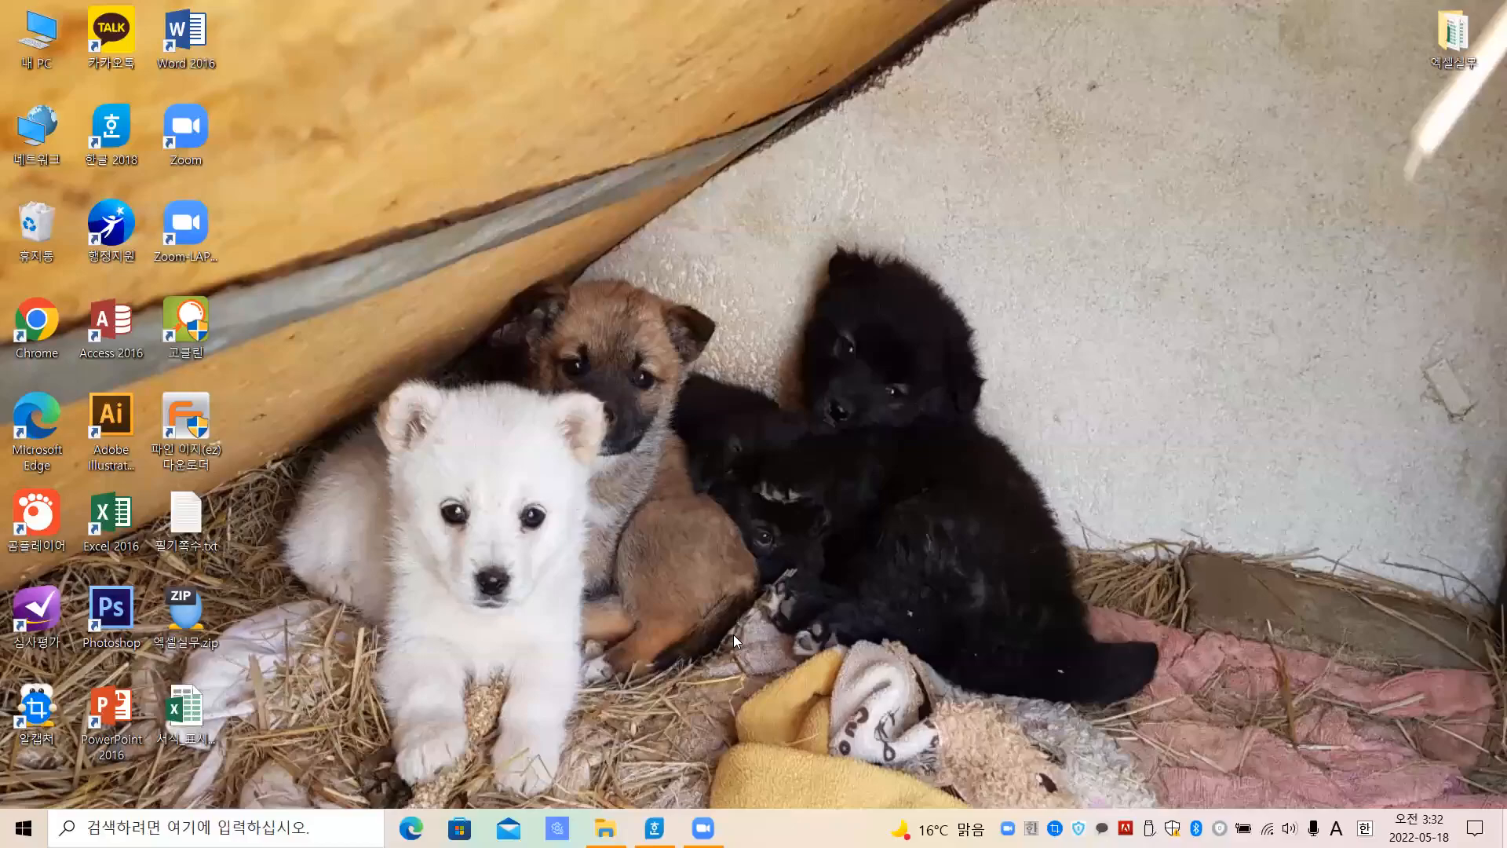
double_click(119, 506)
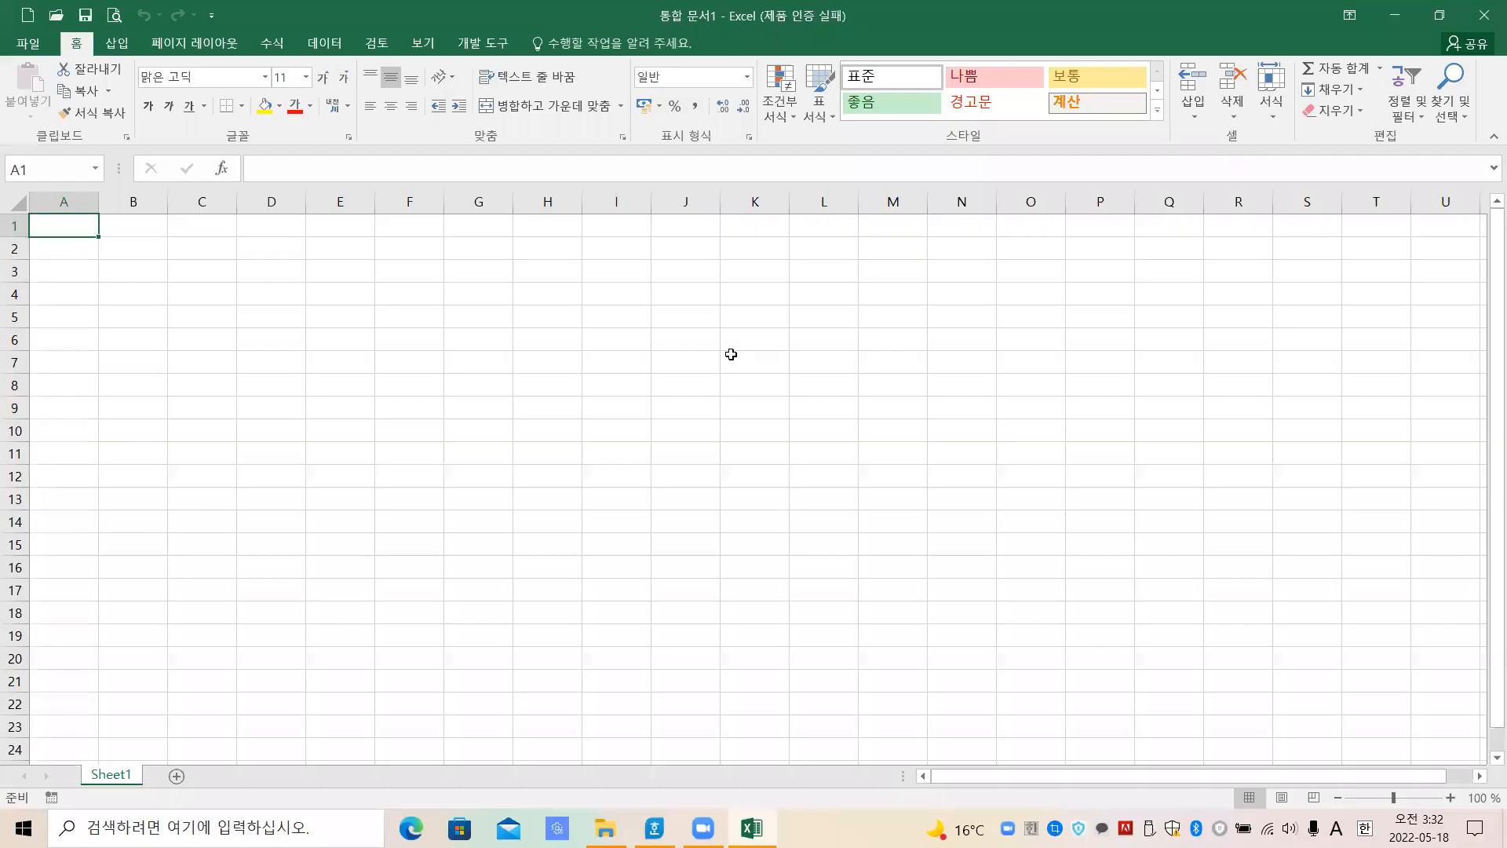
left_click(996, 645)
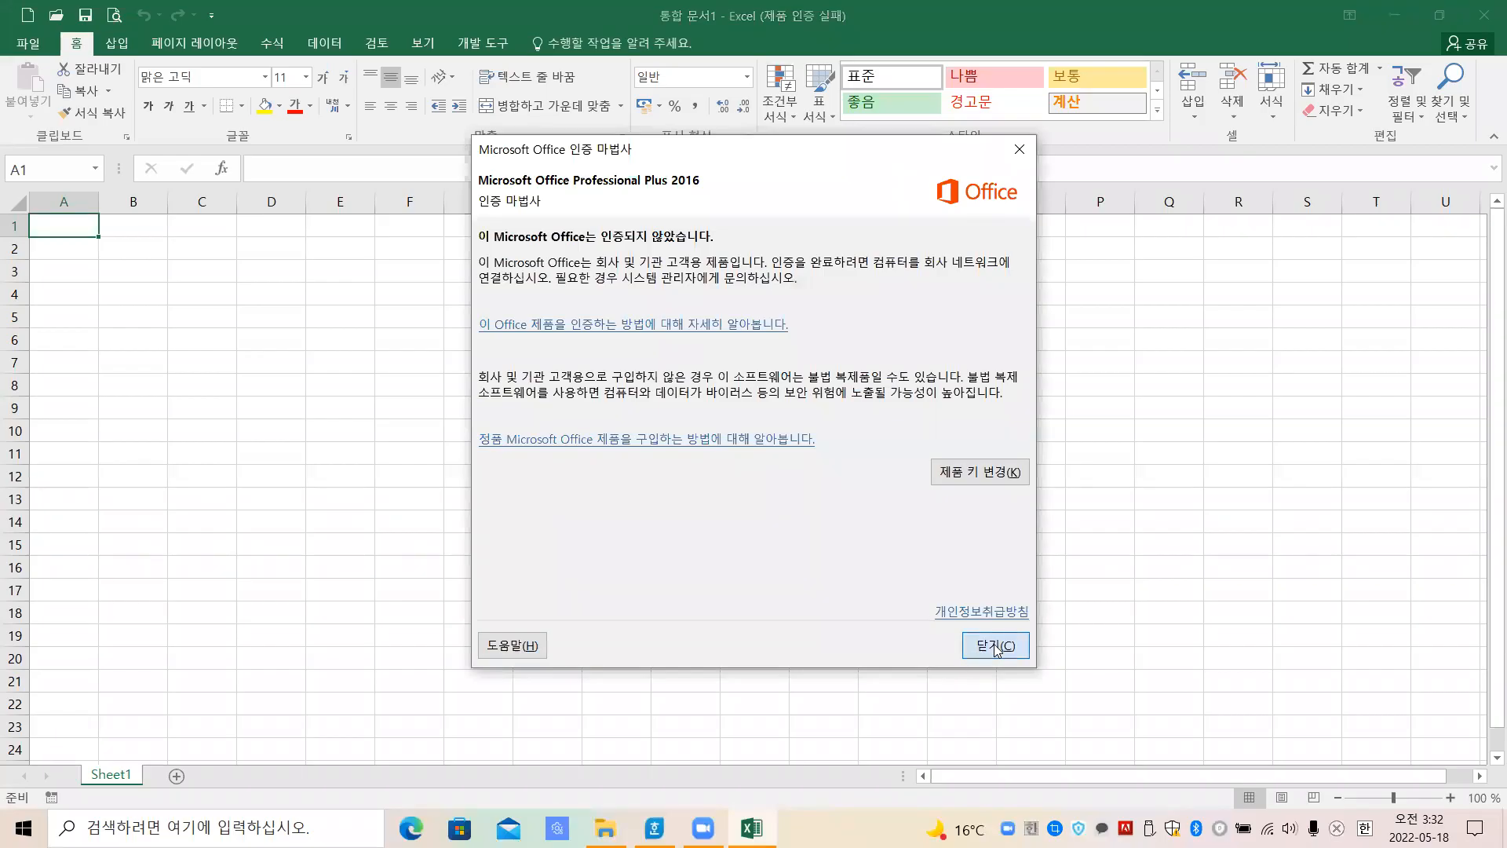
left_click(558, 448)
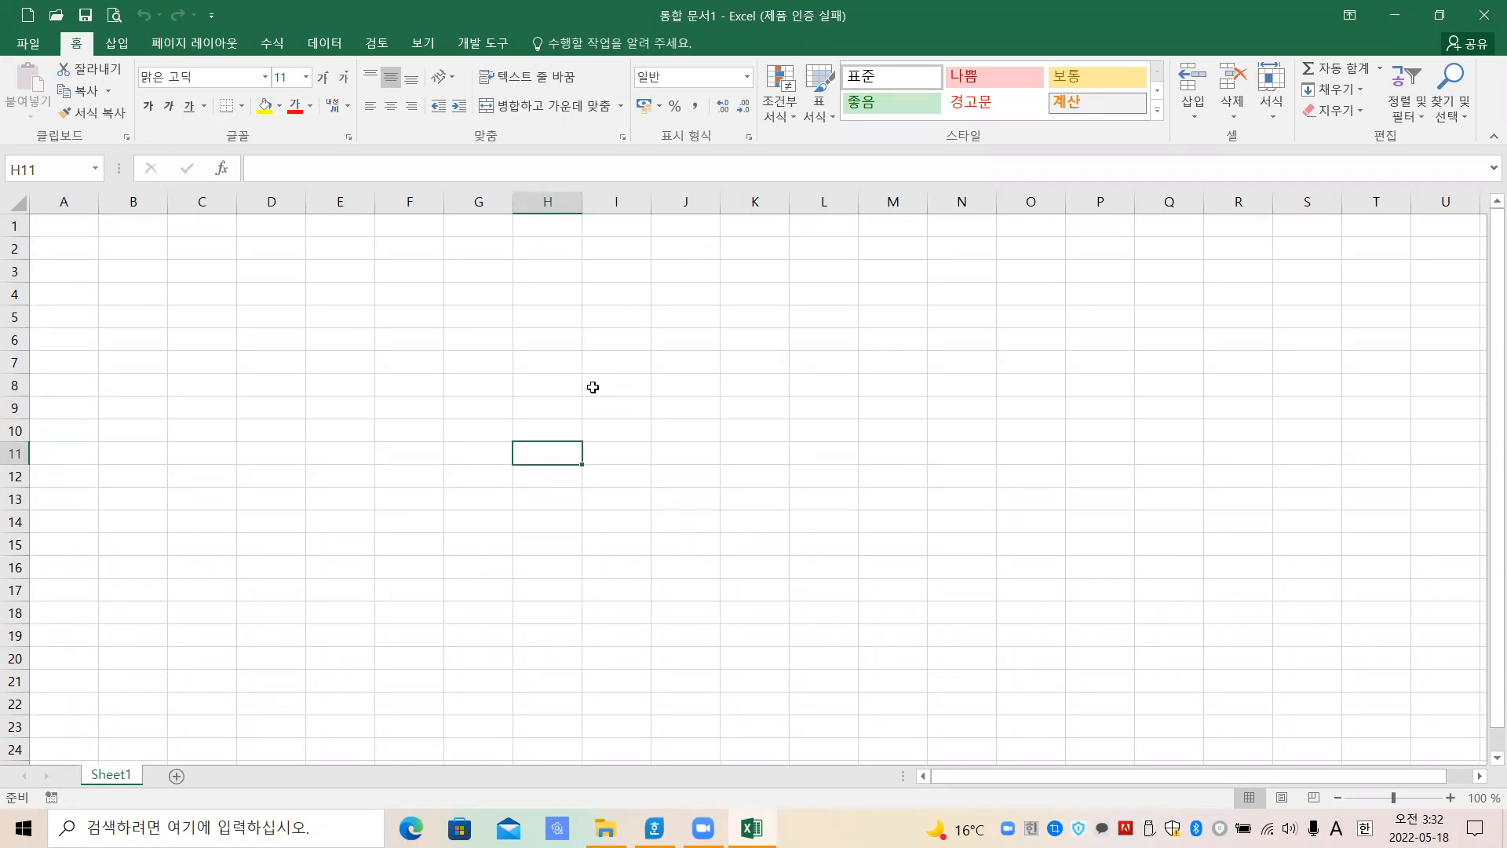
Save the workbook as 기출문제1회 in the ITQ엑셀 folder on the H: drive
key("ctrl+s")
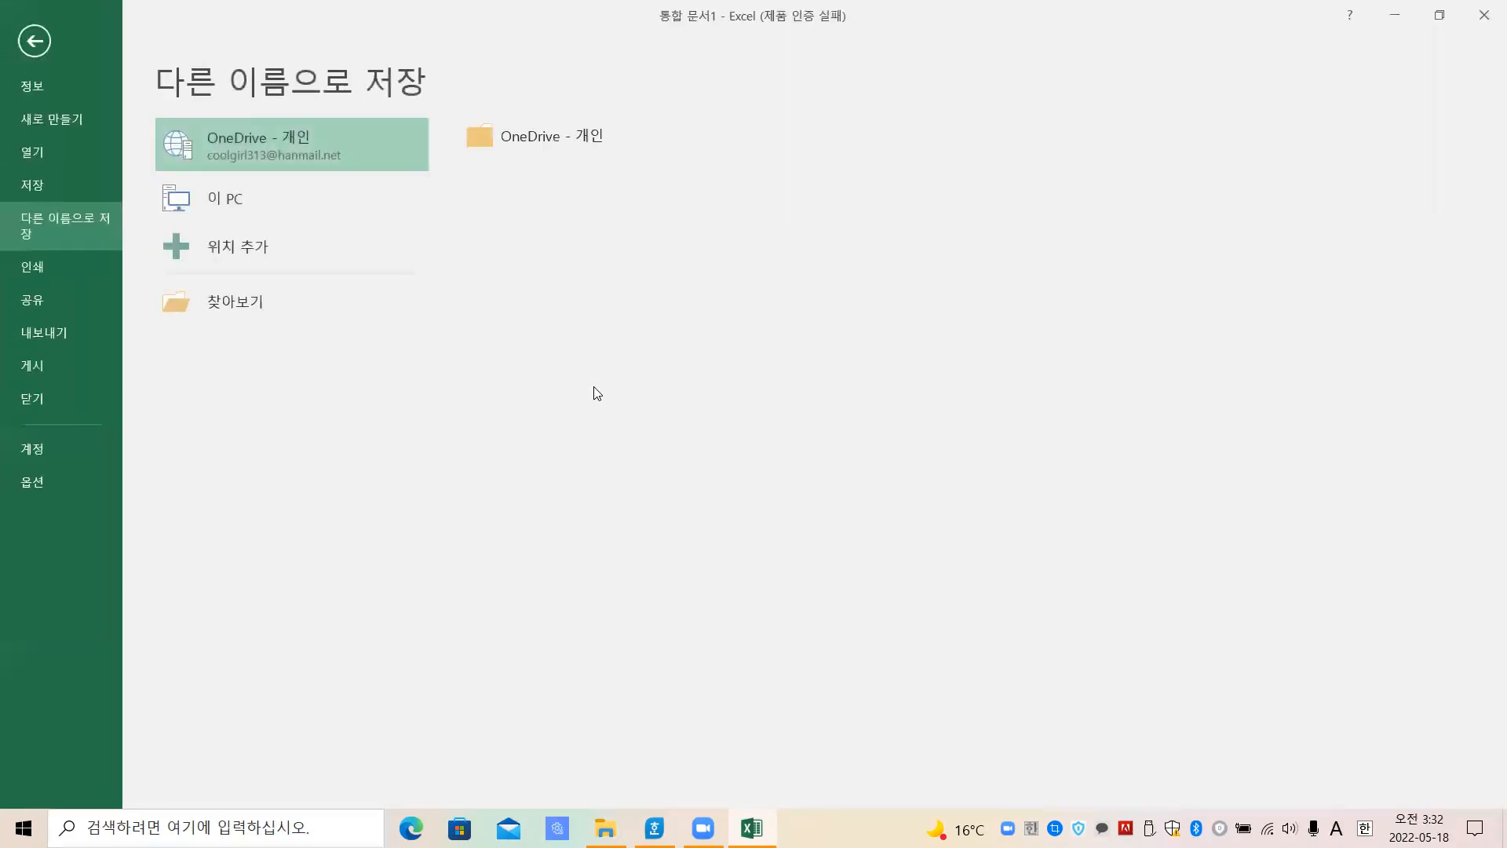
left_click(257, 309)
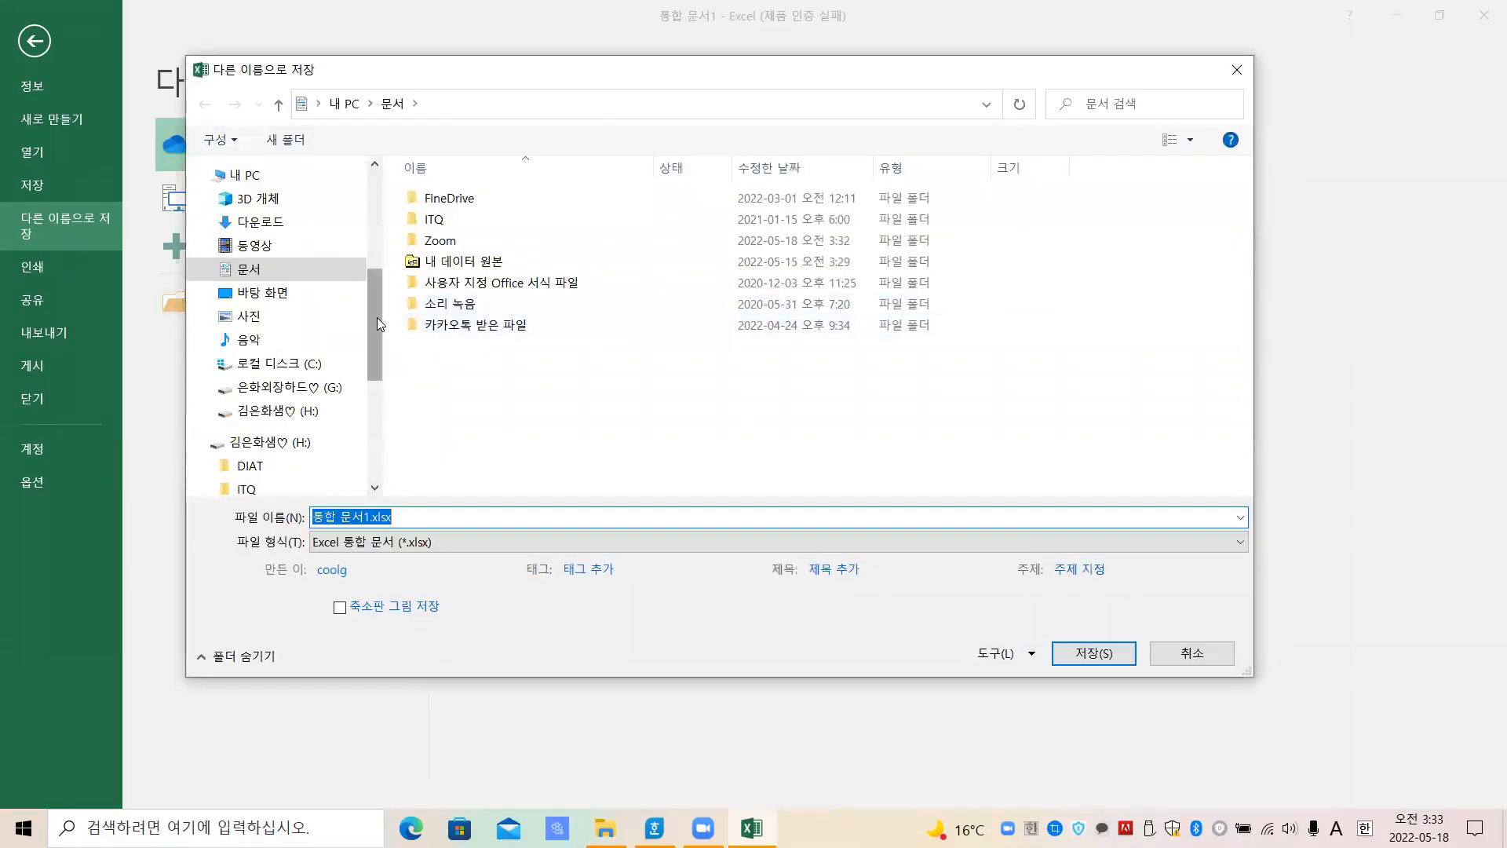
scroll(375, 320, "down", 1)
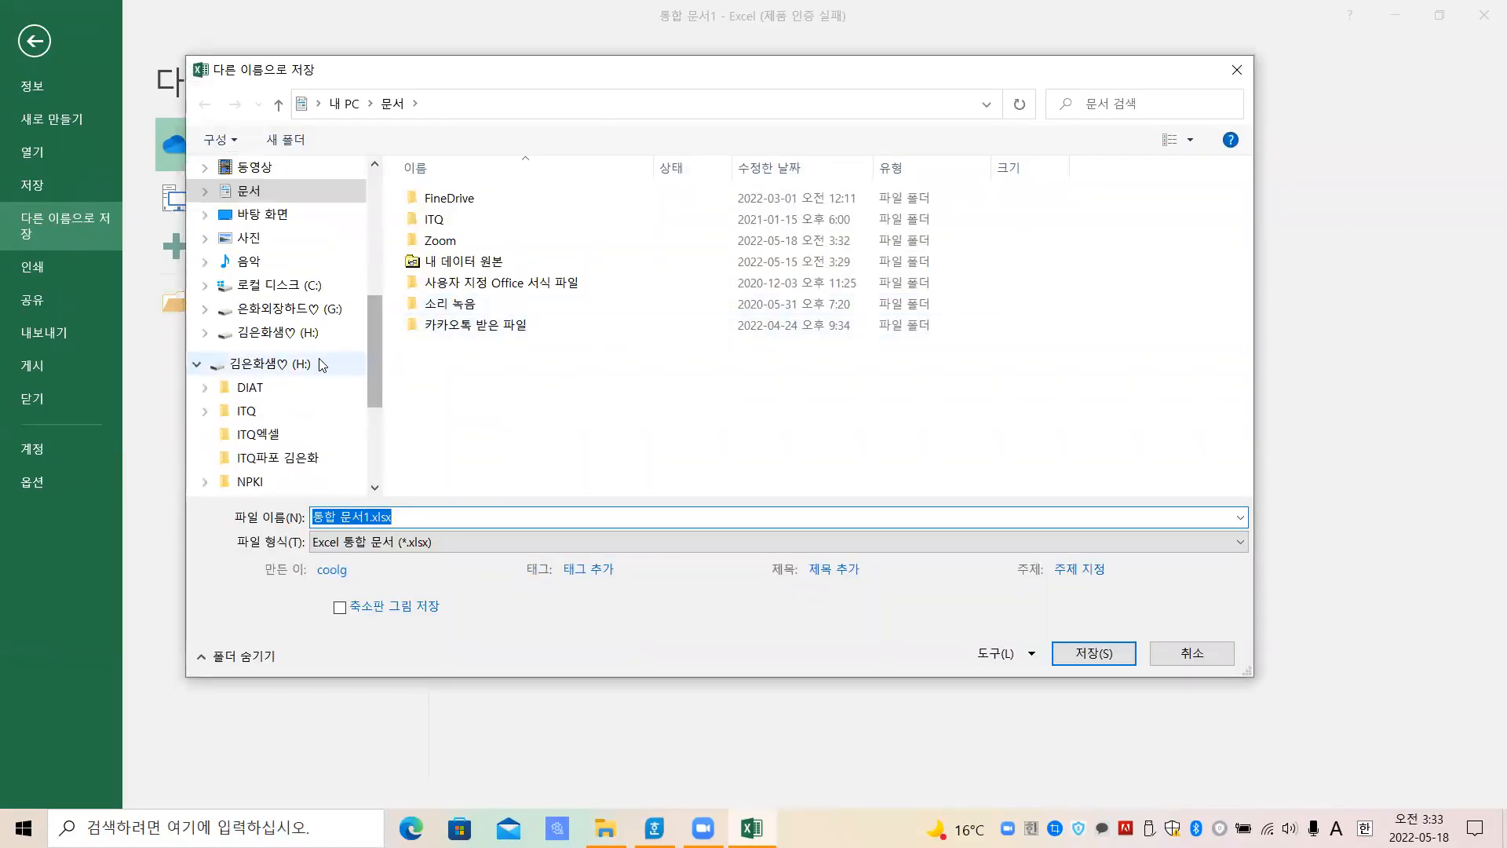
left_click(283, 339)
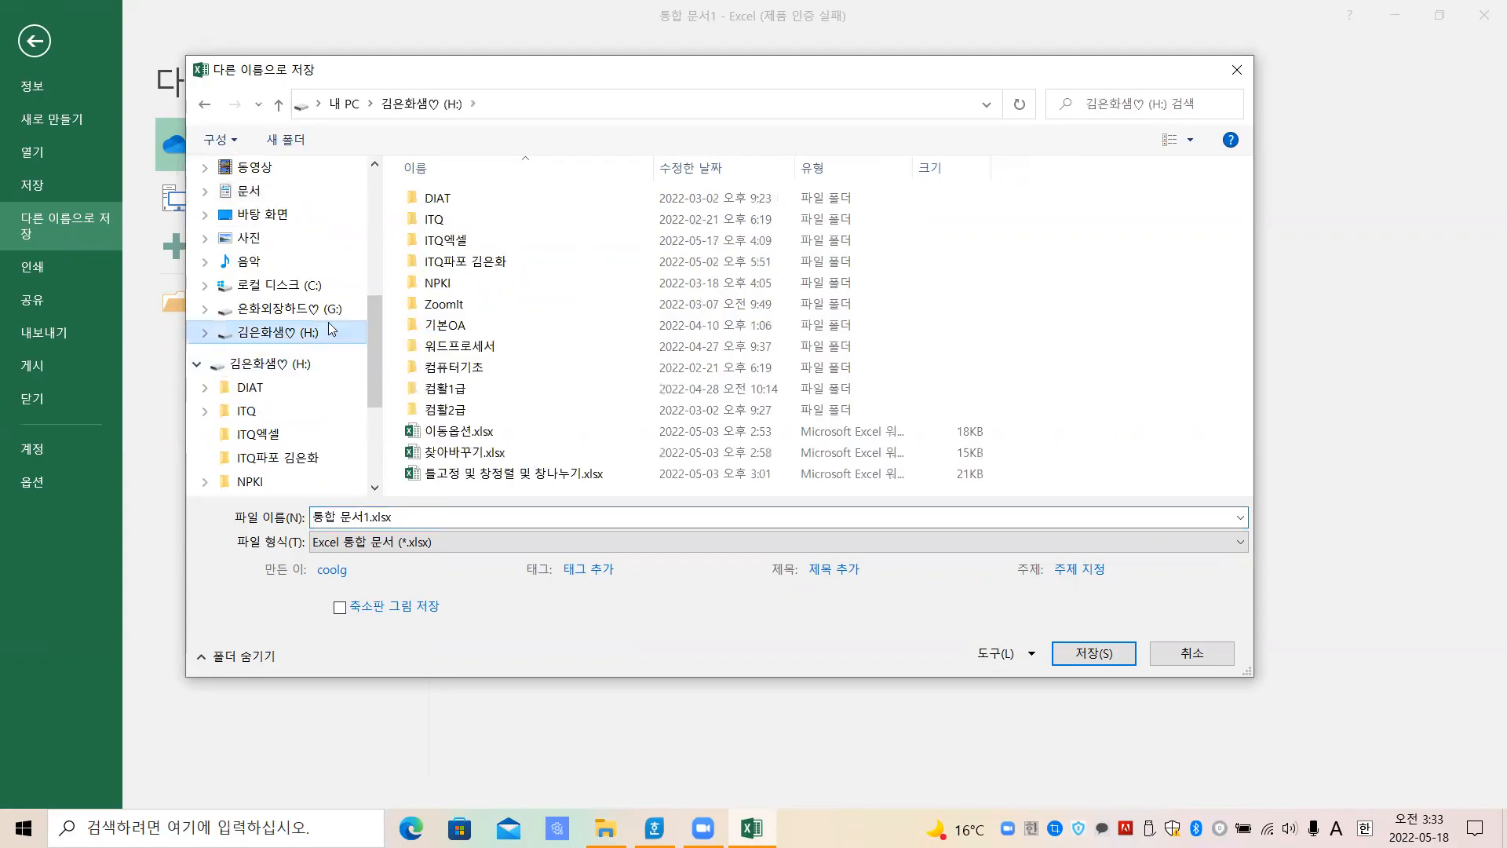
double_click(447, 242)
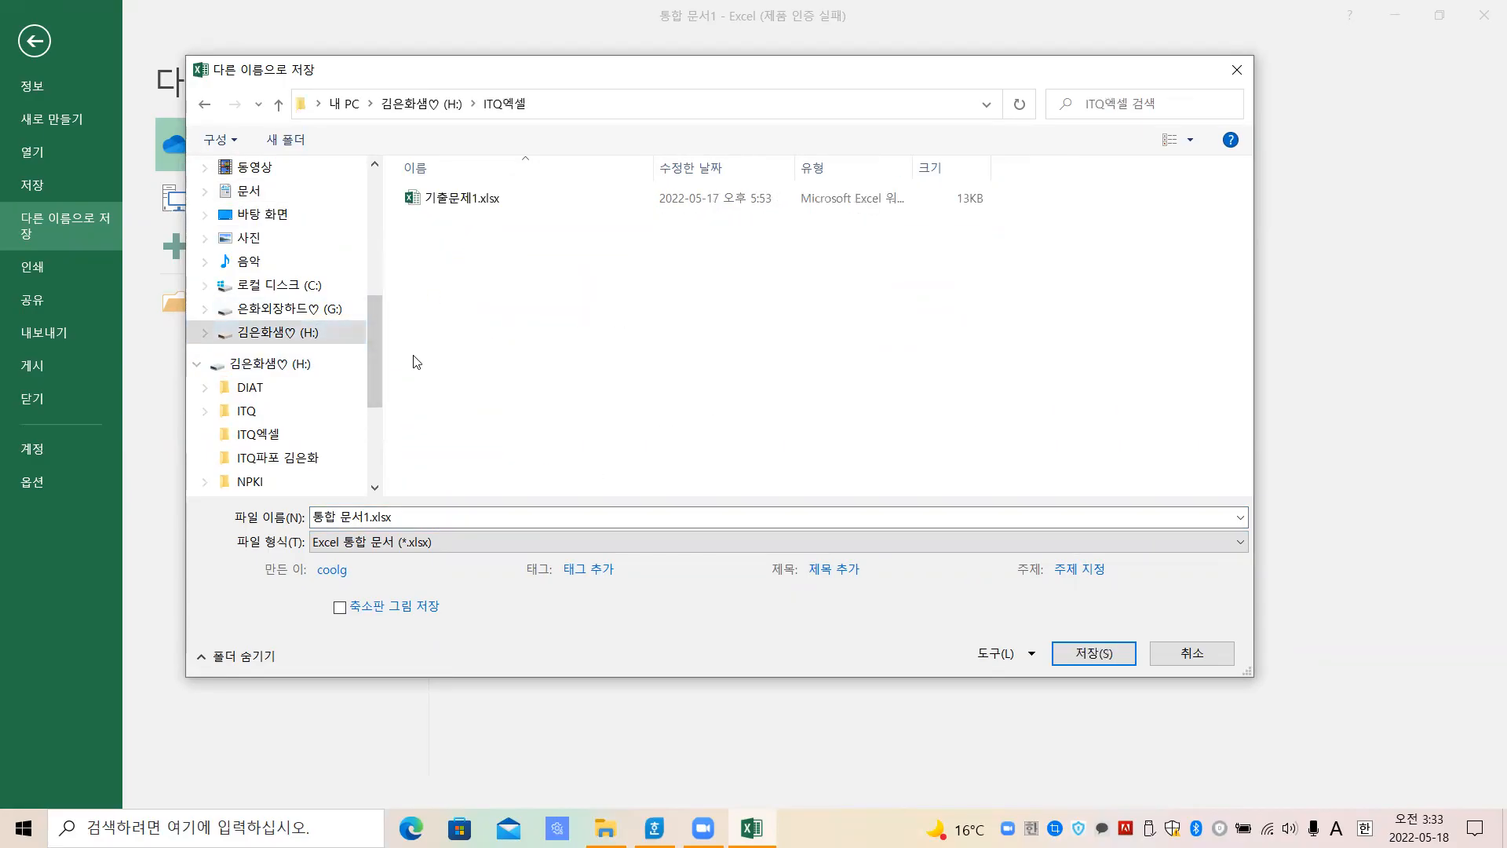
left_click(405, 517)
type("r")
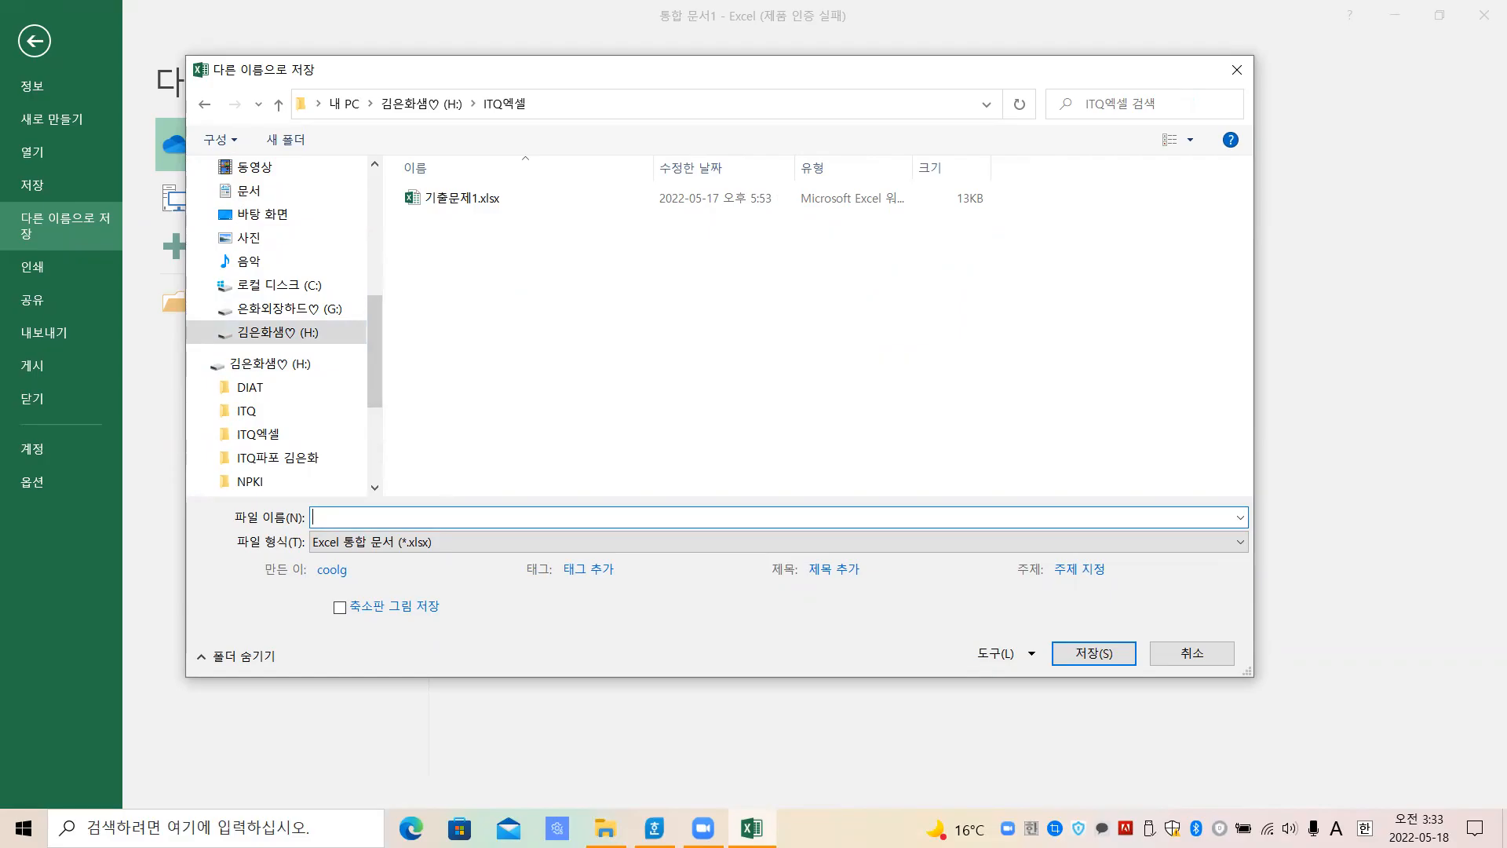
type("기출")
type("문제1ㅎ")
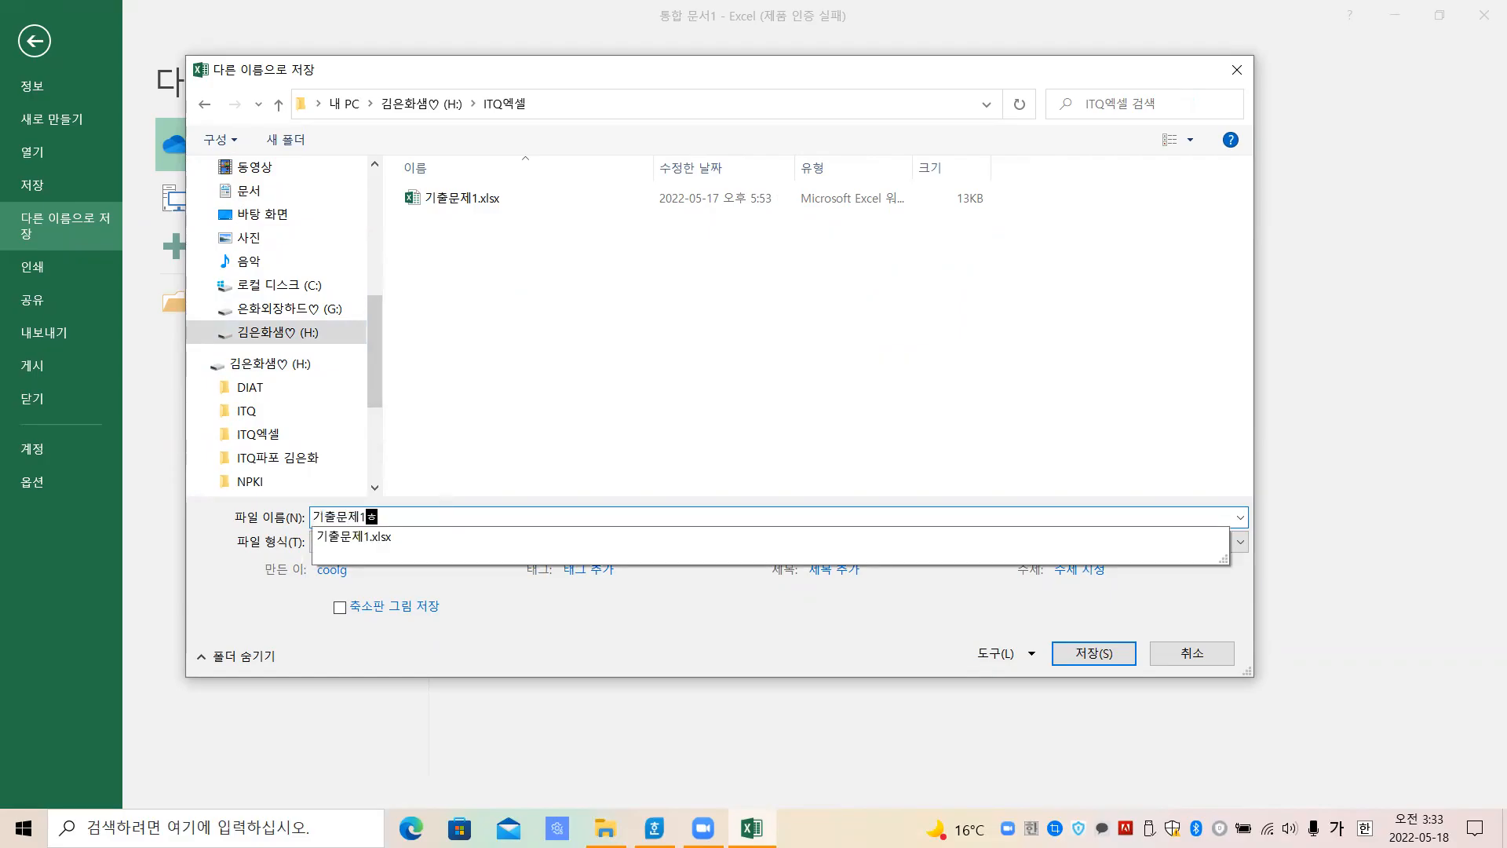
left_click(1093, 653)
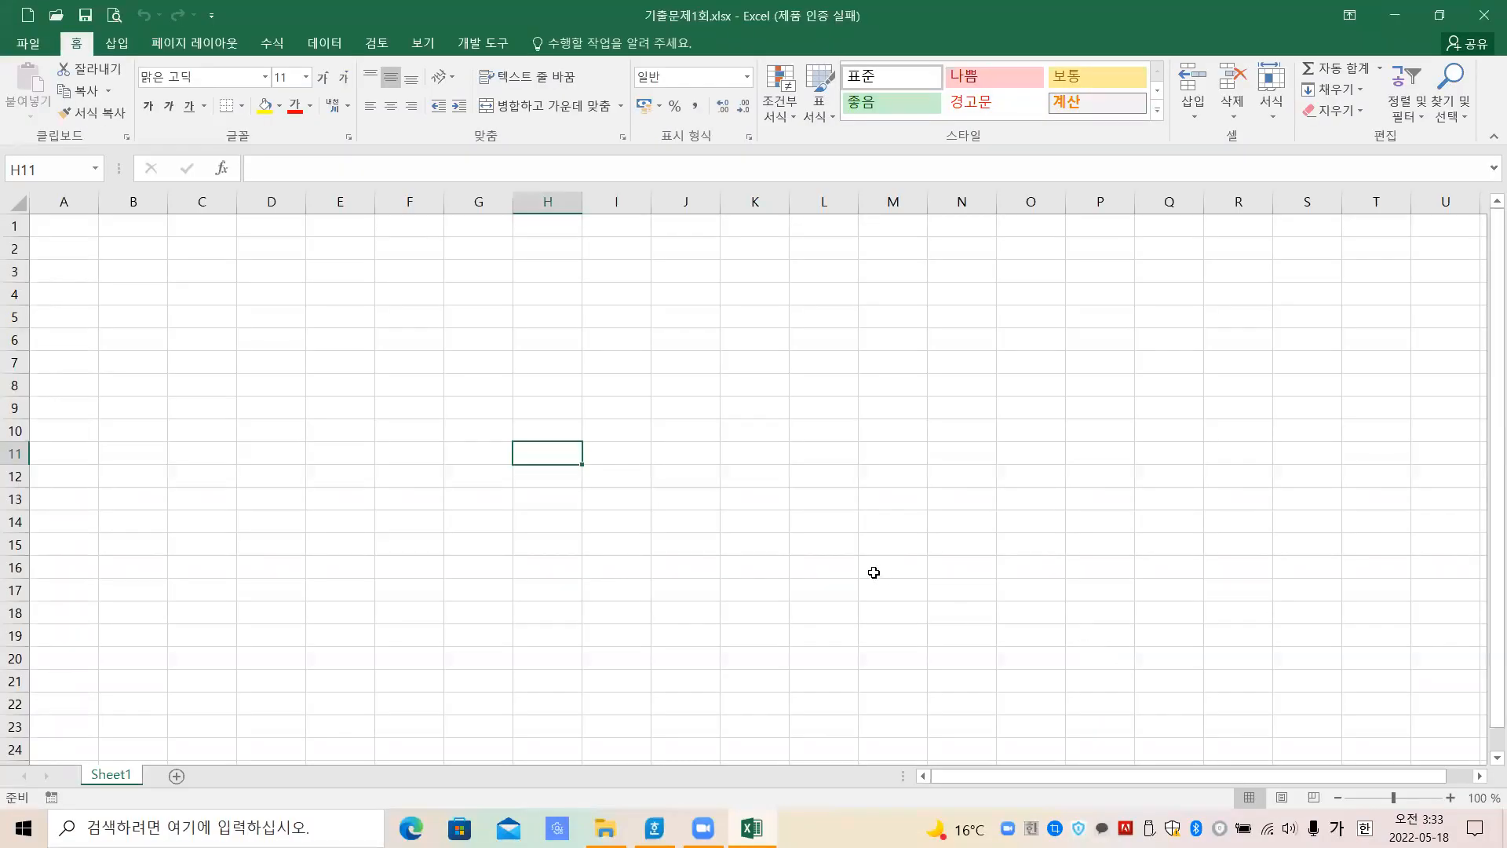
Add two new worksheets after Sheet1 in the workbook
left_click(692, 606)
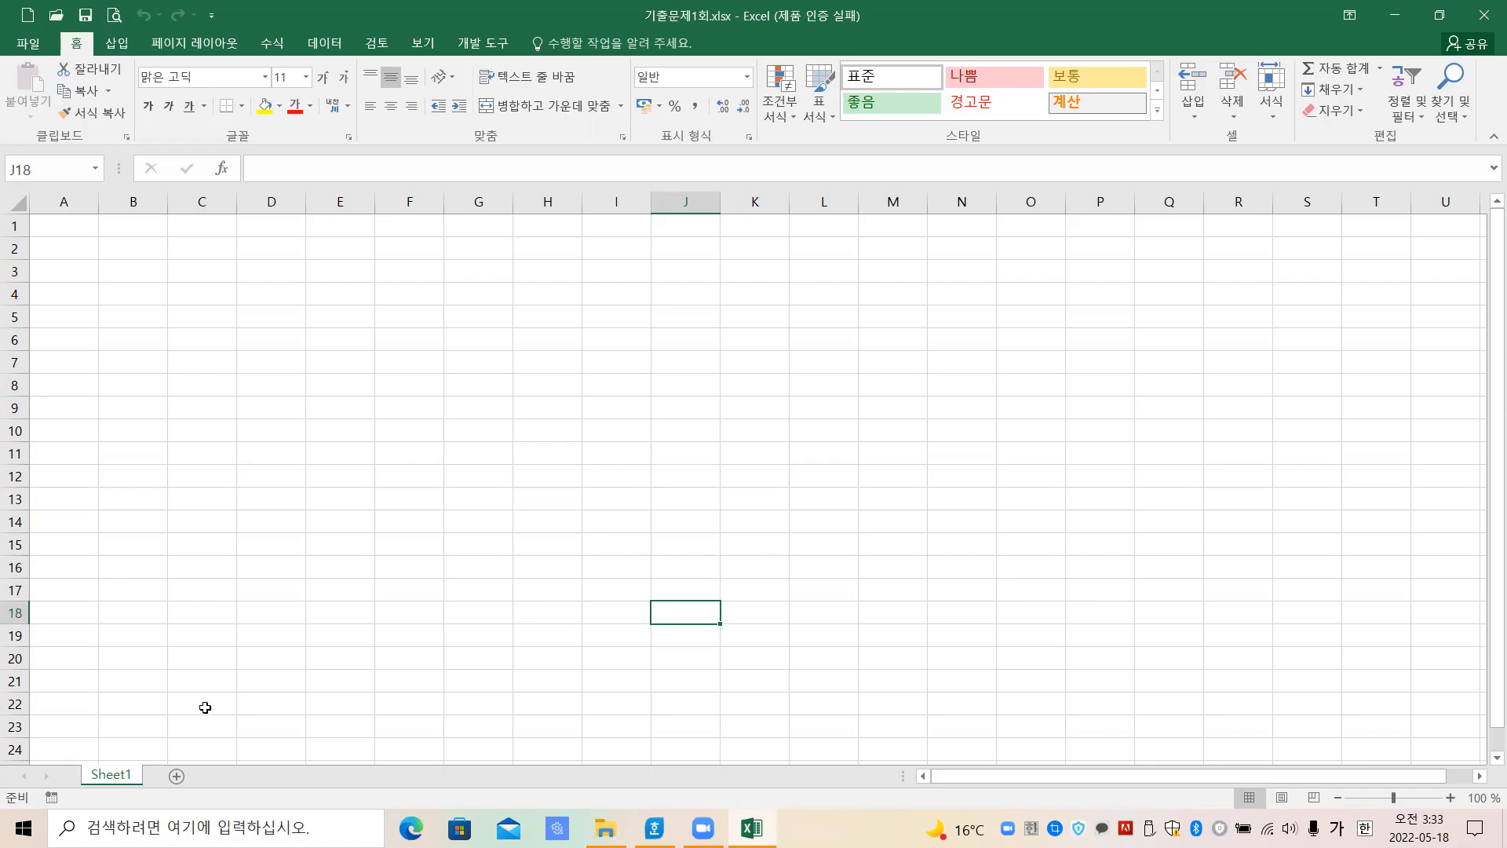
left_click(177, 777)
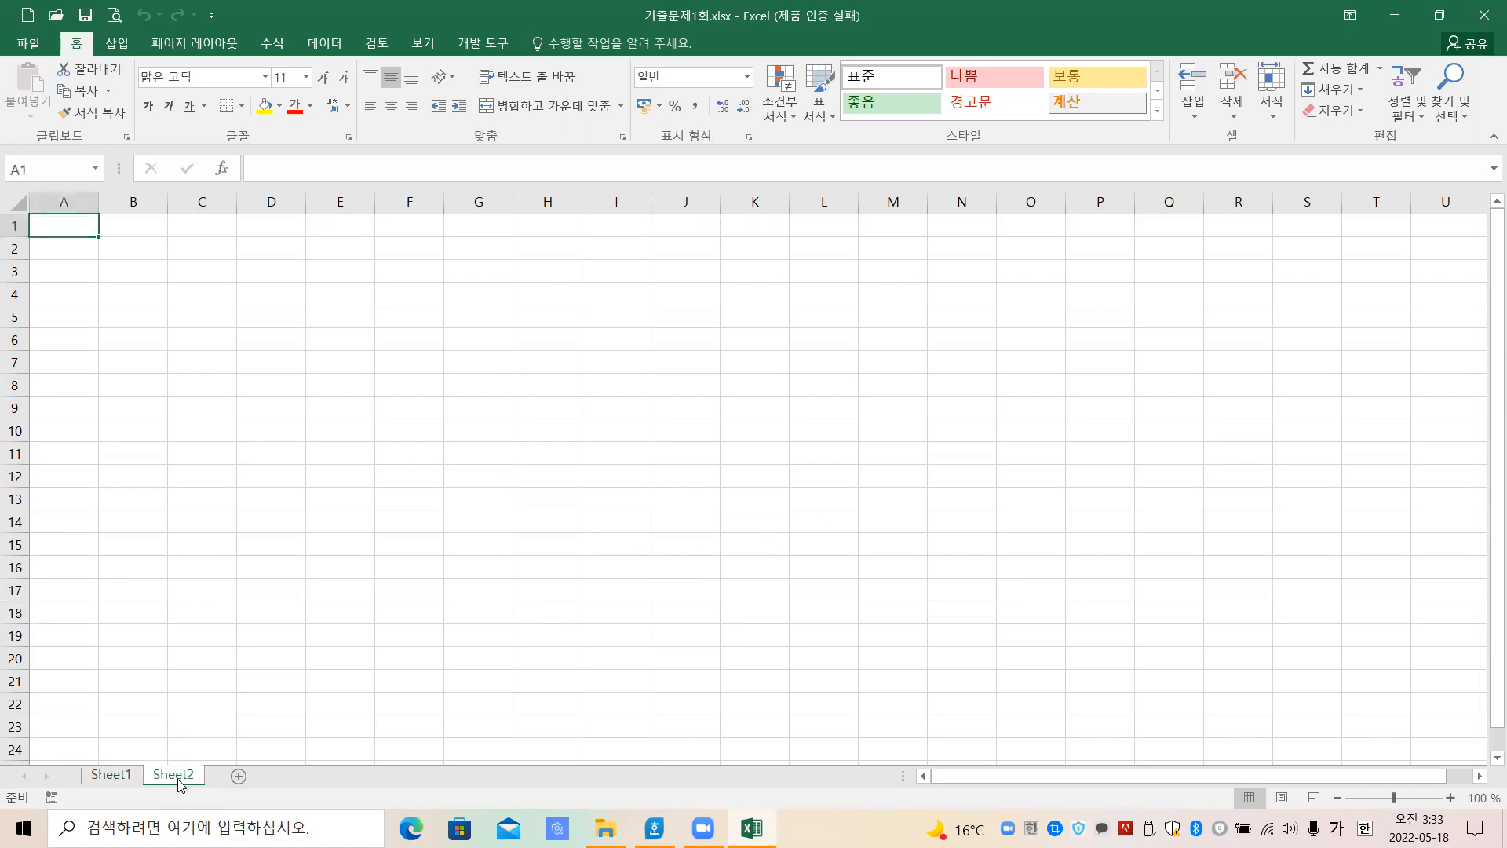
left_click(238, 776)
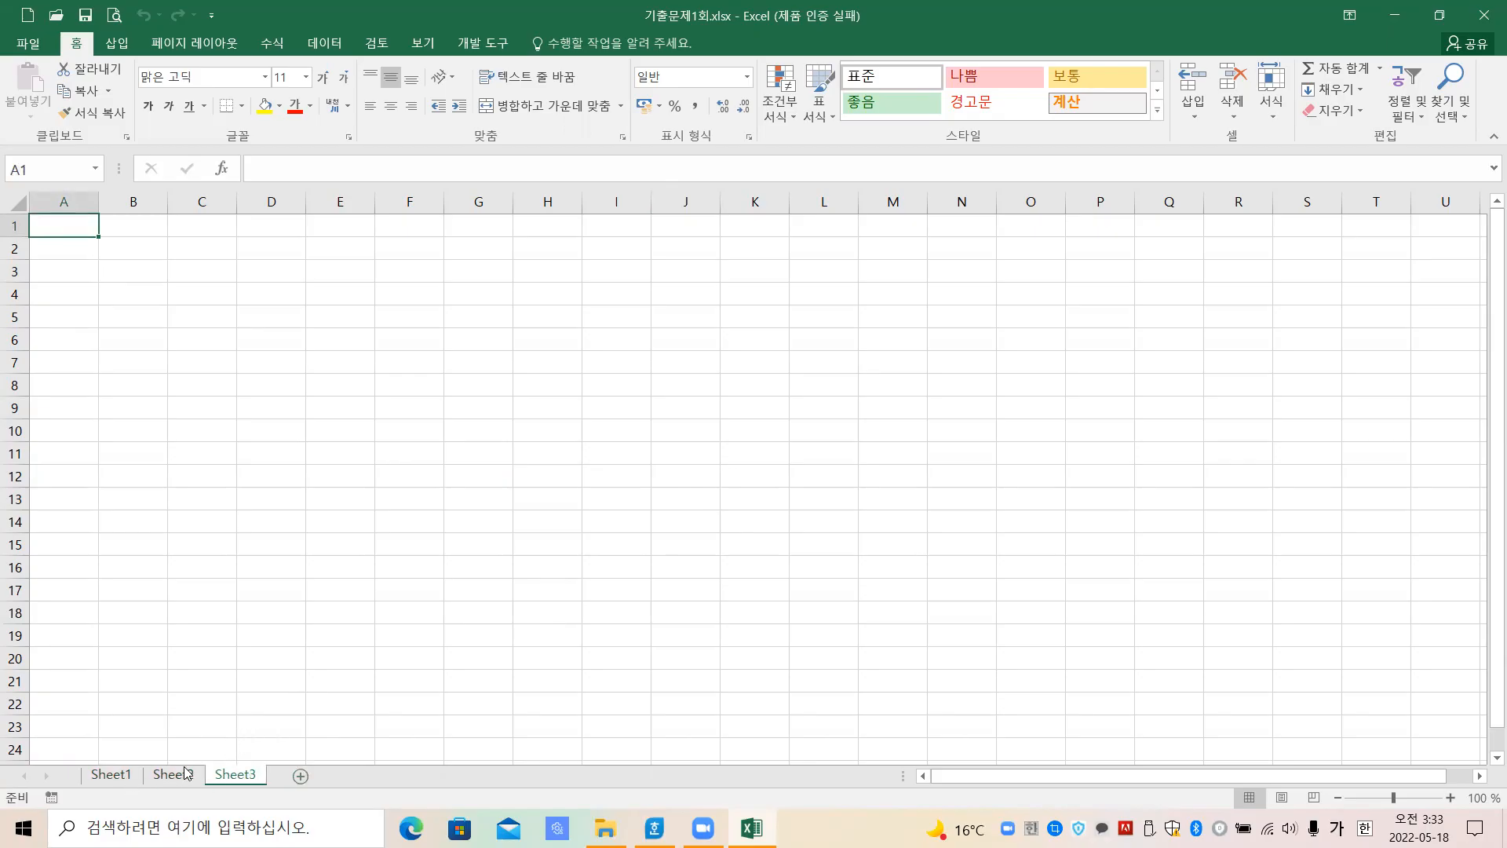
Rename the three worksheets in order as 제1작업, 제2작업 and 제3작업
double_click(112, 776)
type("제1자ㄱ어ㅂ")
key("Return")
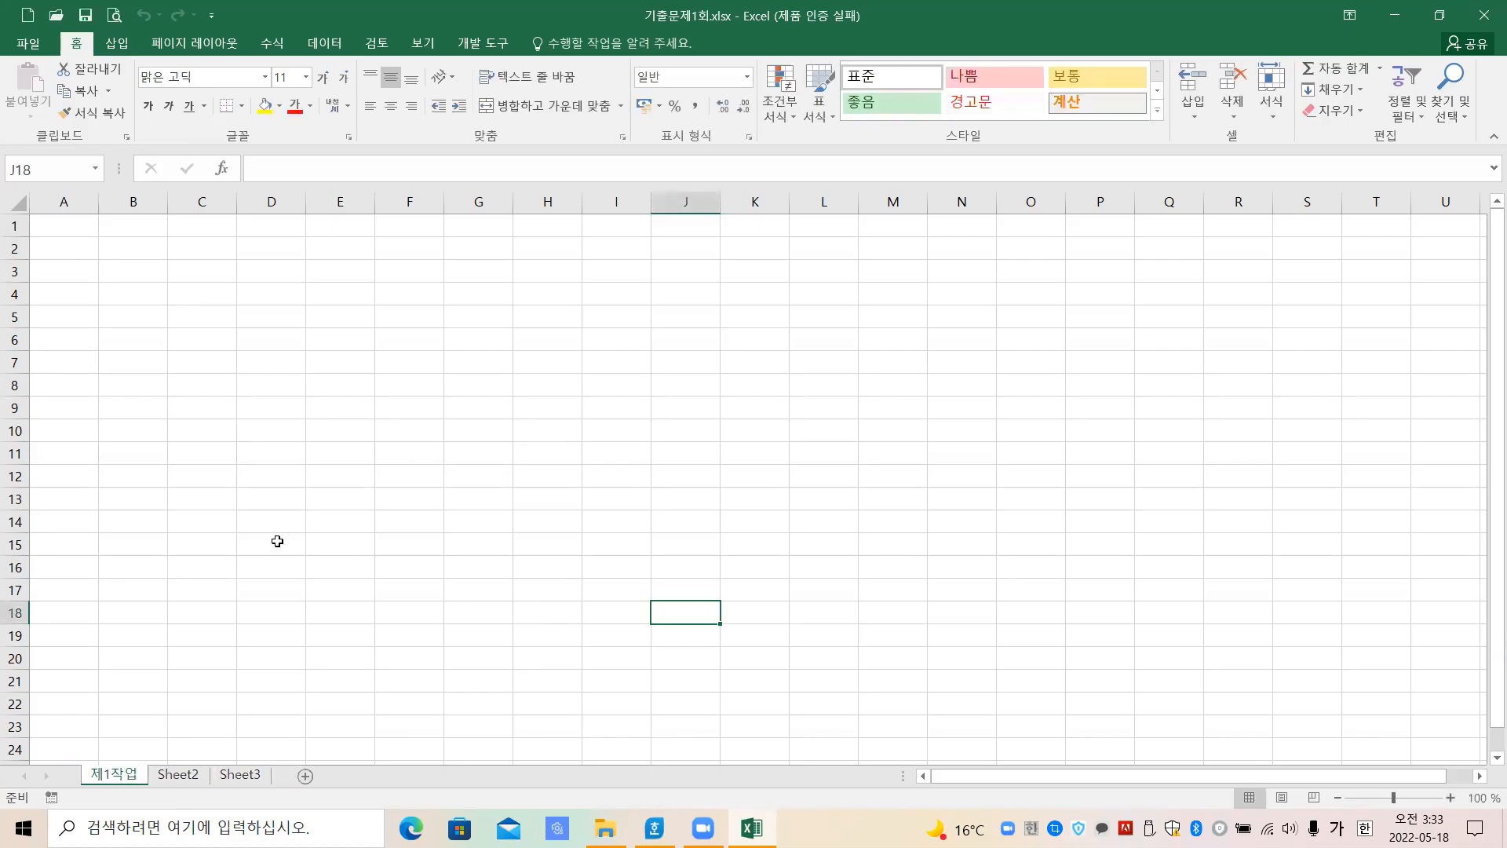
double_click(180, 775)
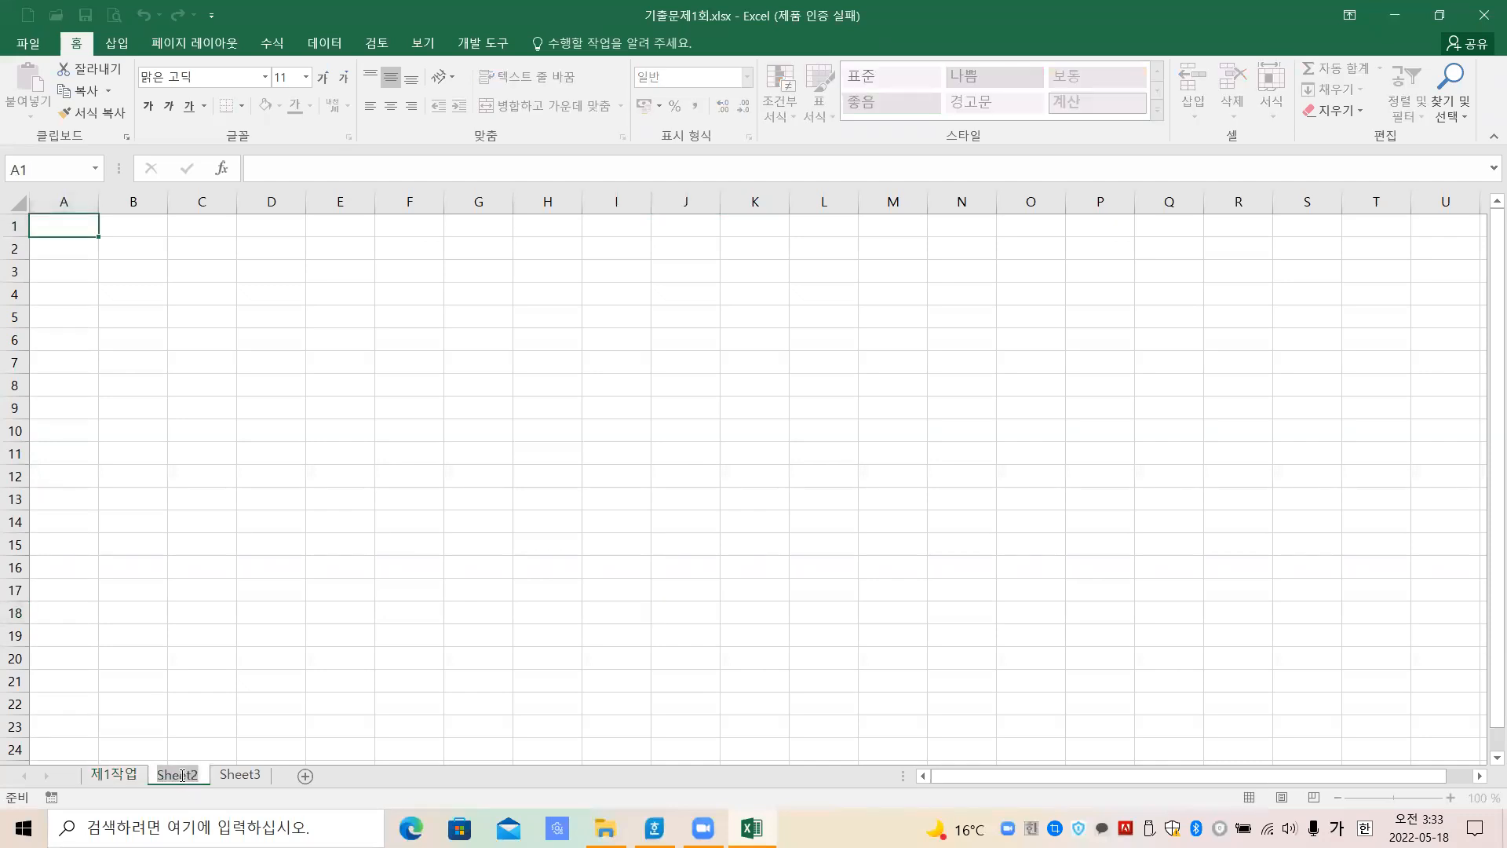
type("제2작어")
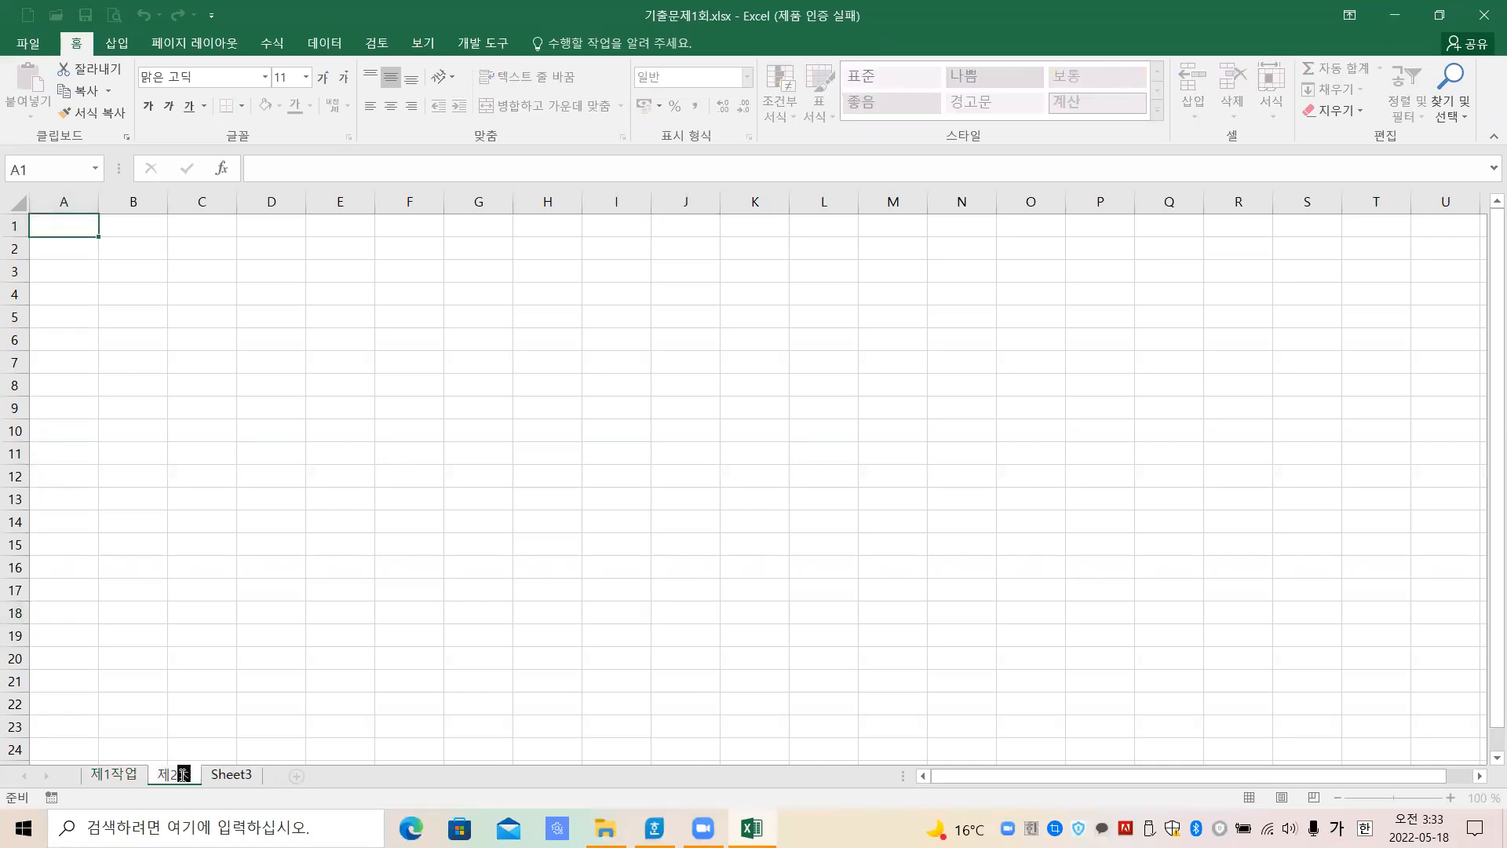
key("Return")
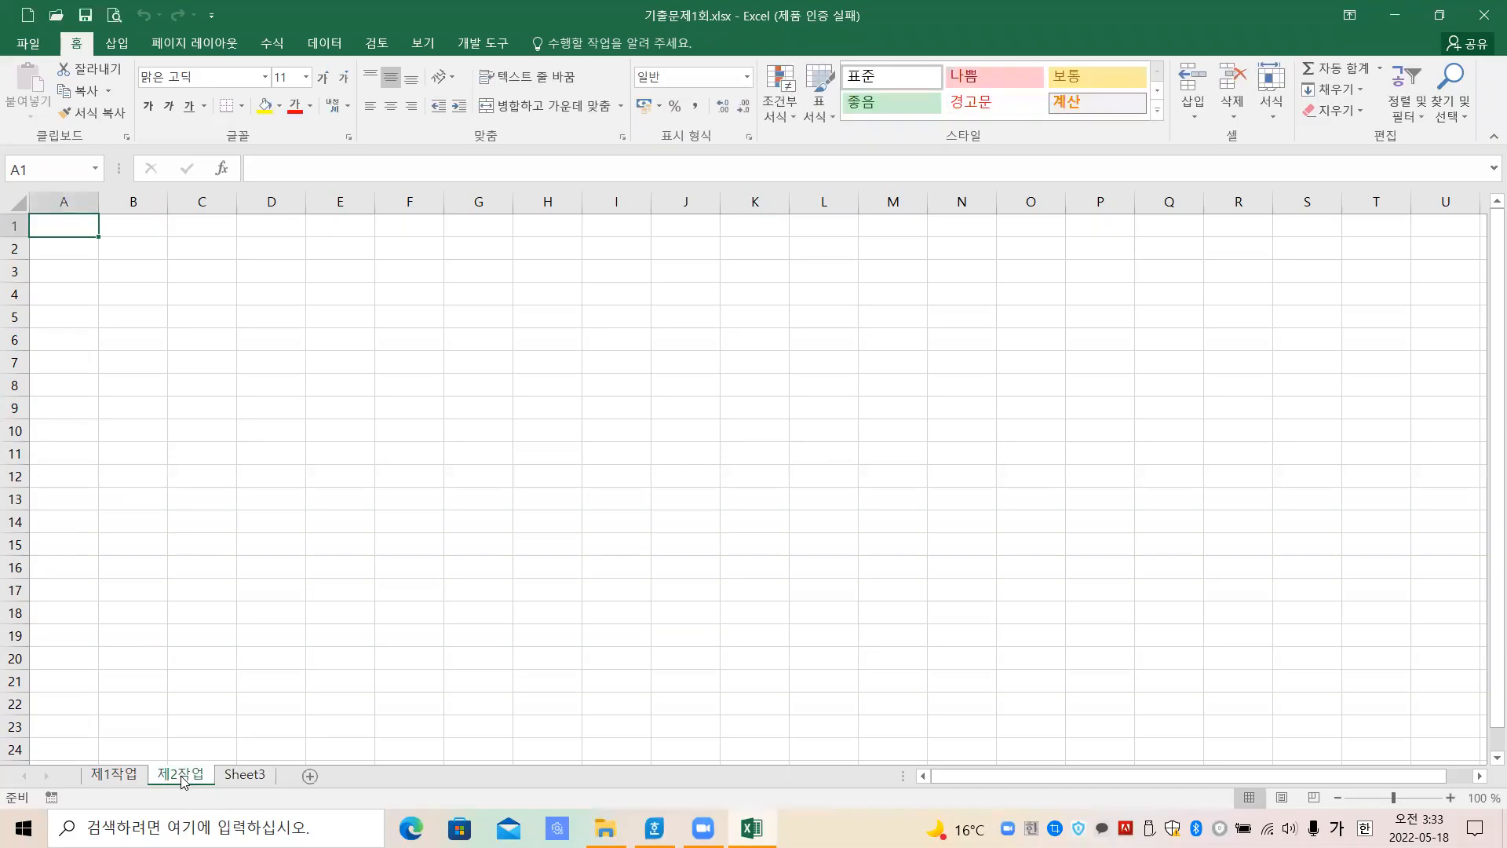
double_click(245, 776)
type("제3작업")
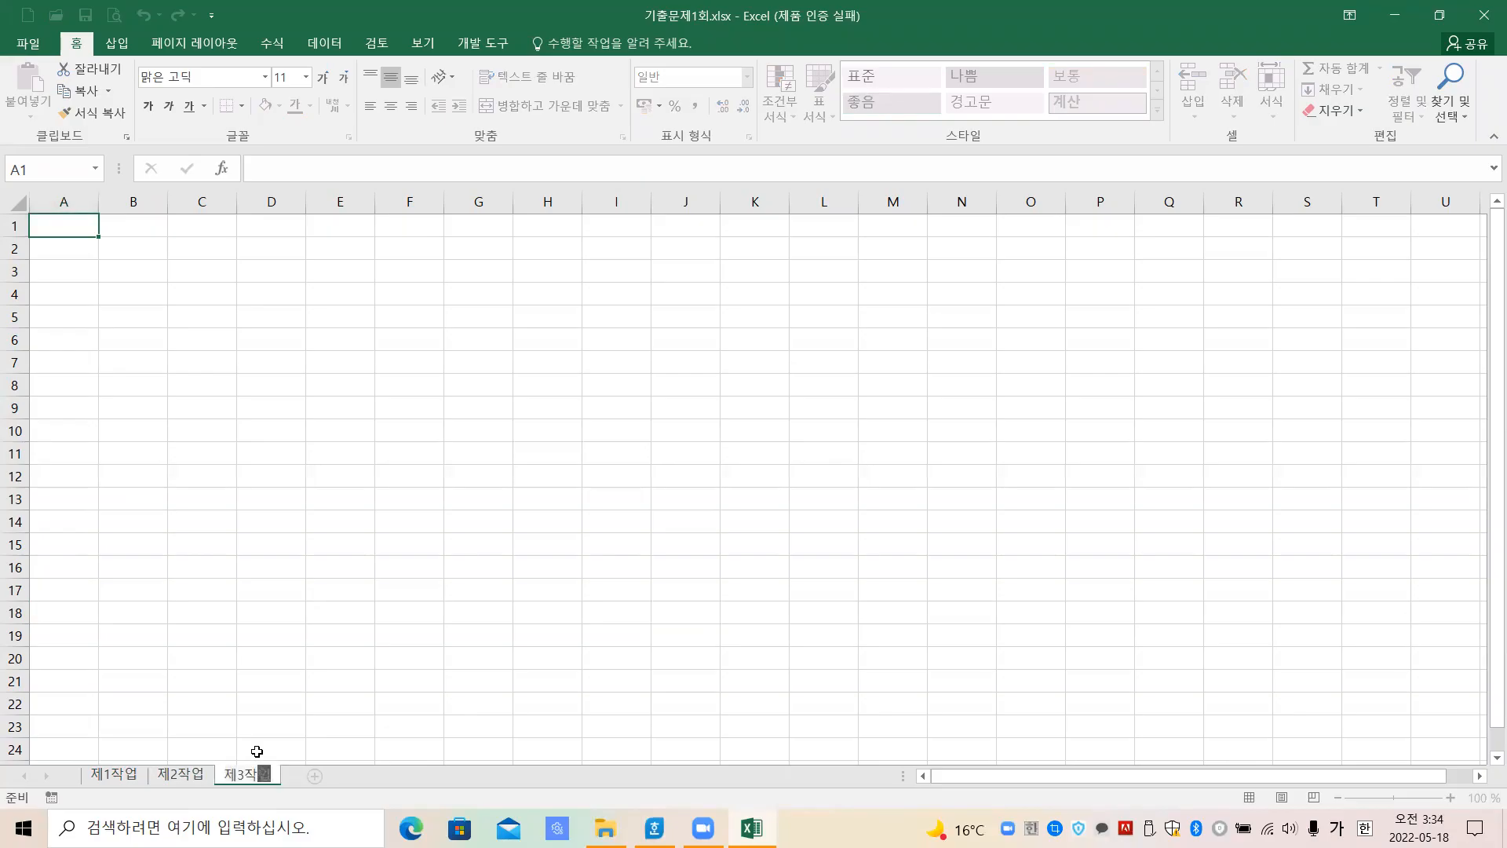
key("Return")
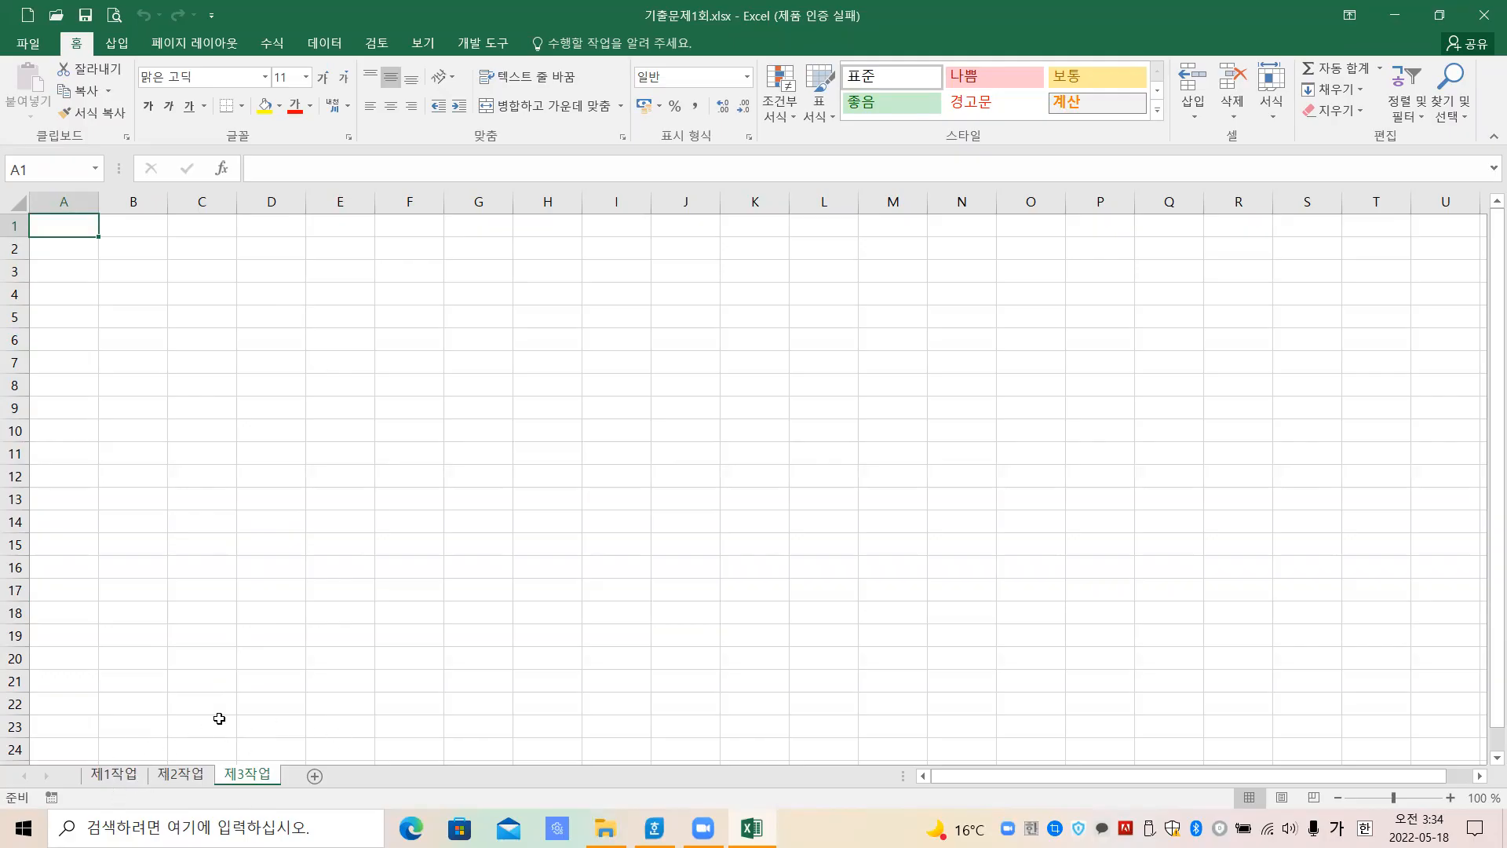
left_click(478, 709)
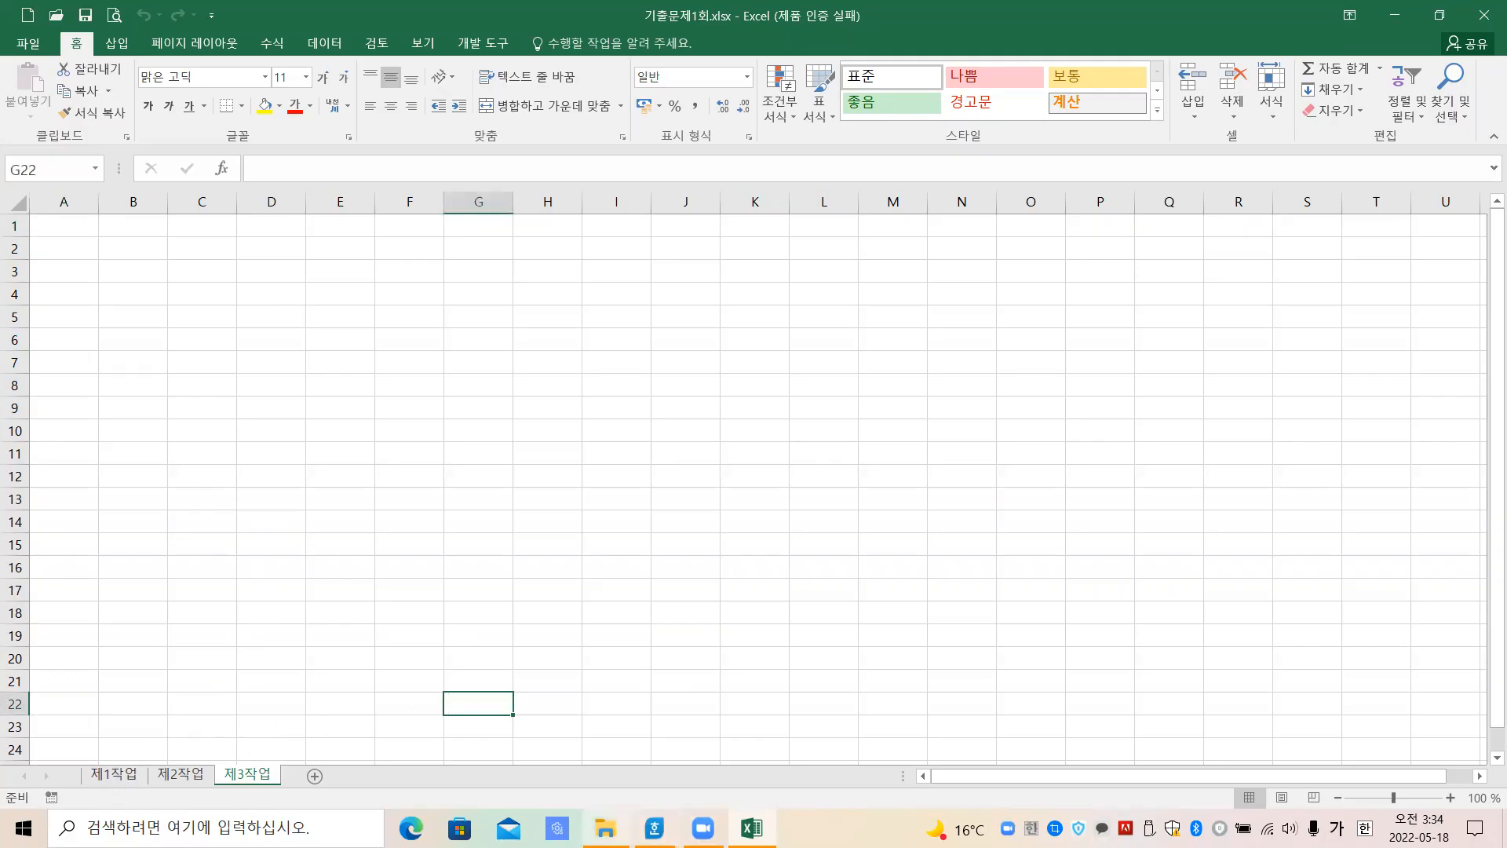
Switch to the 2020-ITQ엑셀.hwp exam document in 한글 and examine the 제1작업 table layout and its font conditions
left_click(654, 828)
scroll(771, 508, "down", 10)
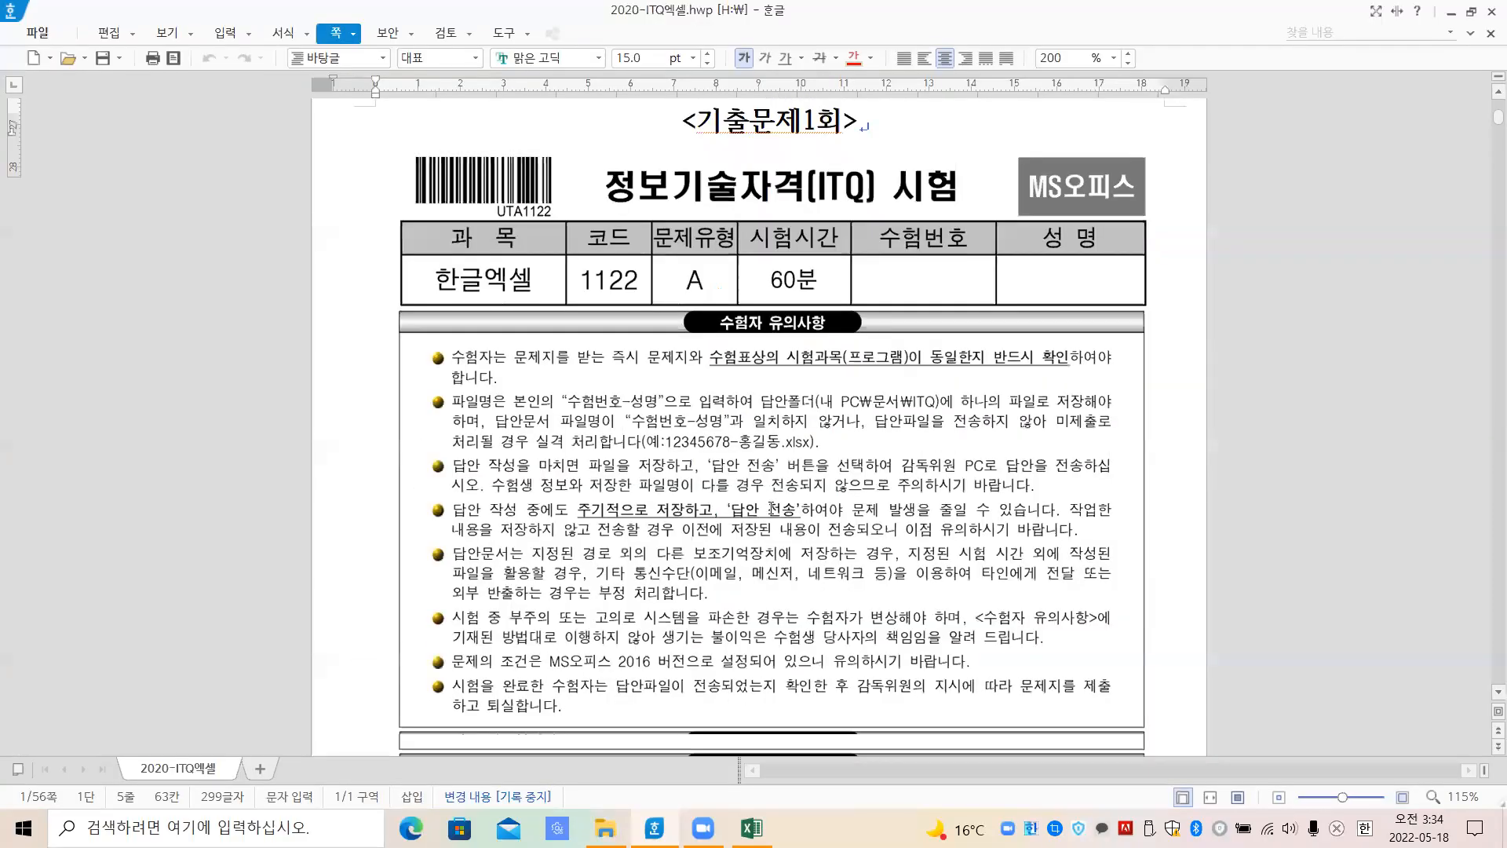
scroll(771, 508, "down", 10)
scroll(772, 508, "down", 12)
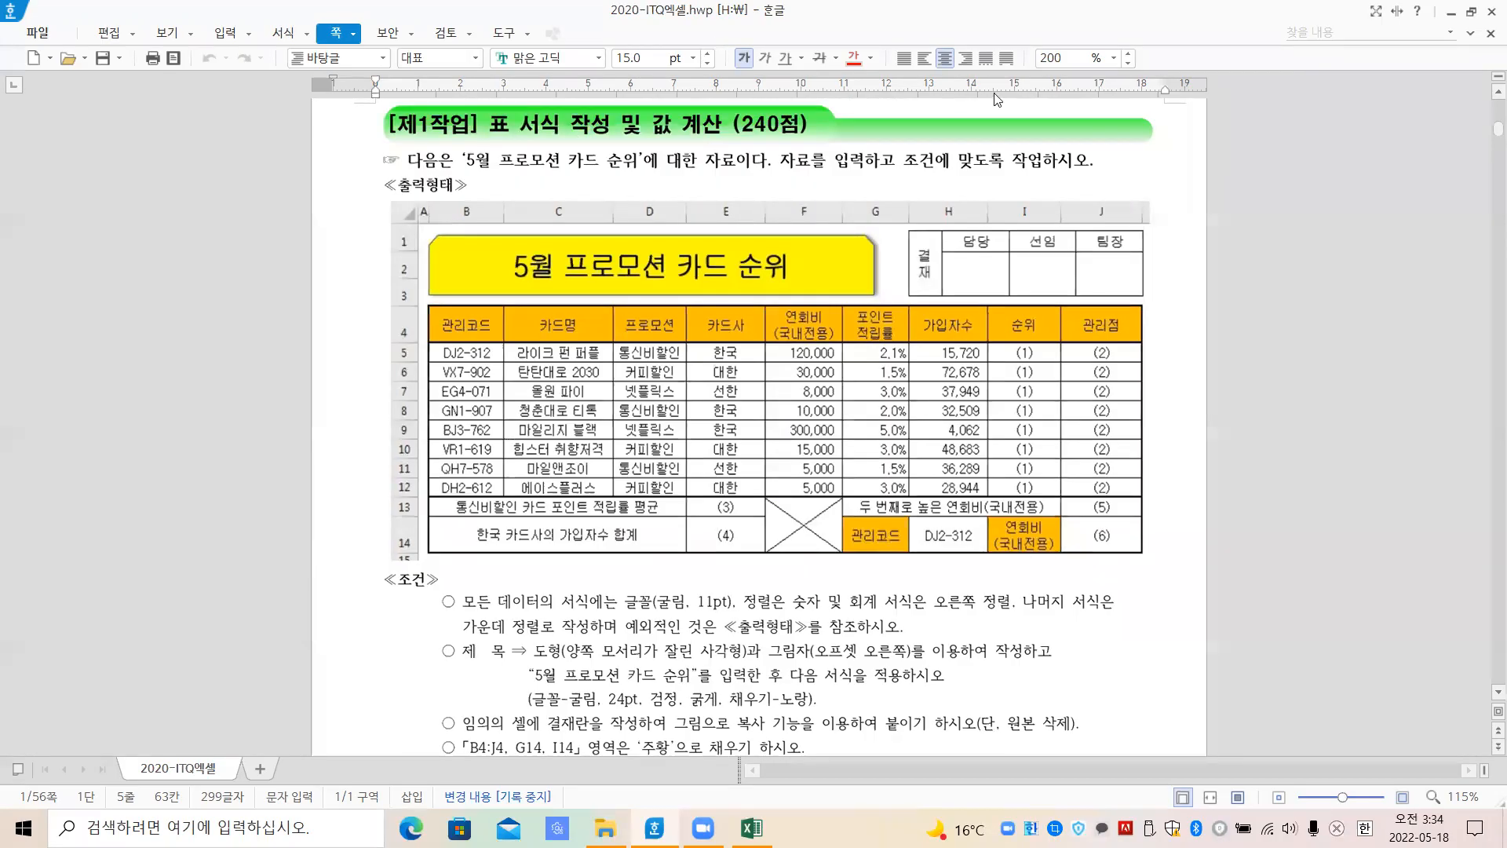
left_click_drag(417, 334, 427, 336)
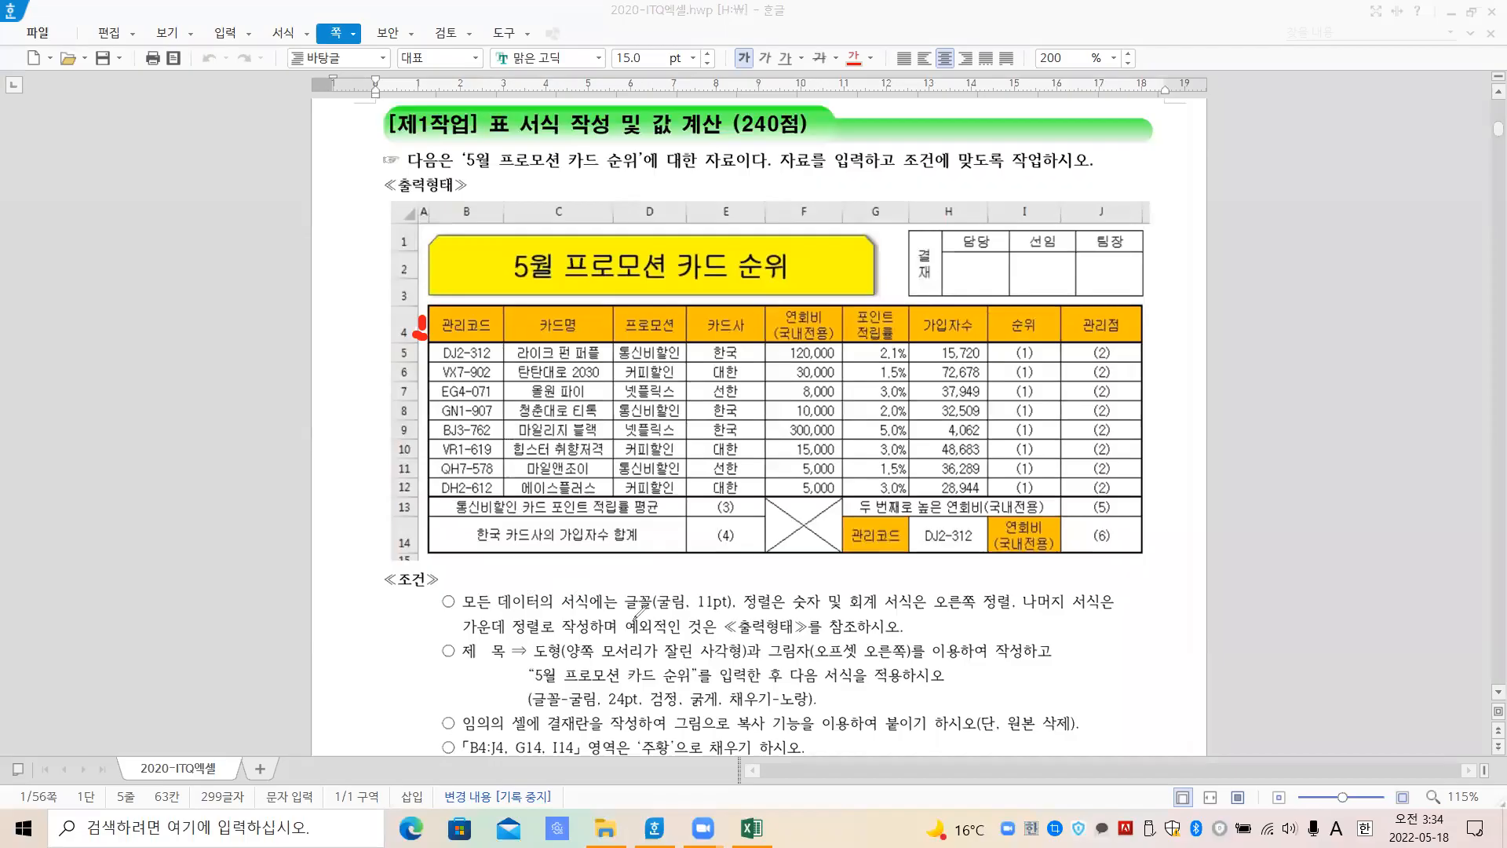
left_click_drag(628, 607, 737, 606)
mouse_move(450, 429)
left_mouse_down()
mouse_move(384, 428)
mouse_move(464, 384)
mouse_move(398, 436)
left_mouse_up()
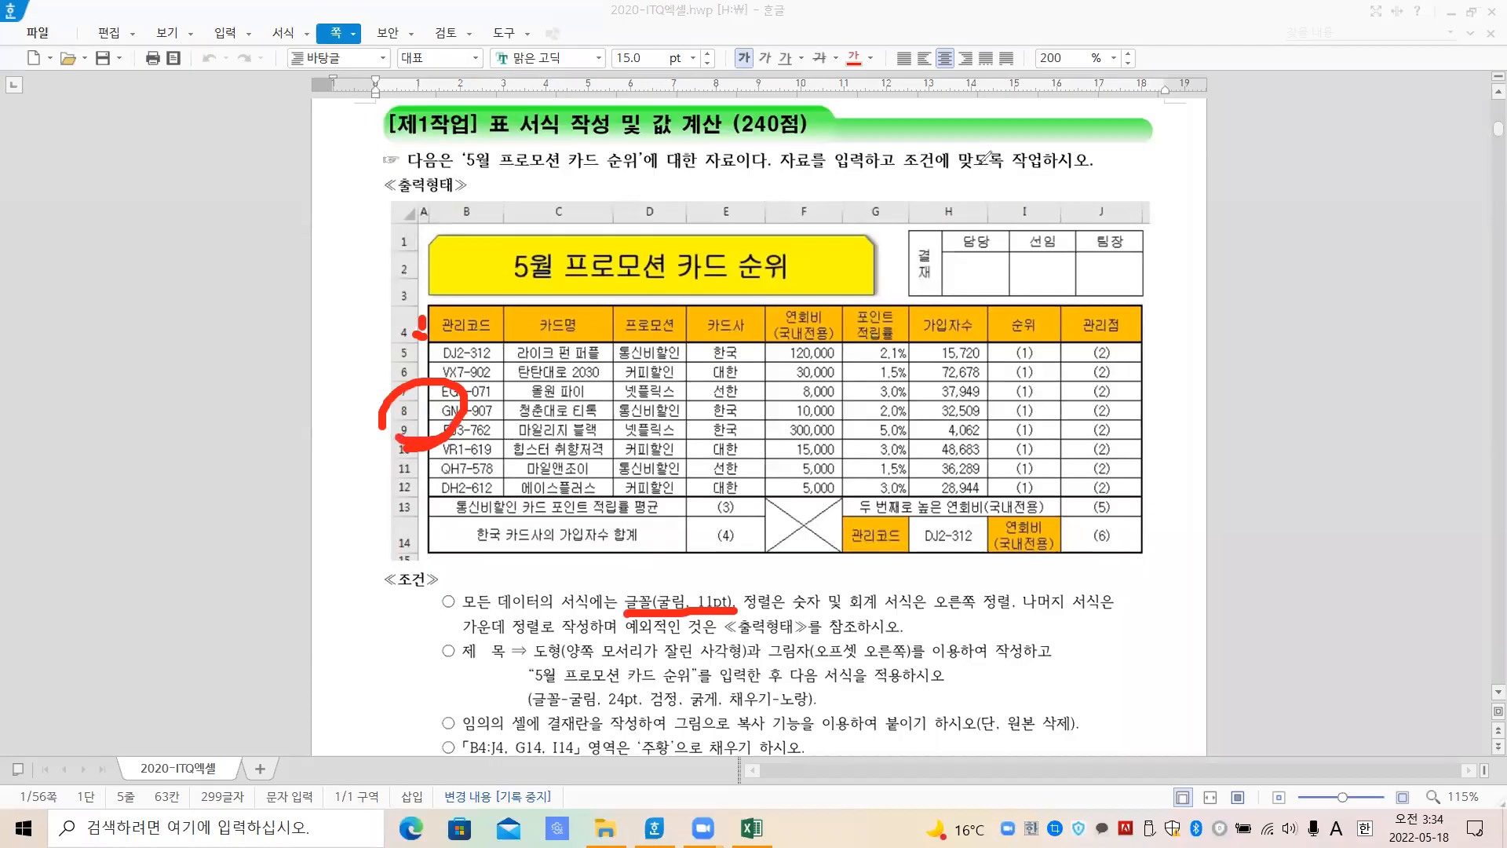
key("Escape")
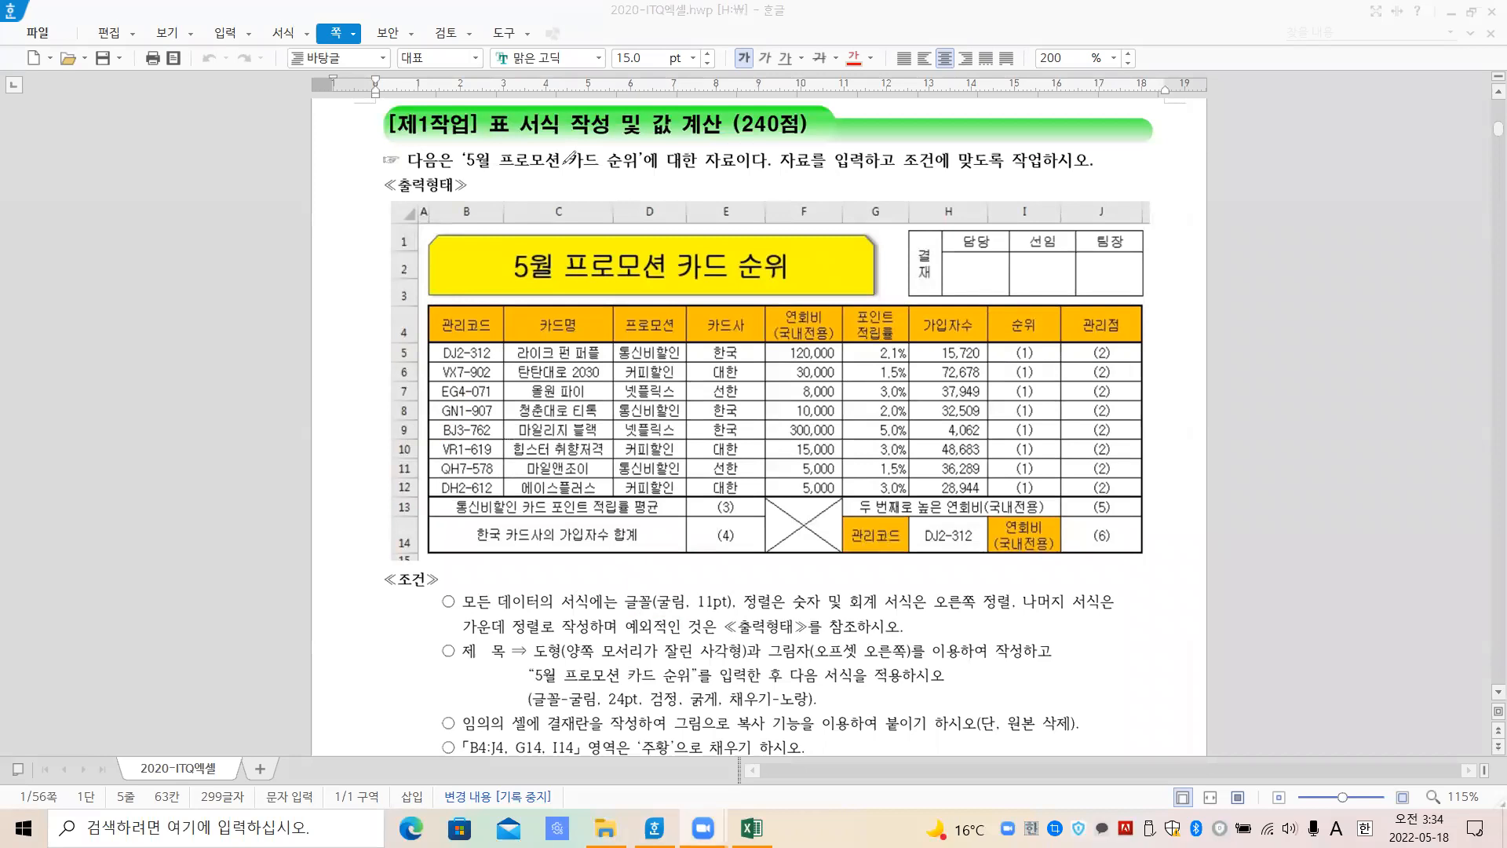
Switch back to the Excel workbook and group the sheets 제1작업 through 제3작업
left_click(751, 828)
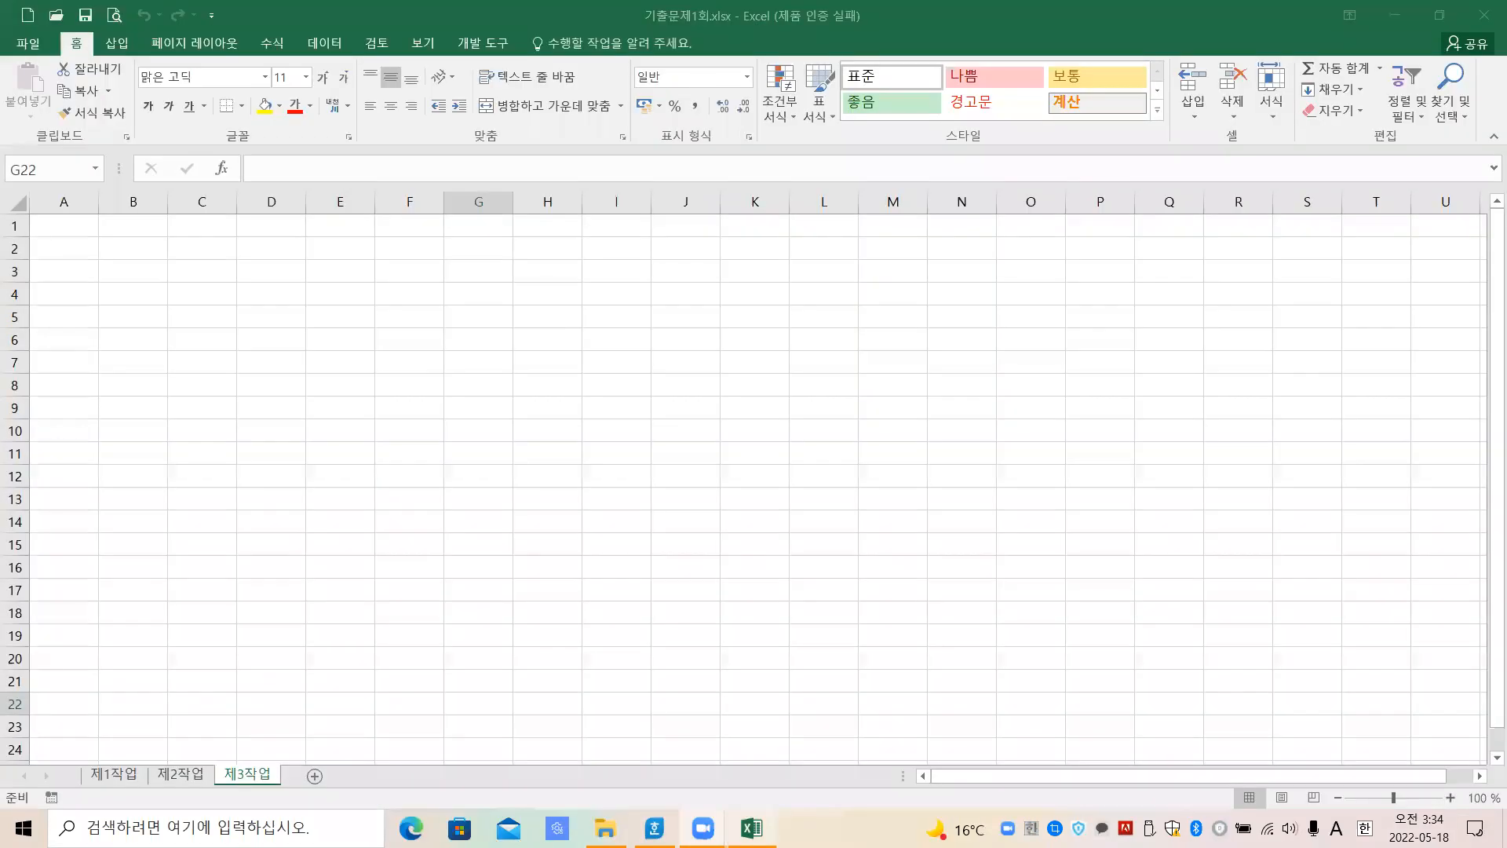
left_click(487, 621)
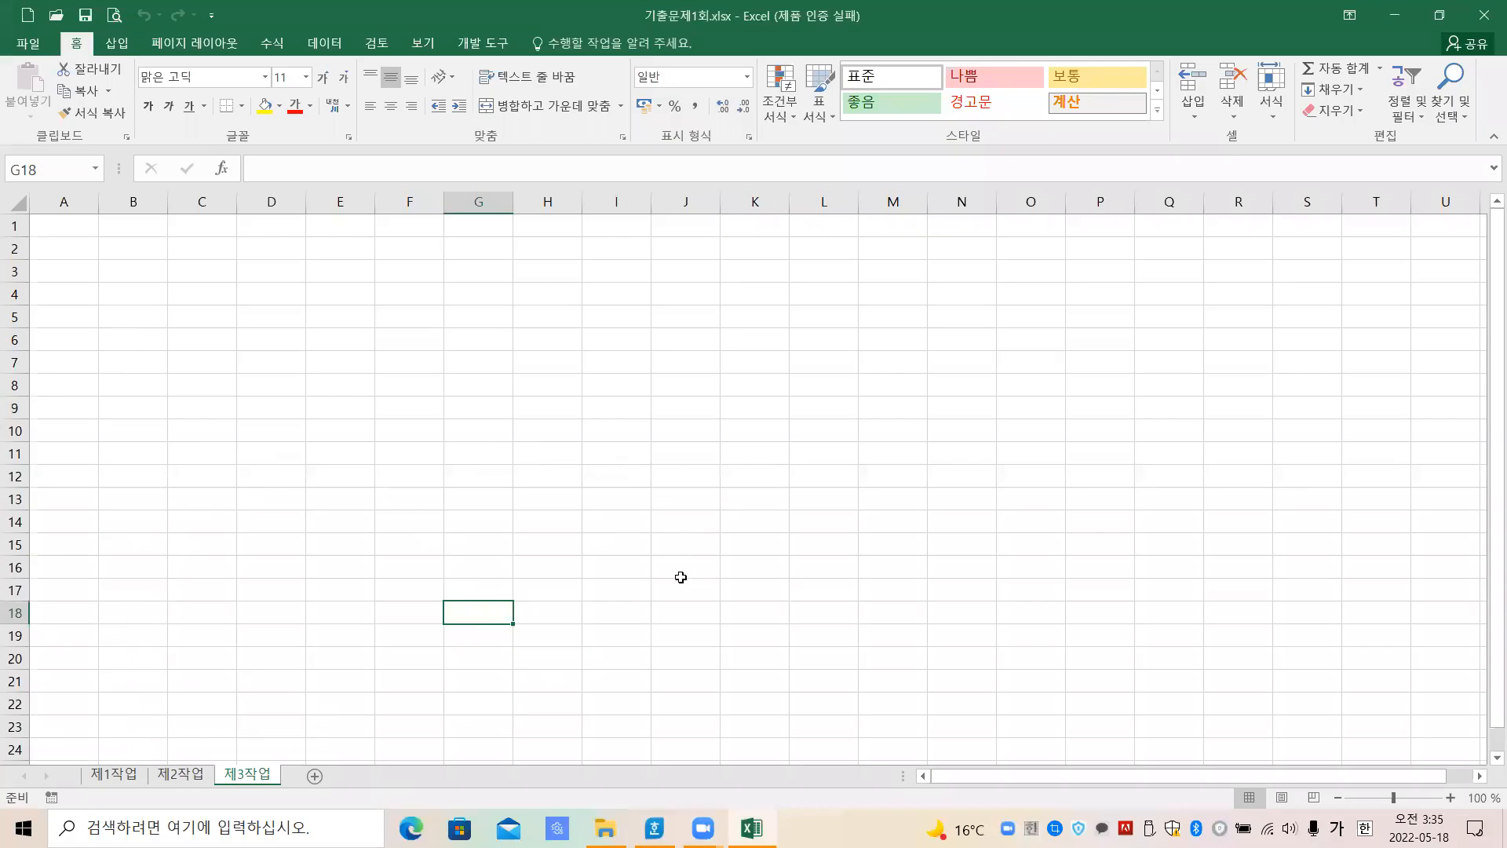
left_click(114, 776)
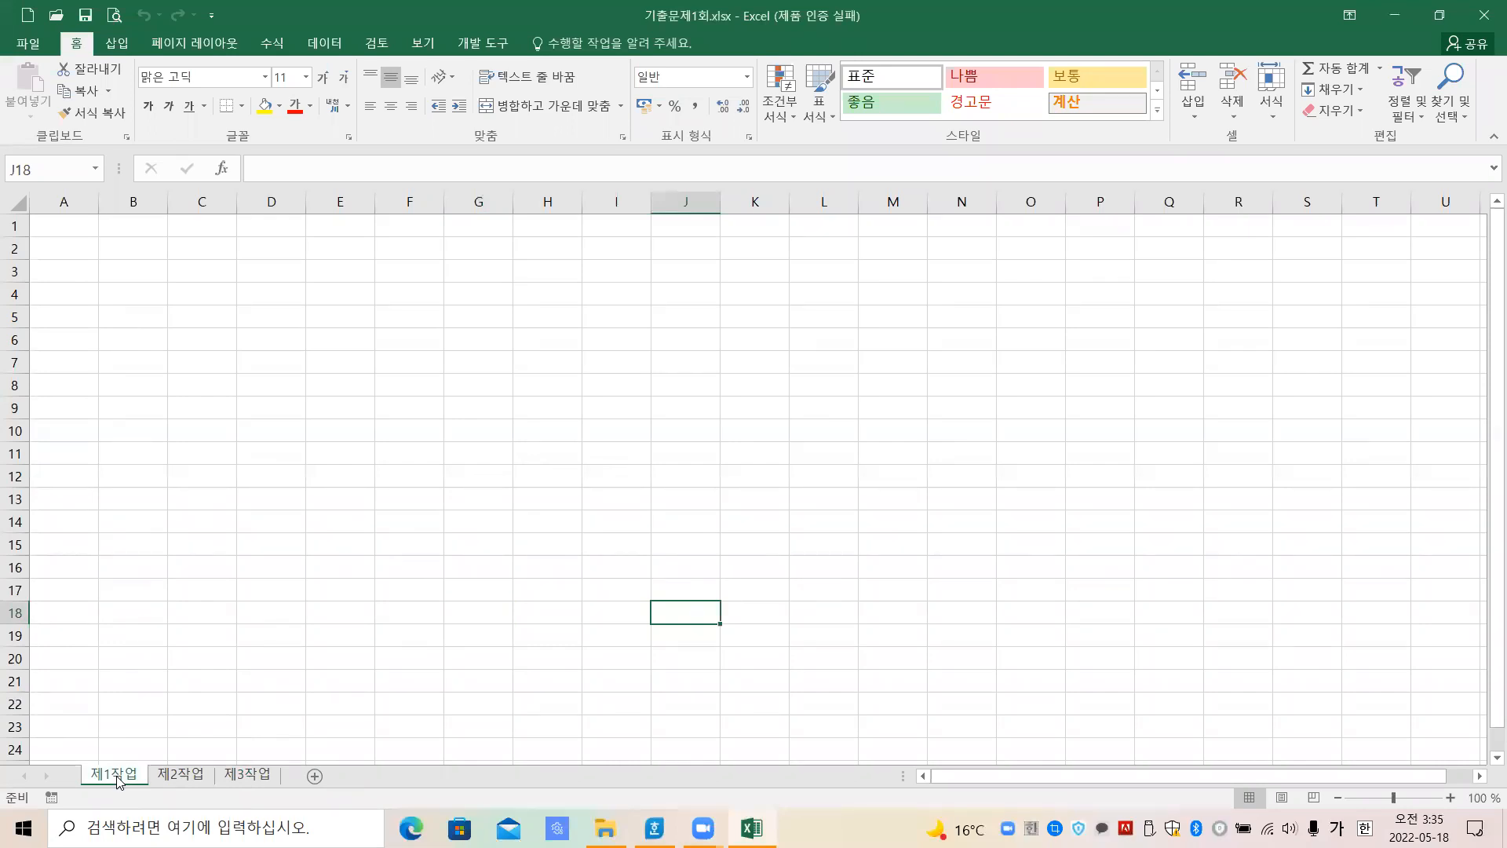
left_click(253, 777, "shift")
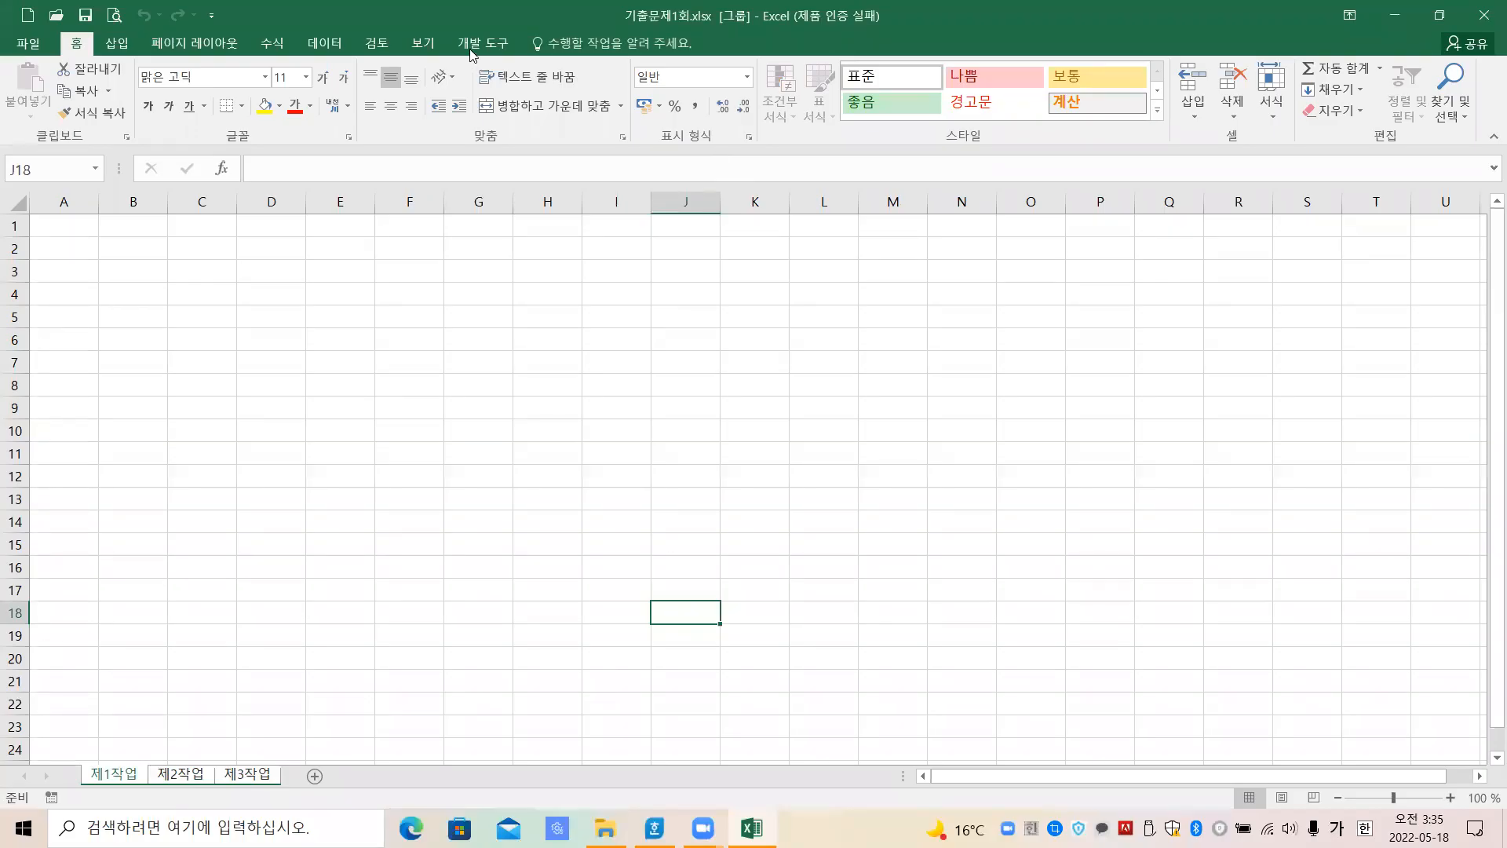
mouse_move(724, 51)
left_mouse_down()
mouse_move(747, 34)
mouse_move(699, 55)
left_mouse_up()
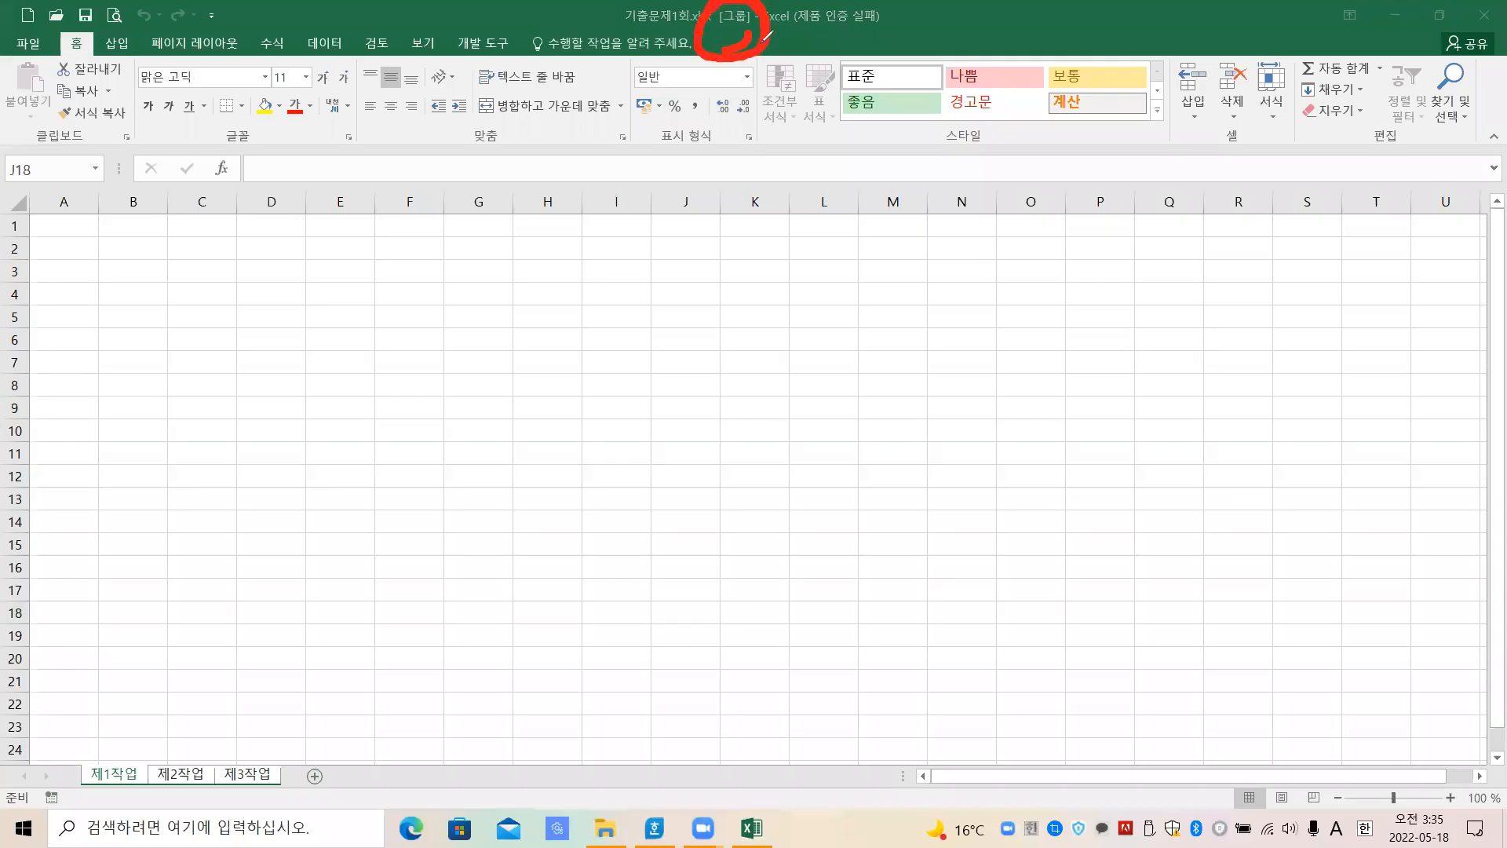
mouse_move(236, 782)
left_mouse_down()
mouse_move(227, 794)
mouse_move(191, 721)
mouse_move(230, 782)
left_mouse_up()
mouse_move(292, 640)
left_mouse_down()
mouse_move(318, 674)
mouse_move(347, 668)
left_mouse_up()
mouse_move(340, 609)
left_mouse_down()
mouse_move(382, 659)
mouse_move(377, 696)
mouse_move(385, 653)
mouse_move(459, 620)
mouse_move(456, 663)
left_mouse_up()
mouse_move(509, 566)
left_mouse_down()
mouse_move(519, 650)
mouse_move(595, 585)
mouse_move(598, 605)
mouse_move(622, 606)
left_mouse_up()
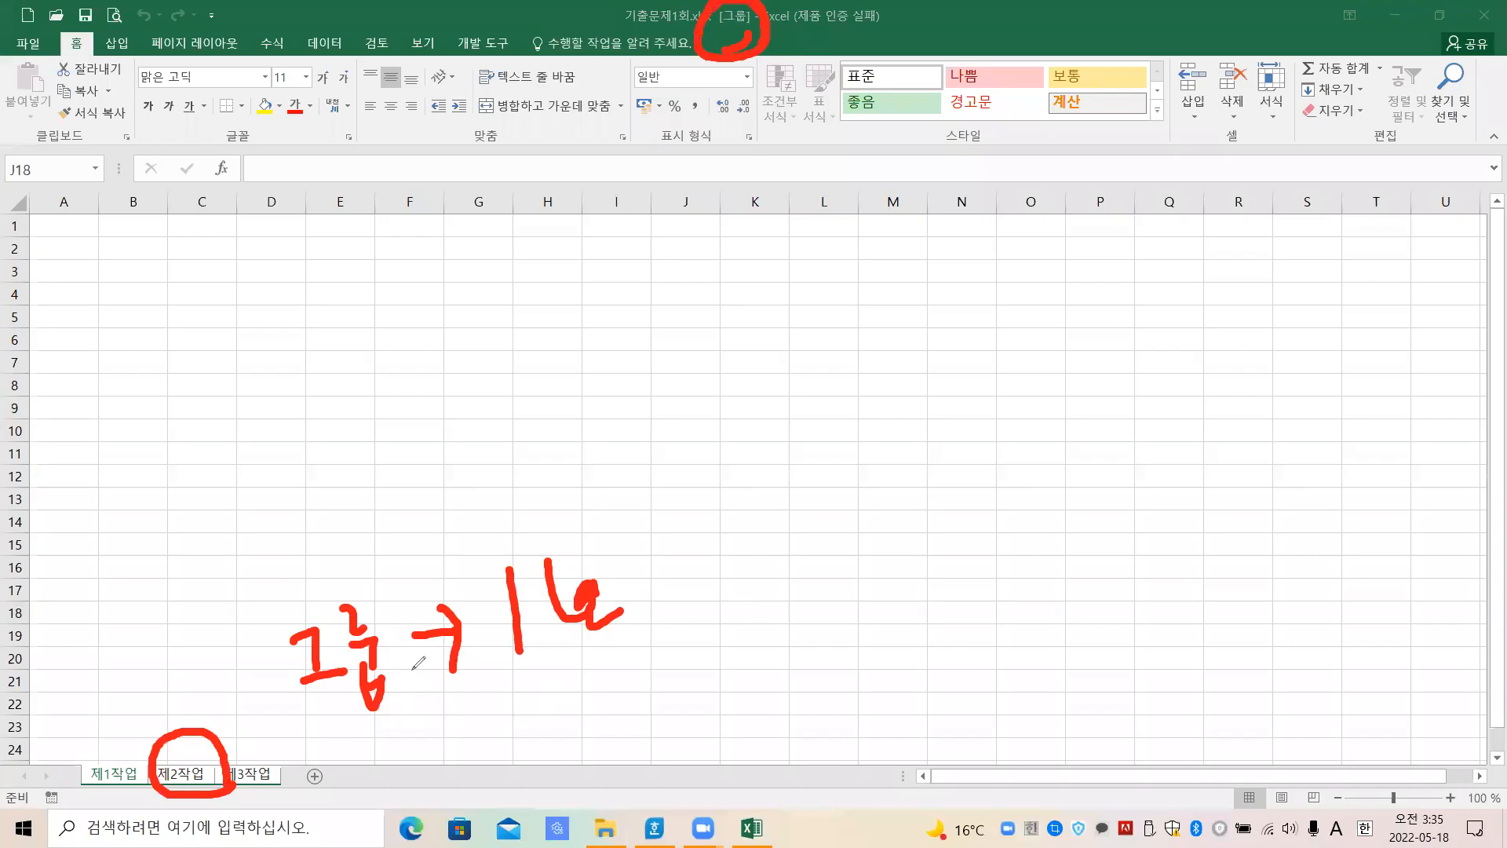
Narrow column A on all grouped sheets by changing its column width
left_click(1003, 225)
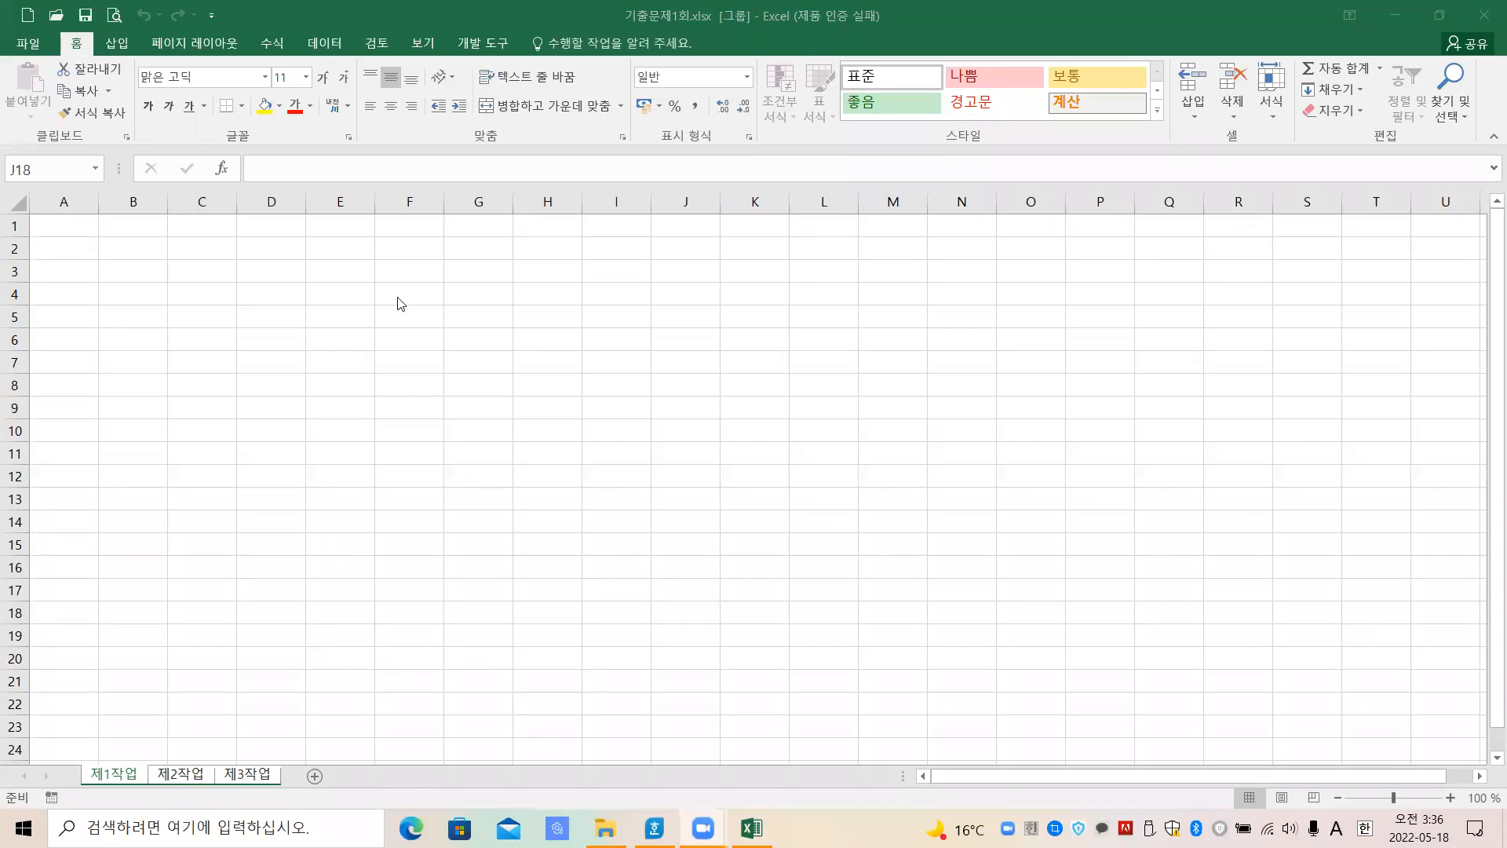
left_click(69, 195)
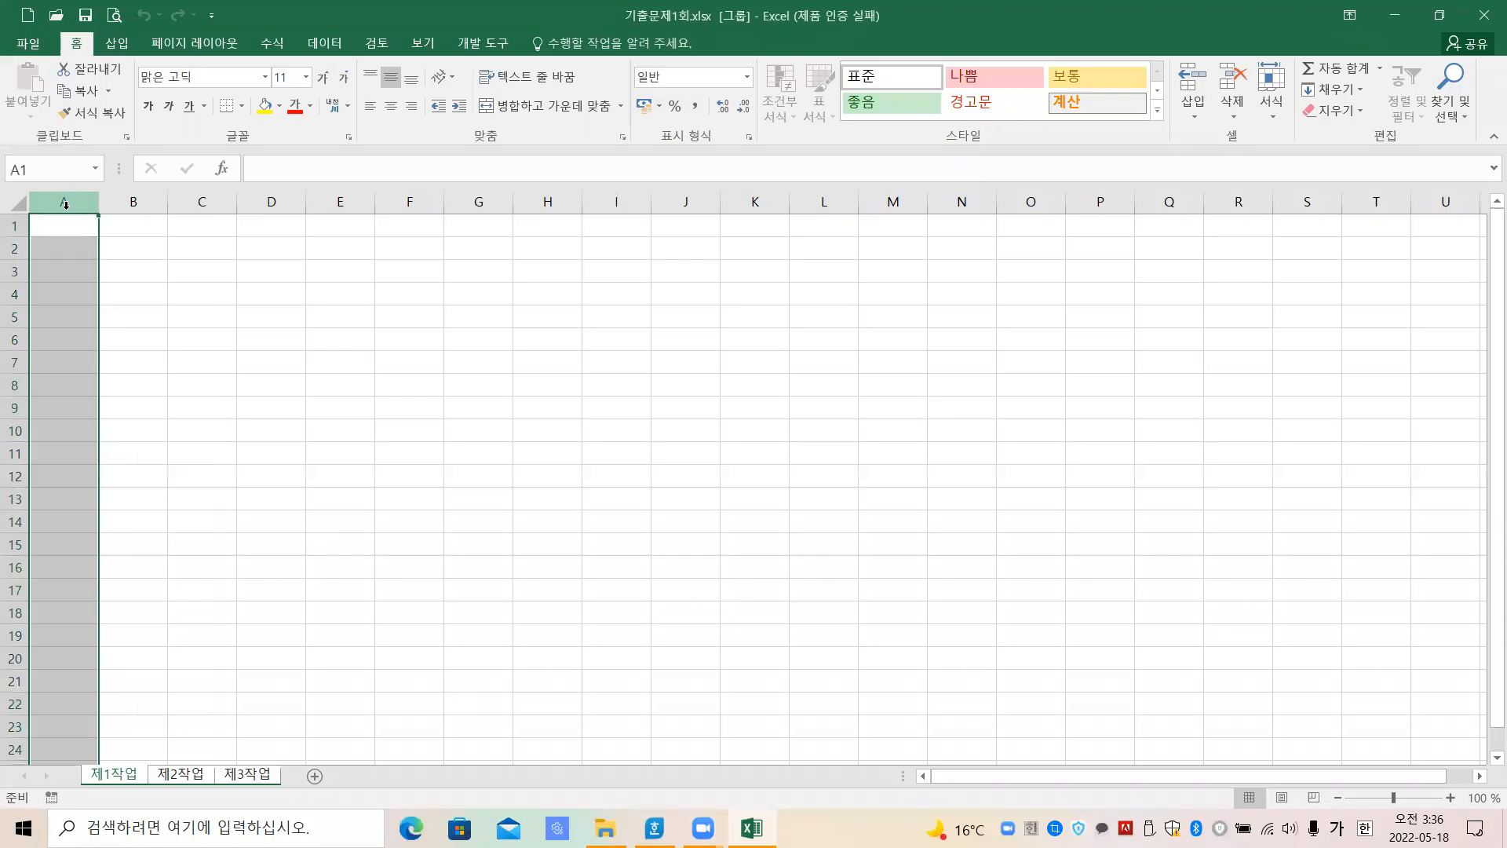
right_click(66, 205)
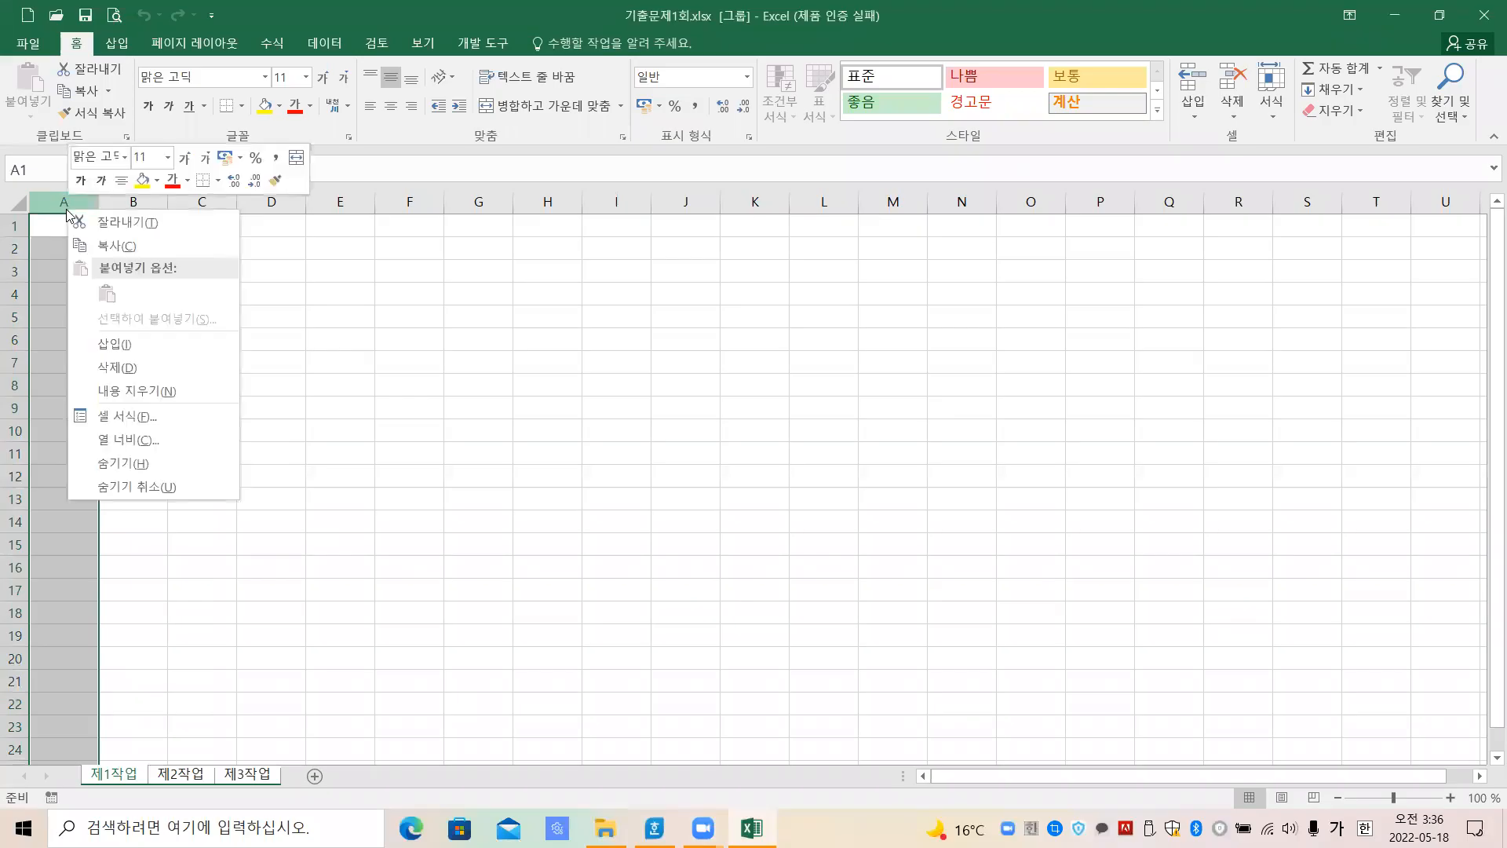
left_click(124, 440)
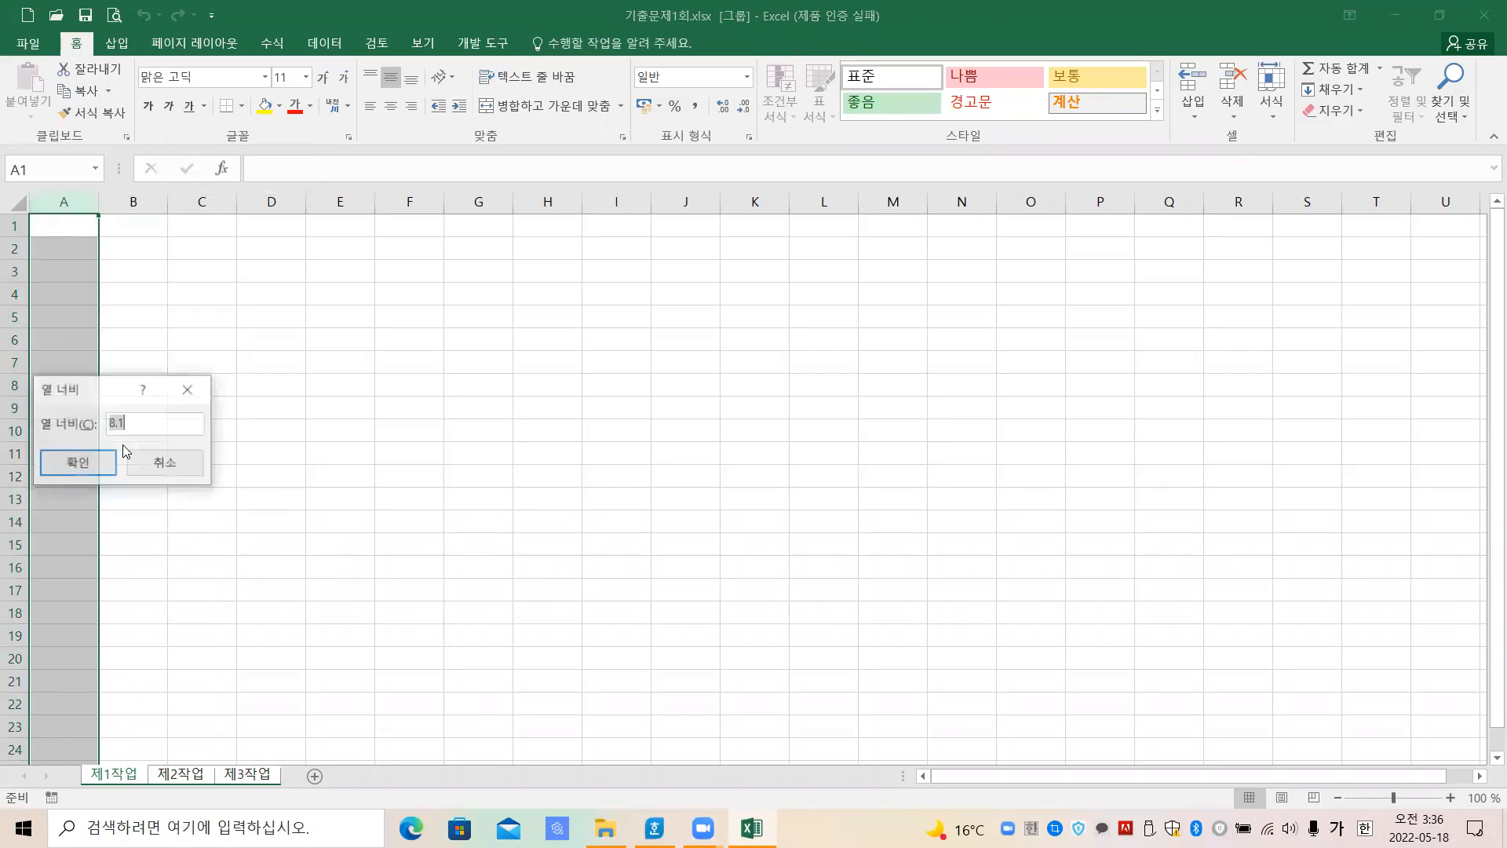
left_click(89, 468)
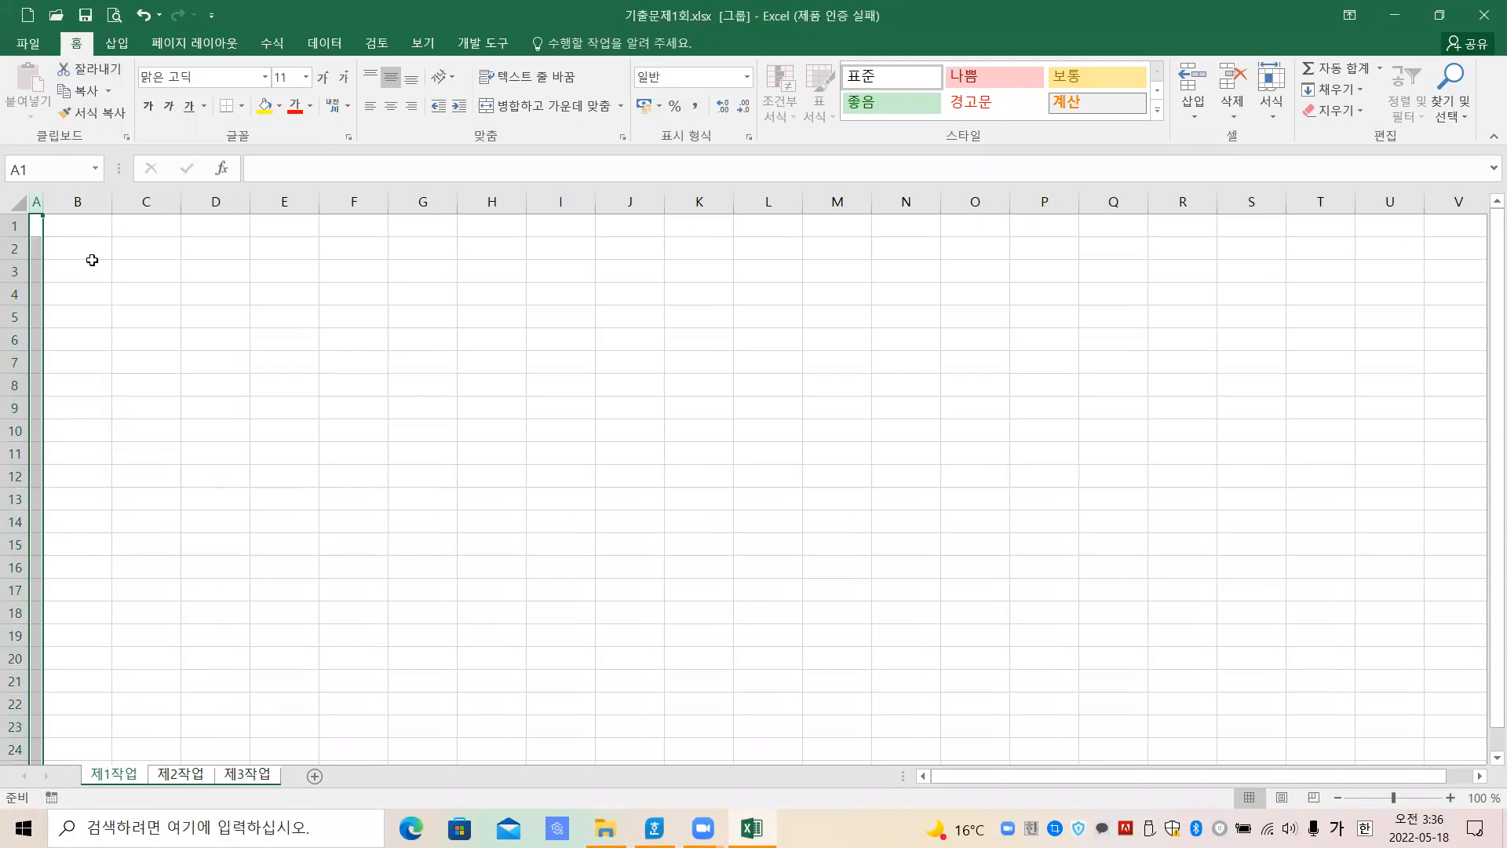
Set the font of all cells on the grouped sheets to 굴림
left_click(11, 202)
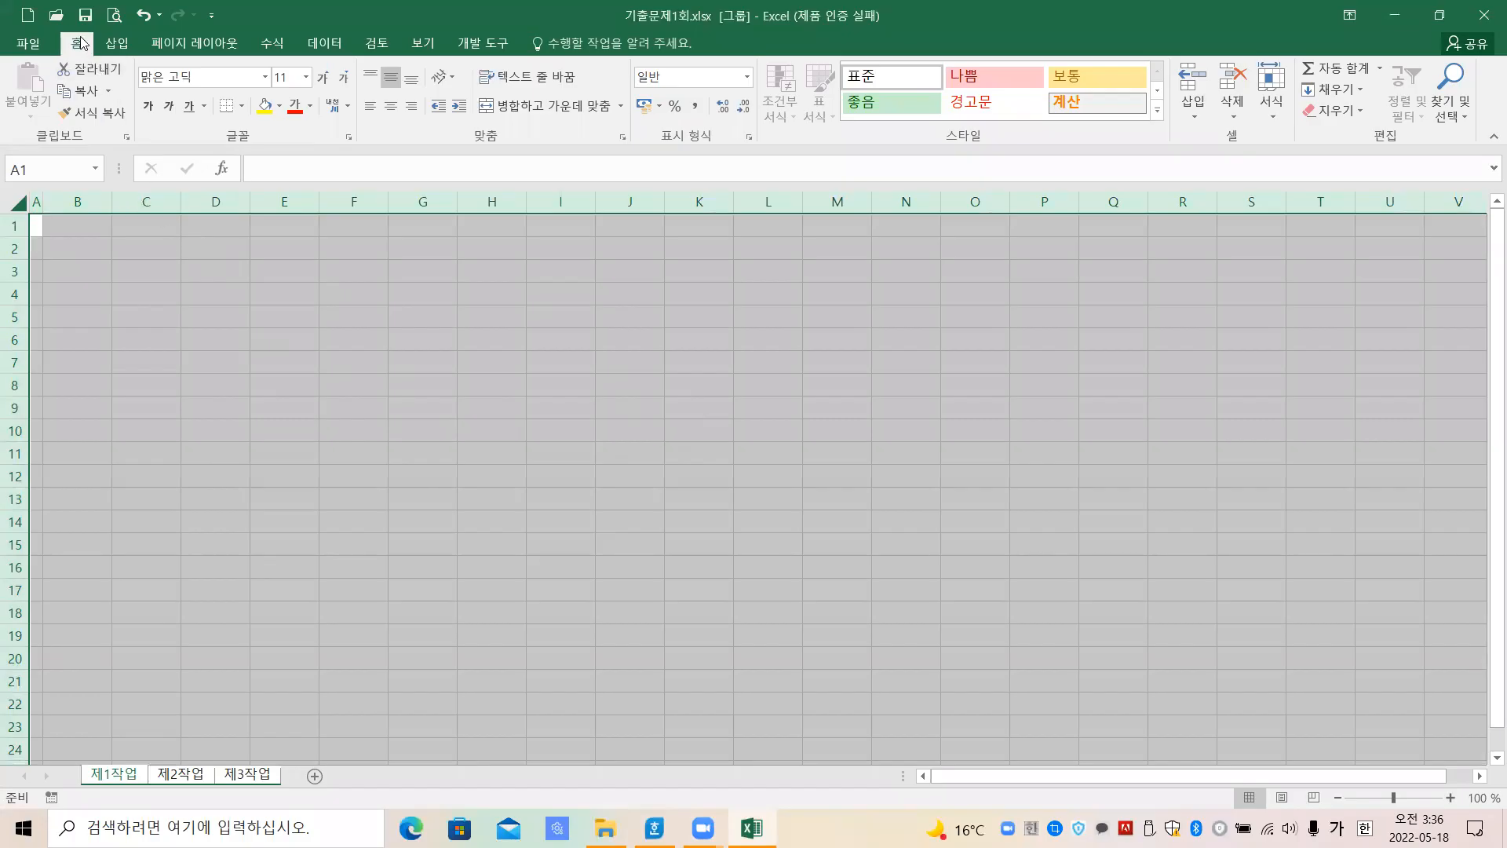
left_click(193, 75)
type("ㄱ")
type("ㄹ")
key("Return")
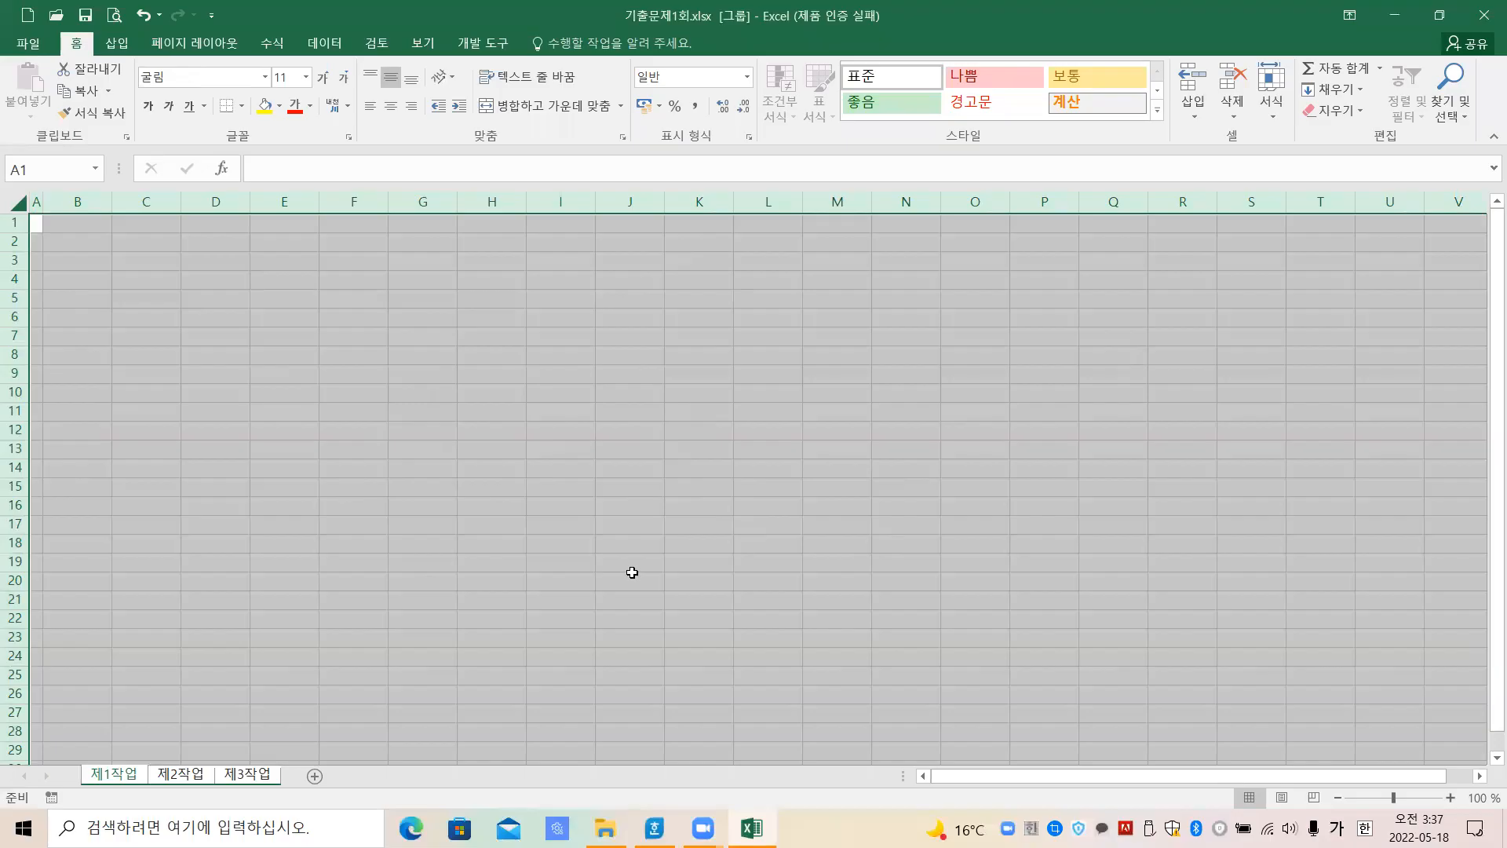
Ungroup the sheets, check the formatting on 제3작업 and 제2작업, and return to 제1작업
left_click(249, 776)
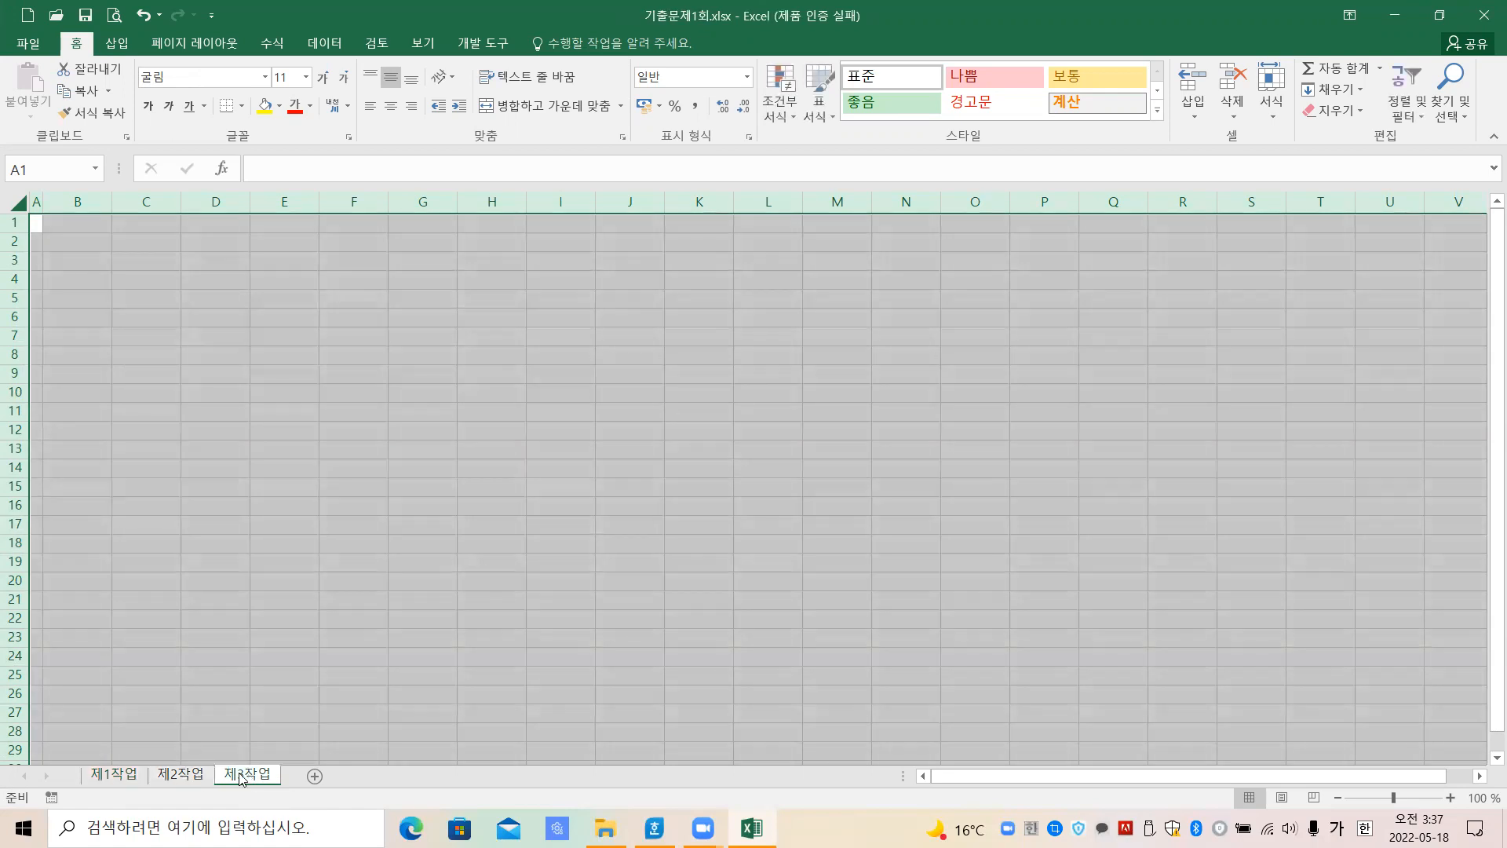
left_click(186, 779)
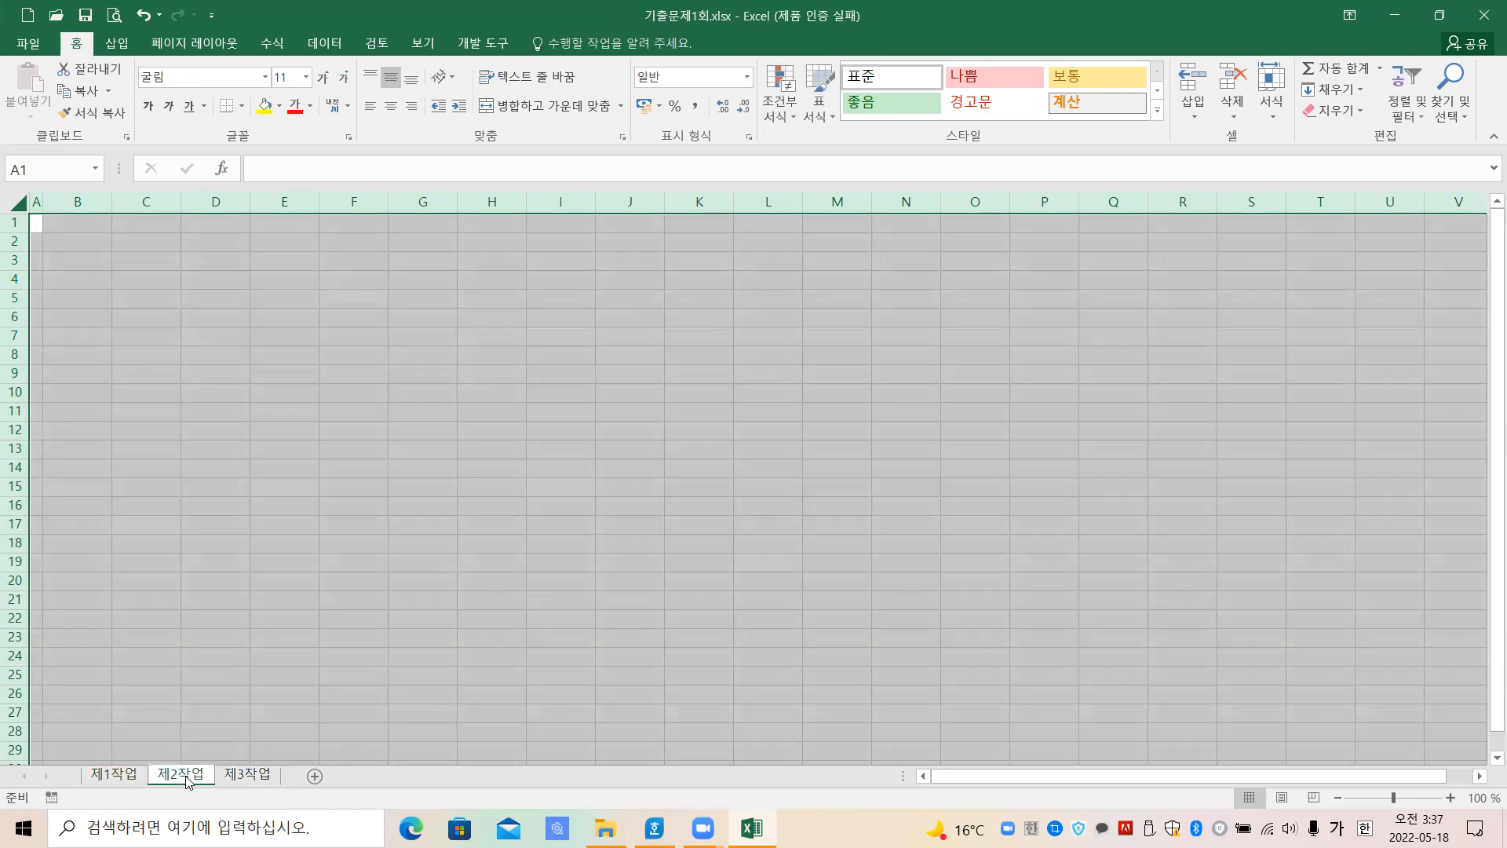
left_click(119, 784)
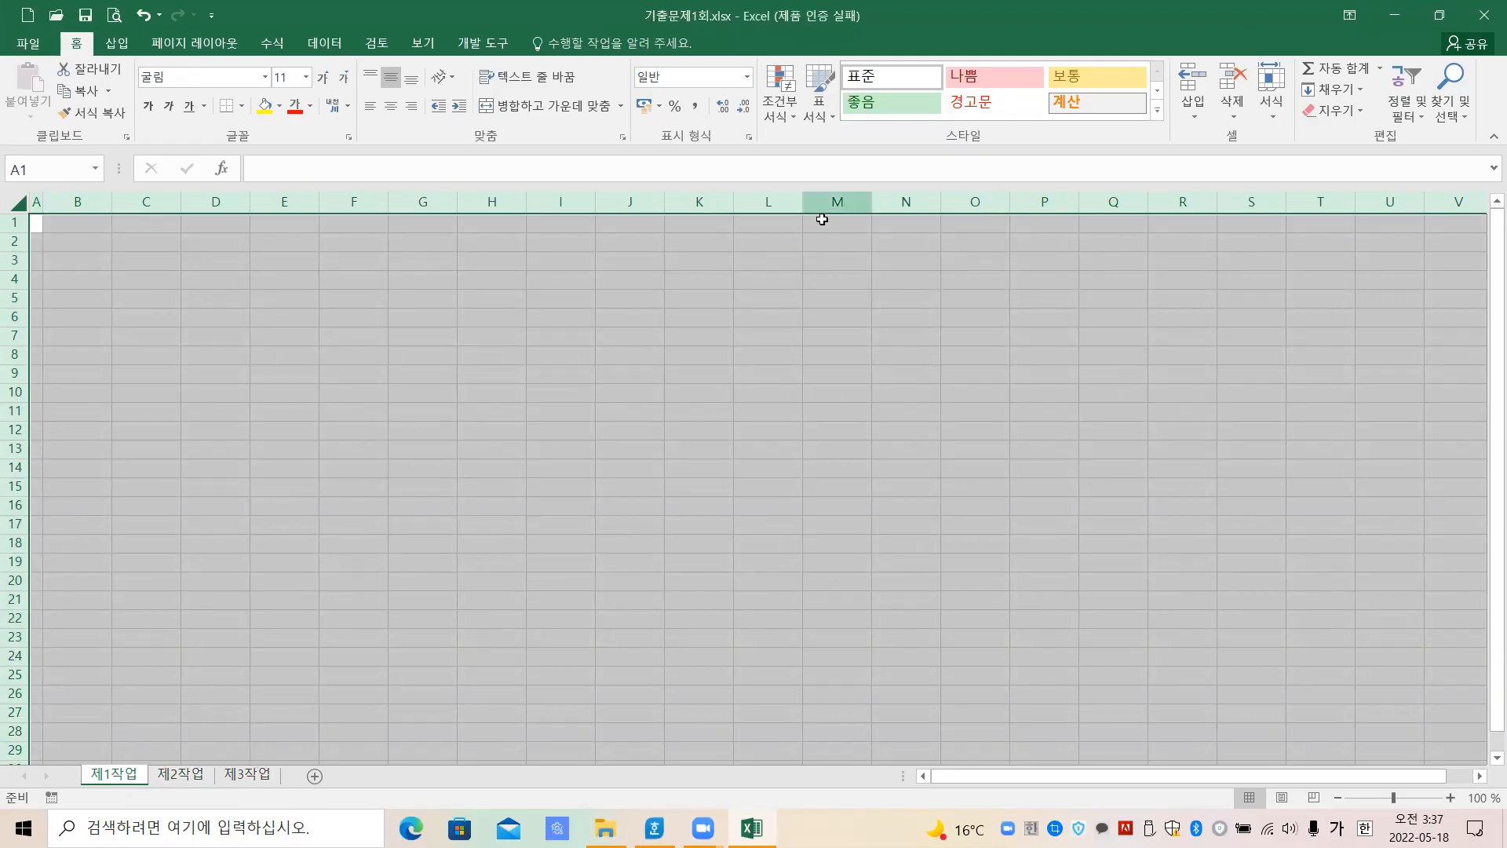
mouse_move(718, 44)
left_mouse_down()
mouse_move(685, 51)
mouse_move(638, 19)
left_mouse_up()
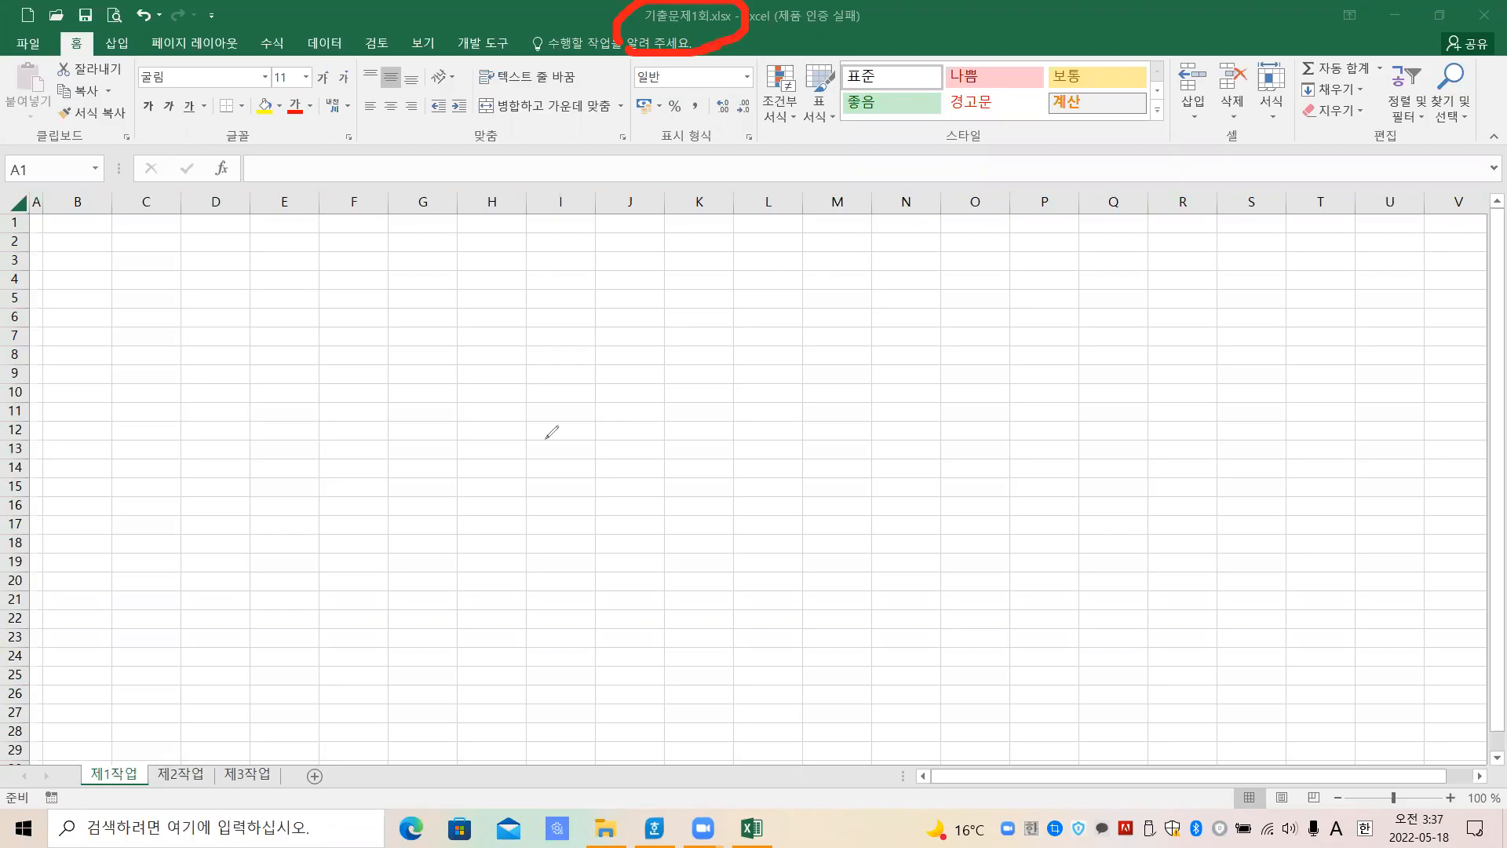
key("ctrl+z")
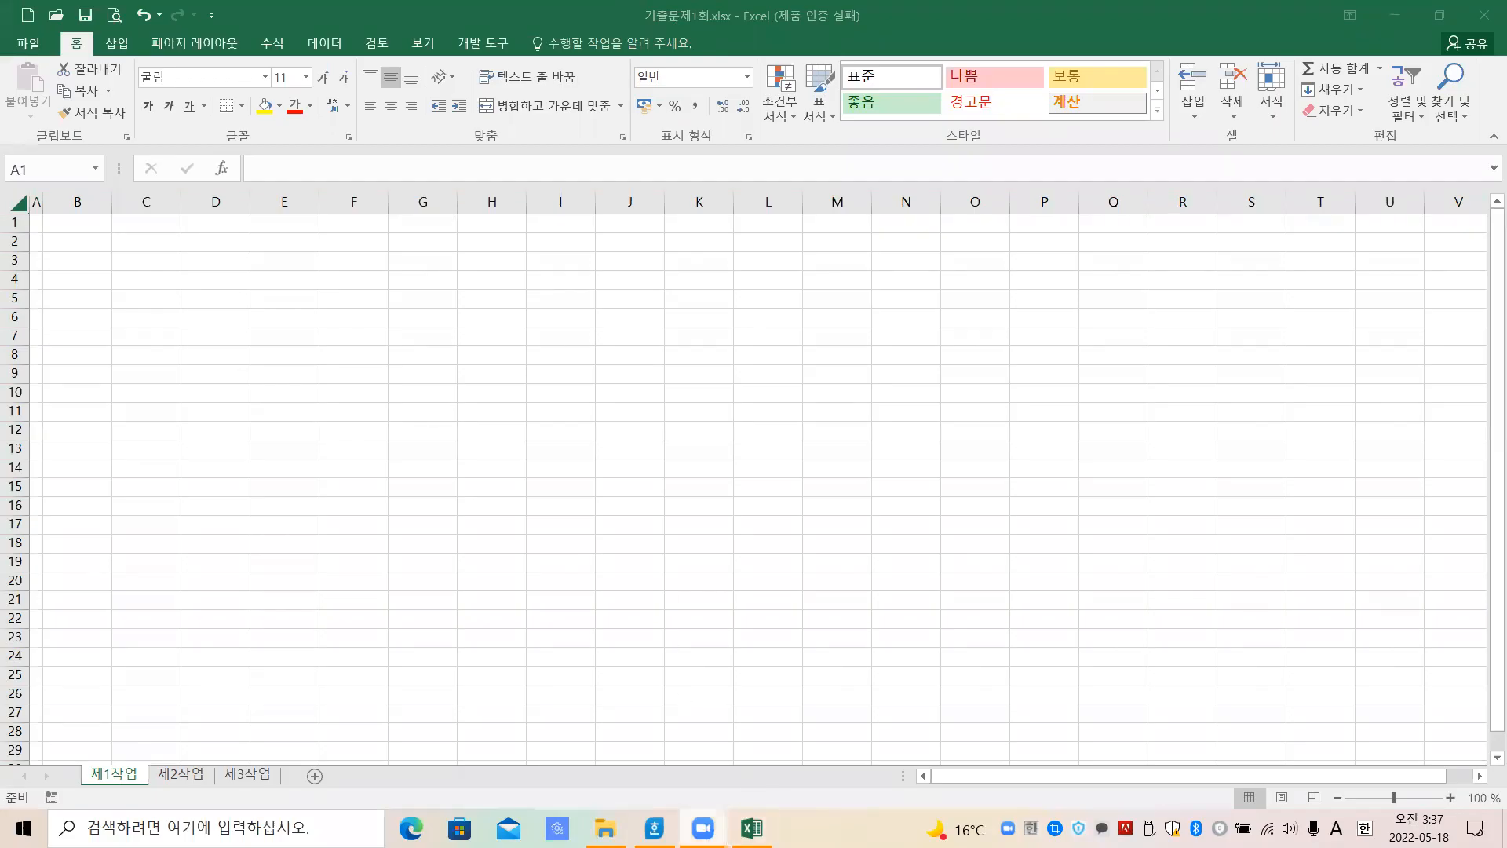
Switch to the exam document in 한글 and examine rows 1 to 3 and columns B to J of the 제1작업 table
left_click(654, 828)
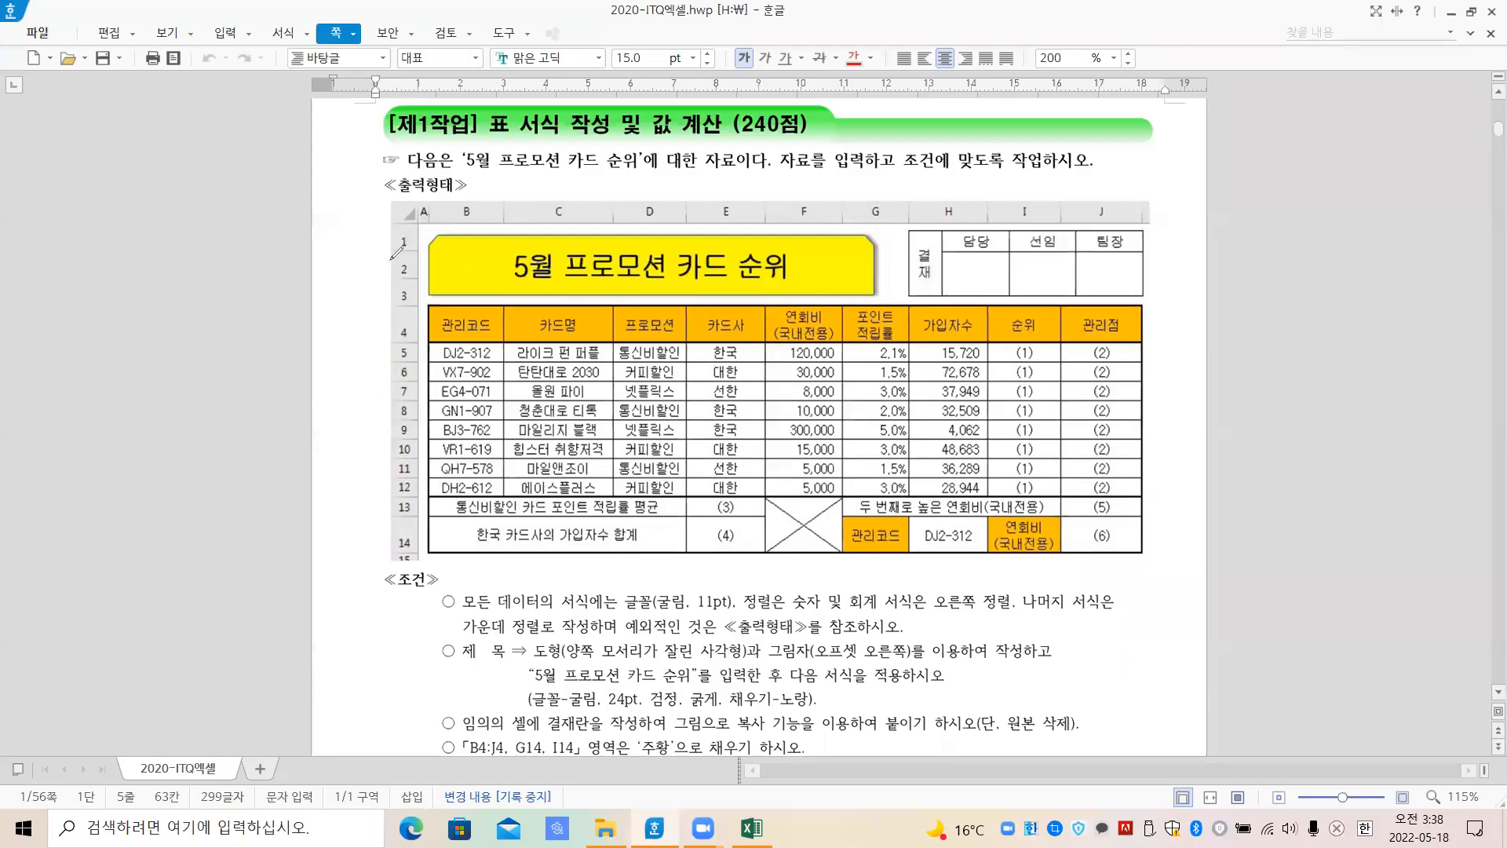
mouse_move(398, 224)
left_mouse_down()
mouse_move(376, 275)
mouse_move(393, 310)
left_mouse_up()
mouse_move(343, 252)
left_mouse_down()
mouse_move(327, 297)
mouse_move(369, 294)
left_mouse_up()
mouse_move(465, 200)
left_mouse_down()
mouse_move(769, 143)
mouse_move(1036, 174)
mouse_move(1103, 202)
left_mouse_up()
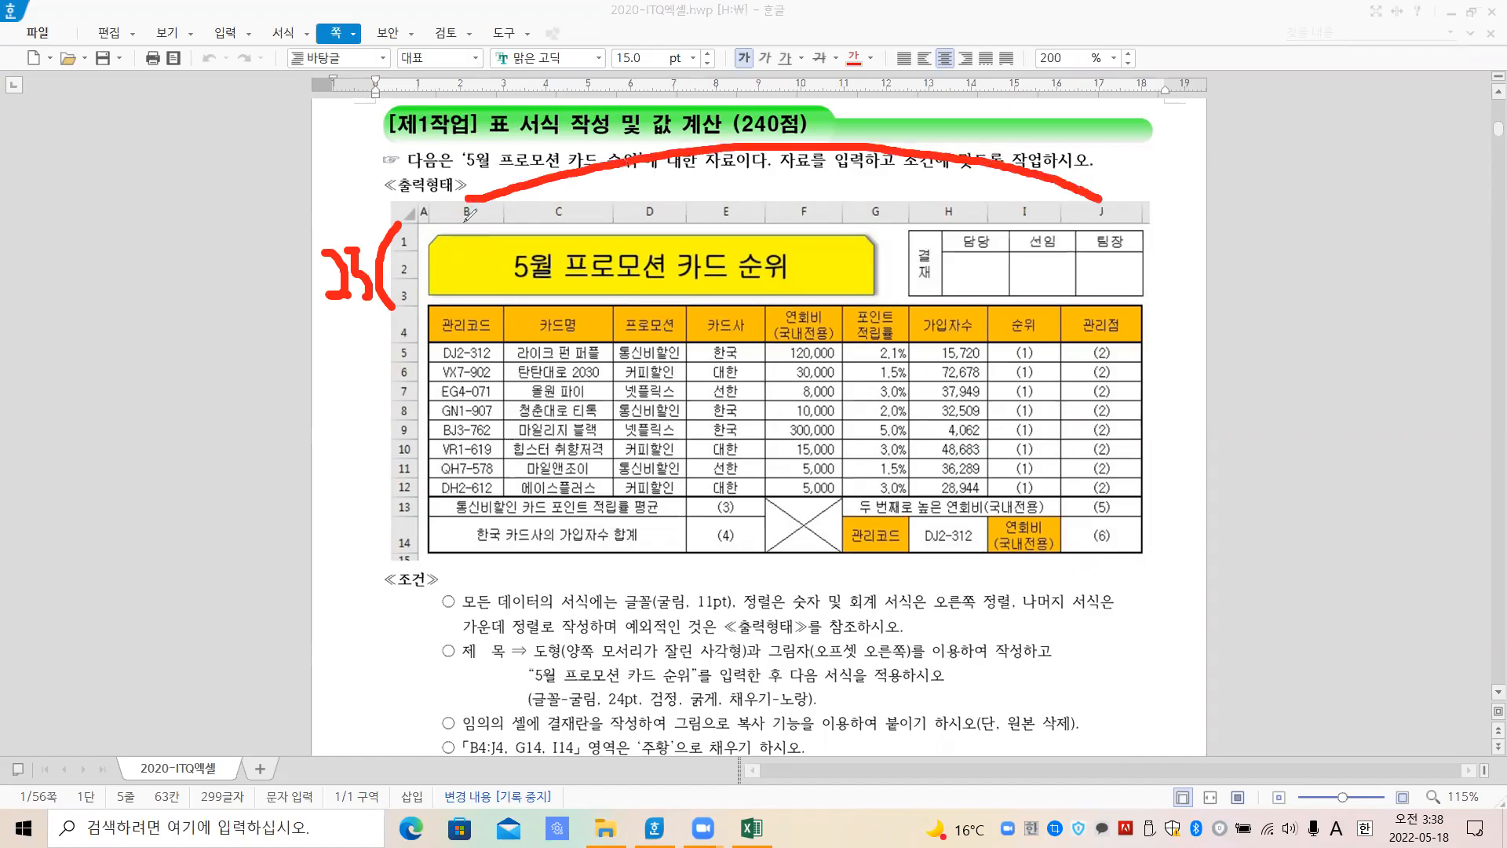
mouse_move(759, 317)
left_mouse_down()
mouse_move(758, 406)
mouse_move(807, 359)
mouse_move(818, 405)
mouse_move(805, 407)
left_mouse_up()
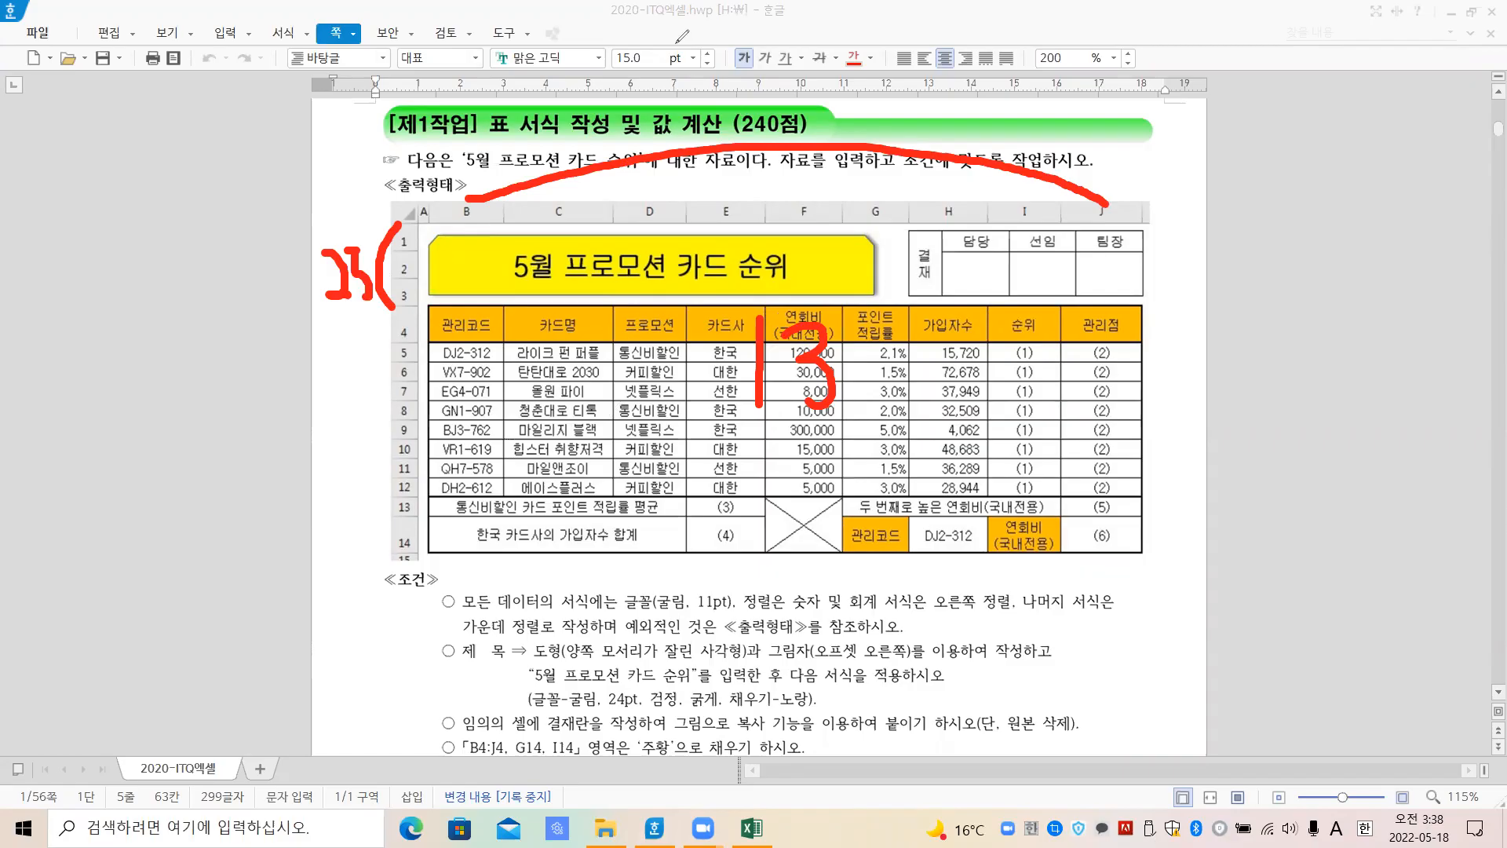
key("e")
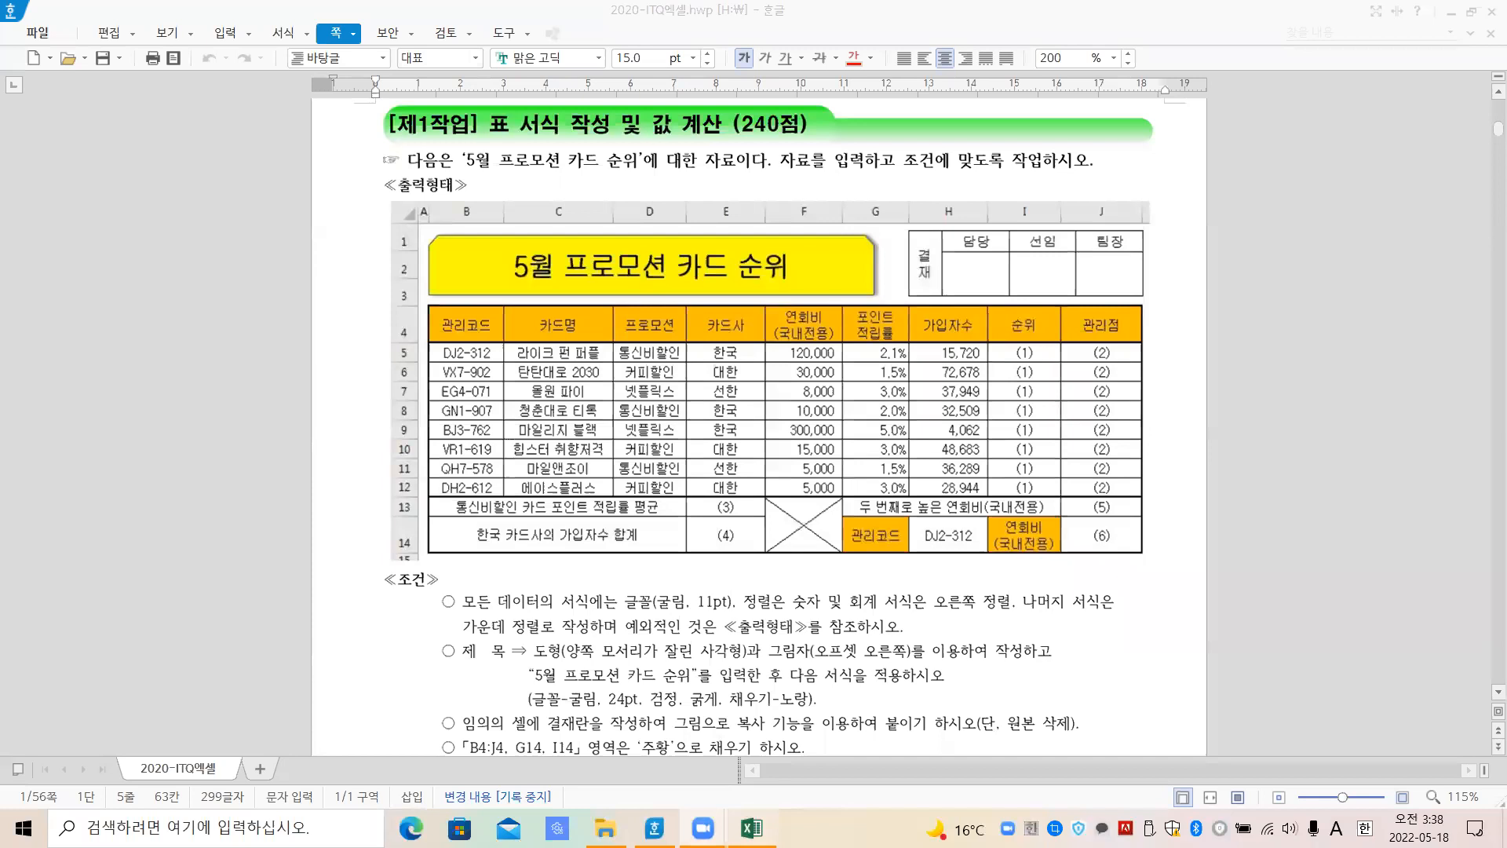
Switch back to Excel and set the height of rows 1 to 3 on 제1작업 to 25
key("alt+Tab")
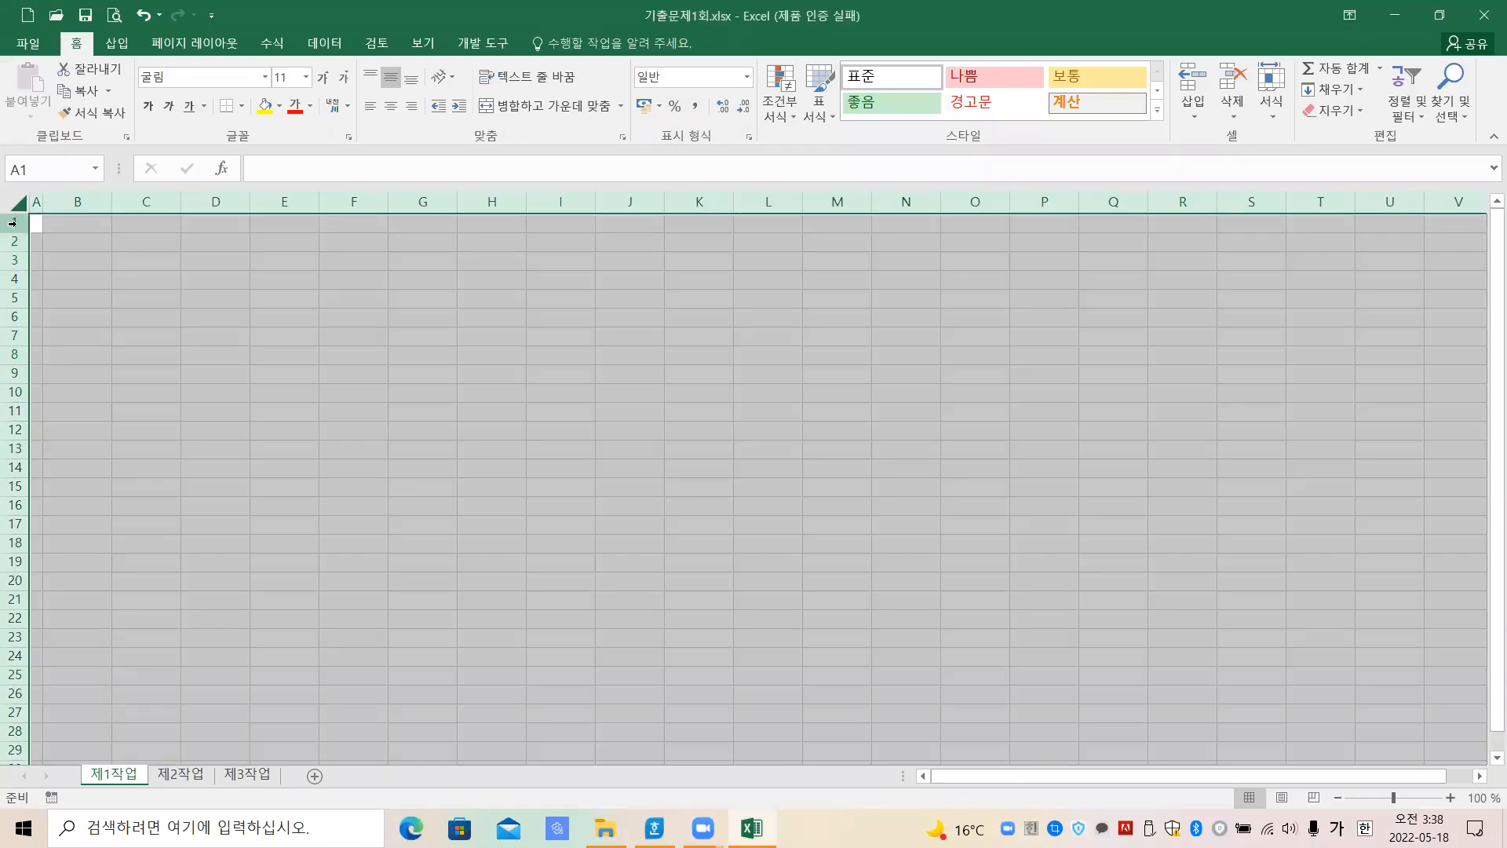
left_click_drag(12, 222, 16, 259)
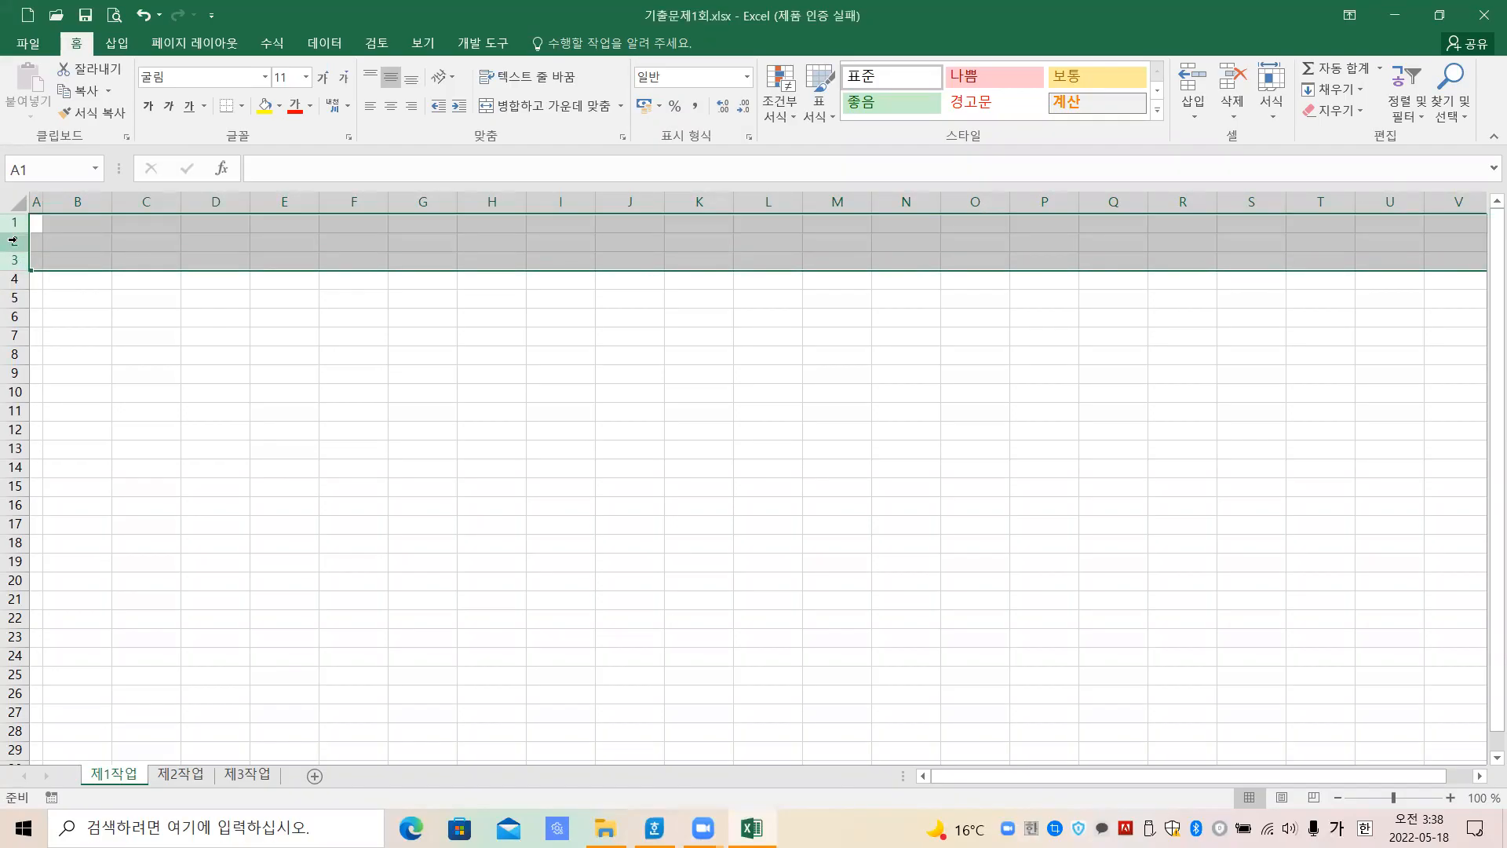
right_click(13, 241)
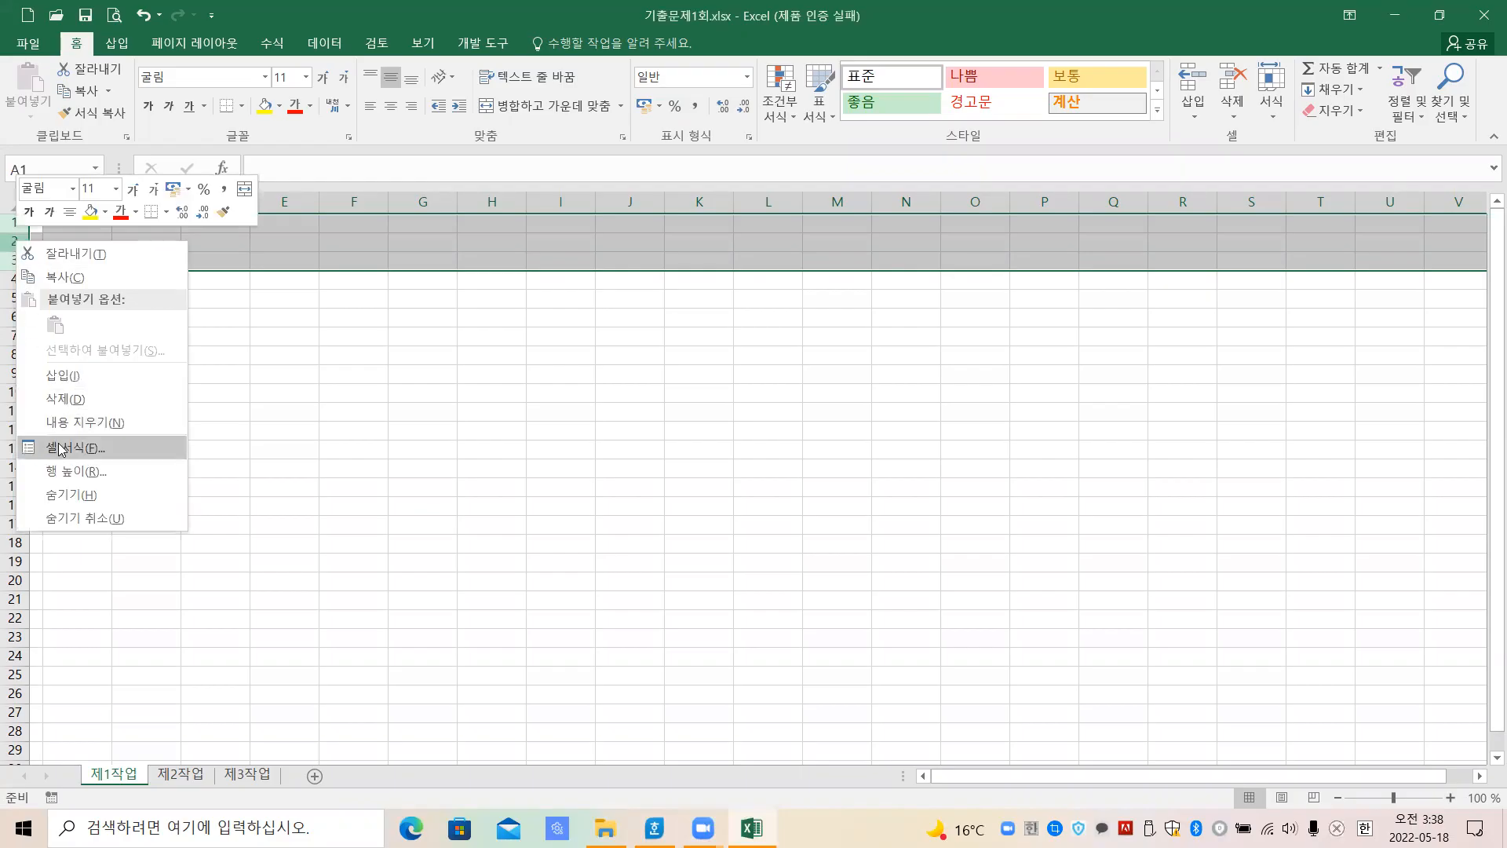
left_click(74, 472)
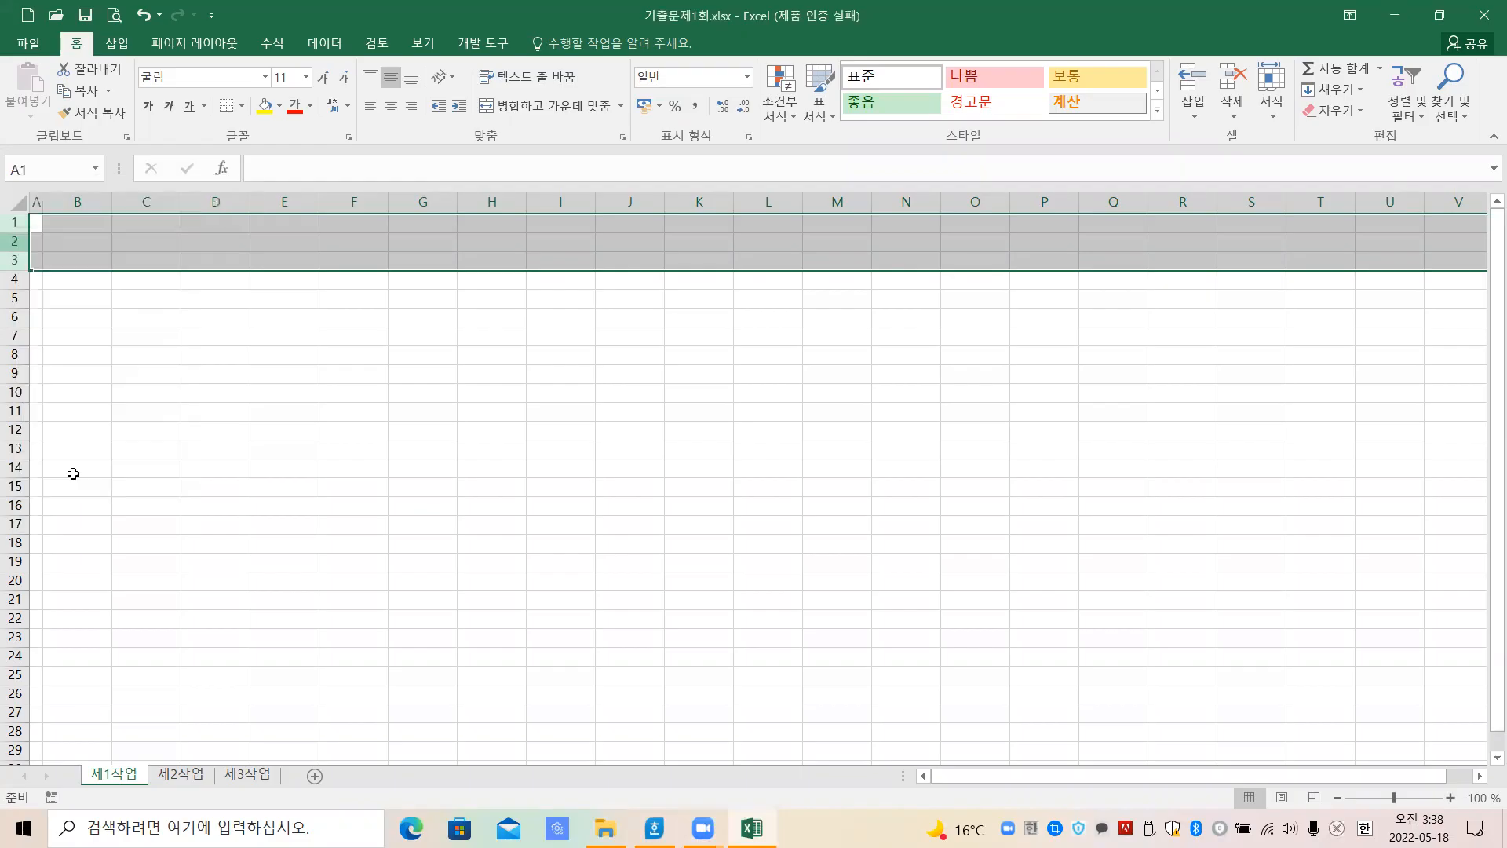
left_click_drag(57, 410, 384, 361)
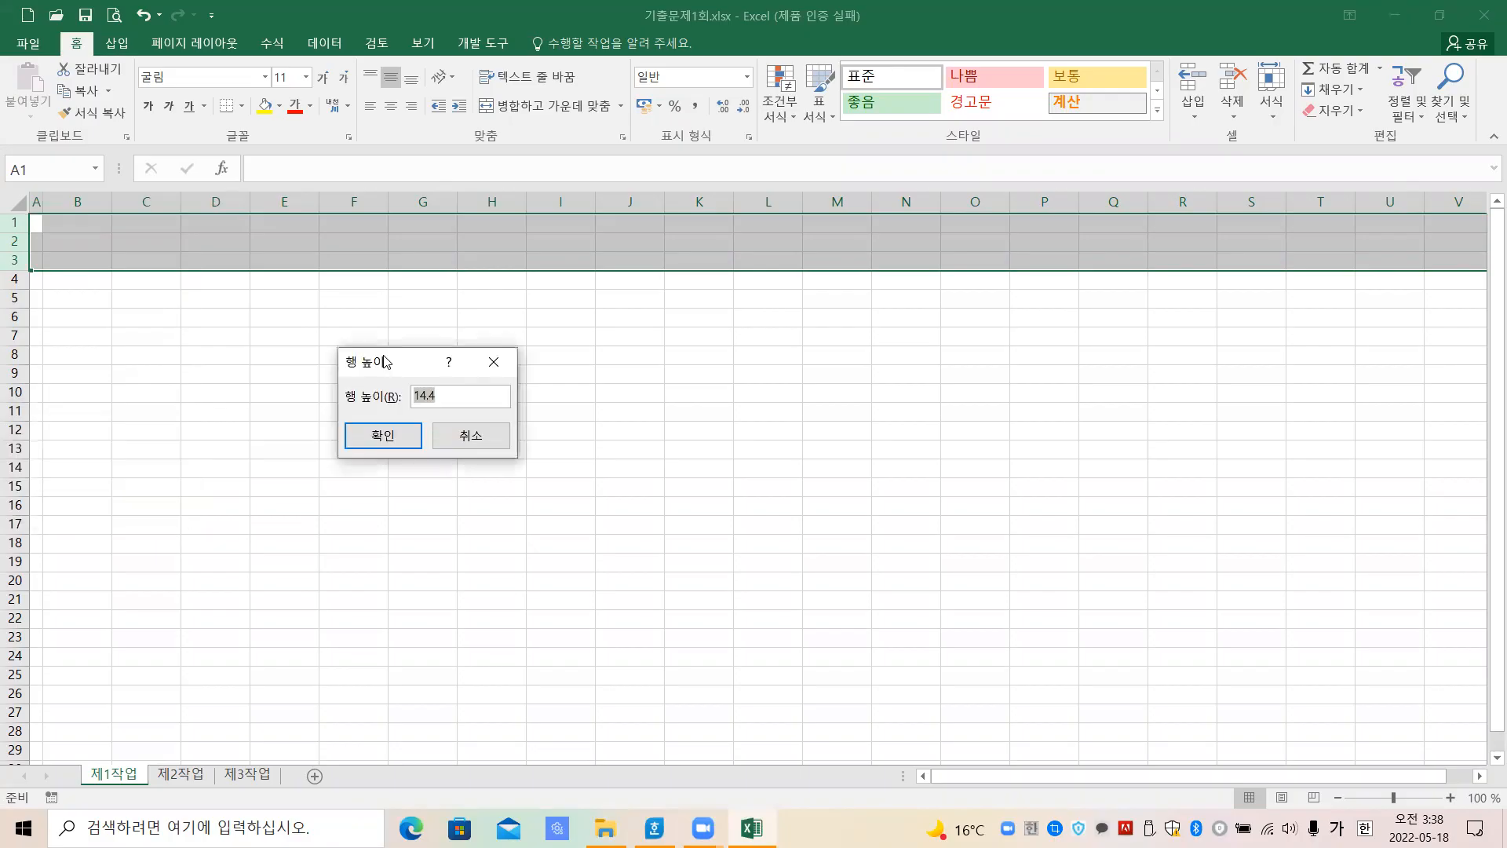
type("25")
left_click(392, 445)
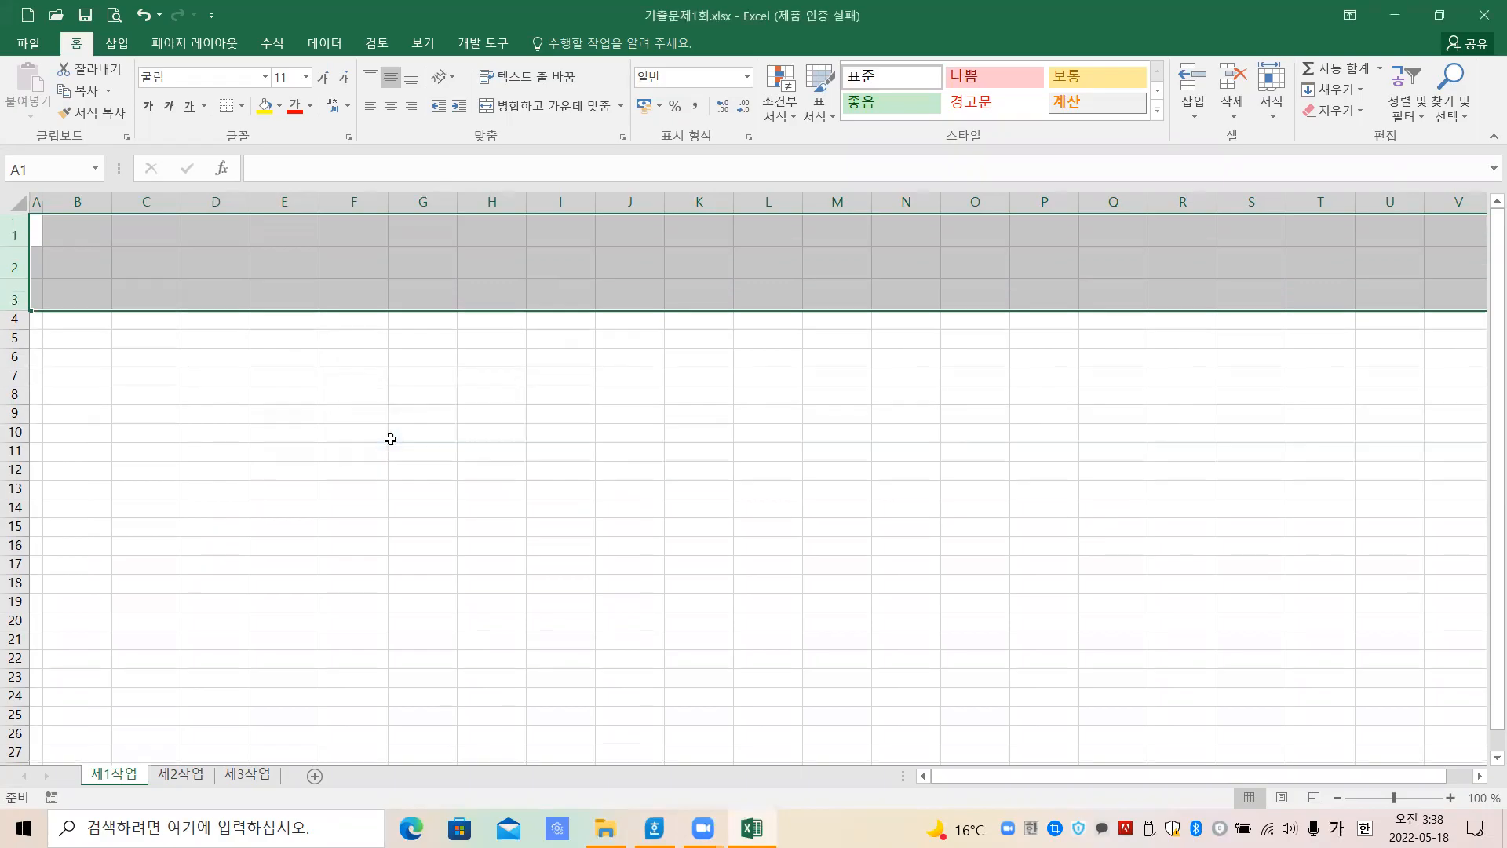
left_click(438, 442)
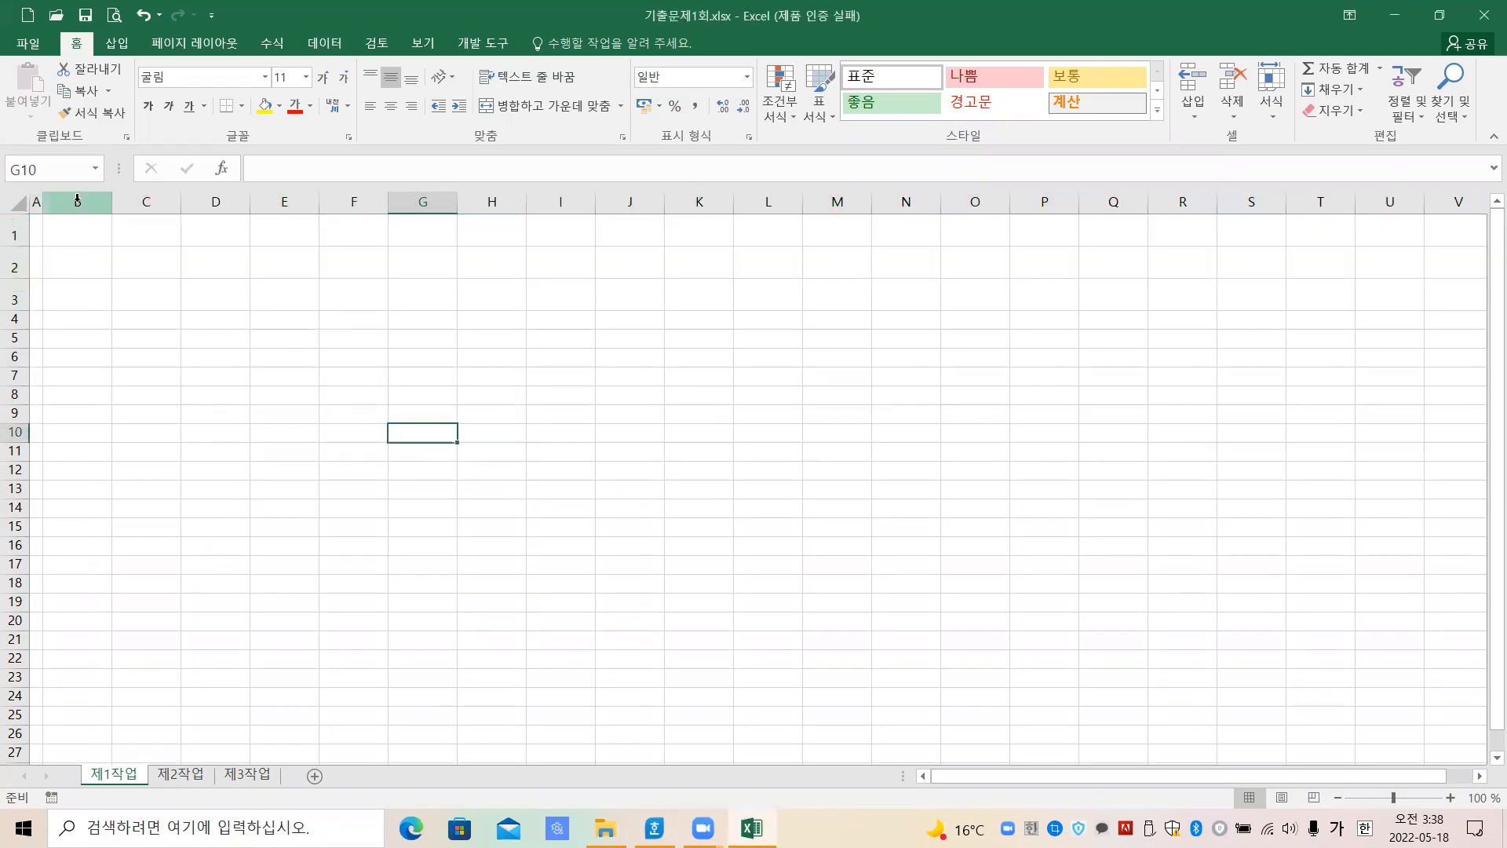
left_click_drag(77, 199, 699, 201)
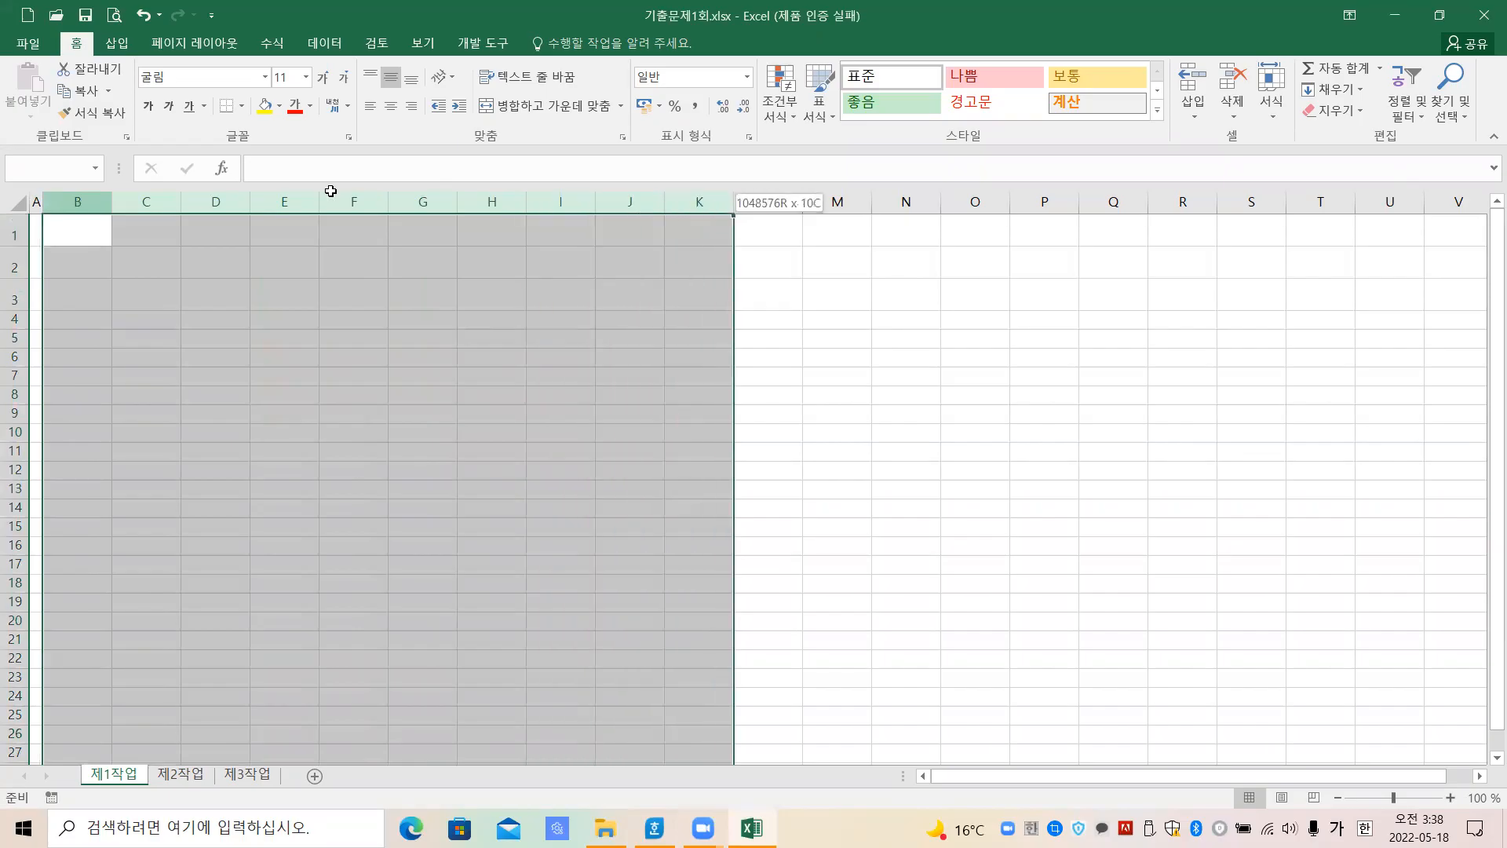
key("alt+h")
key("o")
key("w")
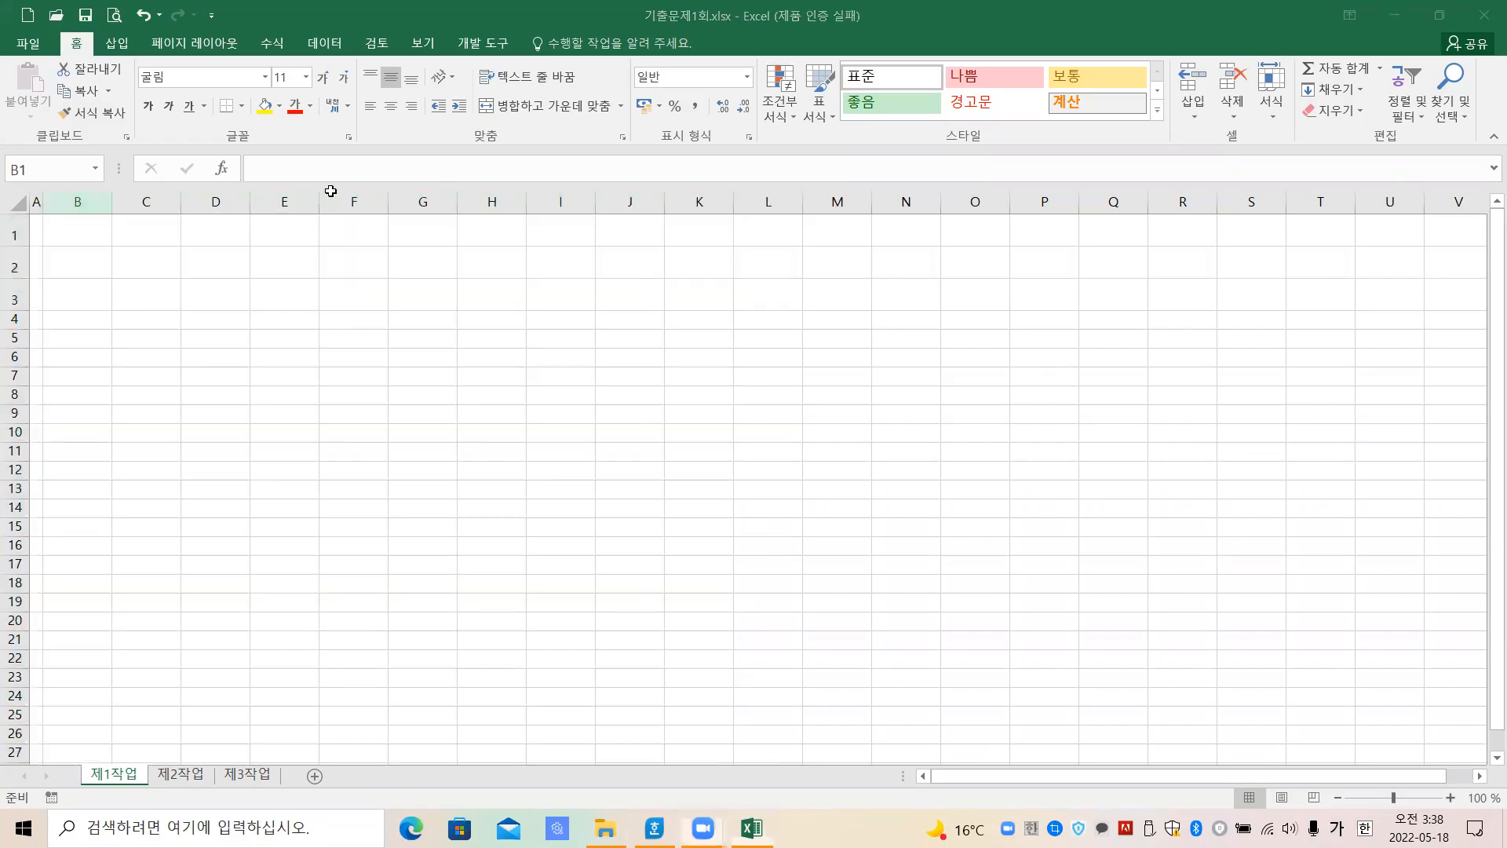
key("Escape")
Set the width of columns B through J on 제1작업 to 13
left_click_drag(86, 202, 627, 200)
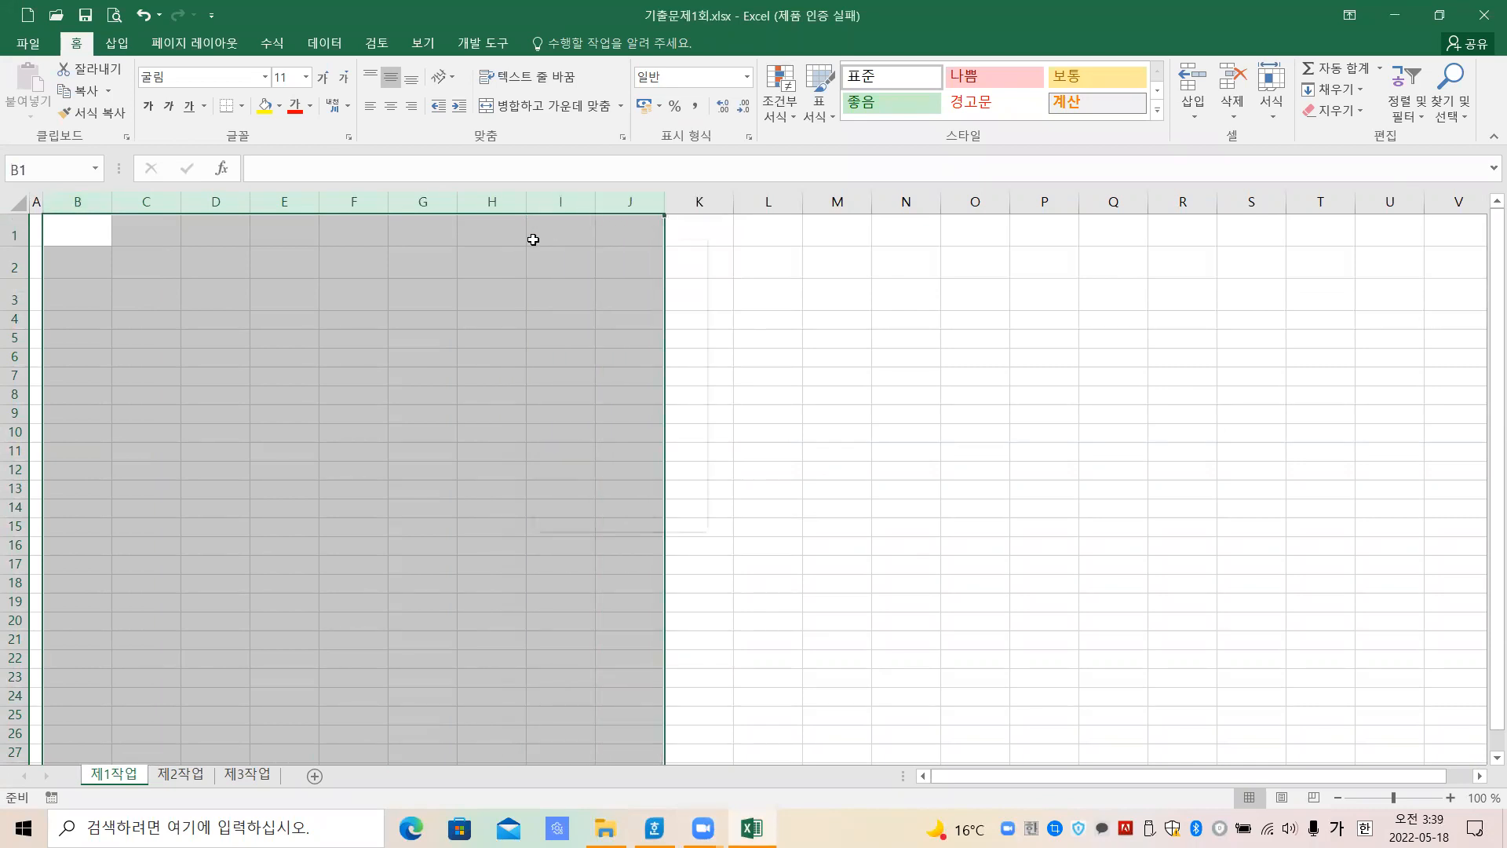
right_click(533, 240)
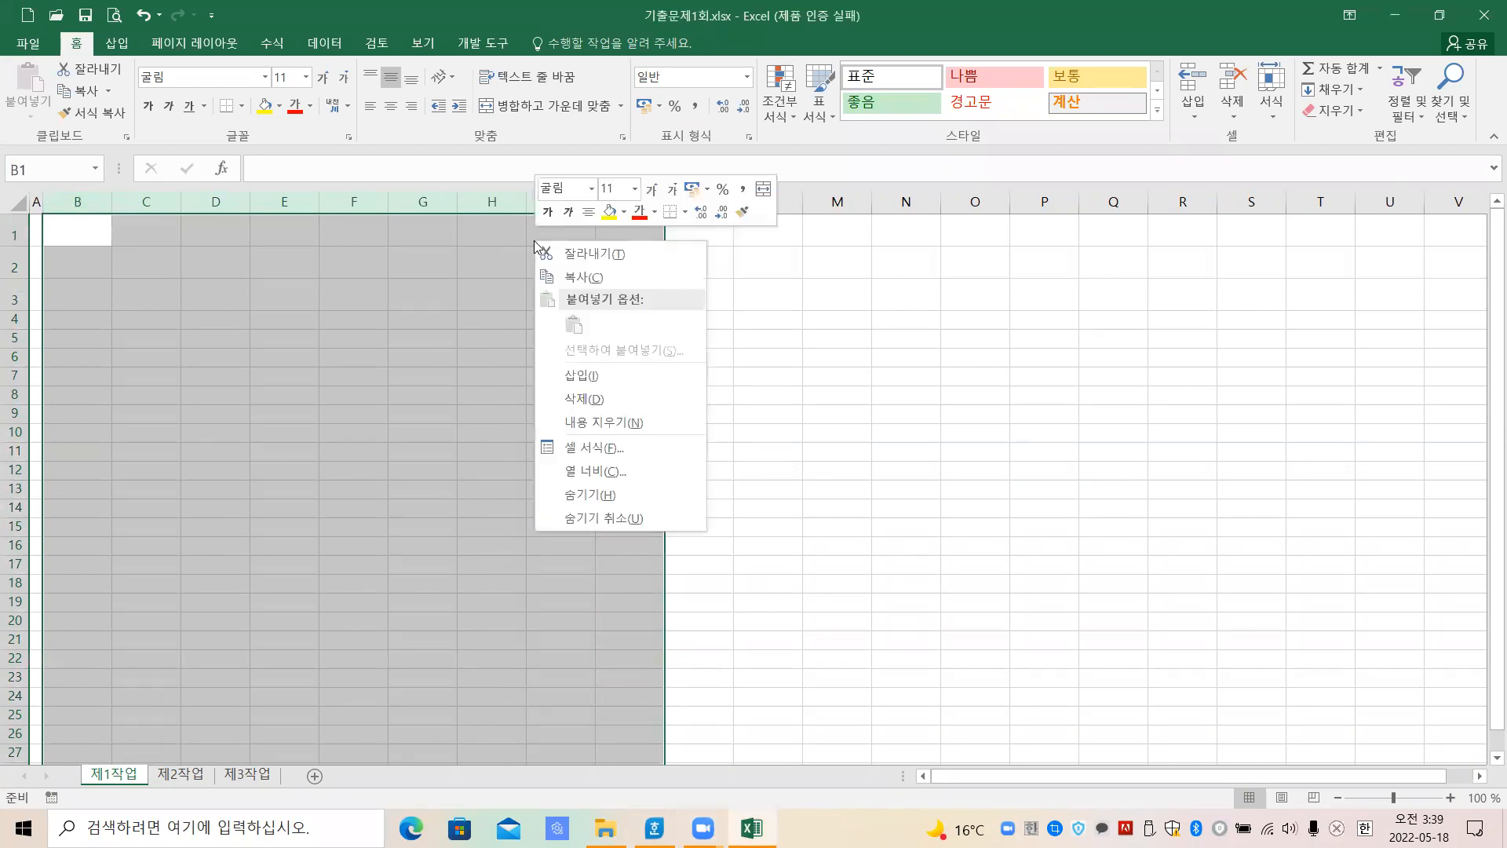
left_click(595, 472)
type("13")
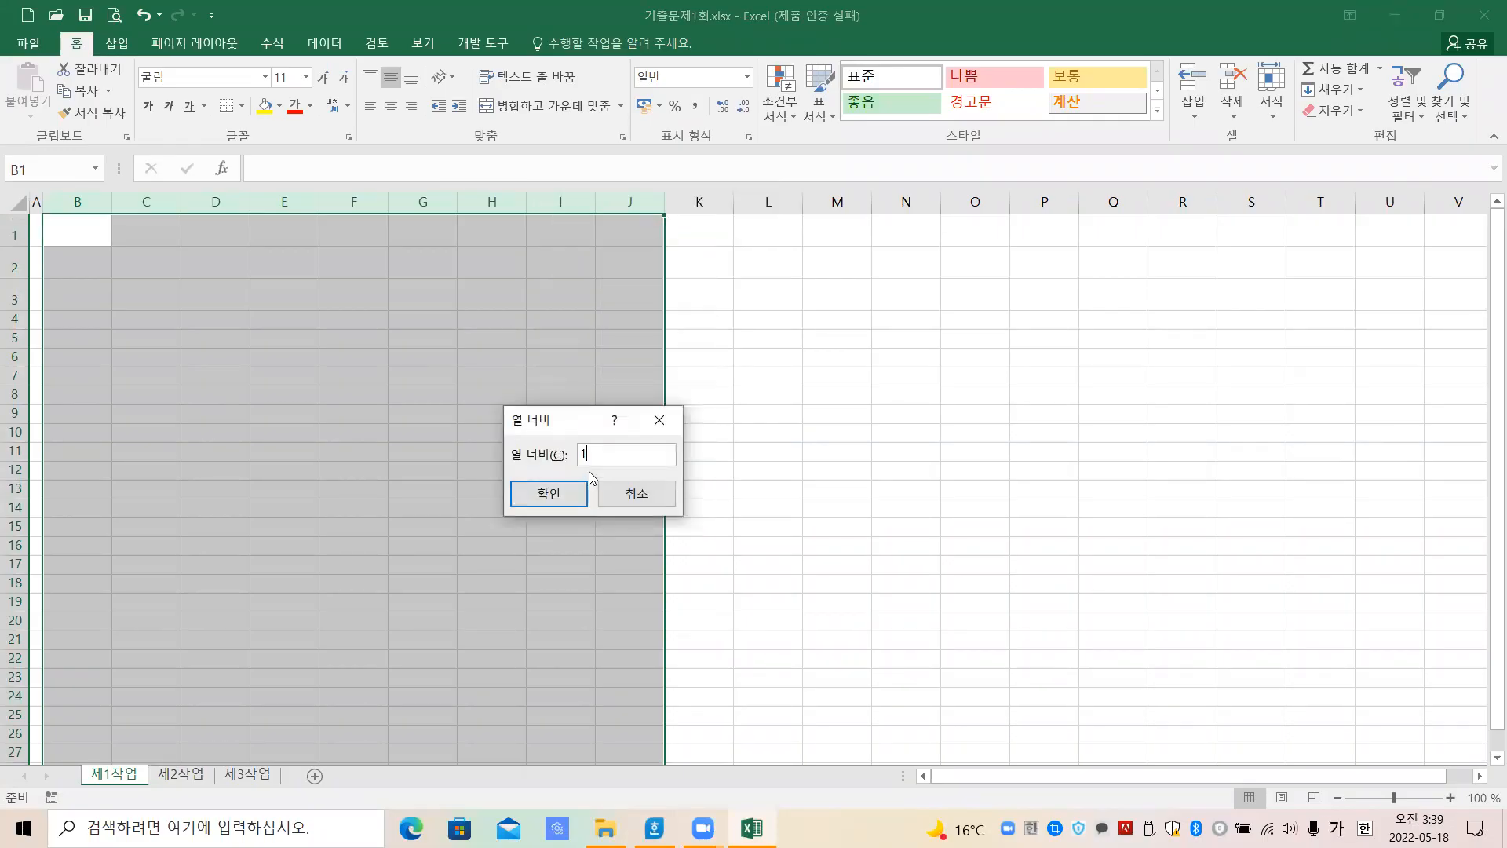
left_click(554, 500)
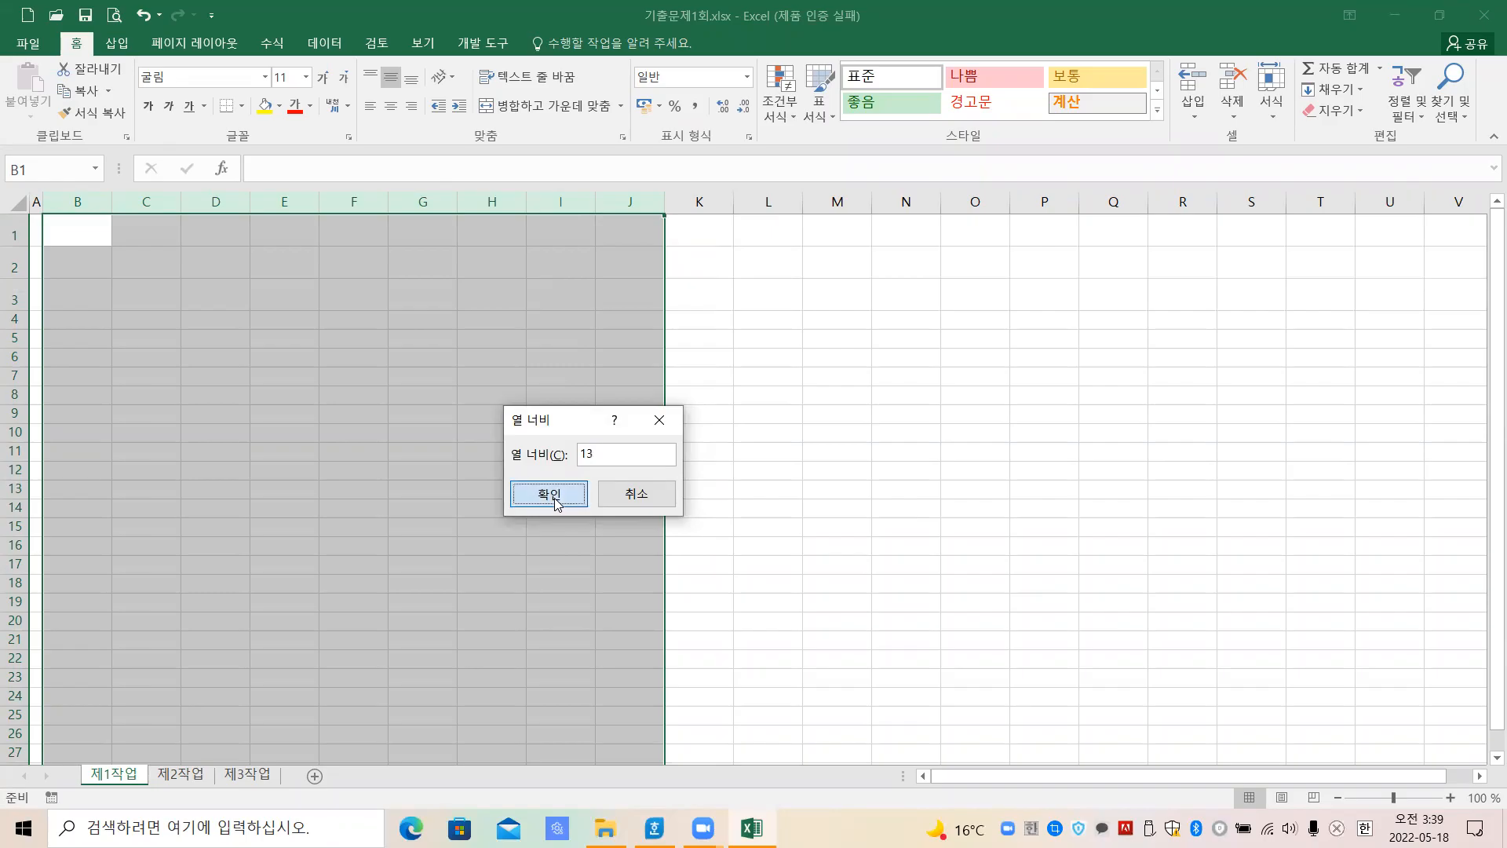
left_click(554, 500)
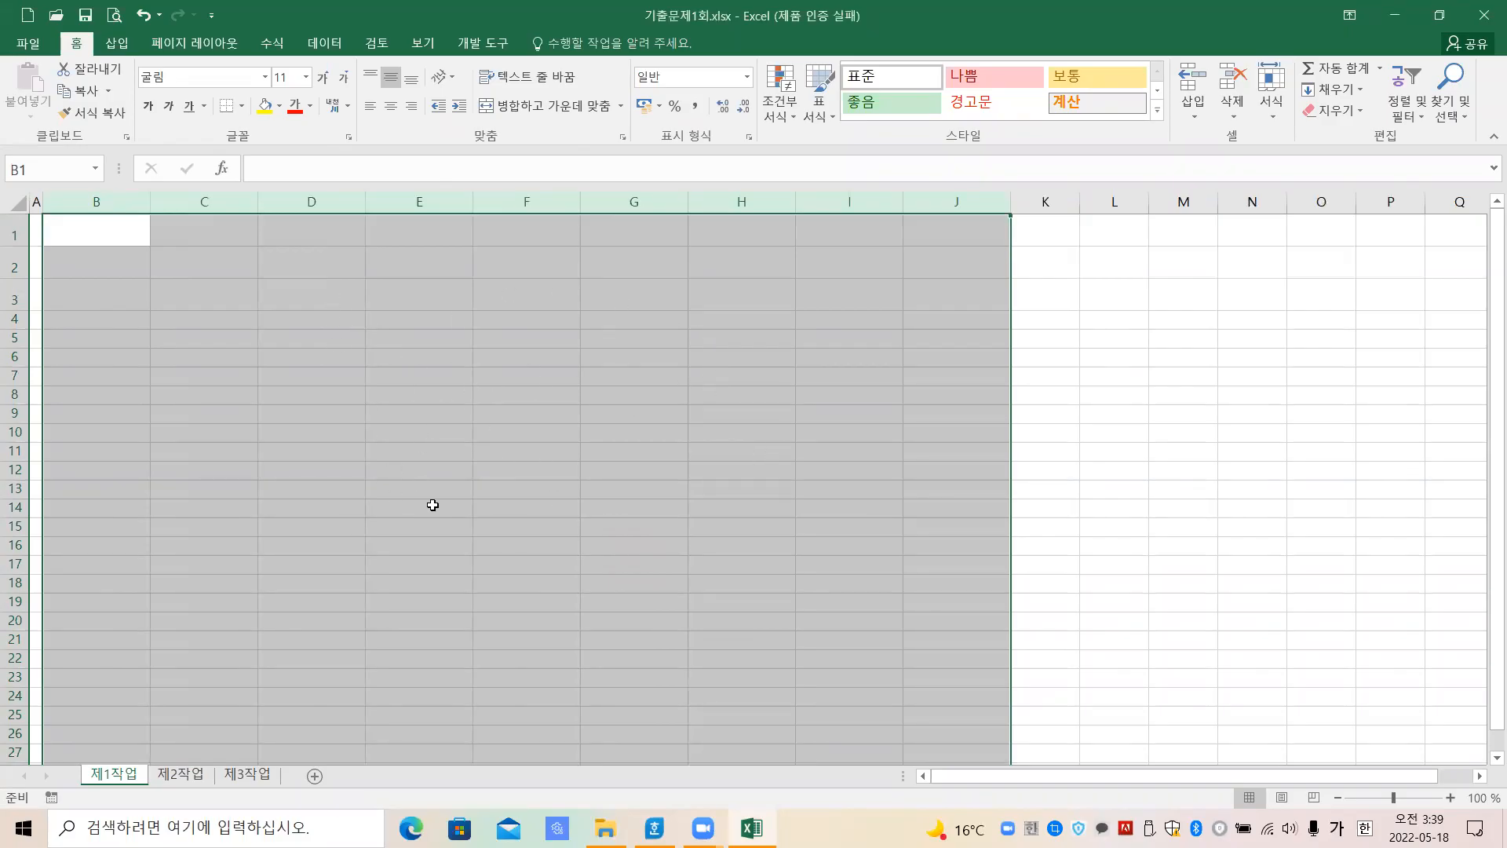
left_click(553, 520)
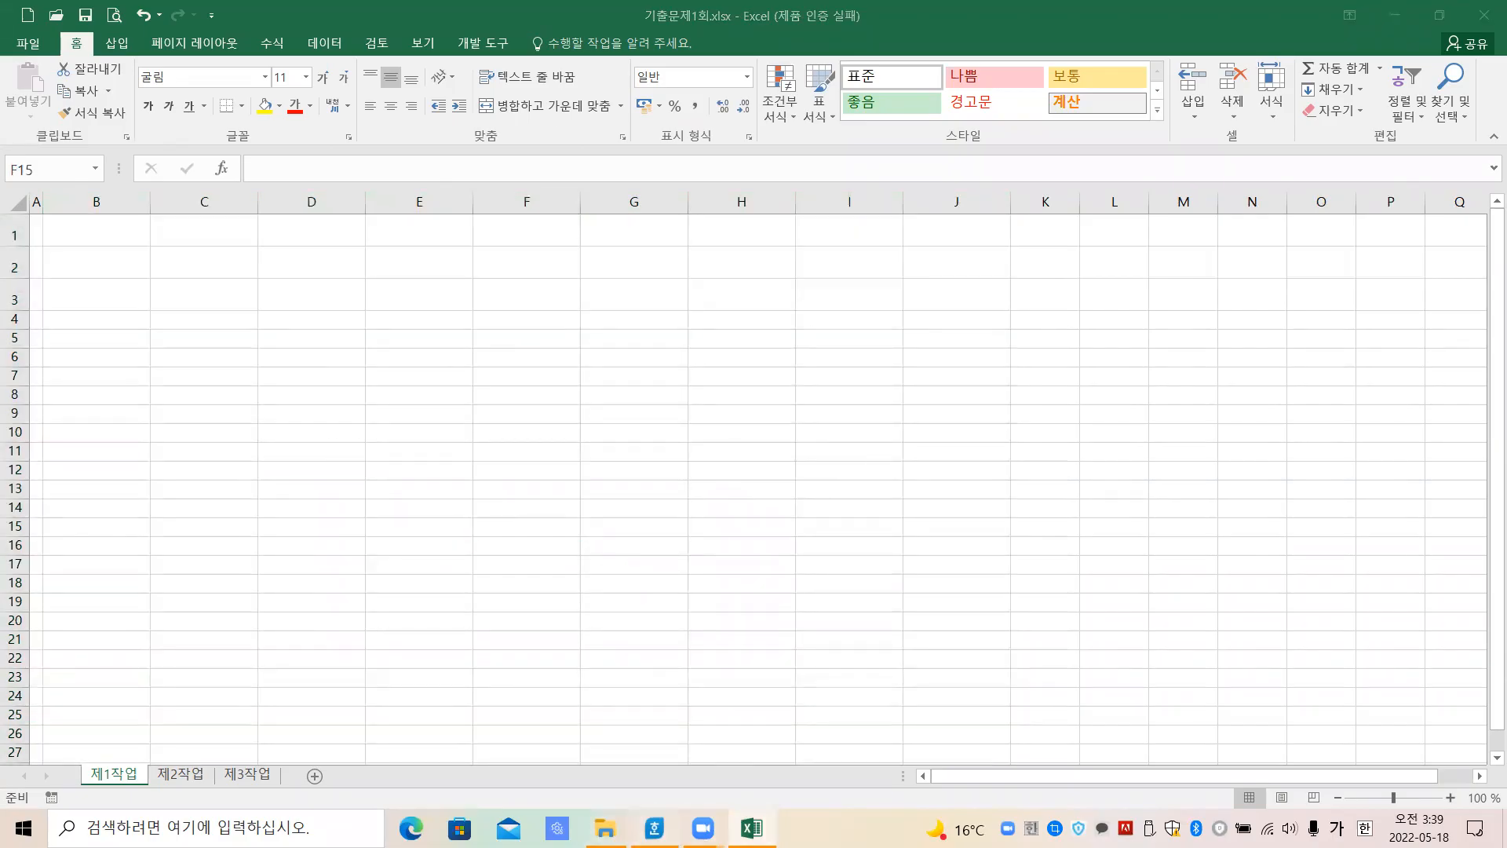
Switch to the exam document in 한글 and examine the merged cells in rows 13 and 14, including the crossed-out cell in column F
left_click(654, 828)
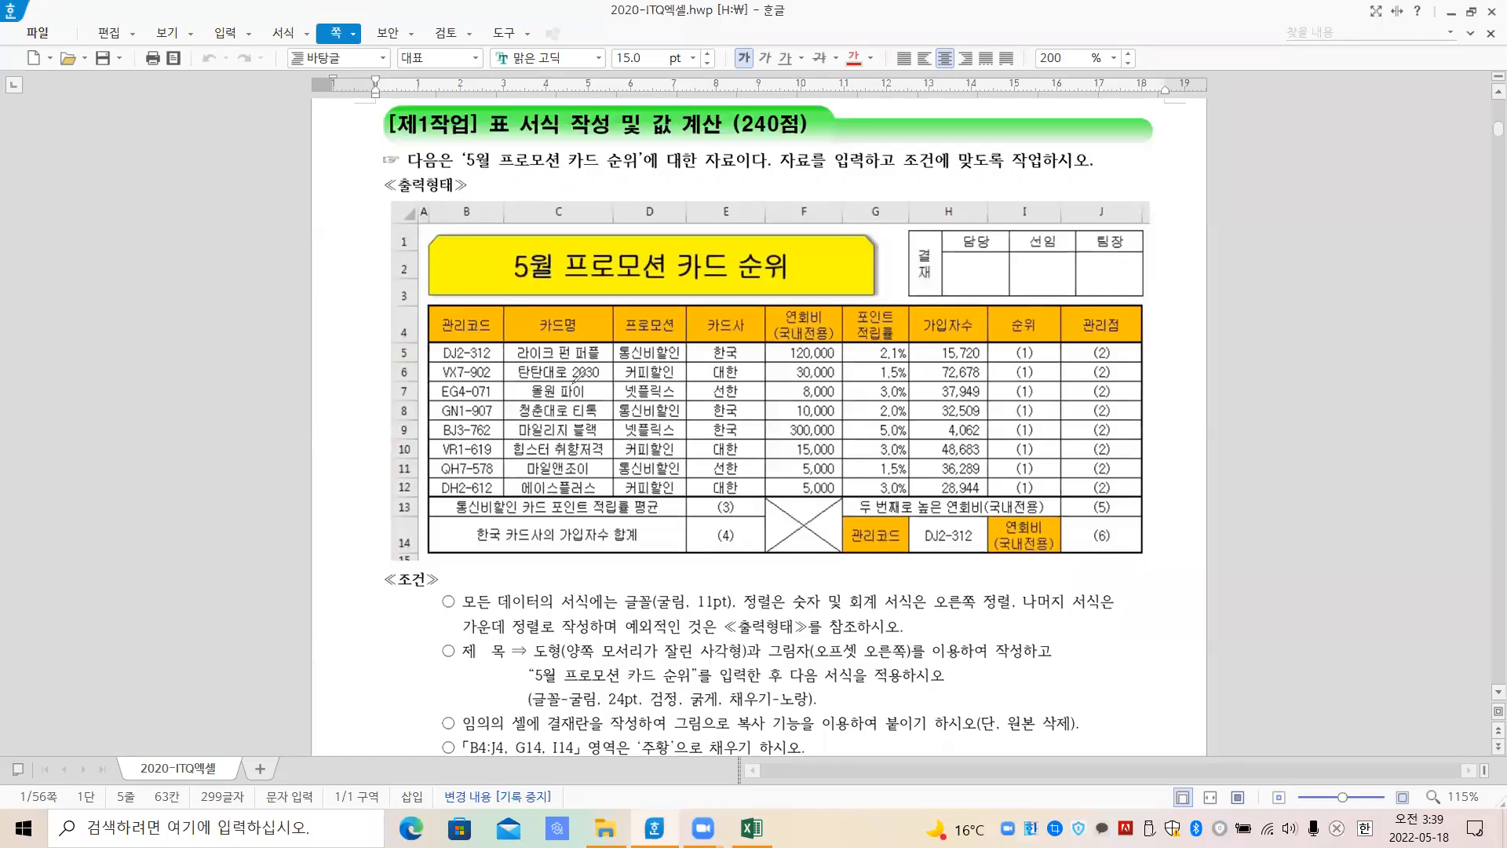
mouse_move(581, 510)
left_mouse_down()
mouse_move(542, 506)
mouse_move(592, 502)
mouse_move(531, 508)
mouse_move(561, 541)
mouse_move(591, 541)
left_mouse_up()
mouse_move(789, 538)
left_mouse_down()
mouse_move(816, 541)
mouse_move(808, 511)
left_mouse_up()
mouse_move(899, 514)
left_mouse_down()
mouse_move(948, 500)
mouse_move(938, 510)
left_mouse_up()
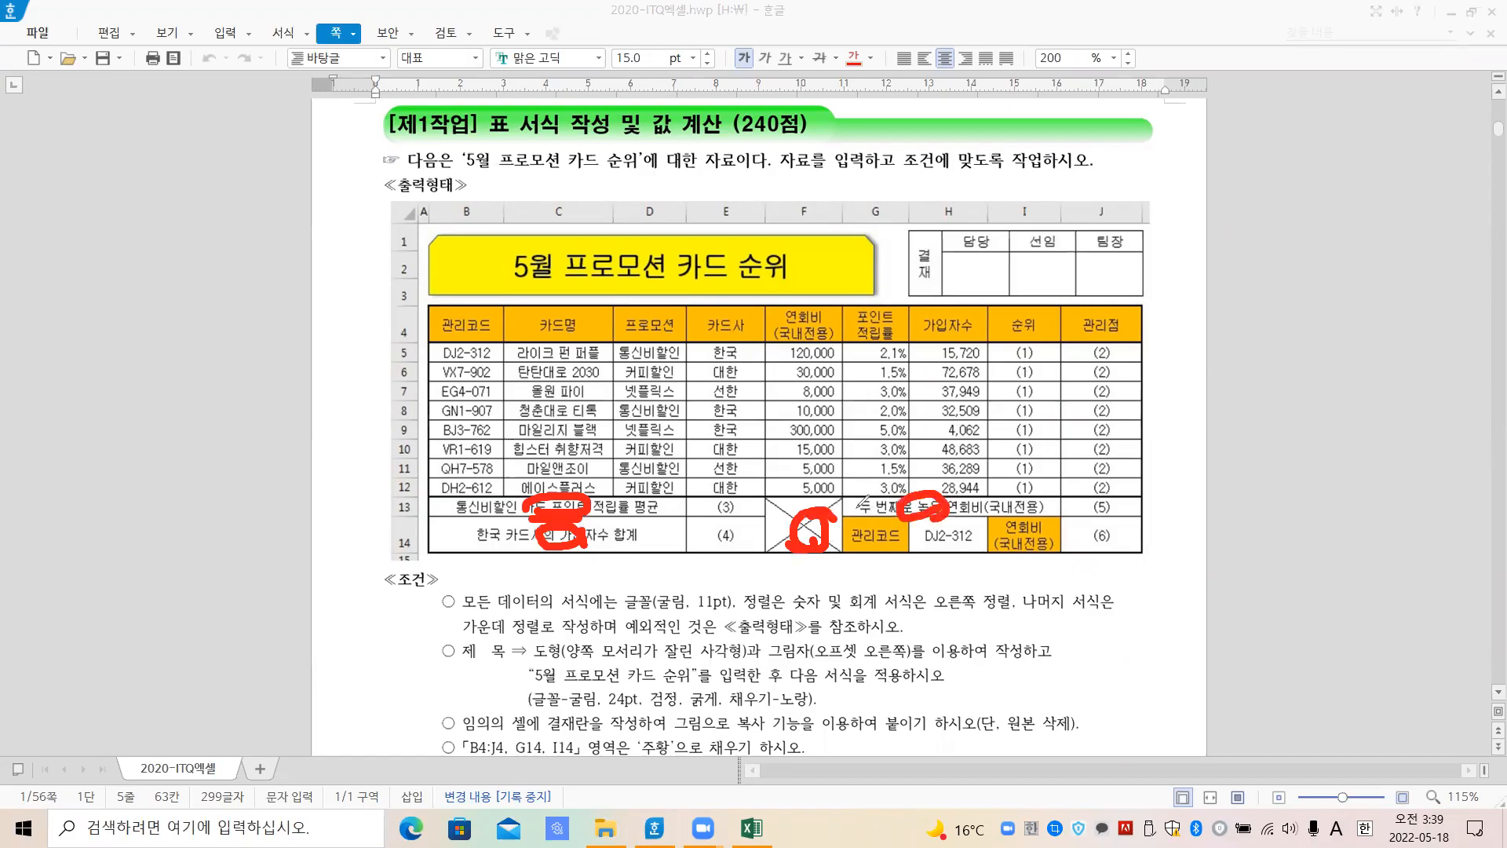
left_click_drag(840, 499, 765, 559)
left_click_drag(766, 499, 853, 558)
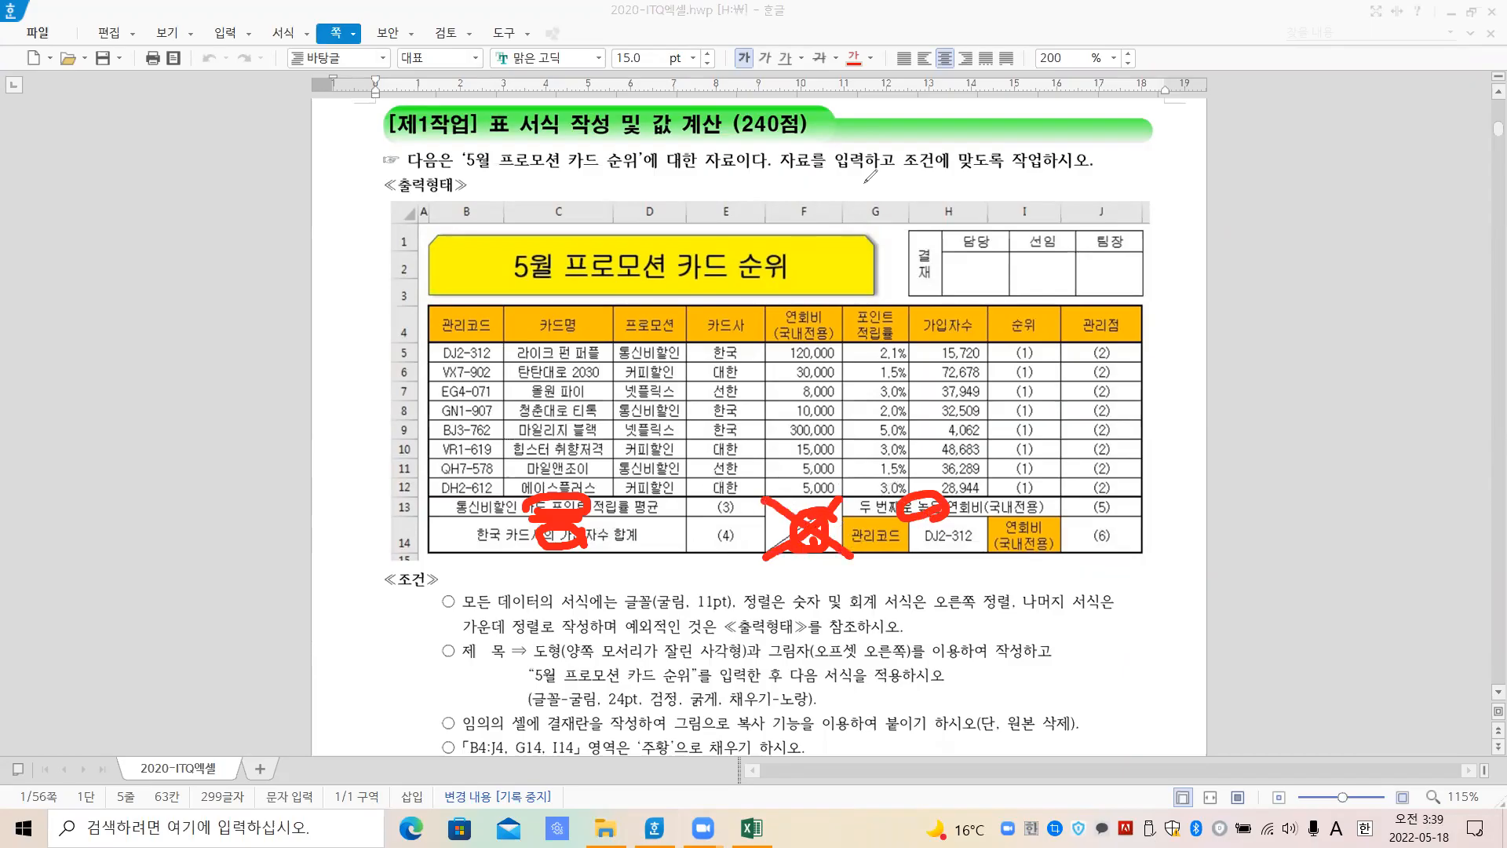
key("e")
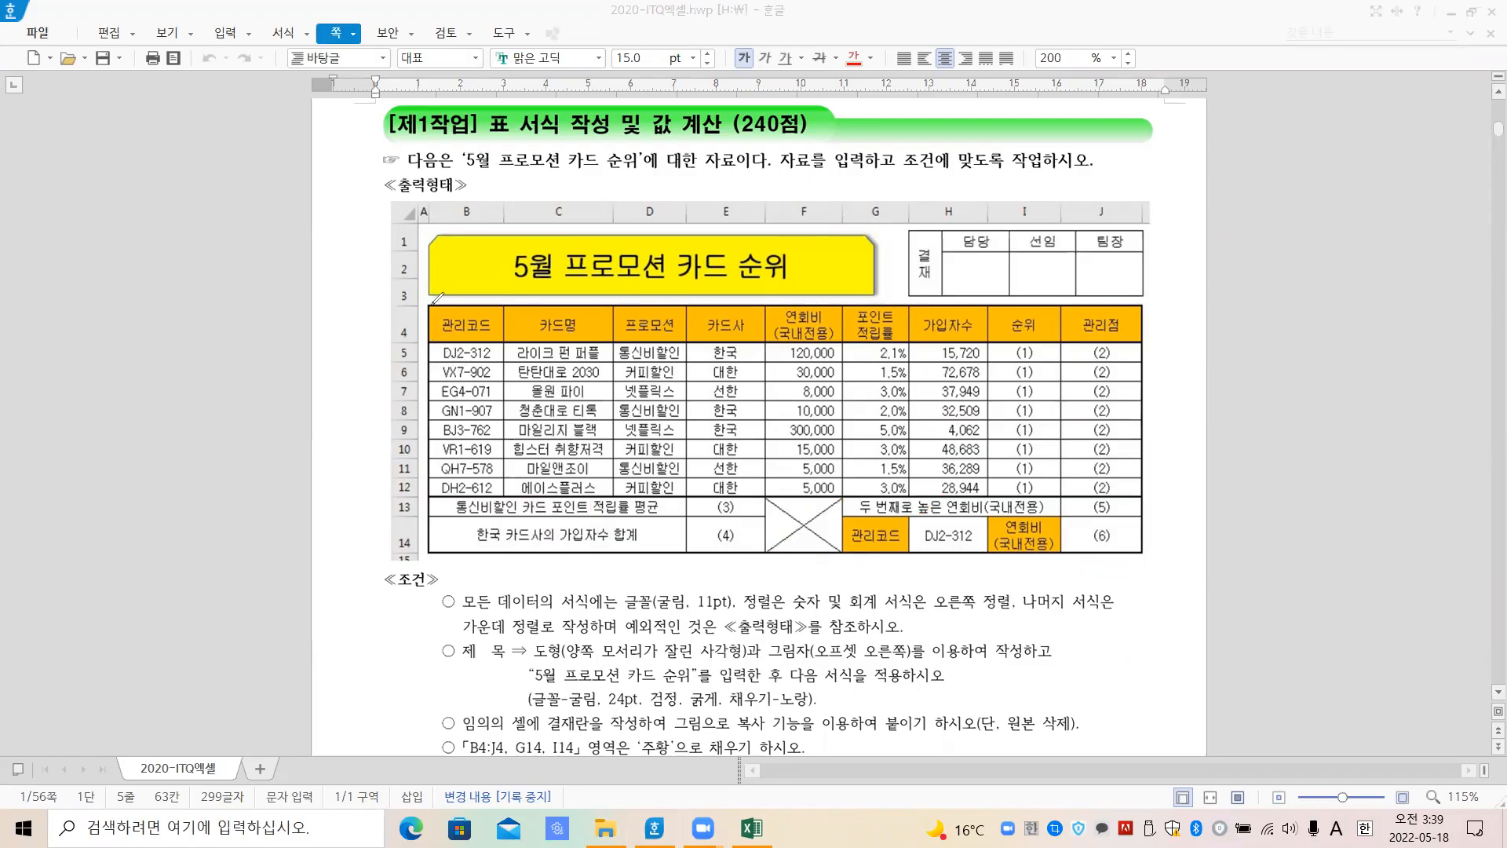
Switch back to Excel and apply all borders plus a thick outside border to B4:J14 on 제1작업
mouse_move(429, 303)
left_mouse_down()
mouse_move(441, 556)
mouse_move(1044, 545)
mouse_move(1148, 393)
mouse_move(447, 326)
left_mouse_up()
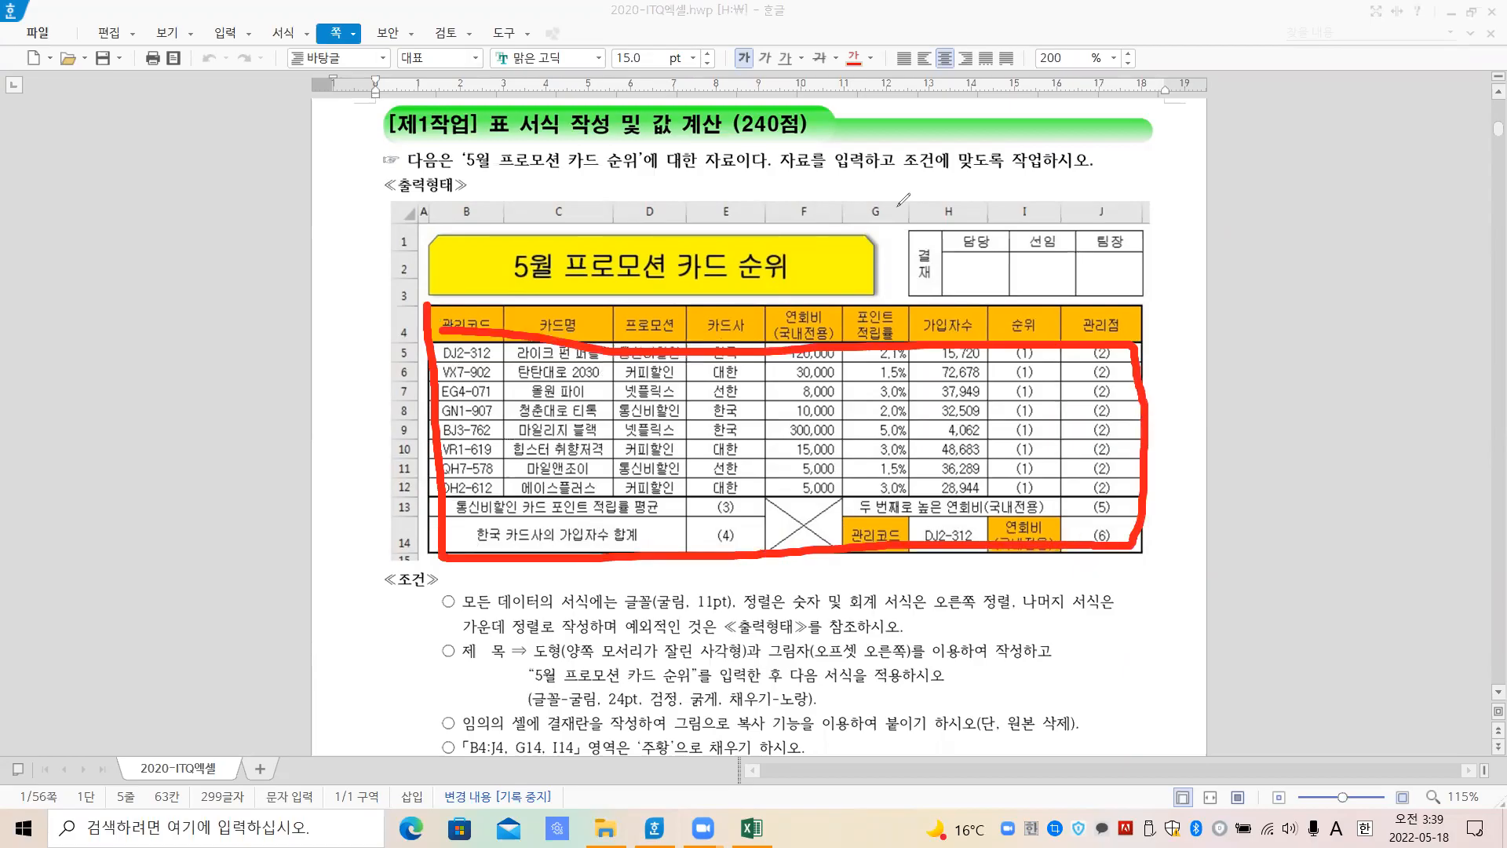
key("Escape")
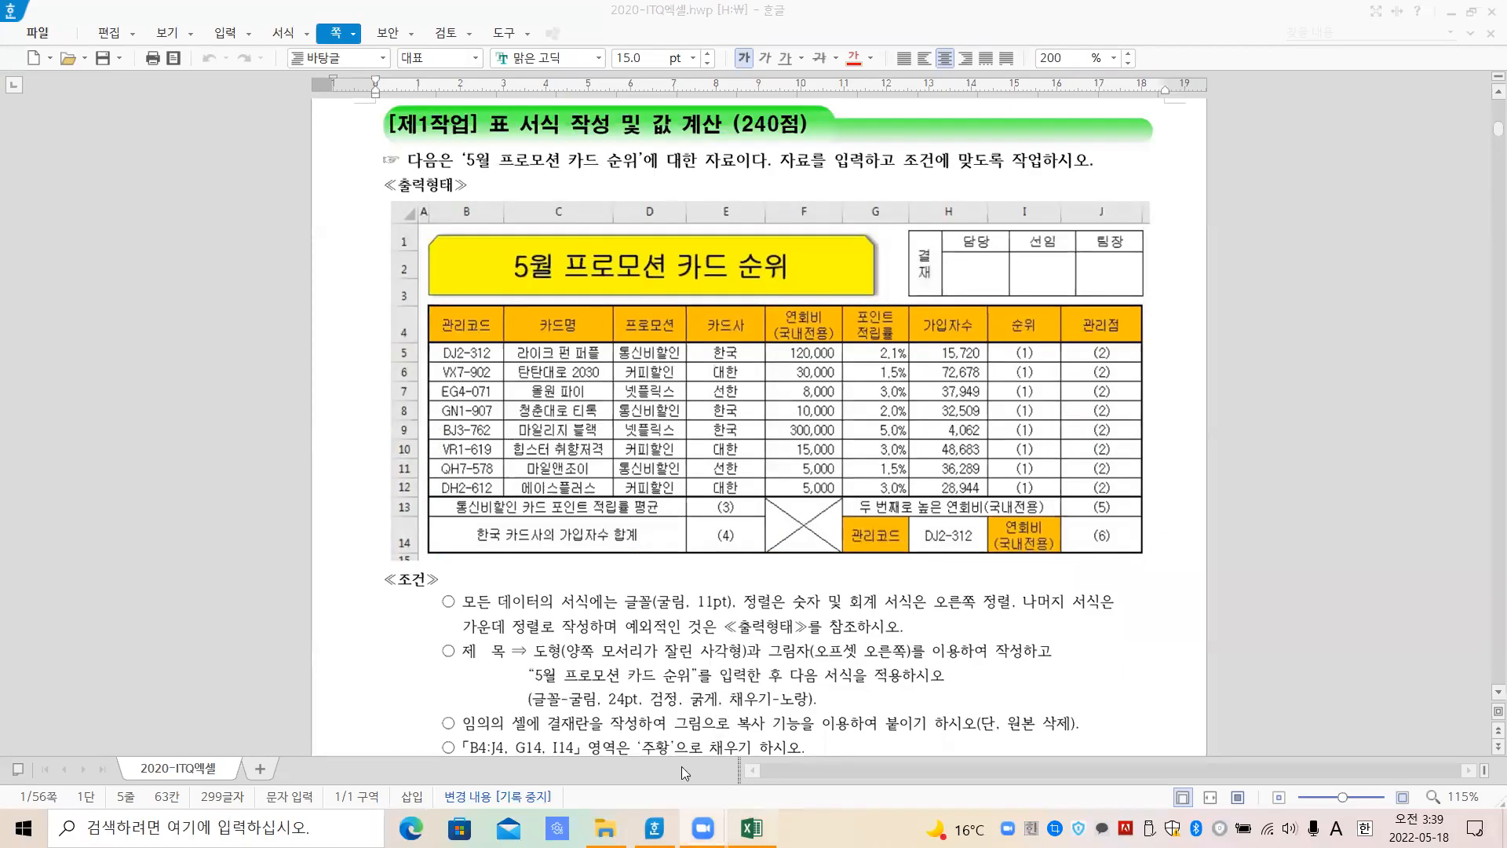
left_click(751, 828)
left_click_drag(84, 316, 963, 506)
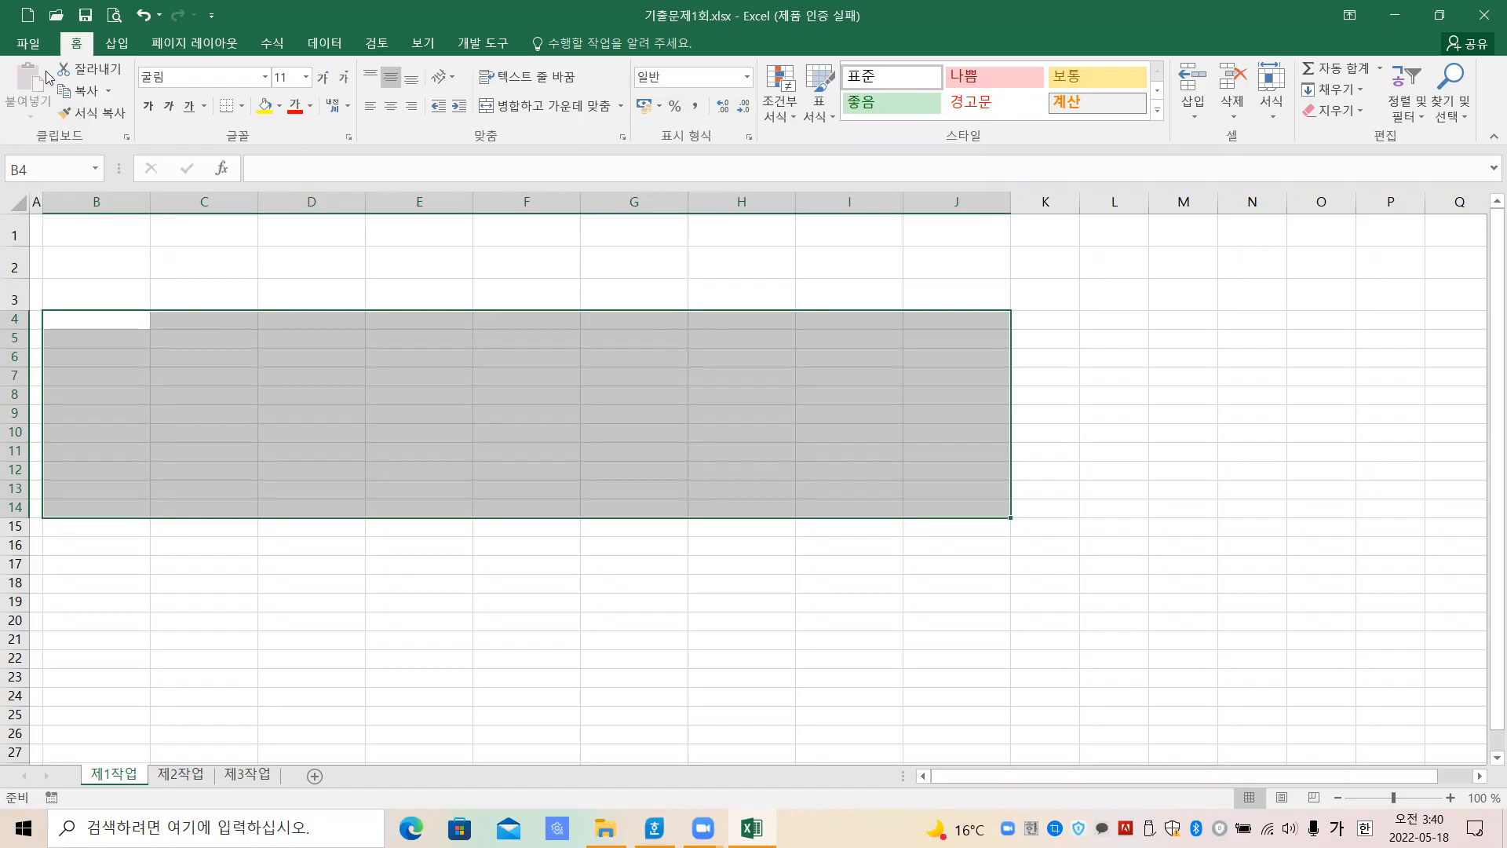
left_click(242, 106)
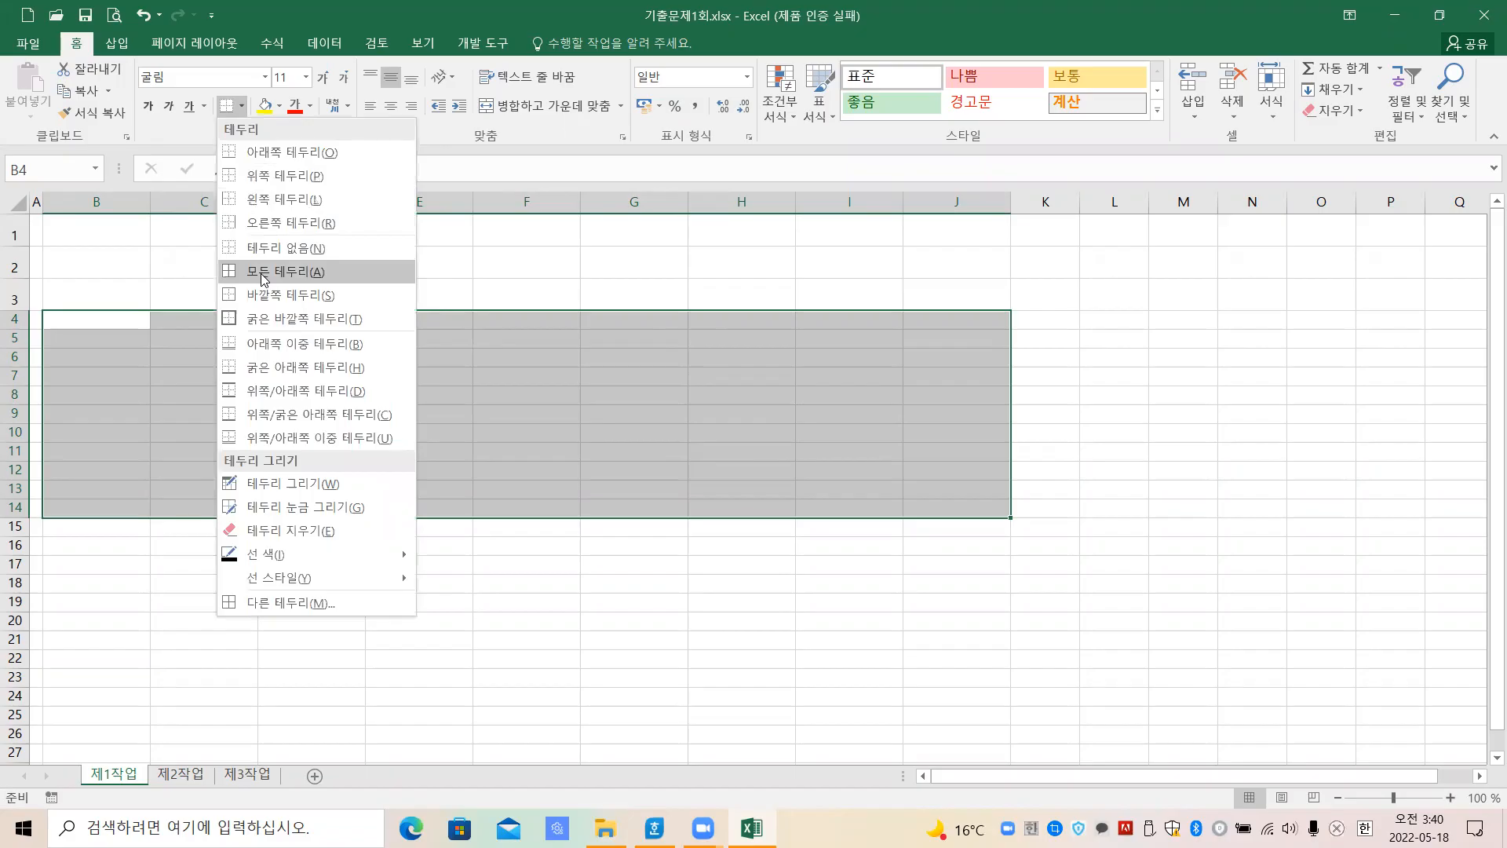
left_click(262, 272)
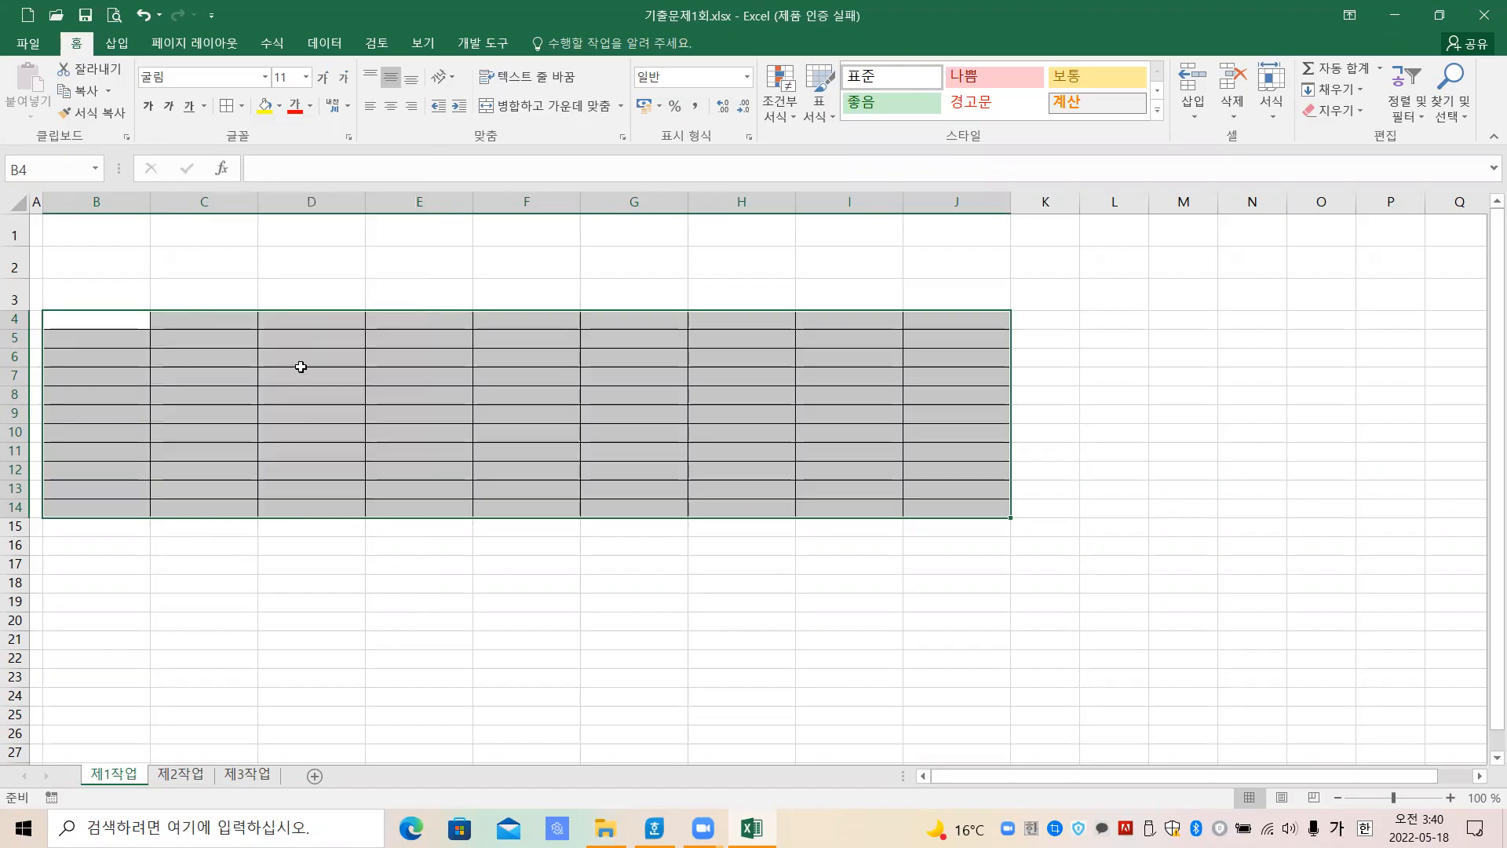
left_click(244, 107)
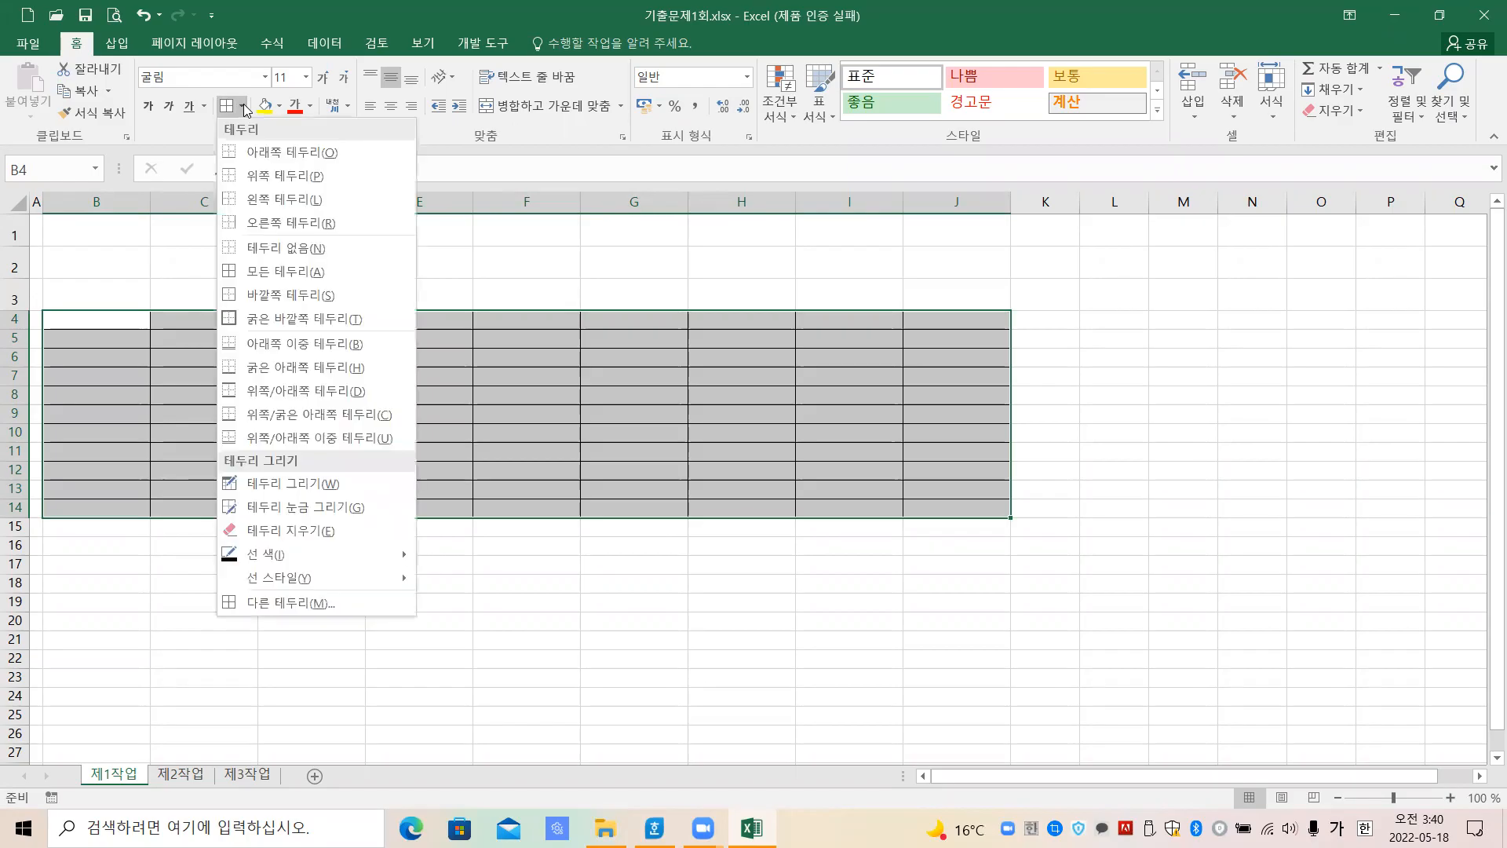
left_click(278, 324)
left_click(542, 620)
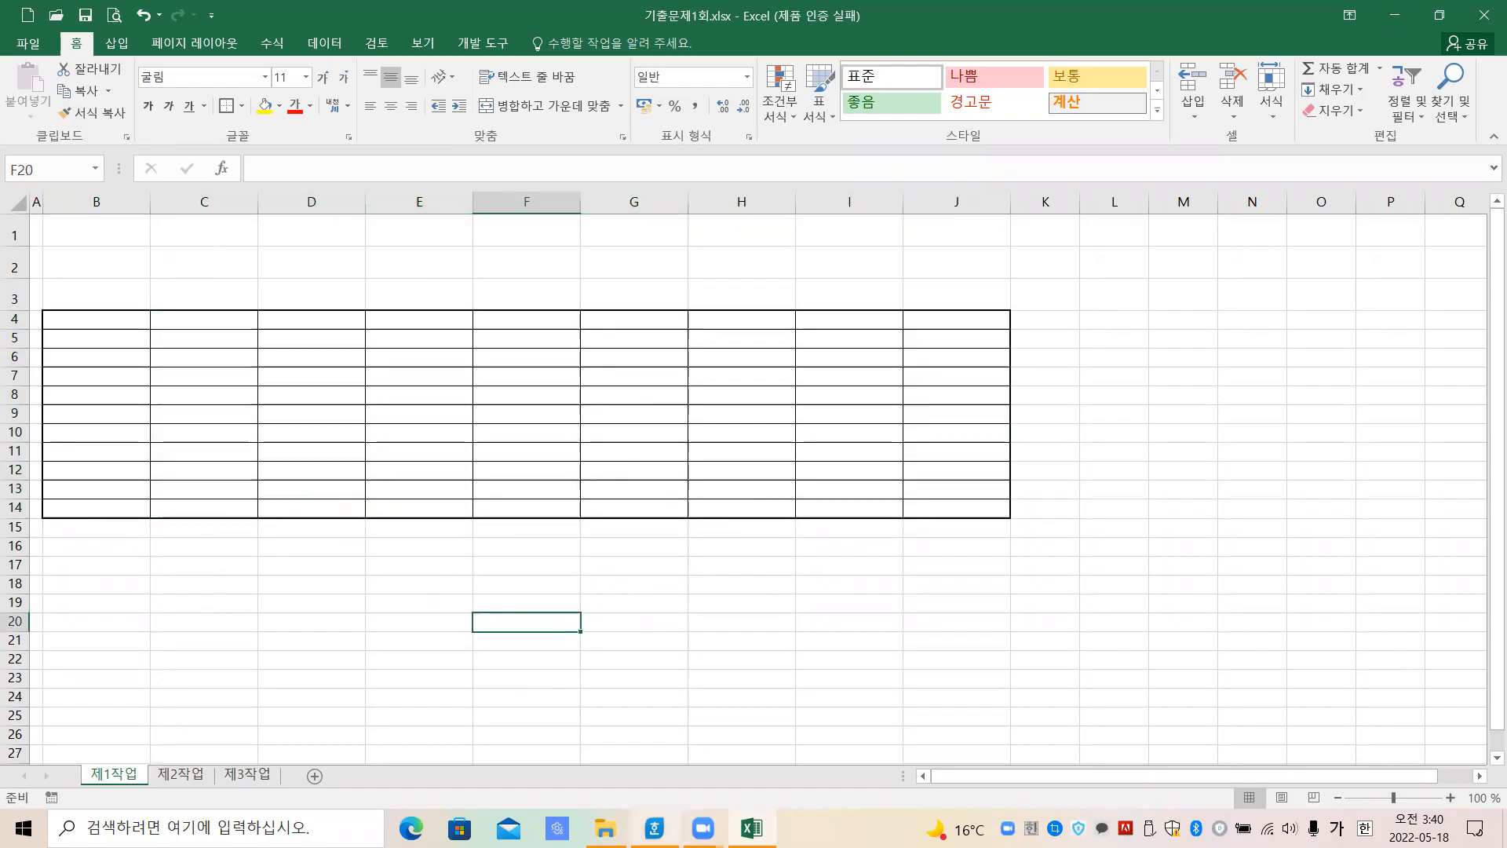
Switch to the exam document in 한글 and examine the border around rows 5 to 12 of the table
left_click(654, 828)
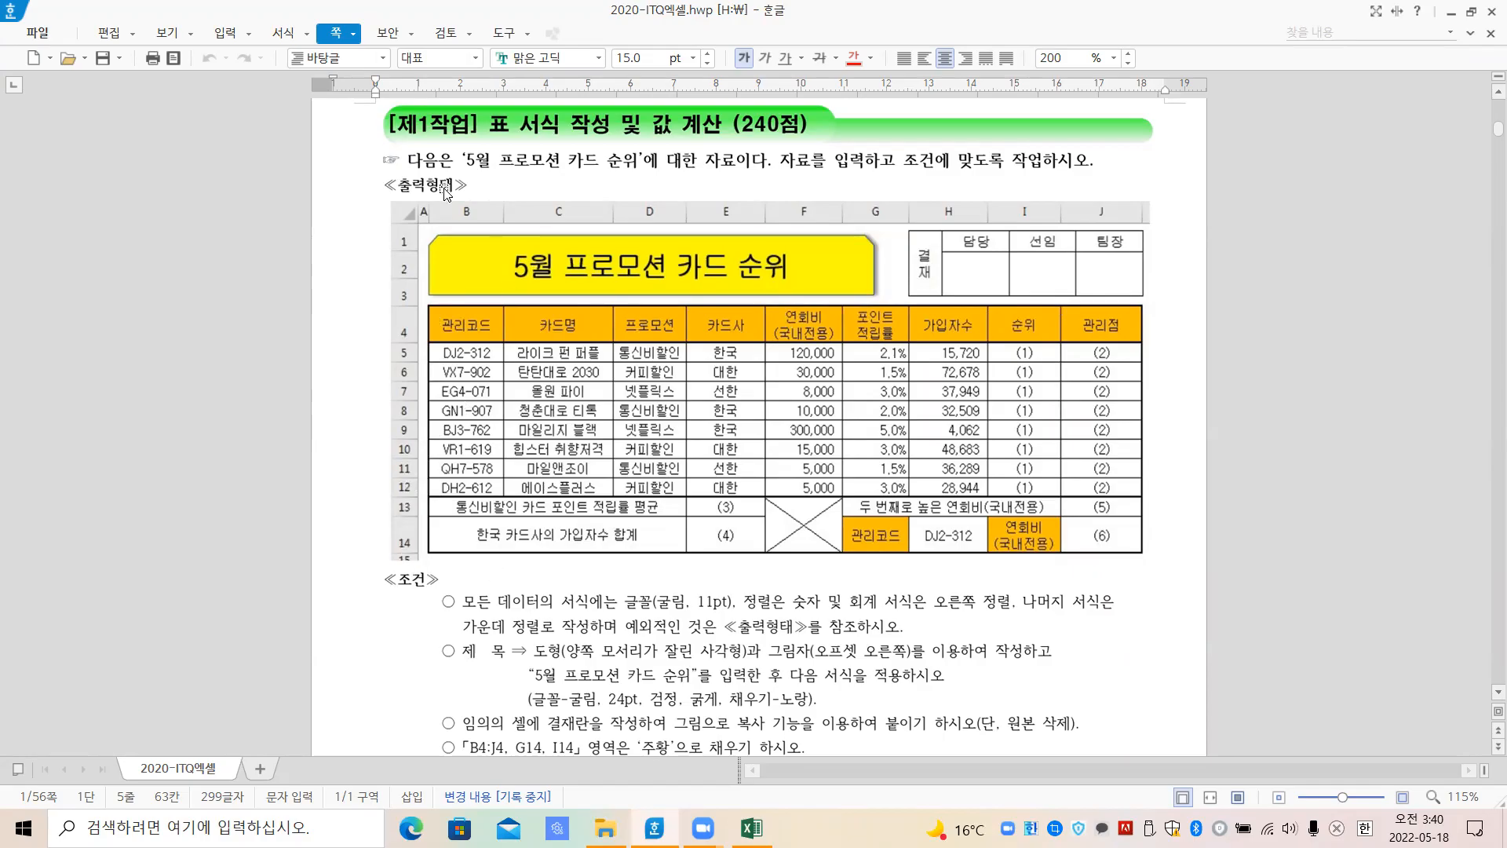
mouse_move(430, 343)
left_mouse_down()
mouse_move(432, 465)
mouse_move(541, 492)
mouse_move(1132, 499)
mouse_move(1137, 473)
left_mouse_up()
left_click_drag(1143, 342, 1141, 483)
mouse_move(452, 339)
left_mouse_down()
mouse_move(938, 328)
mouse_move(1142, 345)
left_mouse_up()
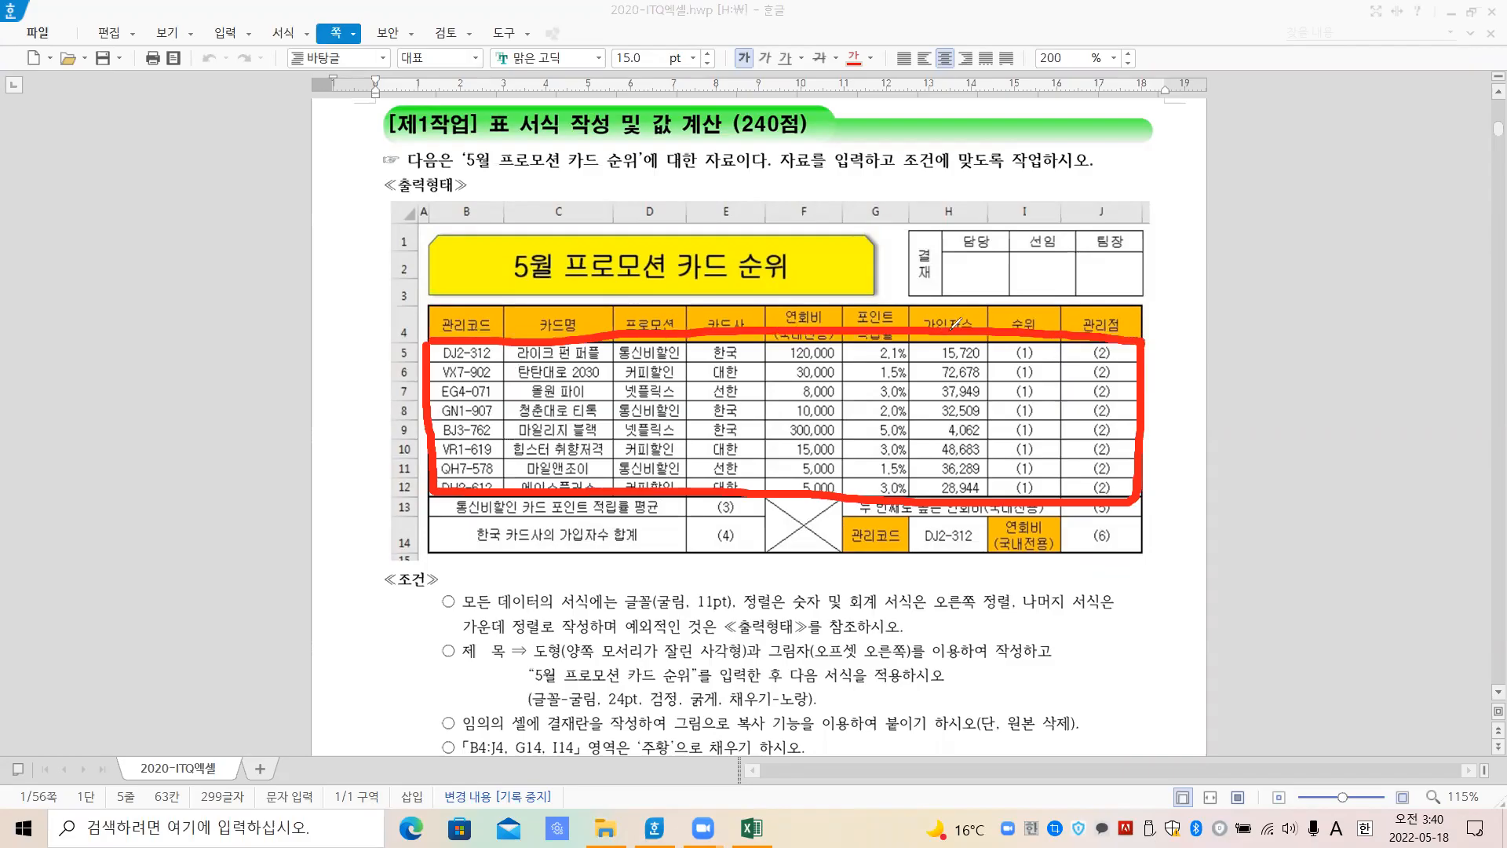
left_click(932, 189)
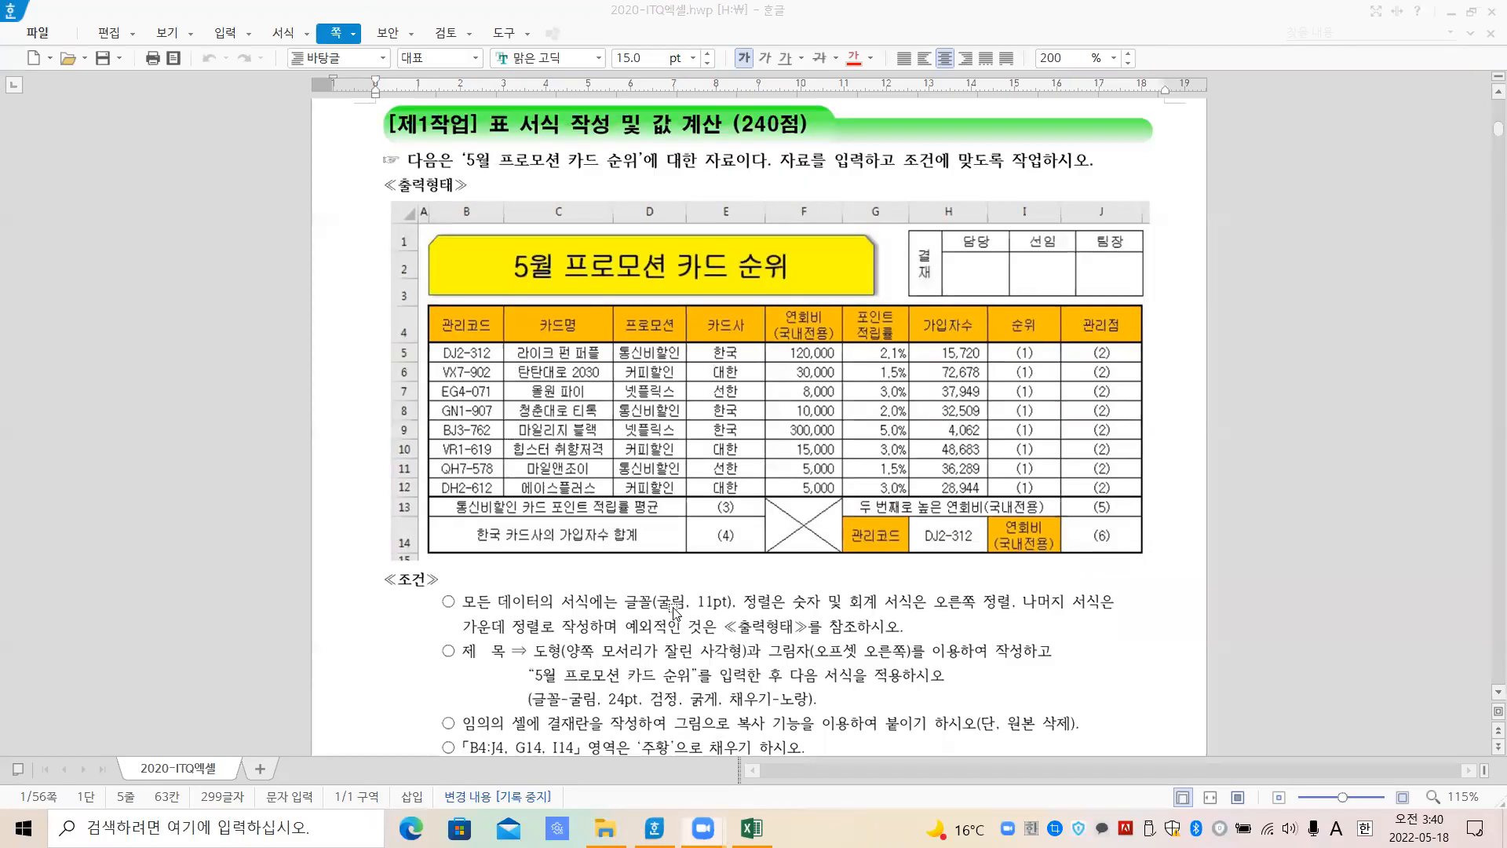
Switch back to Excel and apply a thick outside border to B5:J12 on 제1작업
left_click(751, 827)
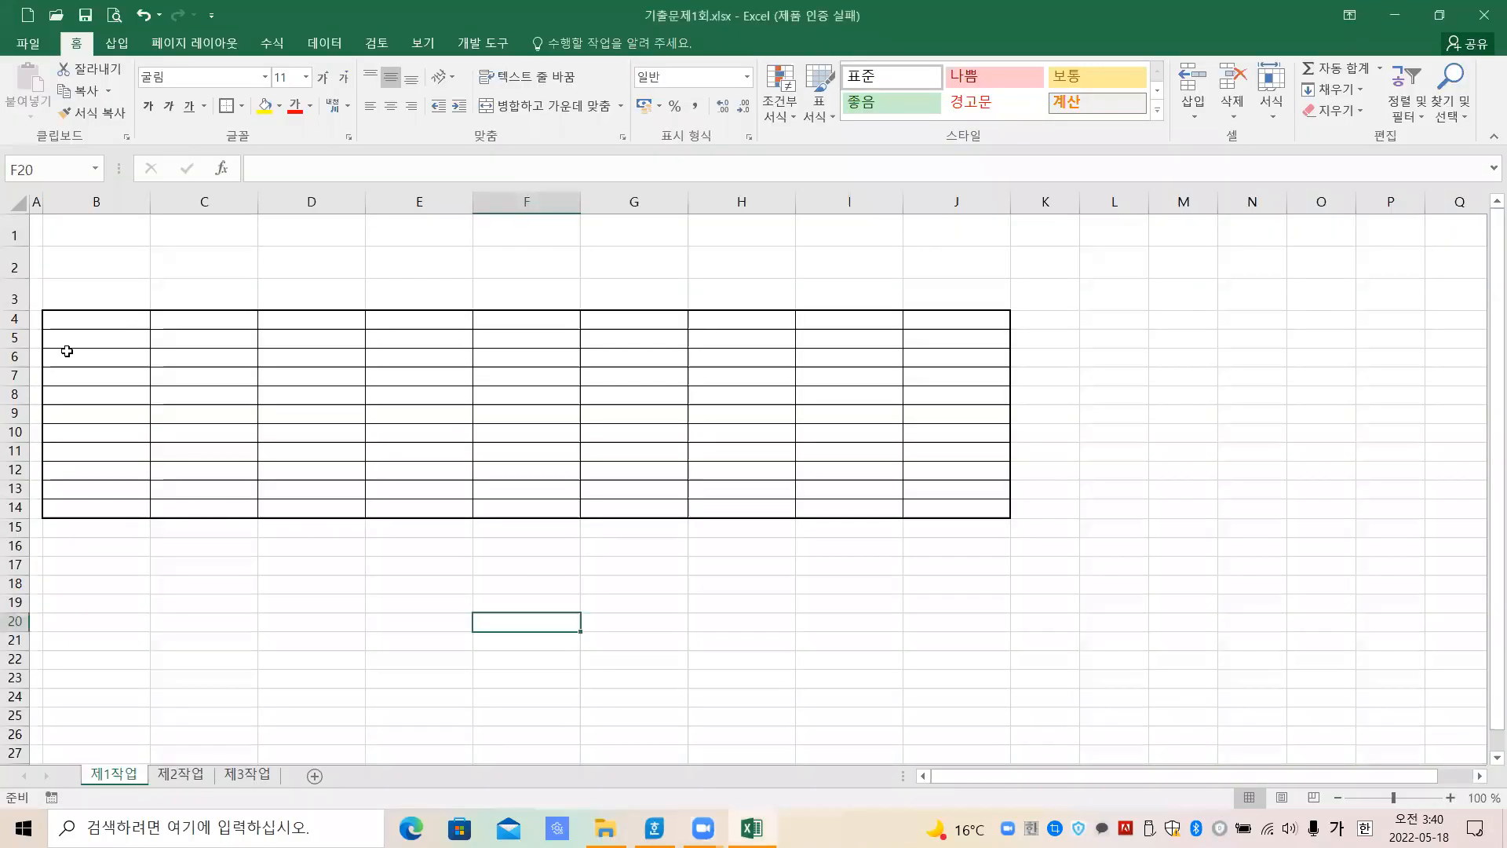
left_click_drag(70, 340, 966, 474)
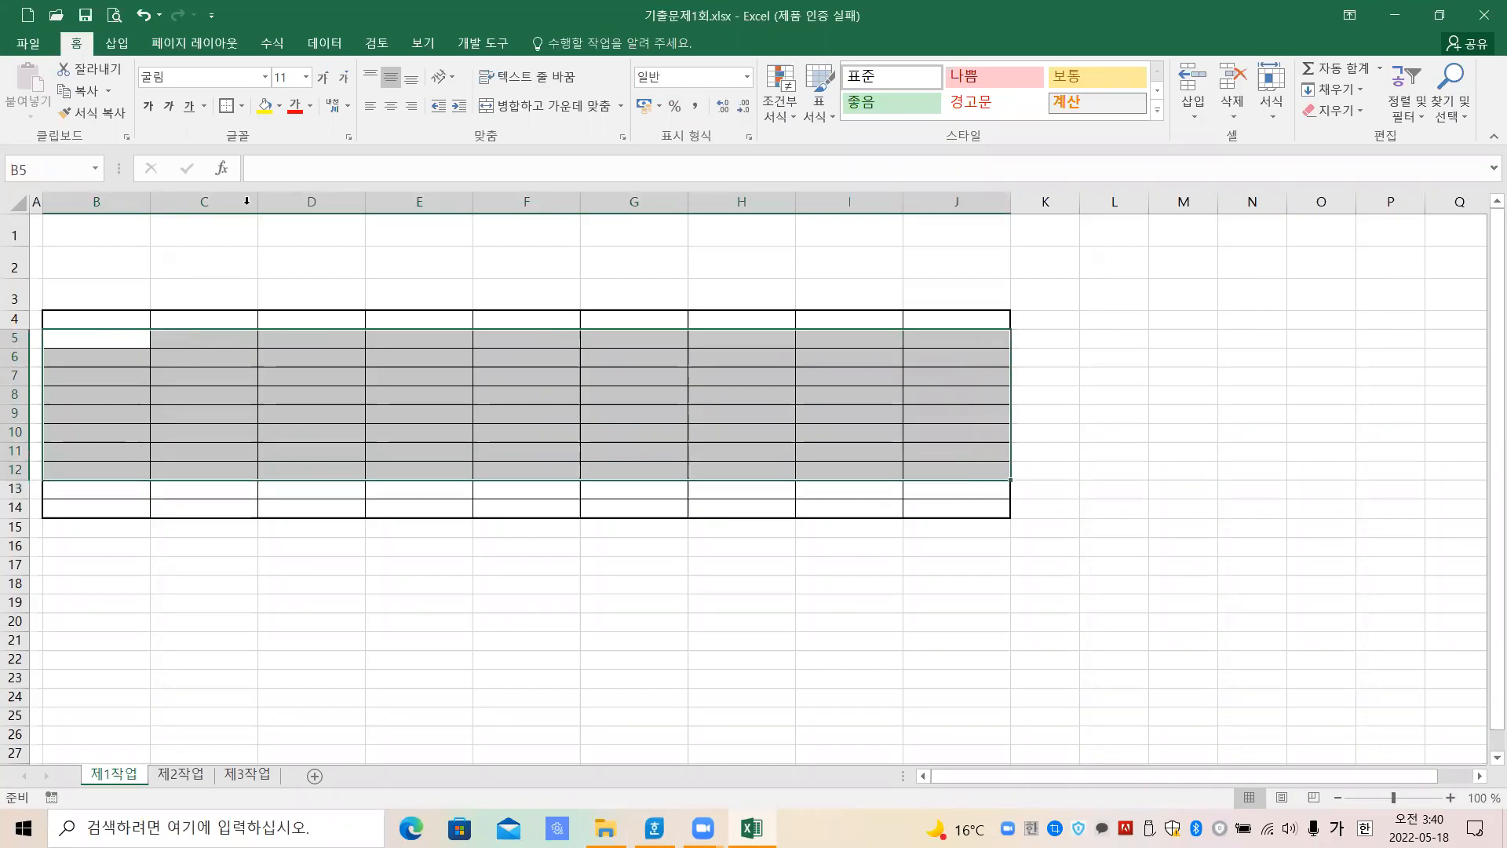
left_click(243, 110)
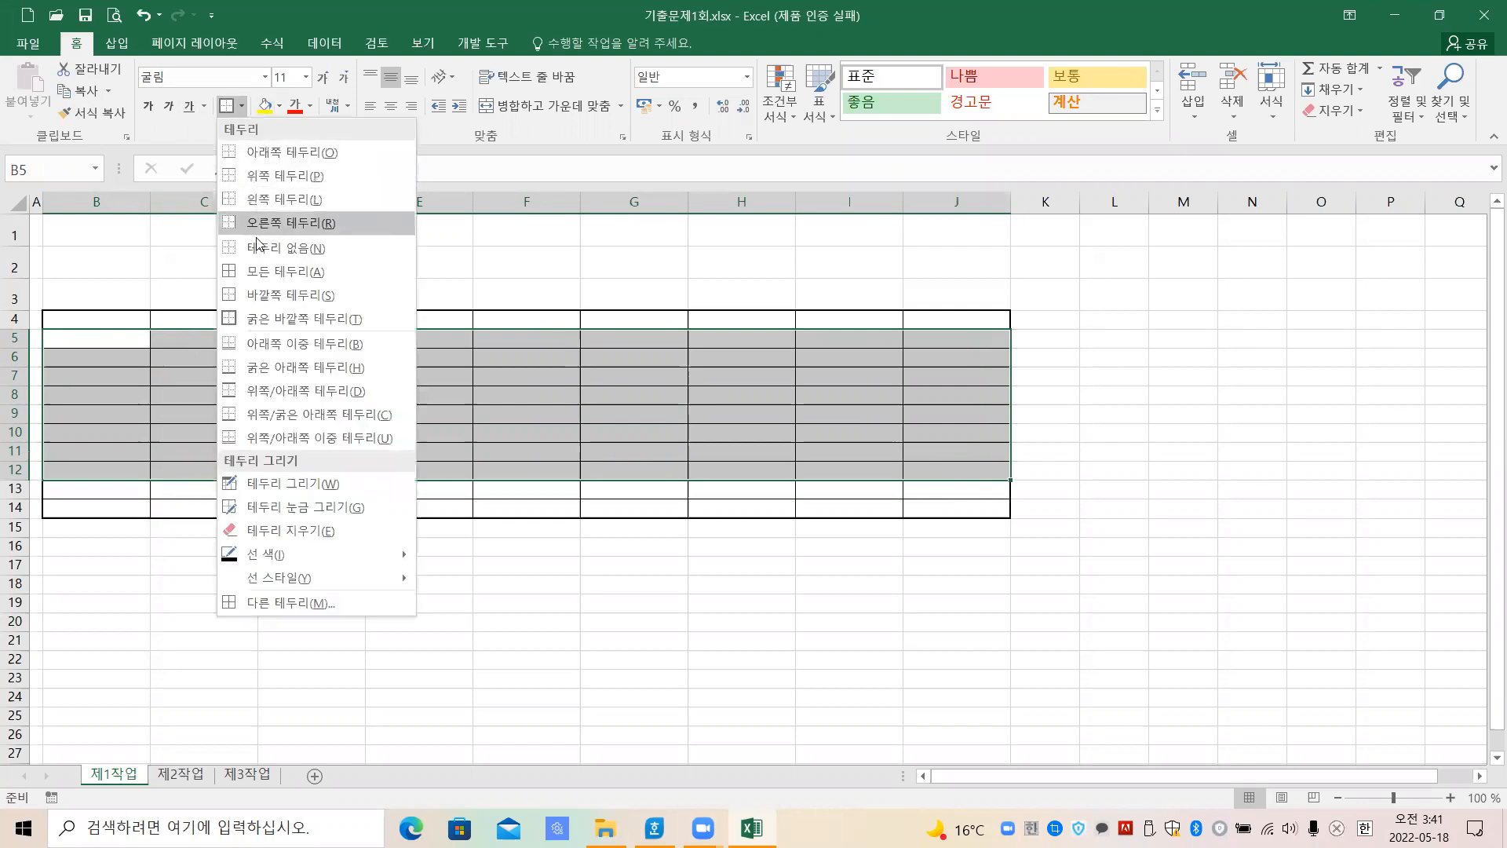
left_click(251, 318)
left_click(549, 624)
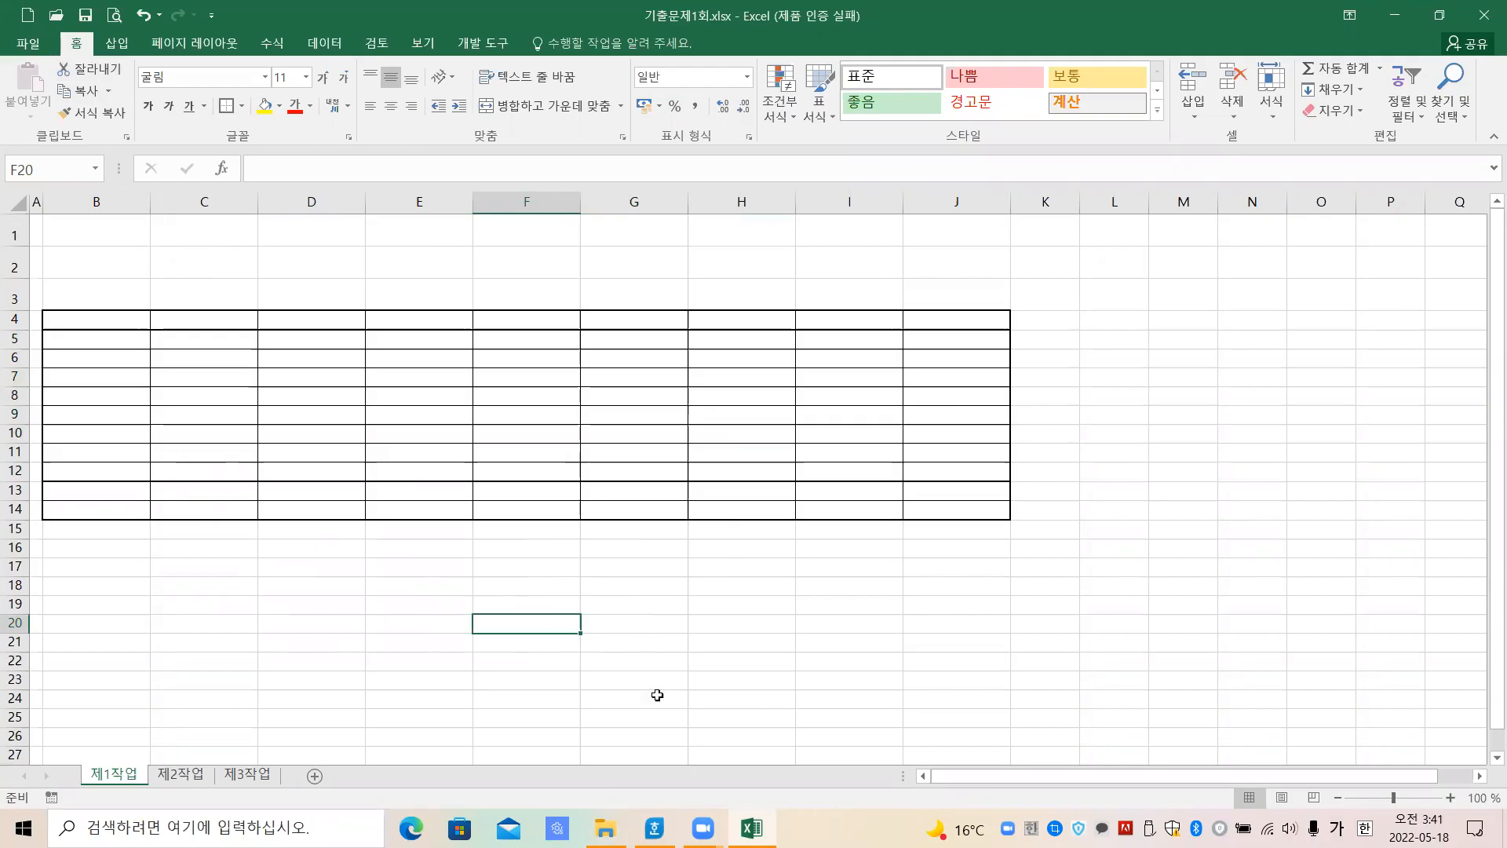
Switch to the exam document in 한글 and examine which cells are merged in rows 13 and 14
left_click(654, 827)
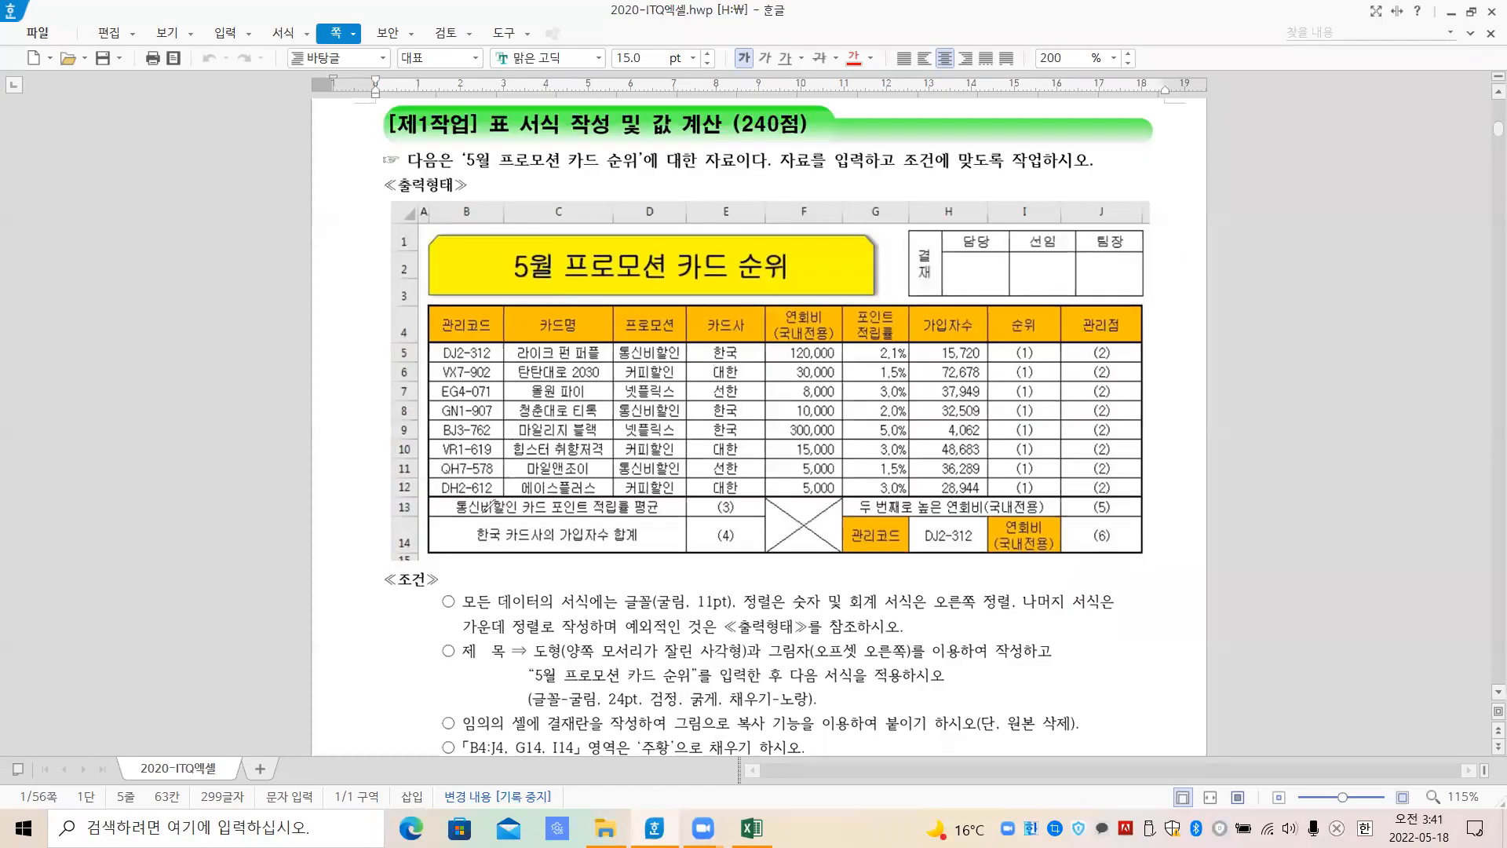
left_click_drag(471, 503, 649, 503)
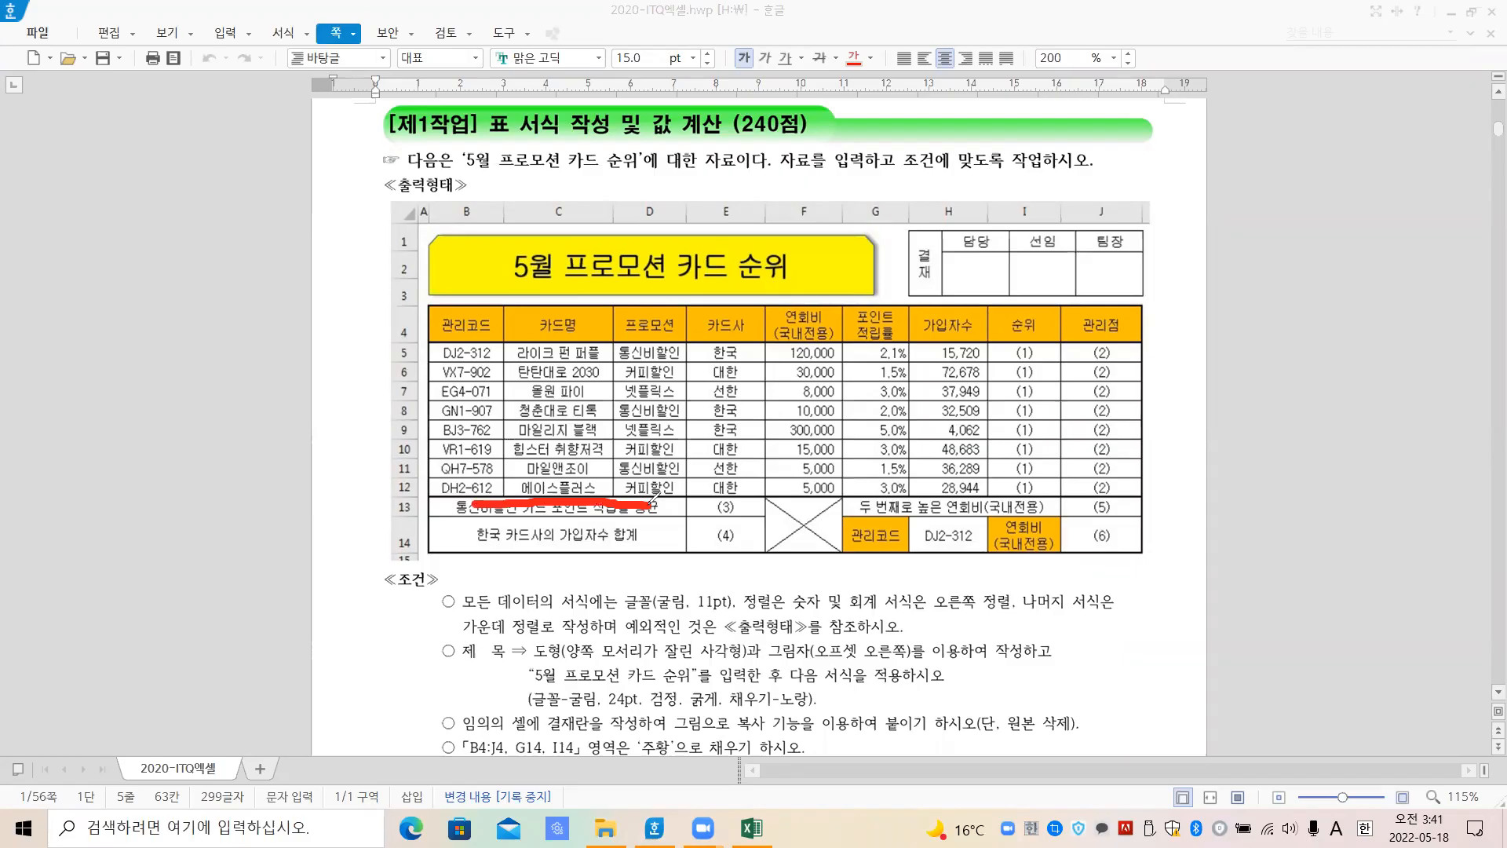
left_click_drag(468, 536, 667, 537)
left_click_drag(809, 503, 809, 554)
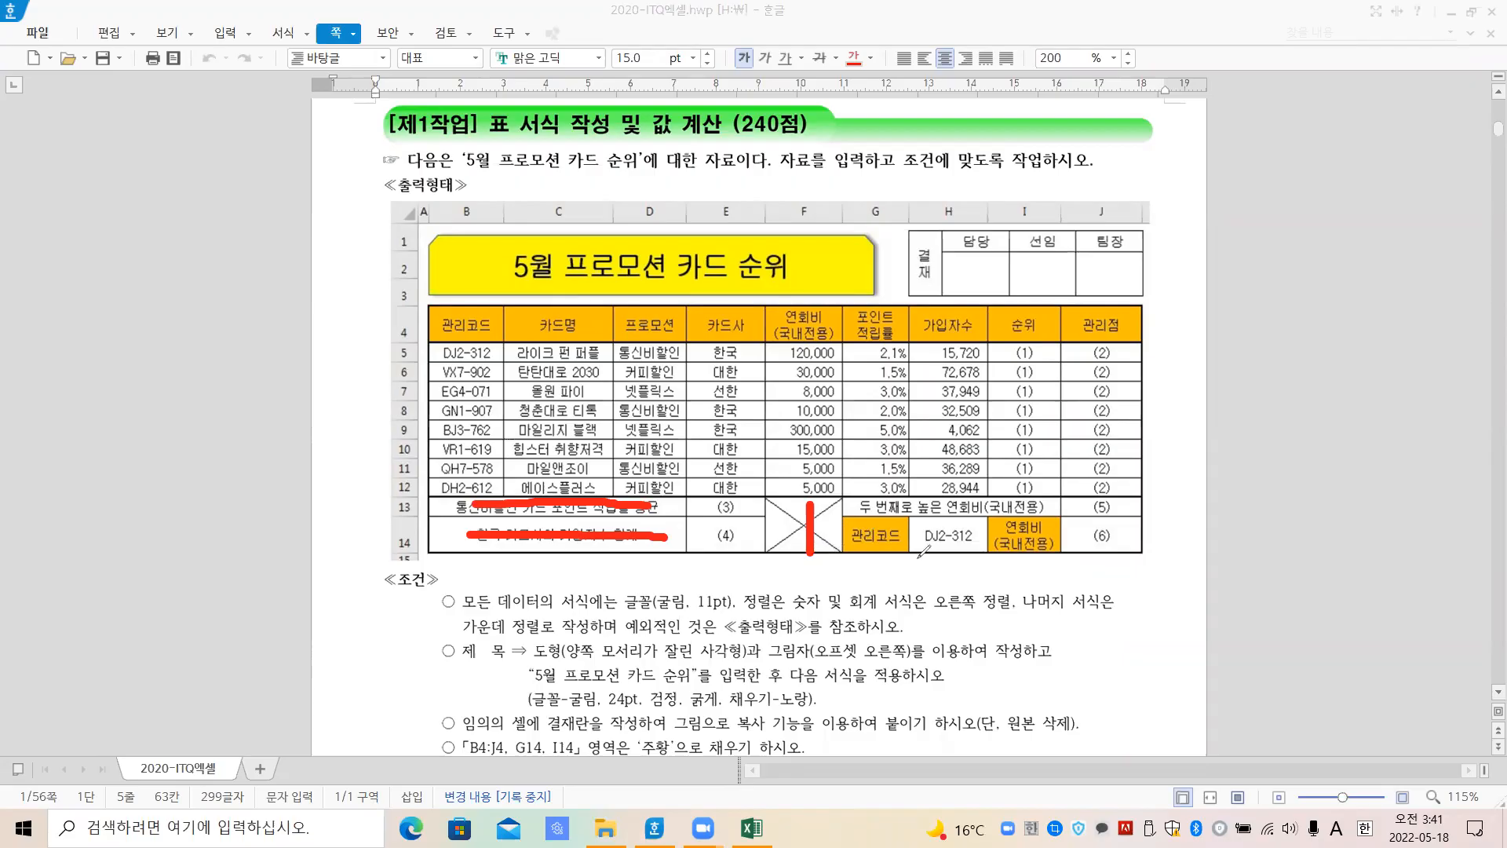
left_click_drag(880, 500, 1042, 503)
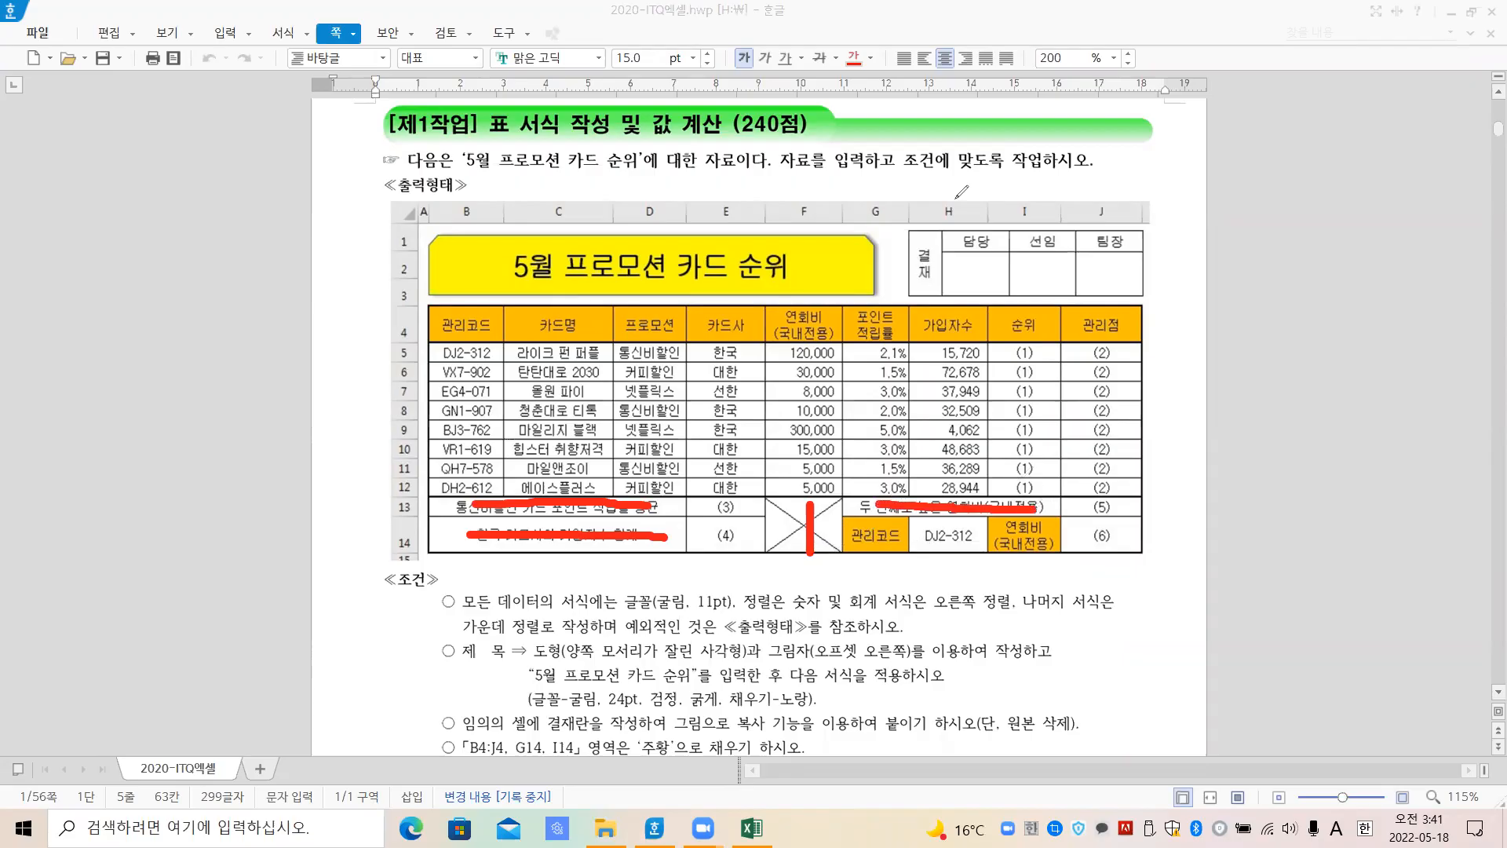
key("Escape")
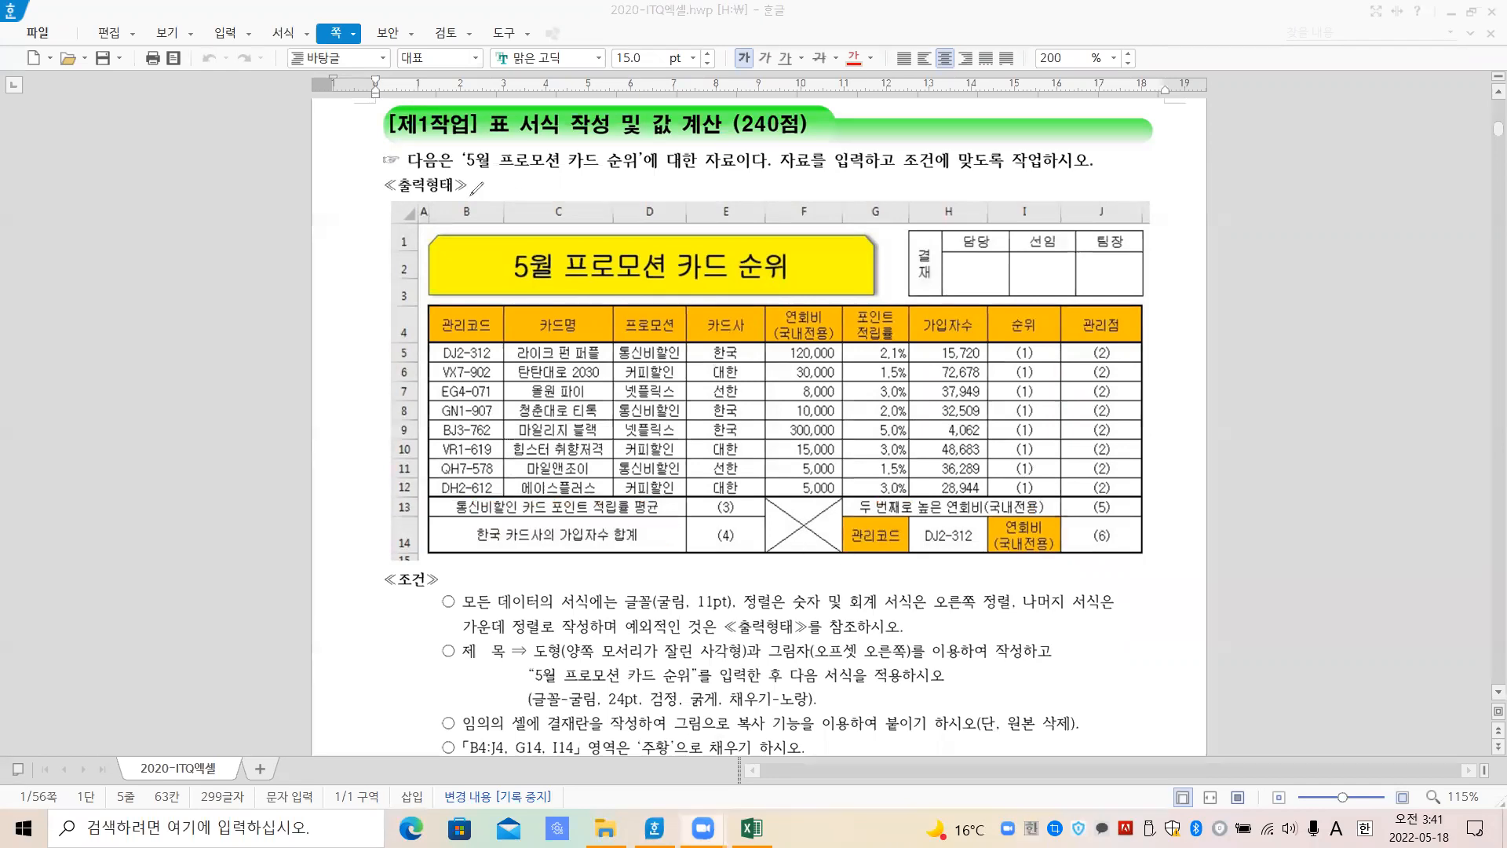
Switch back to Excel and select B13:D13 on 제1작업
left_click(751, 828)
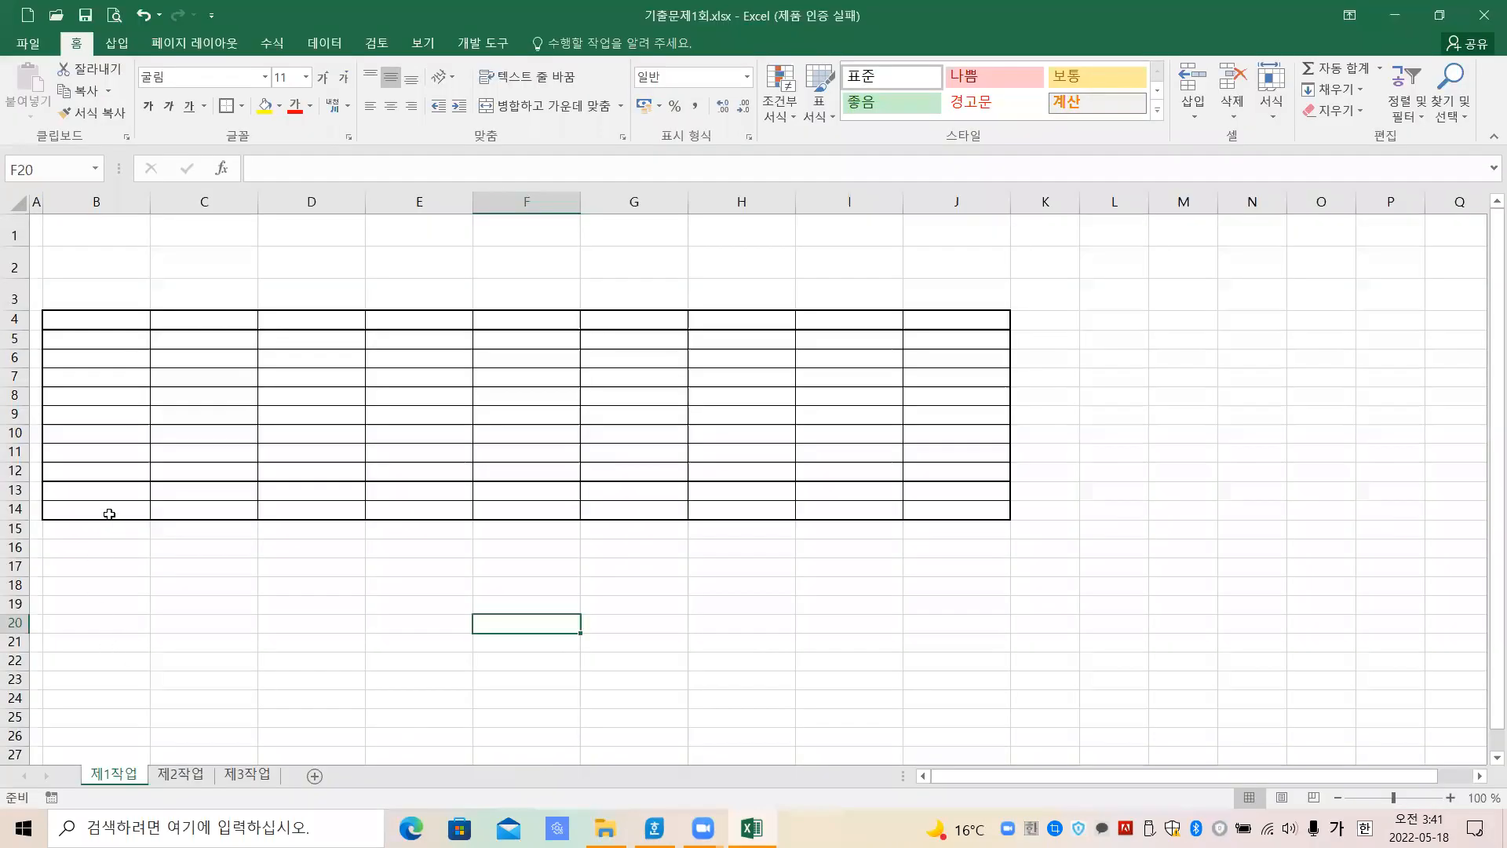
left_click_drag(92, 492, 293, 488)
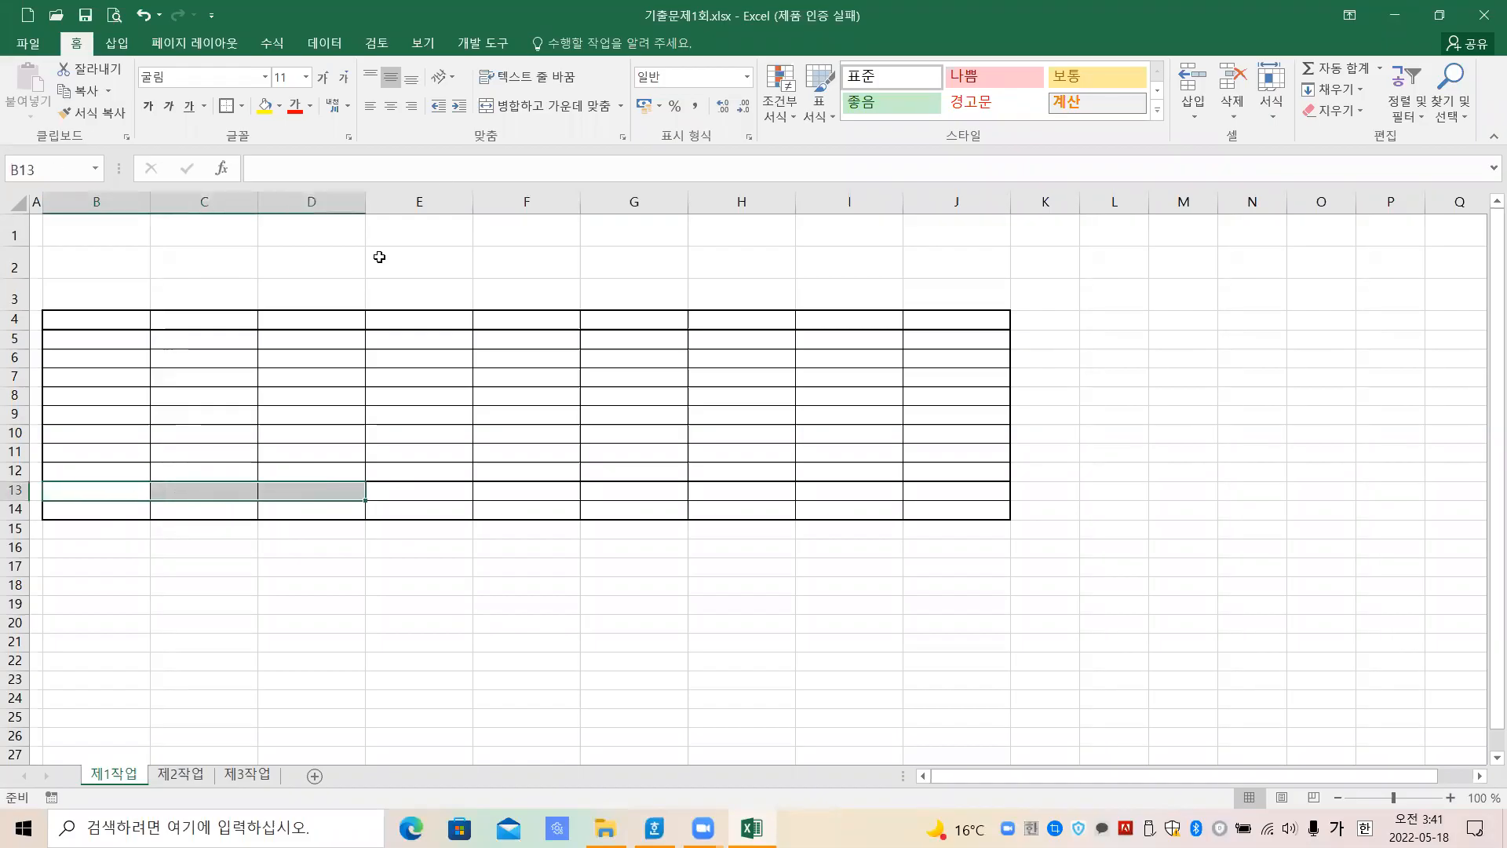
left_click(444, 179)
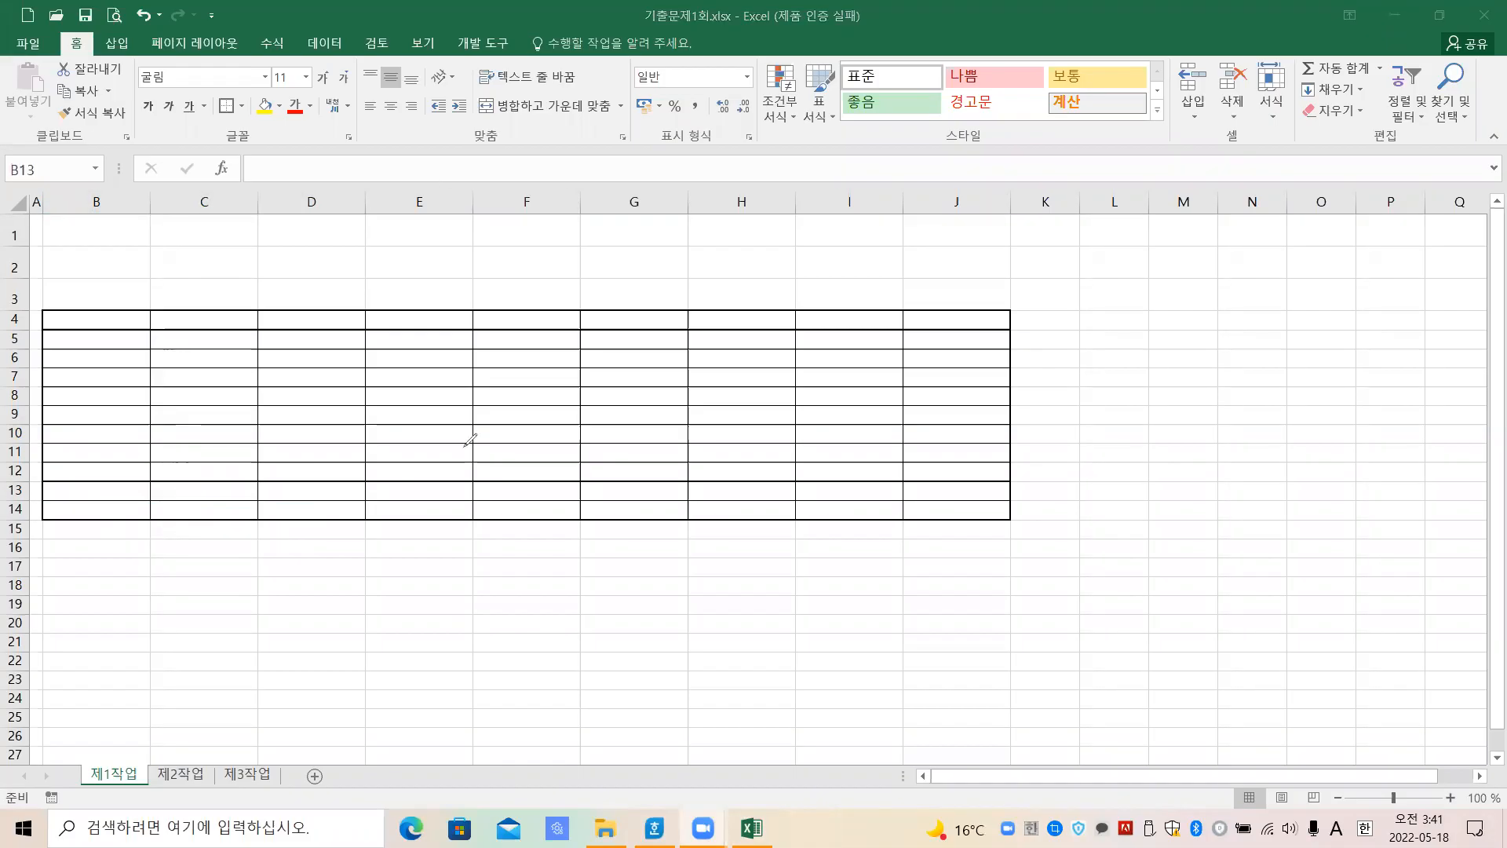
mouse_move(442, 475)
left_mouse_down()
mouse_move(391, 516)
mouse_move(449, 535)
mouse_move(488, 474)
mouse_move(476, 545)
left_mouse_up()
mouse_move(490, 454)
left_mouse_down()
mouse_move(524, 534)
mouse_move(543, 457)
left_mouse_up()
left_click_drag(562, 416, 575, 493)
mouse_move(629, 416)
left_mouse_down()
mouse_move(628, 452)
mouse_move(643, 454)
left_mouse_up()
mouse_move(625, 484)
left_mouse_down()
mouse_move(651, 485)
mouse_move(652, 513)
left_mouse_up()
left_click_drag(681, 424, 734, 503)
mouse_move(762, 412)
left_mouse_down()
mouse_move(789, 459)
mouse_move(773, 496)
mouse_move(813, 501)
left_mouse_up()
left_click_drag(856, 417, 881, 481)
mouse_move(893, 424)
left_mouse_down()
mouse_move(909, 470)
mouse_move(962, 439)
left_mouse_up()
mouse_move(973, 411)
left_mouse_down()
mouse_move(974, 463)
mouse_move(1020, 453)
left_mouse_up()
left_click_drag(999, 465, 1061, 465)
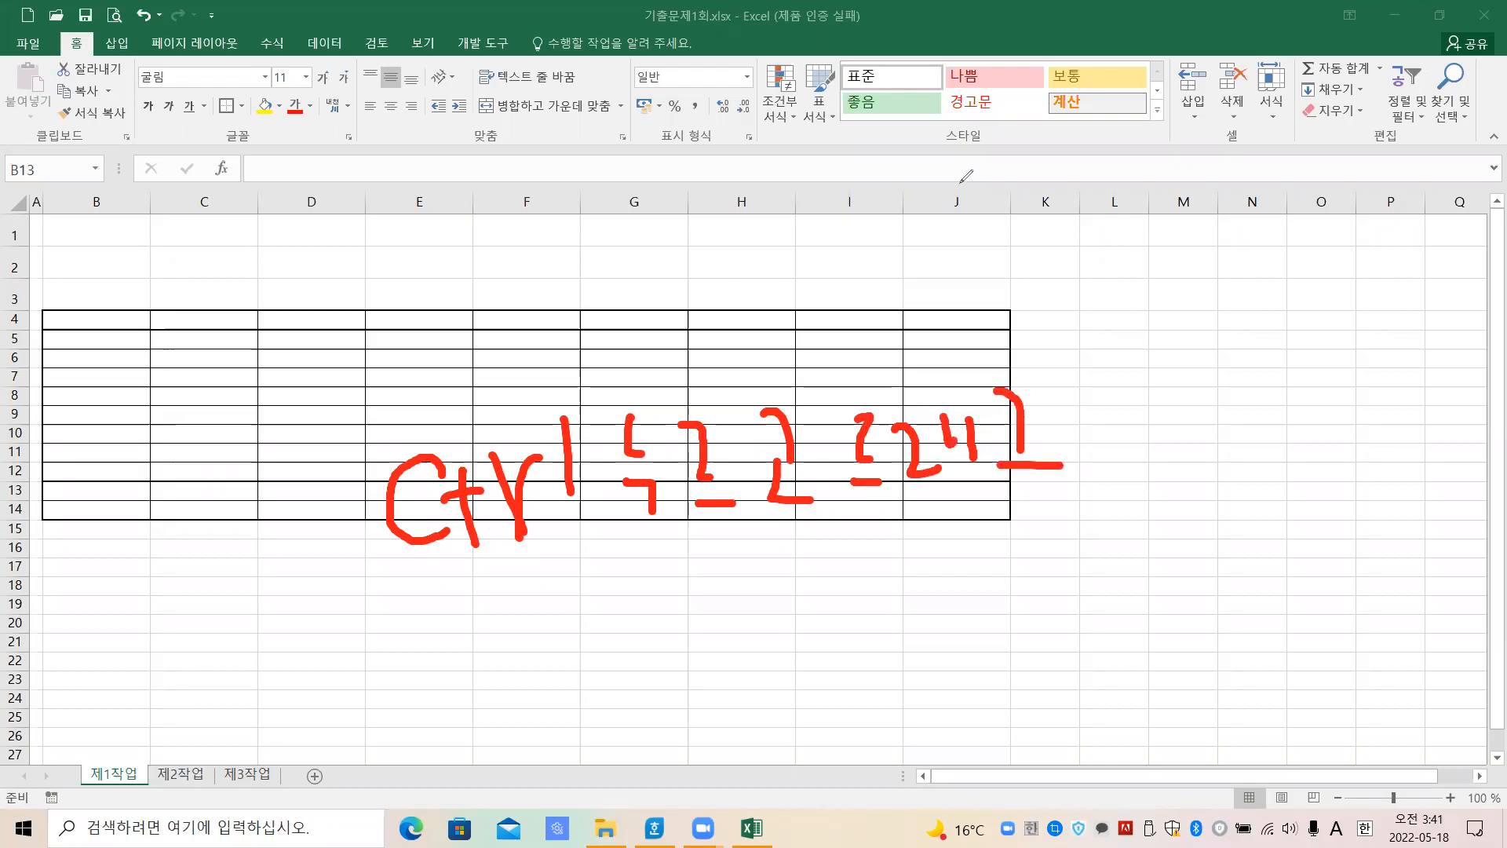
key("e")
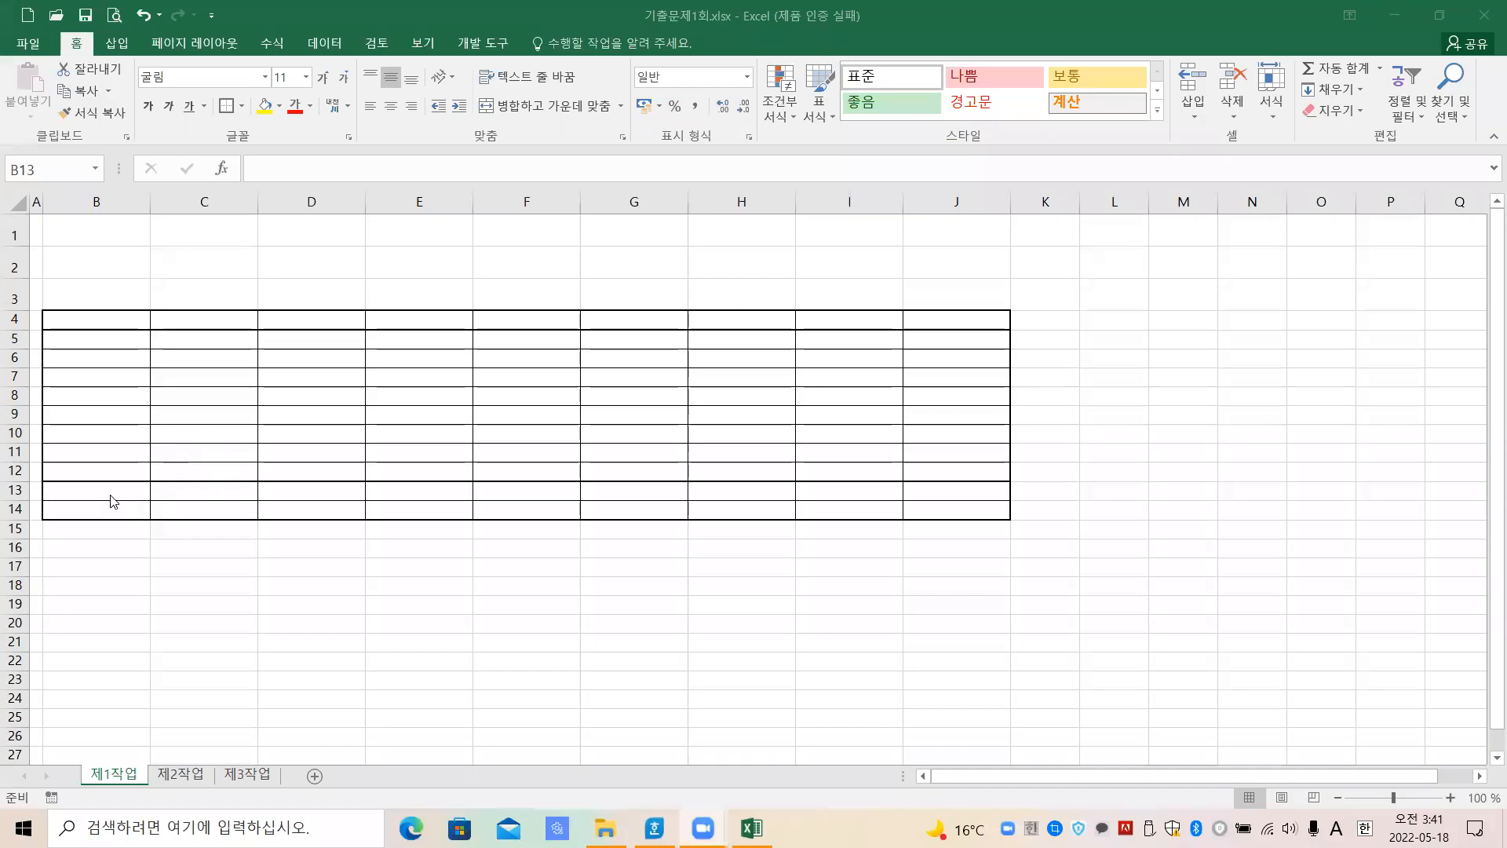
key("Escape")
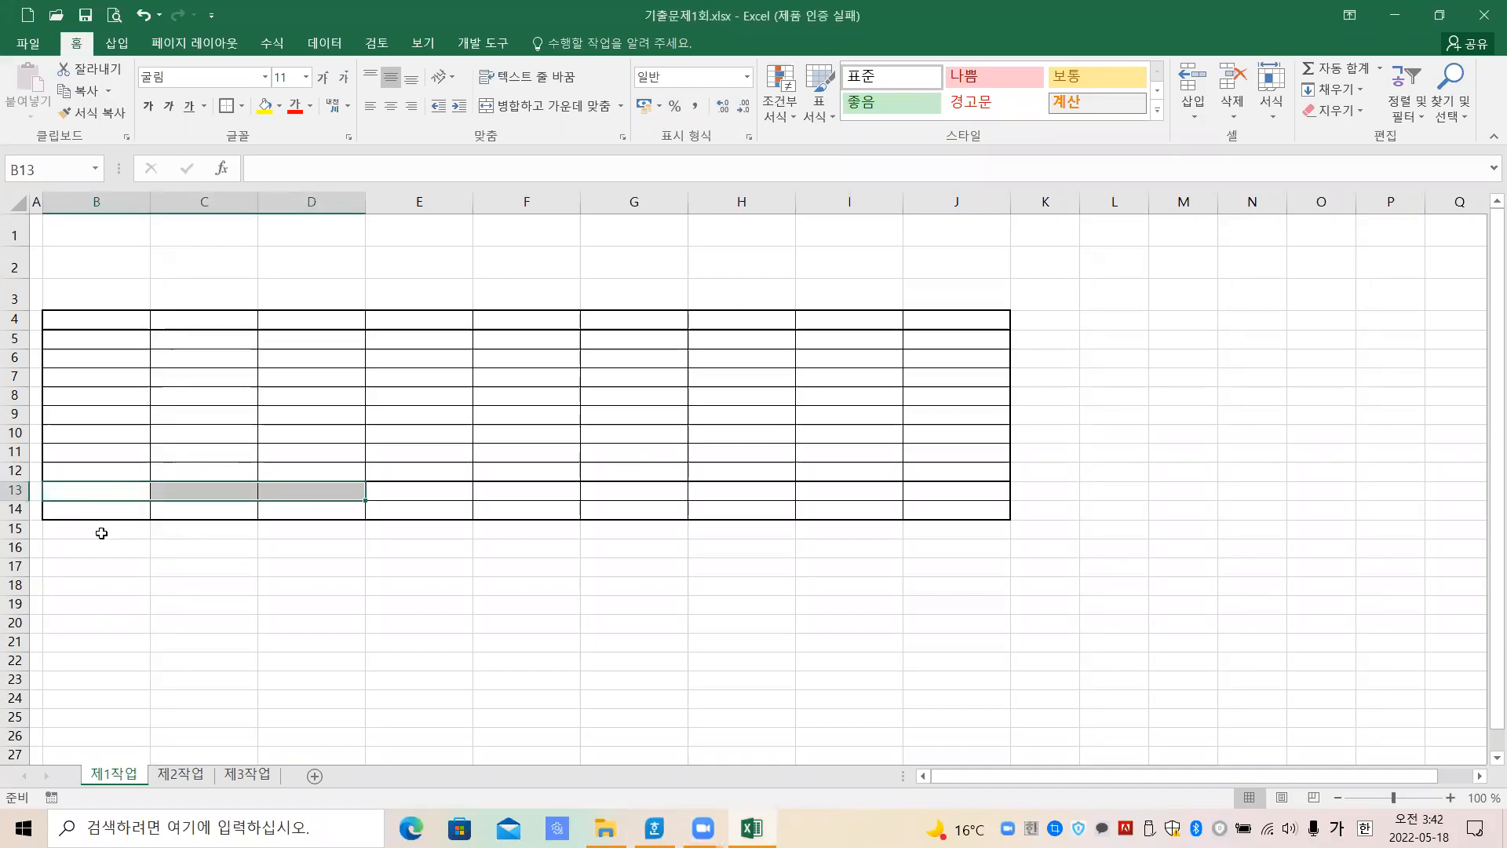
Add B14:D14, F13:F14 and G13:I13 to the selection, and merge and center each range
left_click_drag(86, 509, 305, 506, "ctrl")
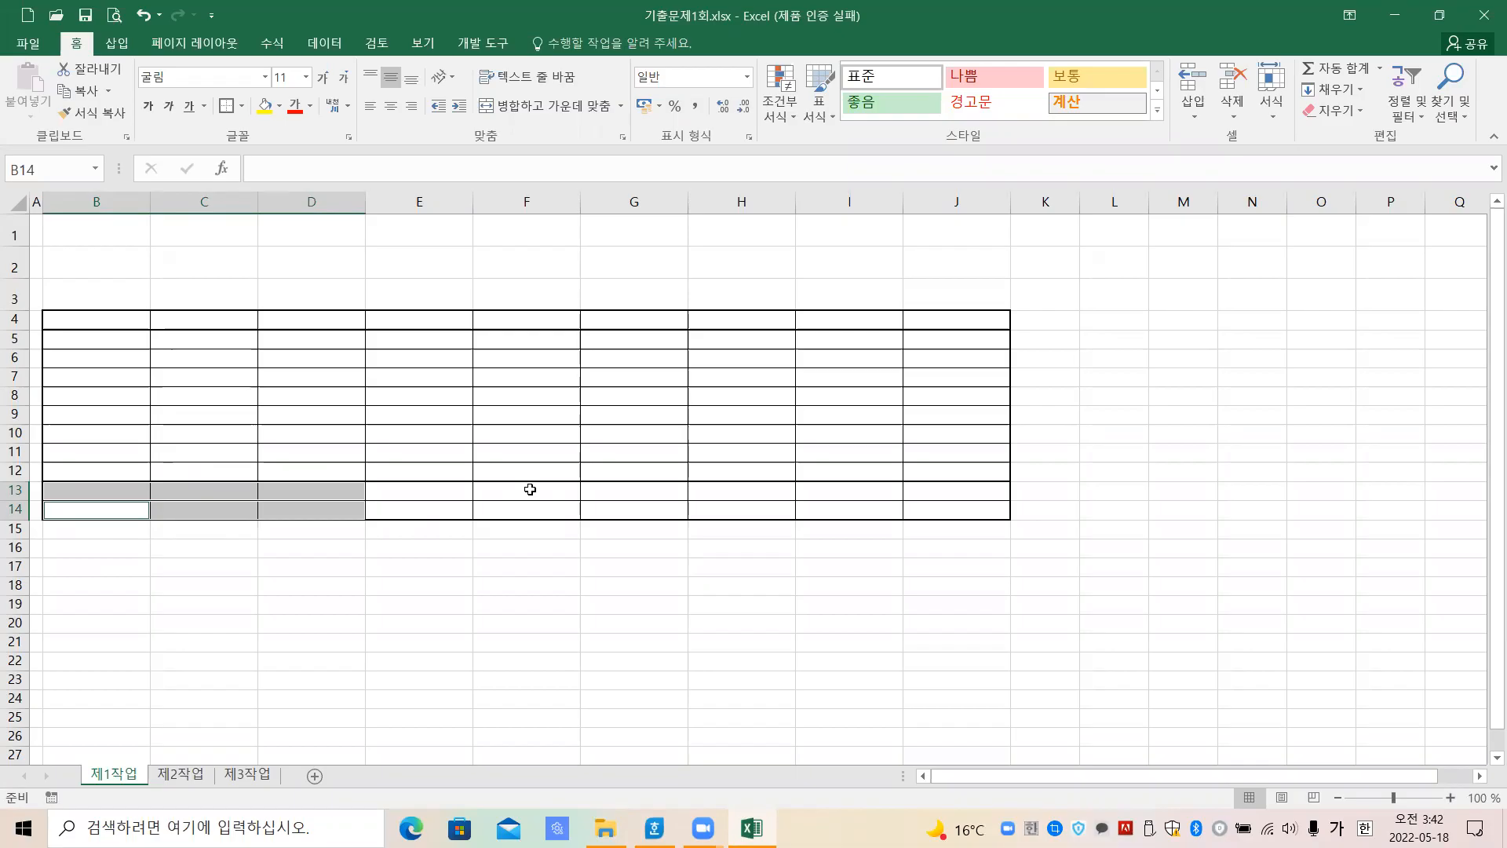
left_click_drag(530, 489, 533, 511, "ctrl")
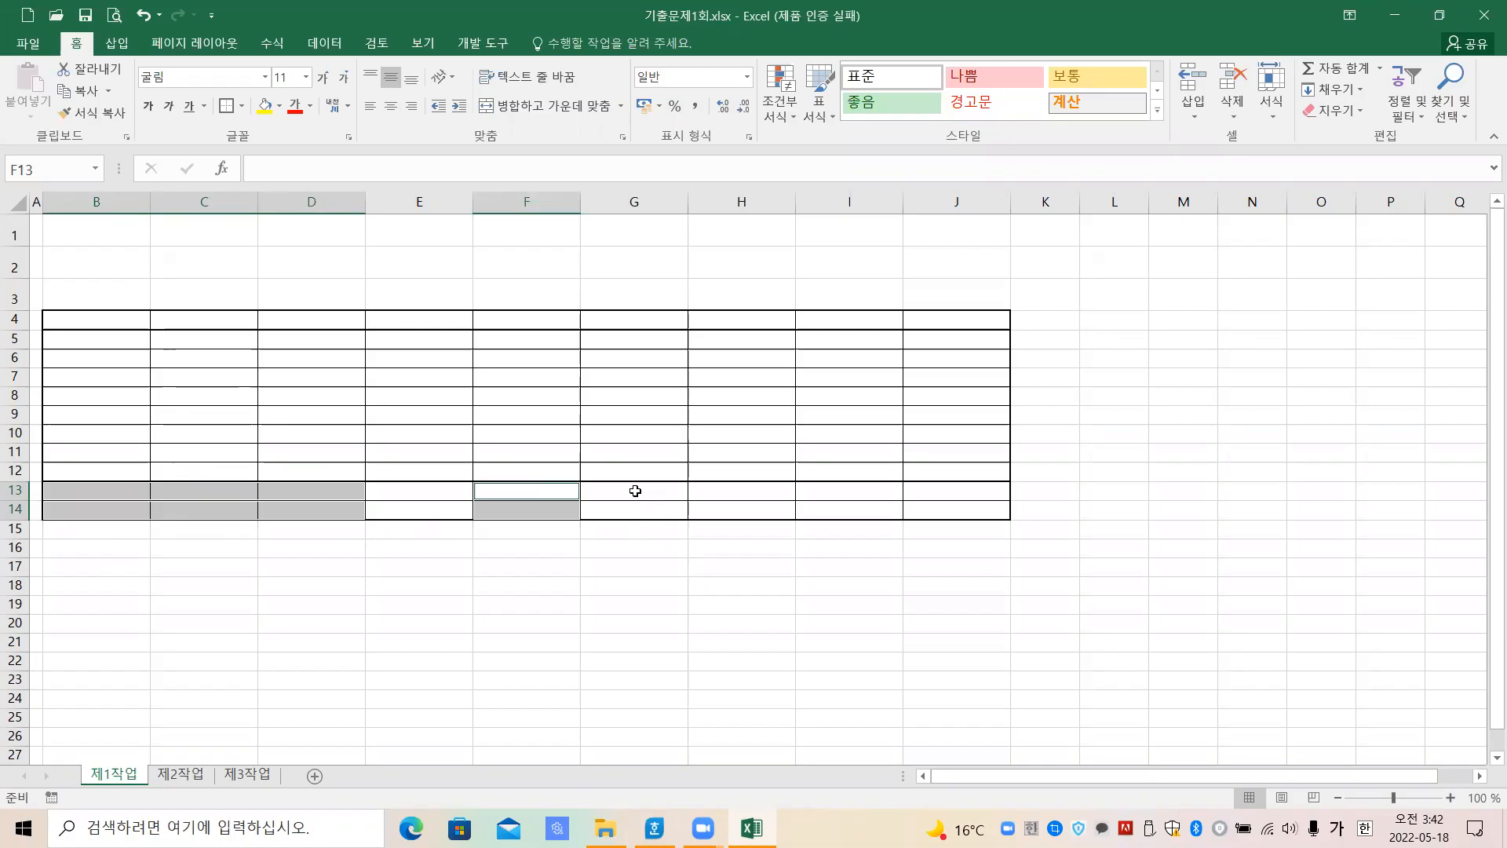
left_click_drag(635, 490, 834, 494, "ctrl")
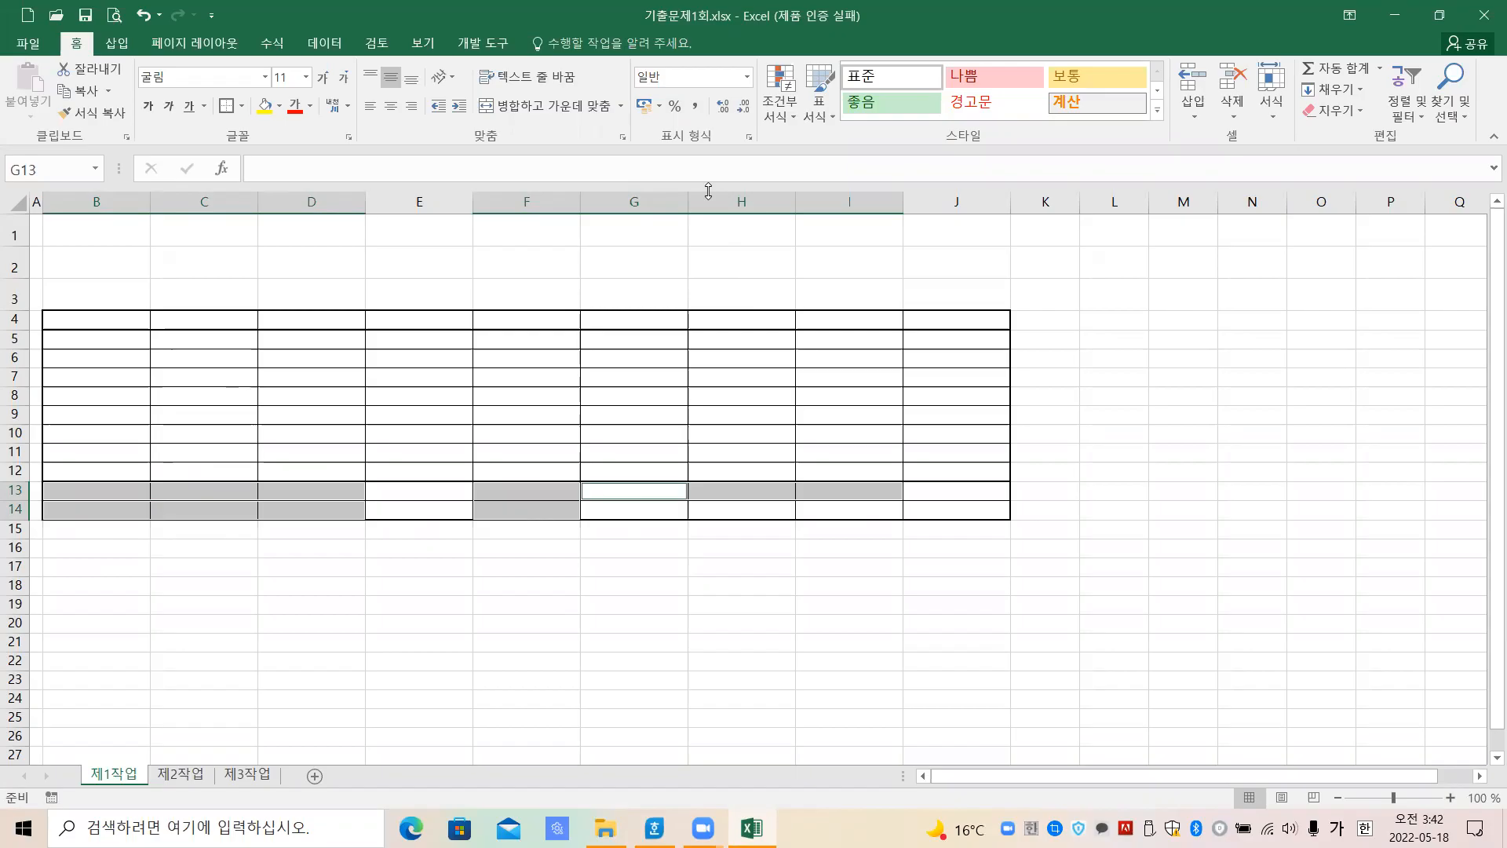
left_click(523, 102)
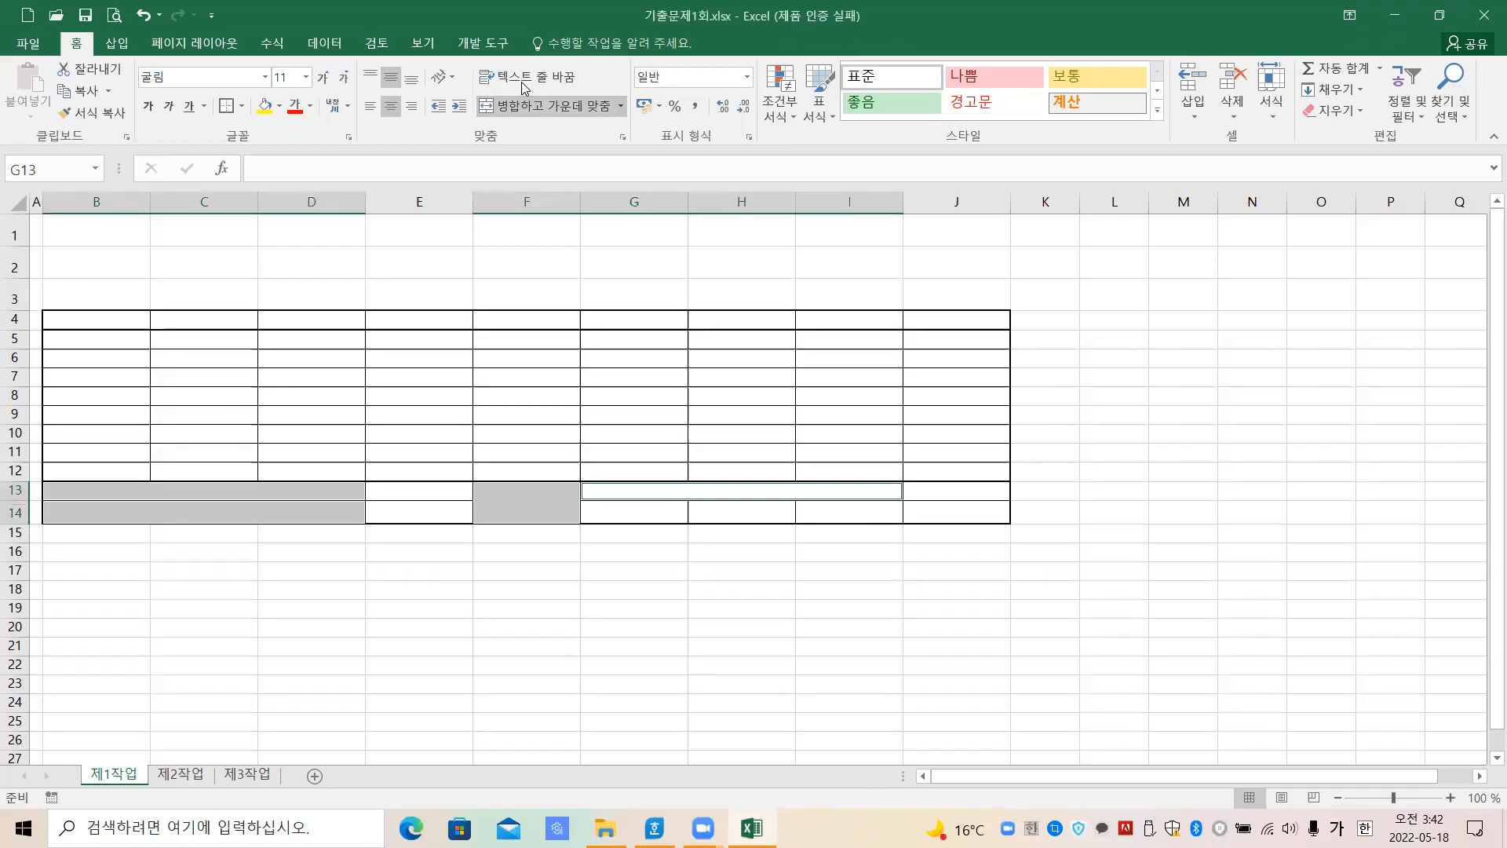
left_click(589, 601)
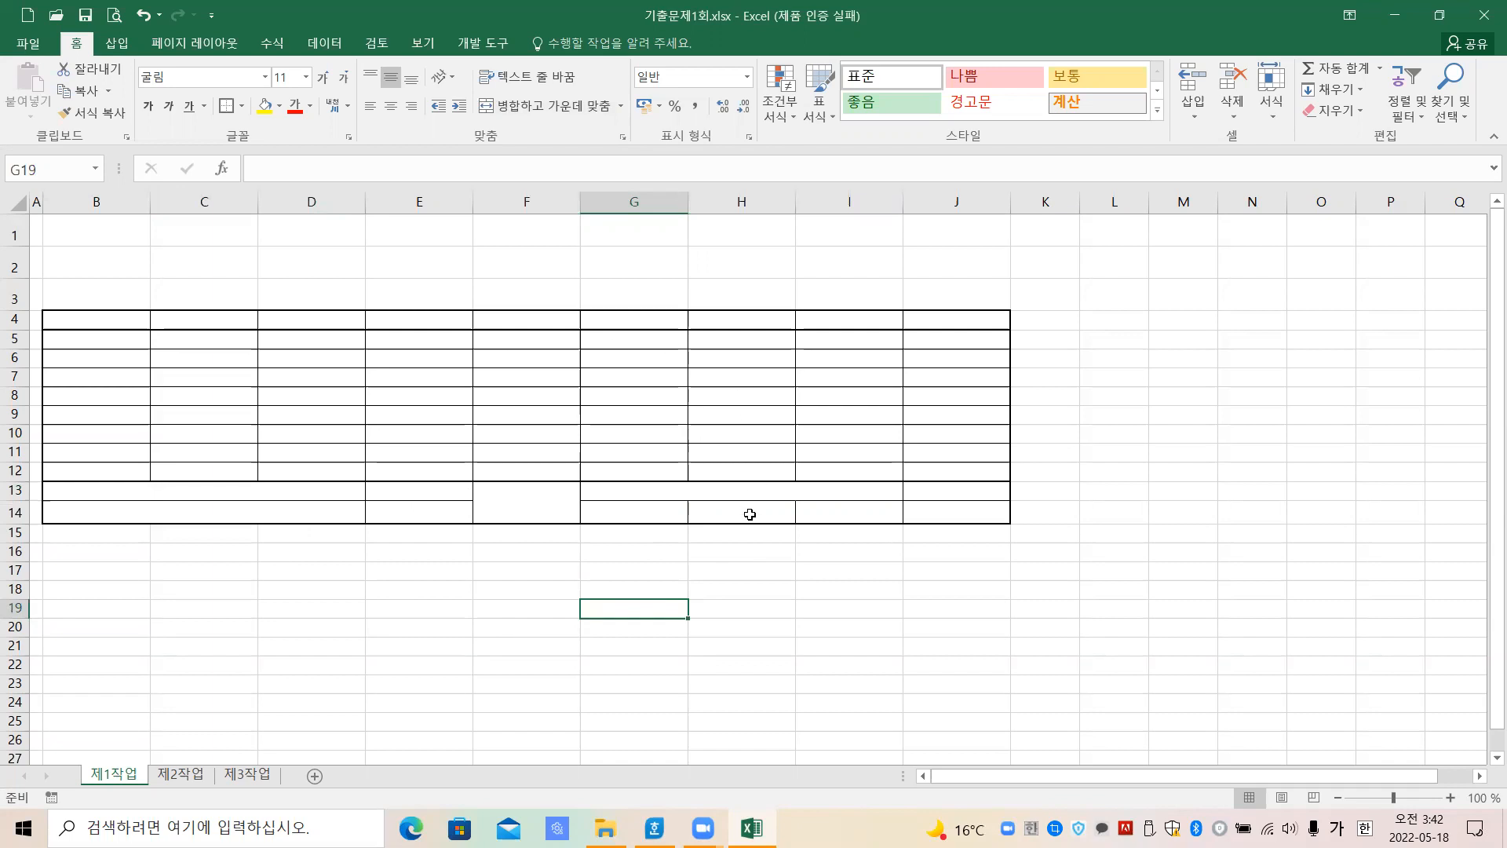
left_click(492, 690)
Switch to the exam document in 한글 and examine the diagonal cross in the merged cell F13:F14
key("alt+Tab")
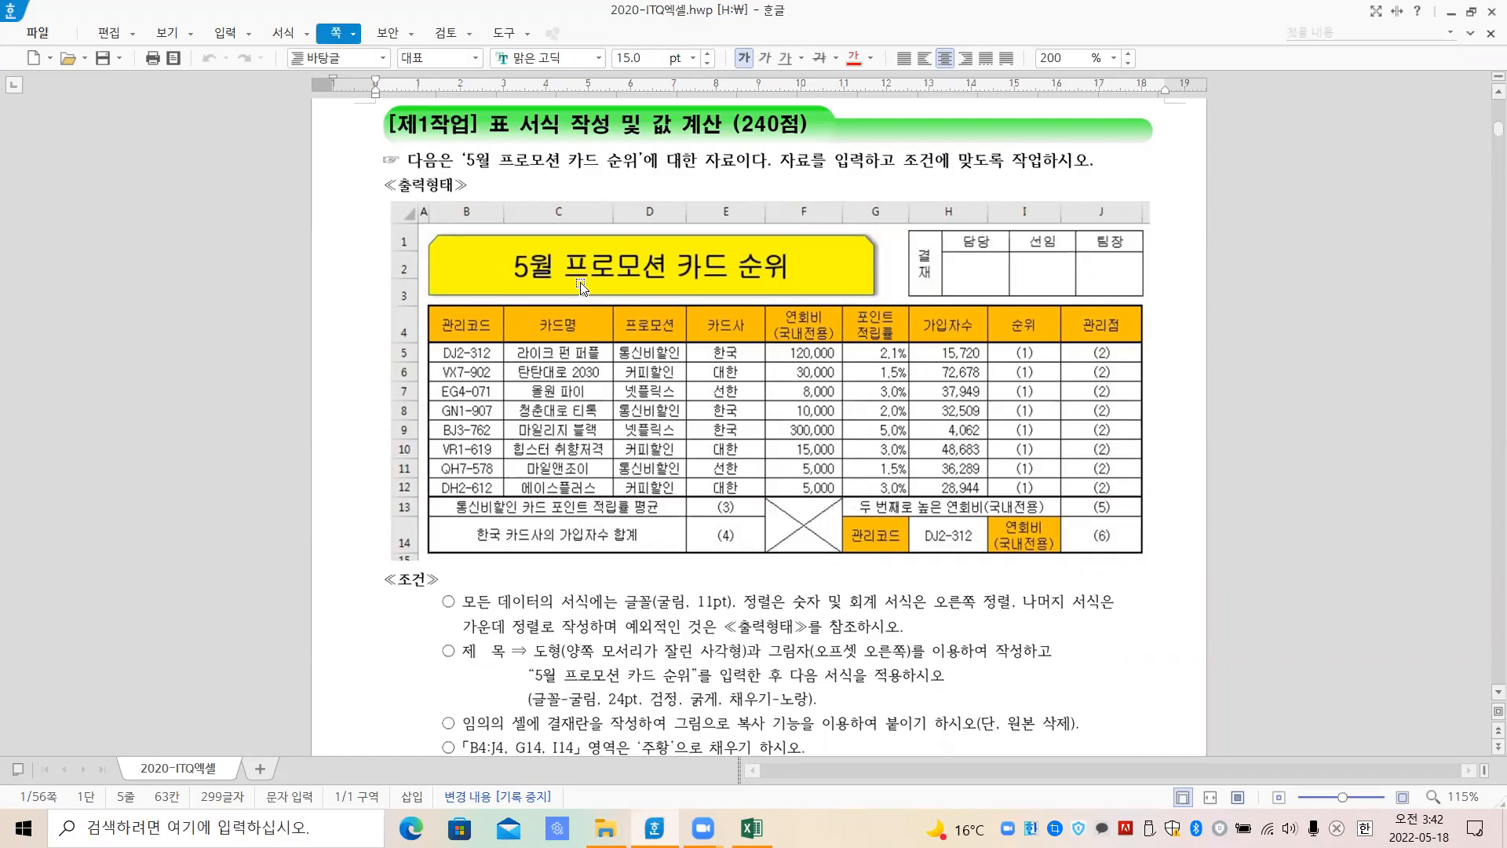
left_click_drag(799, 523, 837, 611)
mouse_move(860, 565)
left_mouse_down()
mouse_move(856, 616)
mouse_move(883, 618)
mouse_move(903, 588)
mouse_move(917, 606)
left_mouse_up()
left_click_drag(928, 587, 930, 609)
mouse_move(920, 620)
left_mouse_down()
mouse_move(934, 634)
mouse_move(920, 667)
mouse_move(942, 664)
left_mouse_up()
left_click_drag(971, 557, 956, 620)
mouse_move(970, 590)
left_mouse_down()
mouse_move(987, 616)
mouse_move(1011, 590)
left_mouse_up()
left_click_drag(1008, 559, 1013, 636)
left_click_drag(1055, 560, 1041, 608)
left_click_drag(1052, 582, 1101, 664)
left_click_drag(1136, 559, 1131, 645)
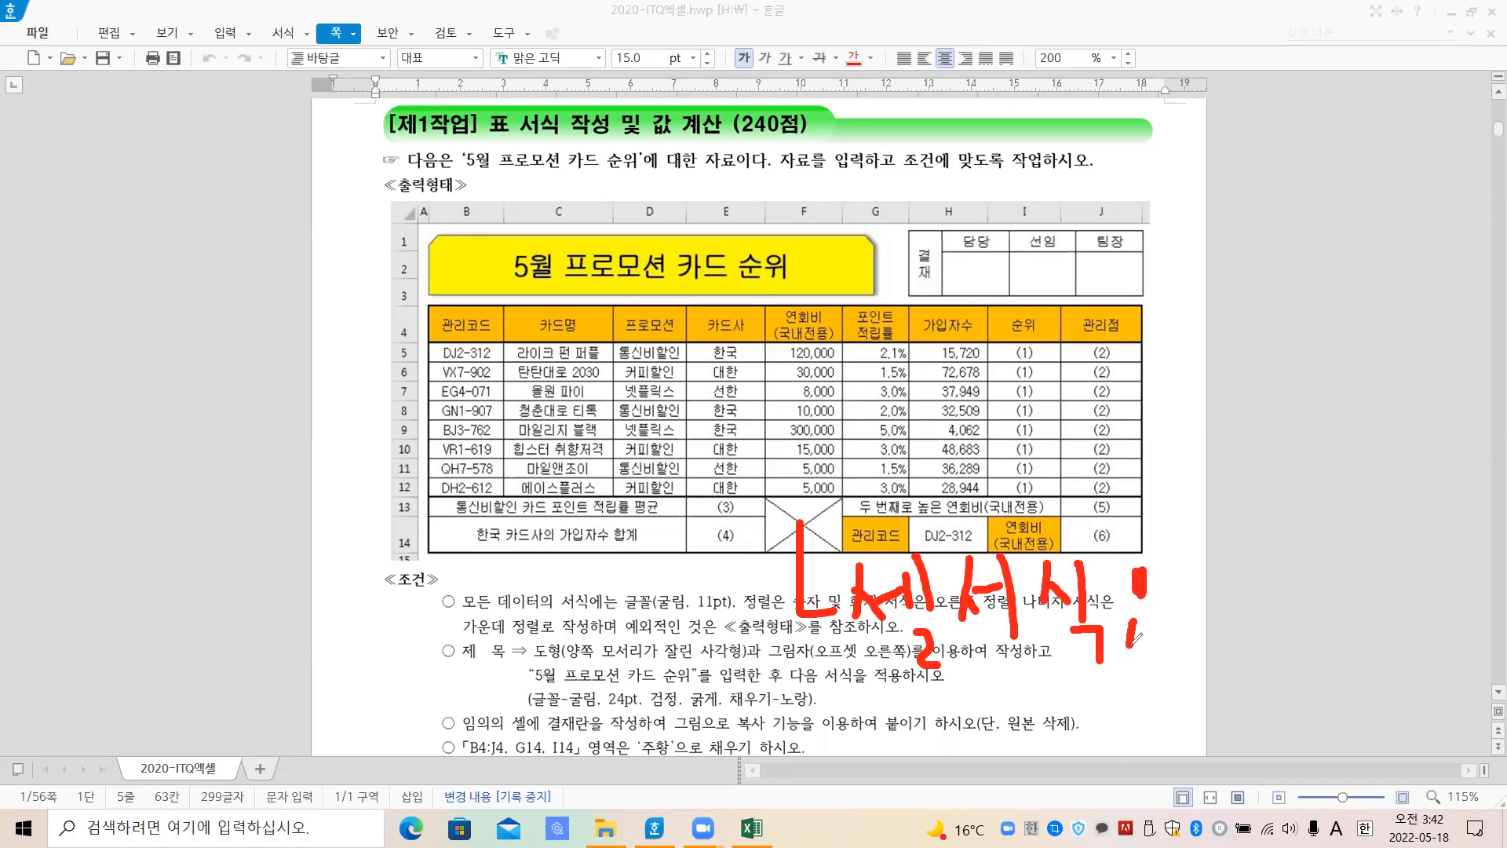
mouse_move(1212, 563)
left_mouse_down()
mouse_move(1216, 630)
mouse_move(1239, 597)
mouse_move(1254, 634)
left_mouse_up()
left_click_drag(1280, 562, 1294, 606)
left_click_drag(1292, 596, 1305, 603)
mouse_move(1325, 548)
left_mouse_down()
mouse_move(1339, 617)
mouse_move(1397, 577)
mouse_move(1379, 606)
left_mouse_up()
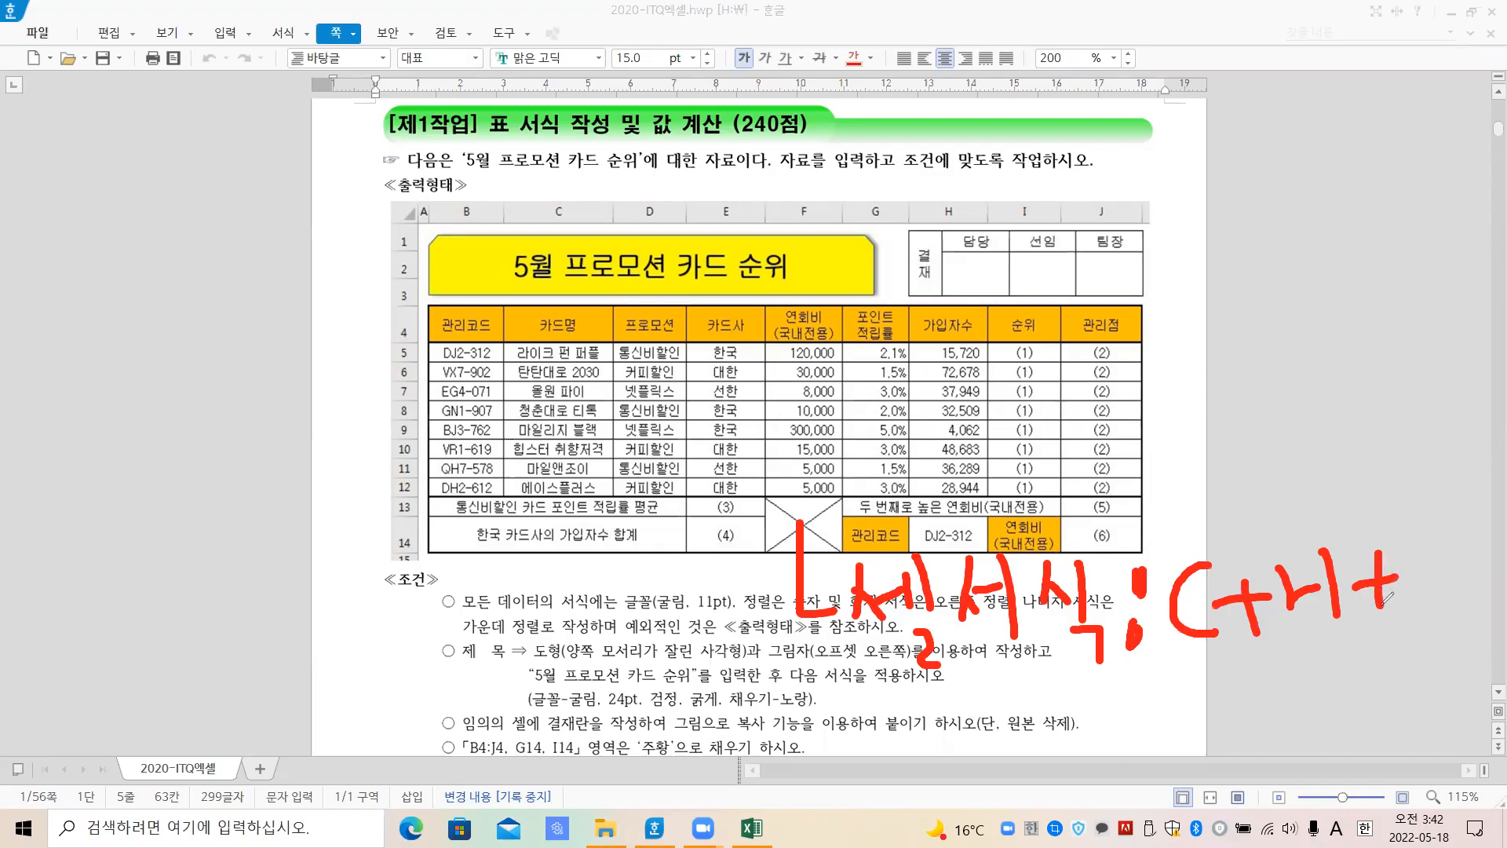
left_click_drag(1428, 517, 1441, 625)
key("Escape")
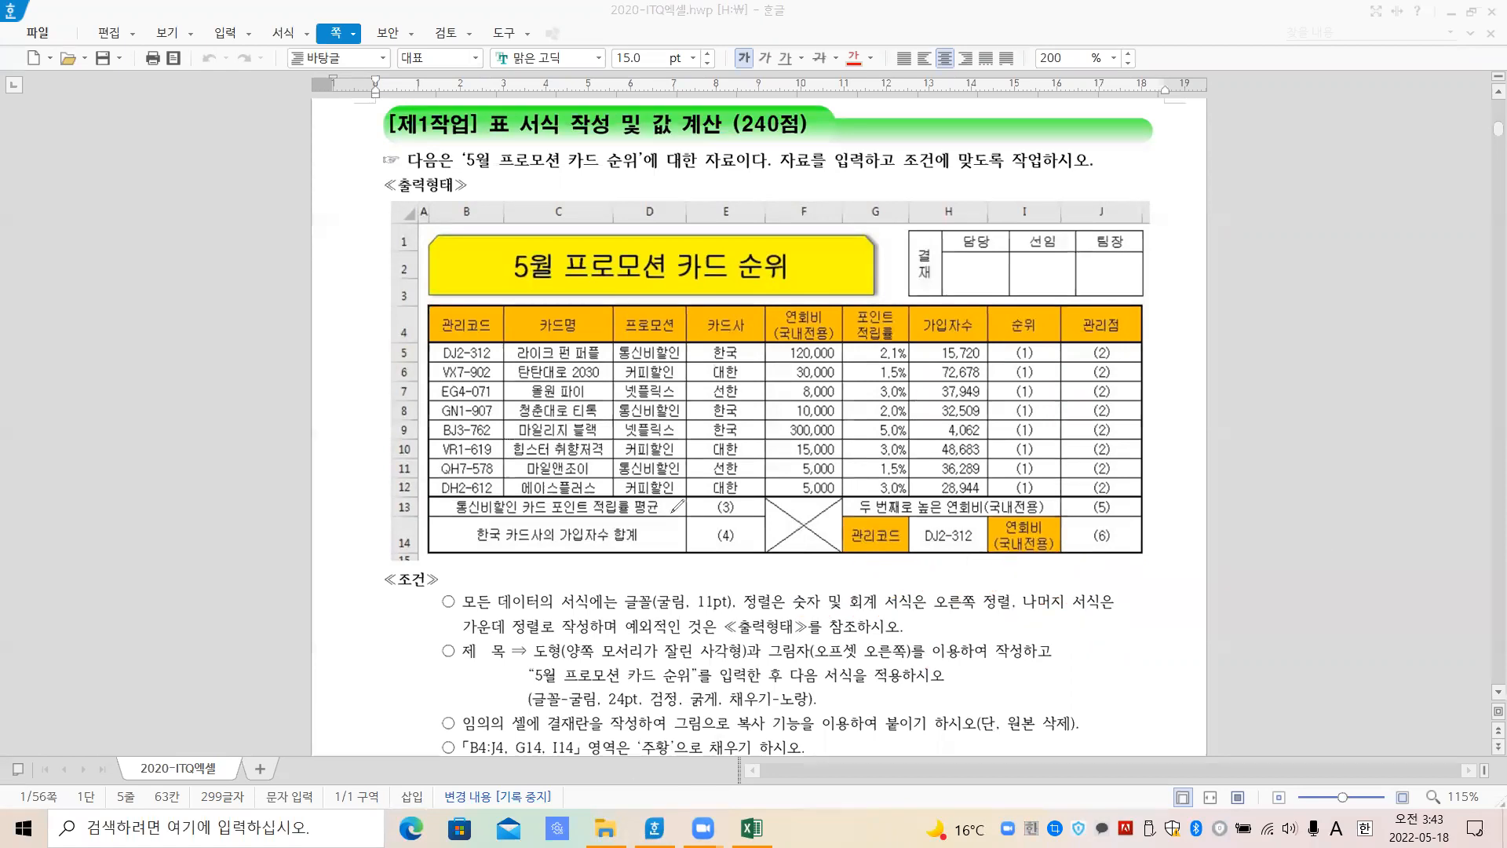
key("alt+Tab")
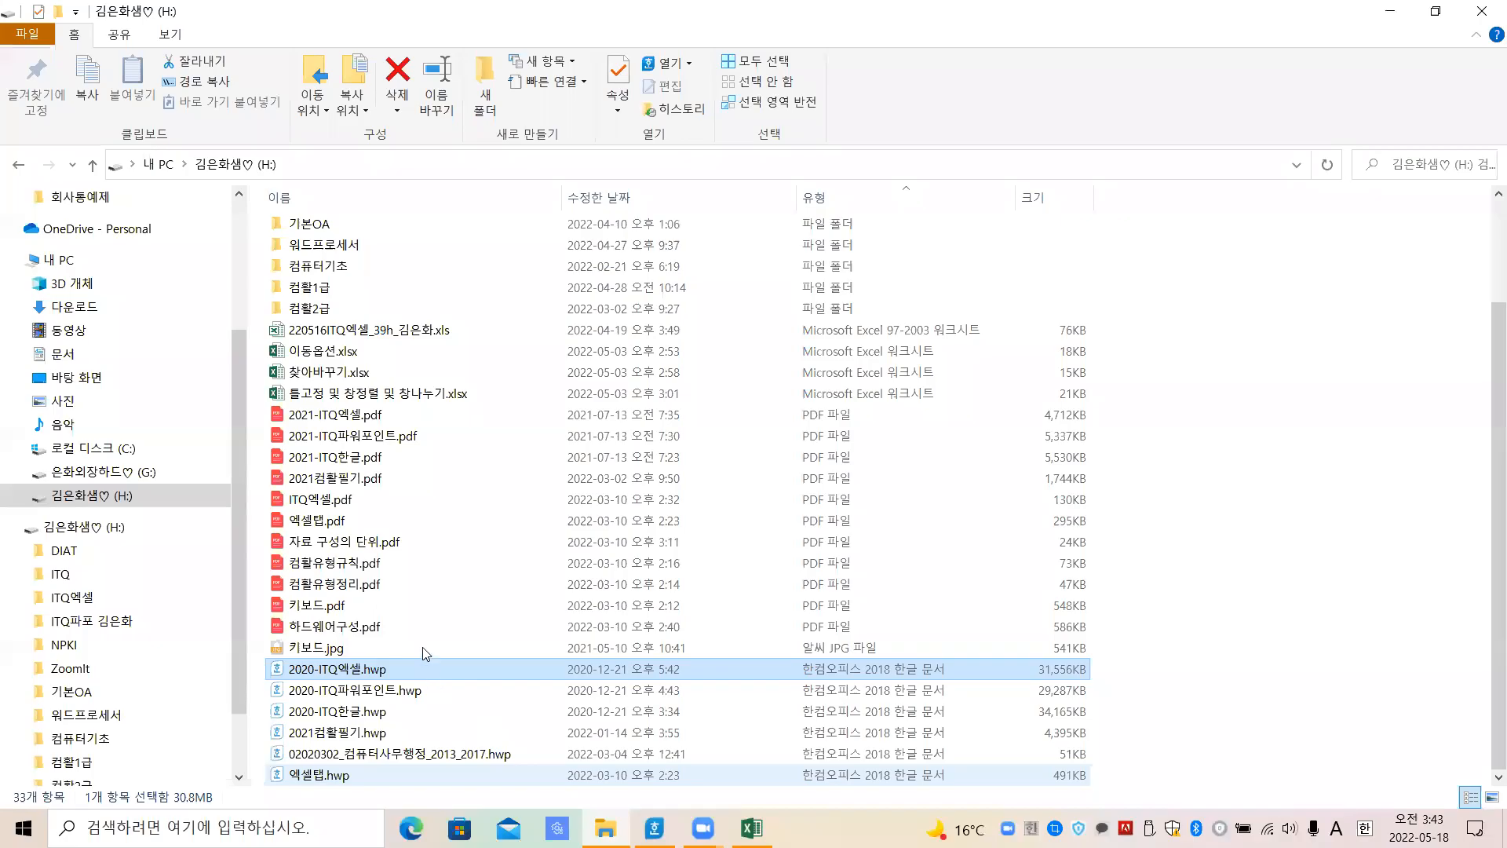
Open 키보드.pdf from the H: drive, examine where the Ctrl and 1 keys are, and minimize the document
left_click(324, 609)
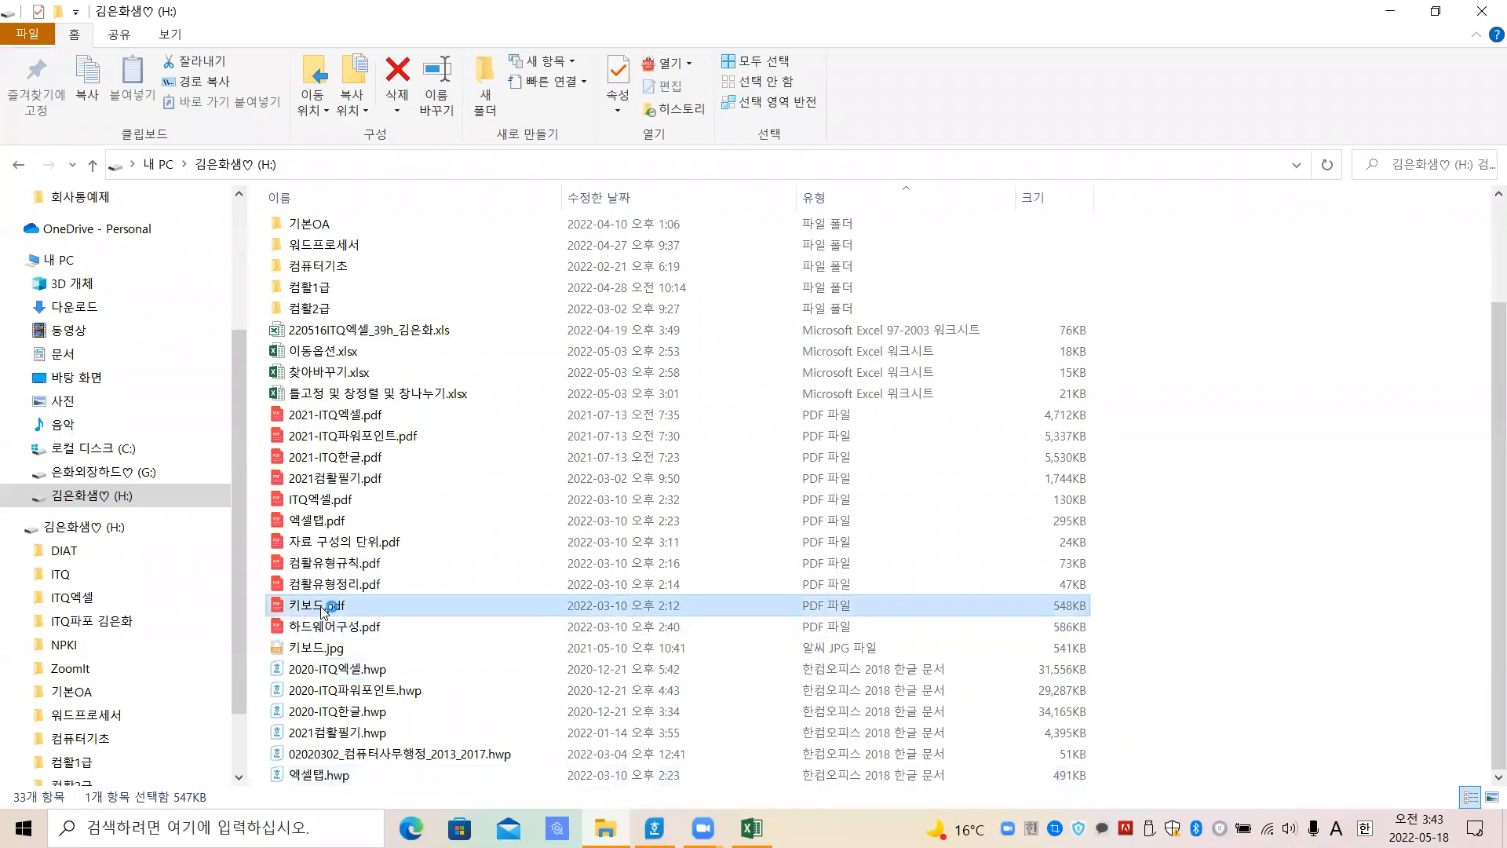
double_click(323, 609)
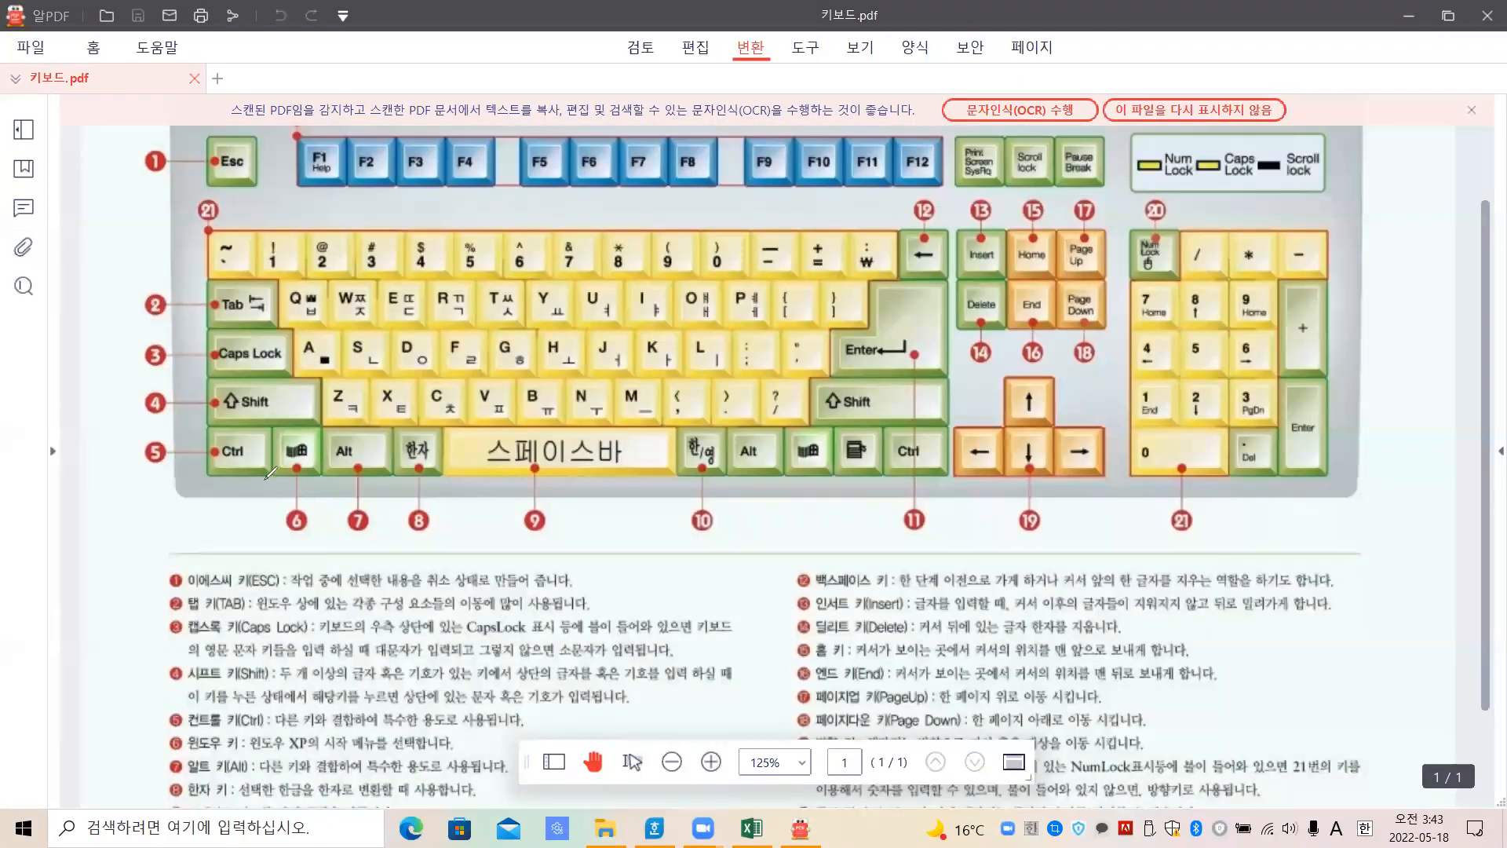
mouse_move(193, 444)
left_mouse_down()
mouse_move(265, 471)
mouse_move(266, 440)
left_mouse_up()
mouse_move(285, 276)
left_mouse_down()
mouse_move(249, 285)
mouse_move(256, 227)
mouse_move(297, 286)
left_mouse_up()
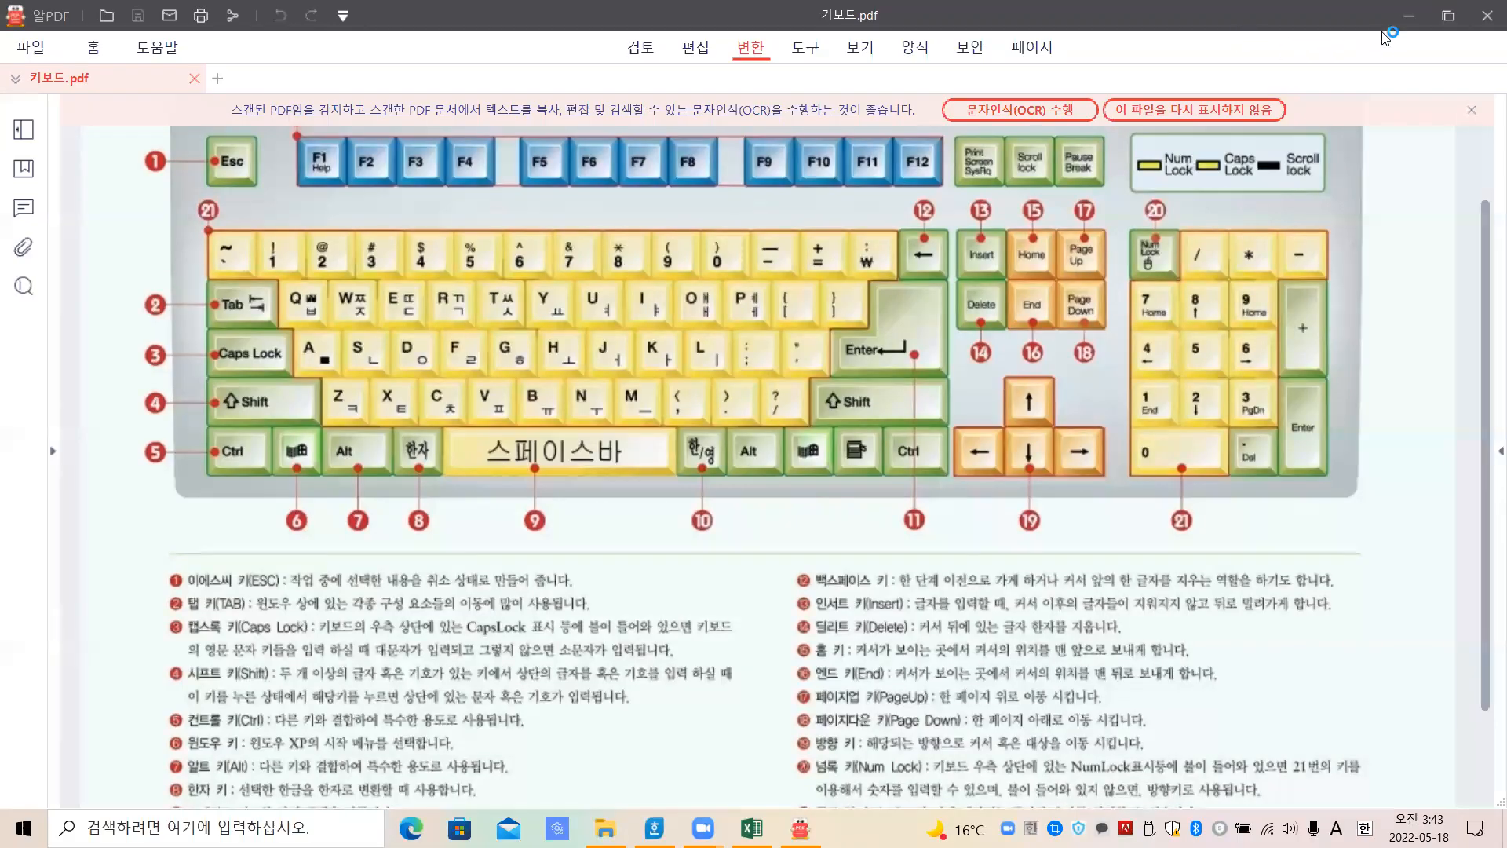
left_click(1408, 16)
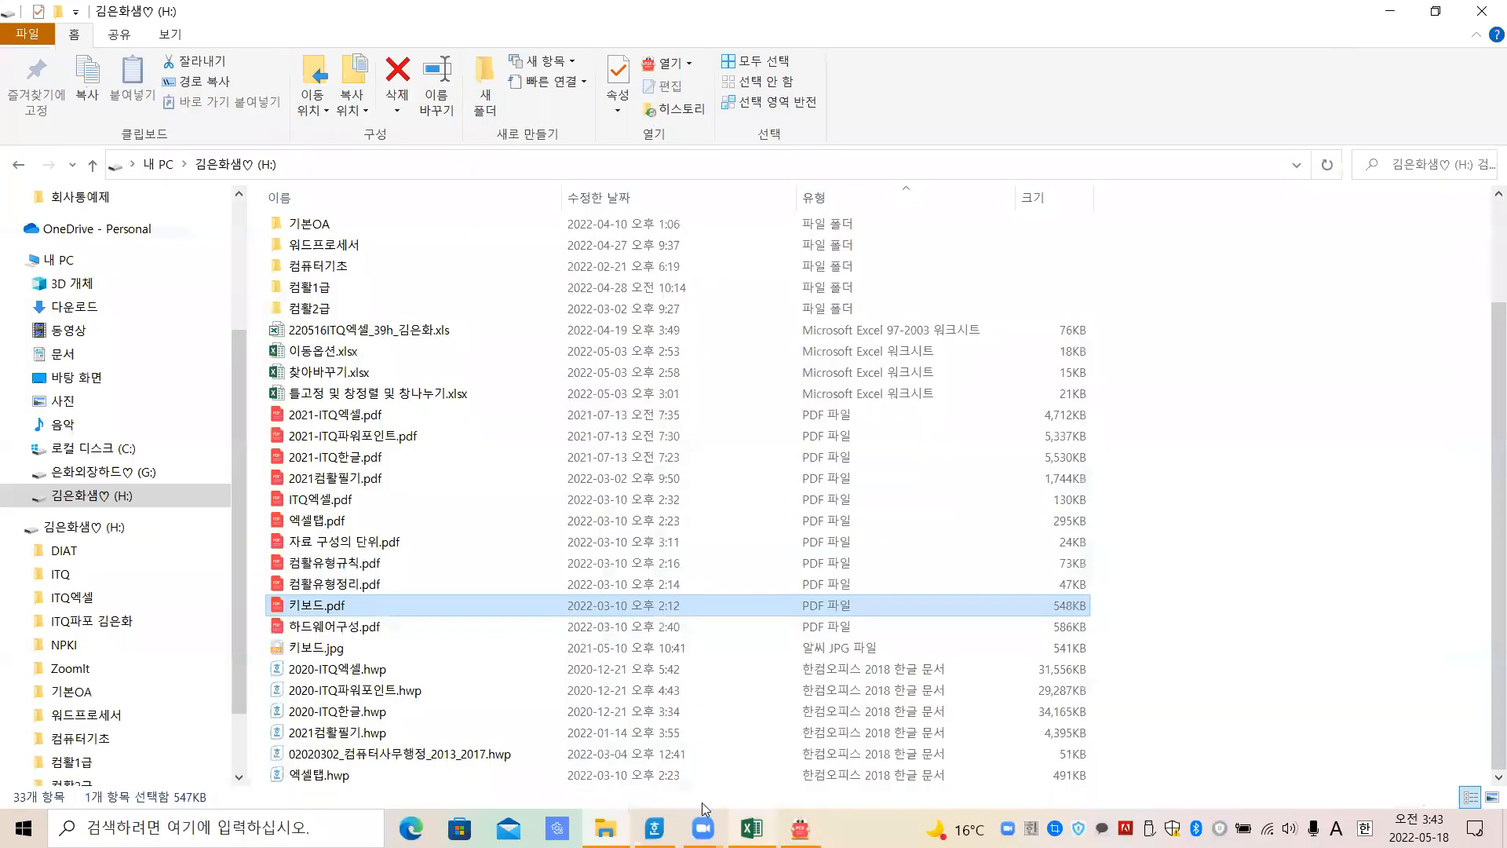
Switch back to Excel and add both diagonal borders to the merged cell F13:F14 on 제1작업
left_click(751, 828)
left_click(520, 512)
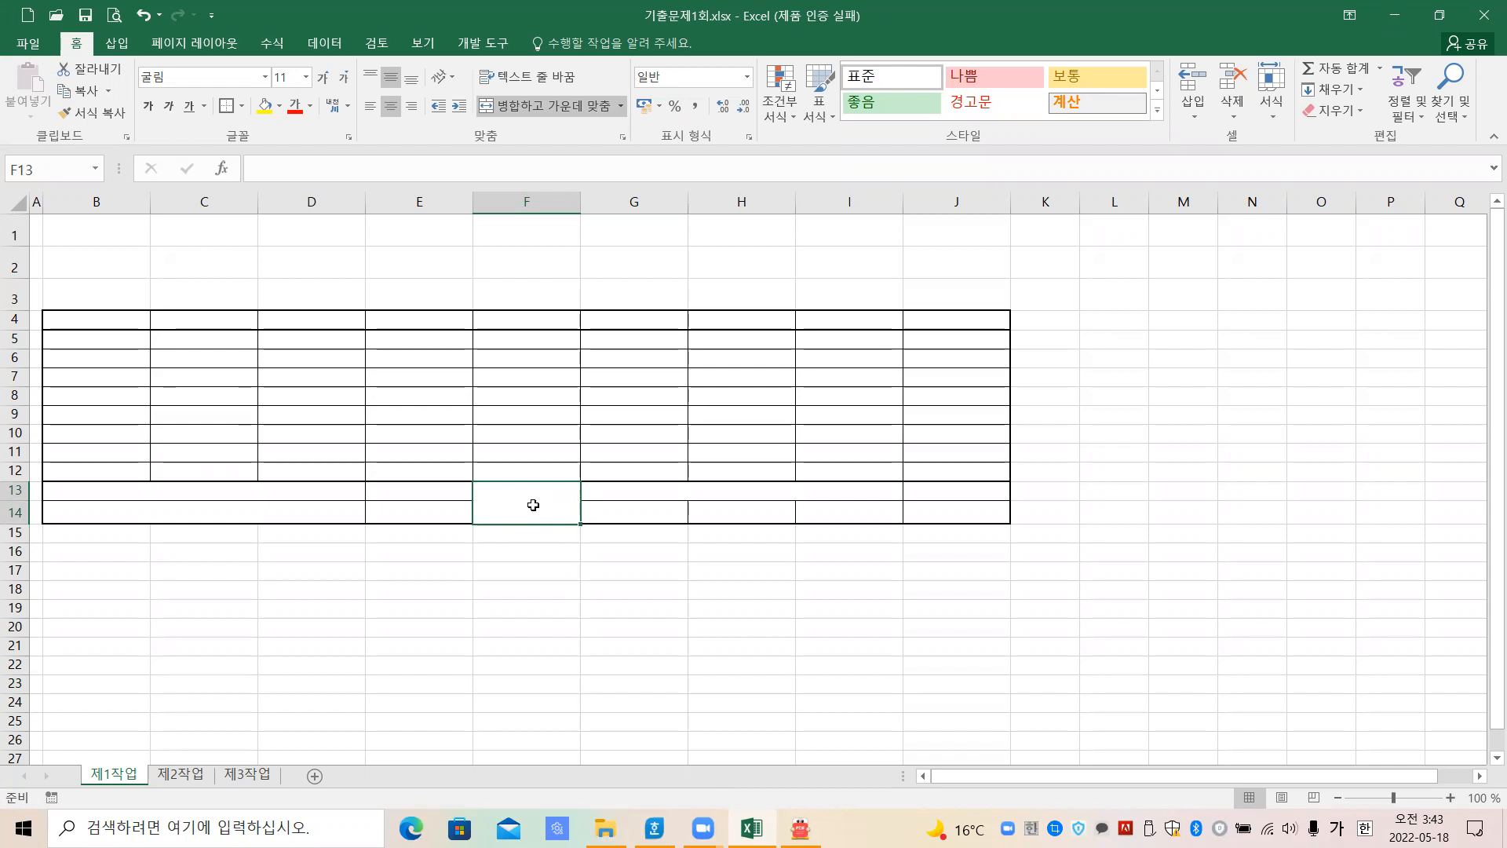
key("ctrl+1")
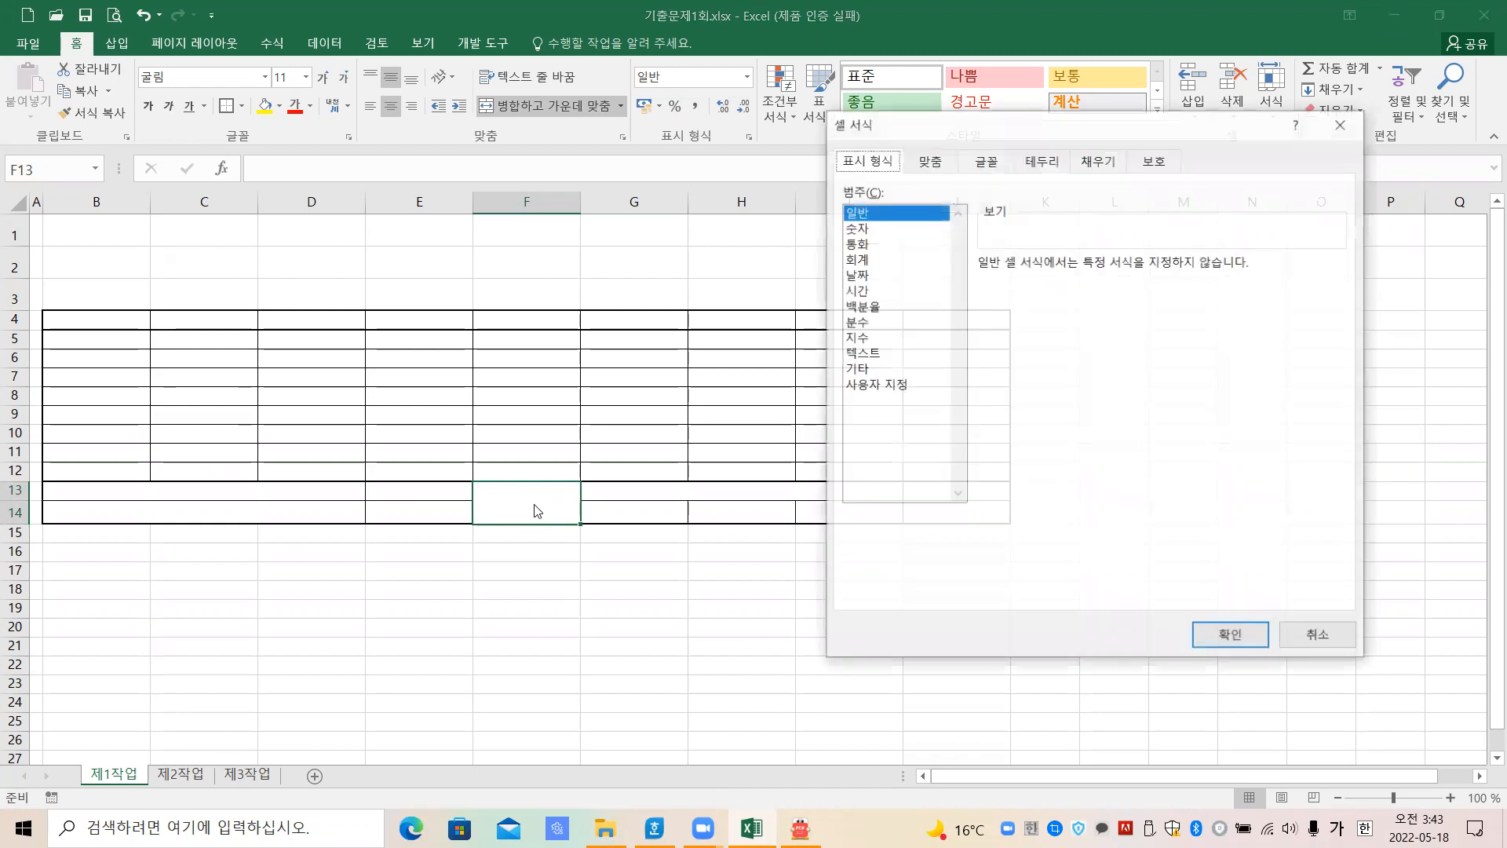
left_click_drag(1039, 123, 951, 365)
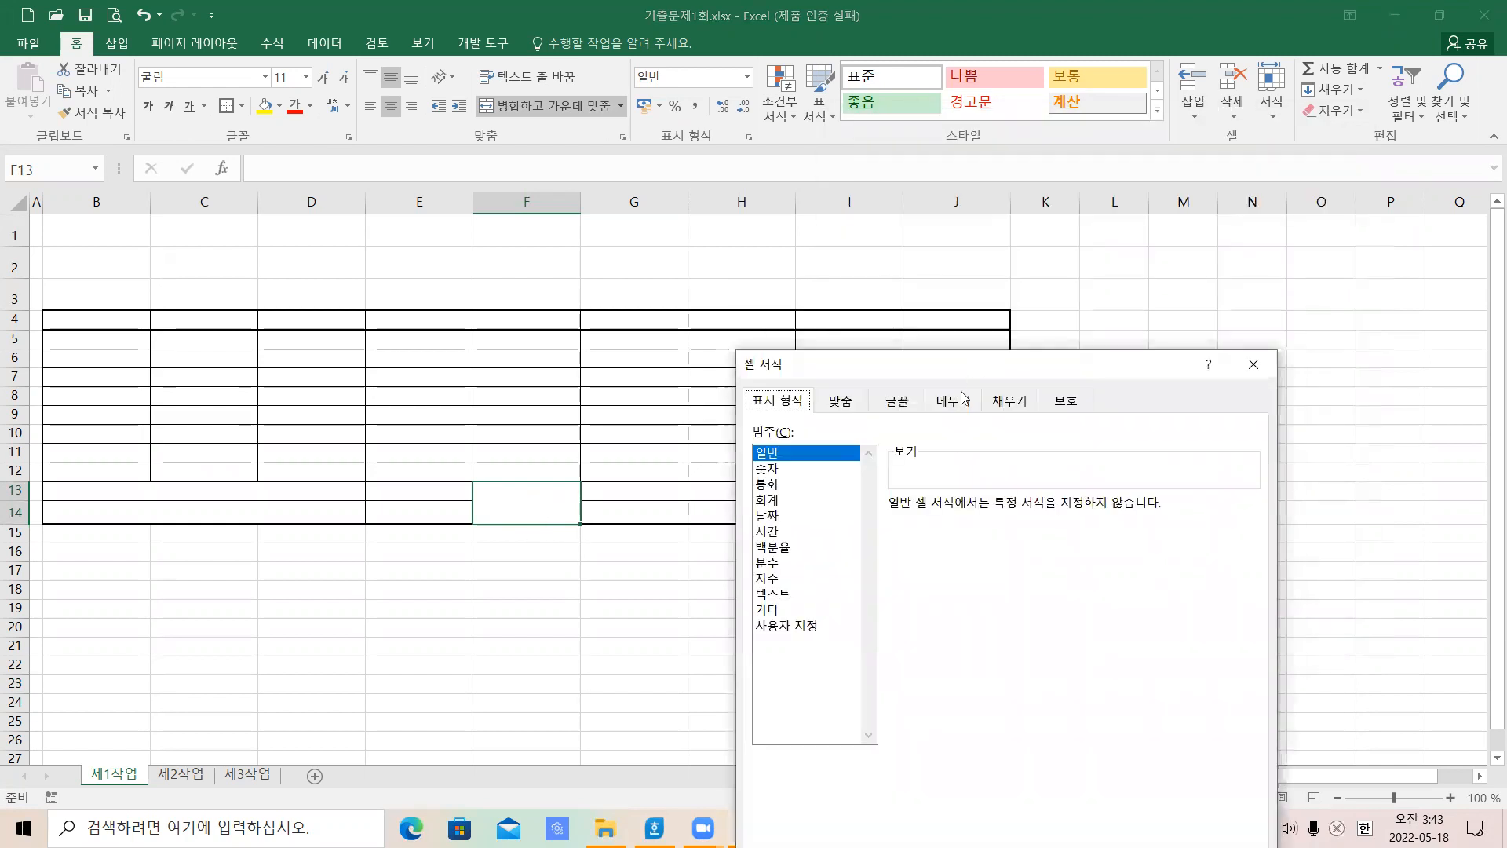
left_click(948, 401)
left_click(908, 682)
left_click(1127, 684)
left_click_drag(1058, 363, 1050, 244)
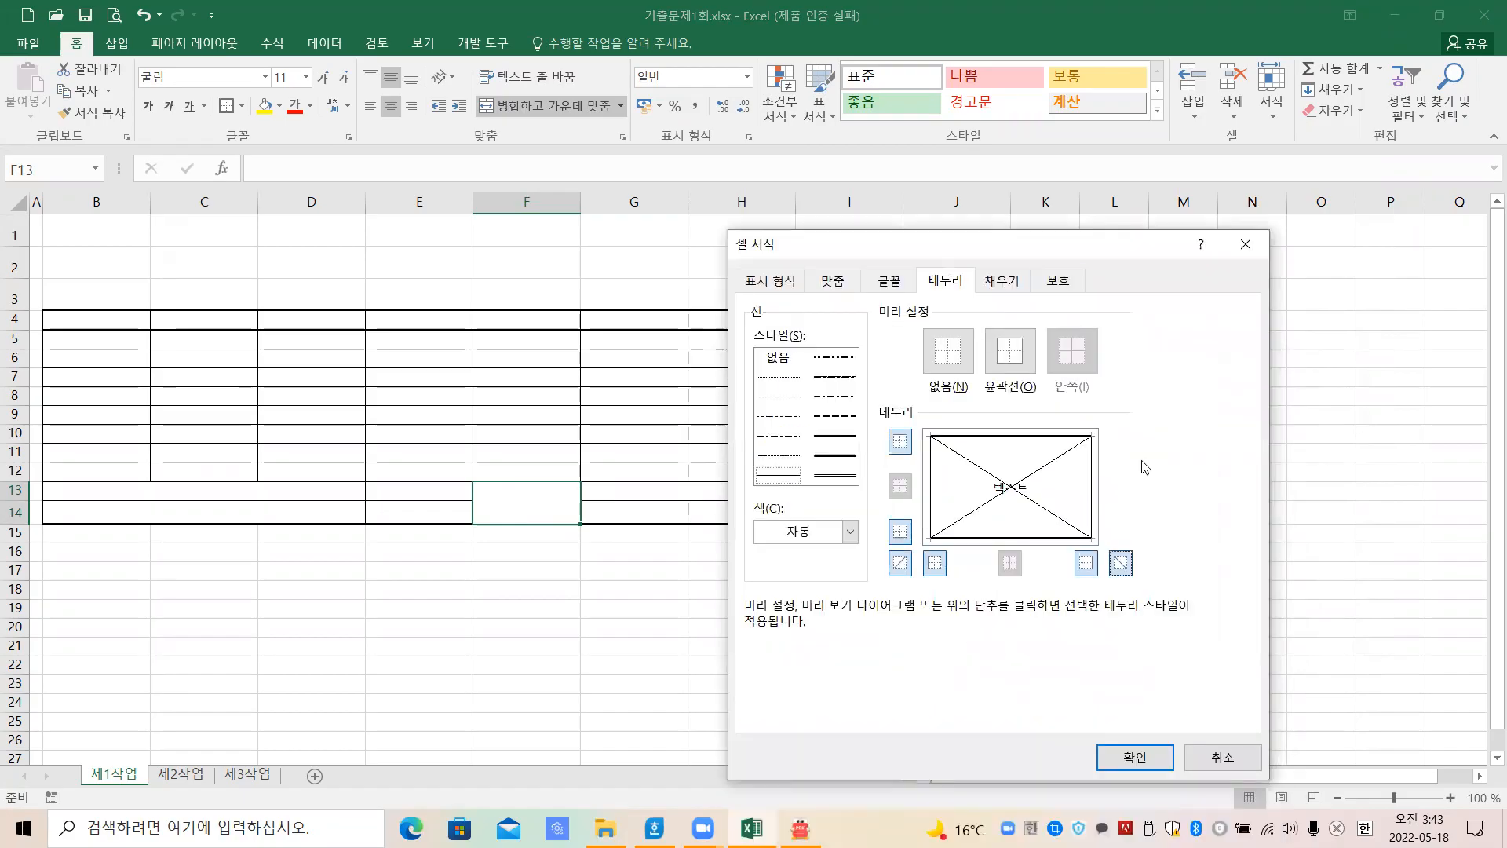
left_click(1128, 757)
left_click(867, 719)
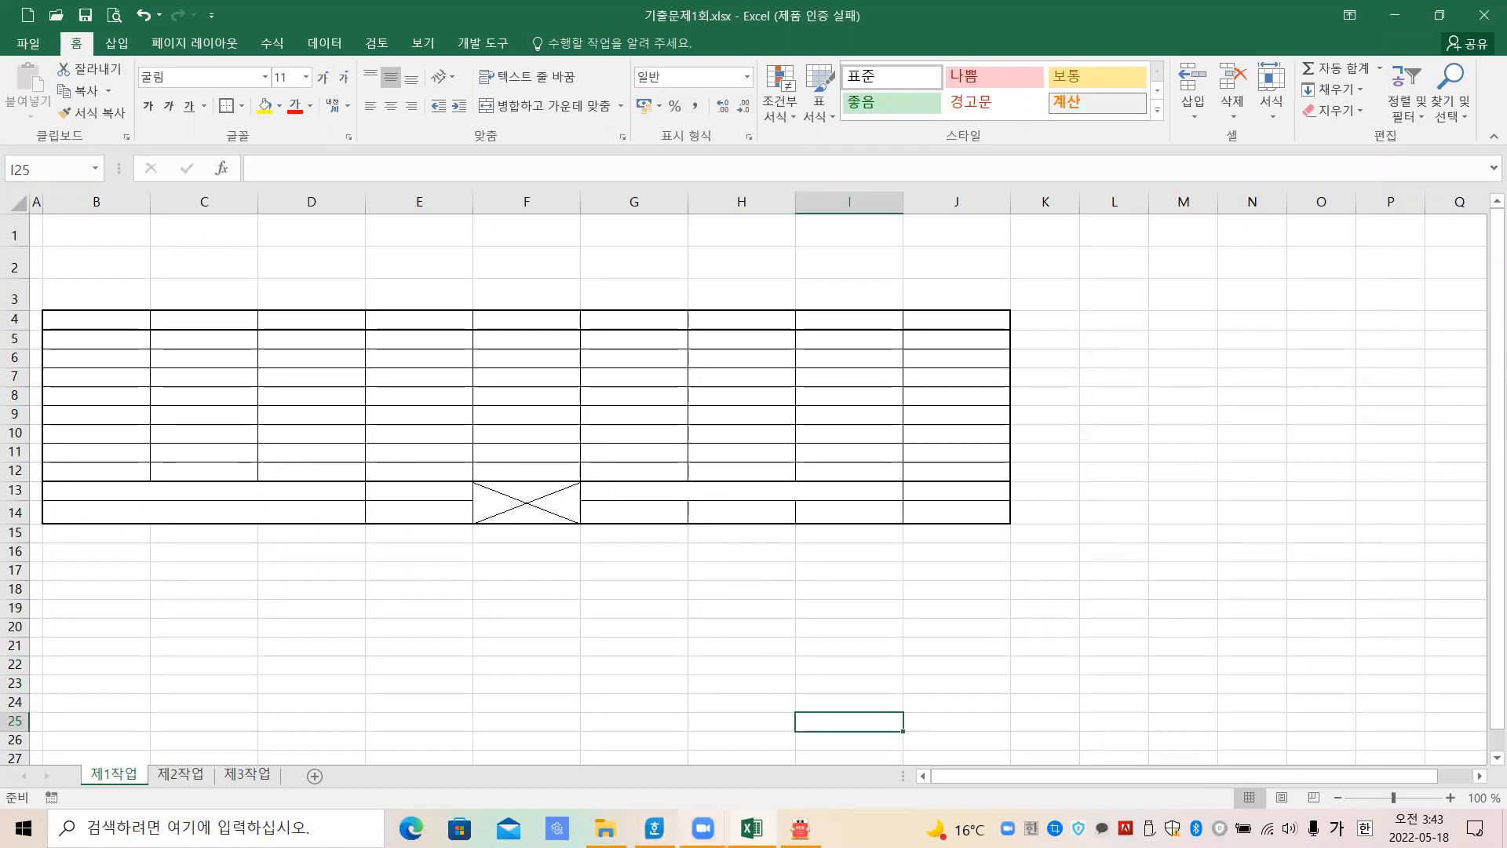
Switch to the exam document in 한글 and examine which cells of the 제1작업 table hold numbered placeholders or are left empty
left_click(654, 828)
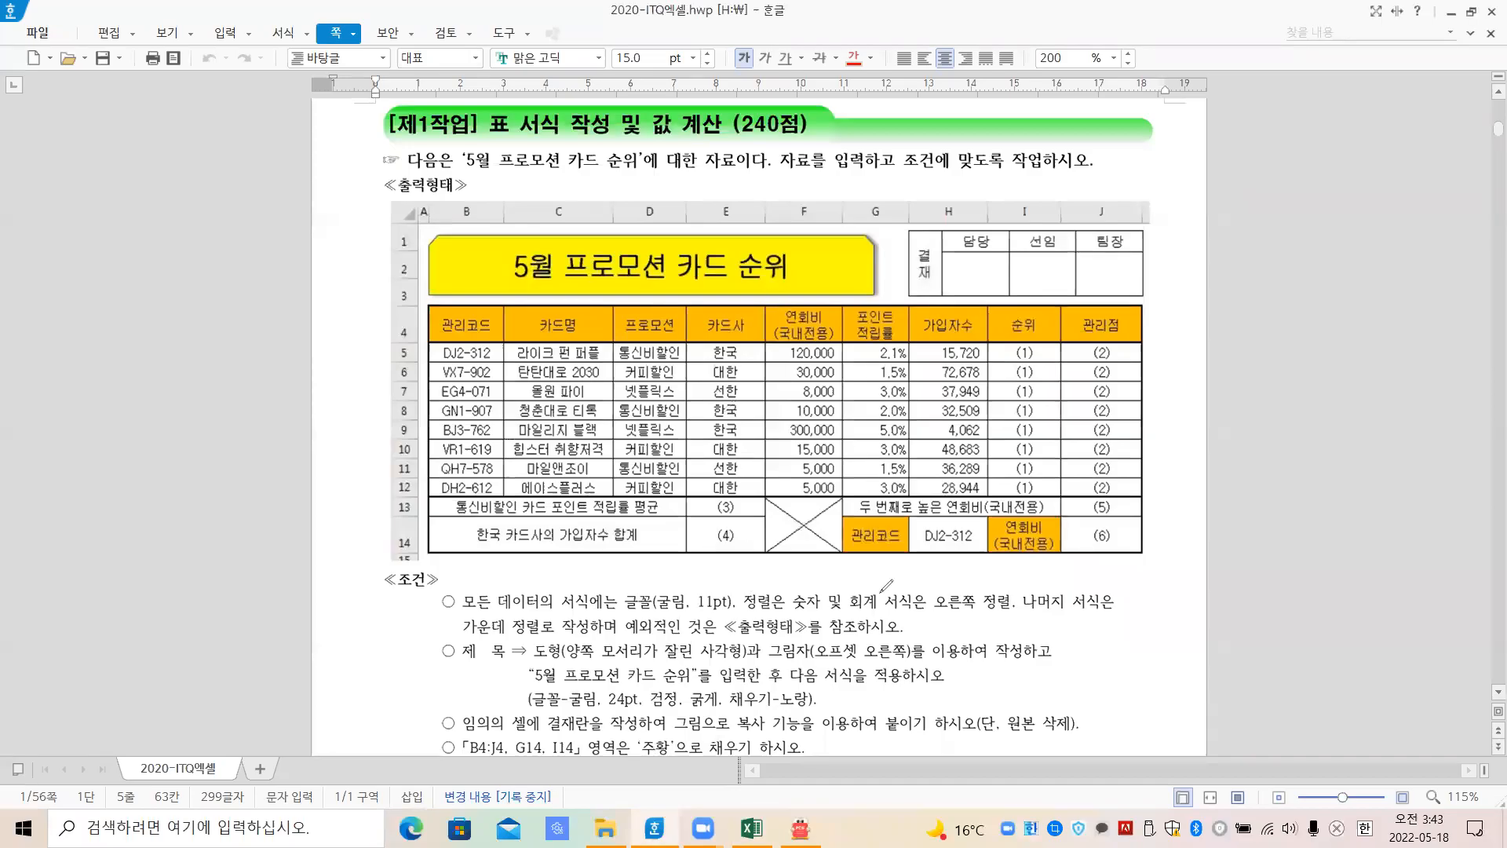
mouse_move(959, 510)
left_mouse_down()
mouse_move(919, 549)
mouse_move(964, 565)
left_mouse_up()
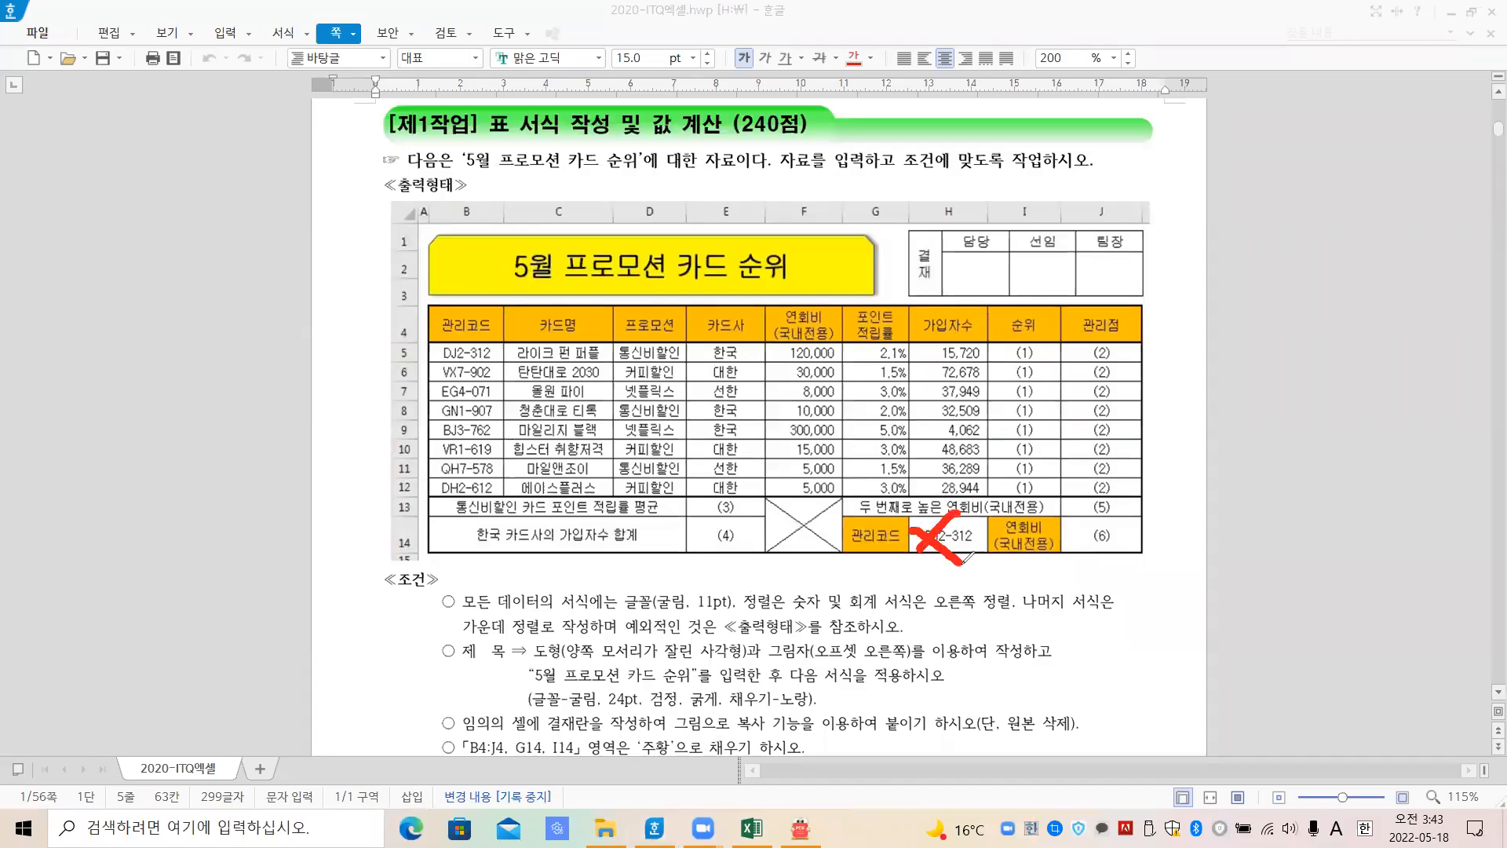
left_click_drag(1023, 355, 1034, 487)
left_click_drag(1088, 363, 1115, 565)
left_click_drag(726, 492, 719, 567)
Examine which labels in the exam table need a line break inside the cell, marking 연회비(국내전용) and 포인트 적립률
mouse_move(828, 337)
left_mouse_down()
mouse_move(776, 326)
mouse_move(820, 301)
mouse_move(837, 345)
mouse_move(856, 303)
mouse_move(907, 321)
mouse_move(851, 313)
mouse_move(895, 302)
left_mouse_up()
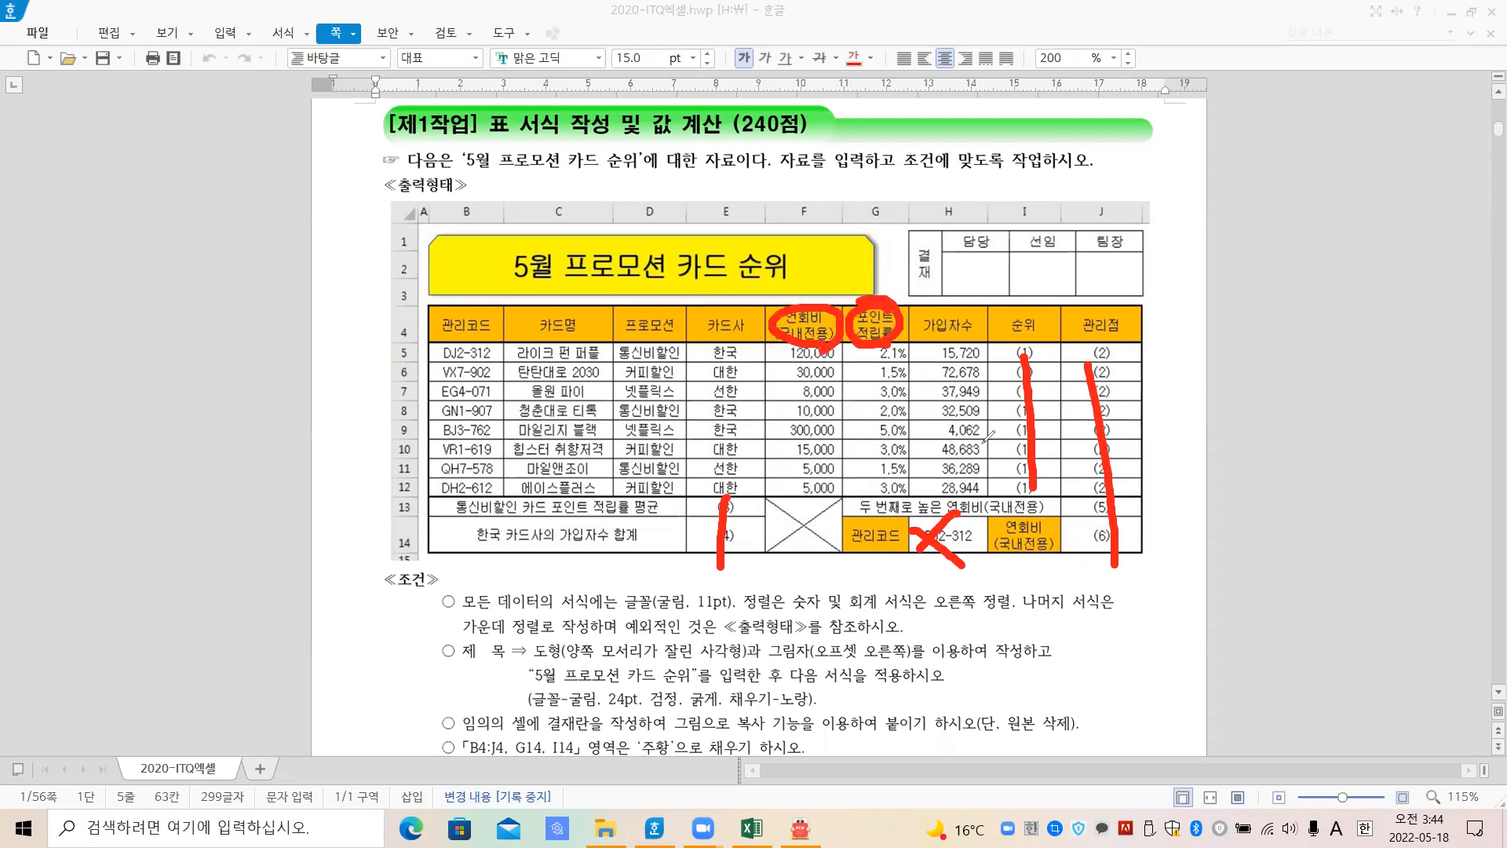
mouse_move(1039, 541)
left_mouse_down()
mouse_move(1009, 510)
mouse_move(1052, 545)
mouse_move(1030, 653)
mouse_move(1082, 656)
left_mouse_up()
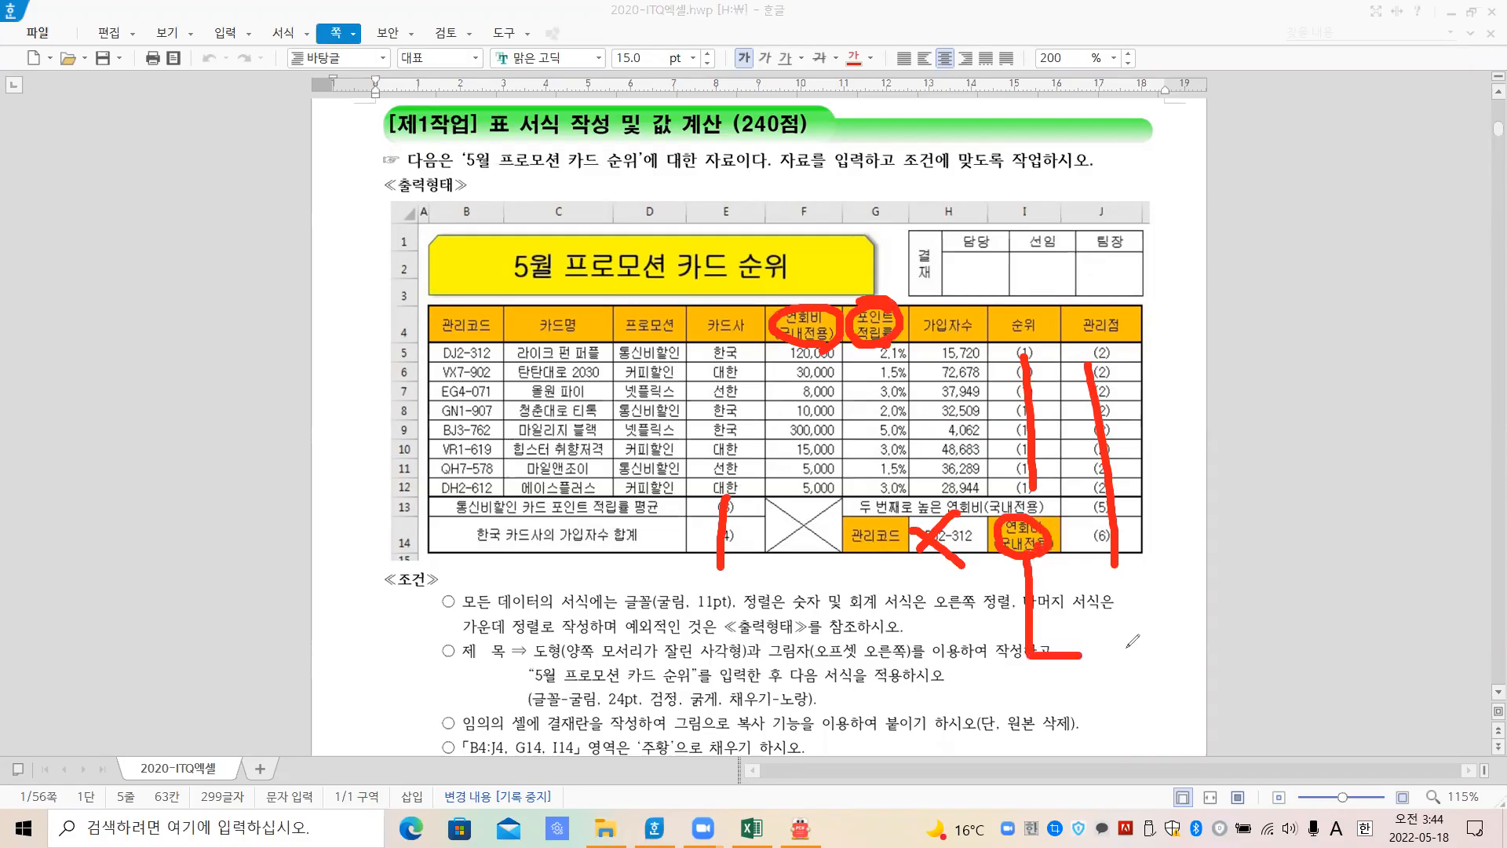
left_click_drag(1139, 589, 1106, 675)
left_click_drag(1140, 589, 1164, 659)
mouse_move(1121, 647)
left_mouse_down()
mouse_move(1164, 632)
mouse_move(1189, 659)
left_mouse_up()
mouse_move(1189, 615)
left_mouse_down()
mouse_move(1223, 614)
mouse_move(1215, 661)
mouse_move(1295, 624)
mouse_move(1271, 653)
mouse_move(1302, 668)
left_mouse_up()
left_click_drag(1265, 597, 1302, 681)
mouse_move(1360, 597)
left_mouse_down()
mouse_move(1334, 609)
mouse_move(1355, 659)
mouse_move(1356, 634)
mouse_move(1402, 645)
mouse_move(1400, 625)
mouse_move(1427, 613)
mouse_move(1423, 650)
mouse_move(1466, 665)
mouse_move(1499, 621)
left_mouse_up()
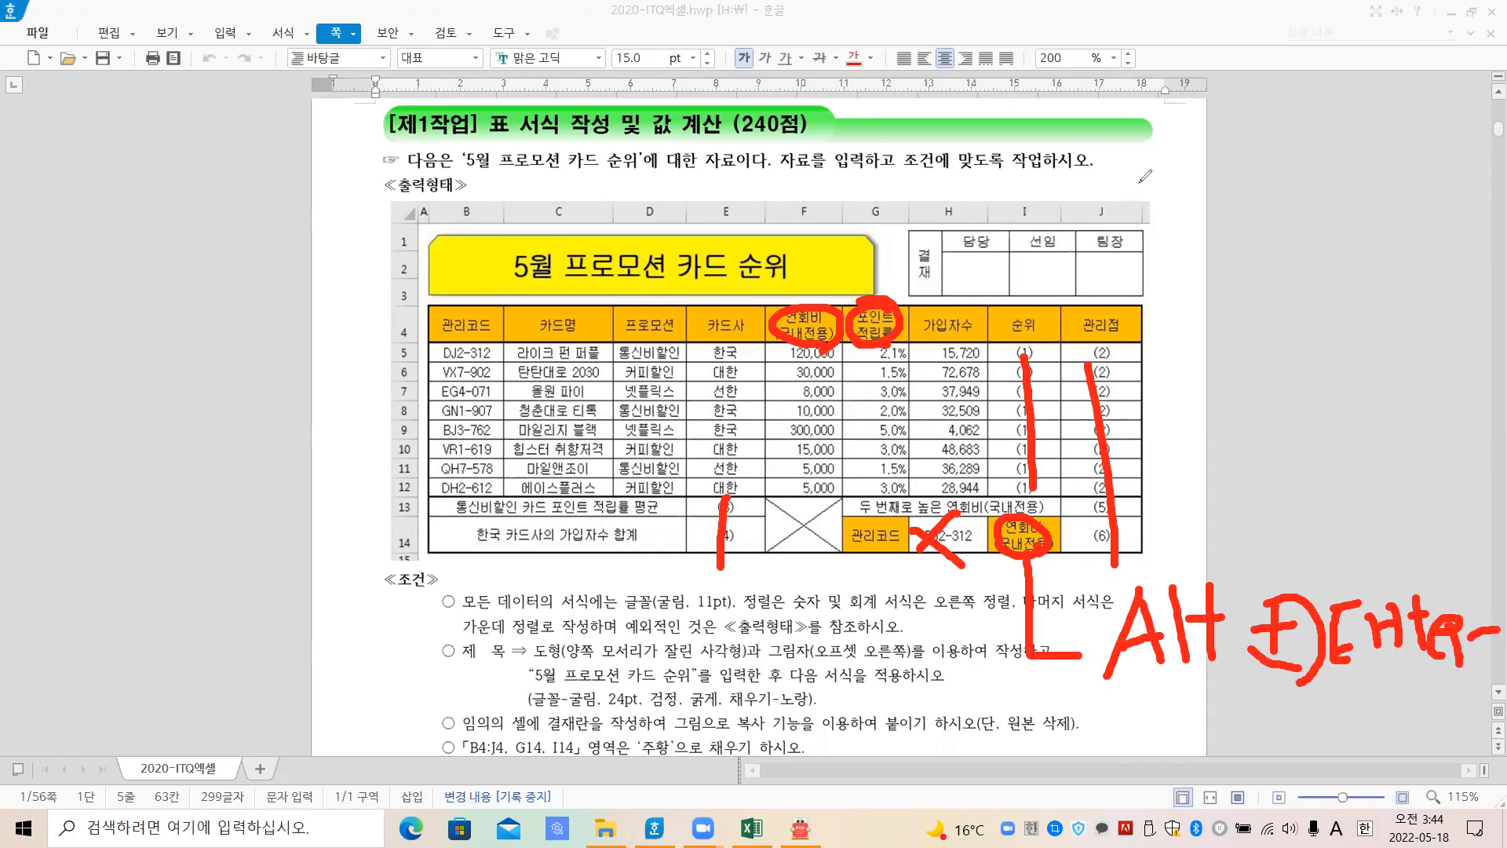
key("Escape")
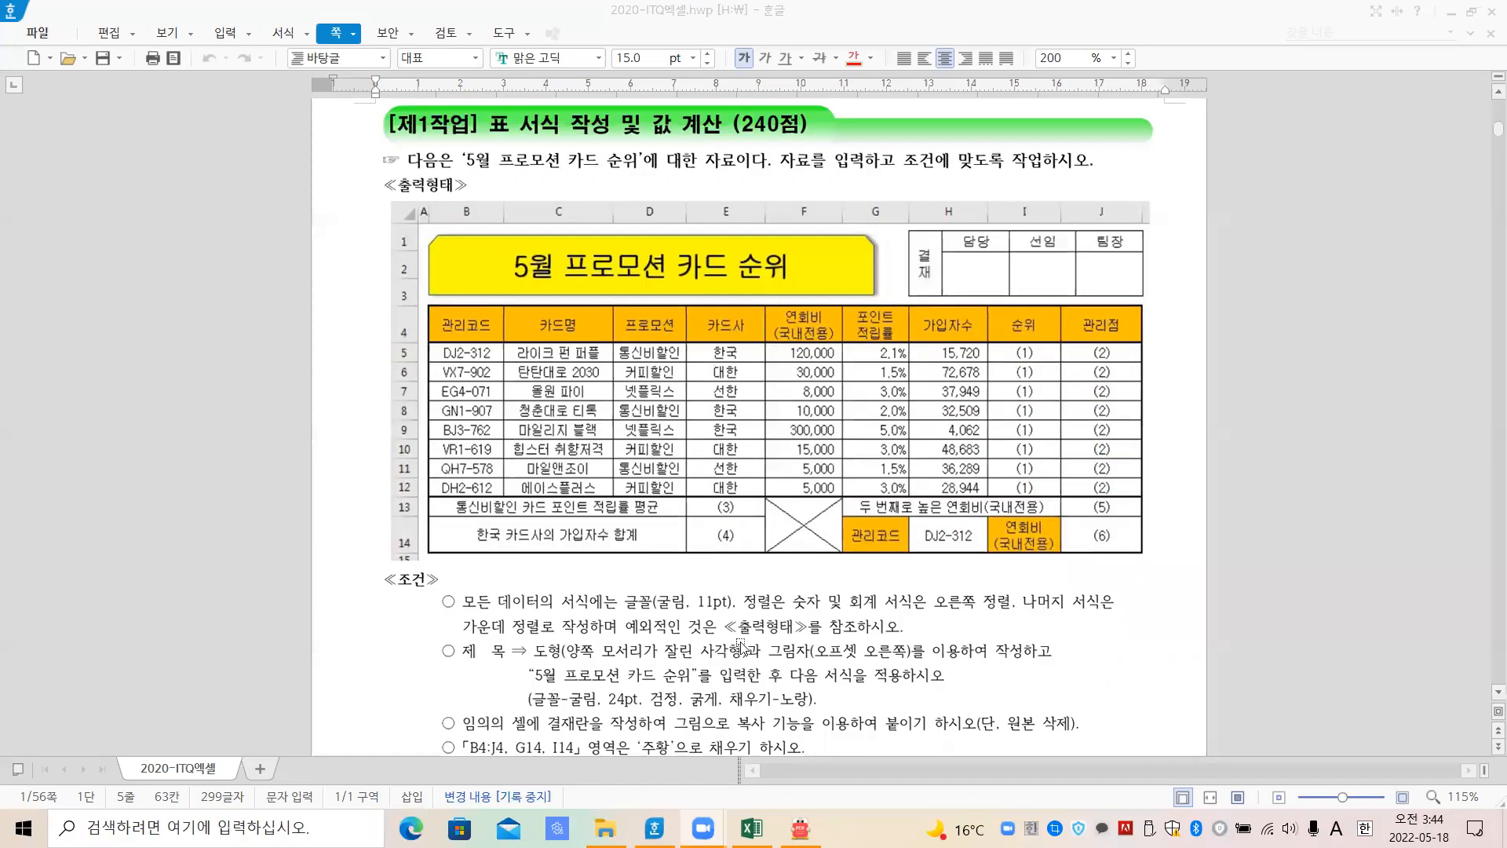
Switch back to Excel and close 기출문제1회.xlsx, saving the changes
left_click(752, 828)
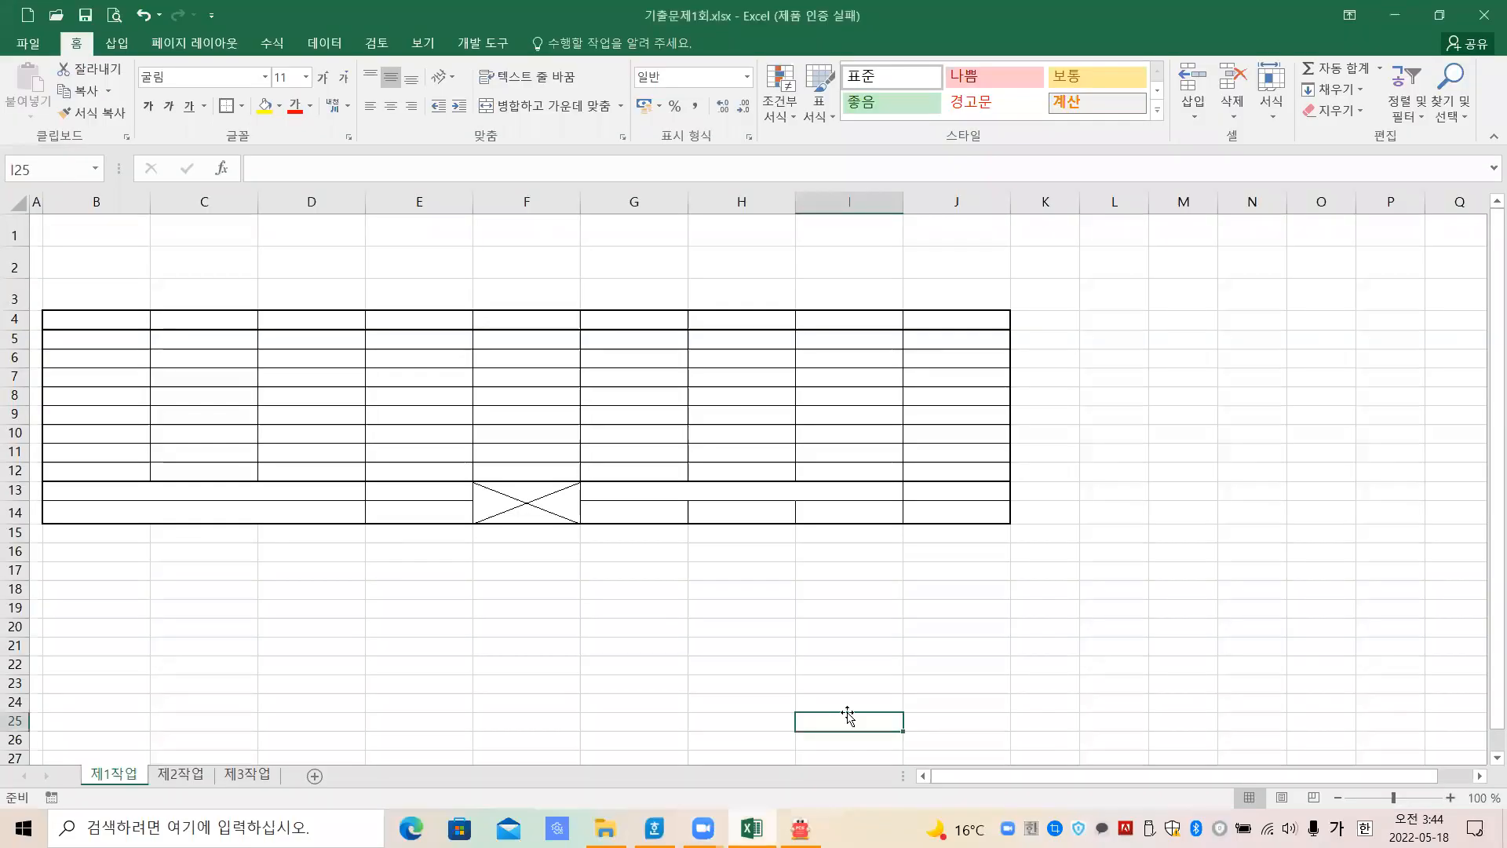
left_click(864, 665)
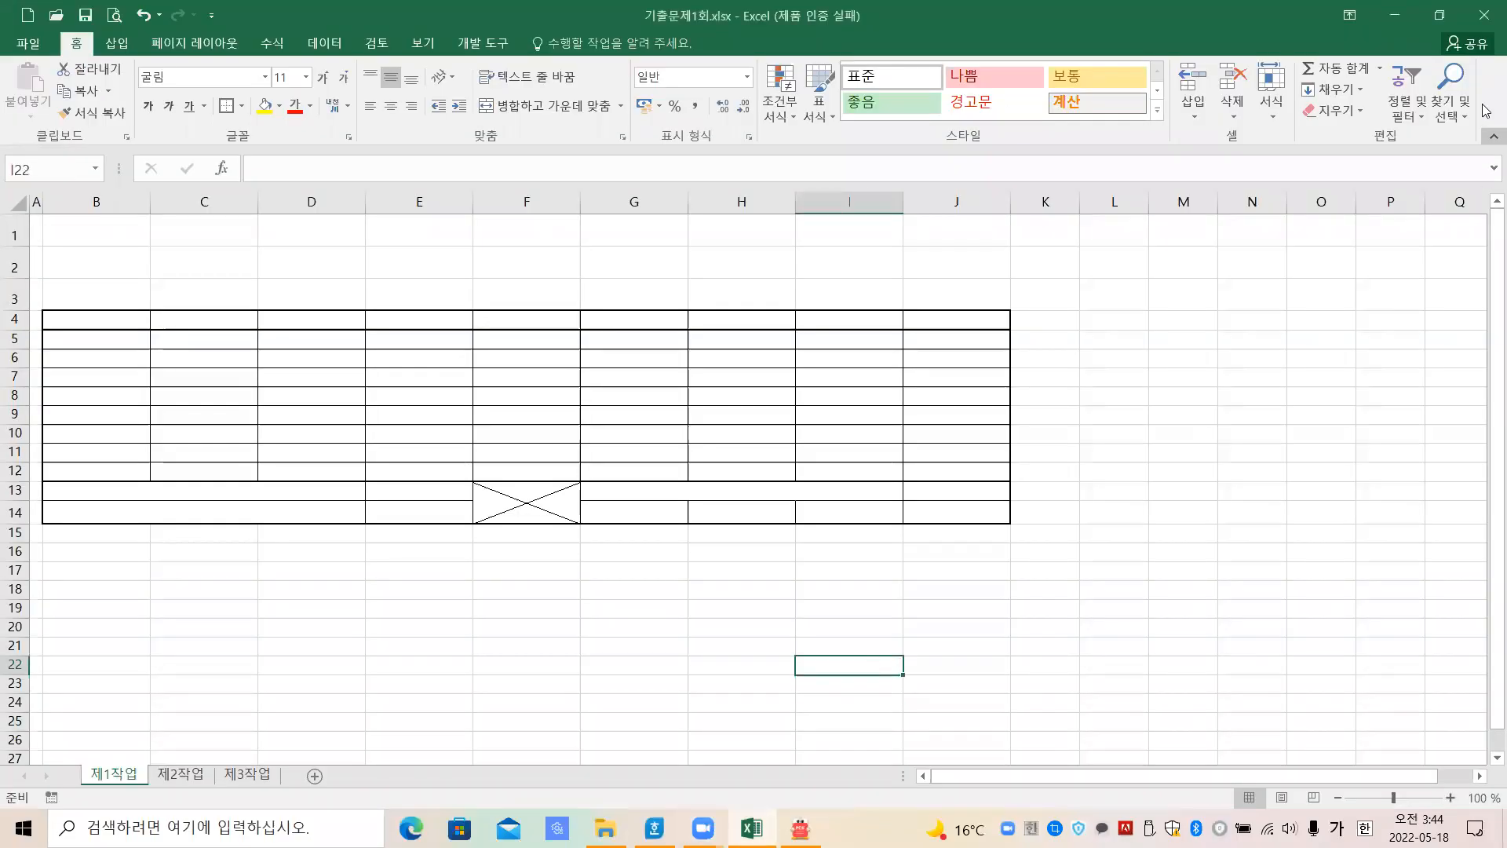
left_click(1484, 22)
left_click(655, 456)
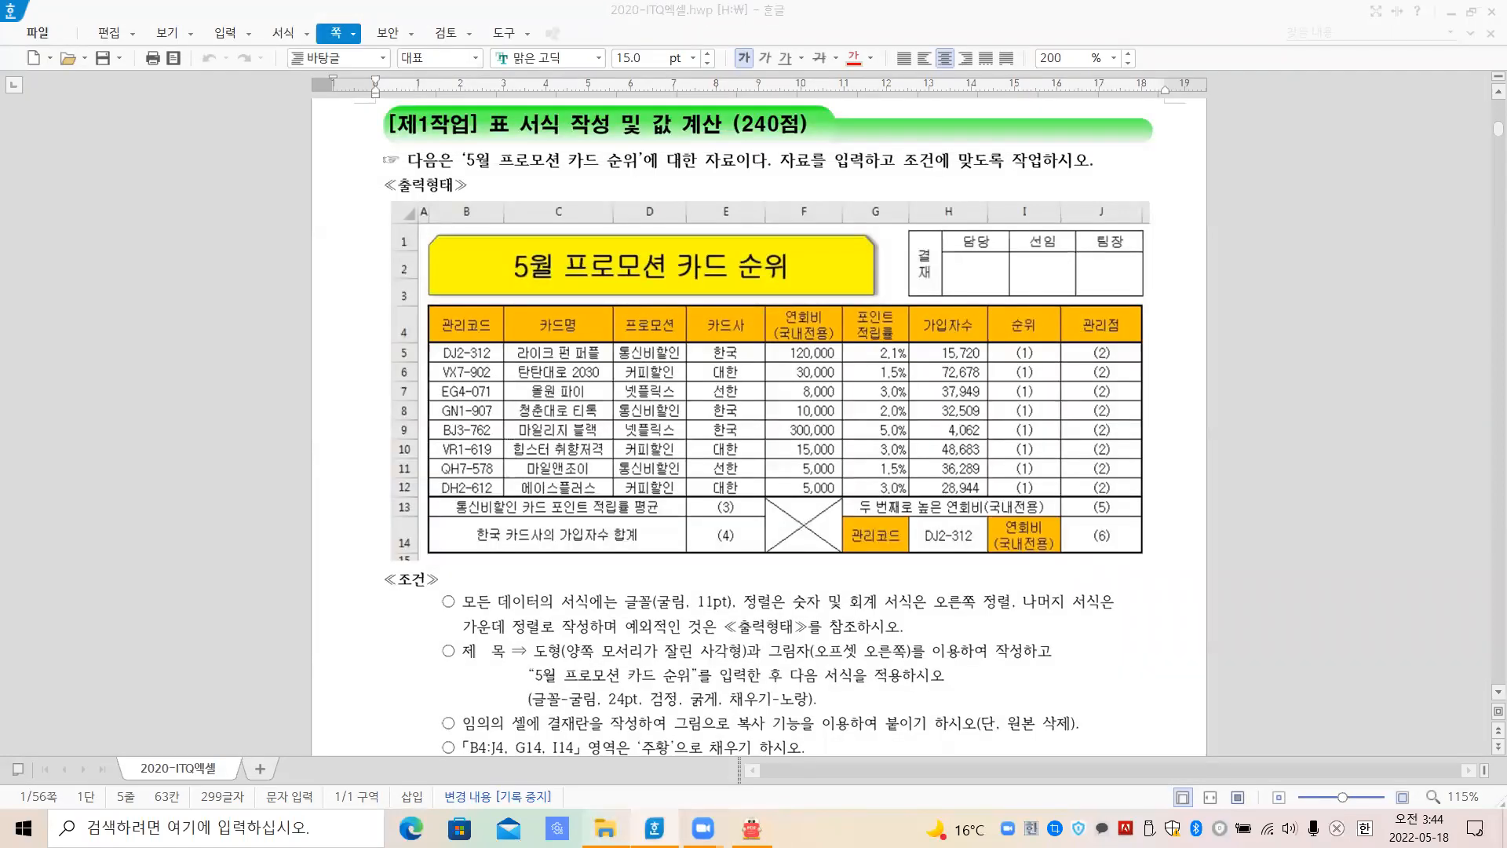
Open 기출문제1.xlsx from the ITQ엑셀 folder on the H: drive and dismiss the Office activation wizard
left_click(605, 828)
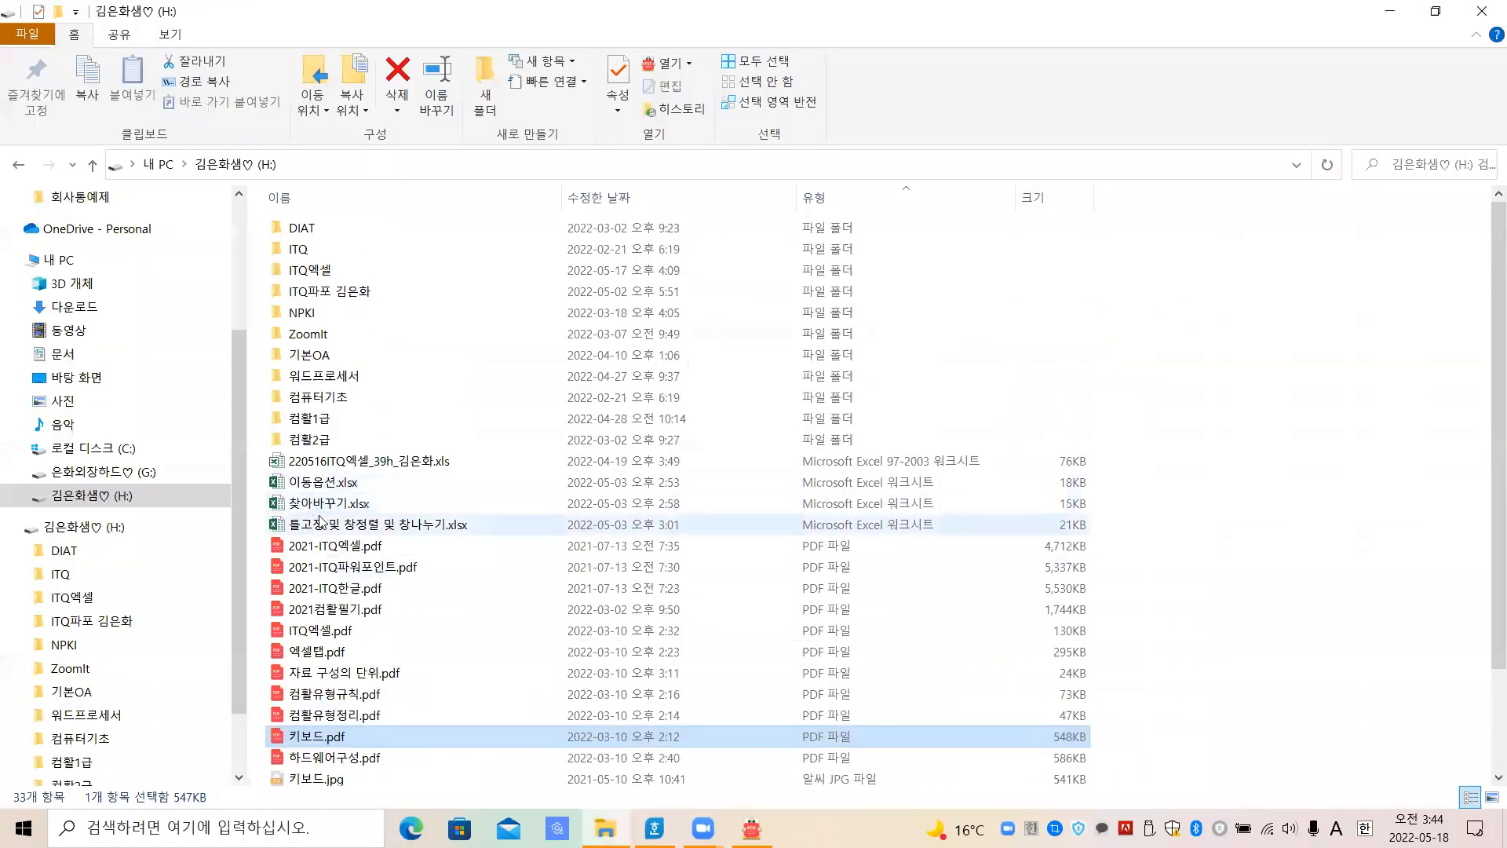
left_click(105, 497)
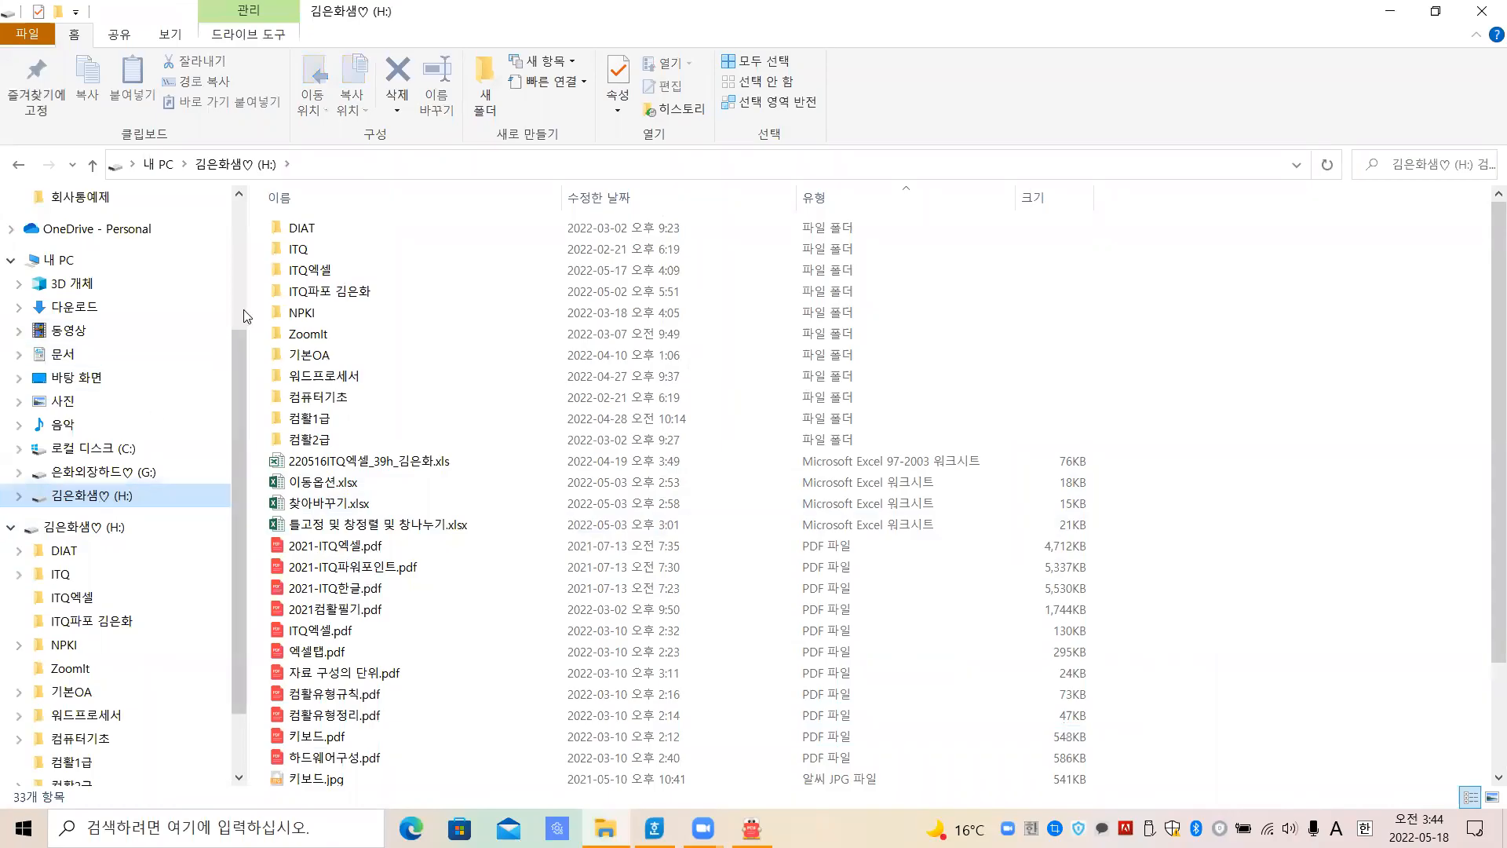
double_click(318, 270)
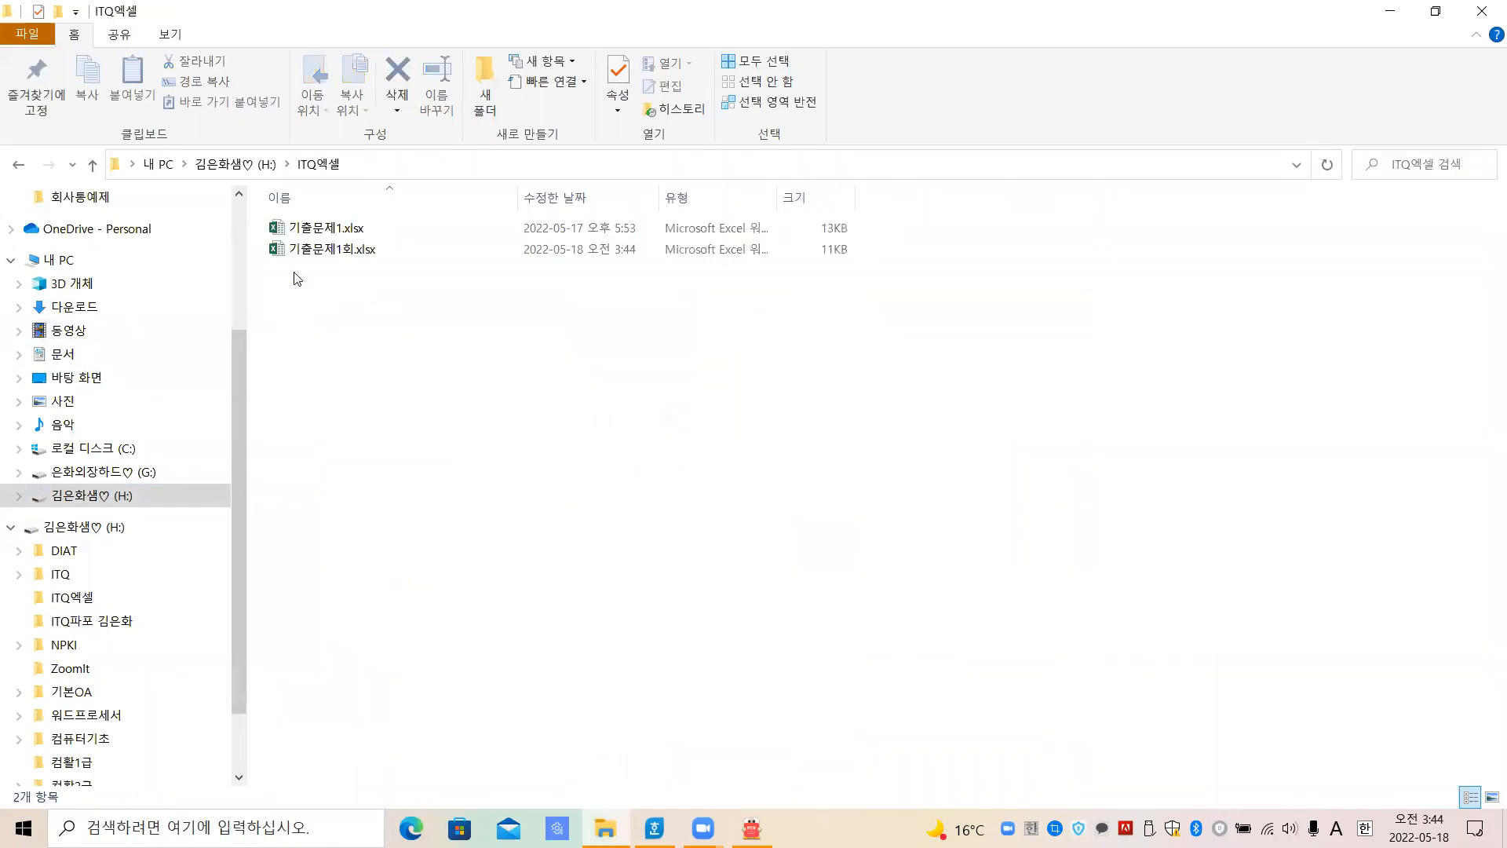
double_click(329, 228)
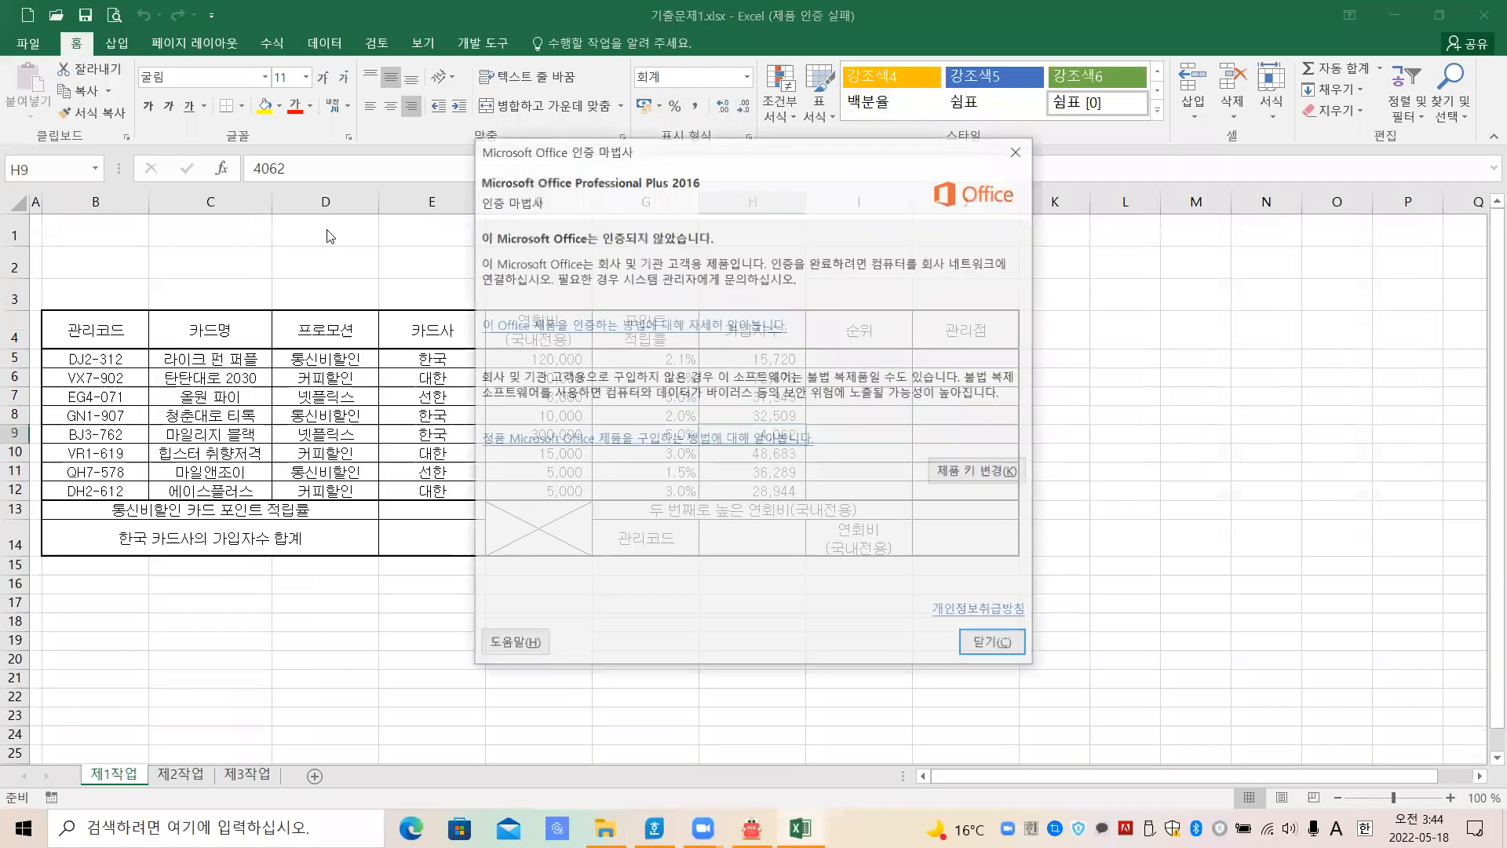
left_click(987, 647)
left_click(791, 663)
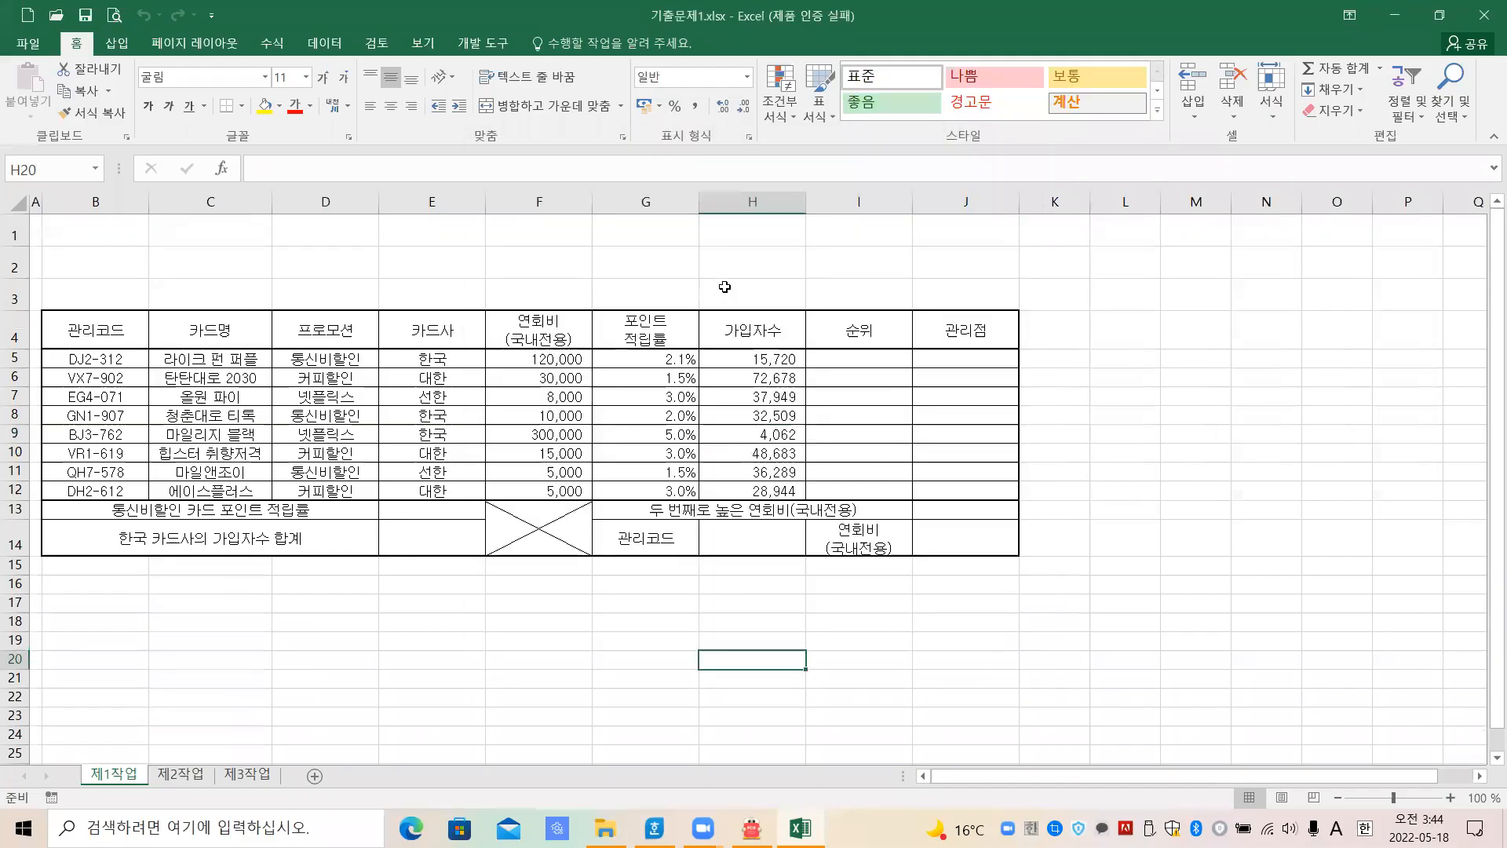
Center-align the values in F5:H12 on 제1작업
left_click_drag(561, 359, 765, 490)
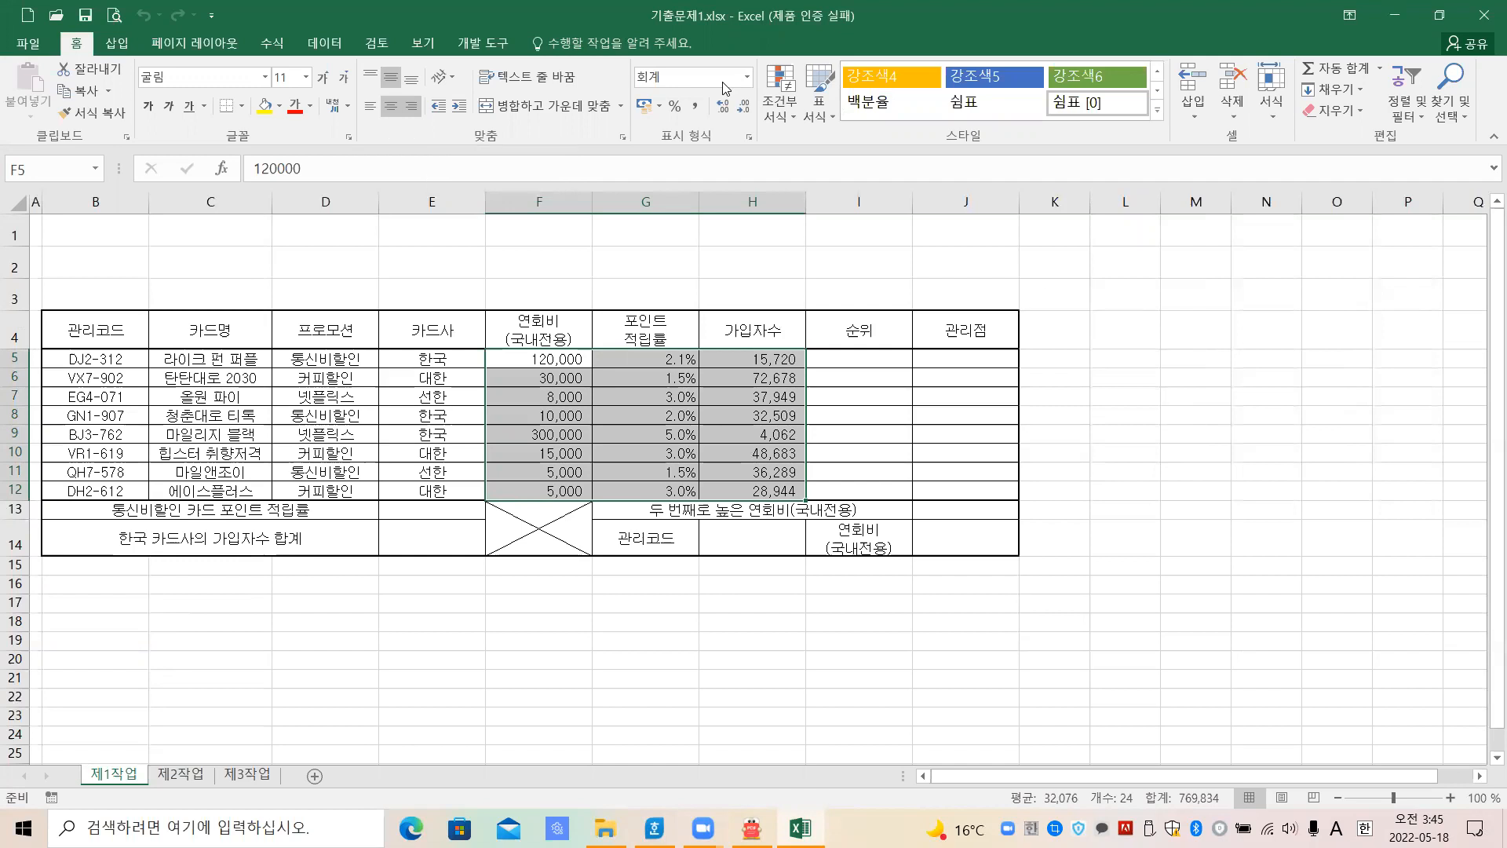
left_click(369, 105)
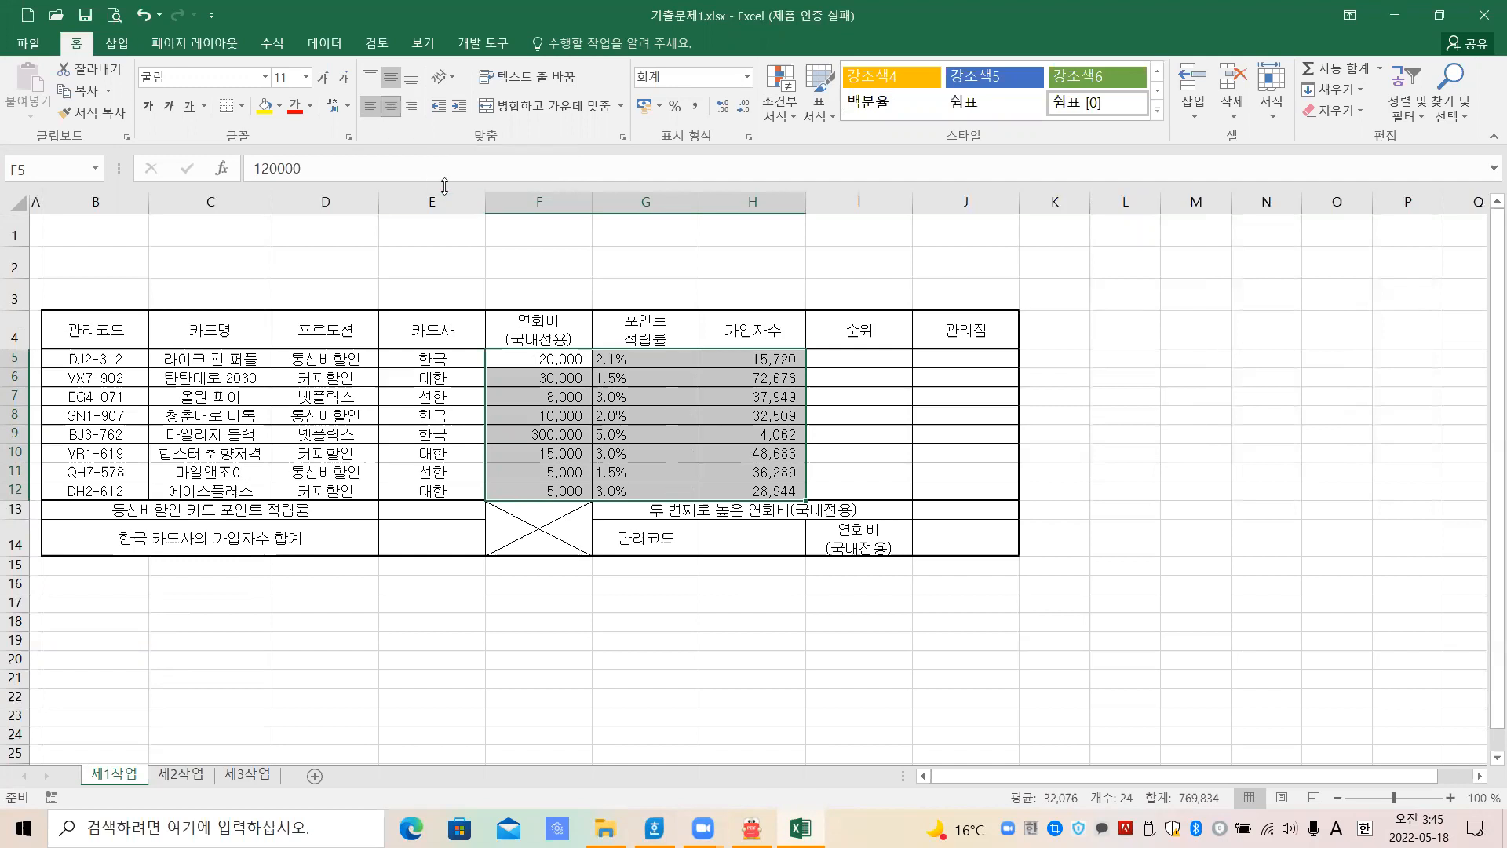
left_click(391, 106)
Set the number format of F5:F12 and H5:H12 to 일반
left_click_drag(534, 358, 556, 487)
left_click_drag(765, 359, 765, 491)
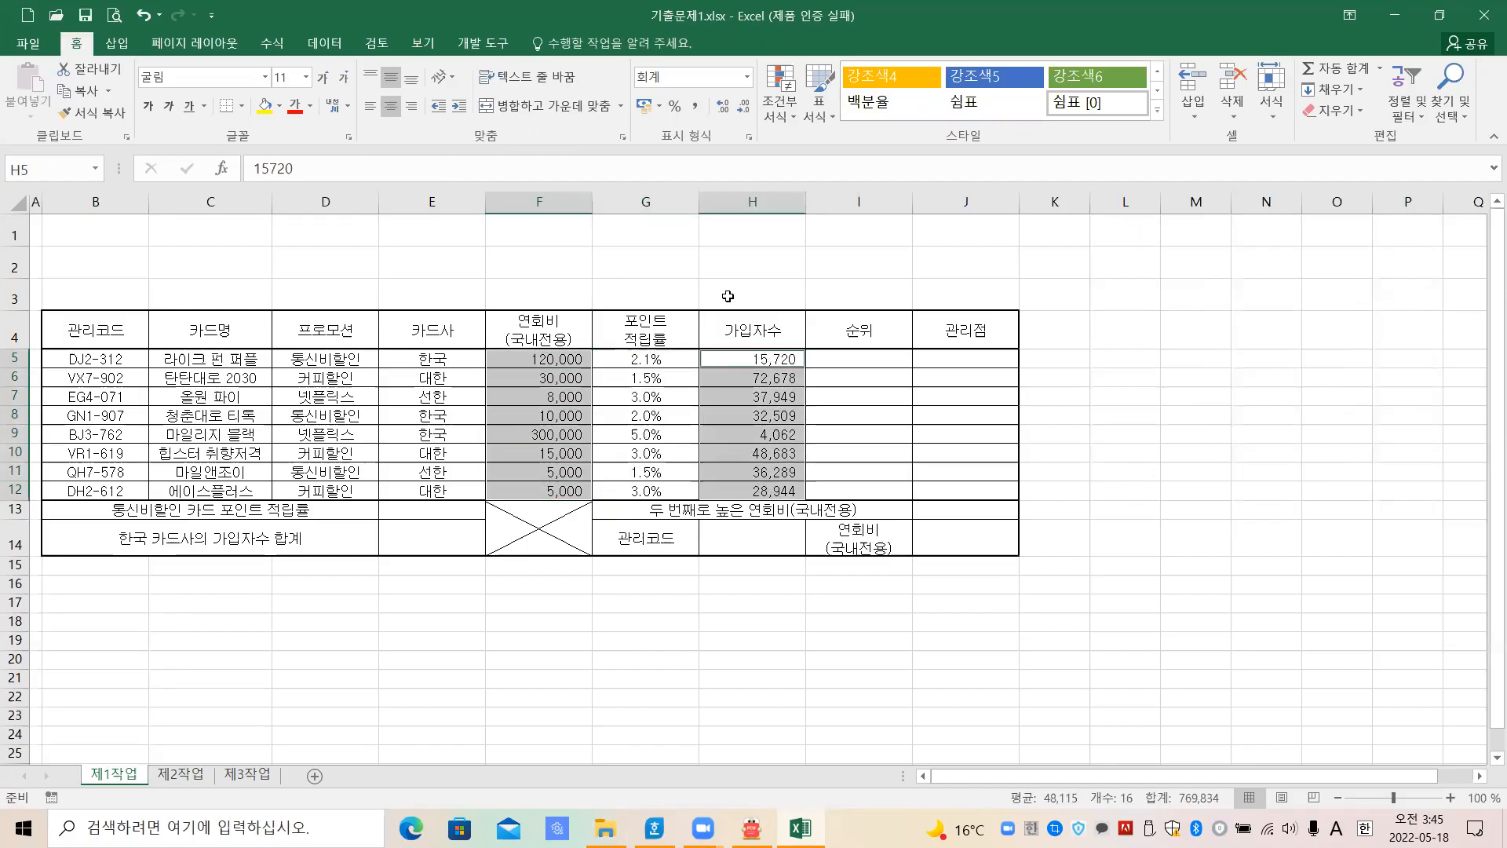
left_click(747, 84)
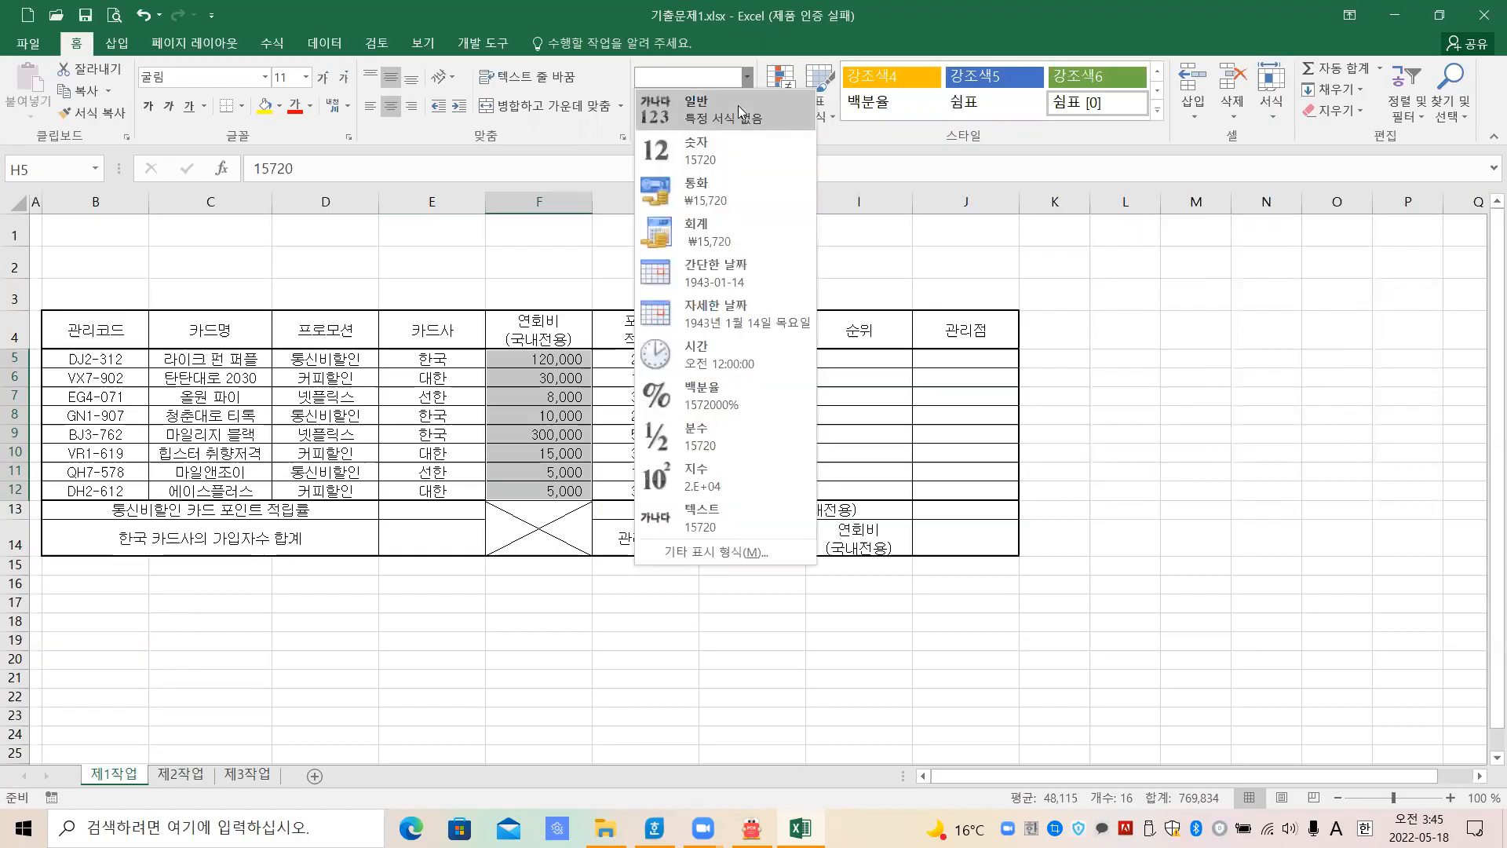
left_click(707, 114)
left_click(669, 389)
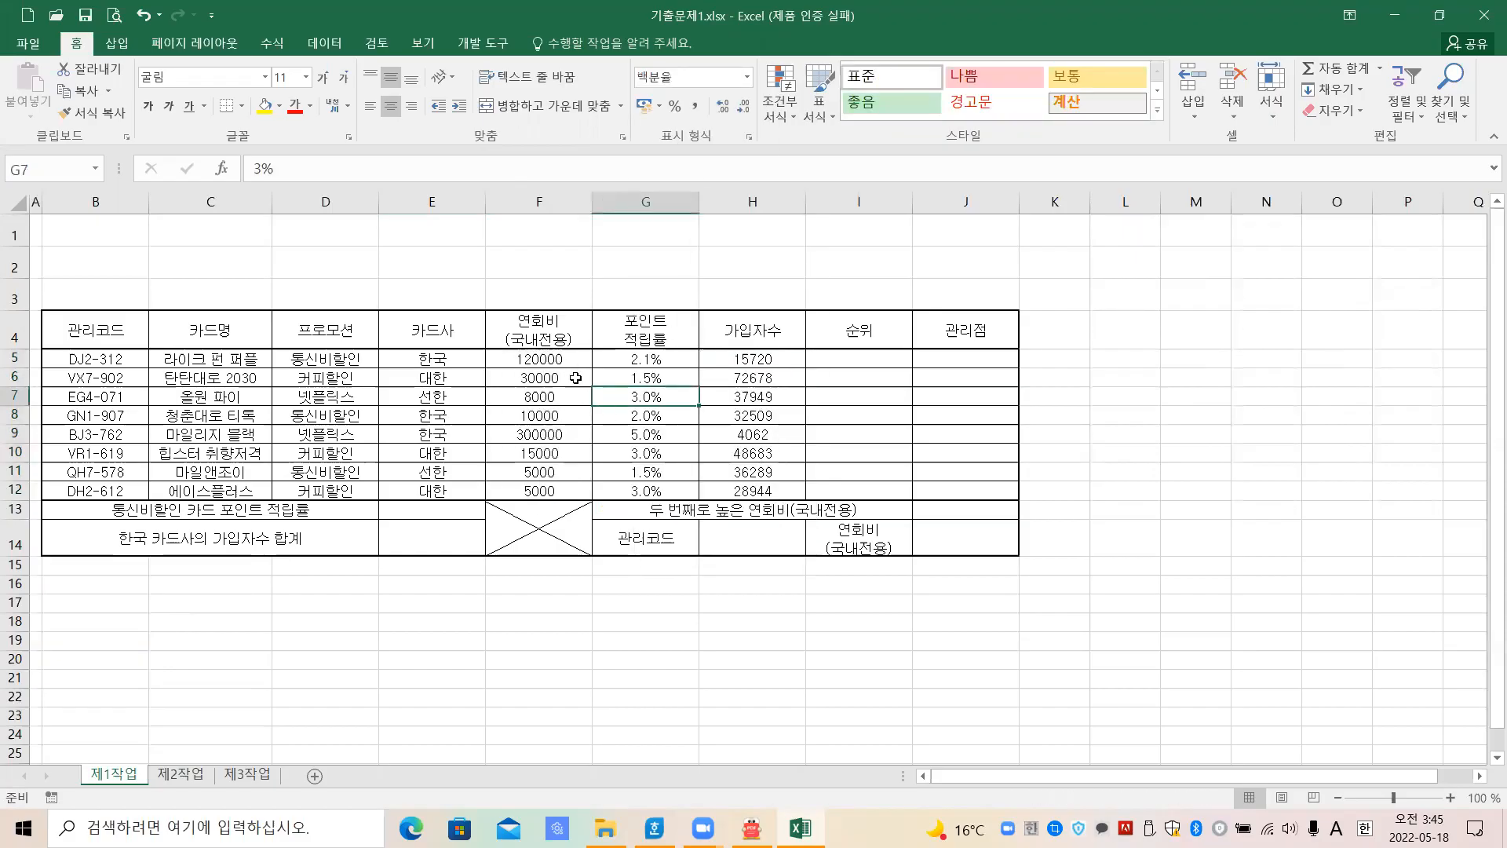
Right-align the values in F5:H12
left_click_drag(575, 358, 792, 490)
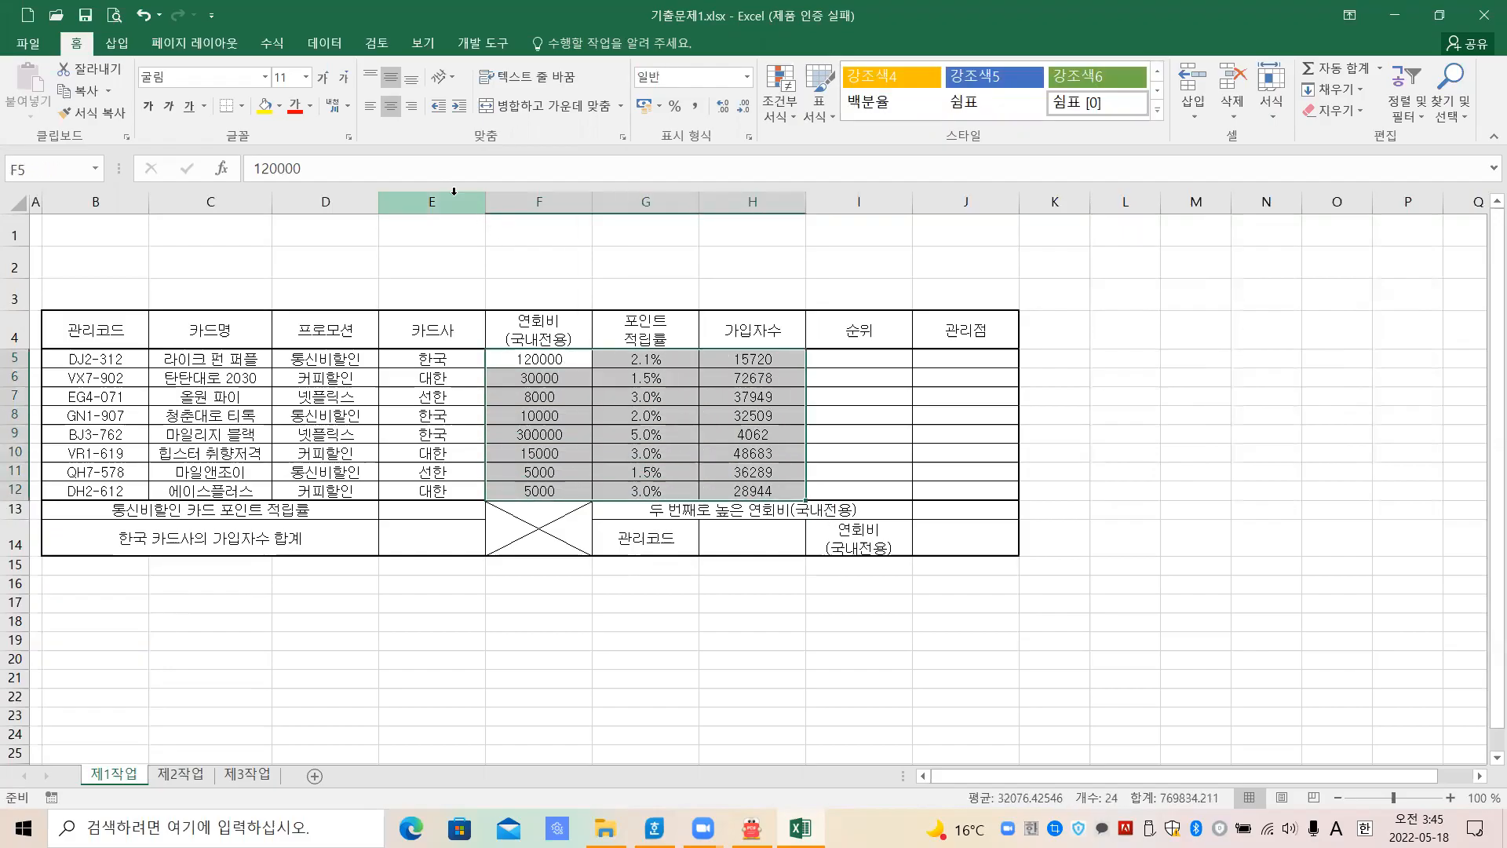
left_click(410, 105)
left_click(627, 412)
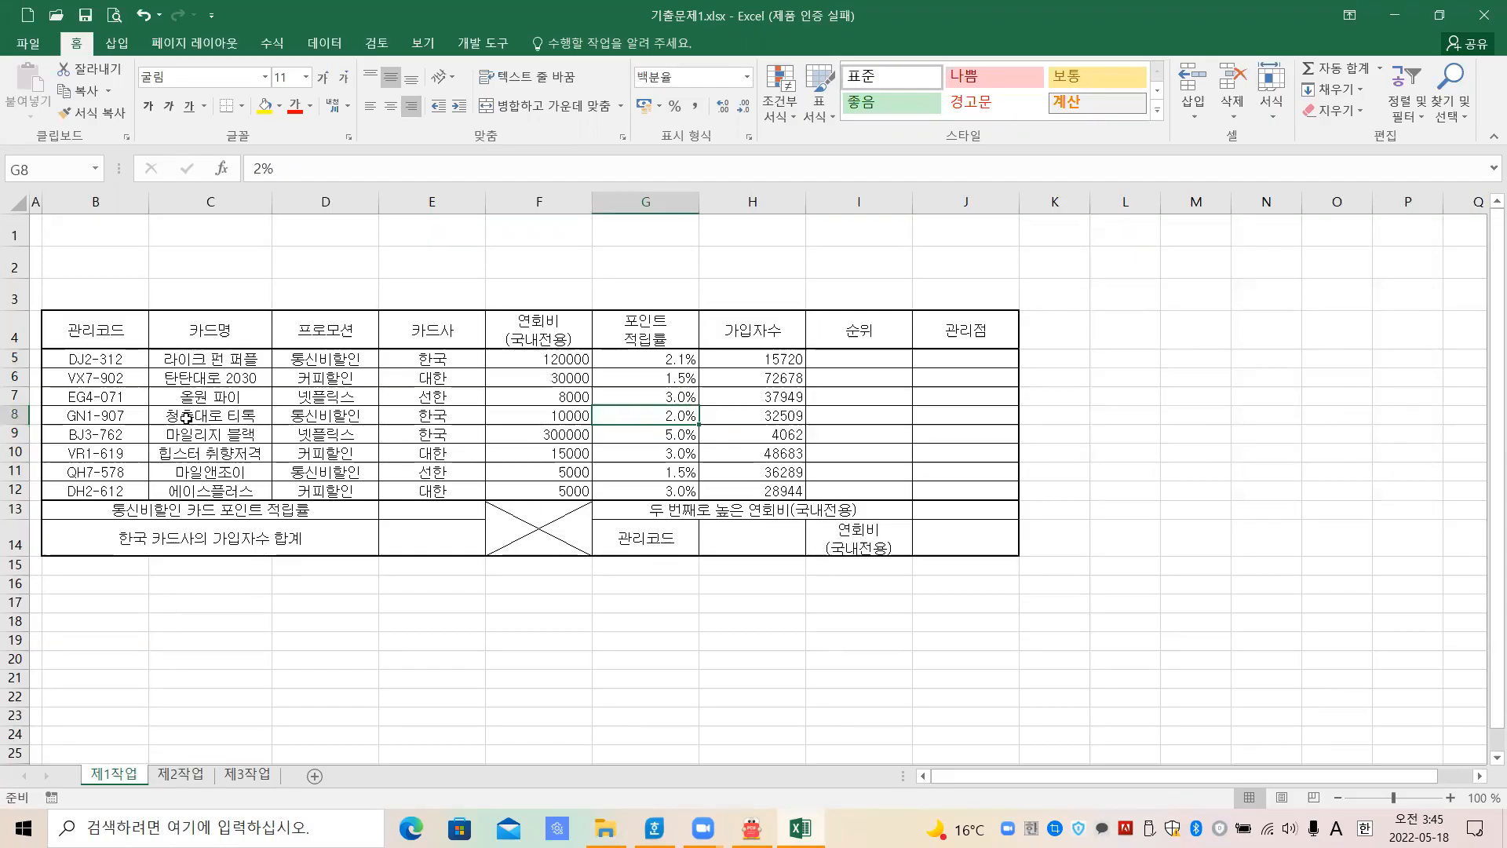
Left-align B4:E14, the headings in F4:J4, and the labels in G14 and I14
left_click_drag(104, 327, 402, 529)
left_click(370, 105)
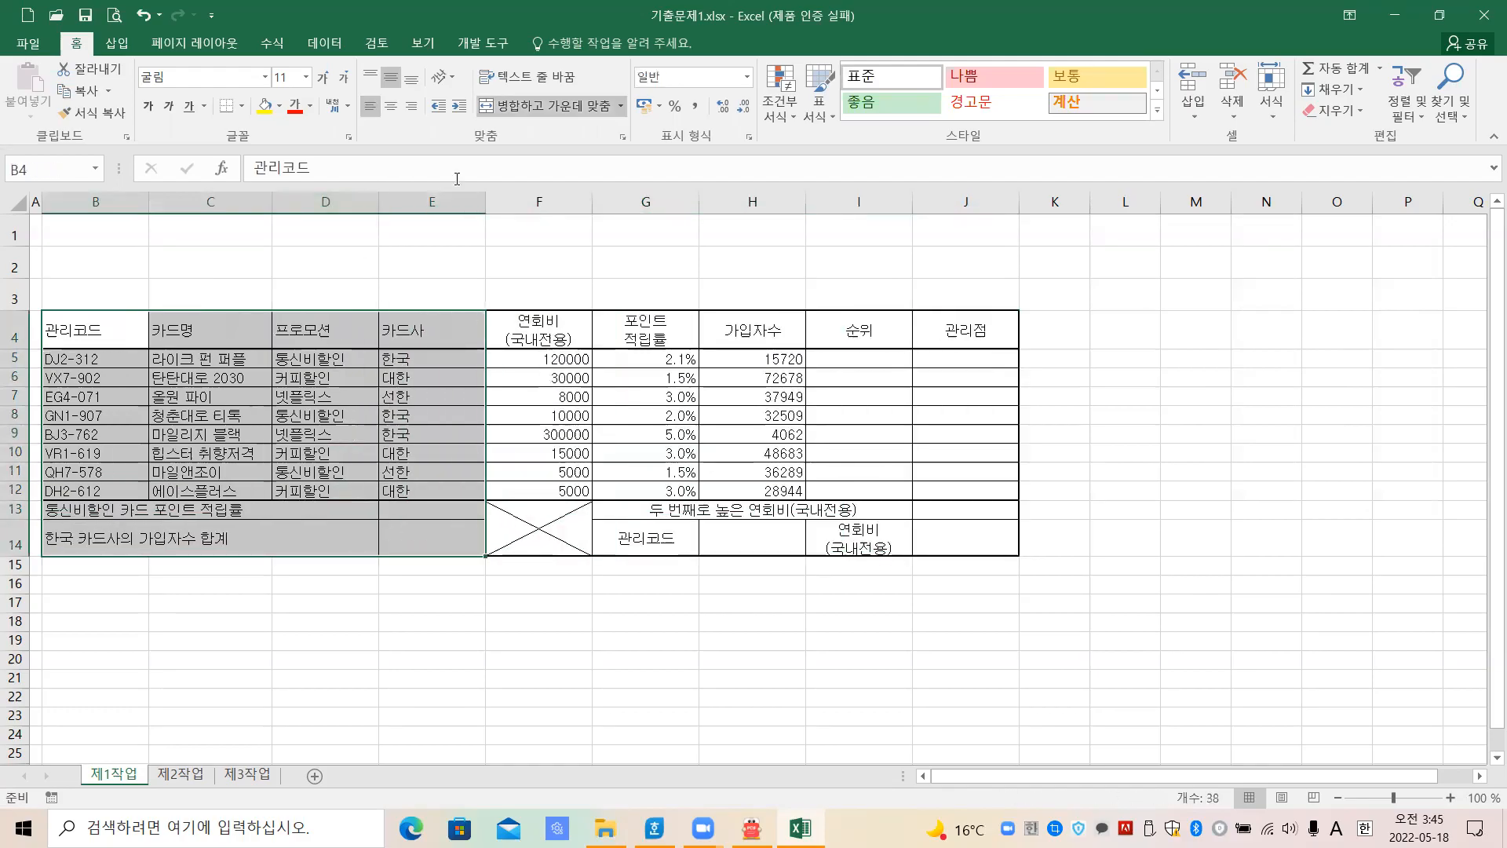
left_click_drag(565, 326, 953, 324)
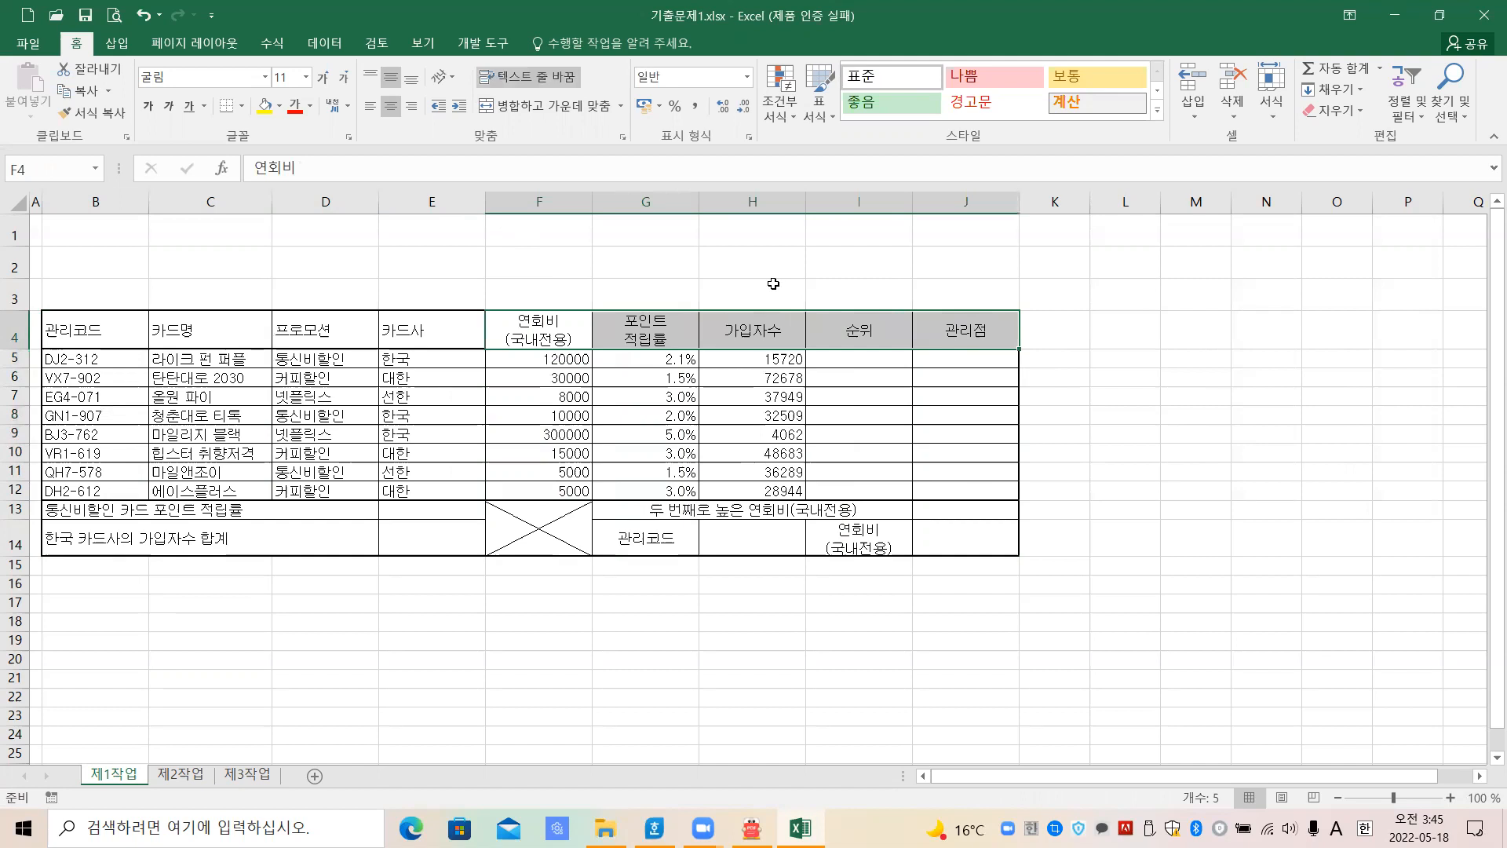
left_click(370, 105)
left_click(652, 537)
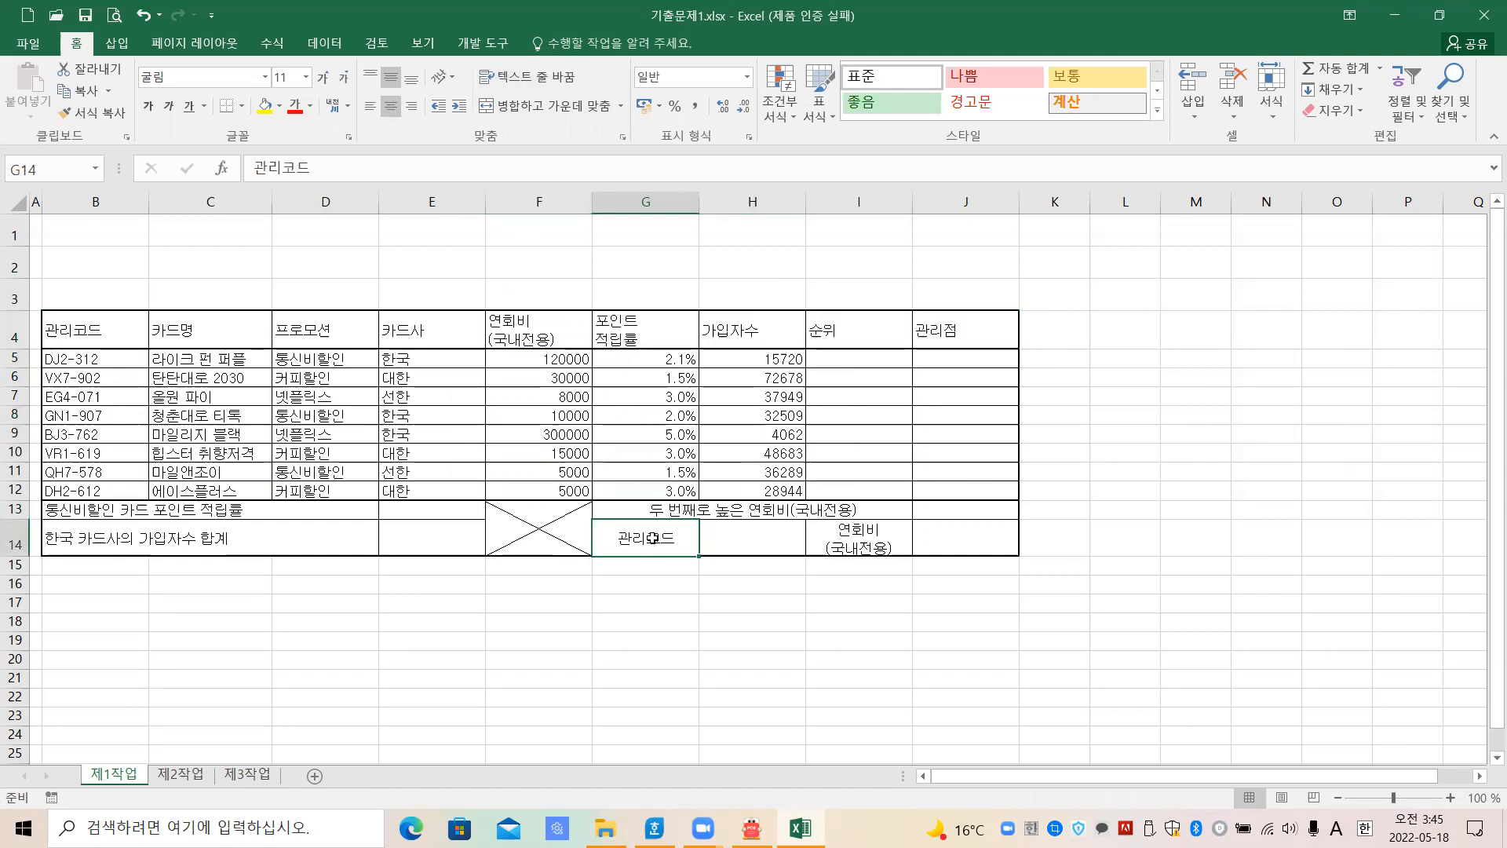
left_click(842, 540, "ctrl")
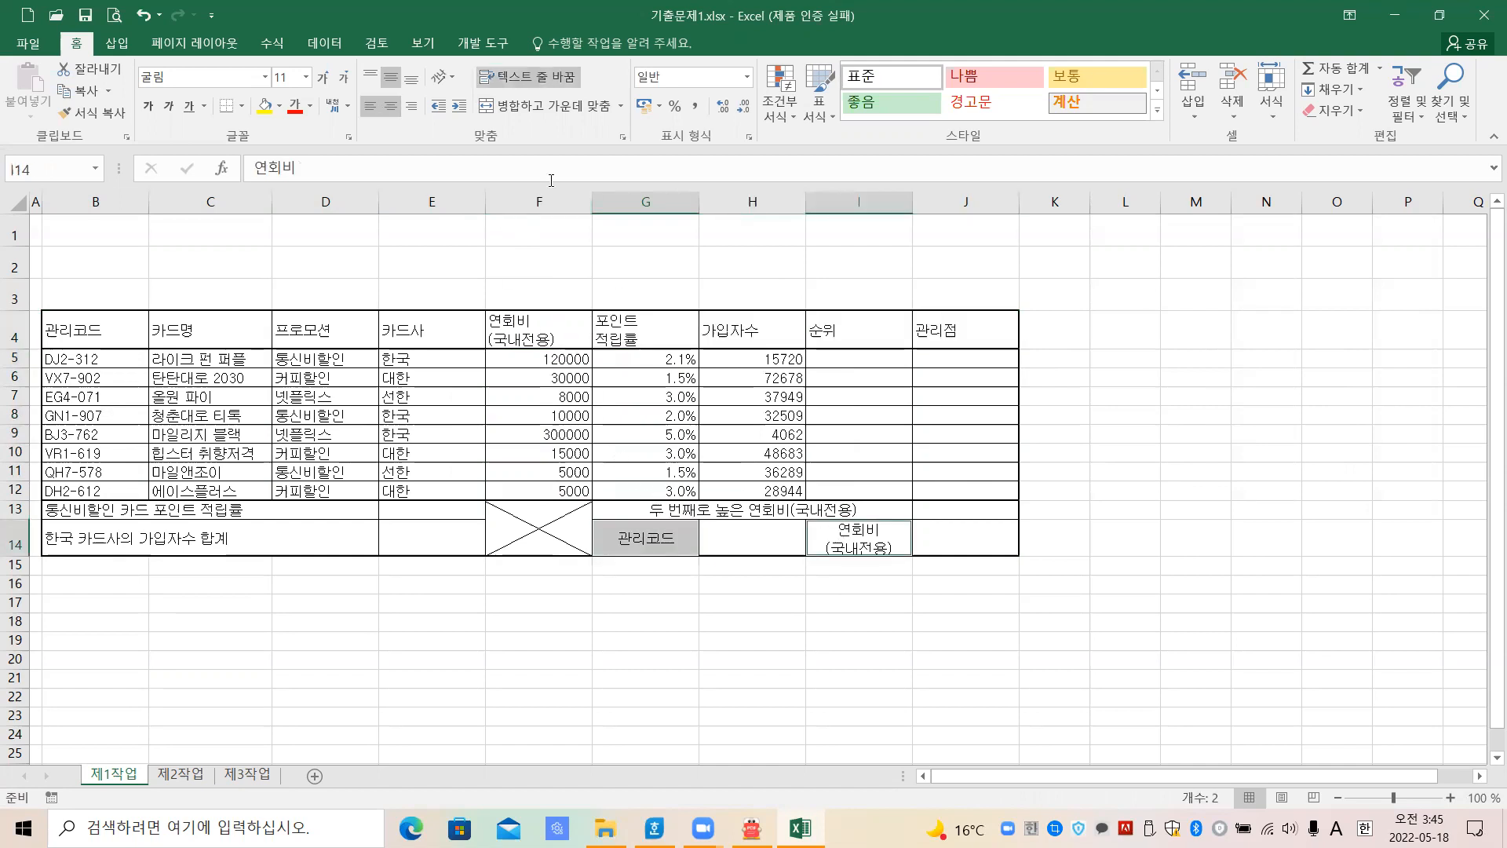
left_click(370, 106)
left_click(612, 637)
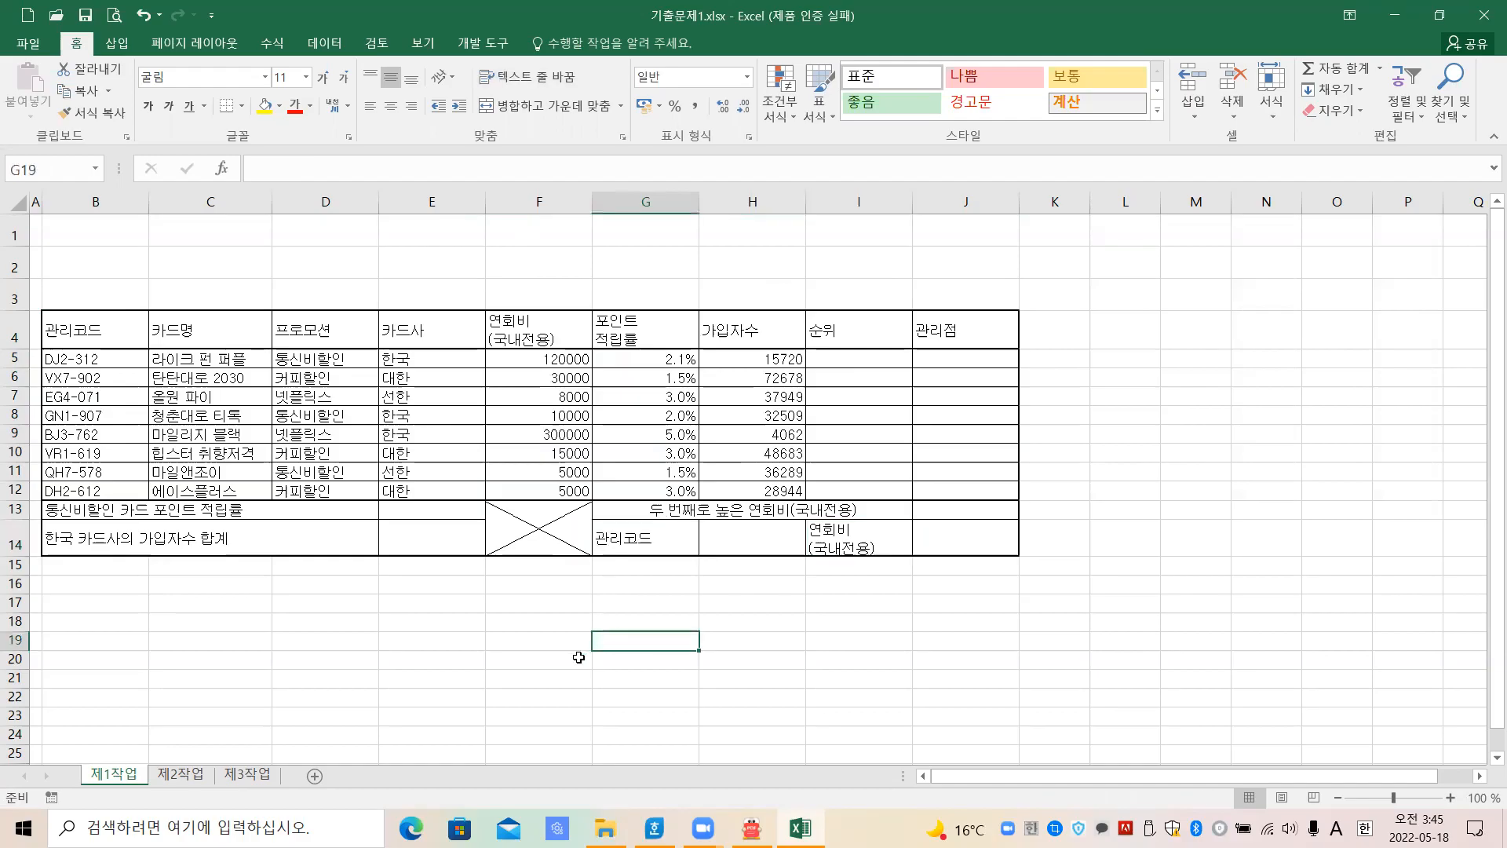
Switch to the 2020-ITQ엑셀 document in 한글 and check the number formats in the sample table's numeric columns
left_click_drag(567, 359, 563, 490)
left_click_drag(775, 360, 784, 501)
left_click(732, 606)
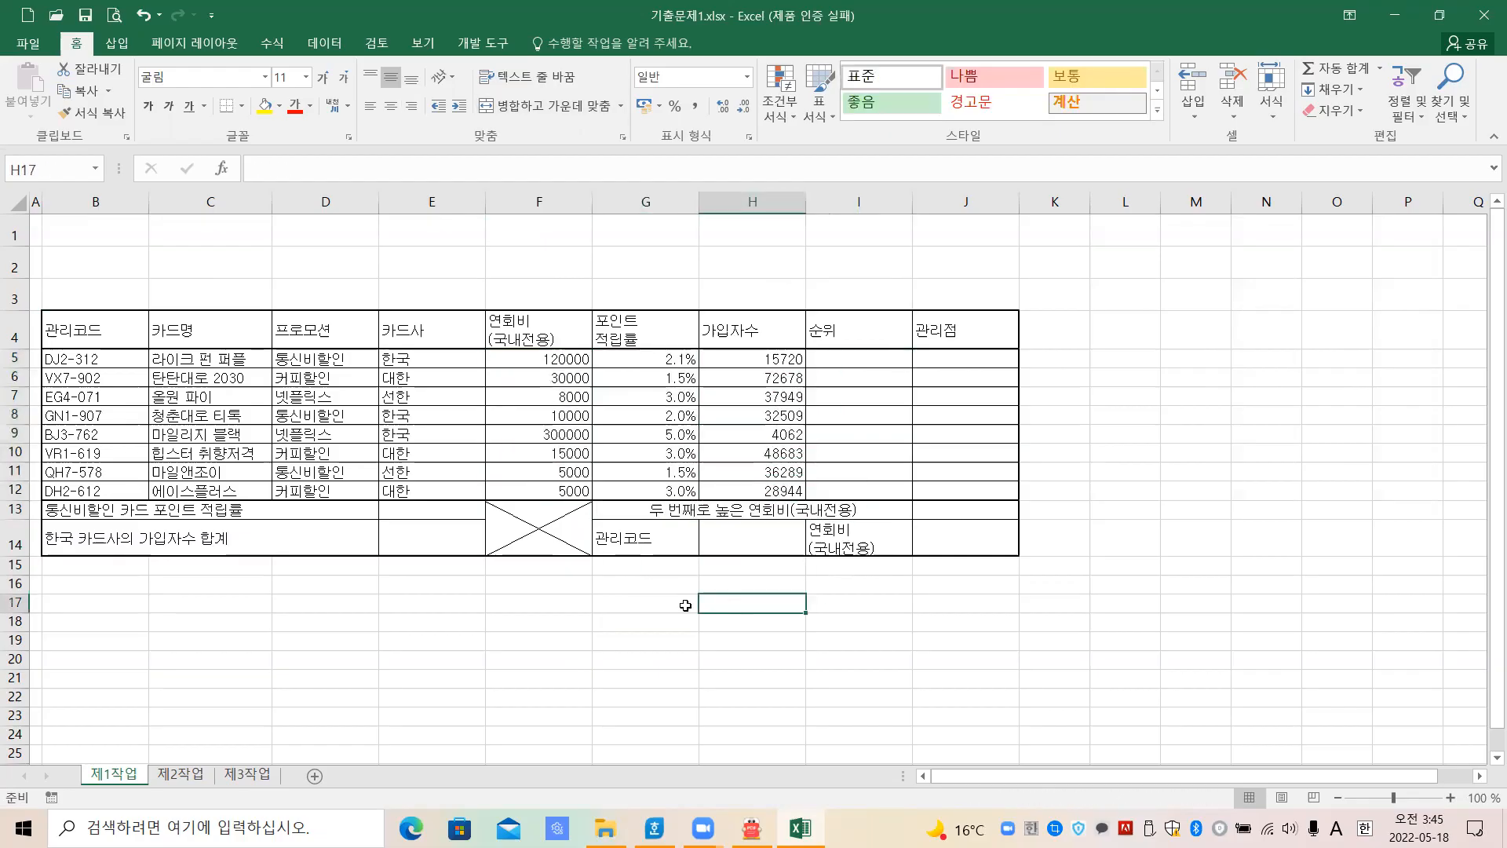
key("alt+Tab")
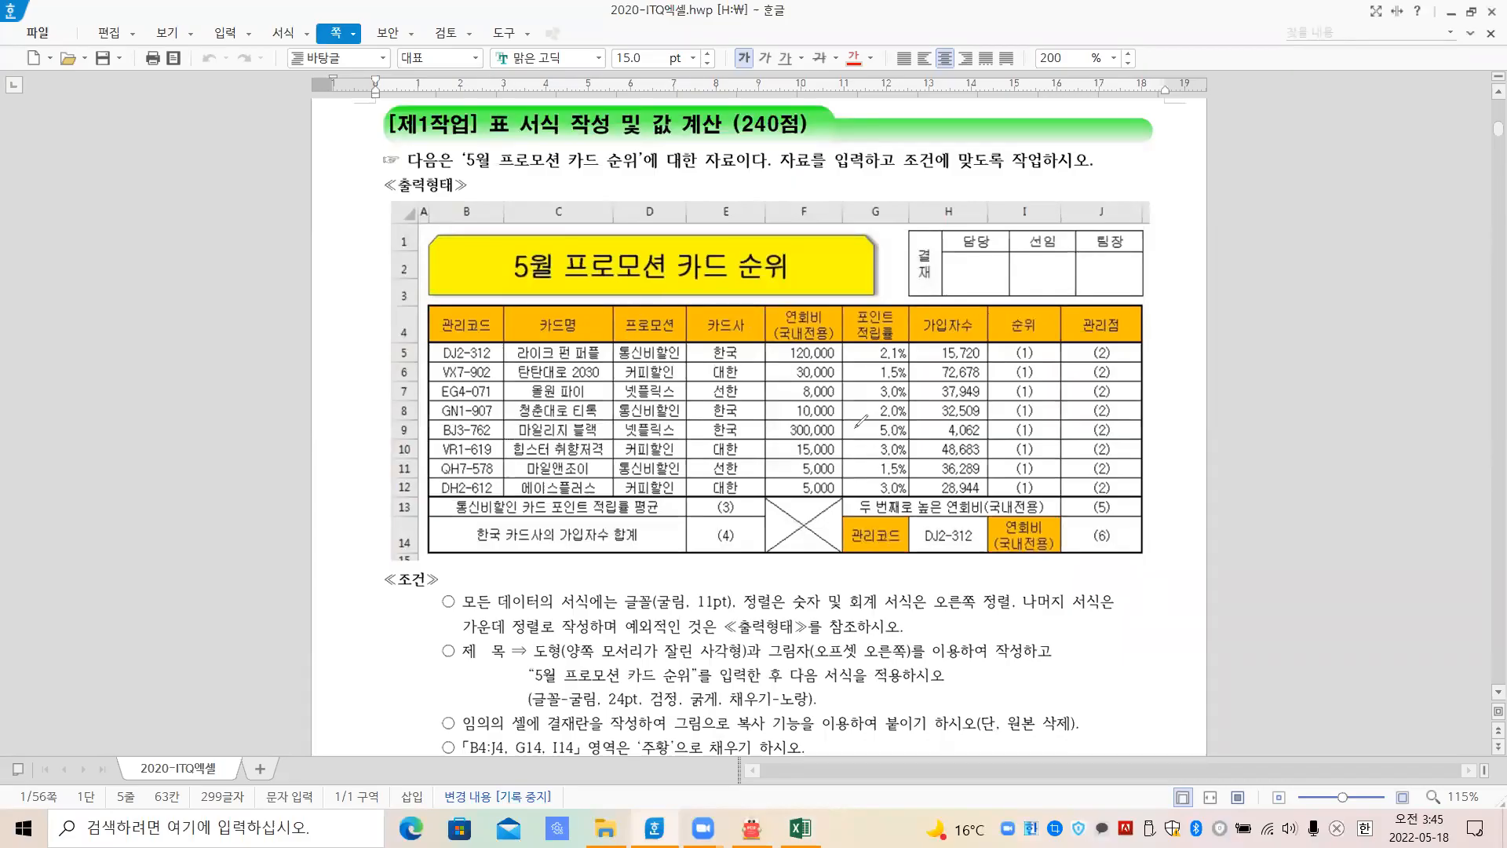
mouse_move(842, 474)
left_mouse_down()
mouse_move(812, 424)
mouse_move(923, 353)
mouse_move(954, 455)
mouse_move(930, 479)
left_mouse_up()
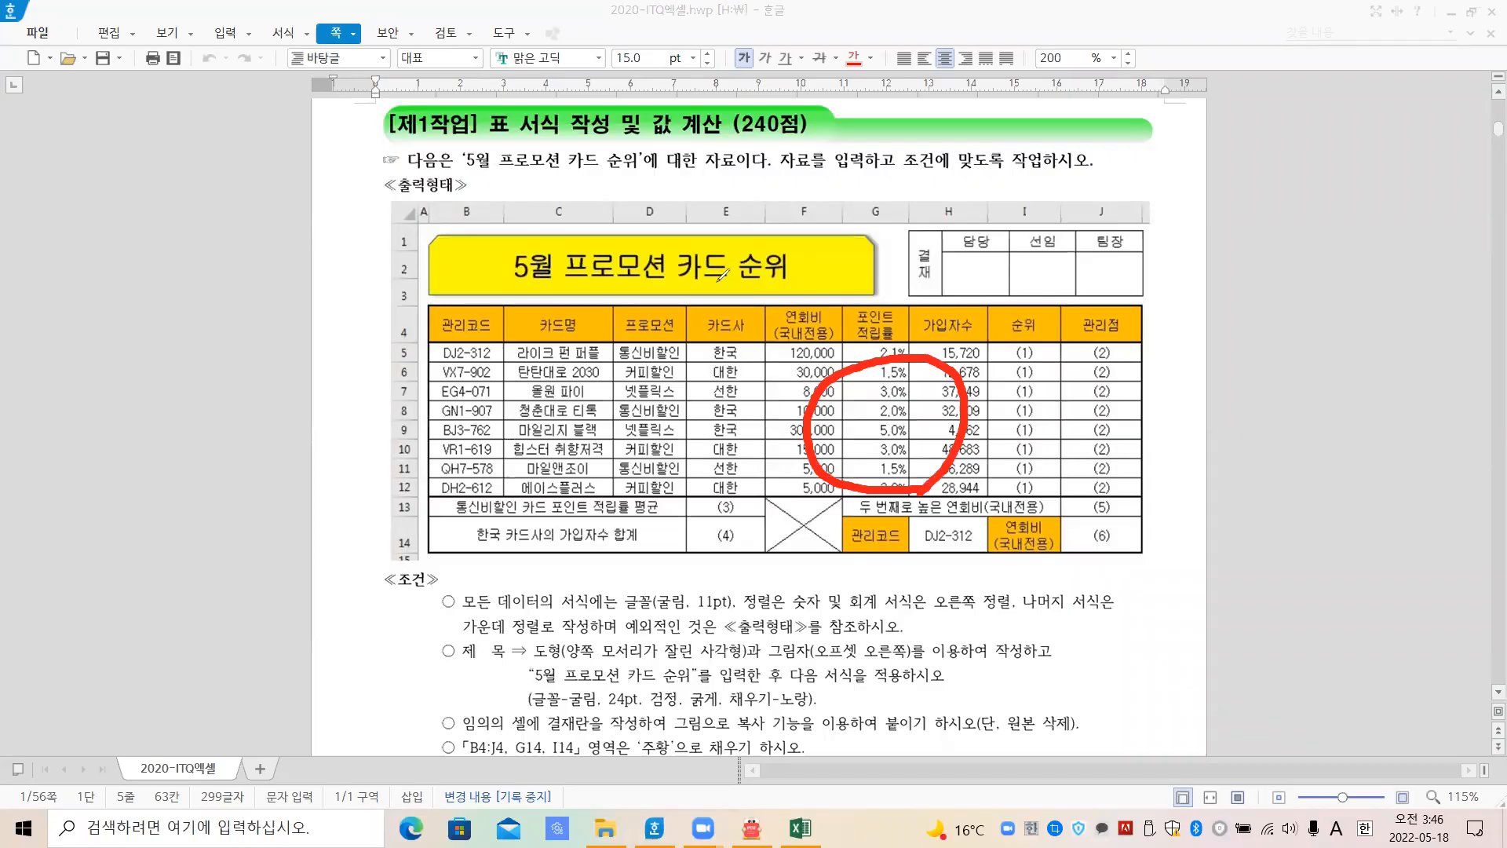
key("e")
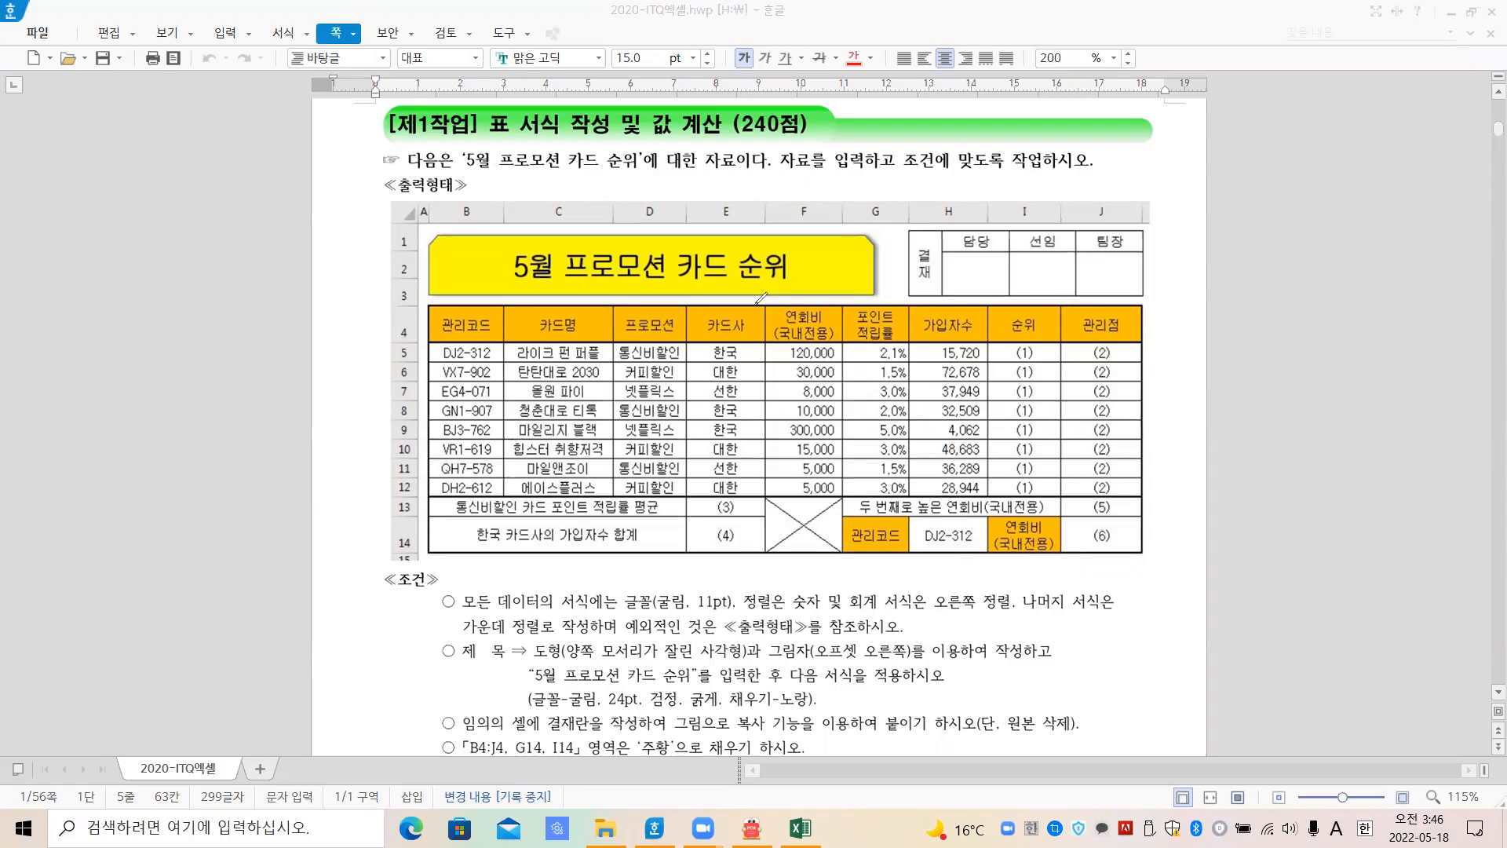
Switch back to Excel and center-align the whole table B4:J14 on 제1작업
left_click(800, 828)
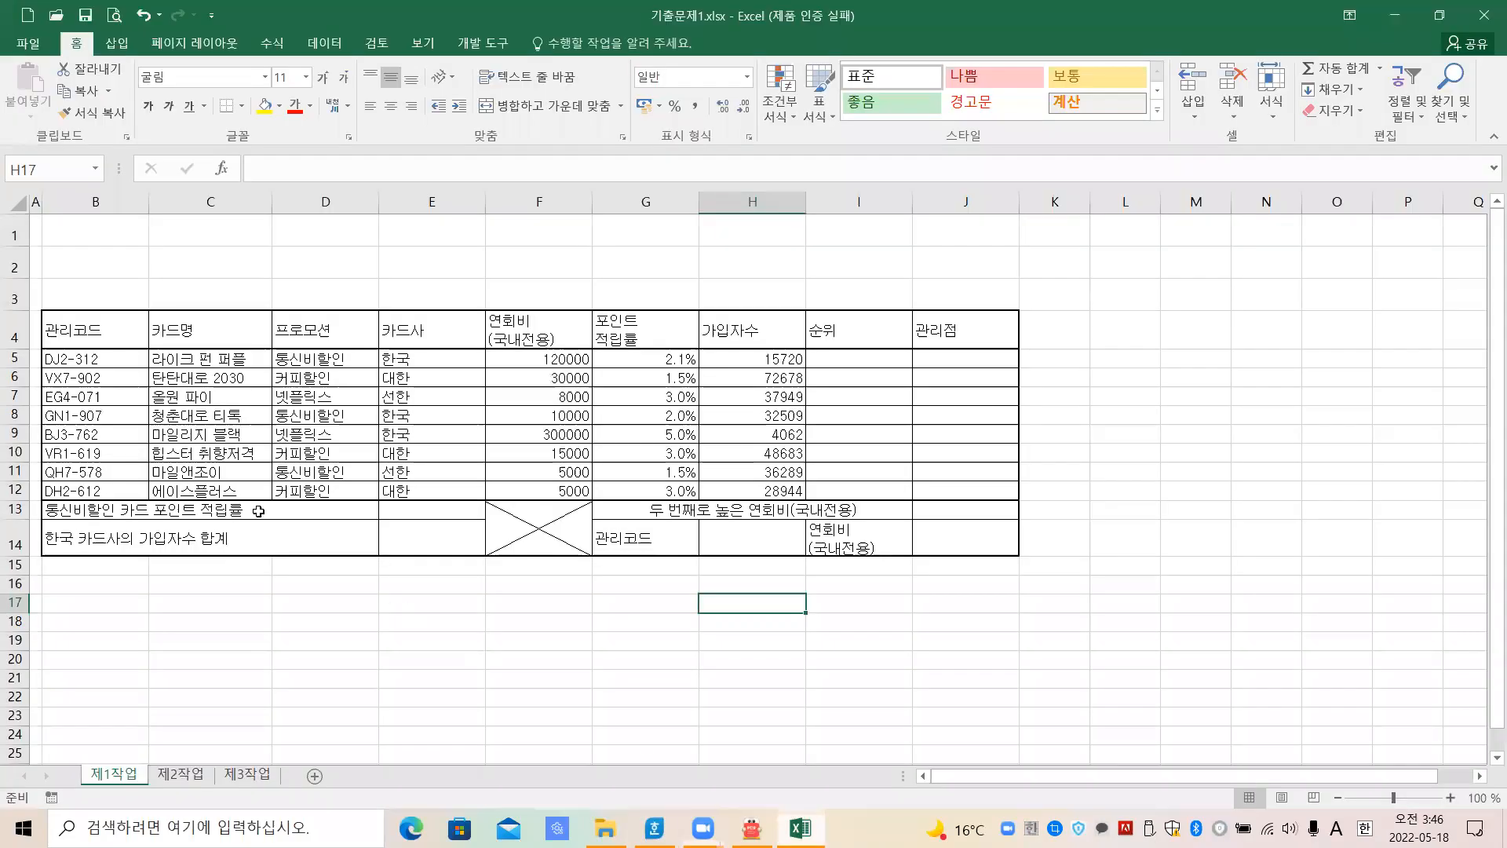
left_click_drag(98, 327, 933, 544)
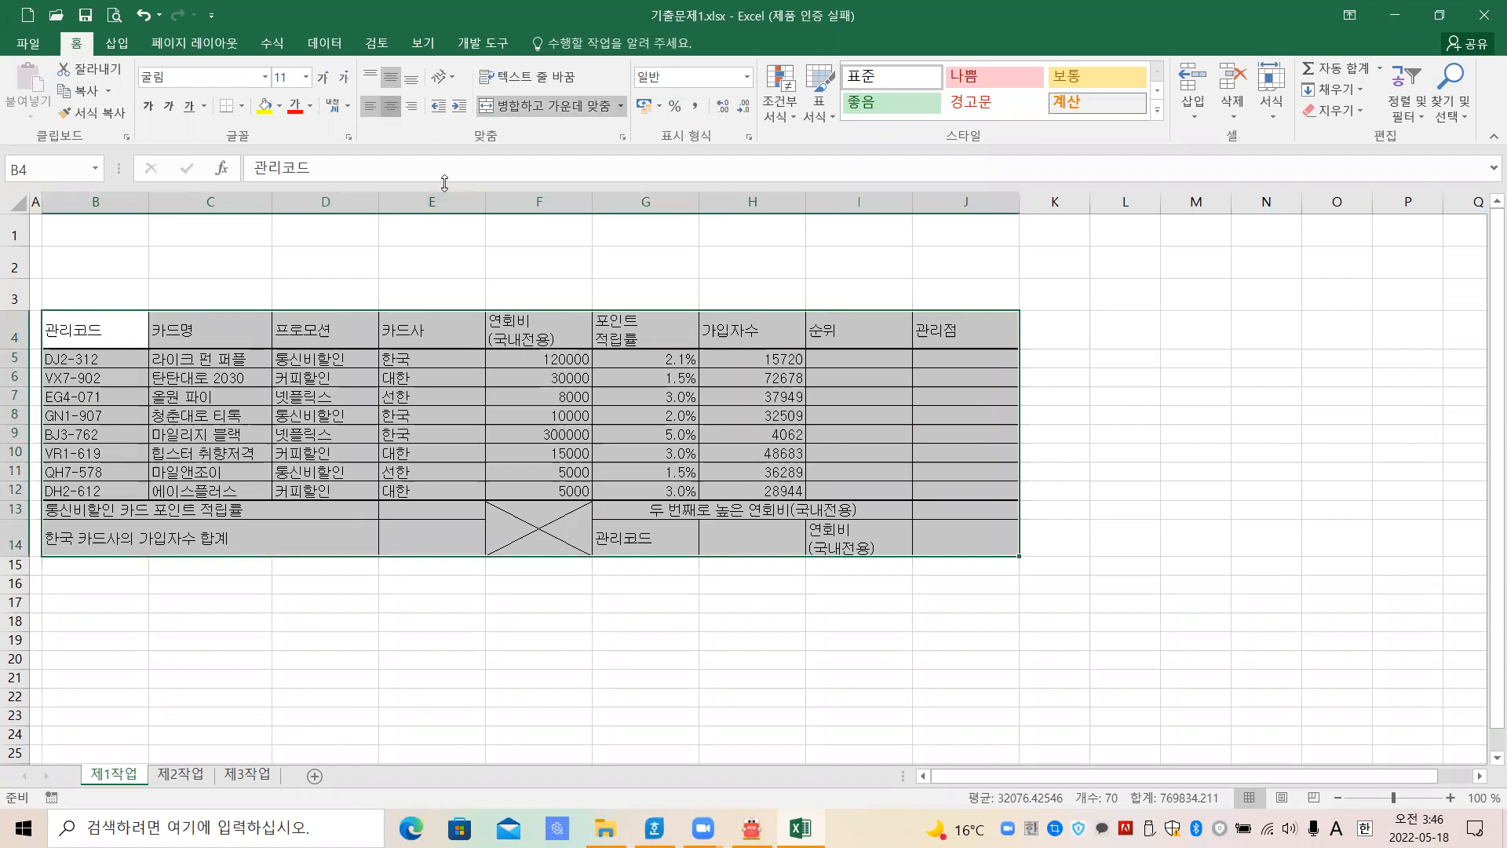
key("alt+h")
key("a")
key("c")
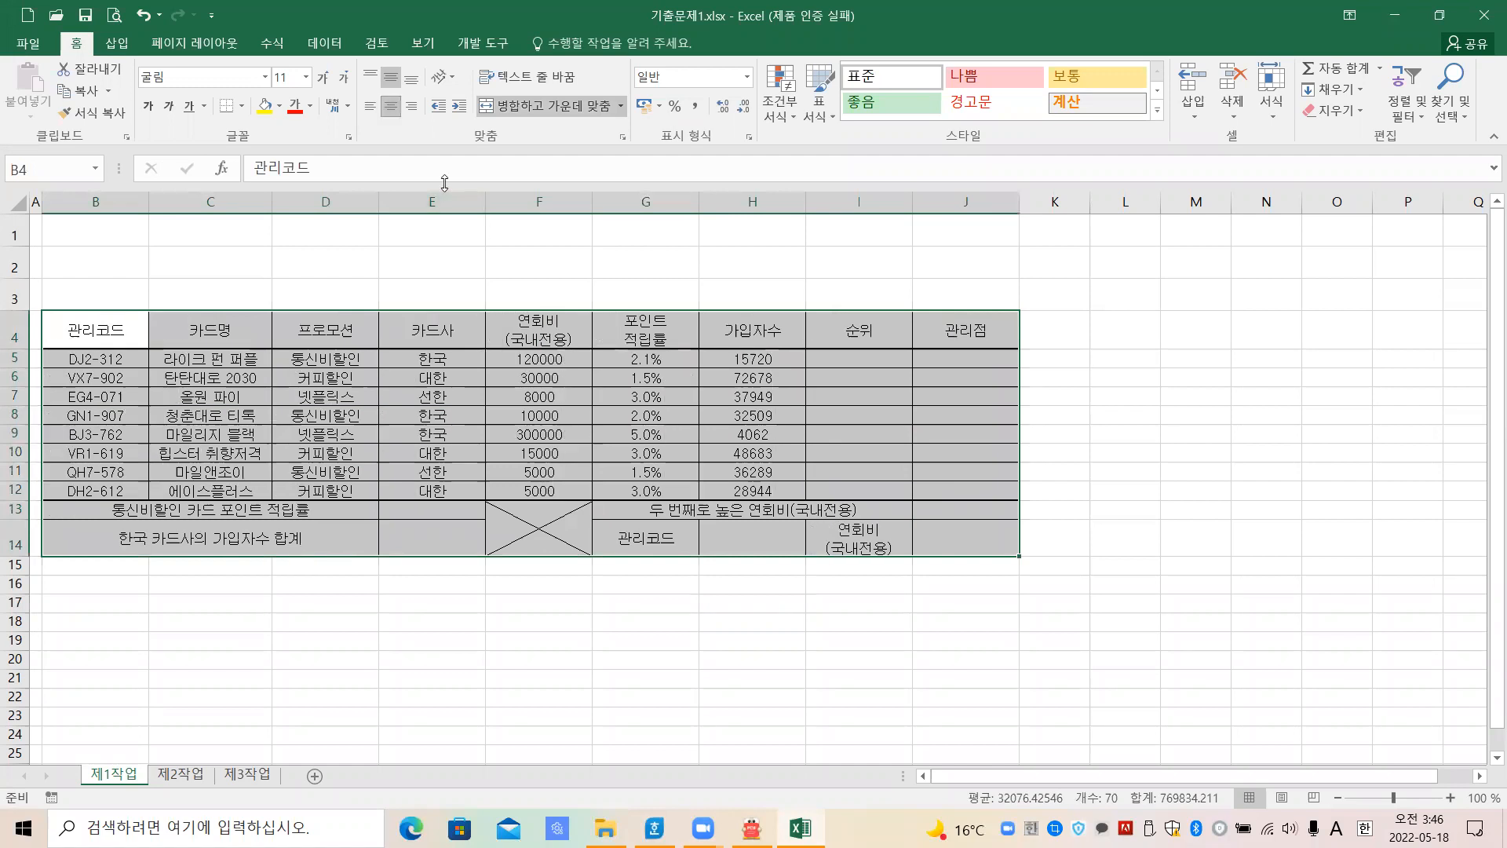
Right-align the numeric values in F5:H12, checking the sample table in the 한글 exam document
left_click(637, 471)
left_click_drag(532, 361, 748, 491)
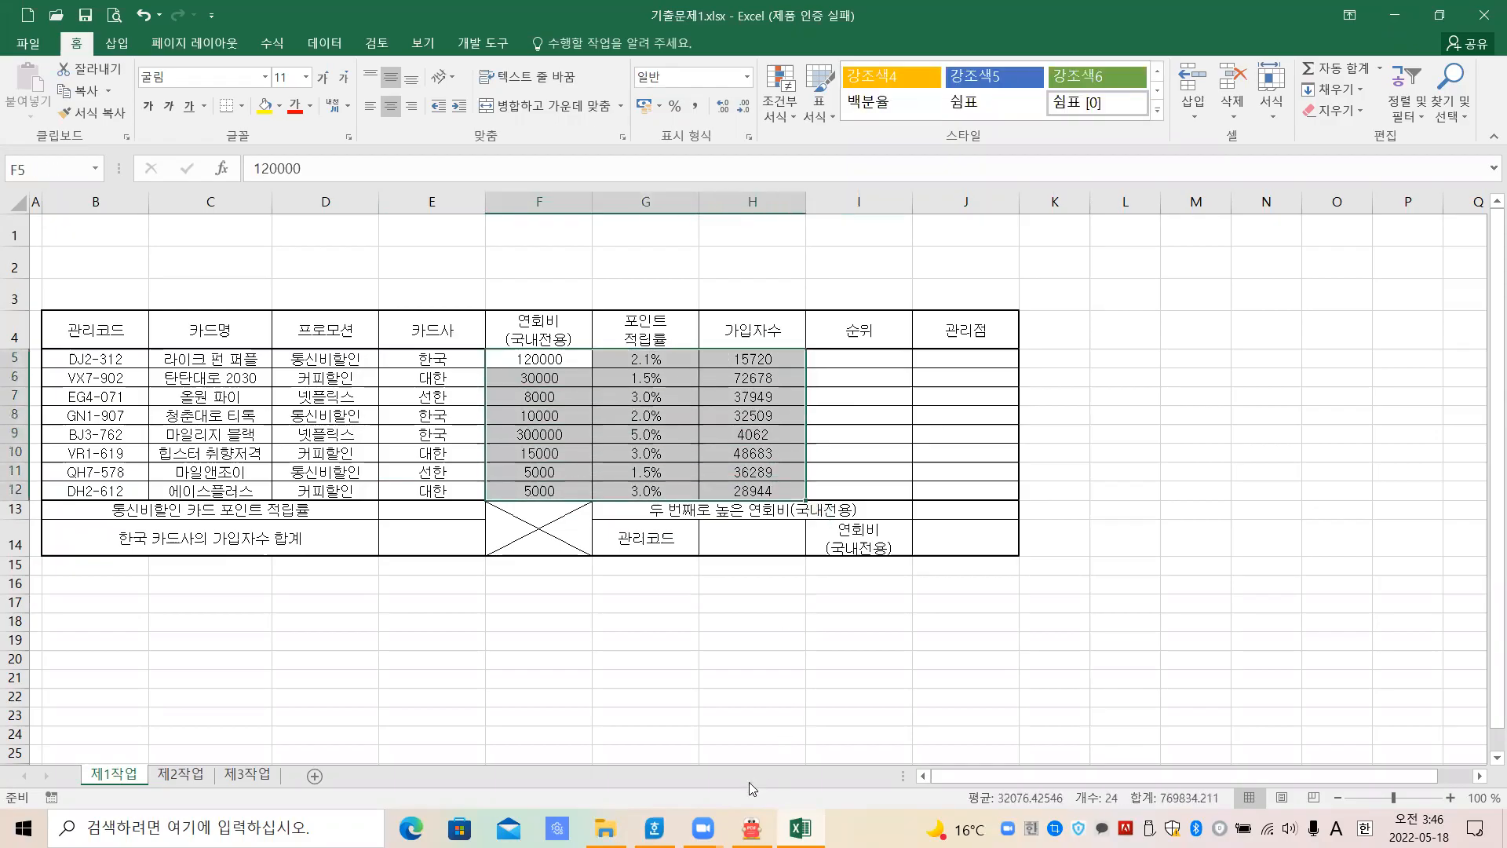
mouse_move(751, 828)
left_click(785, 789)
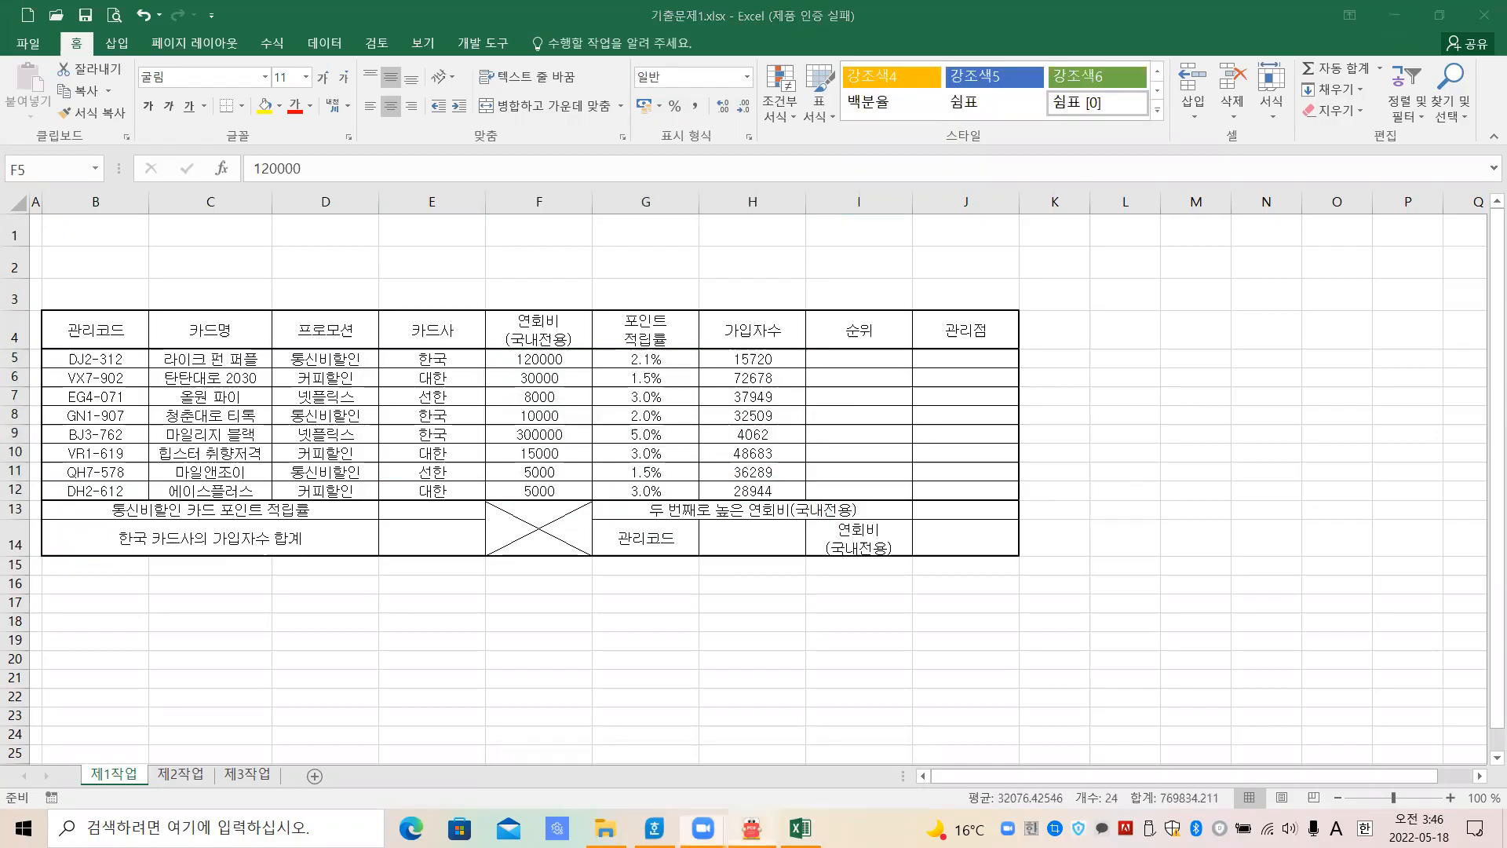
left_click(653, 828)
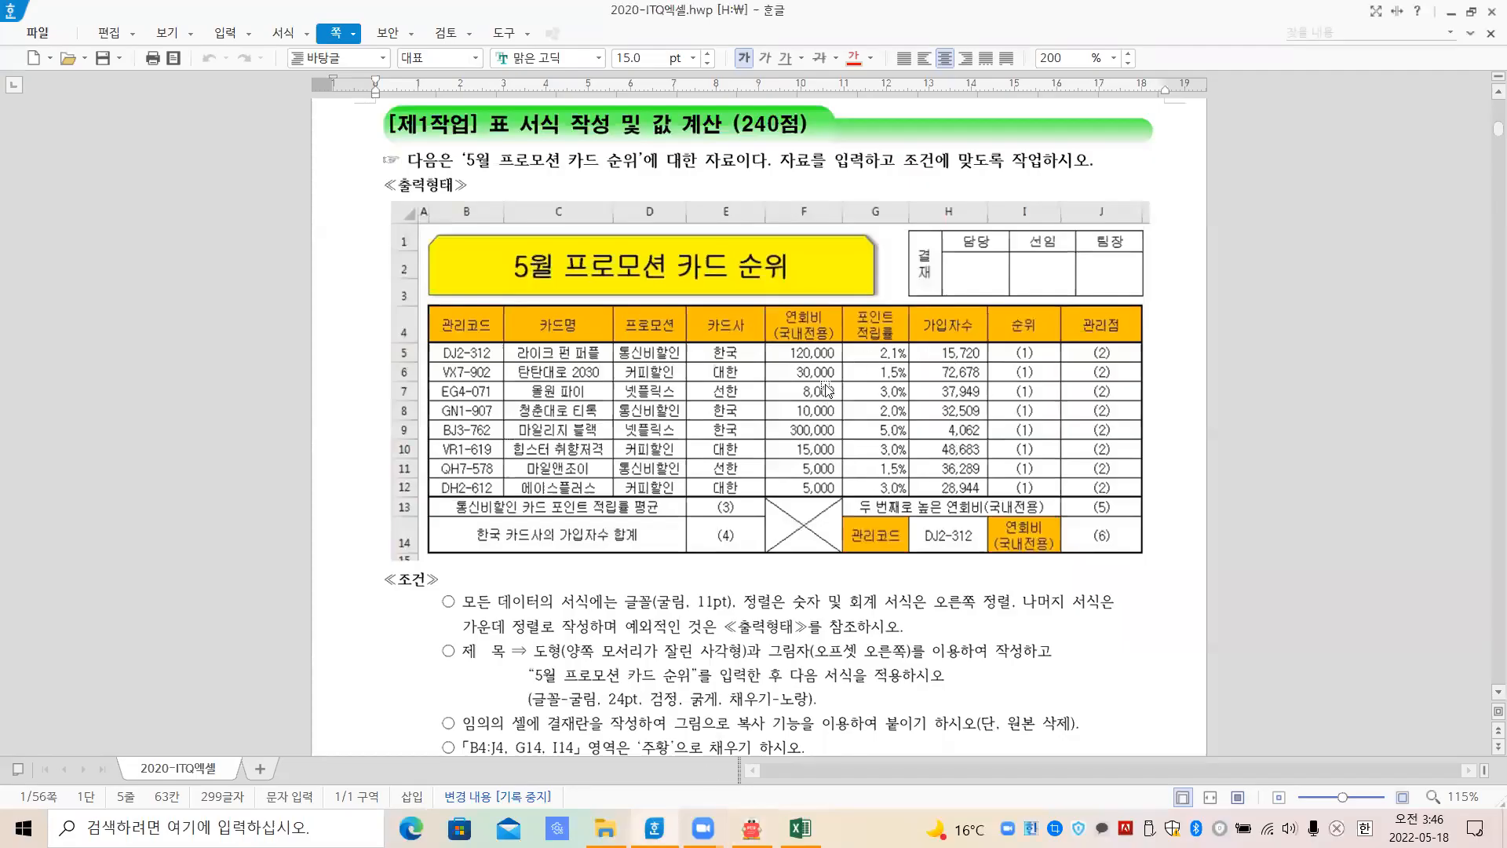
left_click(800, 828)
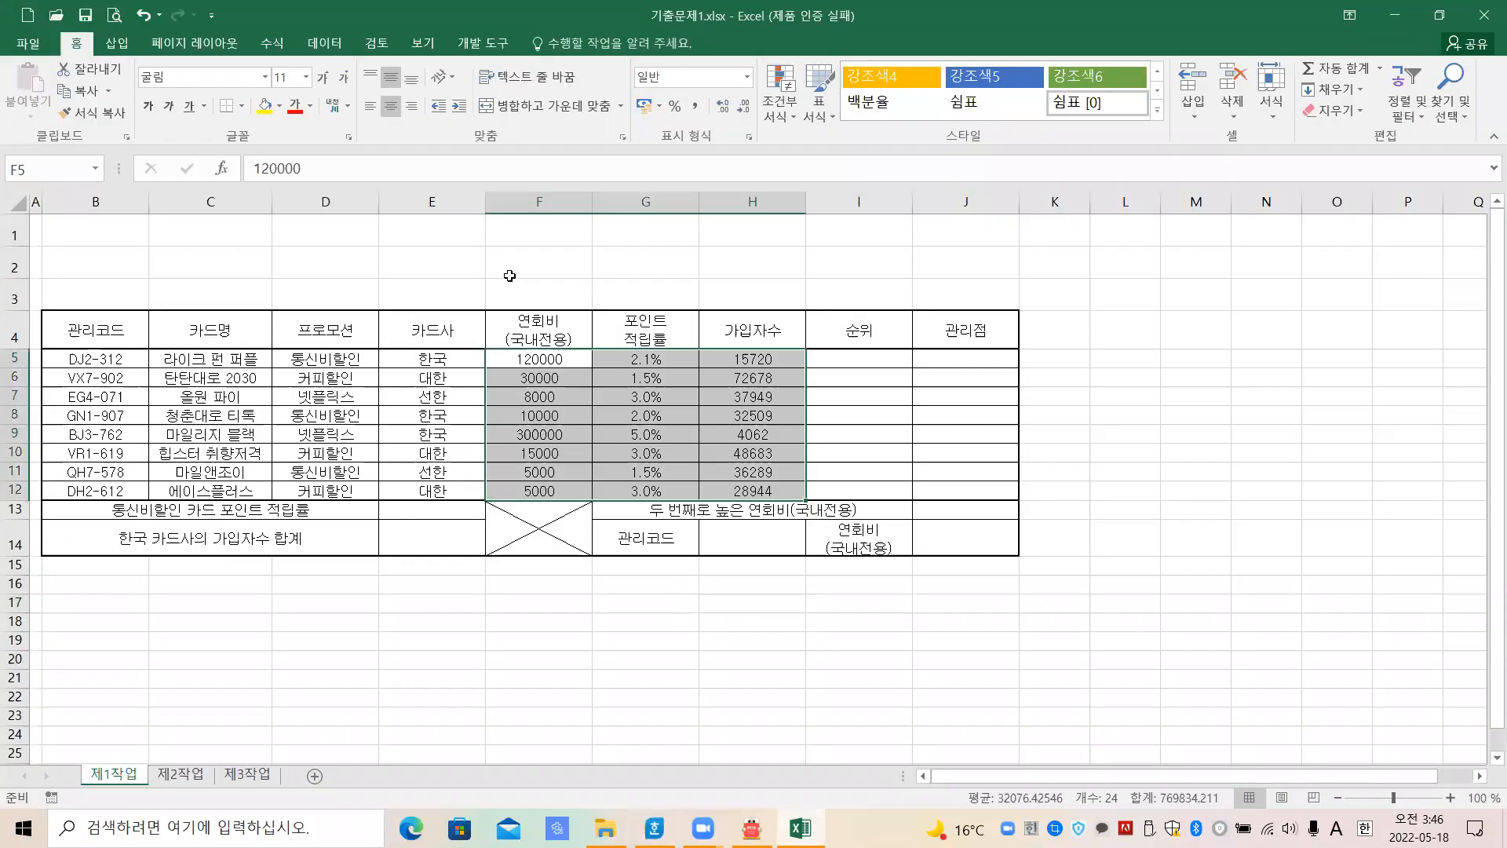
left_click(411, 105)
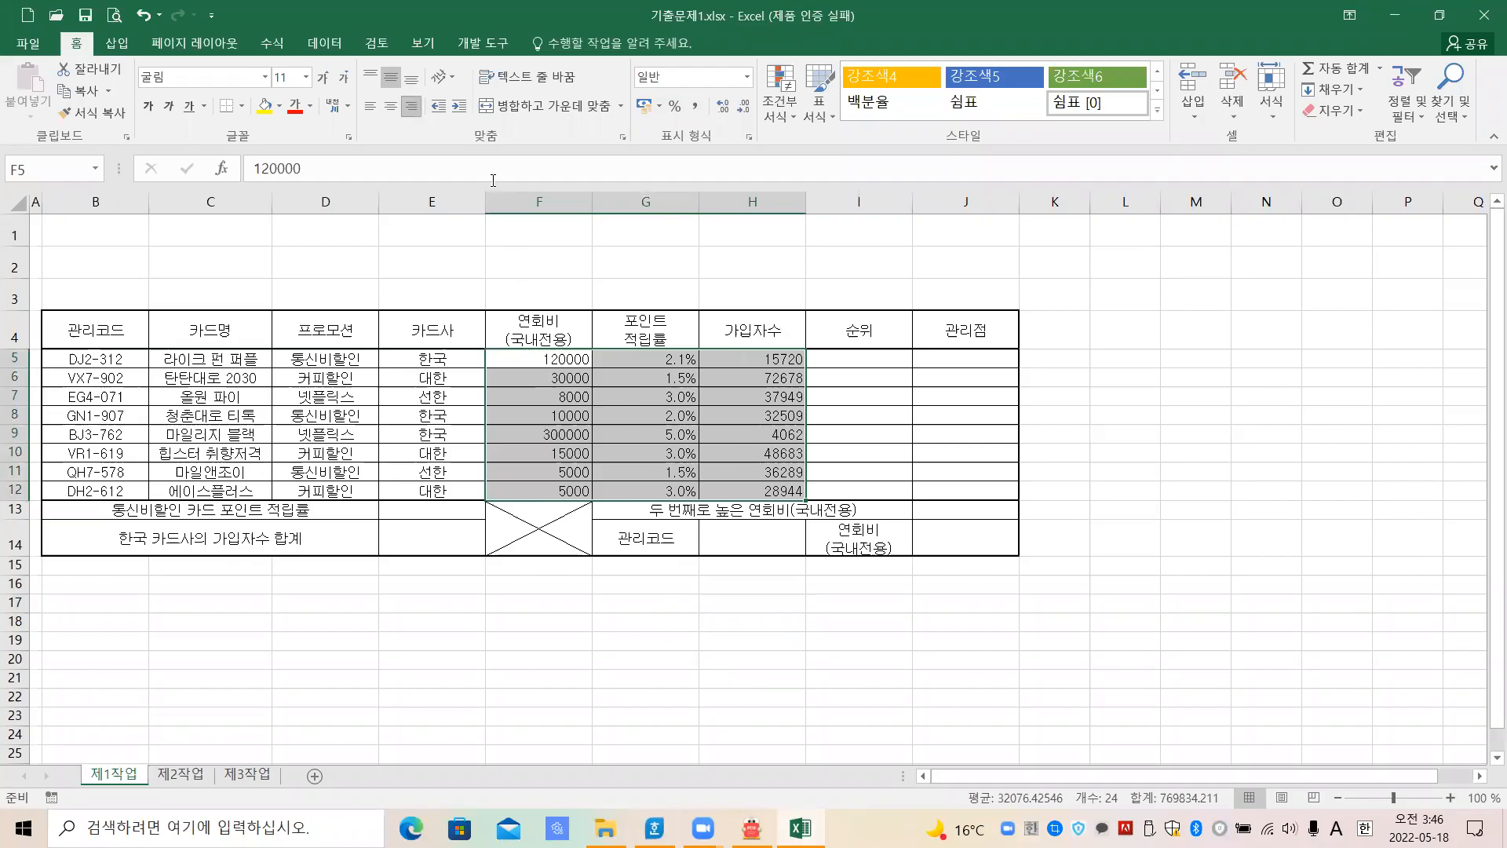
left_click(652, 640)
Apply the comma style (쉼표 스타일) to the 연회비 values in F5:F12 and the 가입자수 values in H5:H12
left_click_drag(561, 364, 558, 485)
left_click_drag(760, 359, 771, 490)
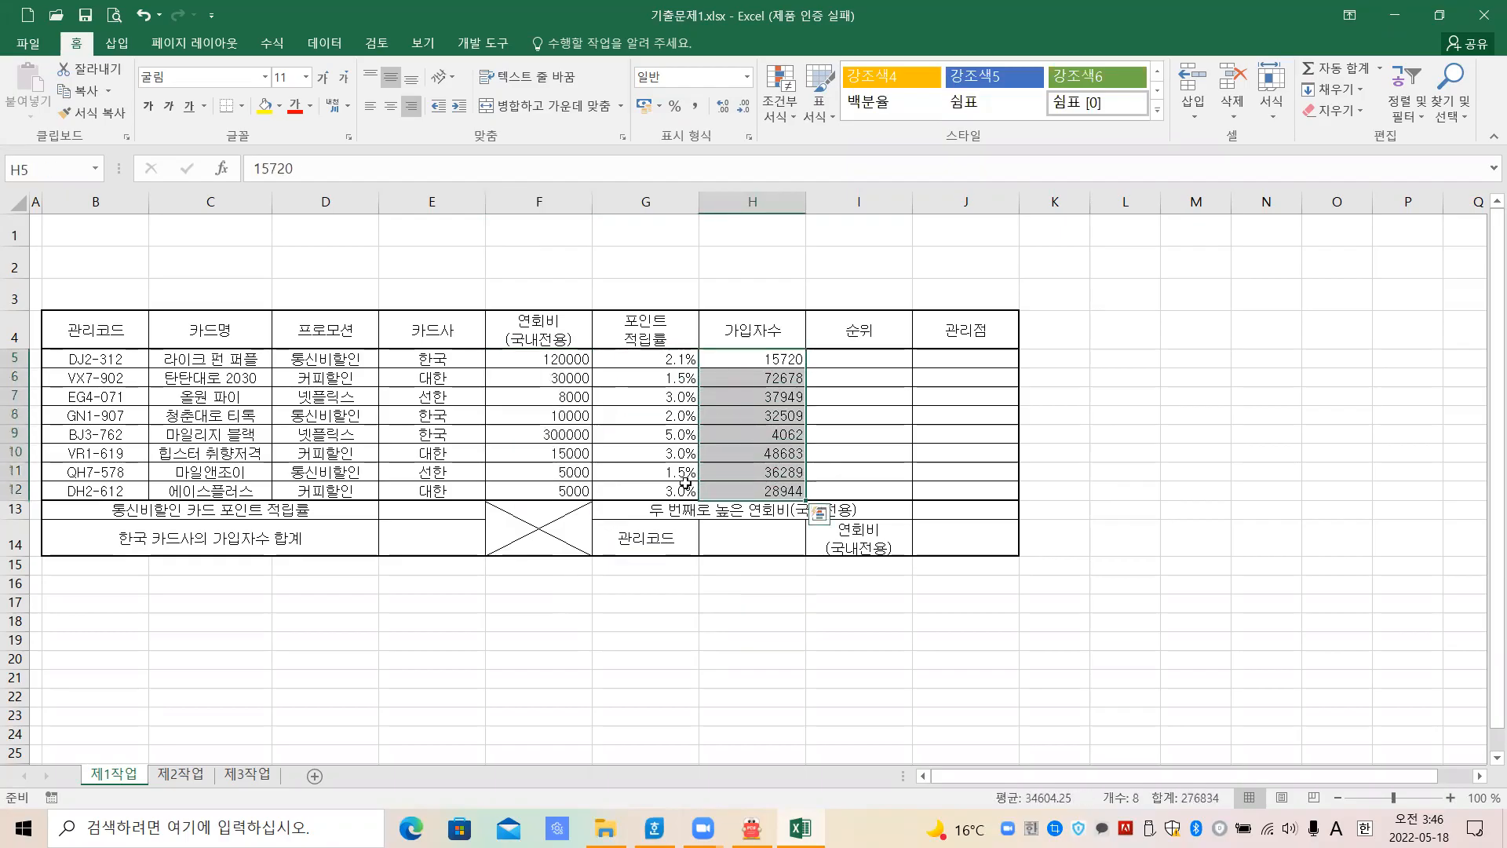
left_click_drag(559, 359, 561, 495)
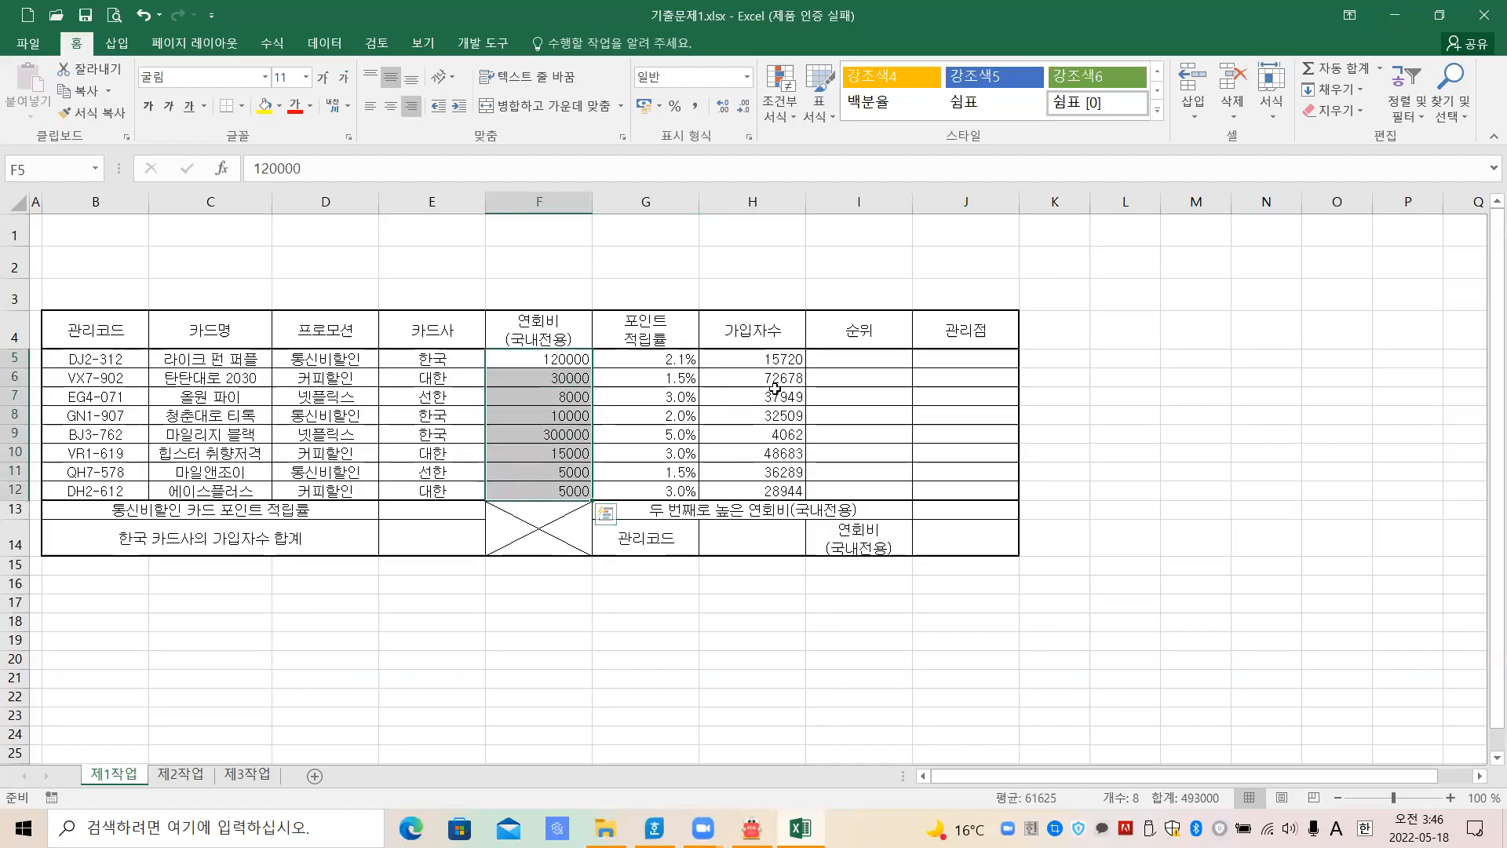
left_click_drag(760, 360, 763, 490)
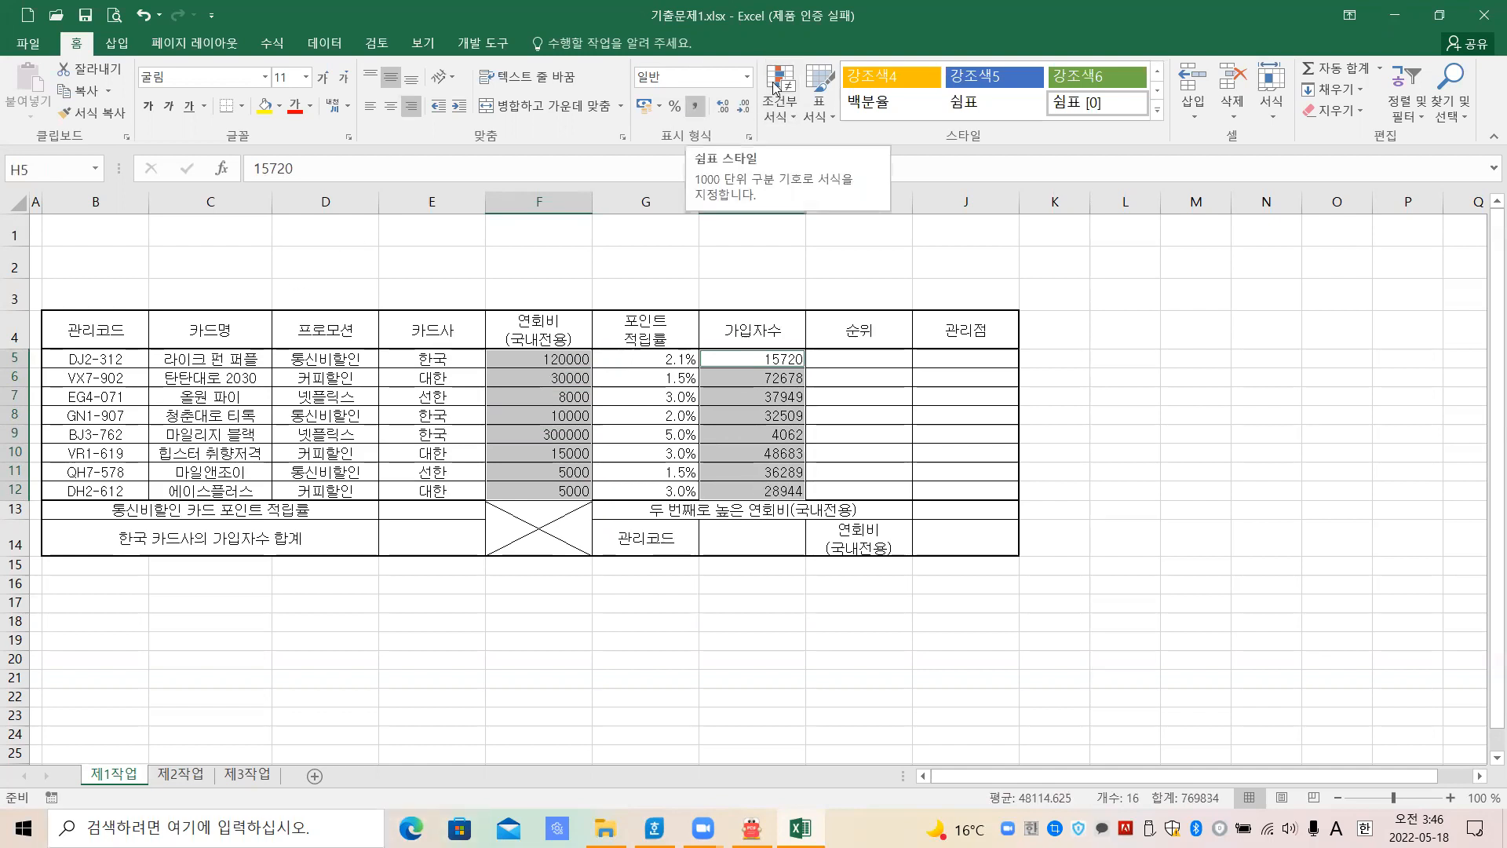
left_click(694, 106)
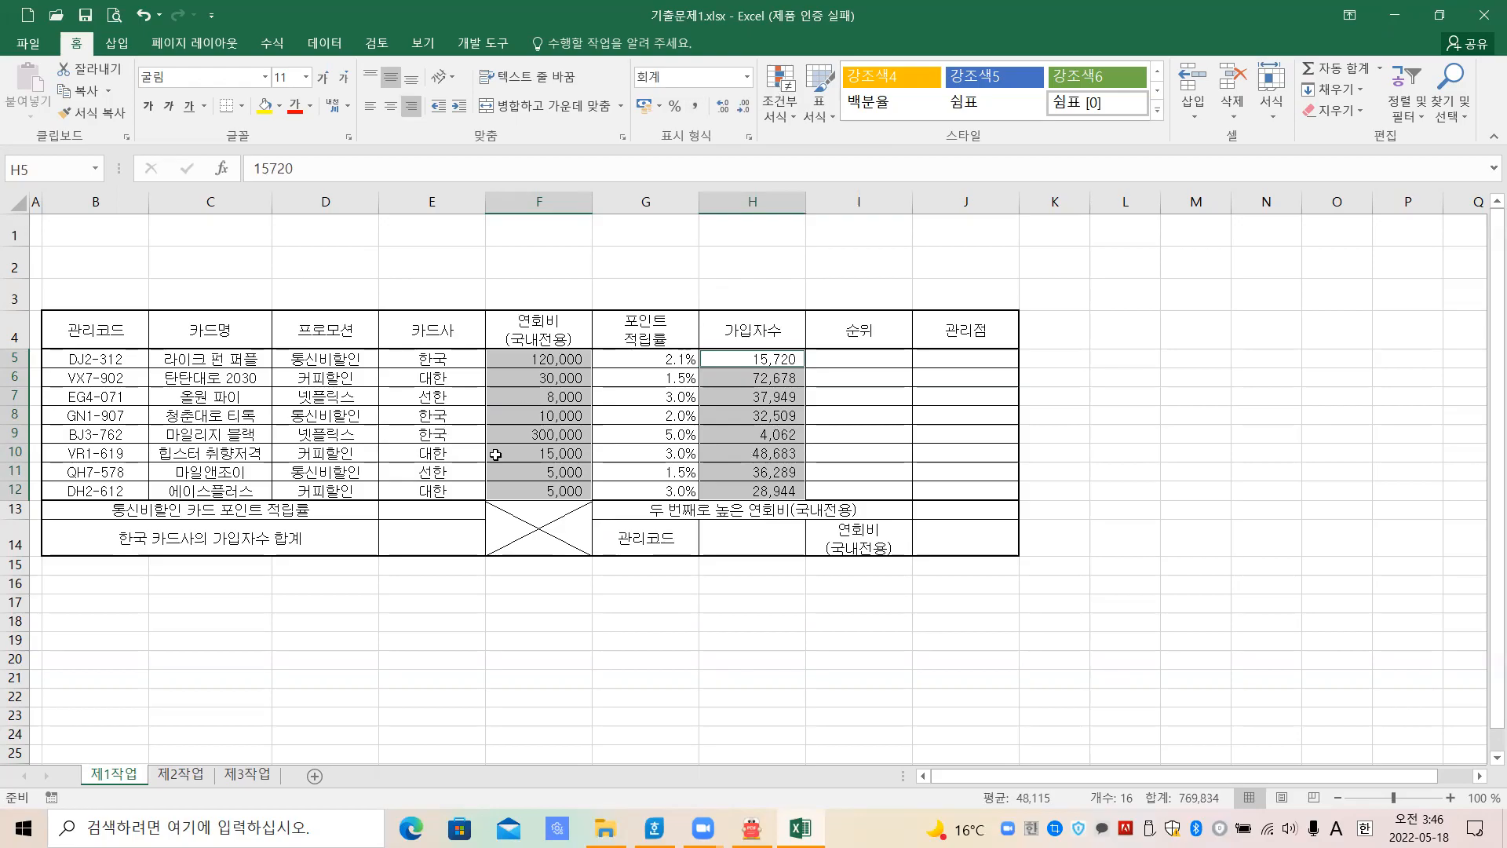
left_click(674, 560)
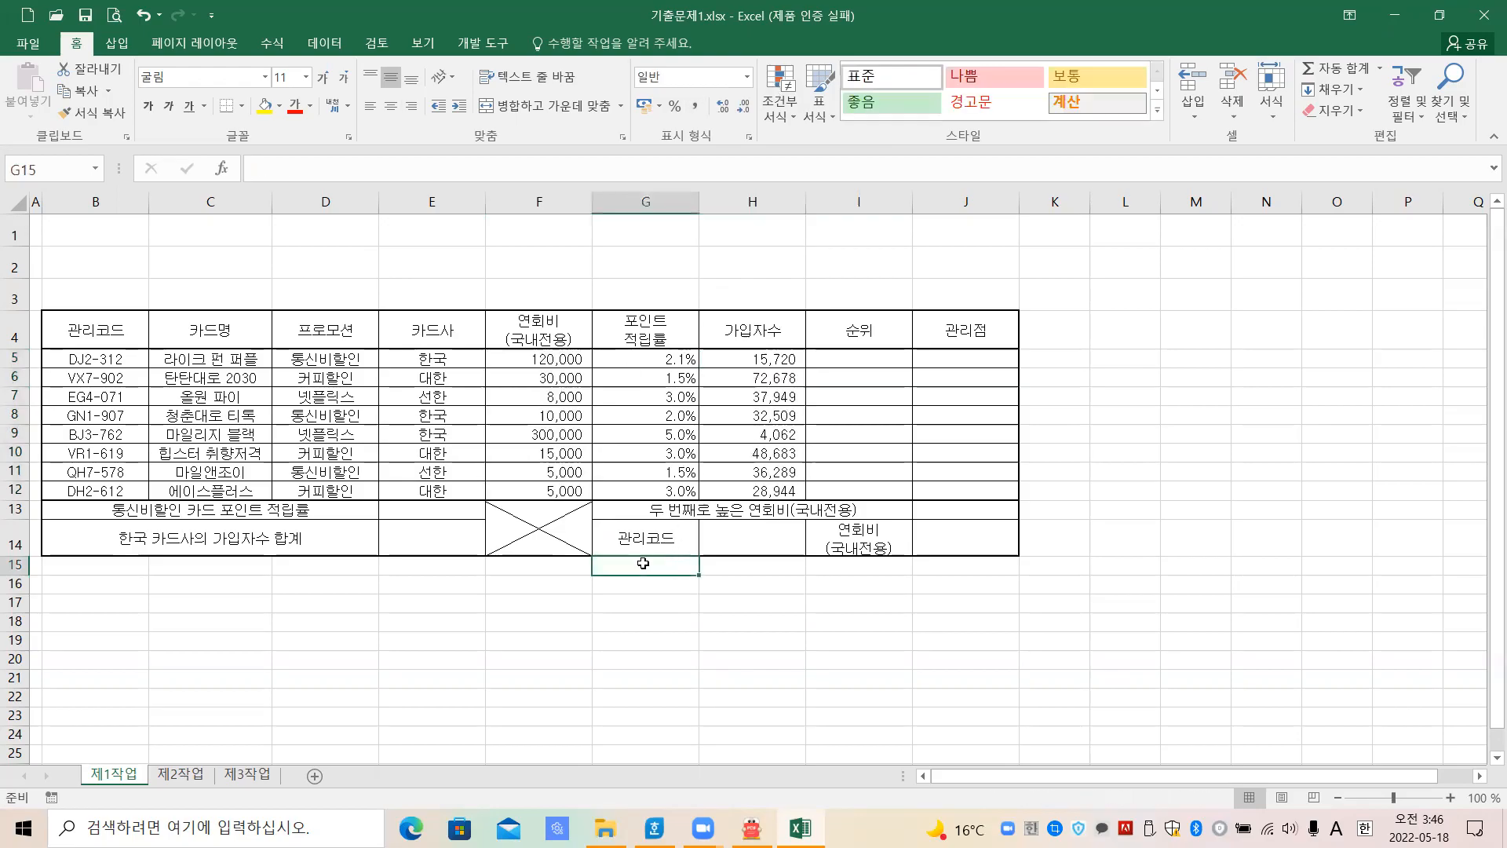
Compare the stored values of the 연회비 cells and G5 with their displayed number formats
left_click(565, 488)
left_click(551, 428)
left_click(571, 395)
left_click(563, 452)
left_click(561, 486)
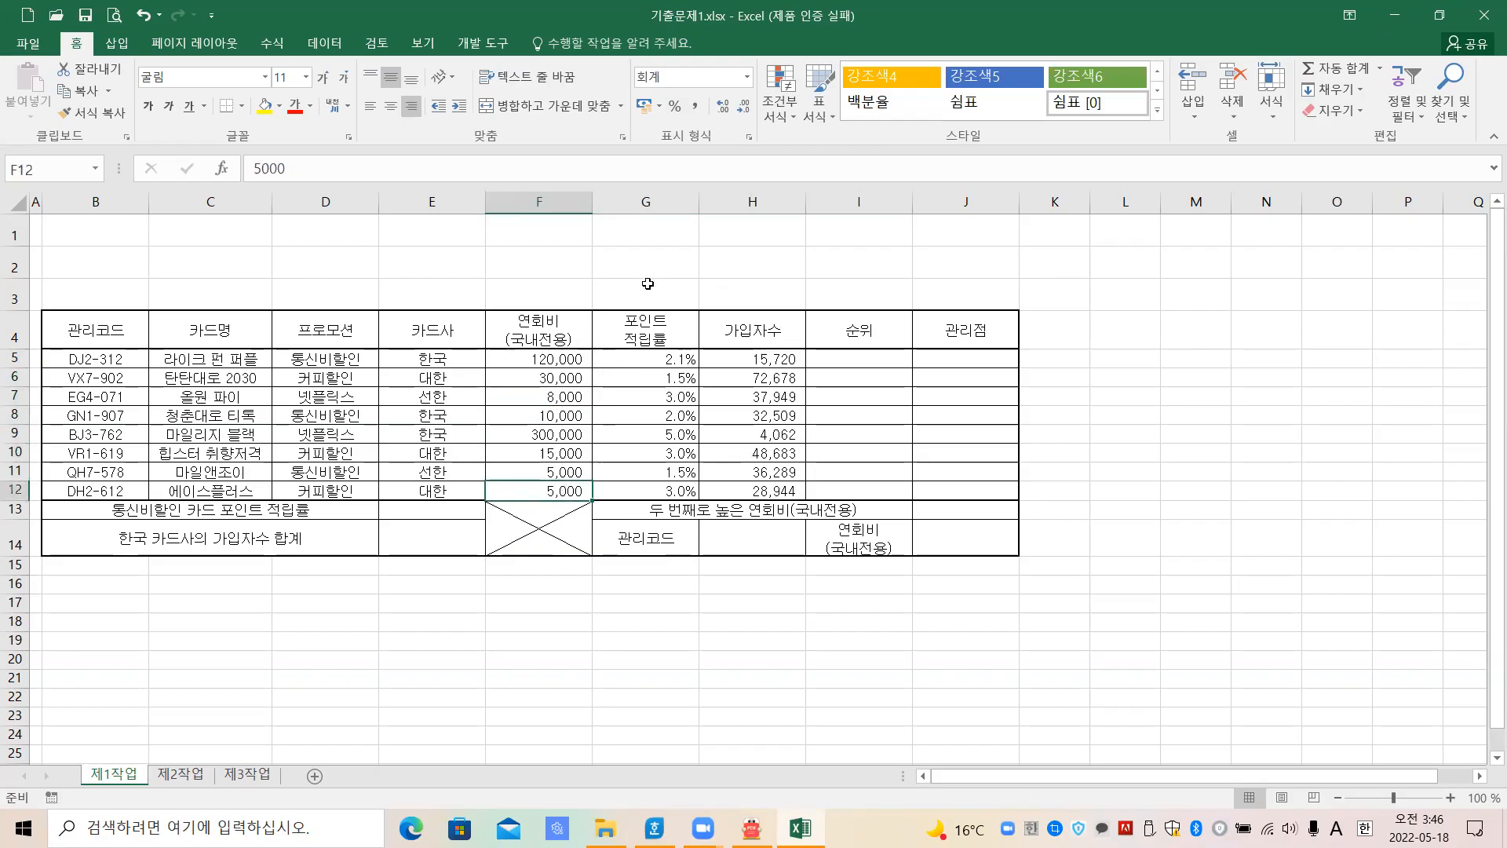
mouse_move(749, 433)
left_mouse_down()
mouse_move(879, 424)
mouse_move(856, 444)
mouse_move(882, 468)
mouse_move(885, 430)
mouse_move(868, 467)
mouse_move(885, 469)
left_mouse_up()
mouse_move(931, 386)
left_mouse_down()
mouse_move(908, 437)
mouse_move(939, 438)
left_mouse_up()
mouse_move(957, 359)
left_mouse_down()
mouse_move(957, 448)
mouse_move(980, 379)
mouse_move(976, 435)
mouse_move(1003, 439)
mouse_move(994, 474)
mouse_move(1009, 495)
mouse_move(1033, 446)
left_mouse_up()
left_click_drag(1040, 378, 1032, 410)
left_click_drag(1042, 399, 1077, 472)
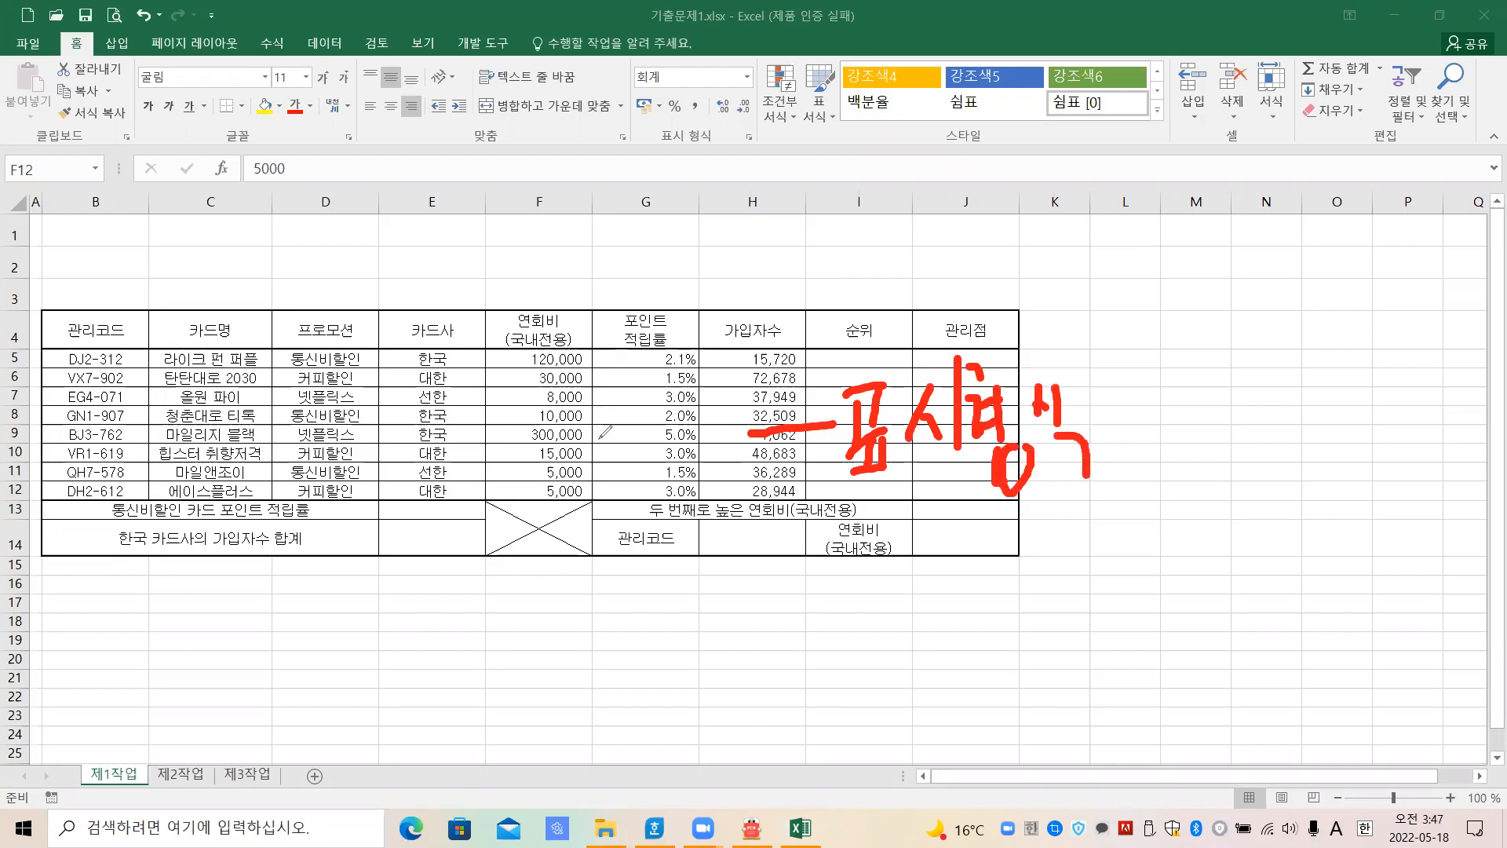
mouse_move(583, 440)
left_mouse_down()
mouse_move(549, 388)
mouse_move(302, 243)
mouse_move(243, 161)
mouse_move(275, 148)
mouse_move(294, 182)
mouse_move(260, 191)
left_mouse_up()
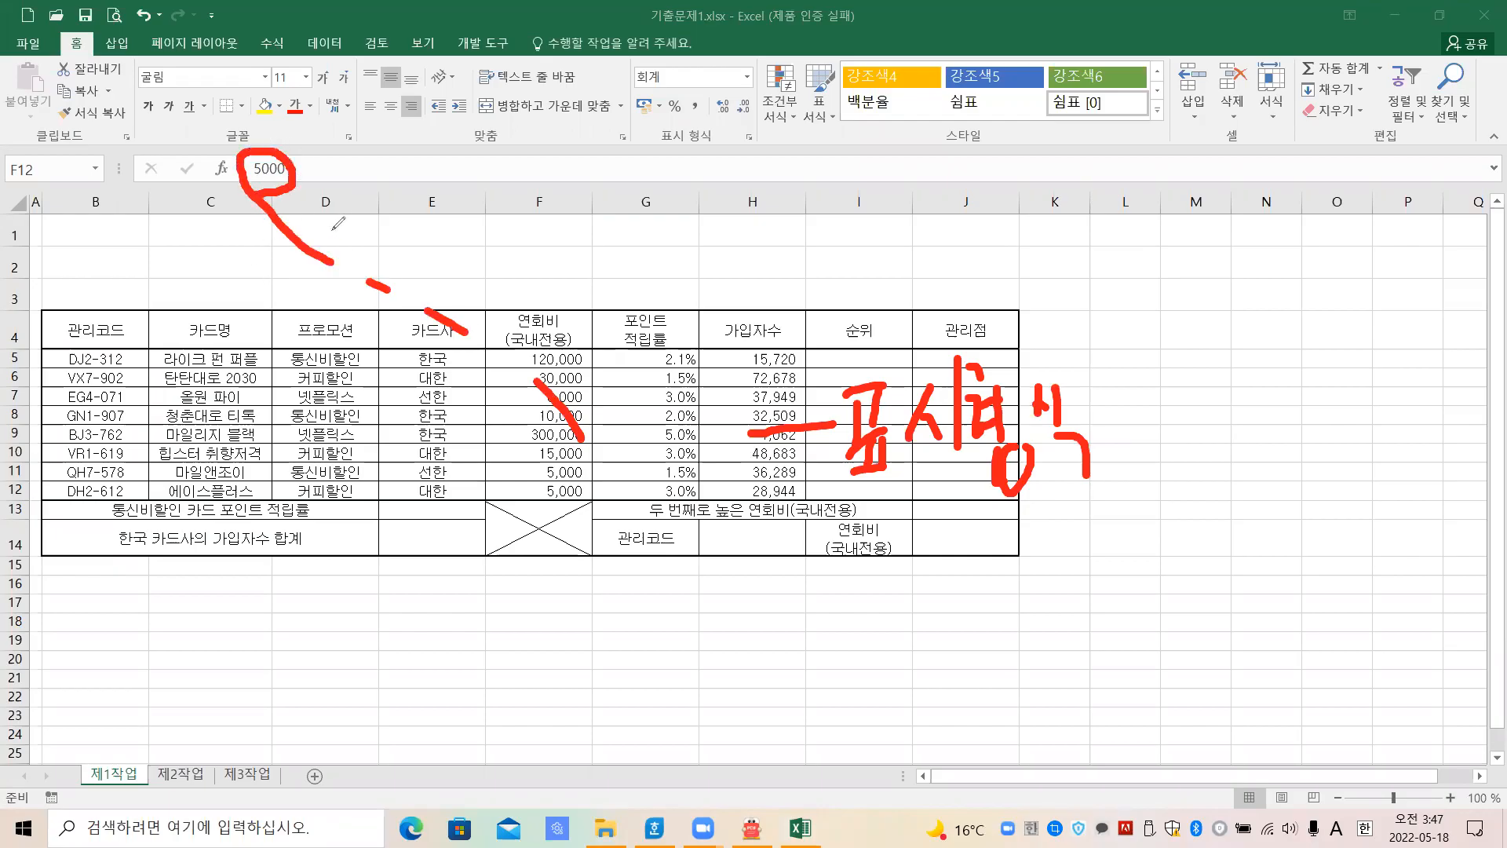
mouse_move(294, 166)
left_mouse_down()
mouse_move(628, 88)
mouse_move(624, 67)
mouse_move(651, 53)
mouse_move(672, 80)
left_mouse_up()
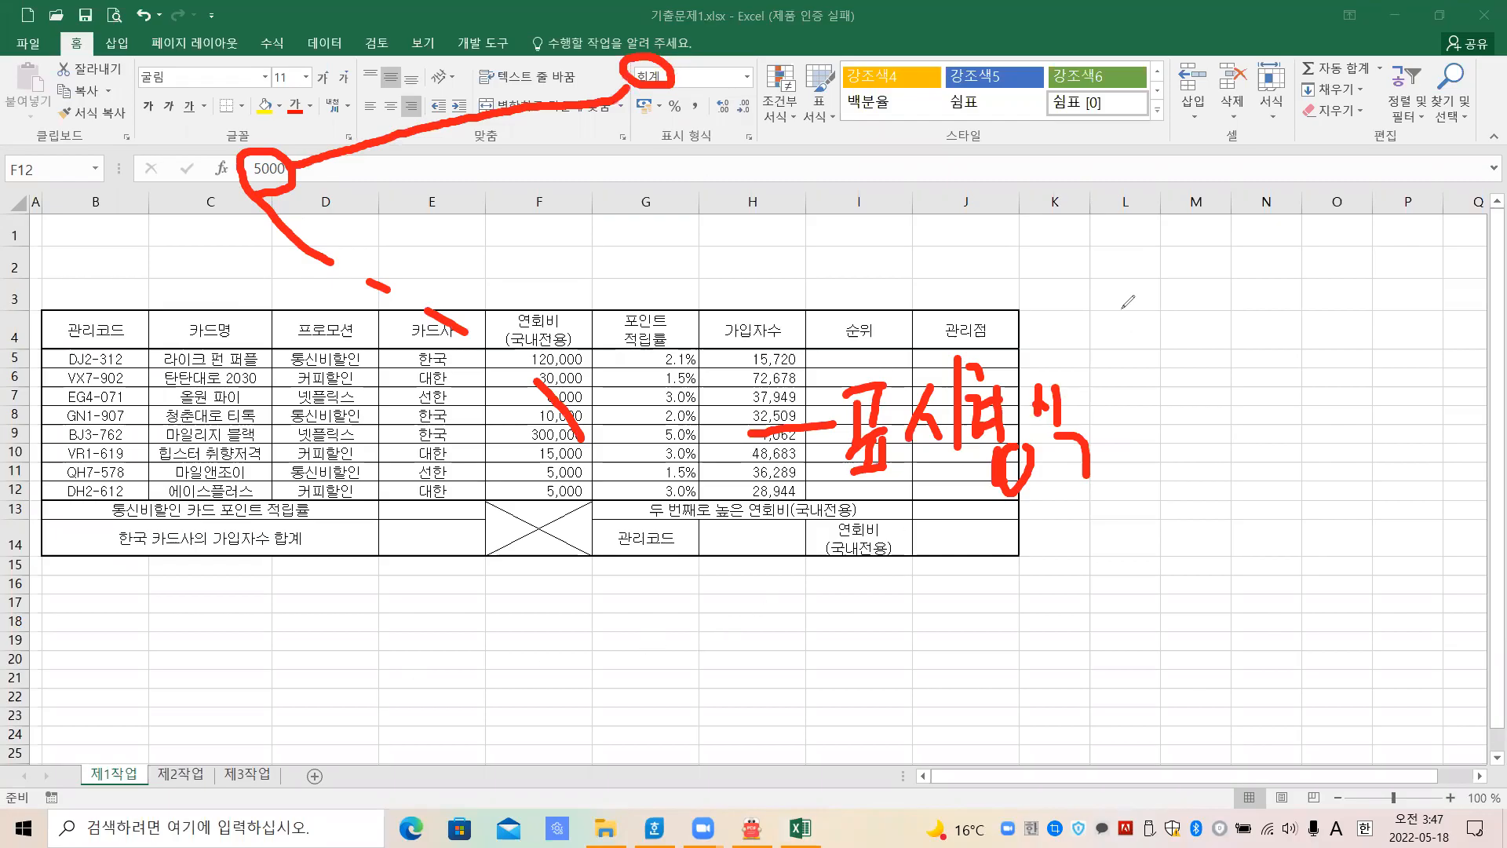
key("e")
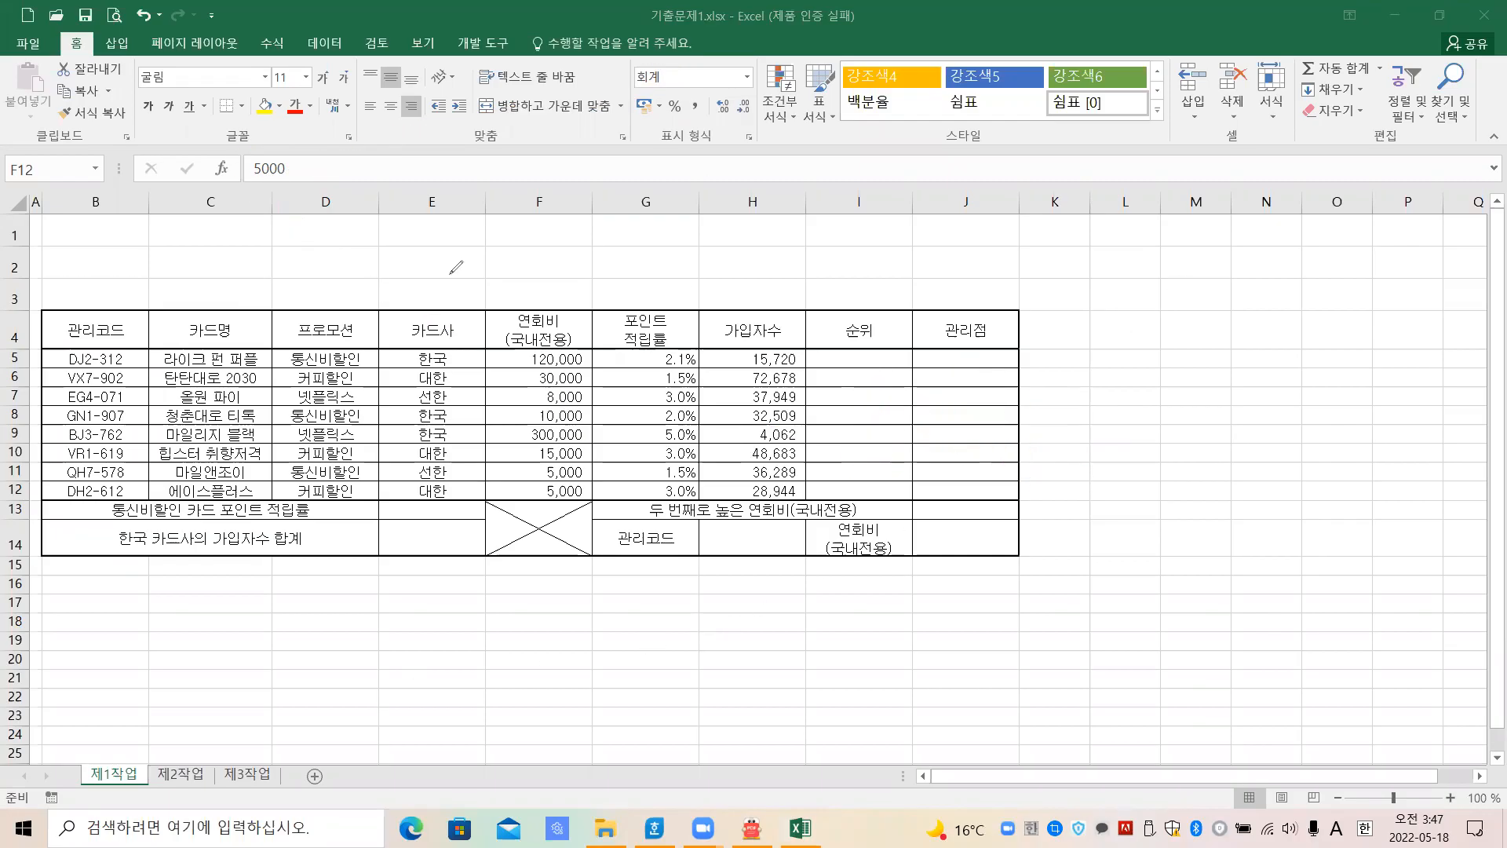
left_click(663, 359)
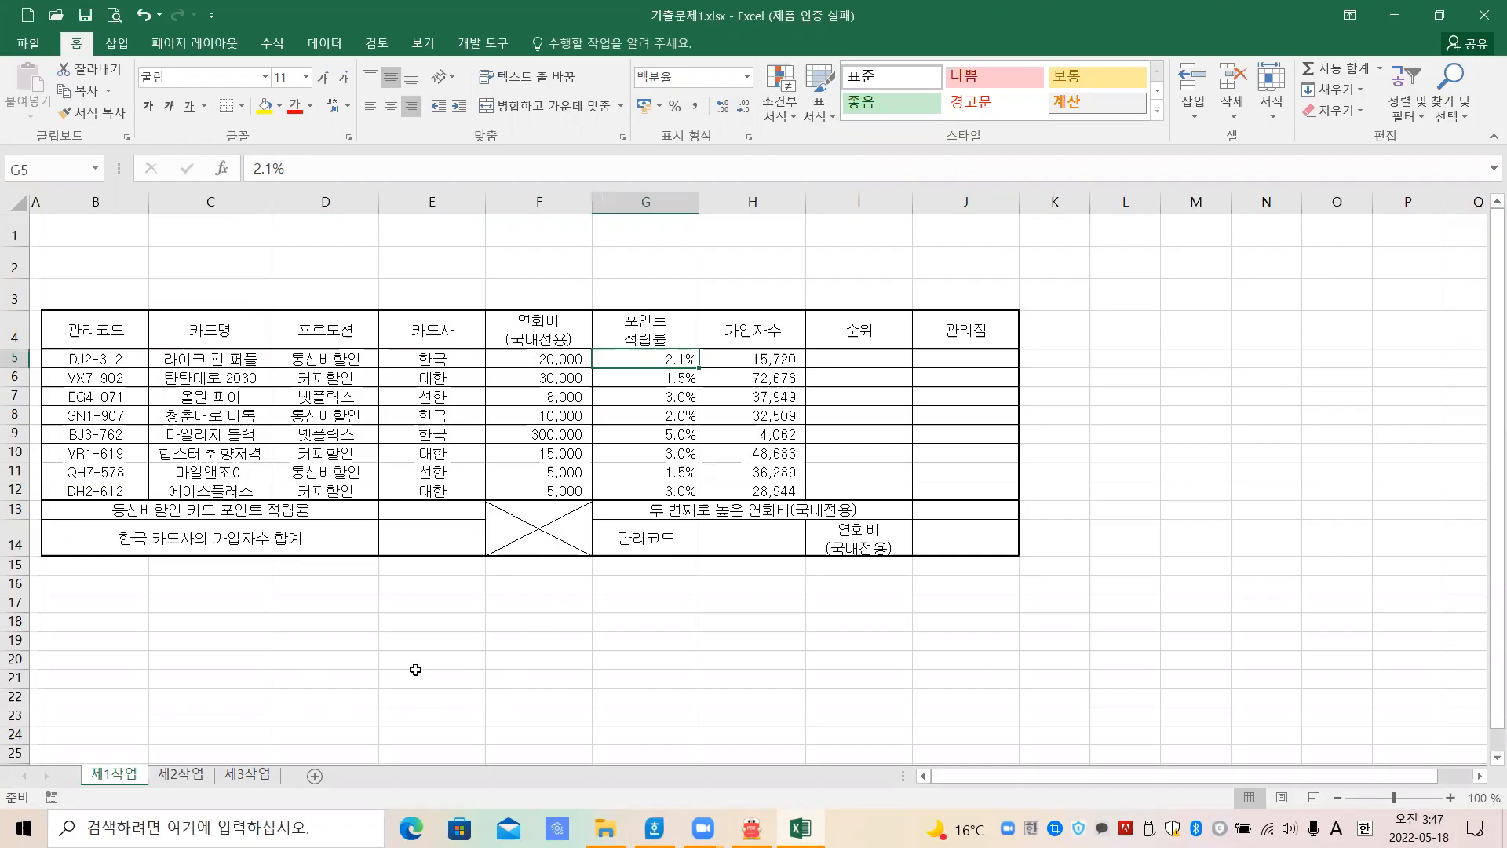
left_click(531, 656)
left_click(528, 692)
left_click(540, 658)
left_click(622, 609)
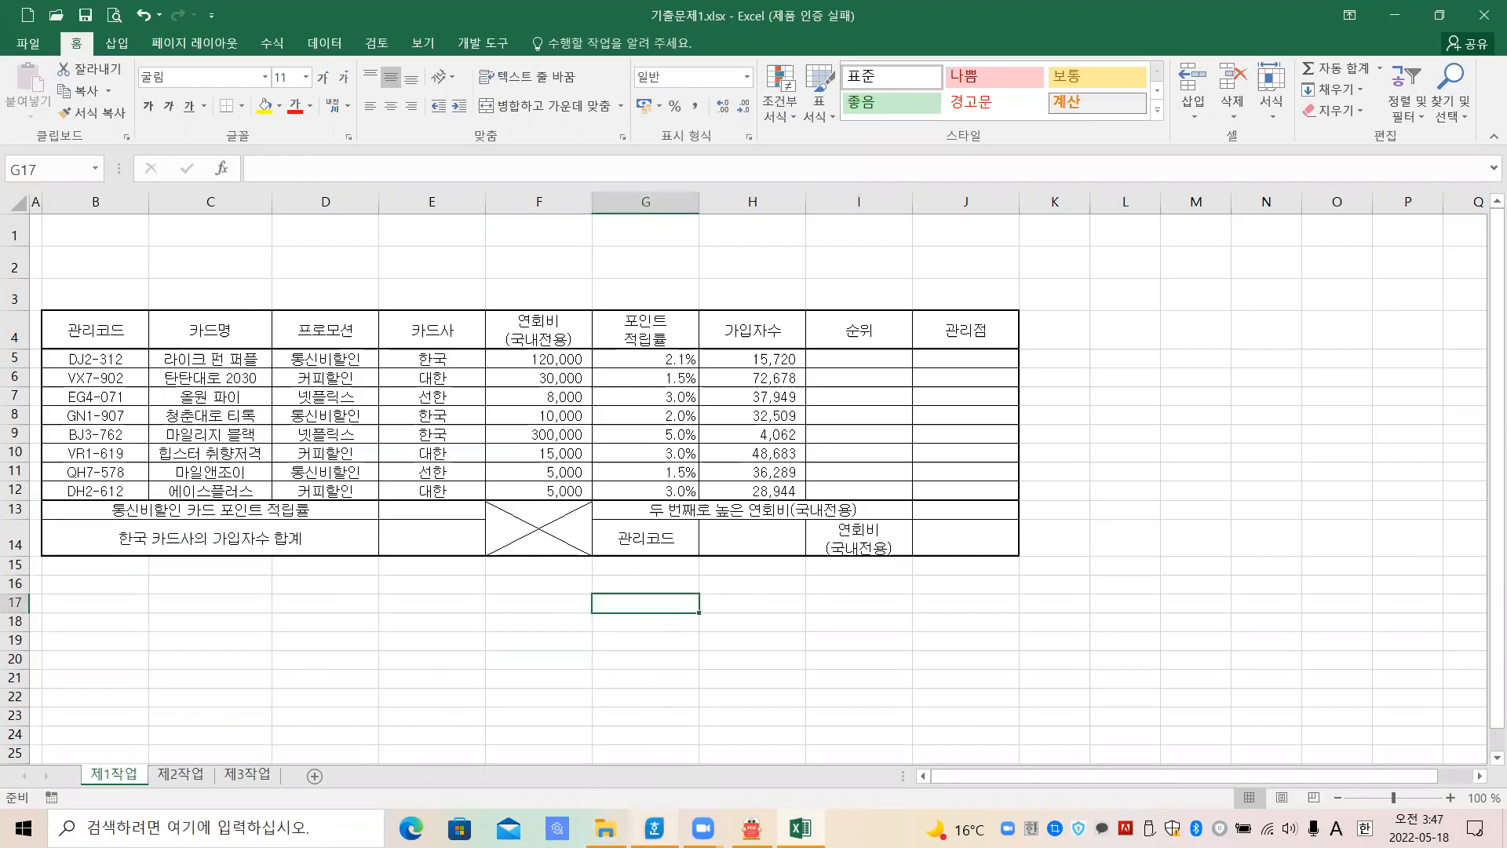
Switch to the 2020-ITQ엑셀 document in 한글 and read the first condition on data font and alignment
left_click(654, 828)
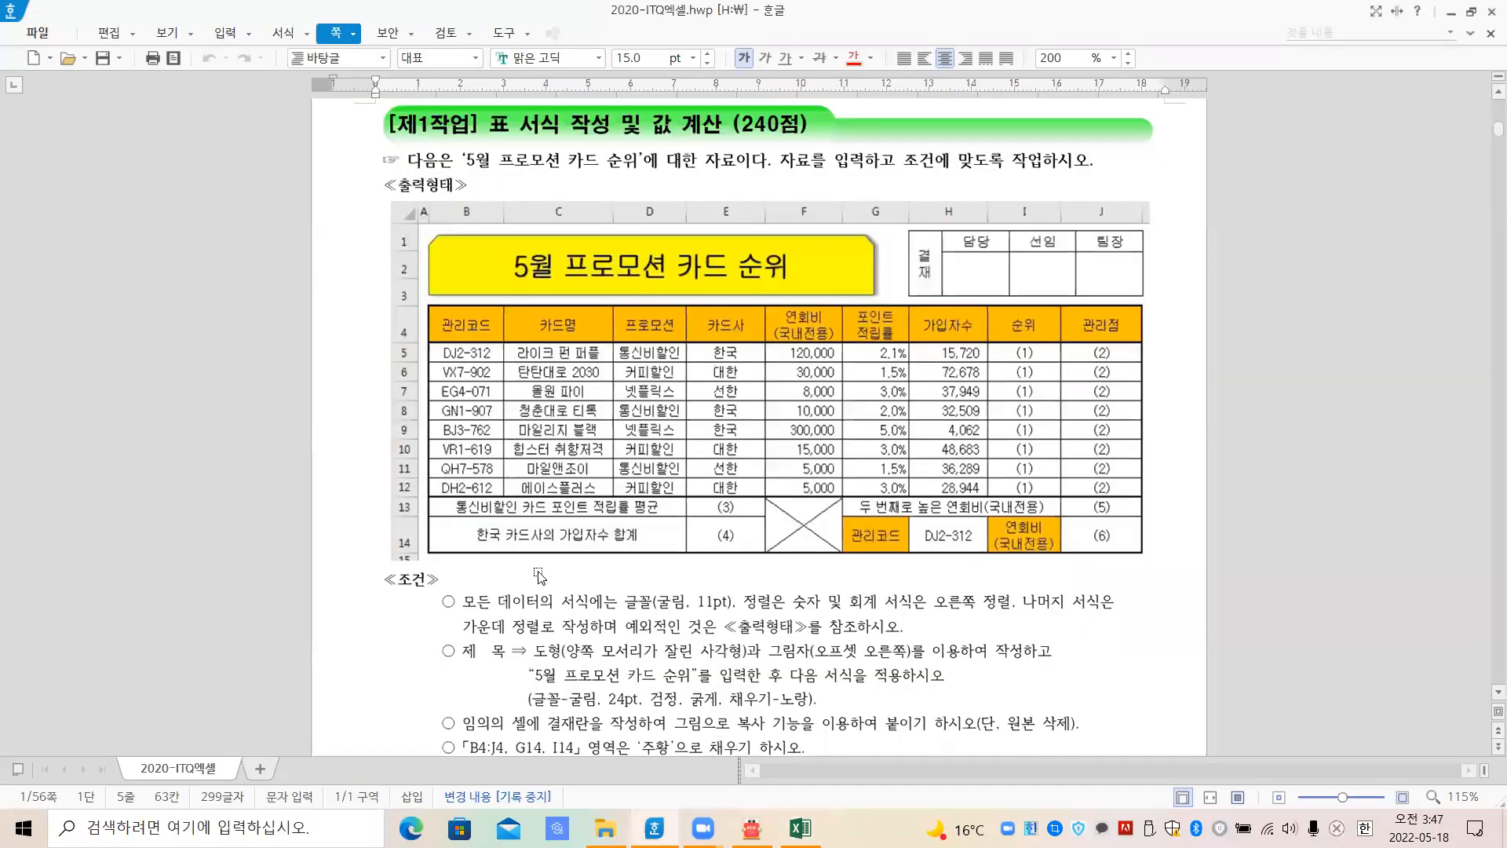
scroll(678, 558, "down", 3)
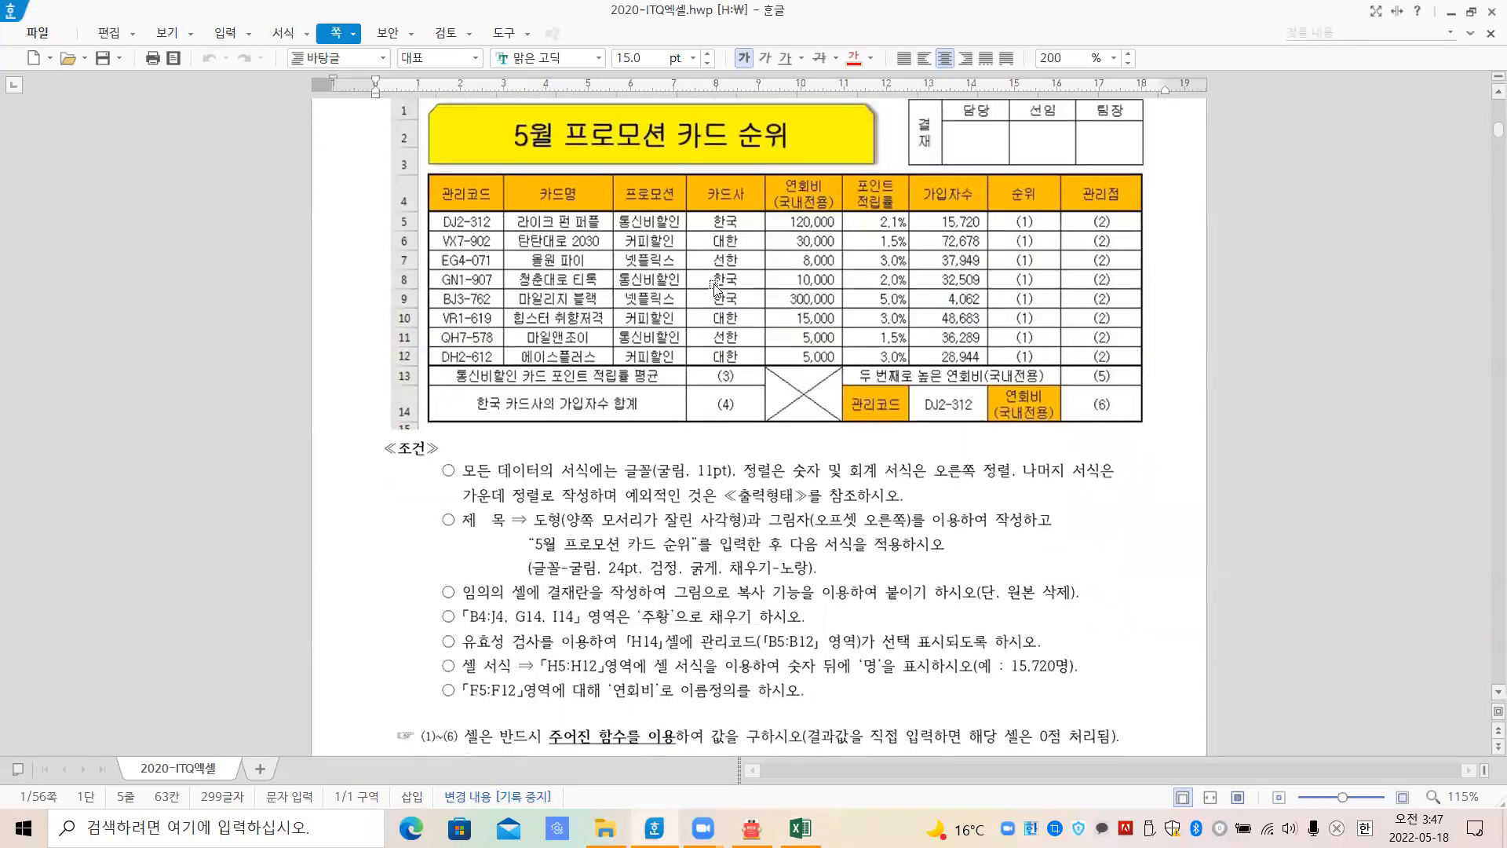
mouse_move(473, 481)
left_mouse_down()
mouse_move(443, 480)
mouse_move(444, 441)
mouse_move(463, 495)
left_mouse_up()
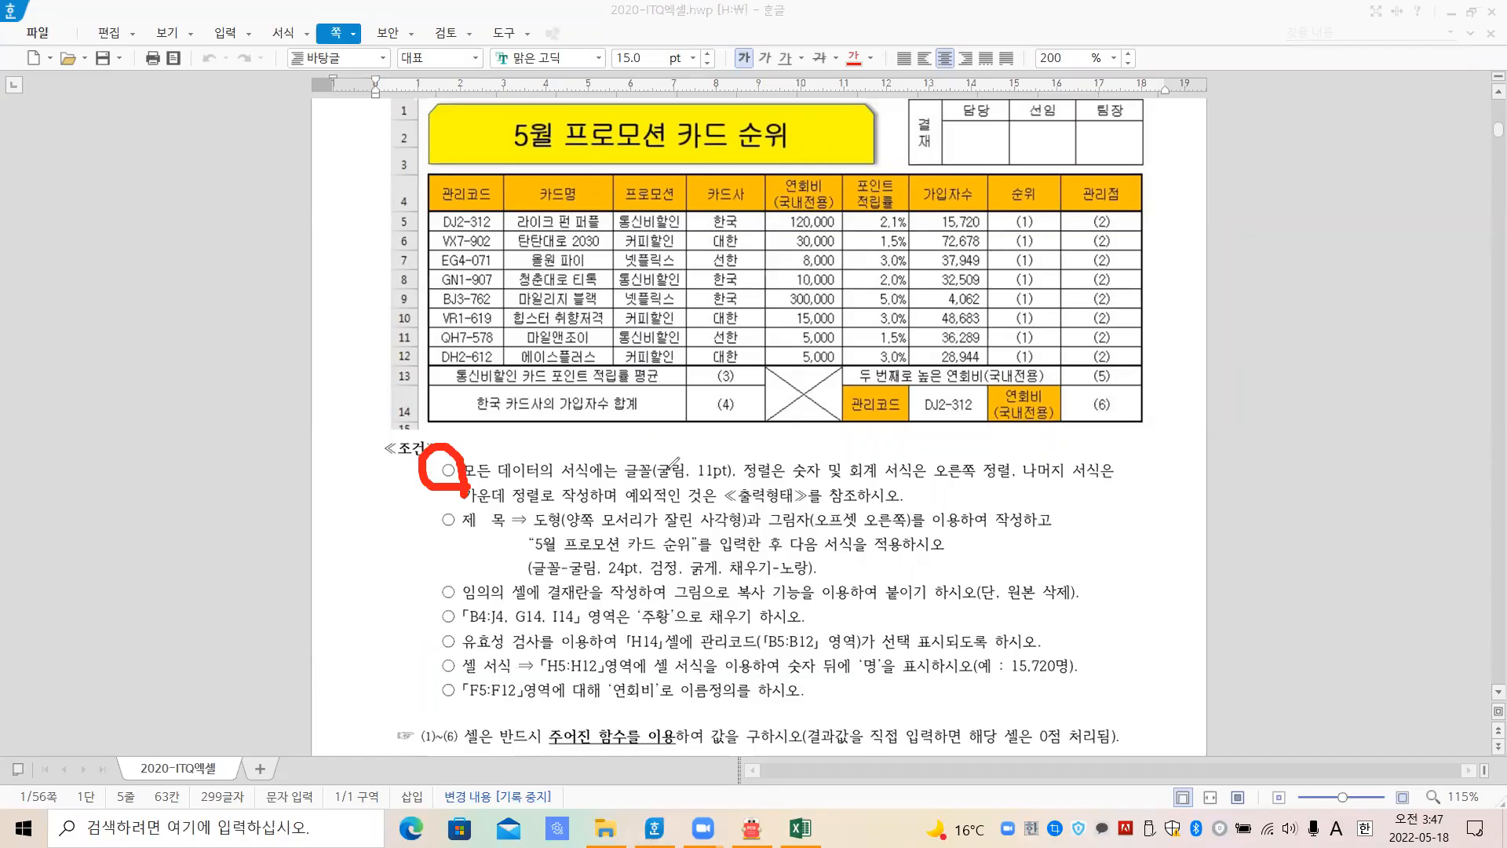
left_click_drag(800, 477, 915, 473)
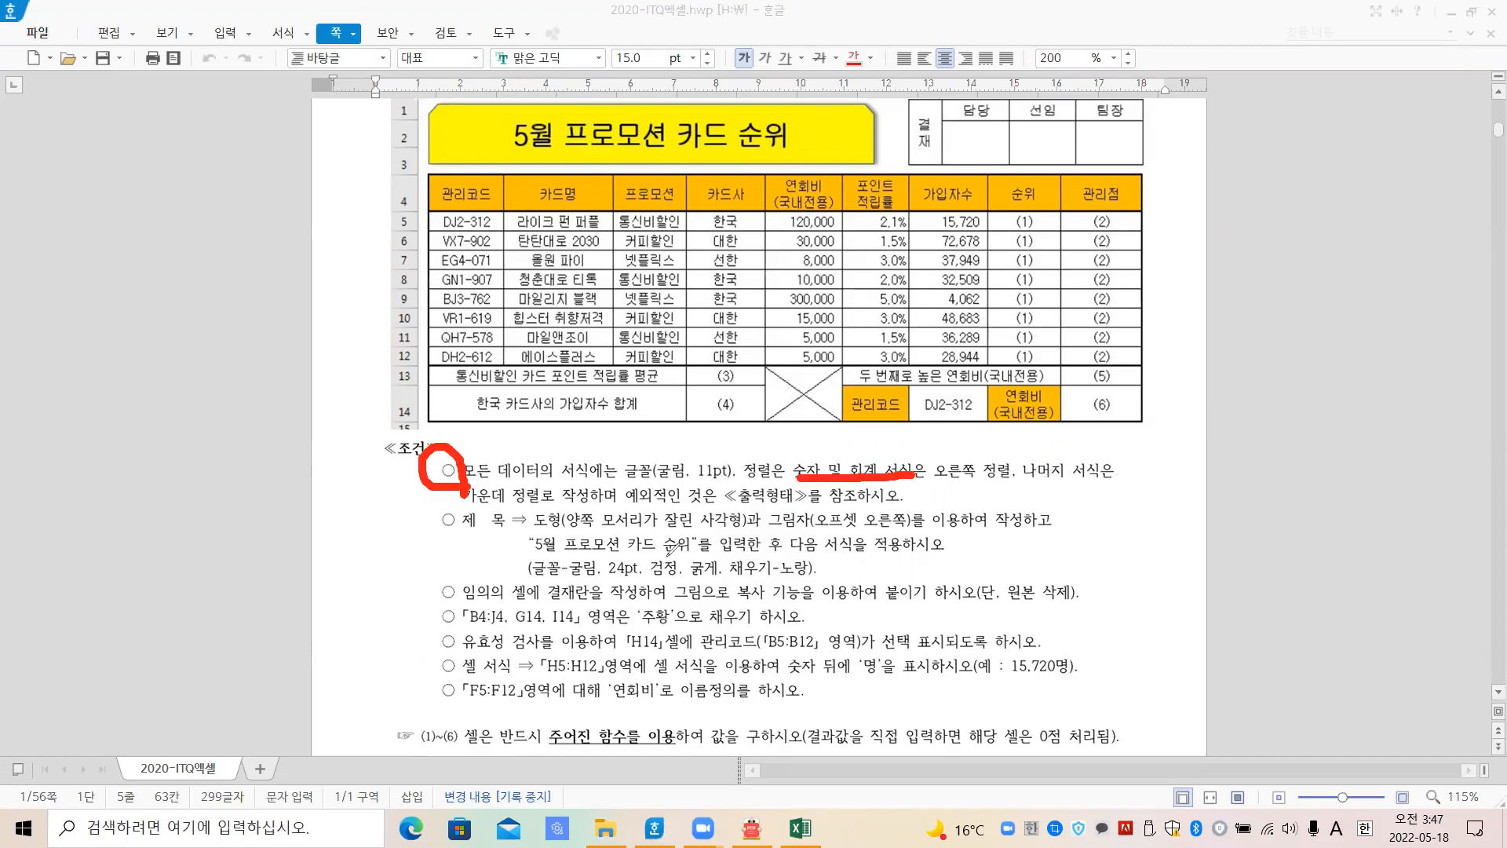
left_click_drag(467, 499, 555, 499)
left_click_drag(646, 499, 890, 493)
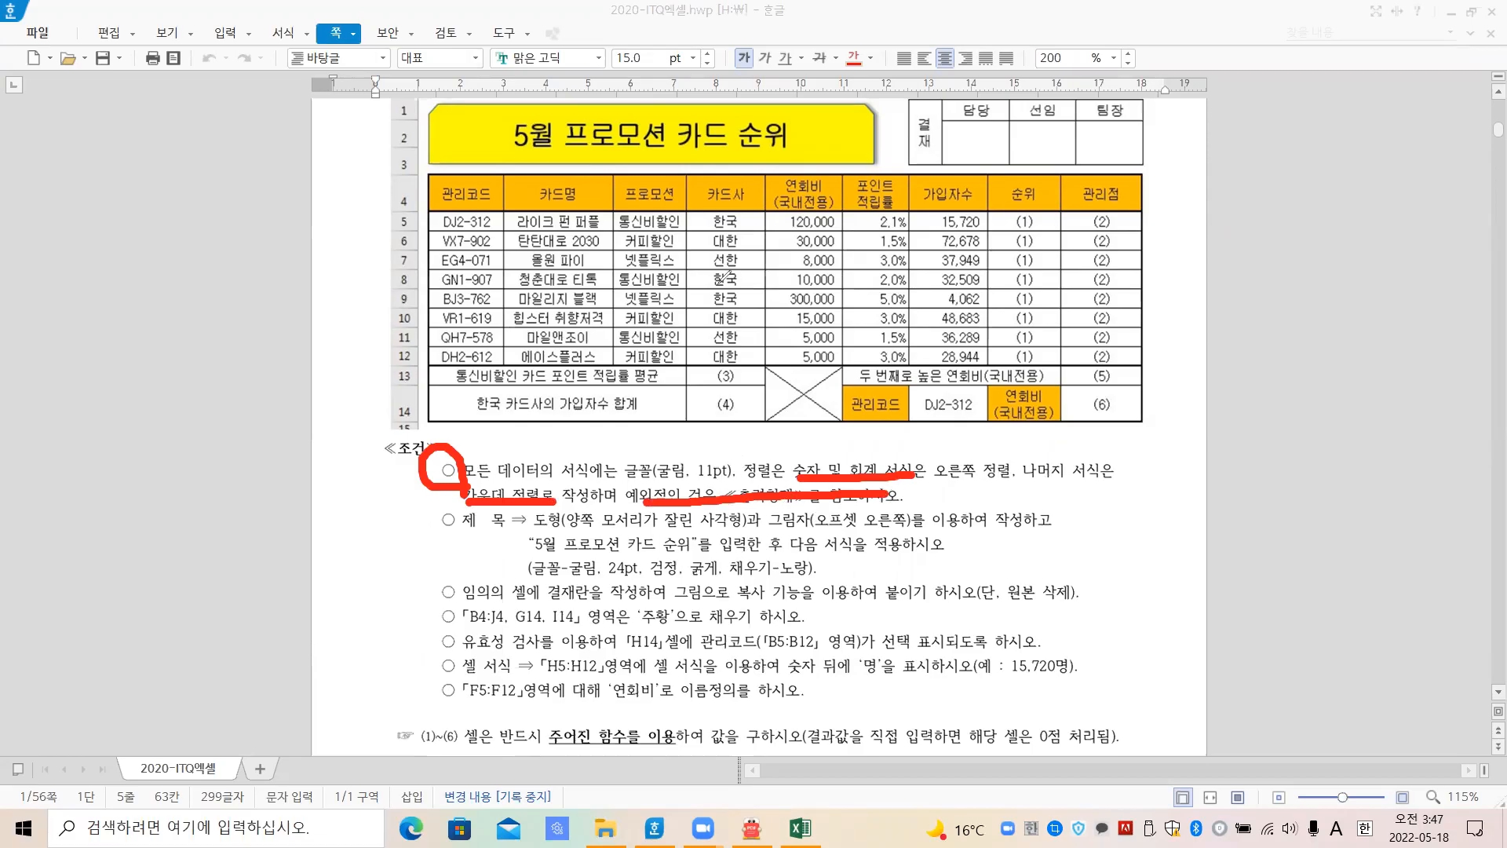
key("e")
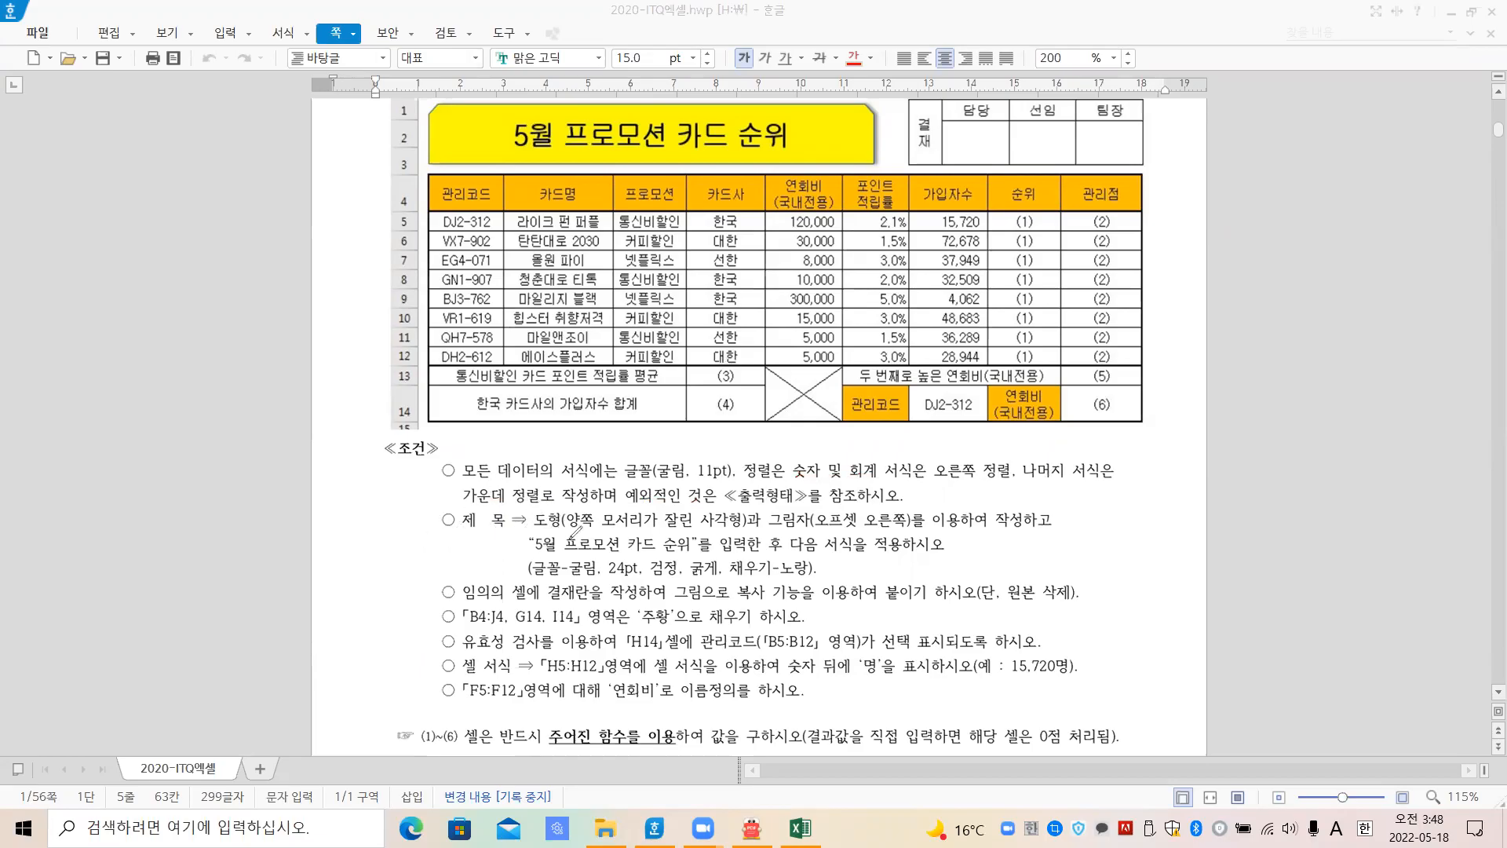
Read the title condition on shape, shadow, font and fill, and examine the title in the sample output
left_click_drag(564, 524, 920, 522)
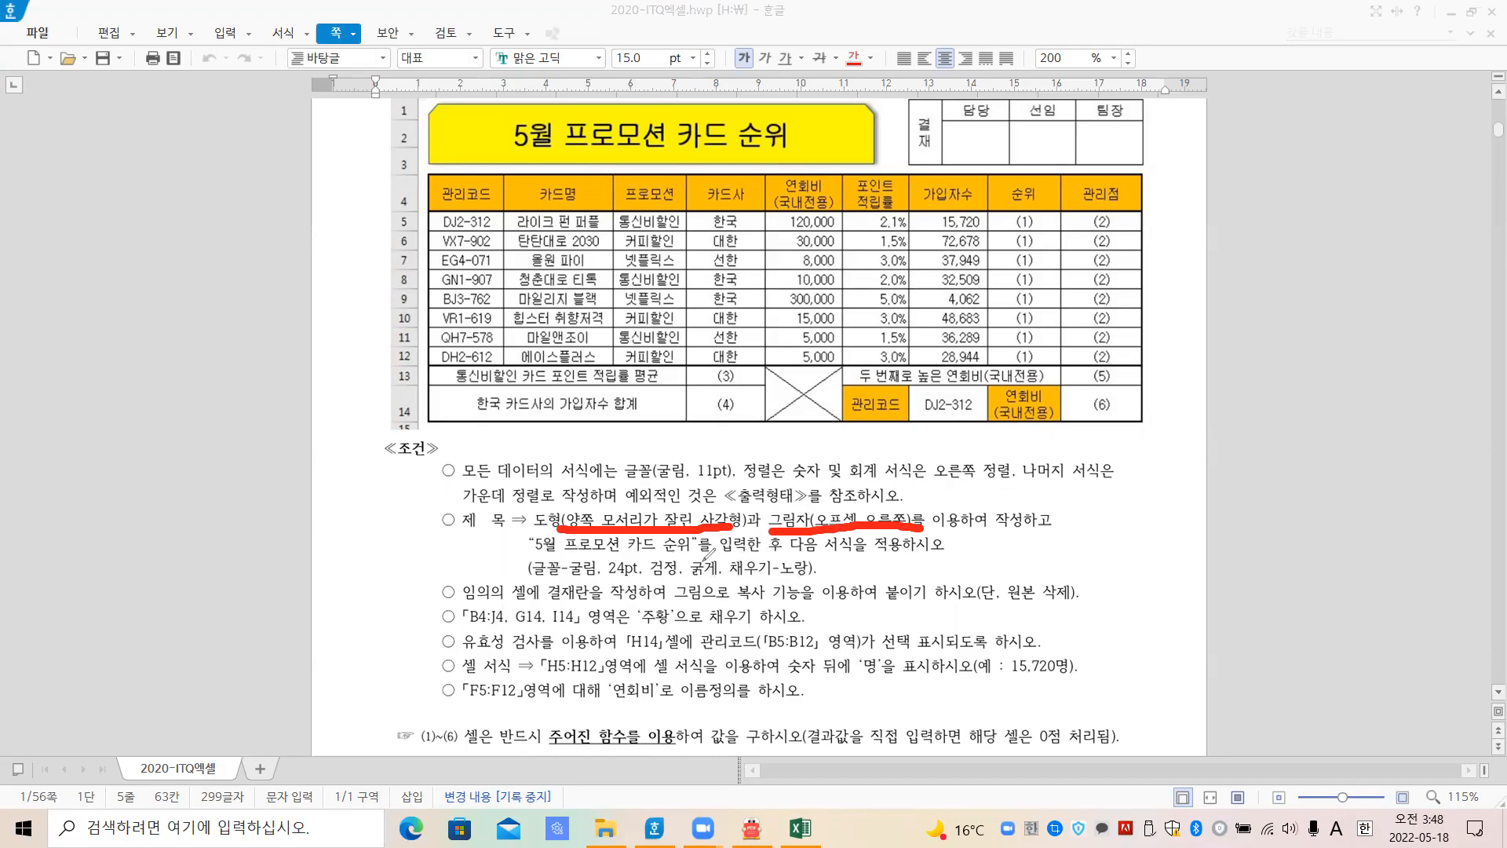
mouse_move(590, 162)
left_mouse_down()
mouse_move(510, 134)
mouse_move(603, 106)
mouse_move(624, 157)
mouse_move(587, 168)
left_mouse_up()
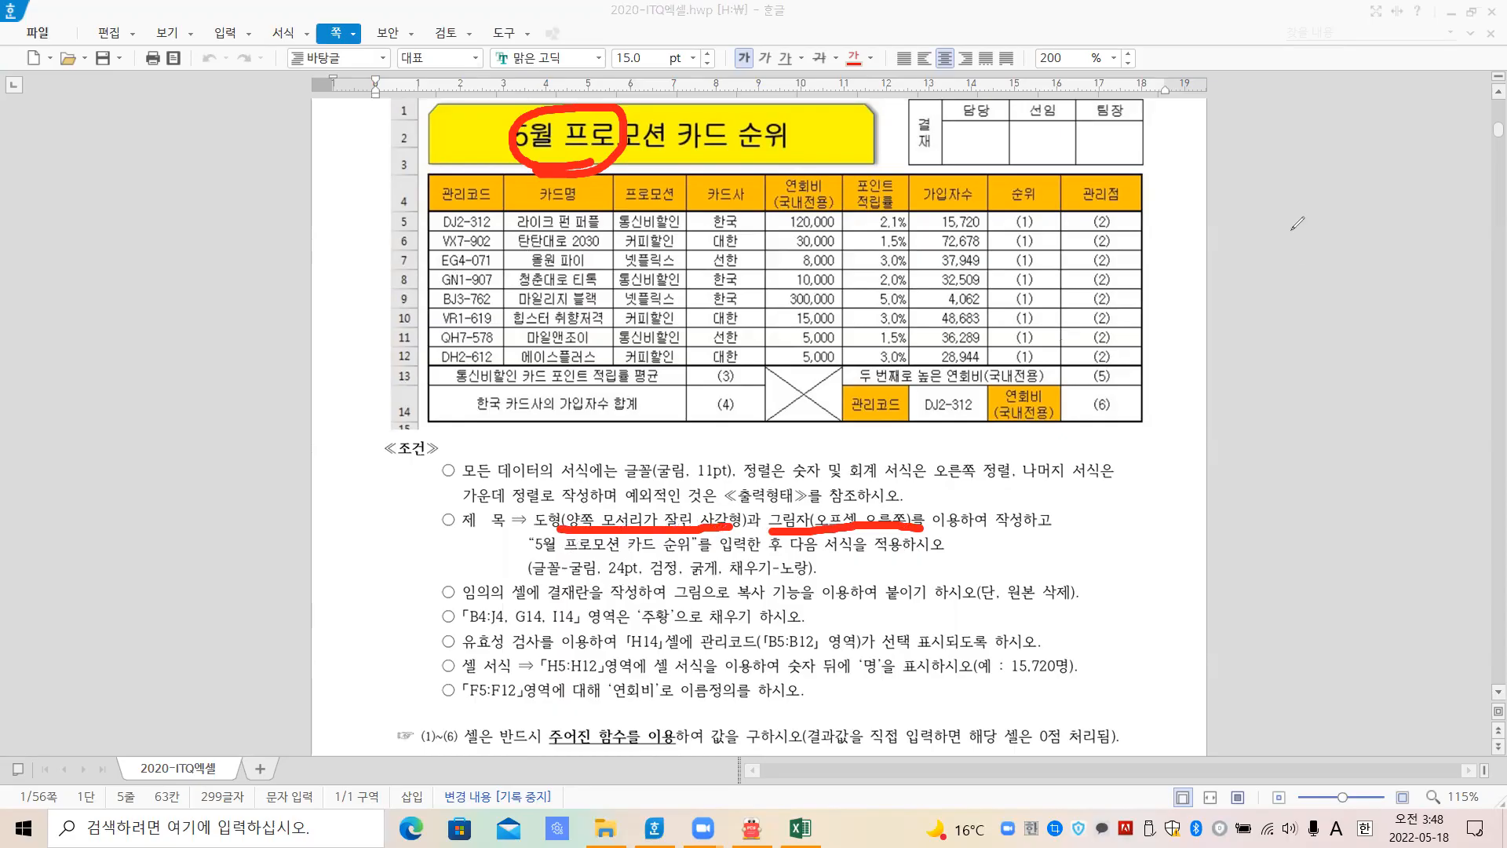
key("e")
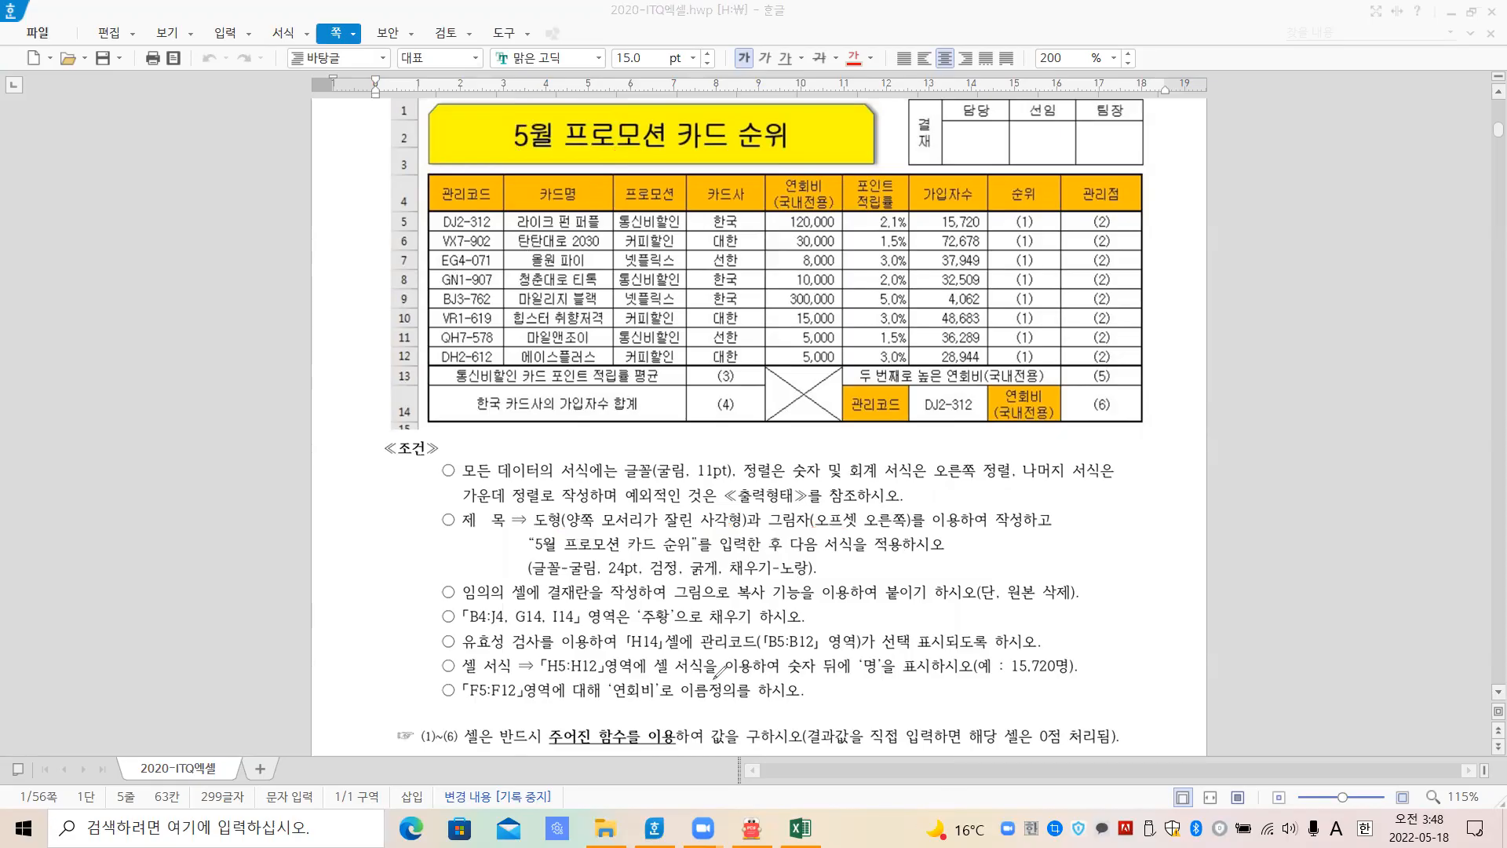
mouse_move(632, 432)
left_mouse_down()
mouse_move(579, 506)
mouse_move(634, 496)
mouse_move(662, 512)
mouse_move(701, 471)
left_mouse_up()
left_click_drag(677, 528, 673, 531)
left_click_drag(710, 472, 699, 524)
mouse_move(750, 455)
left_mouse_down()
mouse_move(745, 527)
mouse_move(770, 559)
mouse_move(879, 453)
left_mouse_up()
mouse_move(872, 457)
left_mouse_down()
mouse_move(846, 499)
mouse_move(894, 537)
left_mouse_up()
mouse_move(888, 432)
left_mouse_down()
mouse_move(925, 508)
mouse_move(974, 468)
left_mouse_up()
mouse_move(938, 502)
left_mouse_down()
mouse_move(978, 493)
mouse_move(962, 577)
mouse_move(973, 524)
left_mouse_up()
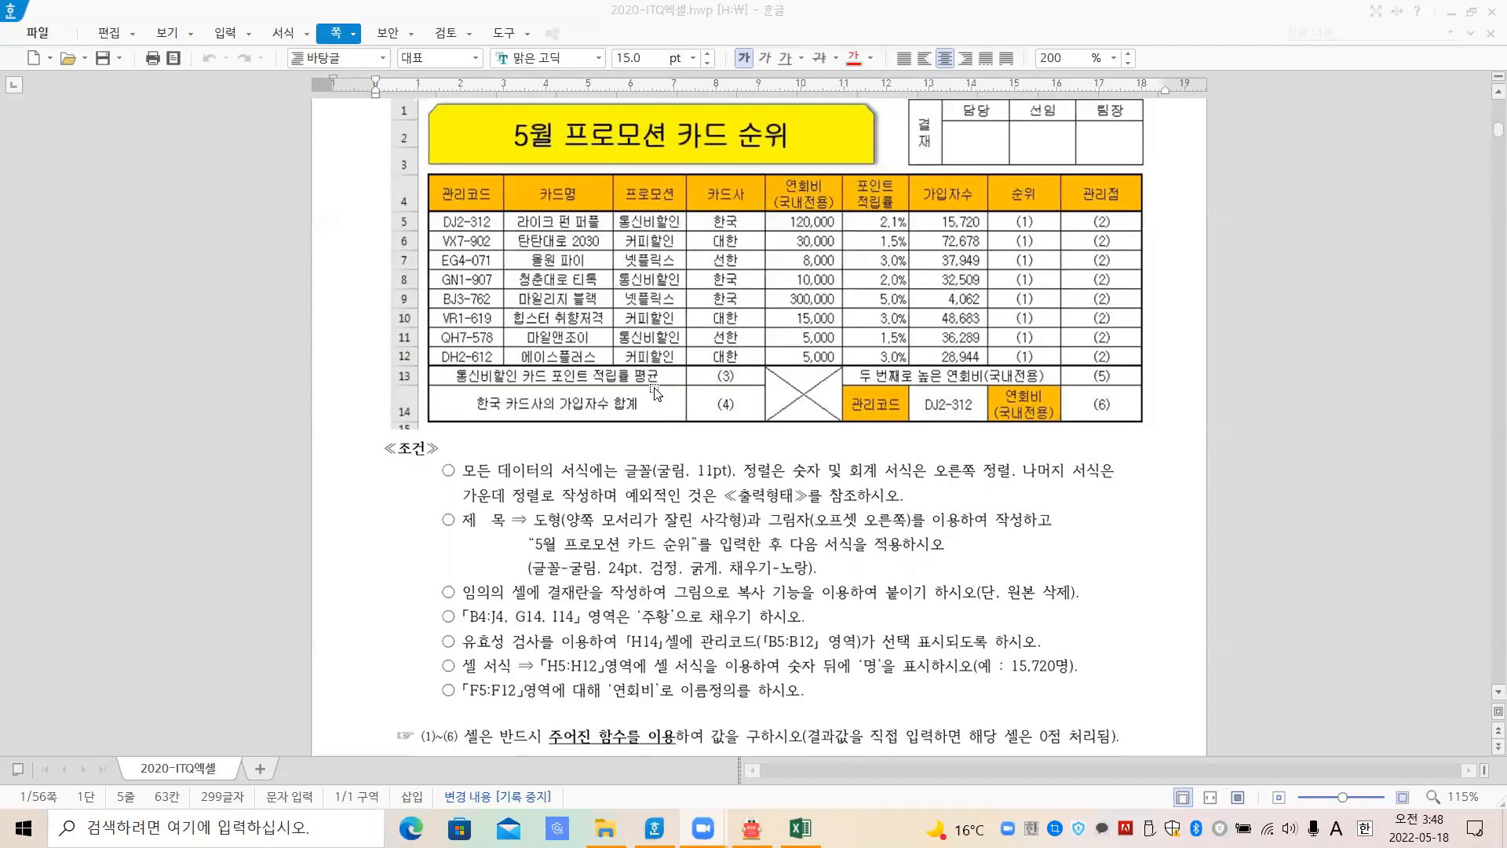
scroll(658, 394, "up", 3)
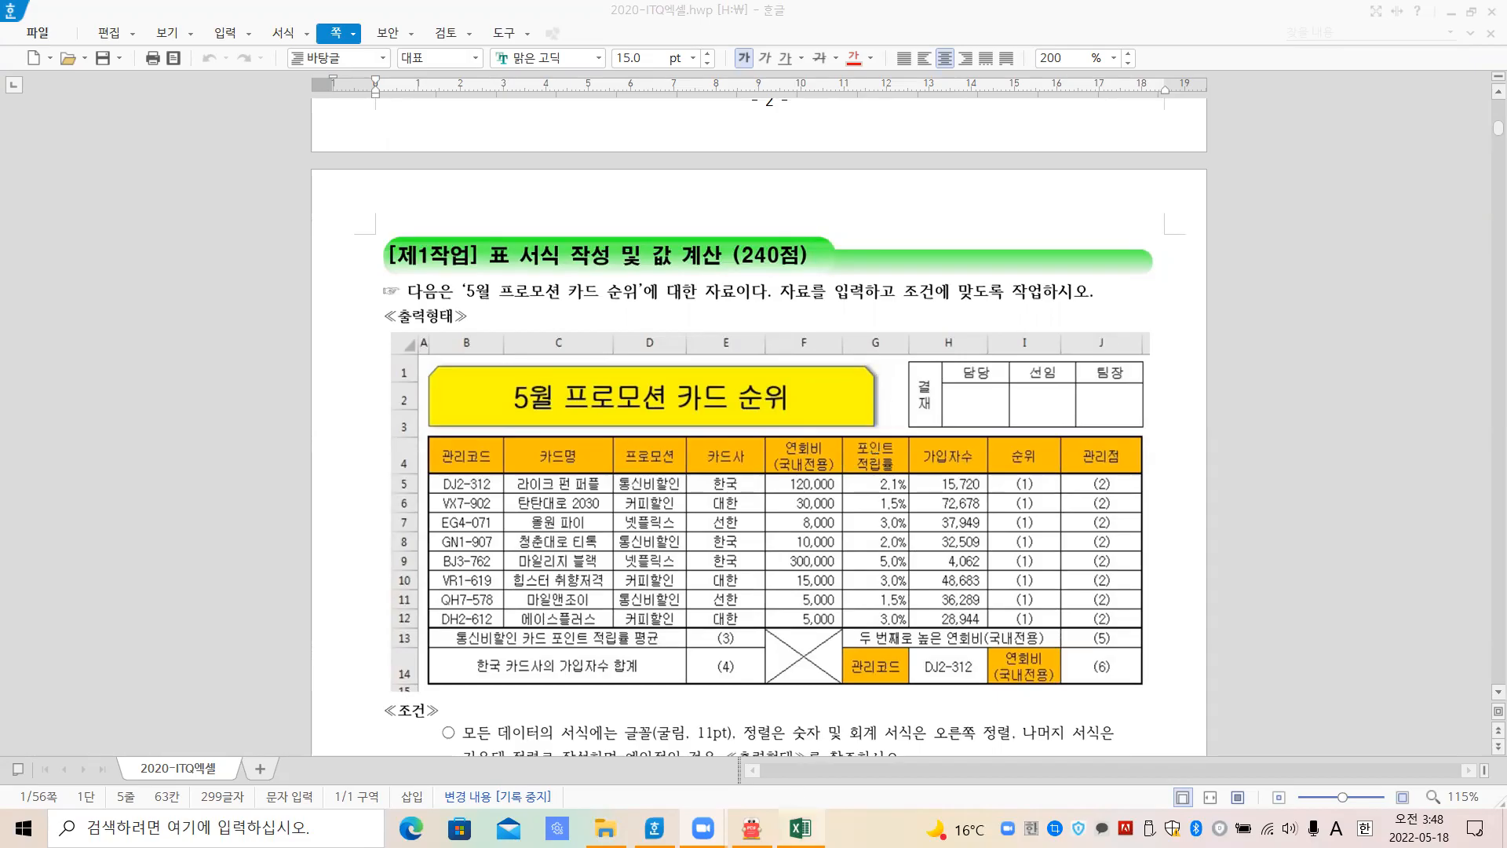
Switch to the Excel workbook and draw a rectangle with both top corners snipped, about 15.7 by 1.8 cm, over rows 1–3 from column B into G
left_click(799, 828)
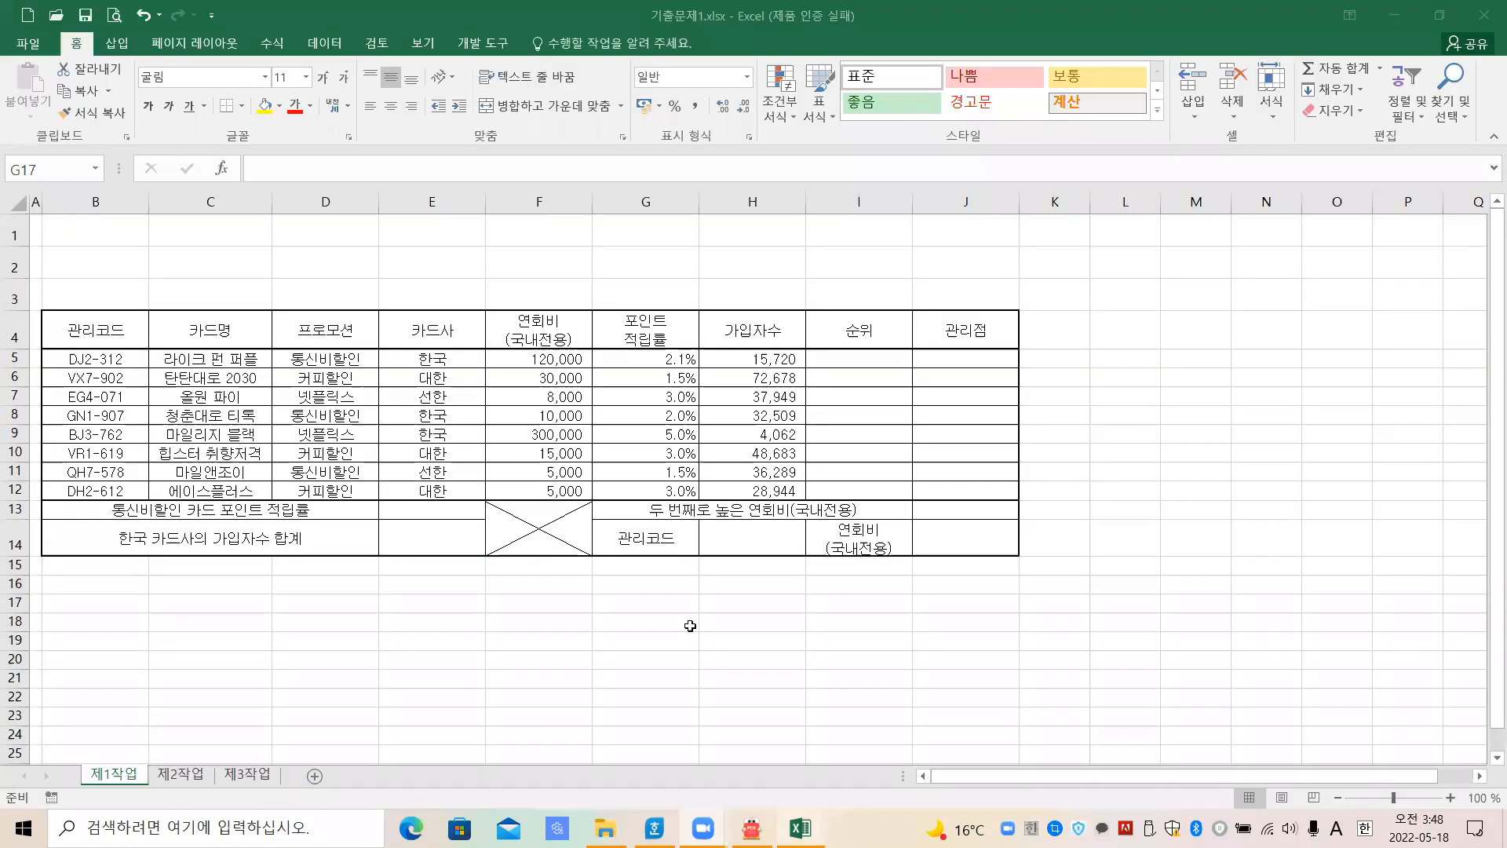
left_click(115, 49)
left_click(255, 86)
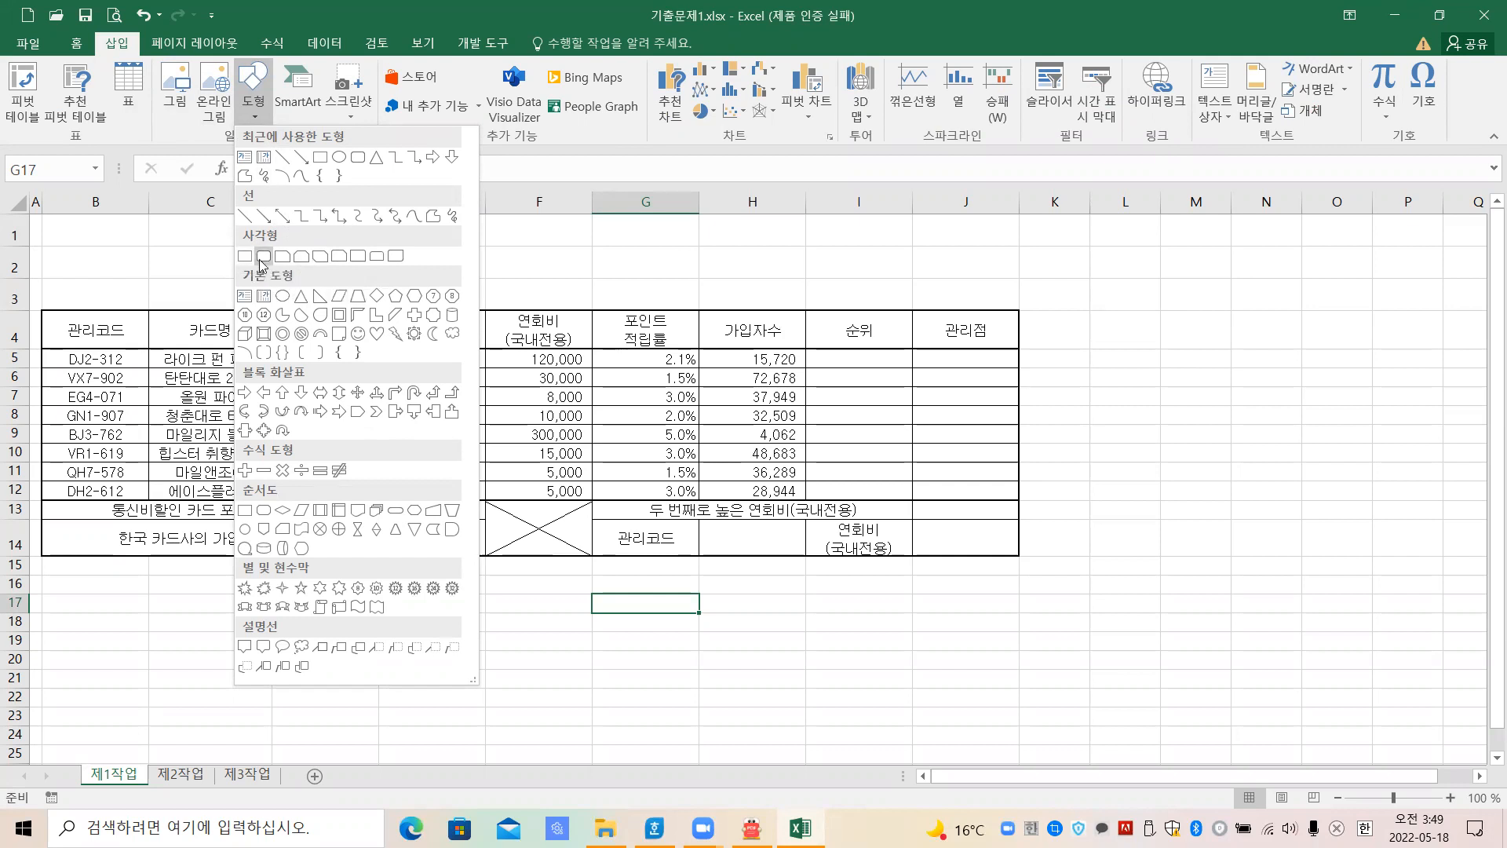
left_click(303, 257)
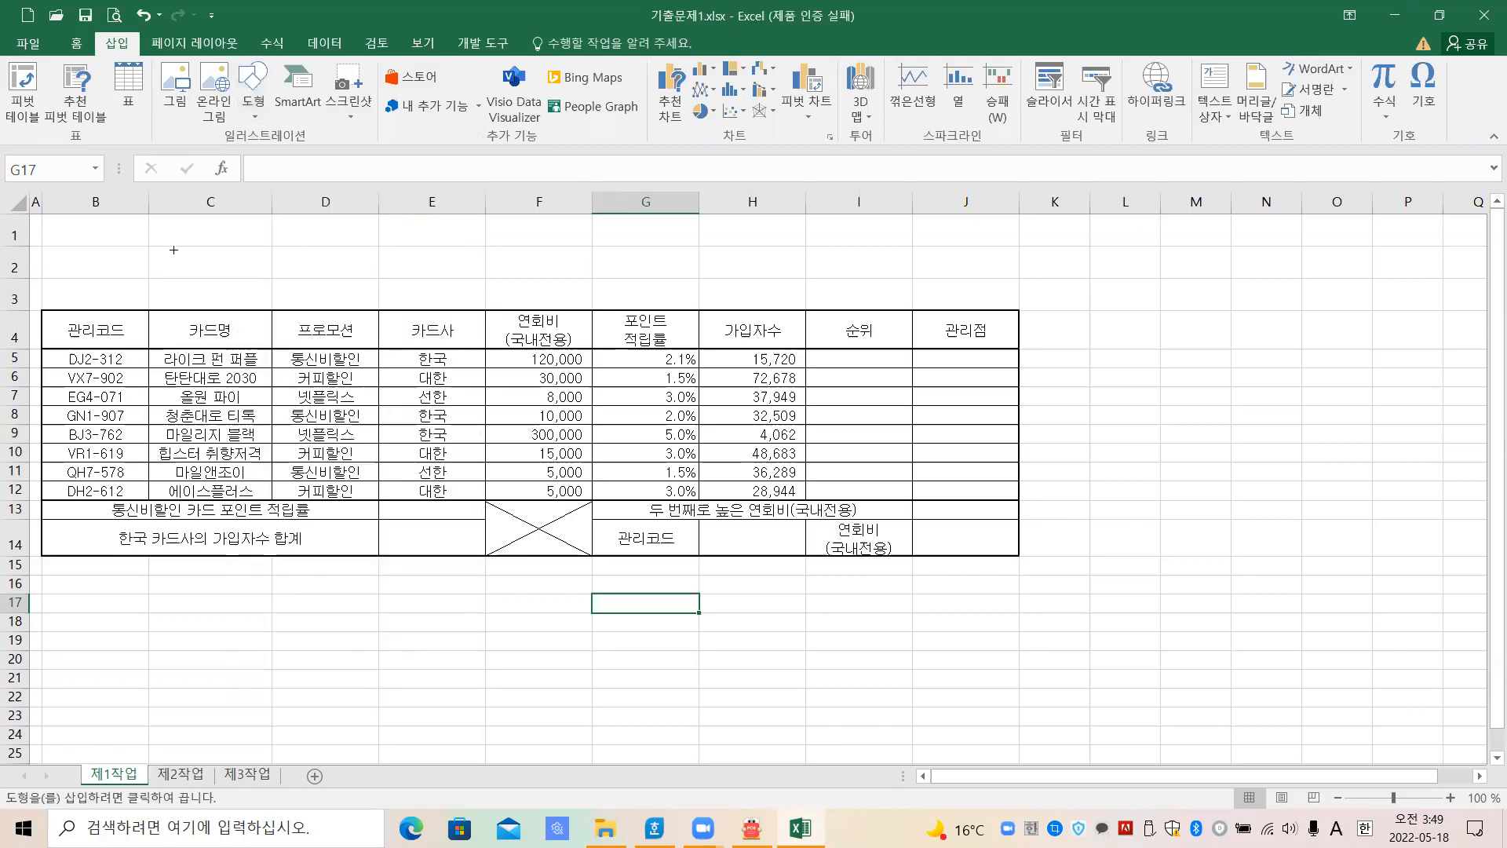
left_click_drag(61, 230, 631, 296)
left_click_drag(61, 261, 50, 261)
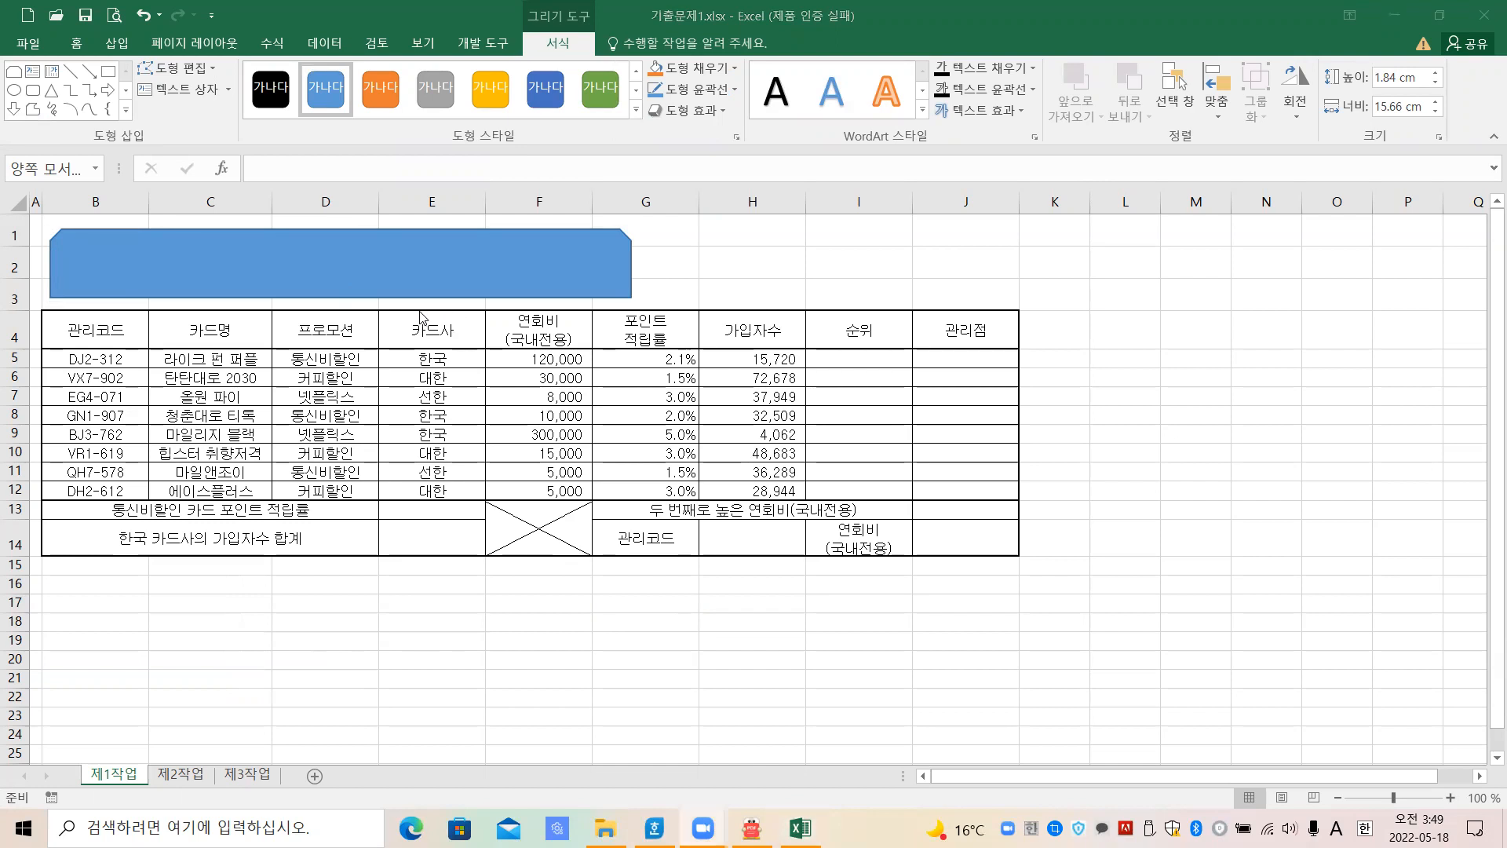
left_click(402, 271)
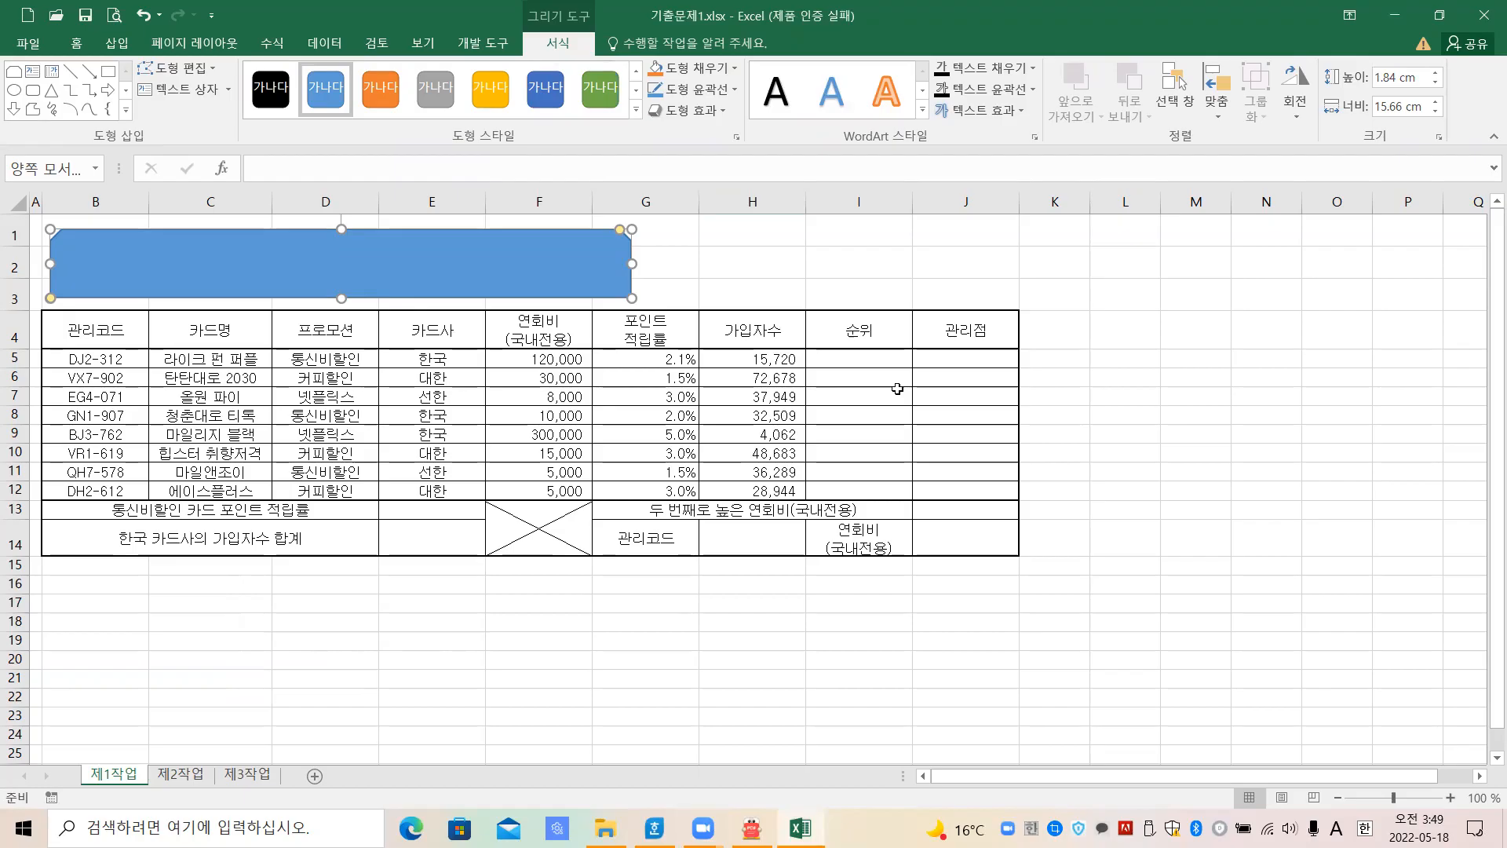
mouse_move(582, 57)
left_mouse_down()
mouse_move(524, 38)
mouse_move(583, 11)
mouse_move(587, 59)
left_mouse_up()
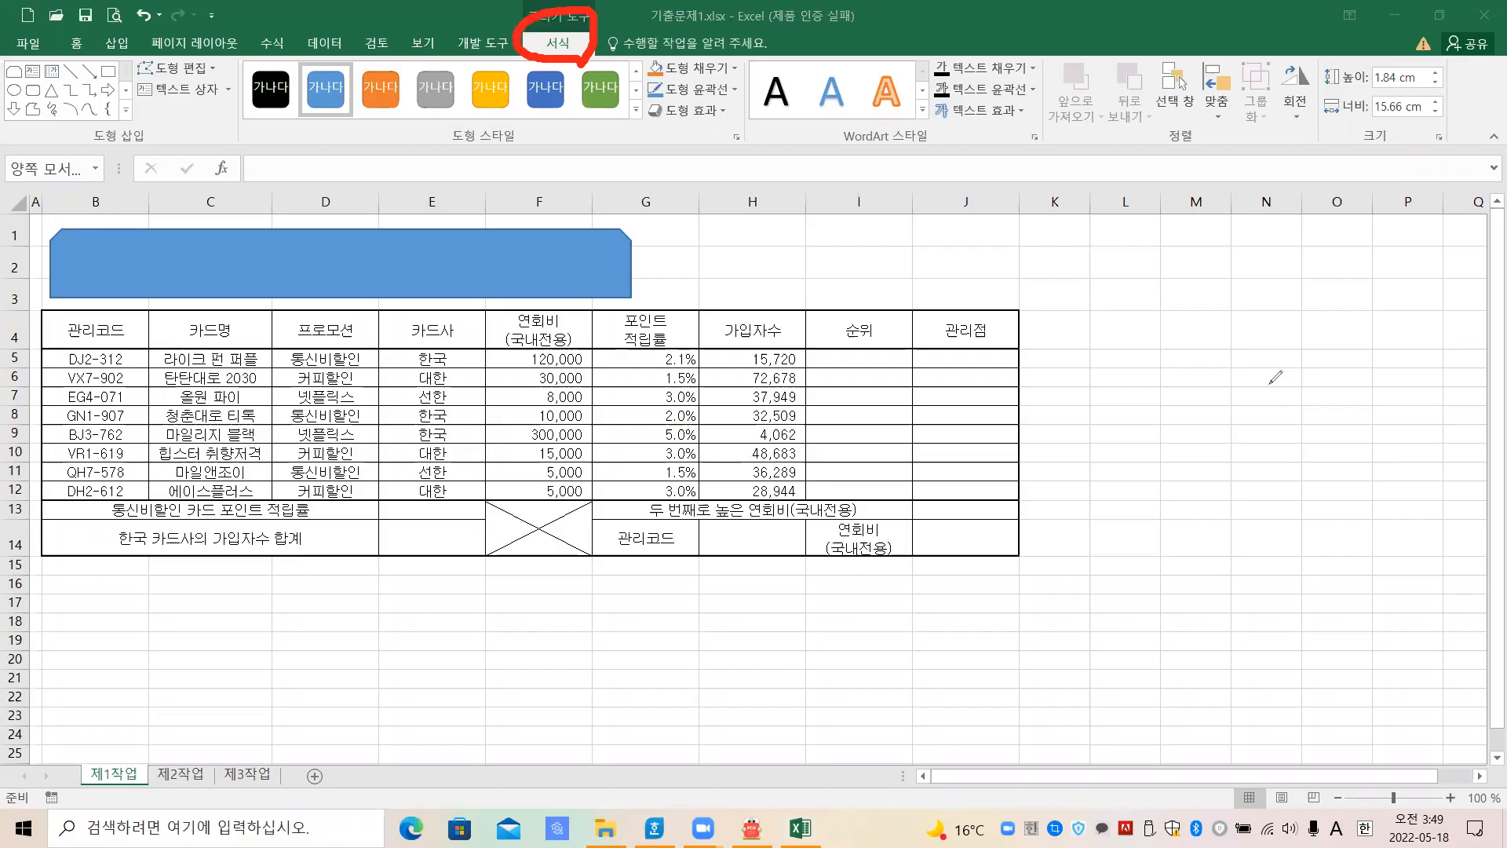
key("Escape")
left_click(562, 471)
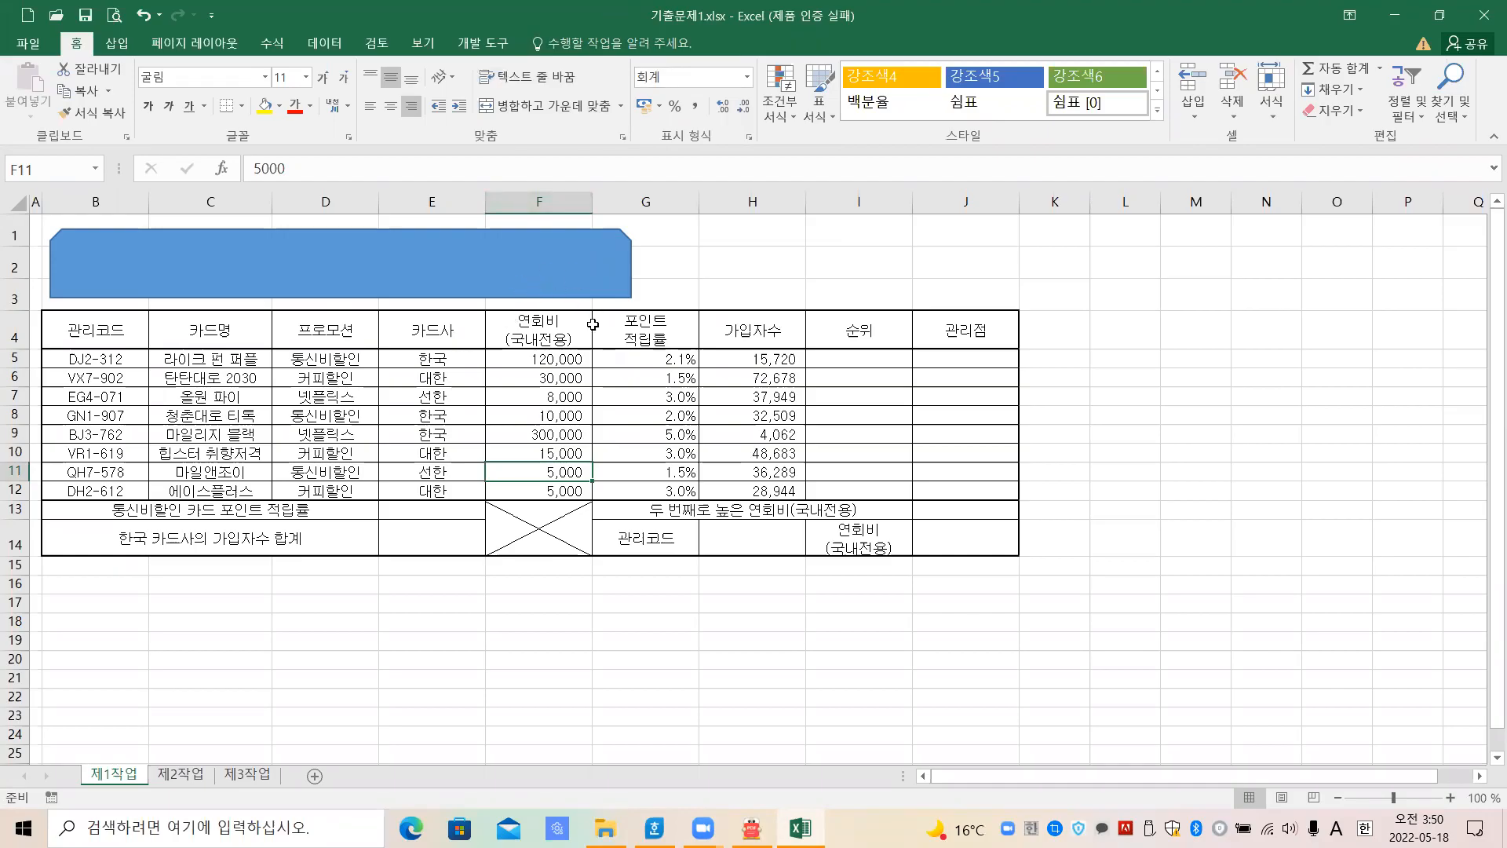
Check the title condition in the 한글 document and fill the title shape with standard yellow (노랑)
left_click(515, 276)
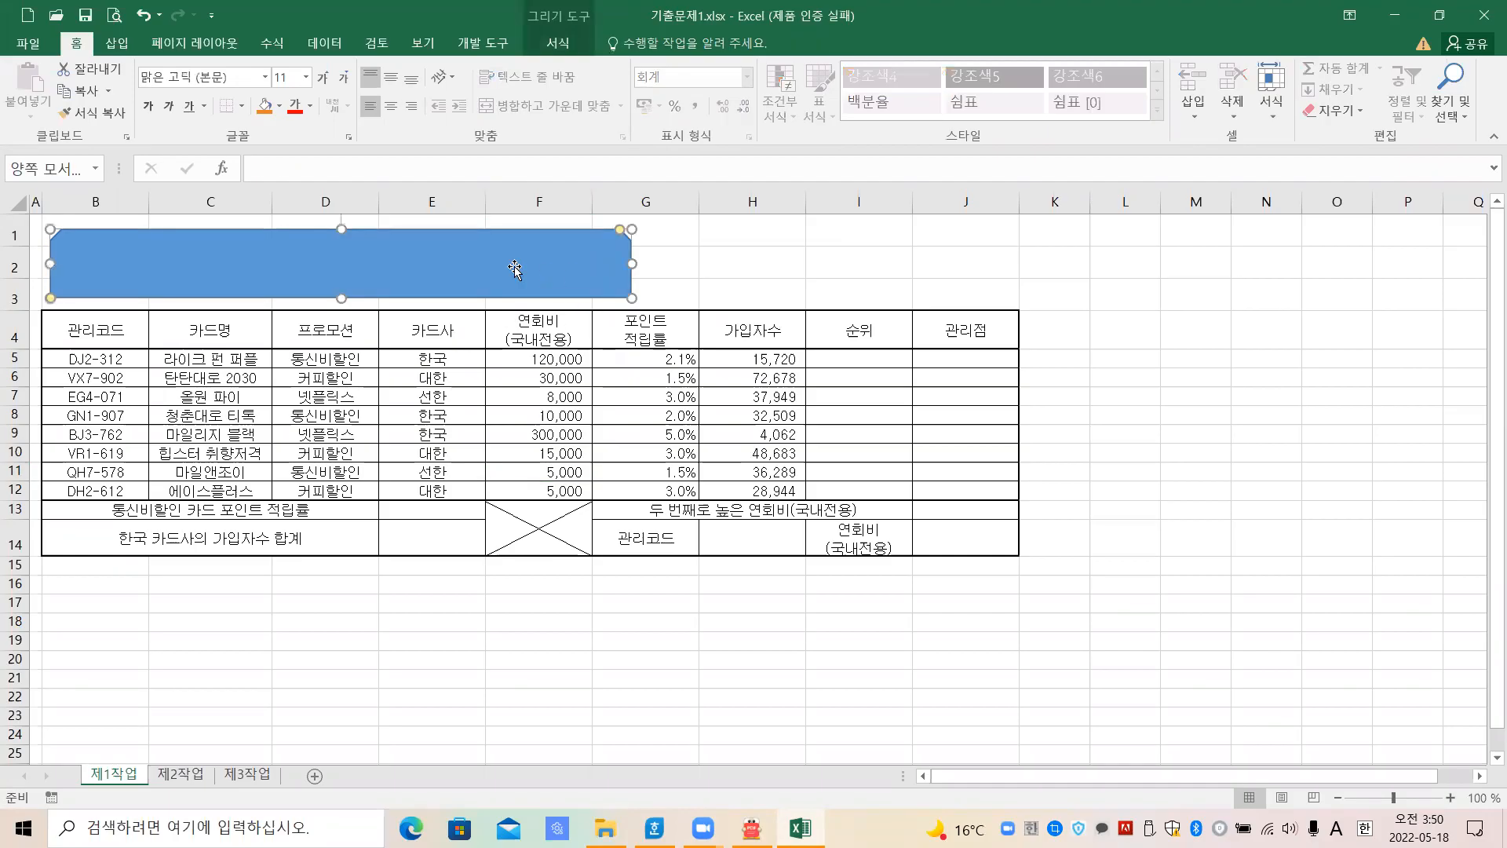
left_click(558, 45)
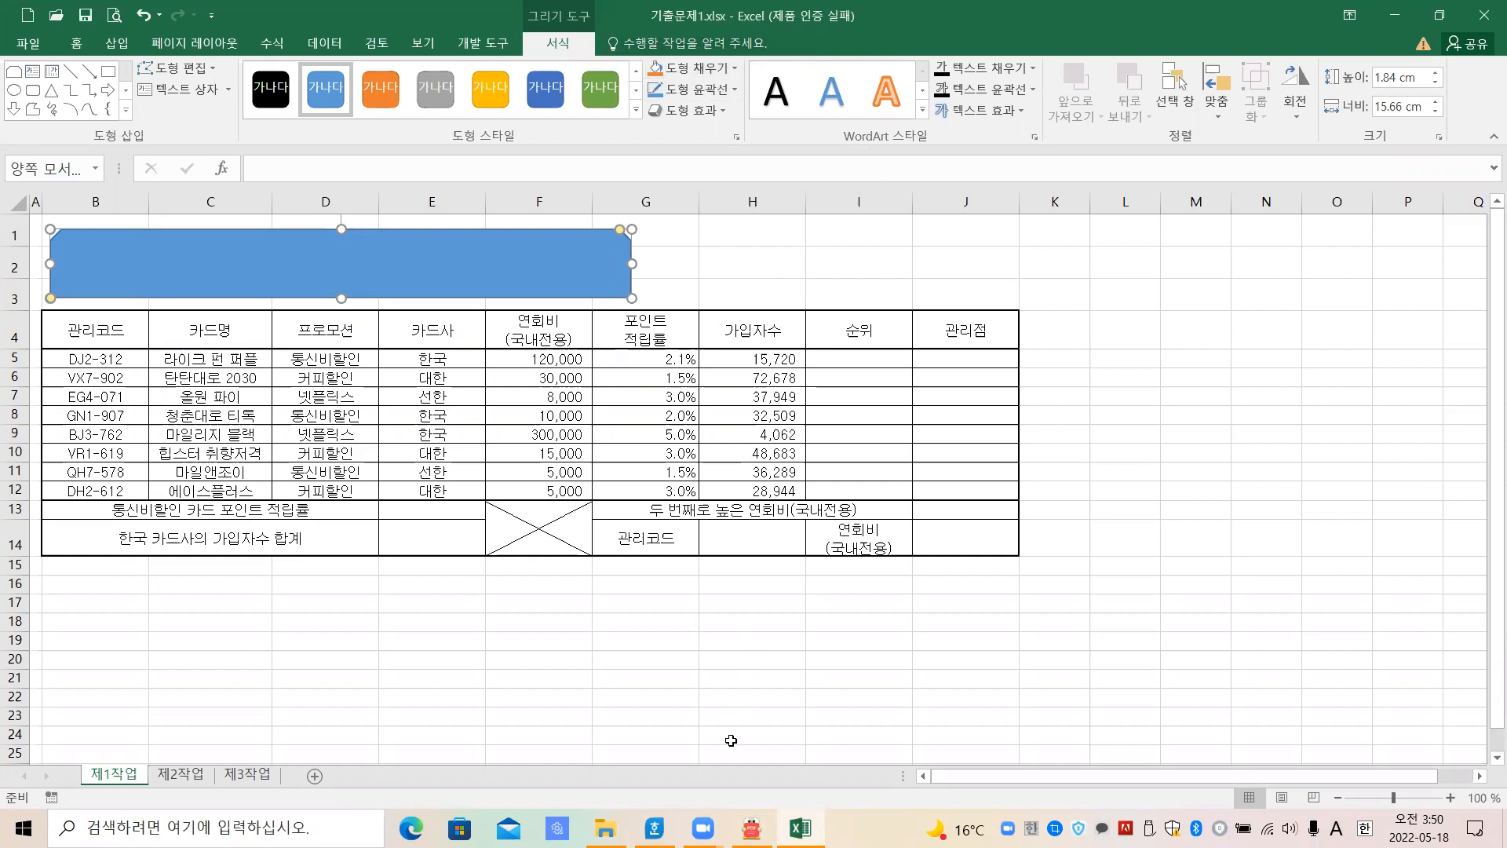
left_click(654, 828)
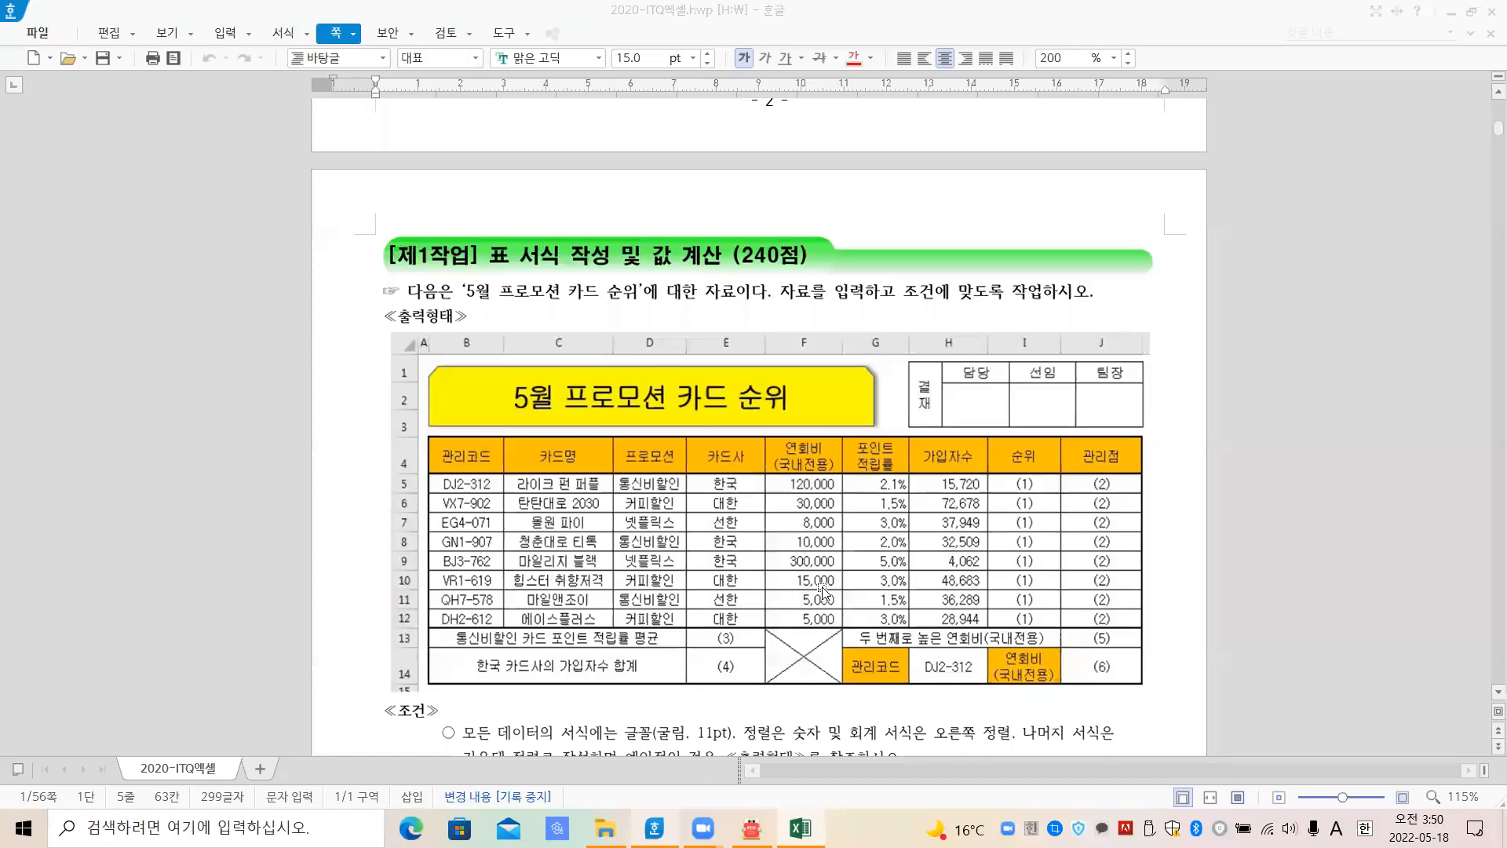
scroll(822, 590, "down", 2)
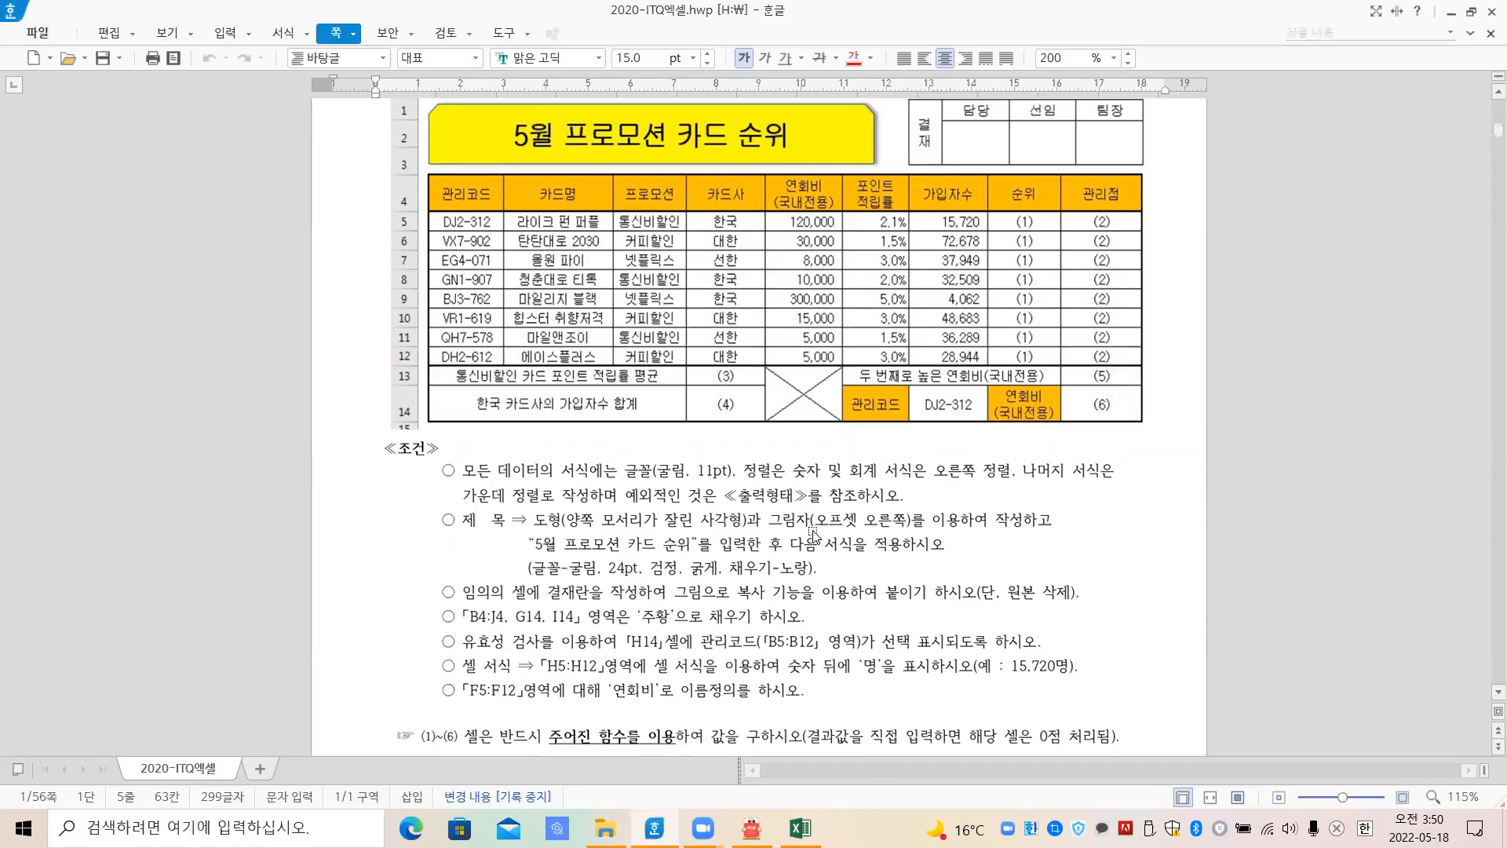
key("alt+Tab")
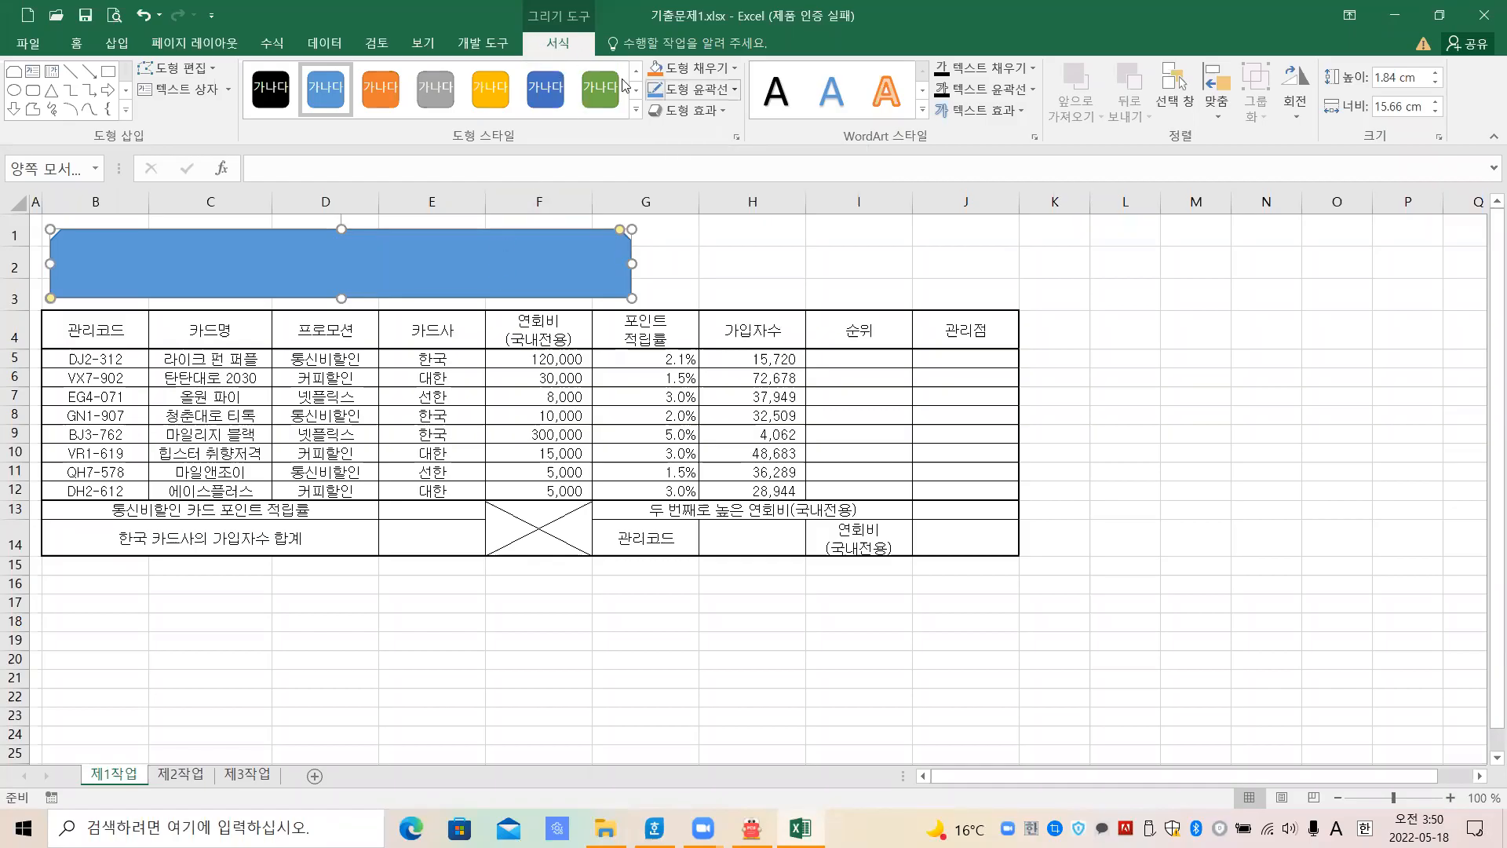
left_click(709, 71)
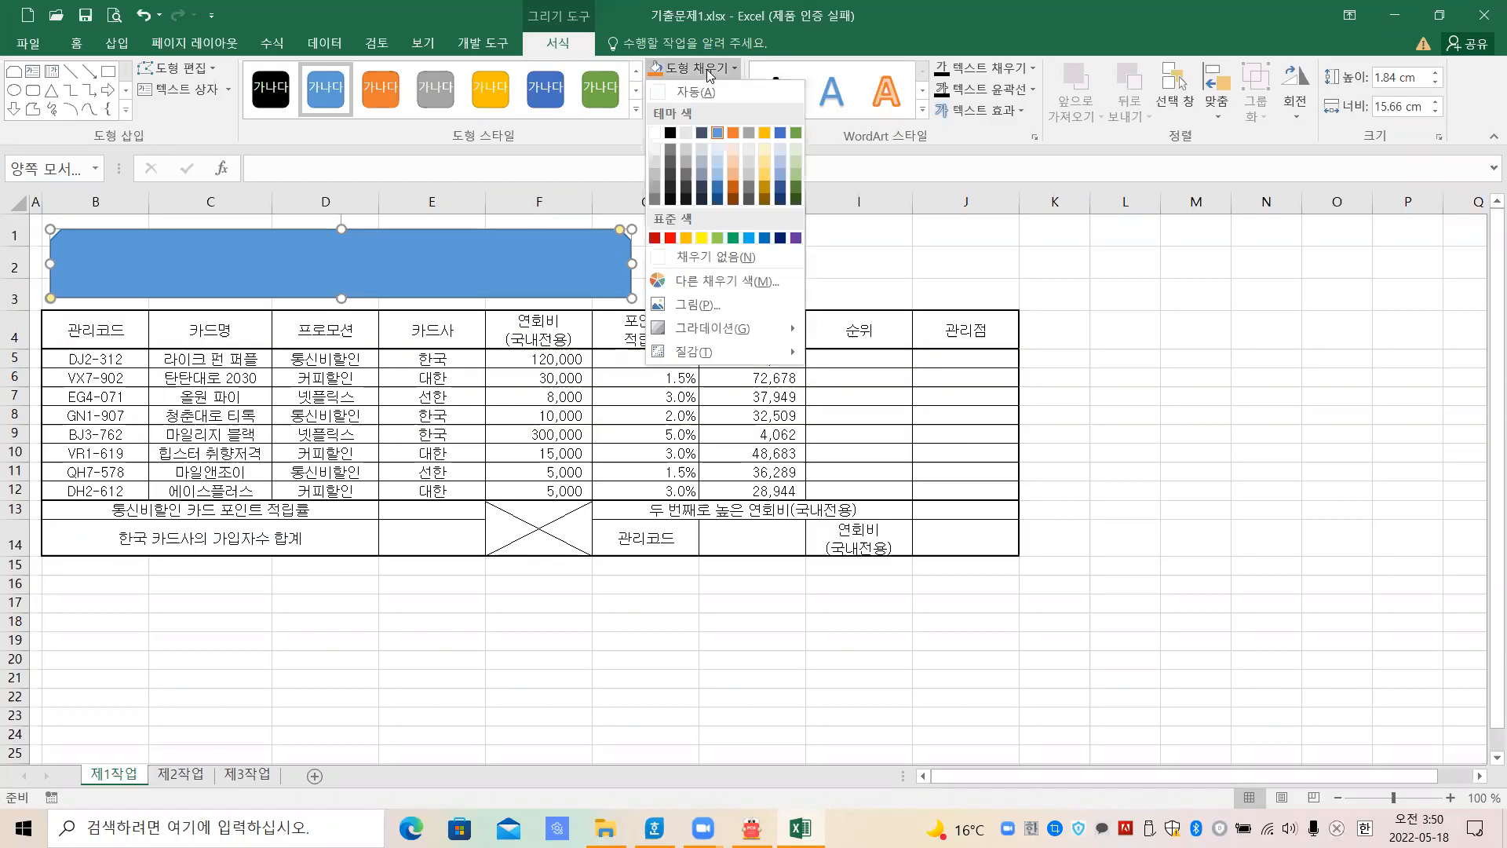
left_click(703, 238)
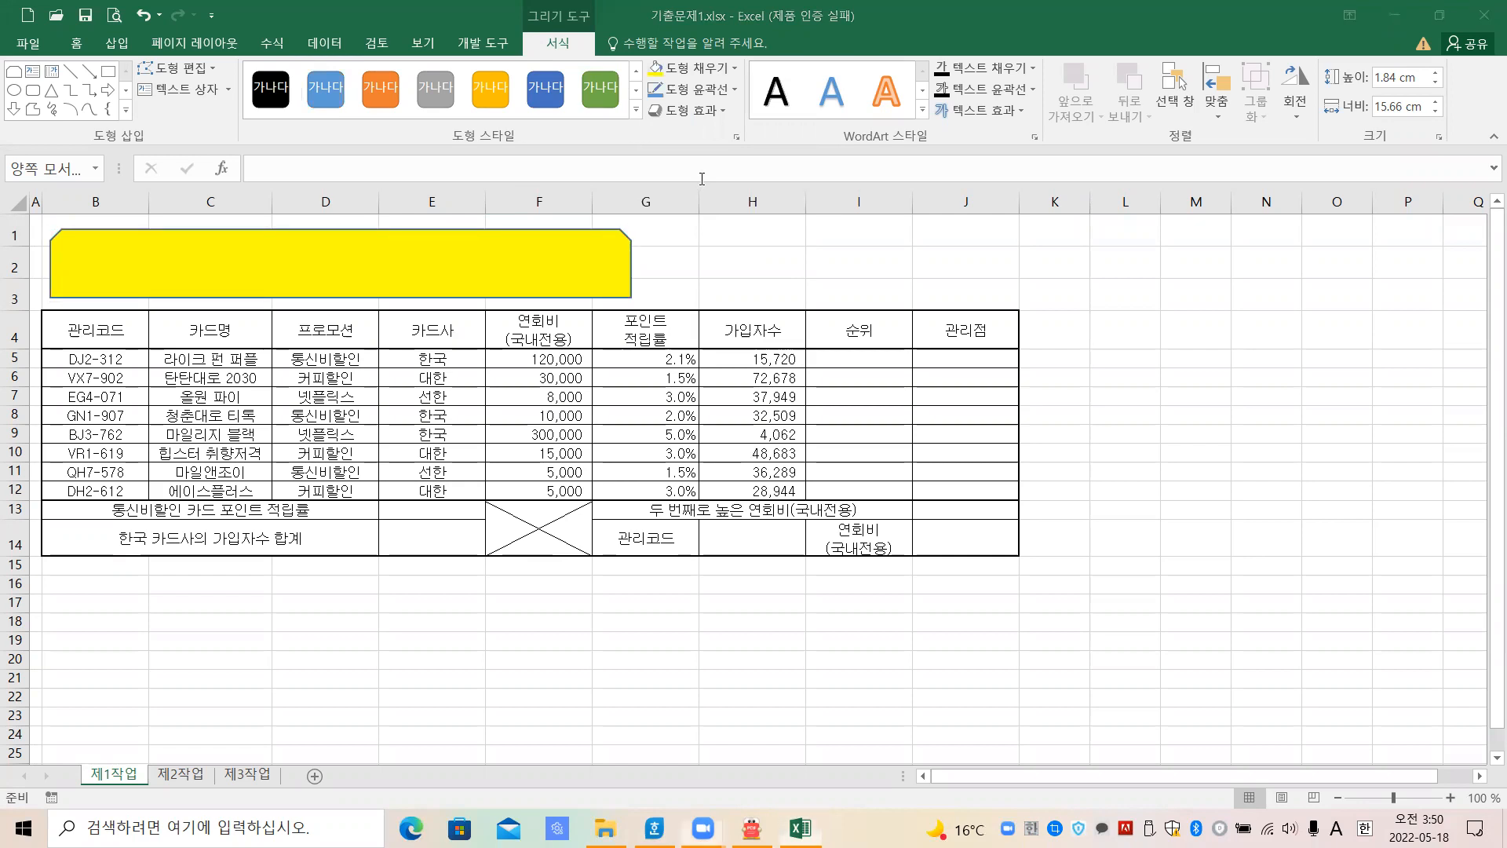
Apply the outer offset-right shadow (오프셋 오른쪽) to the title shape
left_click(686, 111)
left_click(685, 110)
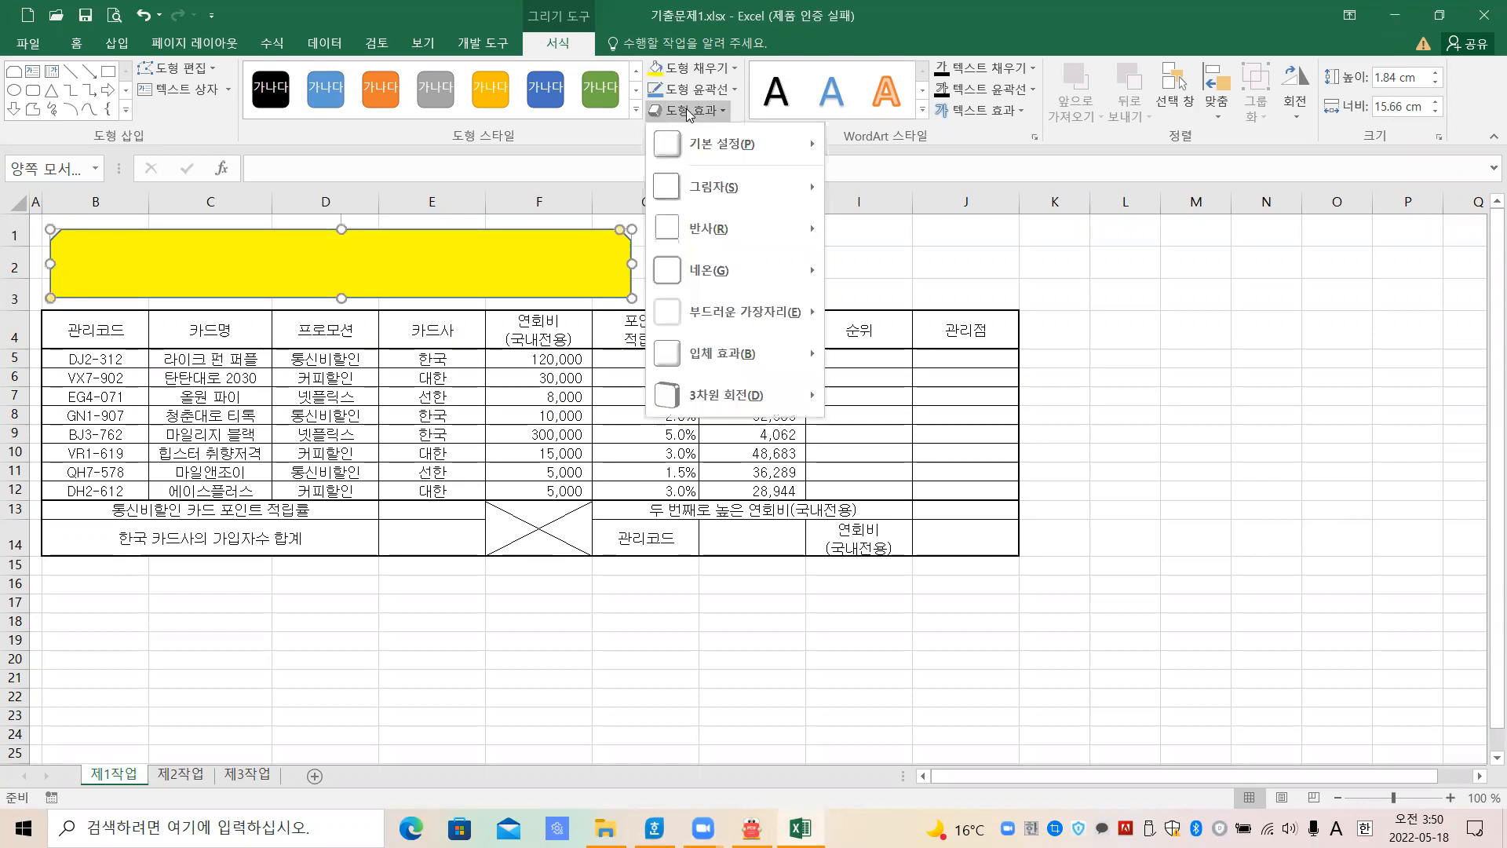
mouse_move(695, 192)
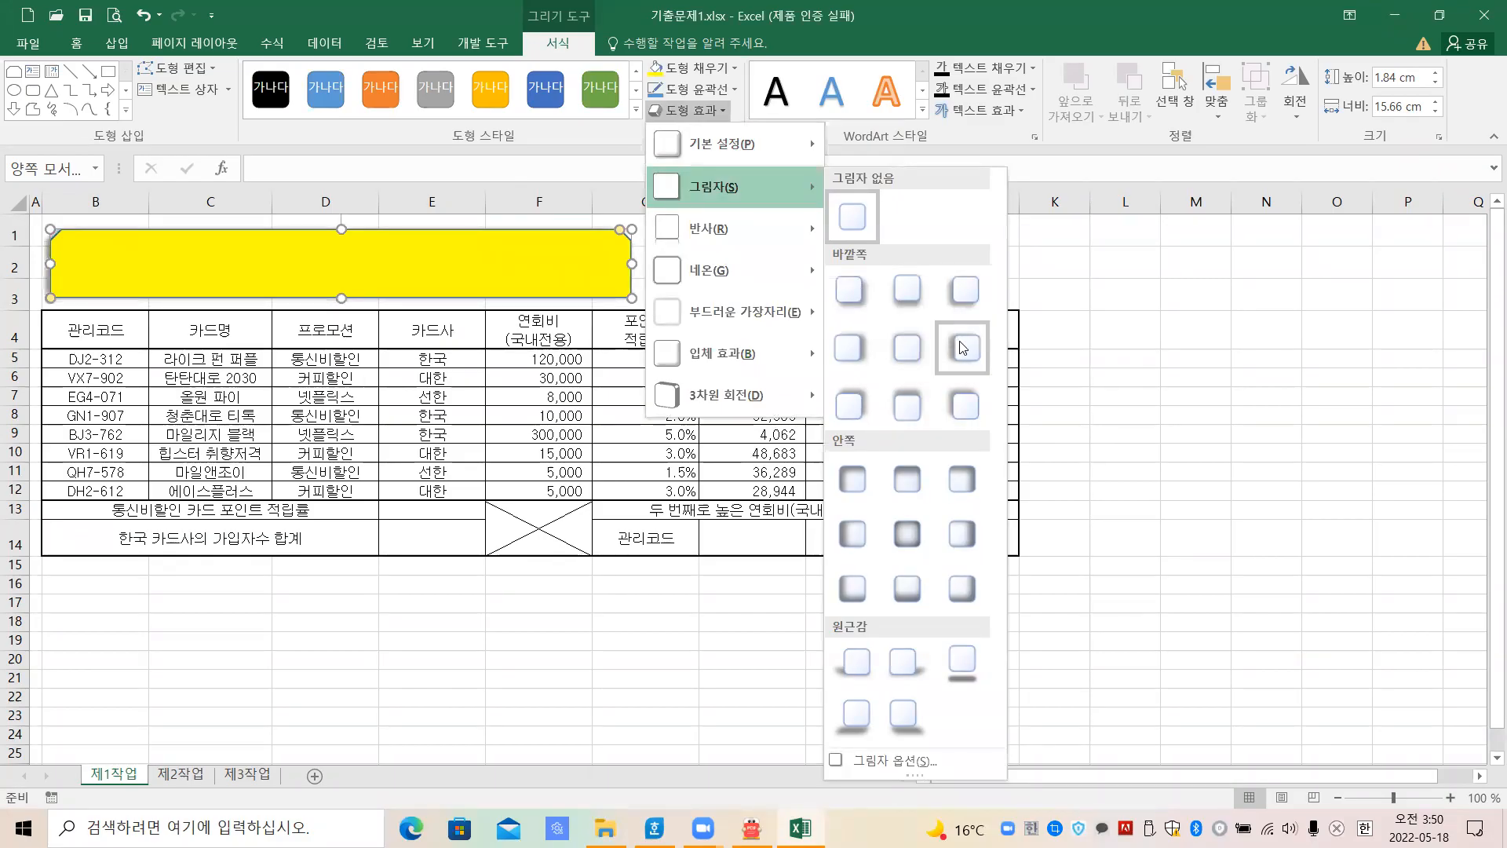
left_click(854, 349)
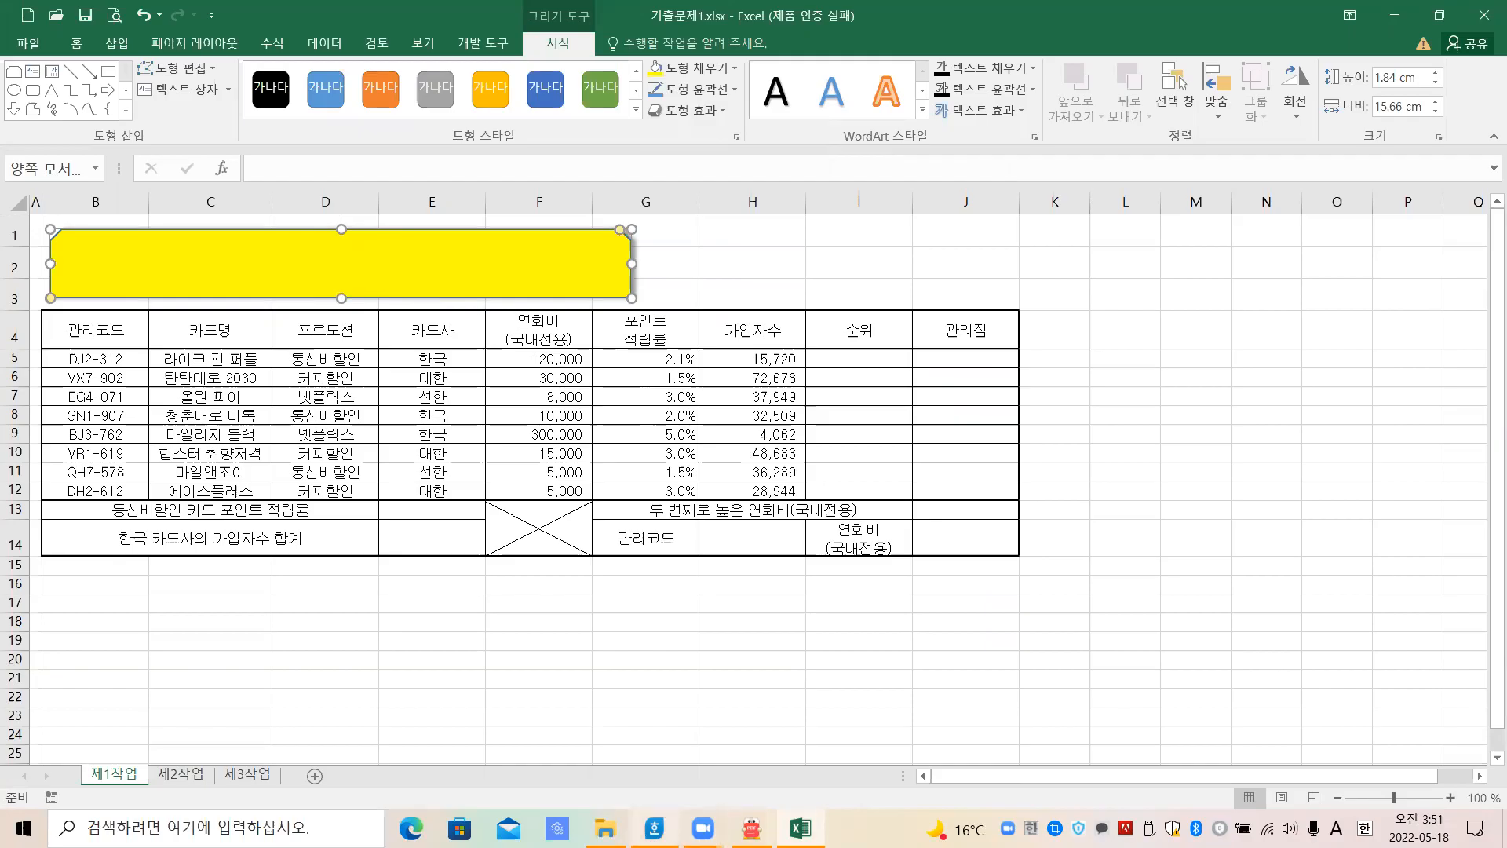
Recheck the title's font condition in the 한글 document and set the title shape's font to 굴림 at 24 pt
left_click(657, 824)
scroll(677, 615, "down", 1)
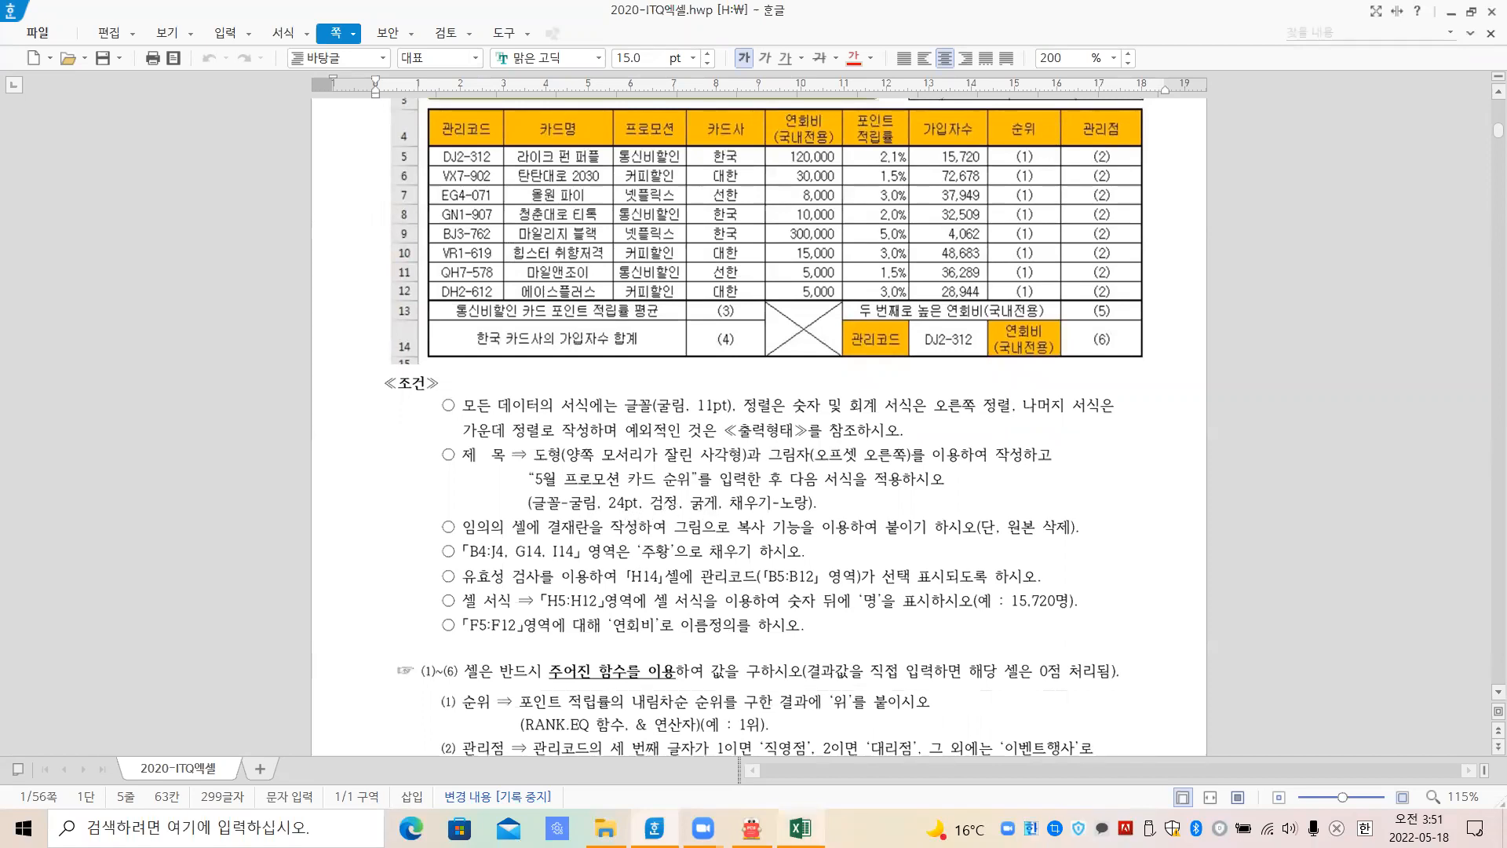
left_click(800, 828)
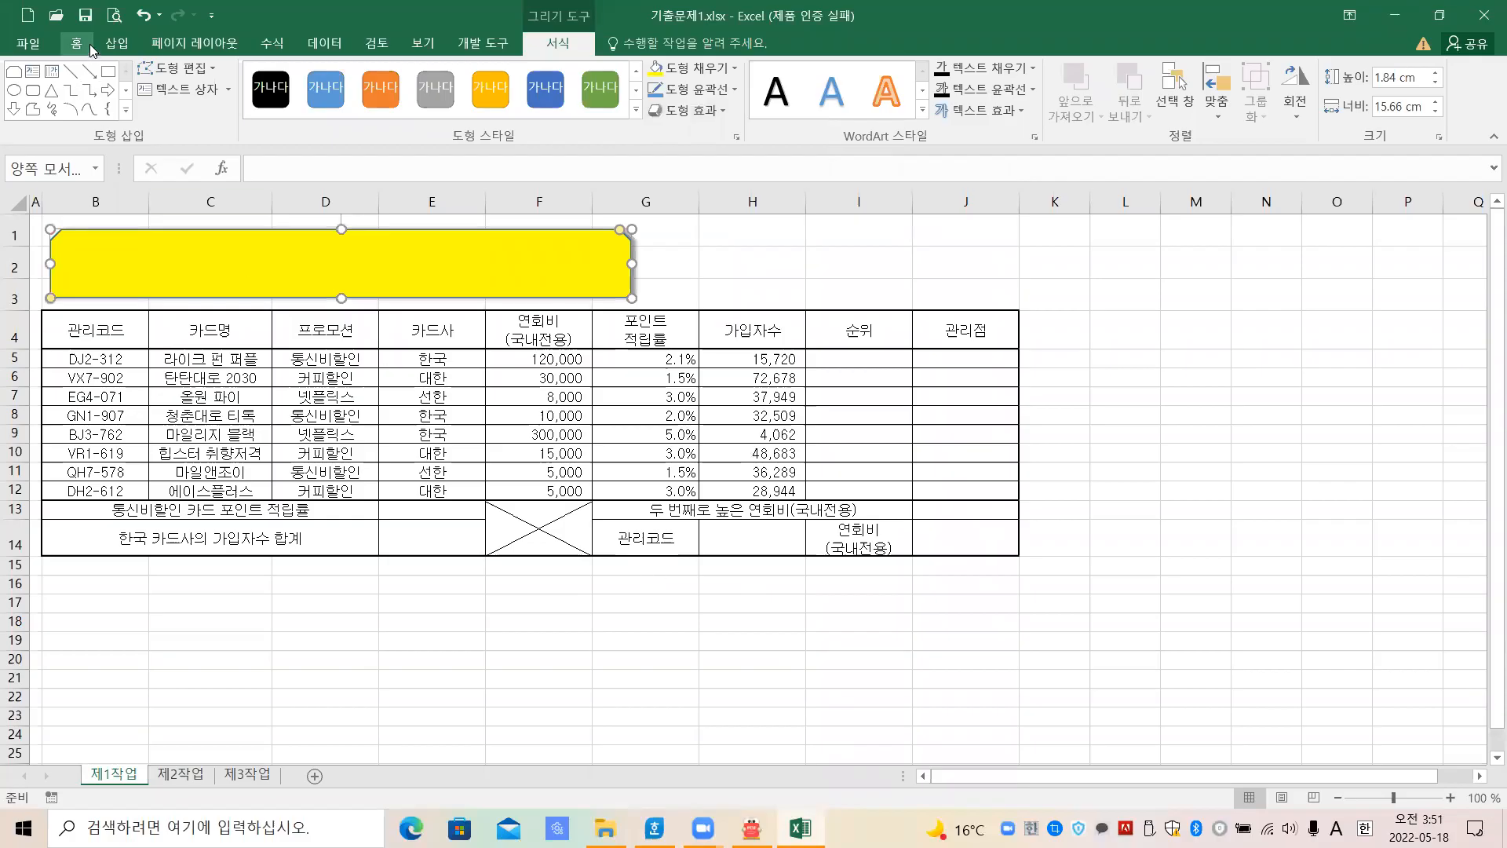
left_click(84, 45)
left_click(174, 78)
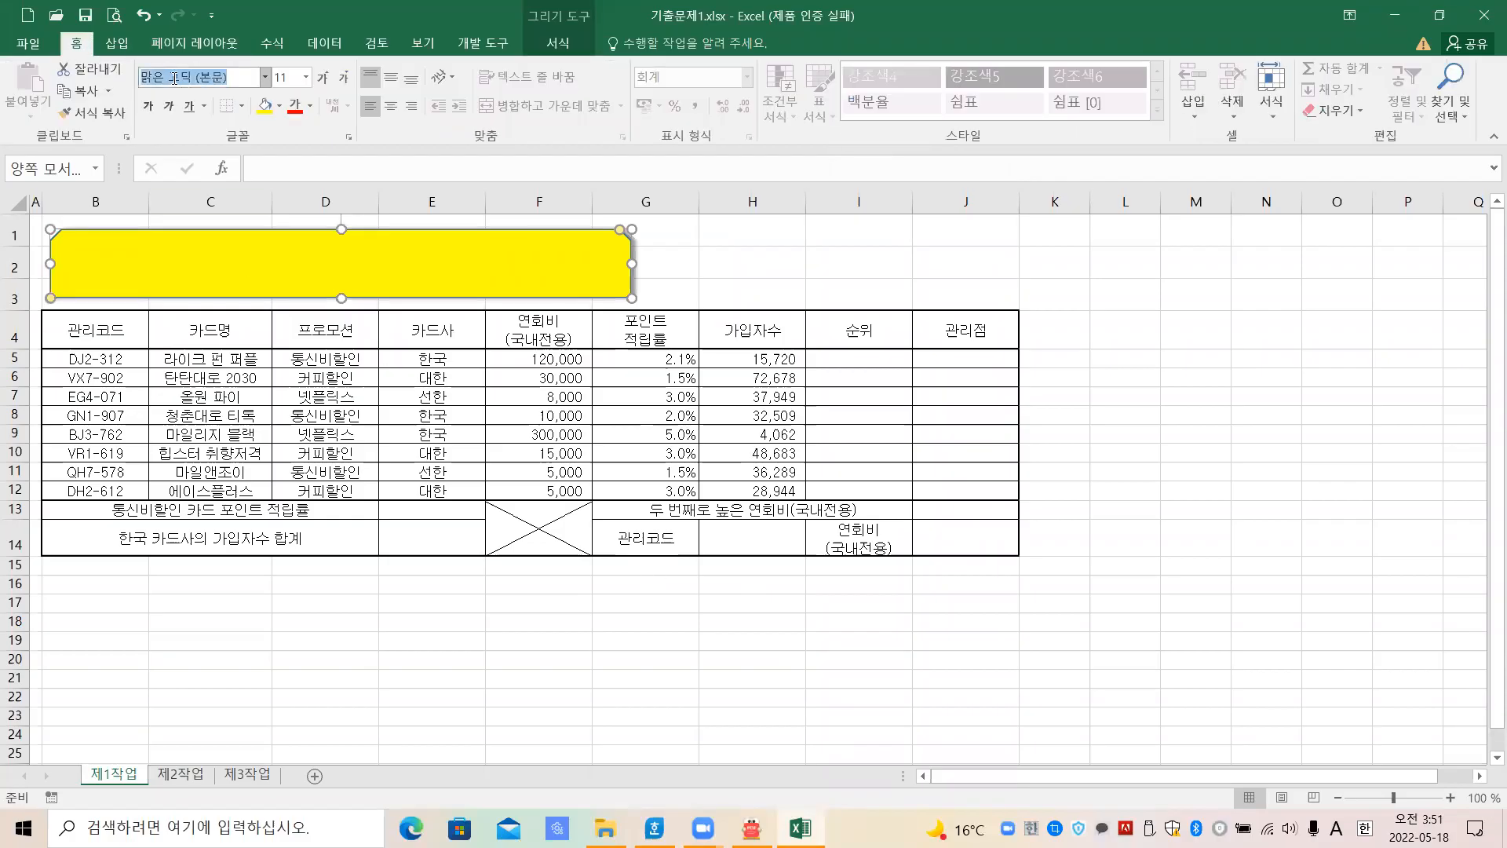
type("ㄱ")
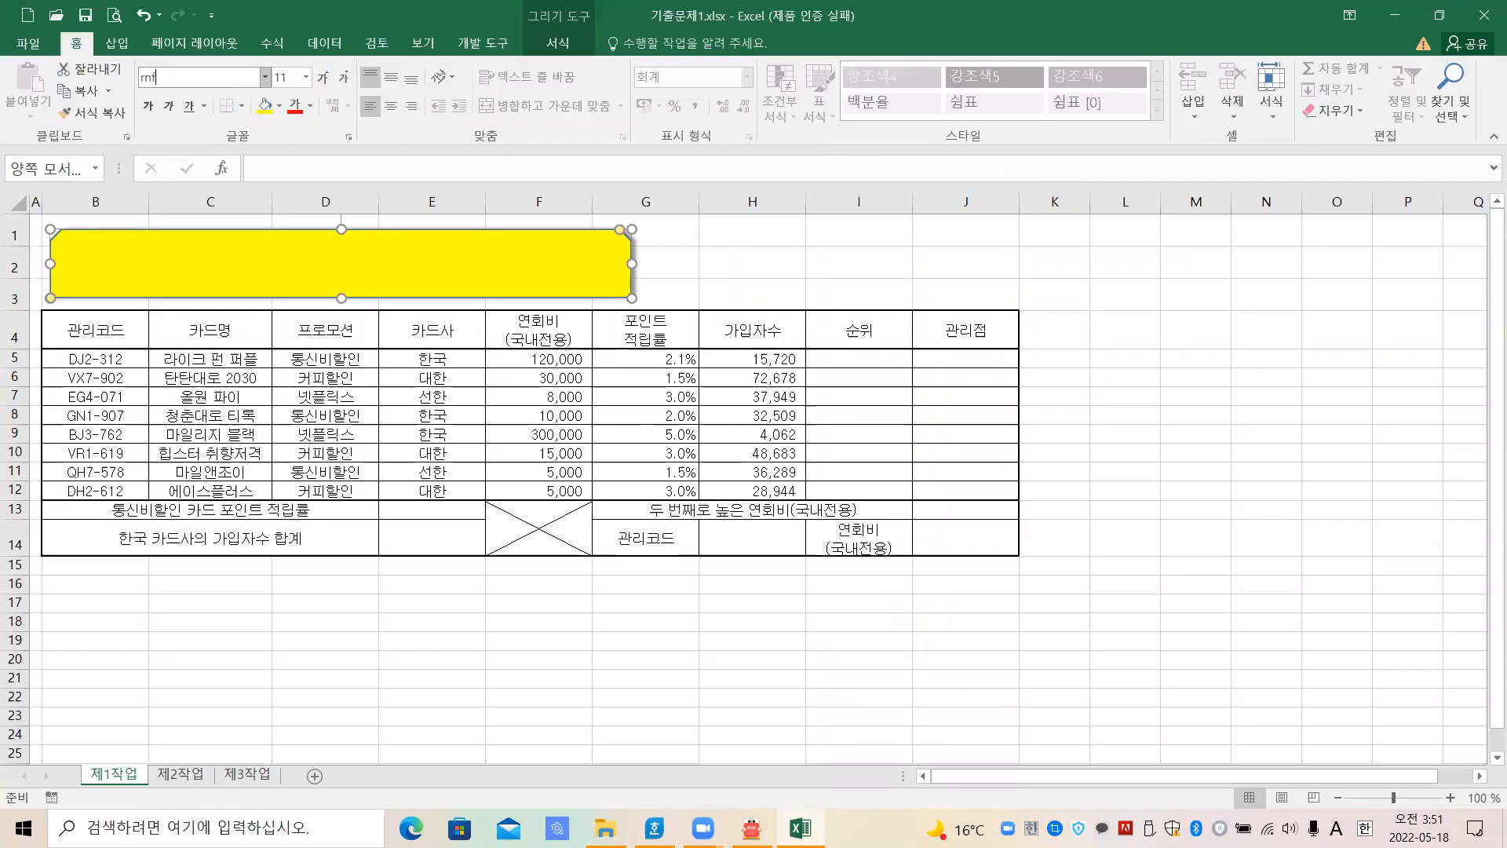
type("굴림")
key("Return")
left_click(286, 75)
type("24")
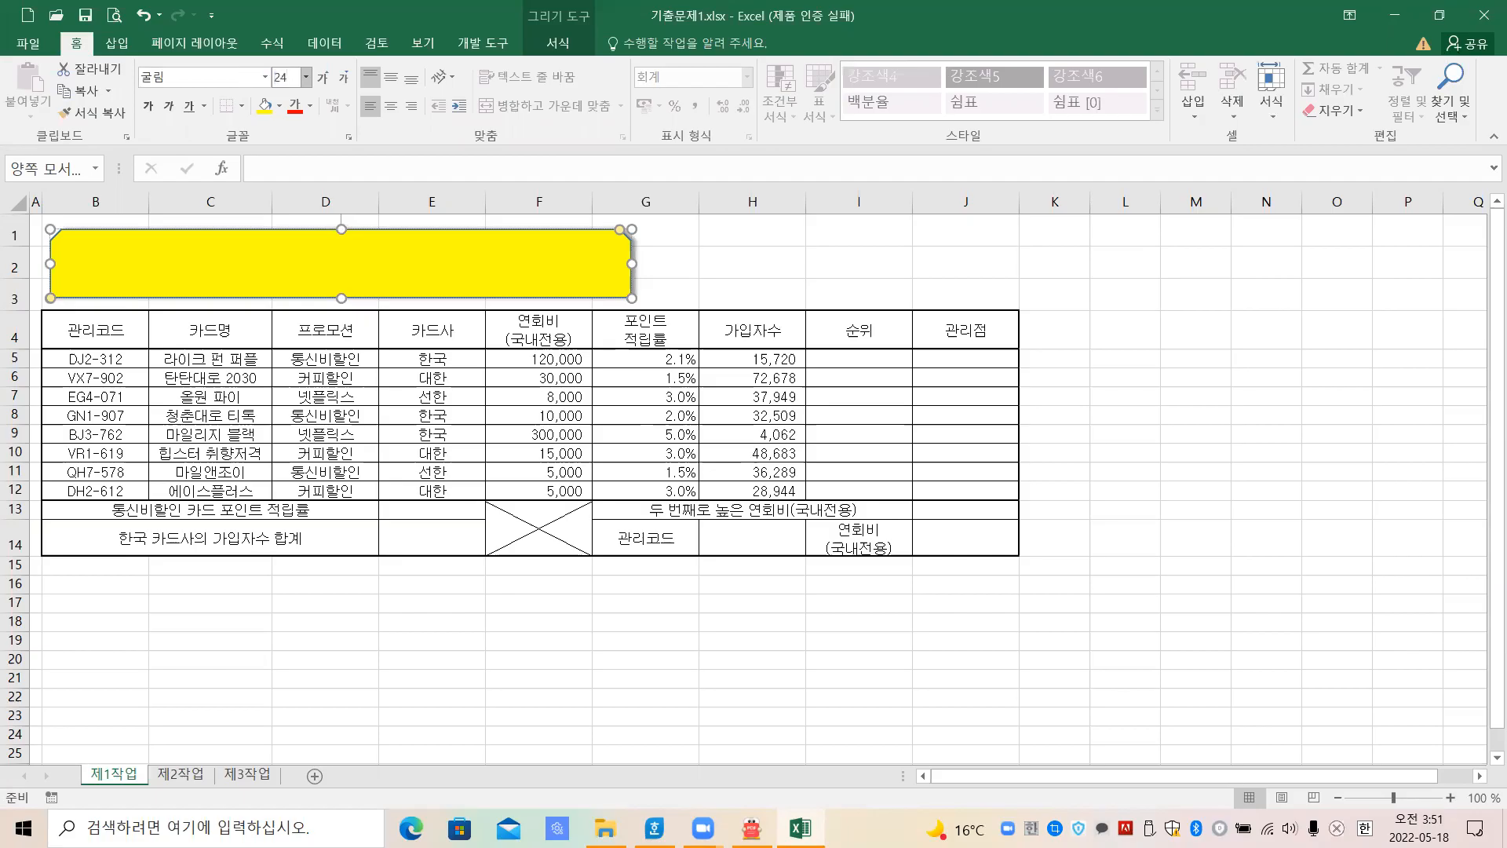
key("Return")
Make the title shape's text bold and set its font colour to black
left_click(150, 109)
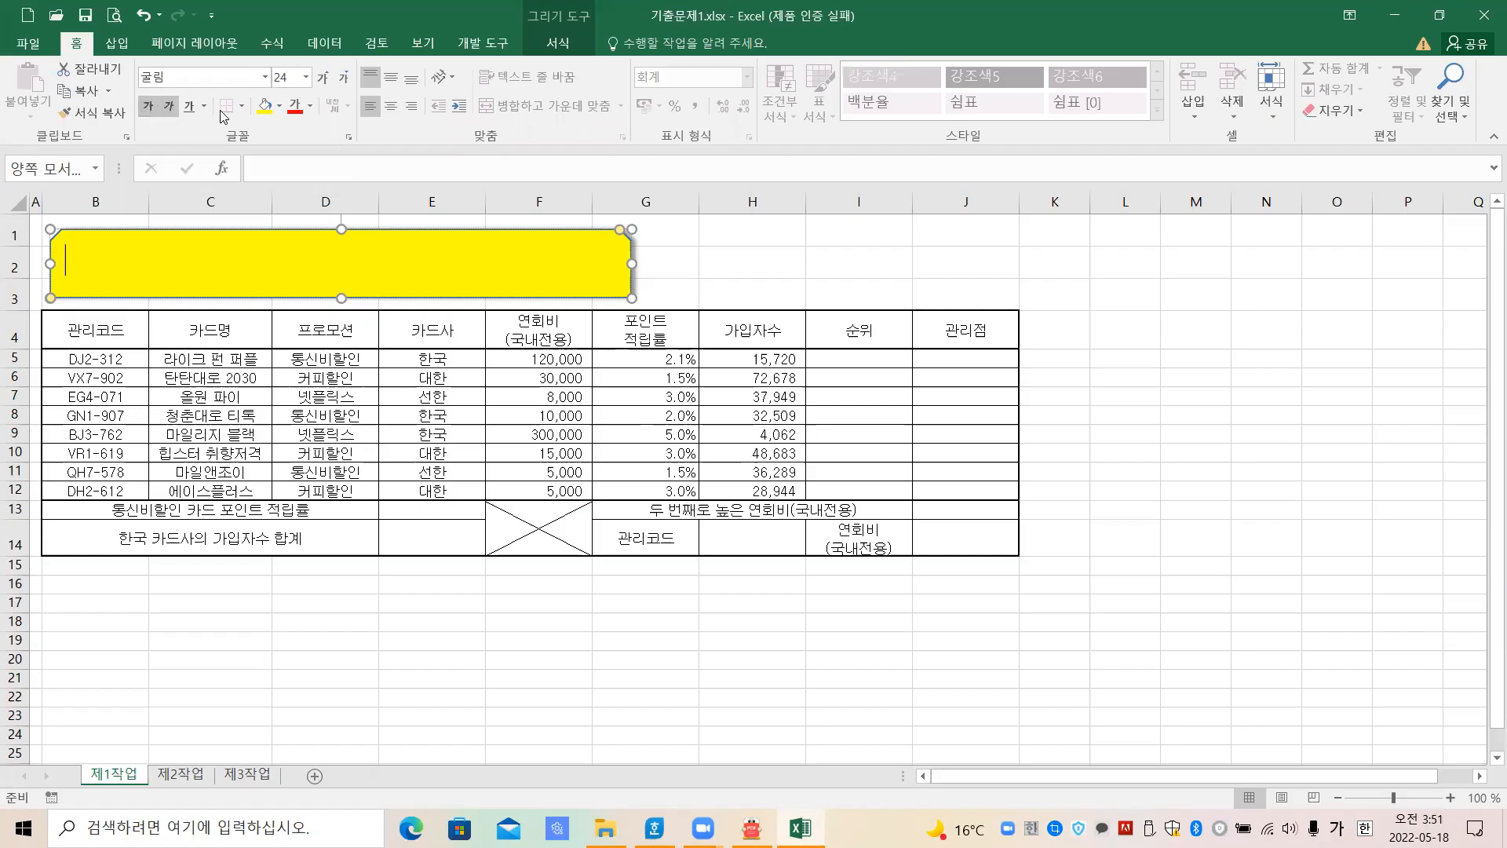
left_click(311, 106)
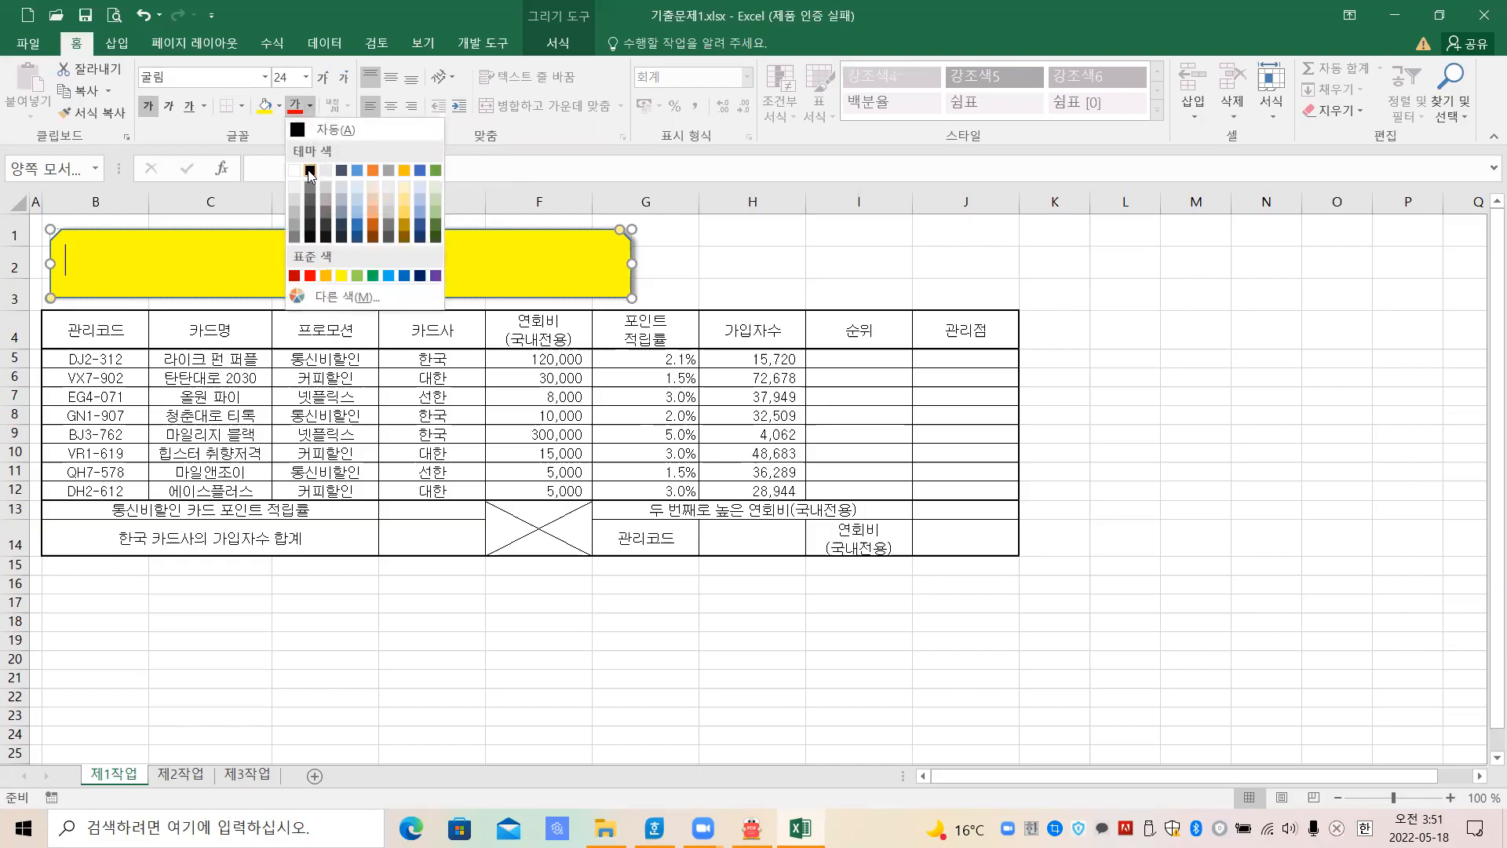
left_click(310, 171)
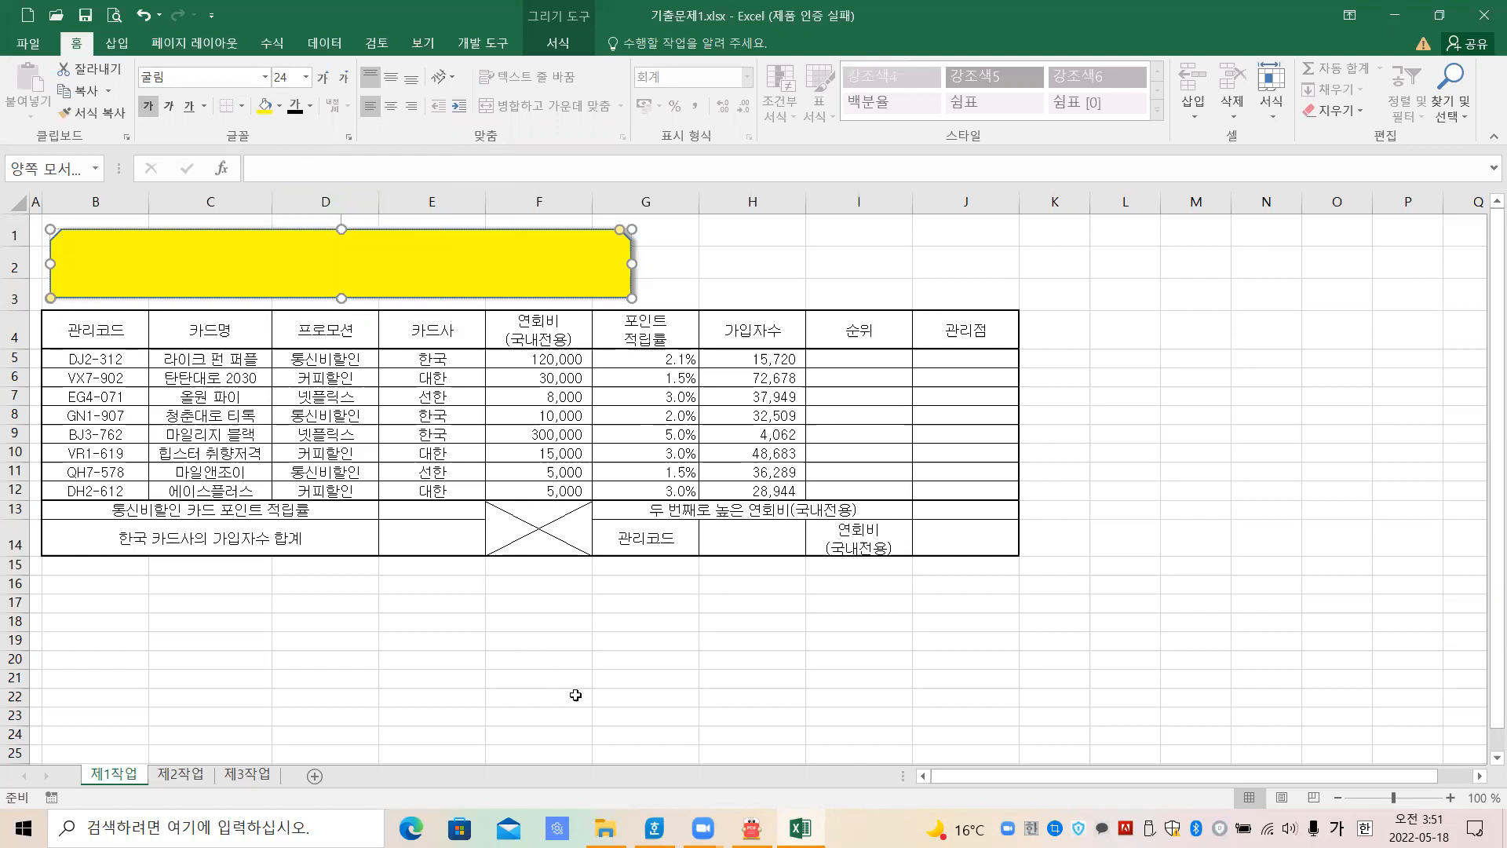
Check the sample title in the 한글 document and centre the title shape's text both vertically and horizontally
left_click(654, 827)
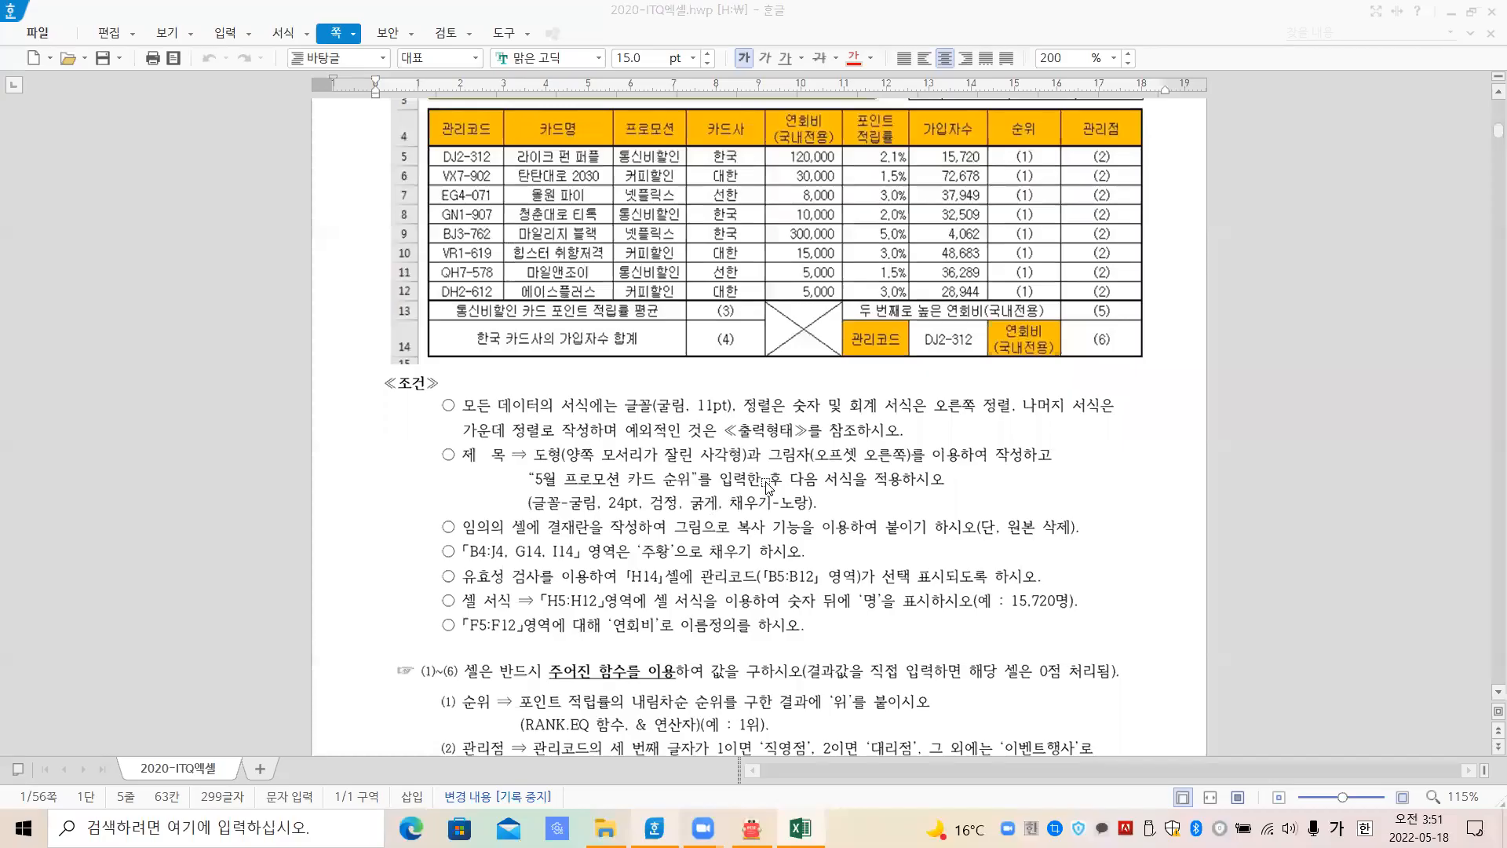
scroll(768, 484, "up", 3)
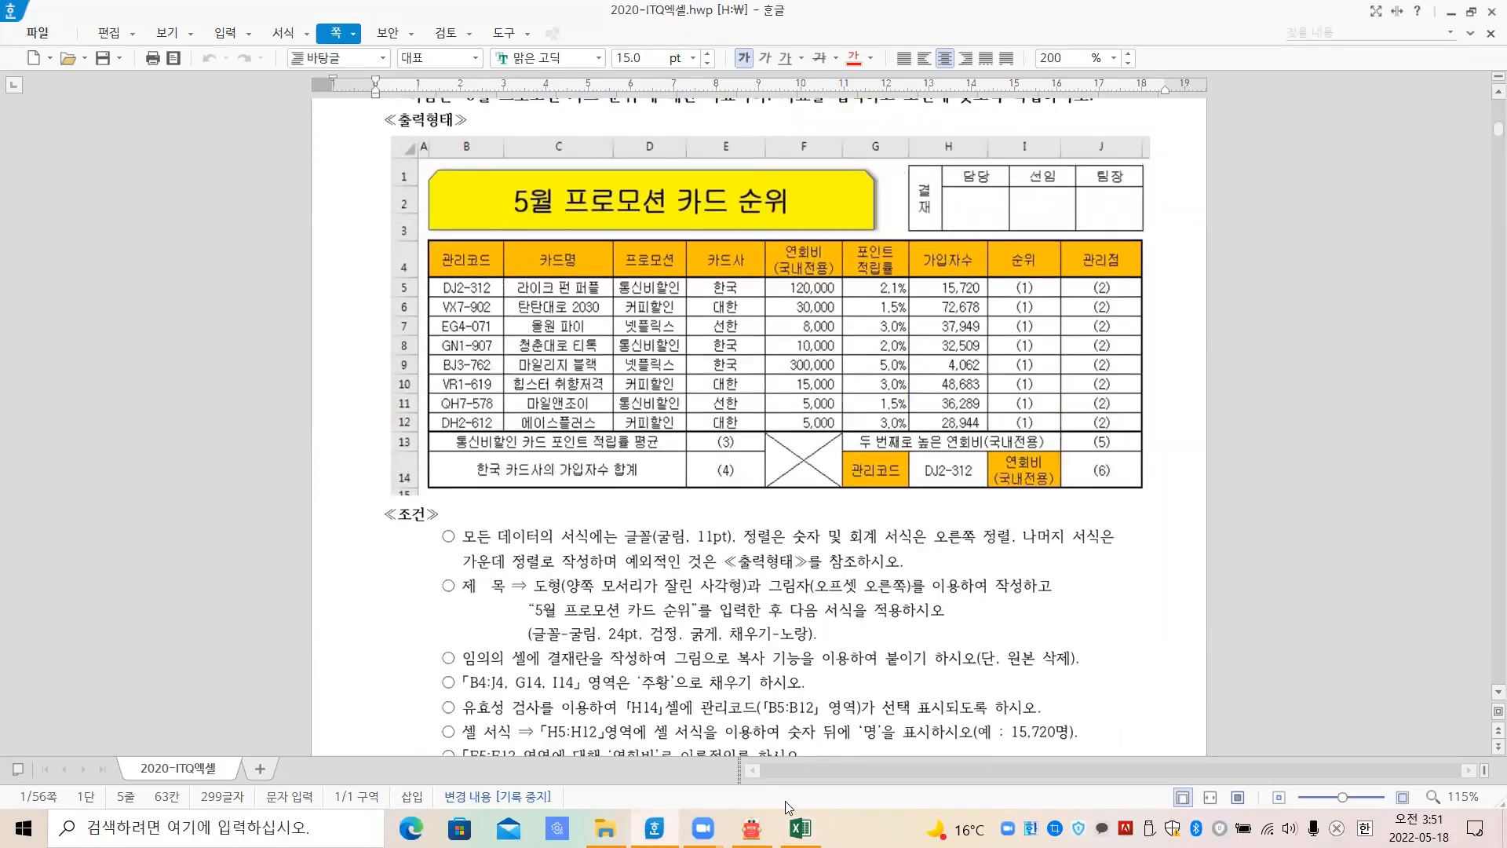
left_click(800, 827)
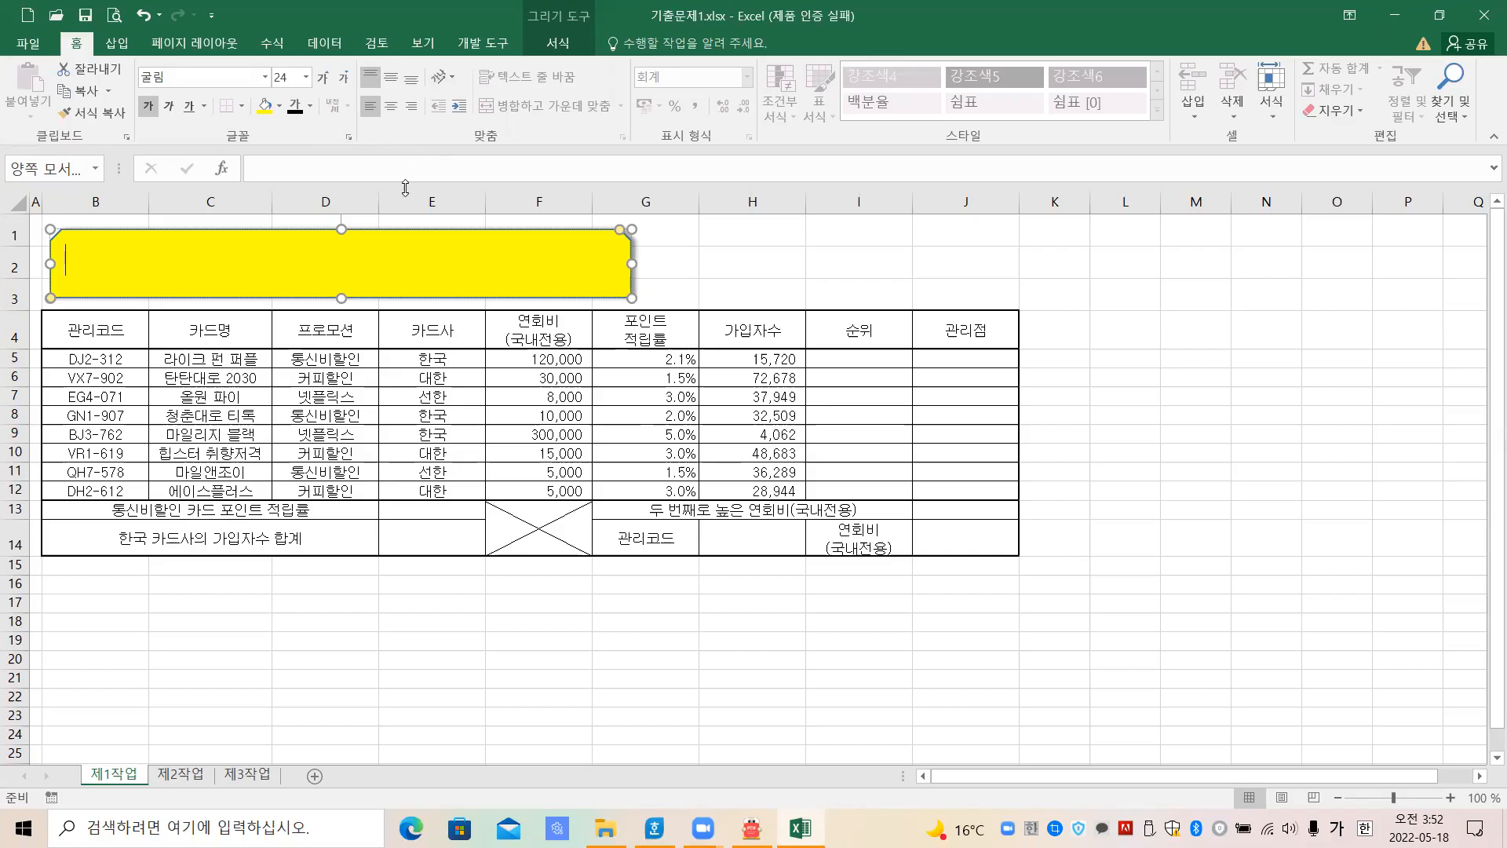
left_click(318, 244)
left_click(392, 78)
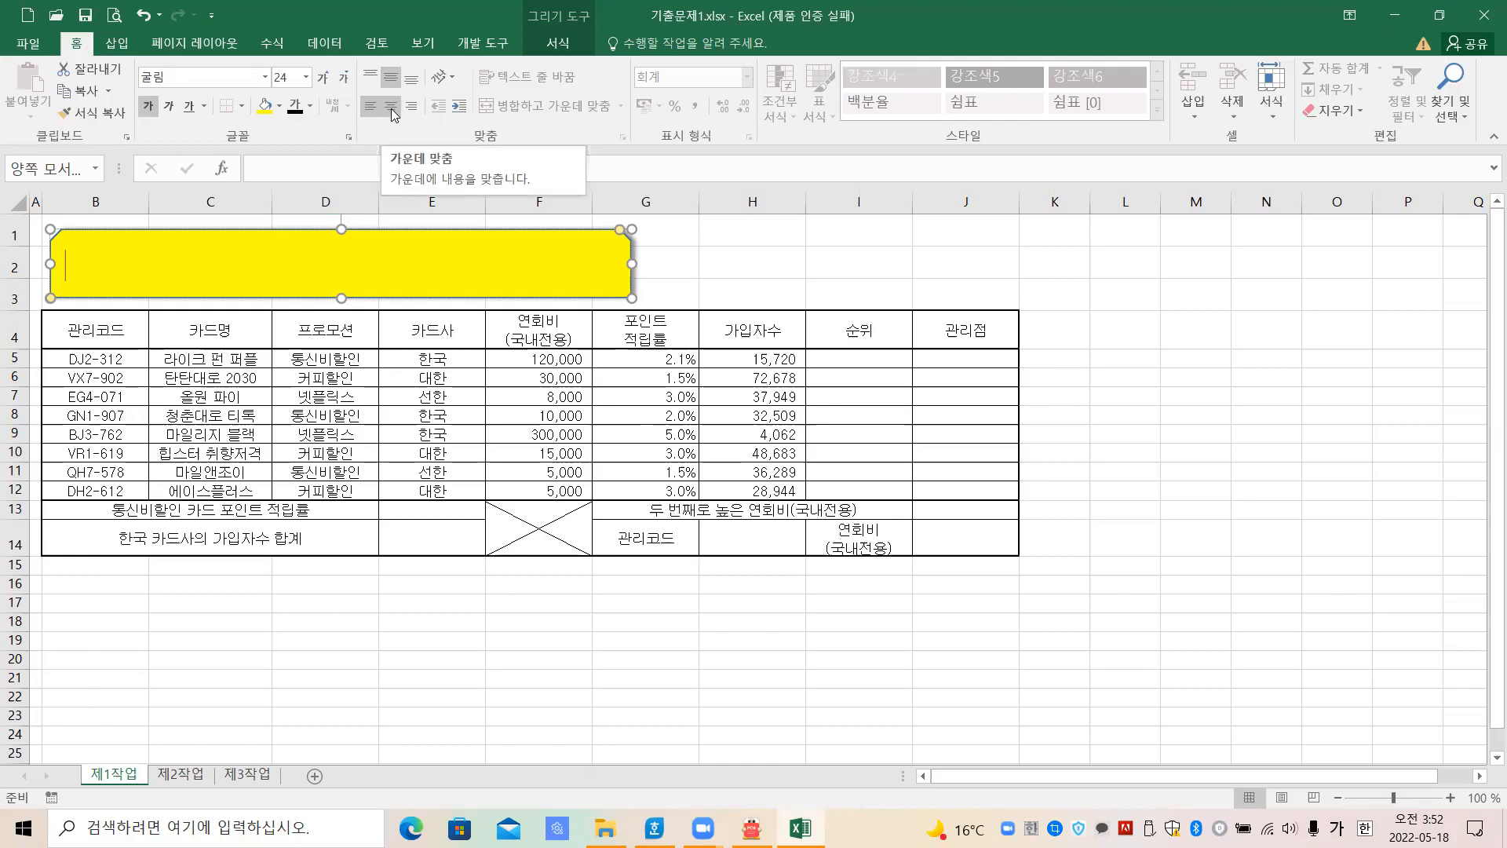
left_click(392, 110)
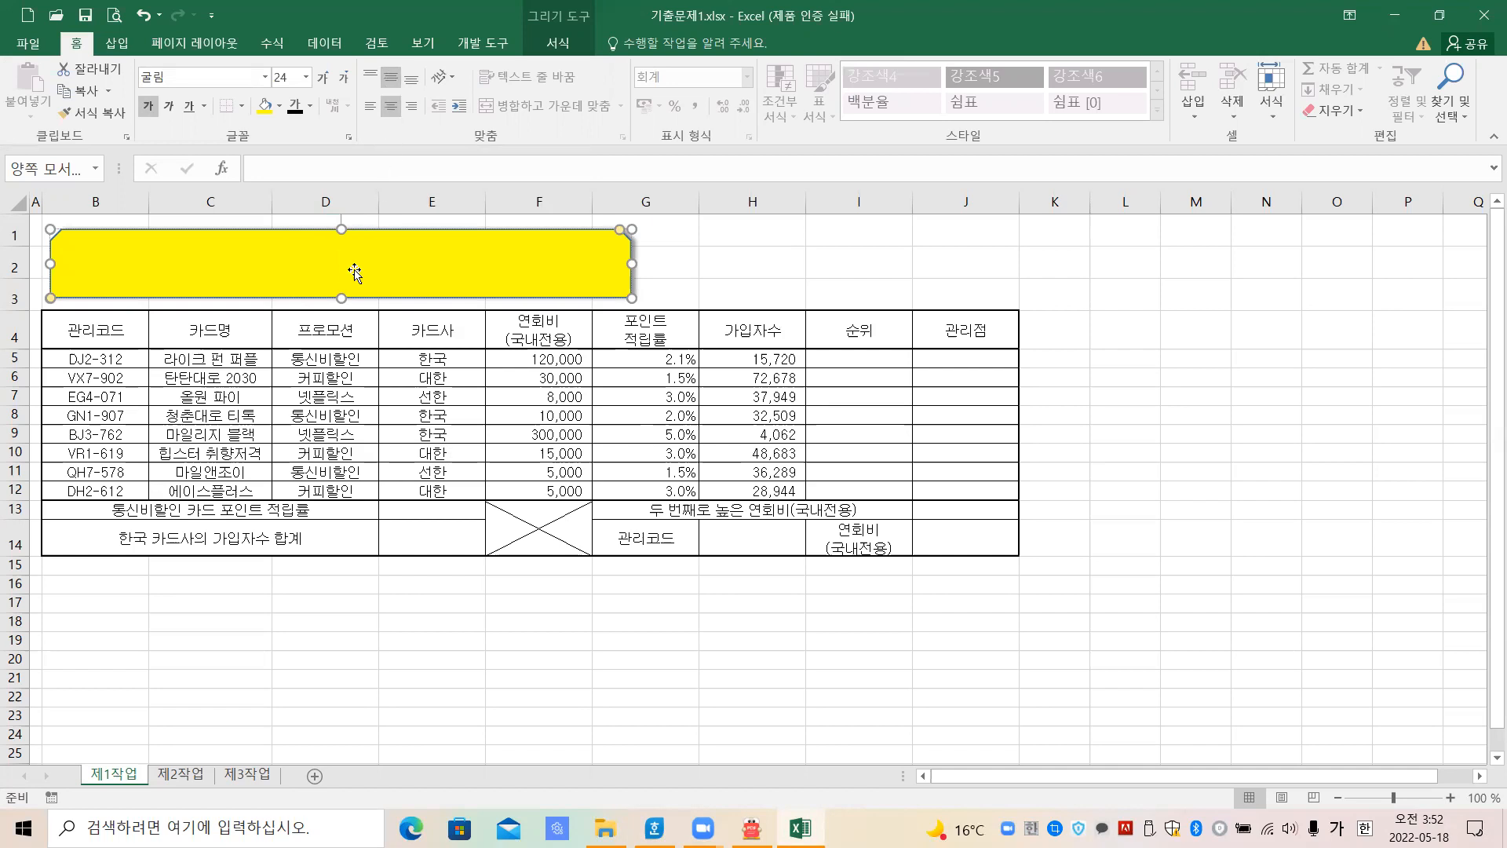
Check the title wording in the 한글 document and enter "5월 프로모션 카드 순위" in the title shape
left_click(654, 828)
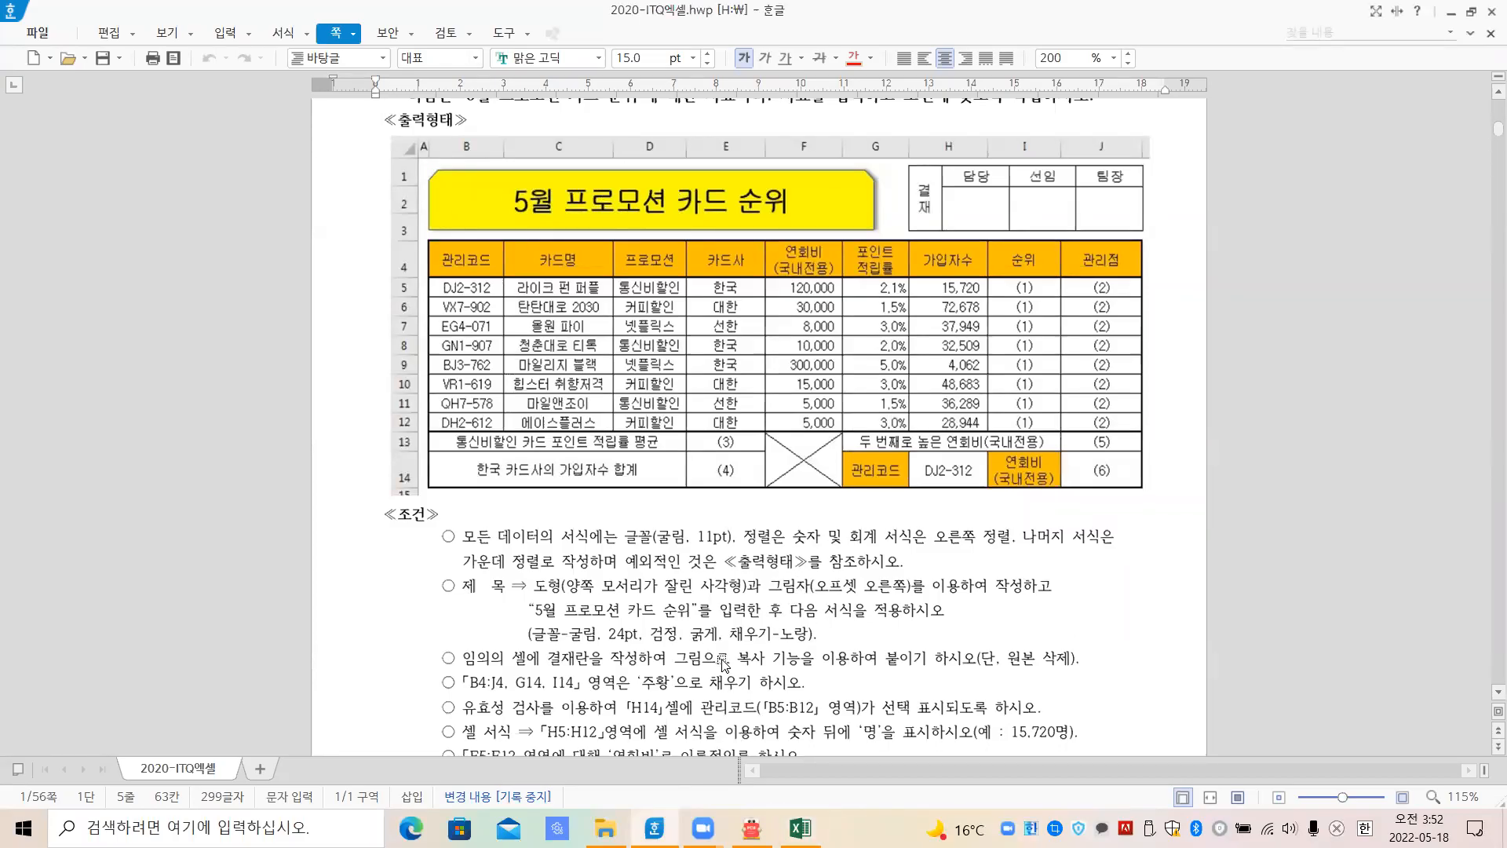
left_click(799, 827)
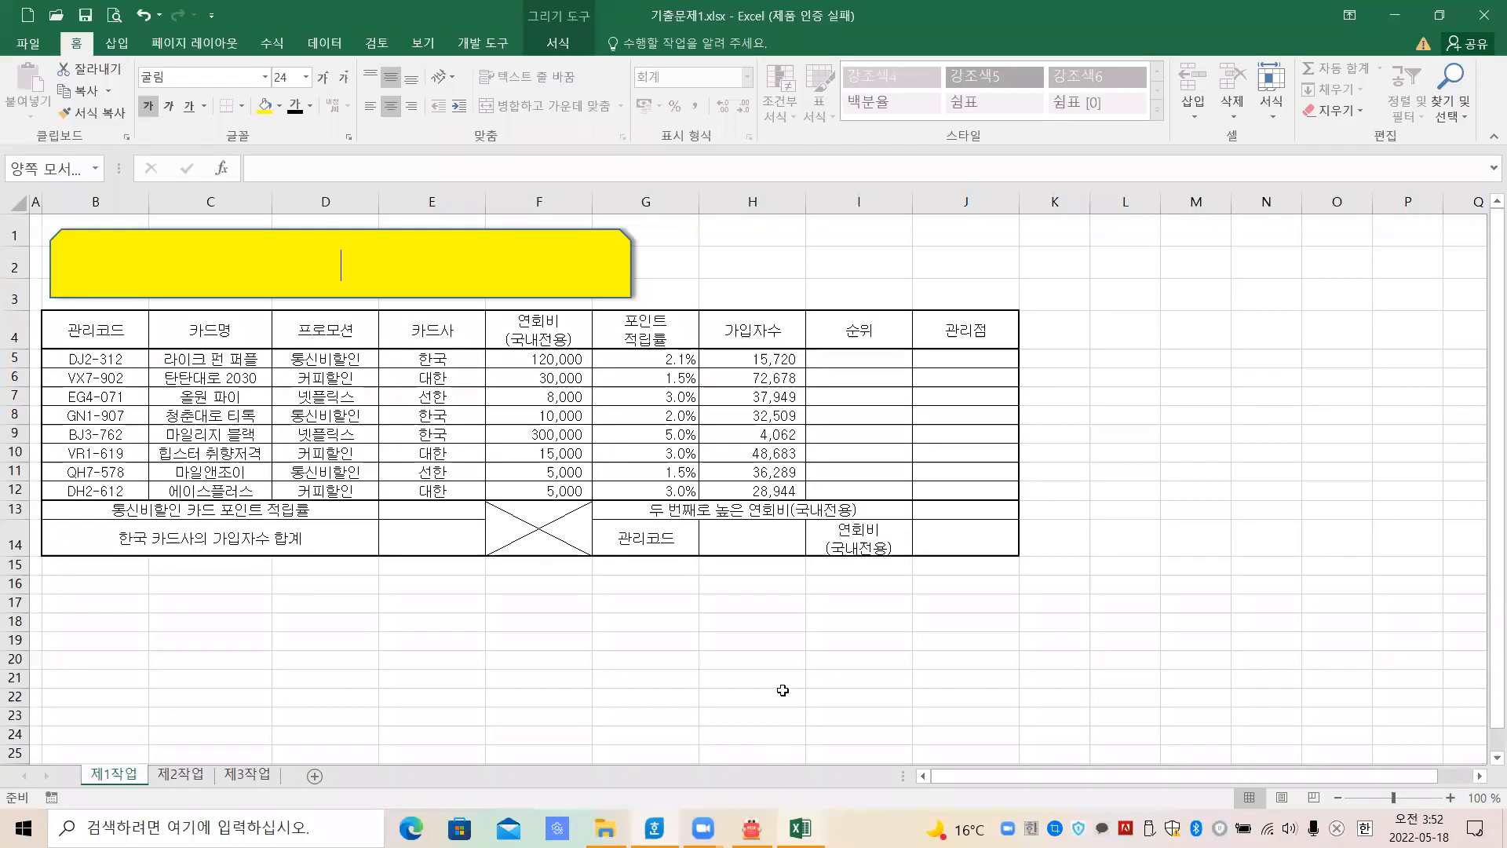
type("월 ㅍ")
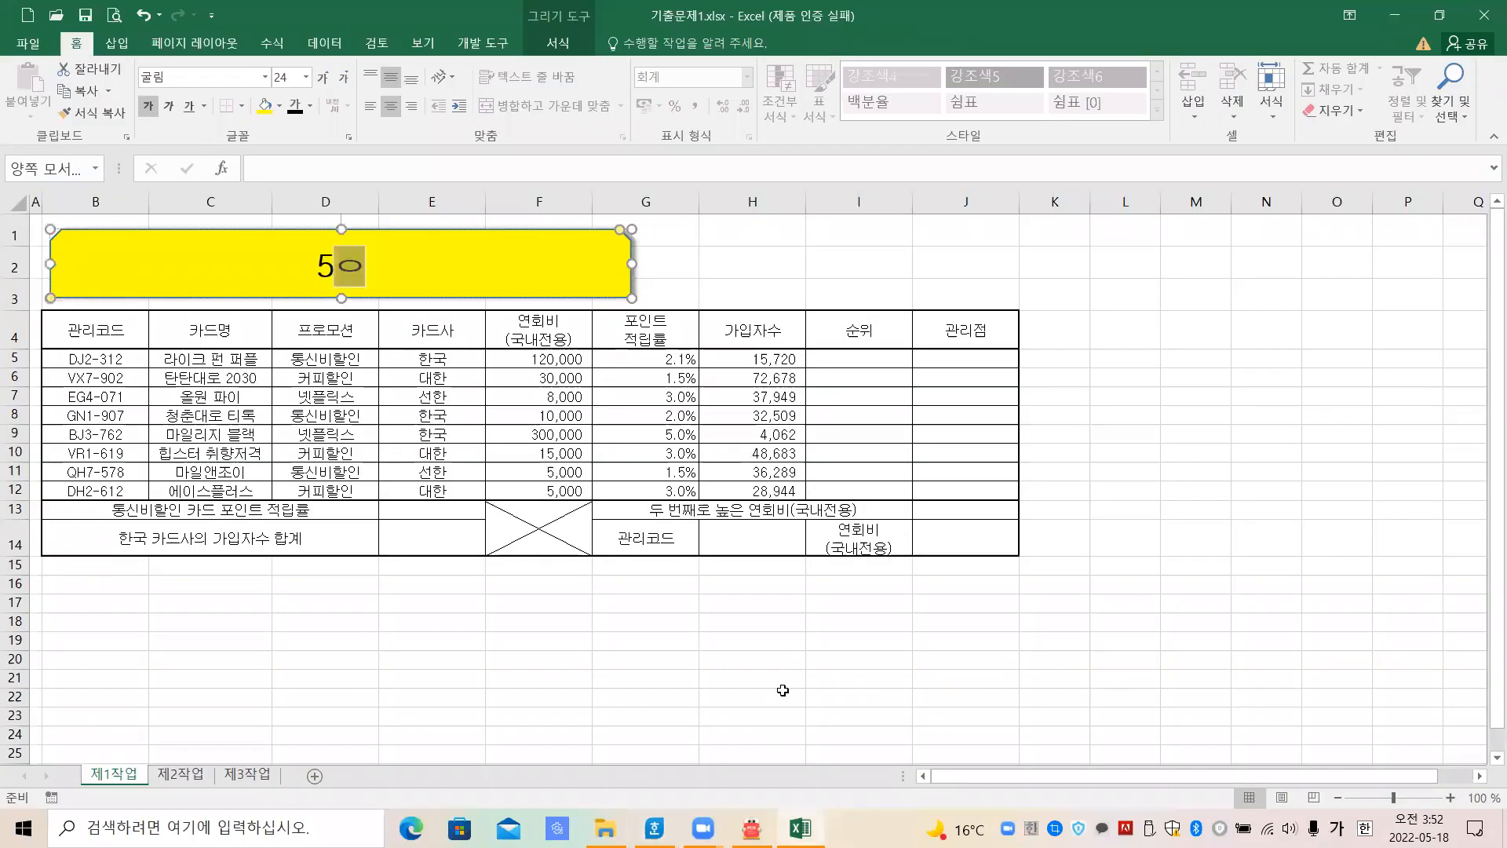
type("프로")
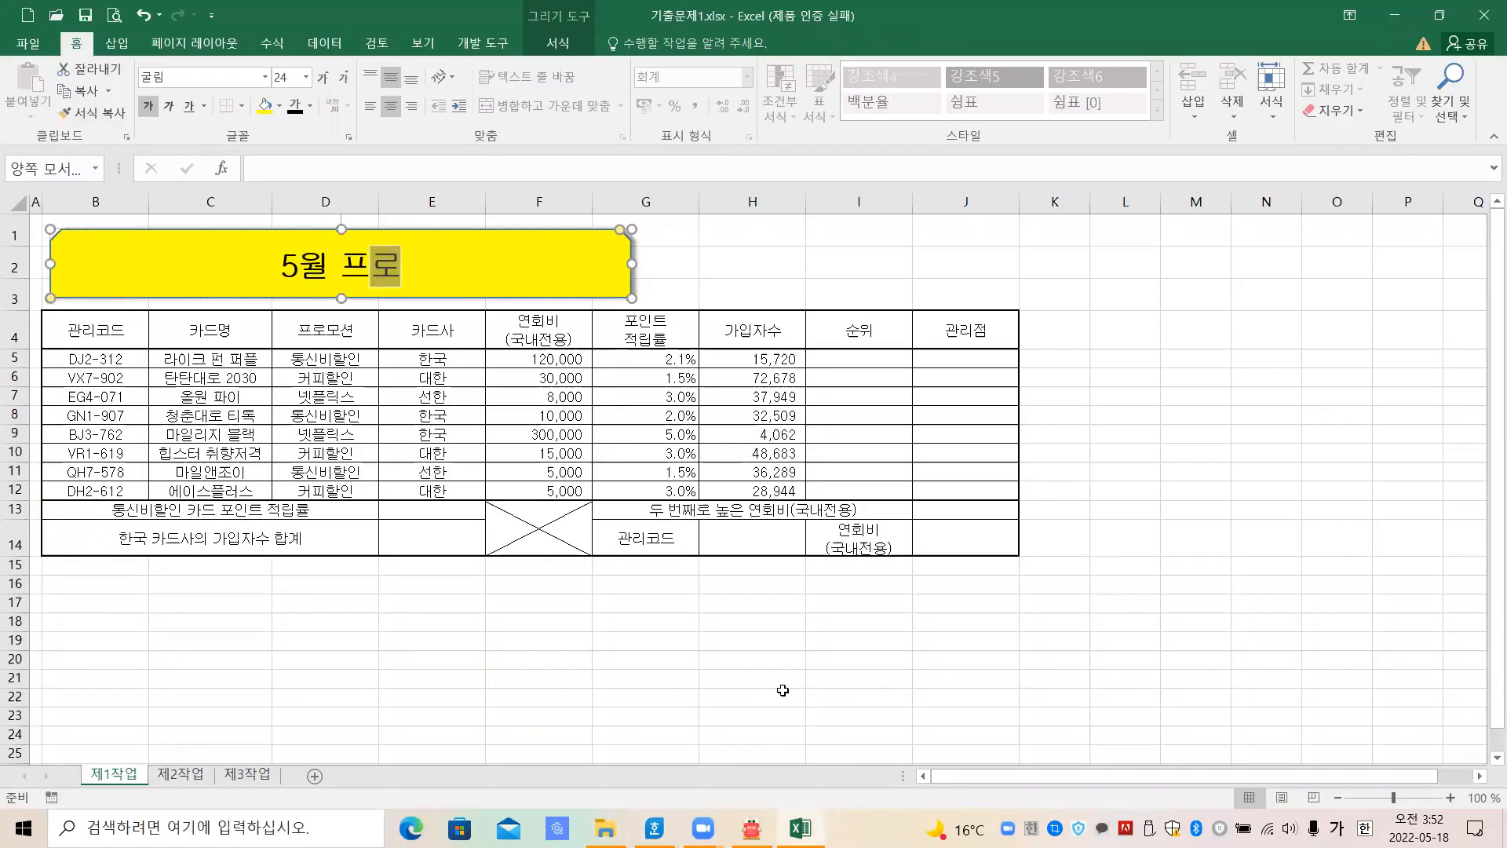
type("모션 카드 순위")
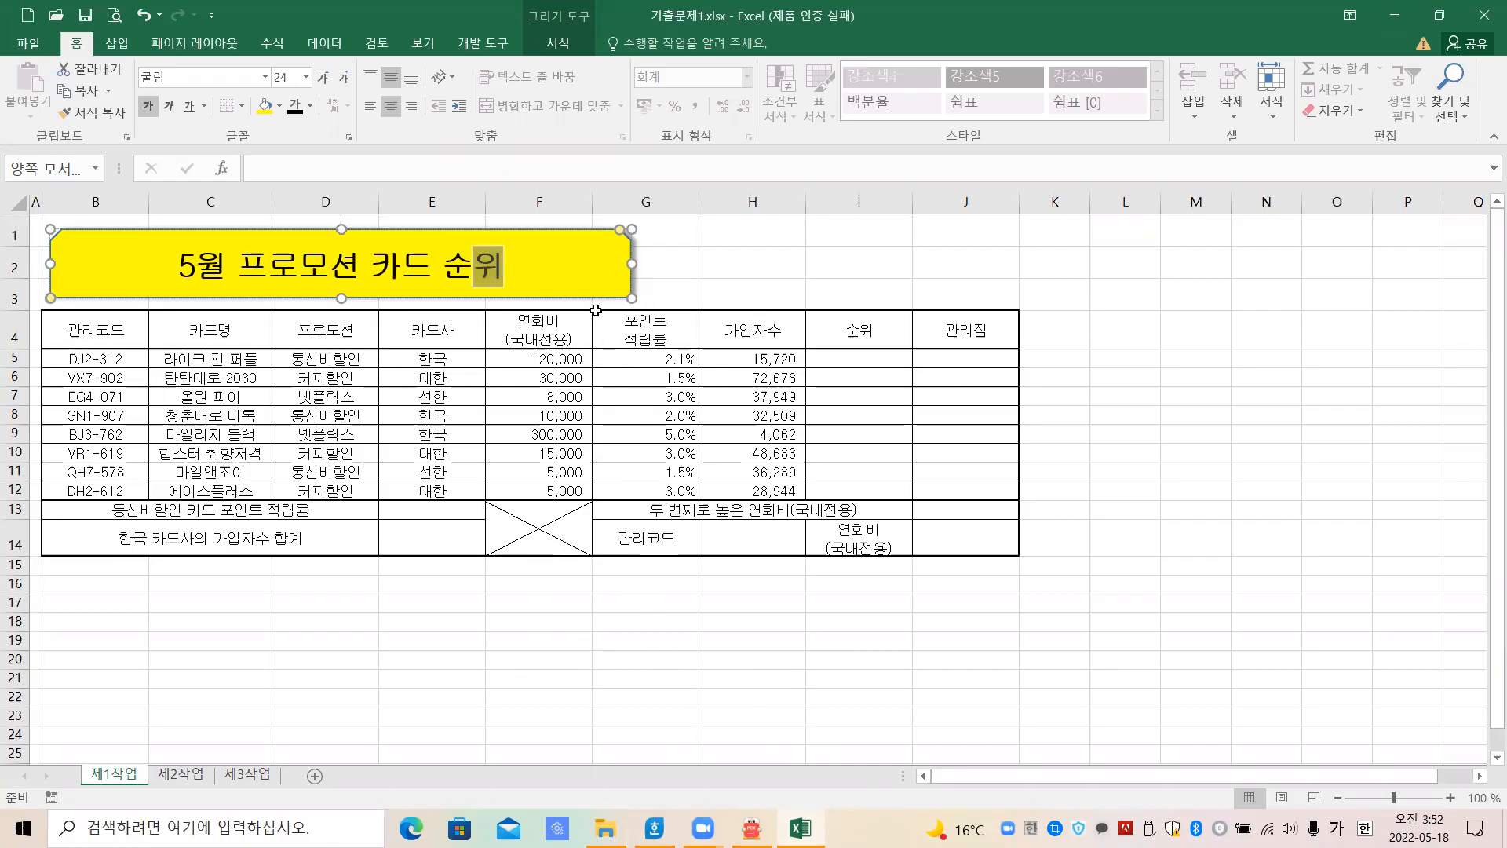
Deselect the title shape and review the approval box condition and sample layout in the 한글 document
left_click(584, 297)
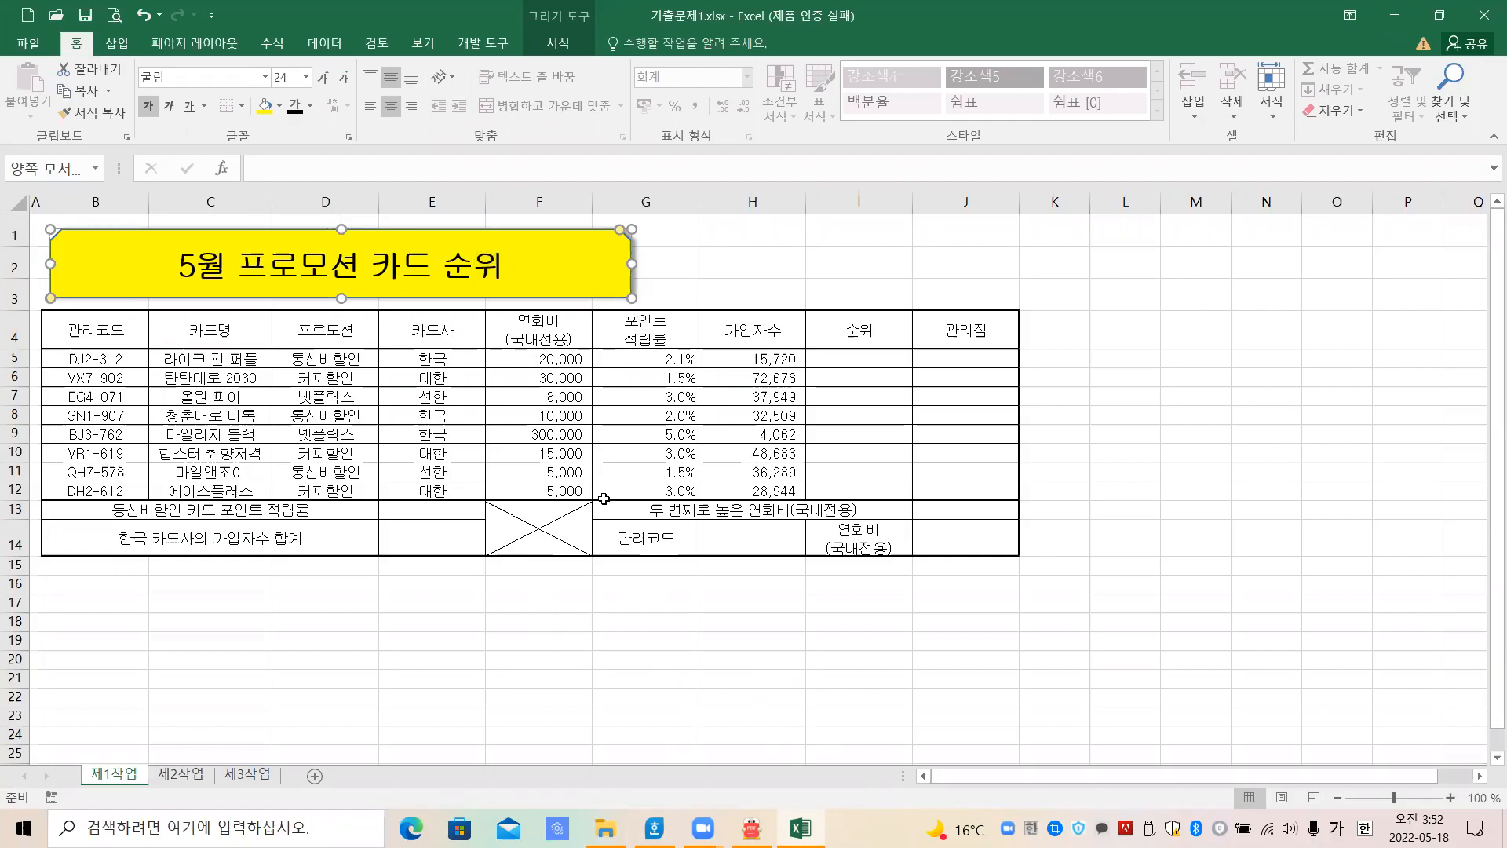
left_click(662, 658)
left_click(865, 660)
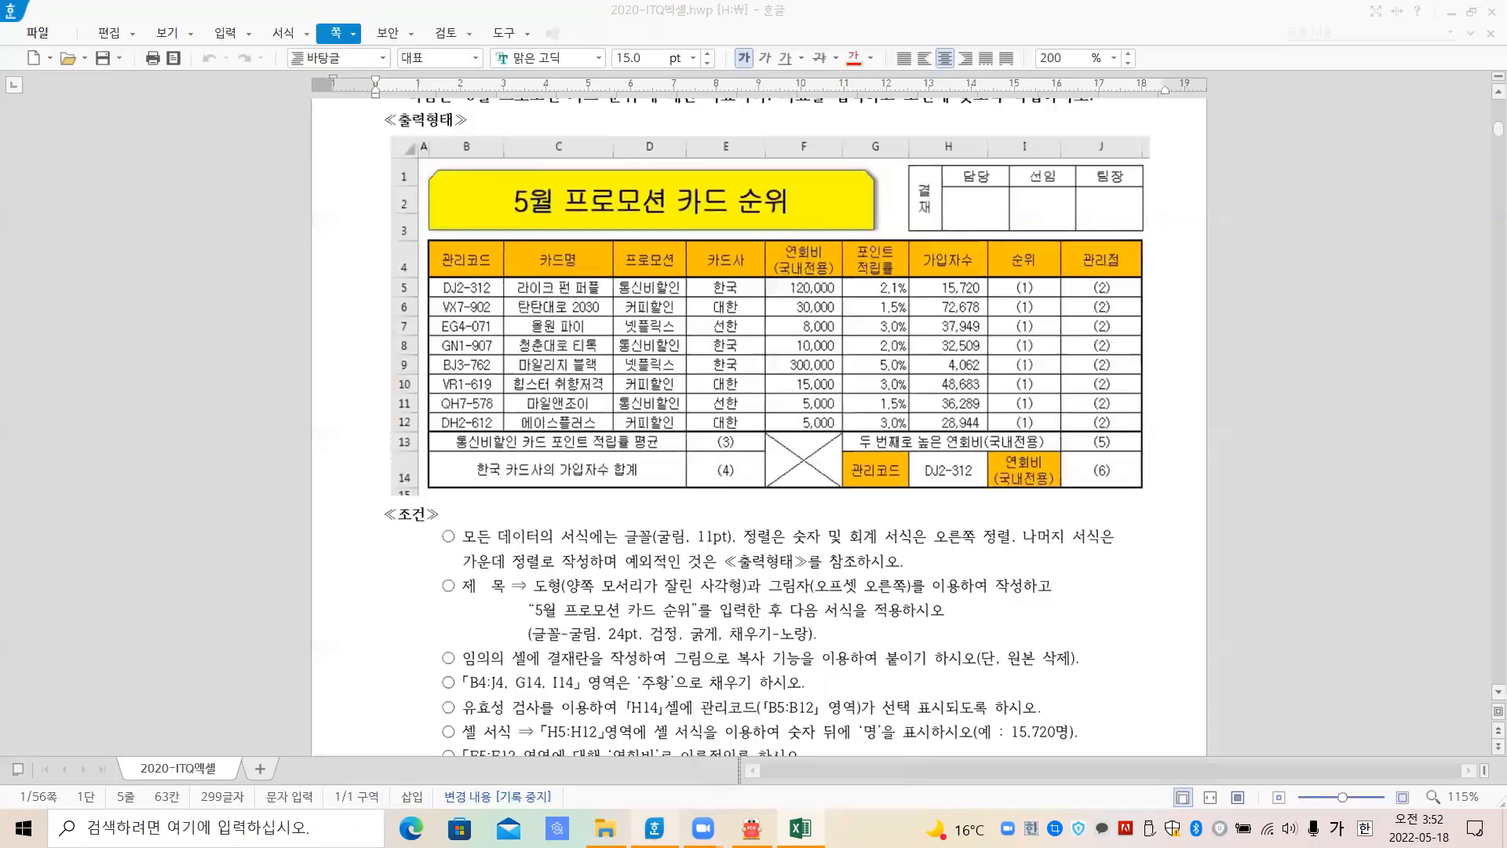
left_click(654, 828)
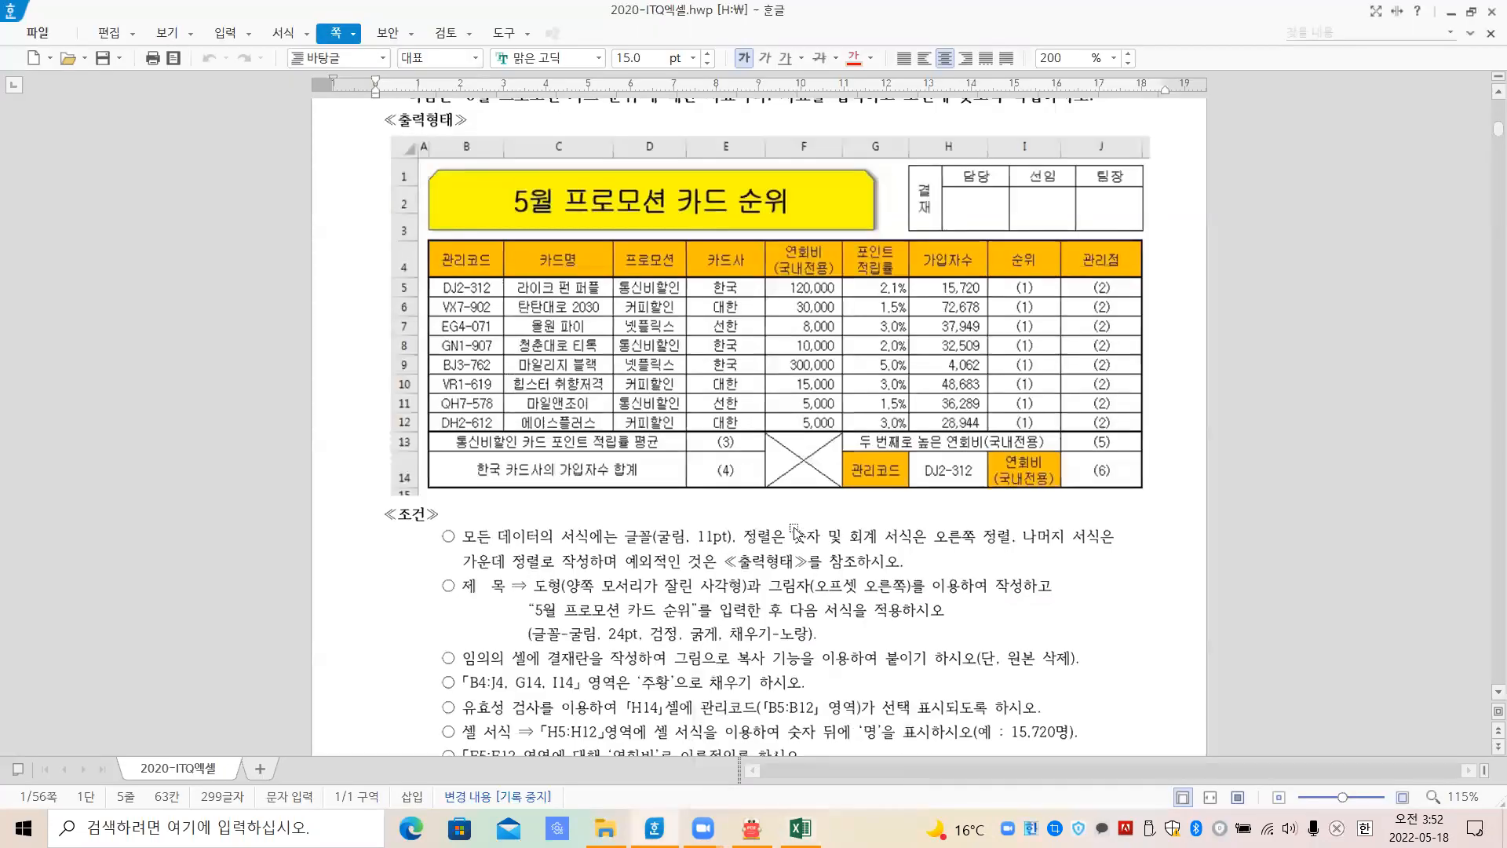
scroll(795, 534, "down", 3)
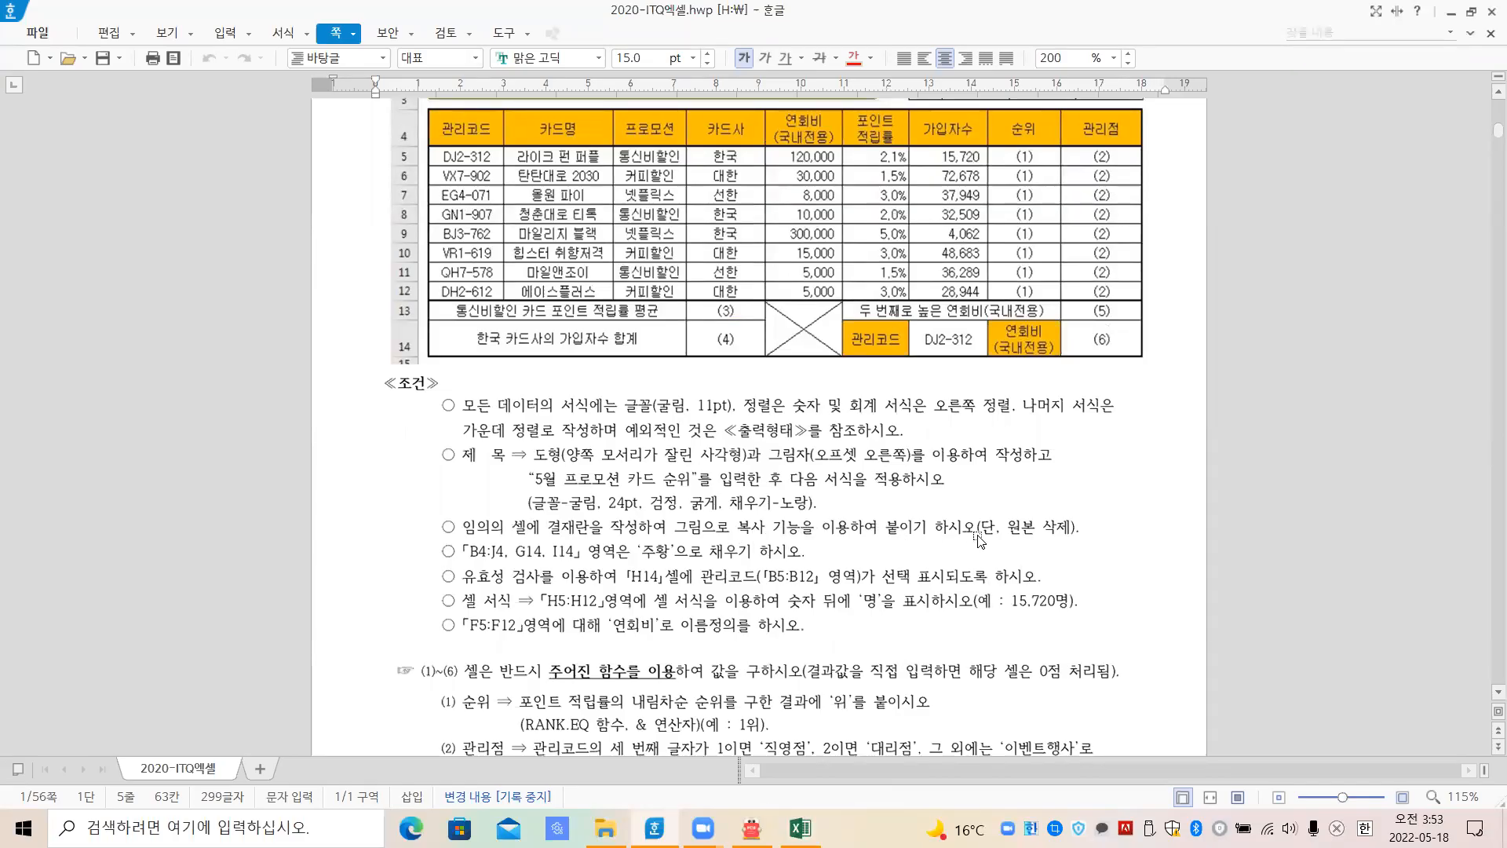
scroll(1026, 544, "up", 3)
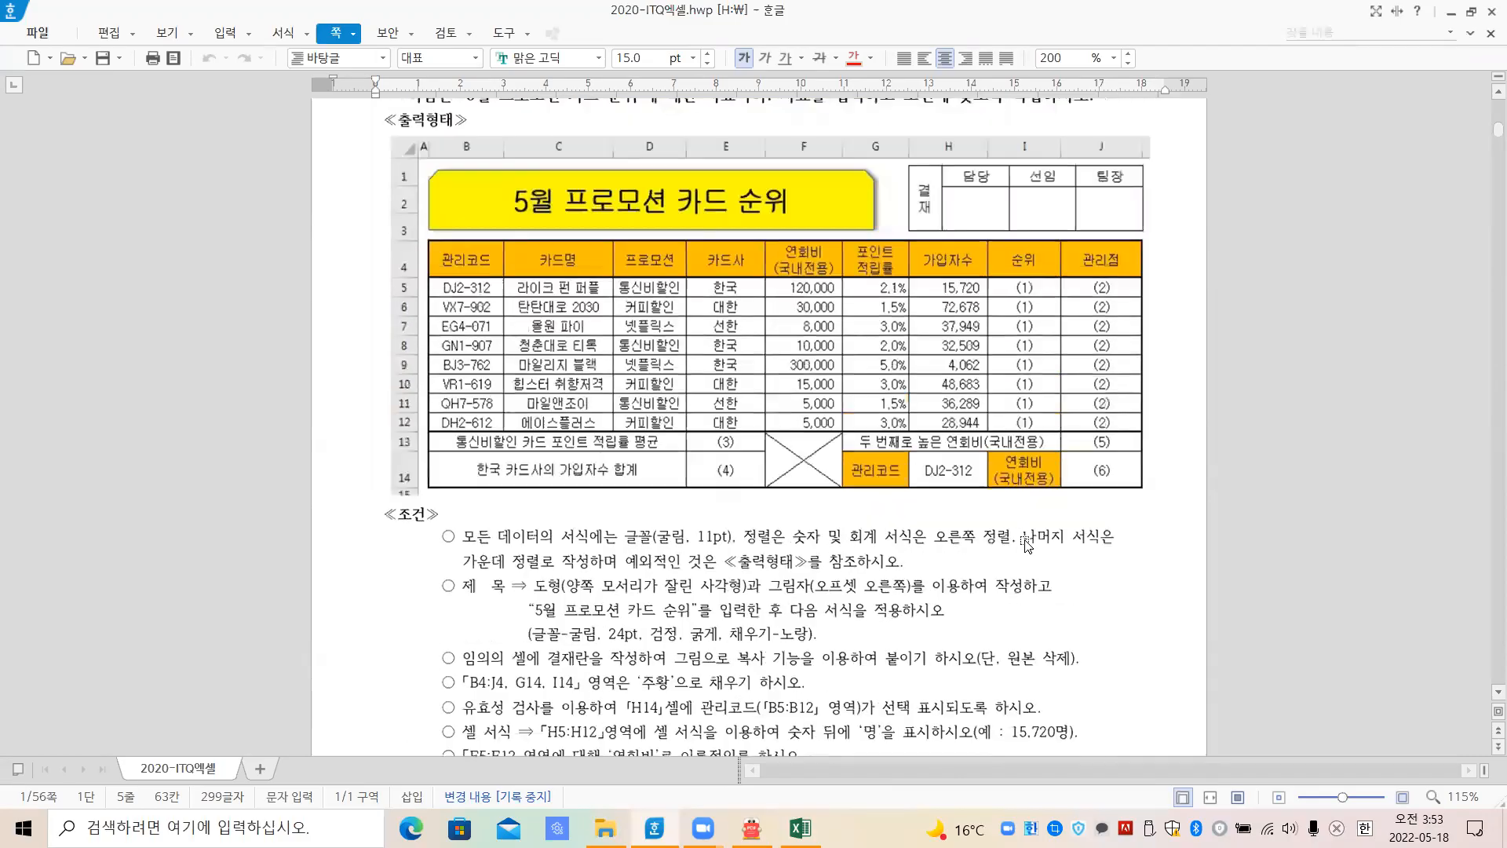
scroll(1025, 543, "up", 2)
scroll(1026, 534, "down", 2)
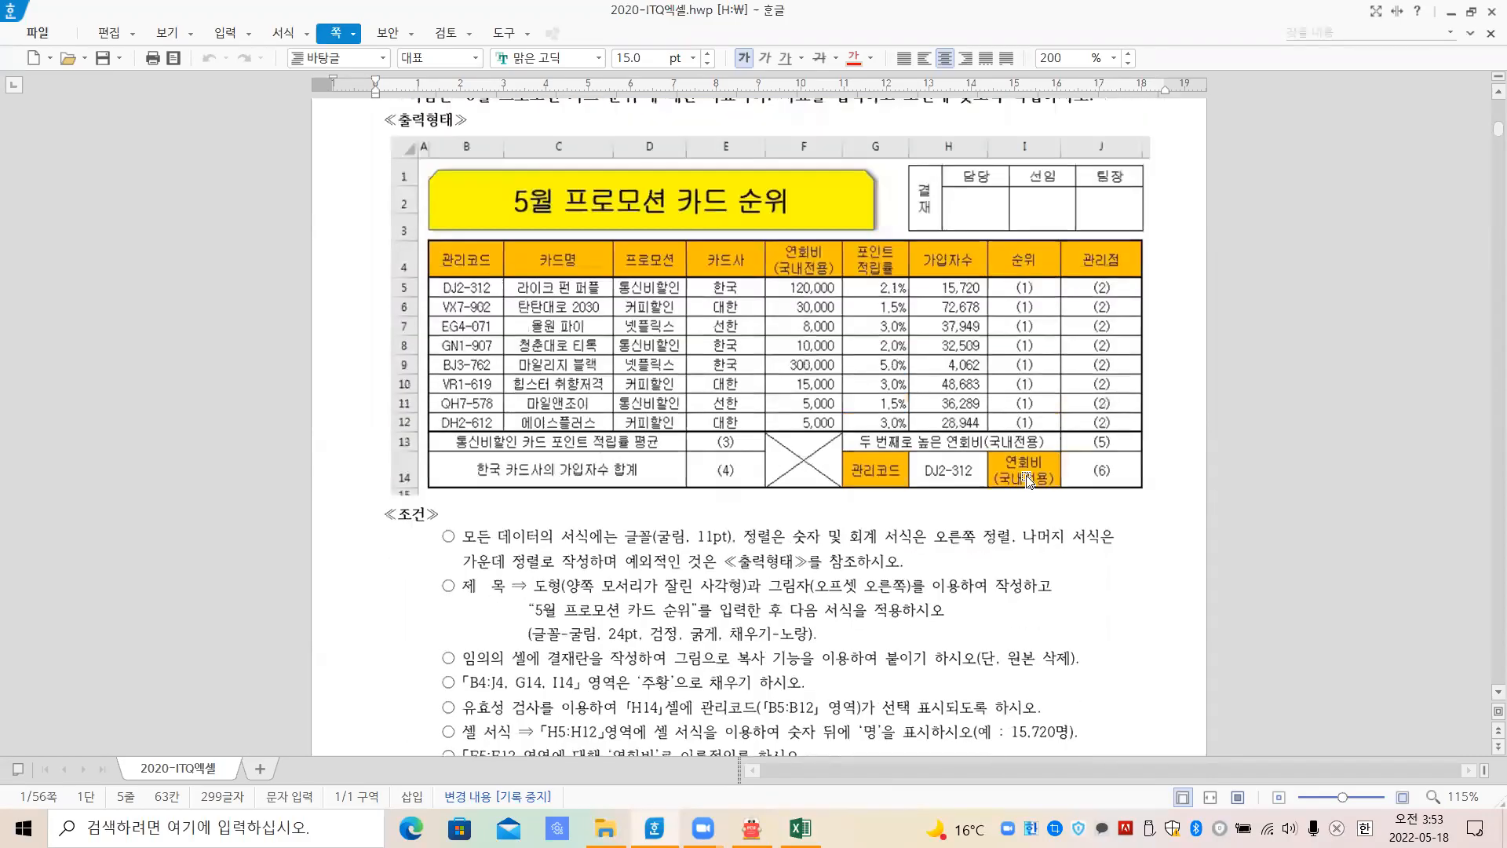
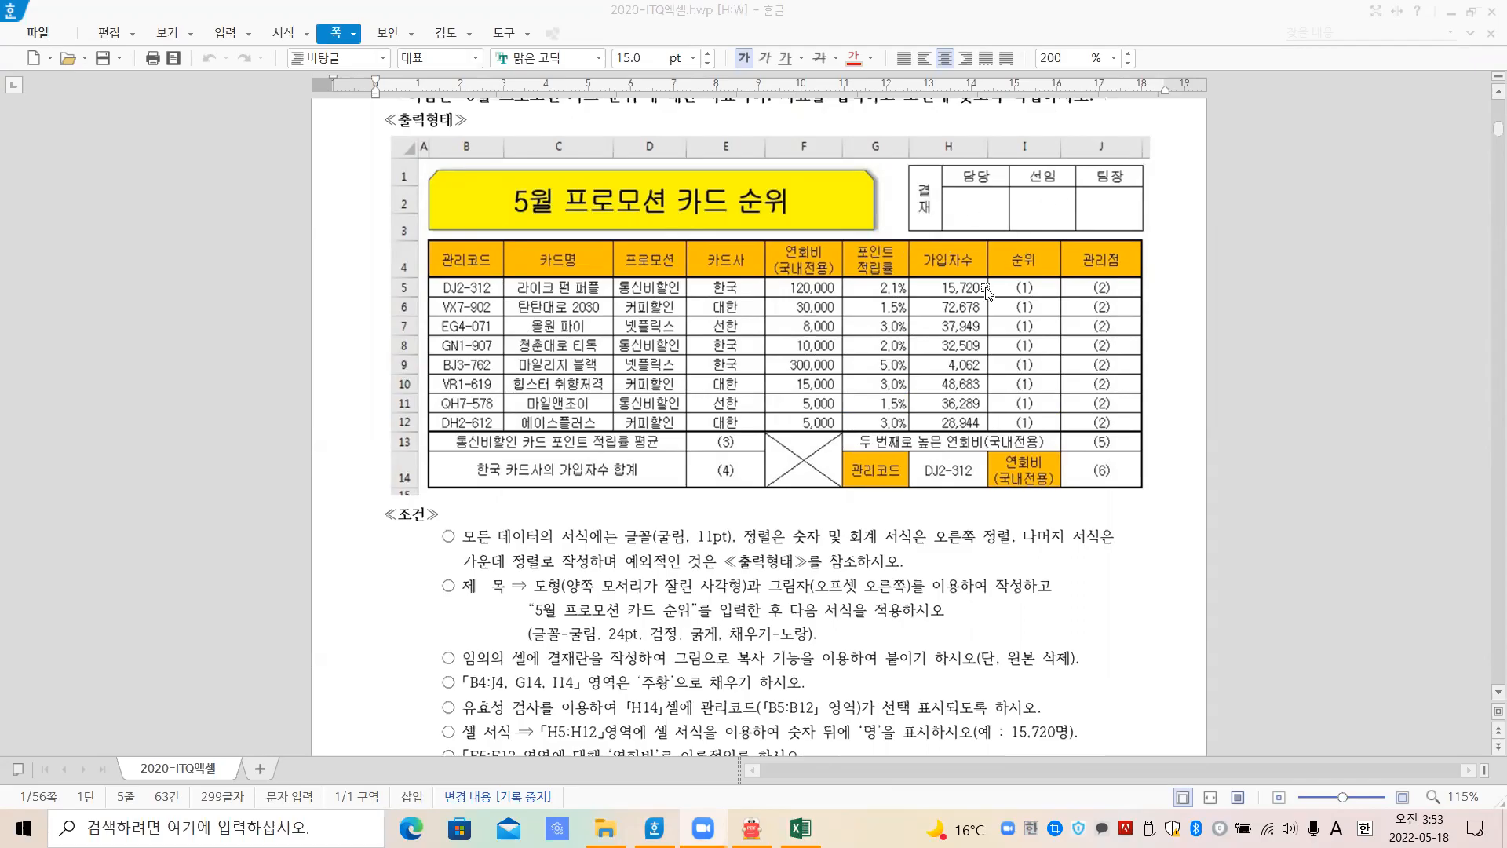
Compare the sample approval box's column boundaries with columns H to J of the table below it
left_click_drag(911, 190, 987, 190)
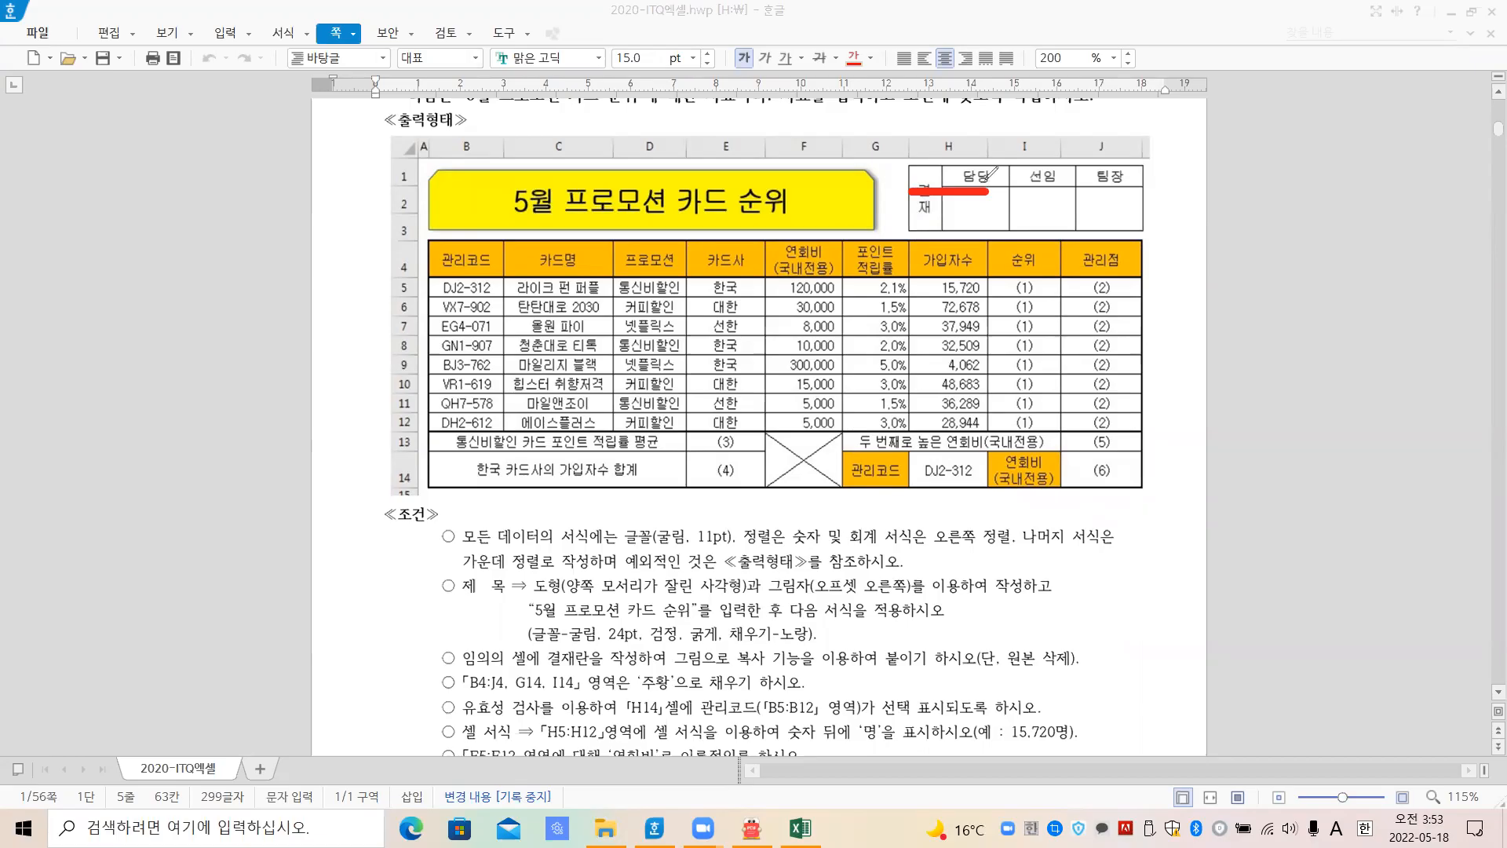
mouse_move(1006, 176)
left_mouse_down()
mouse_move(1028, 179)
mouse_move(1028, 203)
left_mouse_up()
left_click_drag(925, 150, 933, 239)
left_click_drag(971, 149, 991, 245)
left_click_drag(1044, 133, 1047, 224)
left_click_drag(1094, 133, 1105, 217)
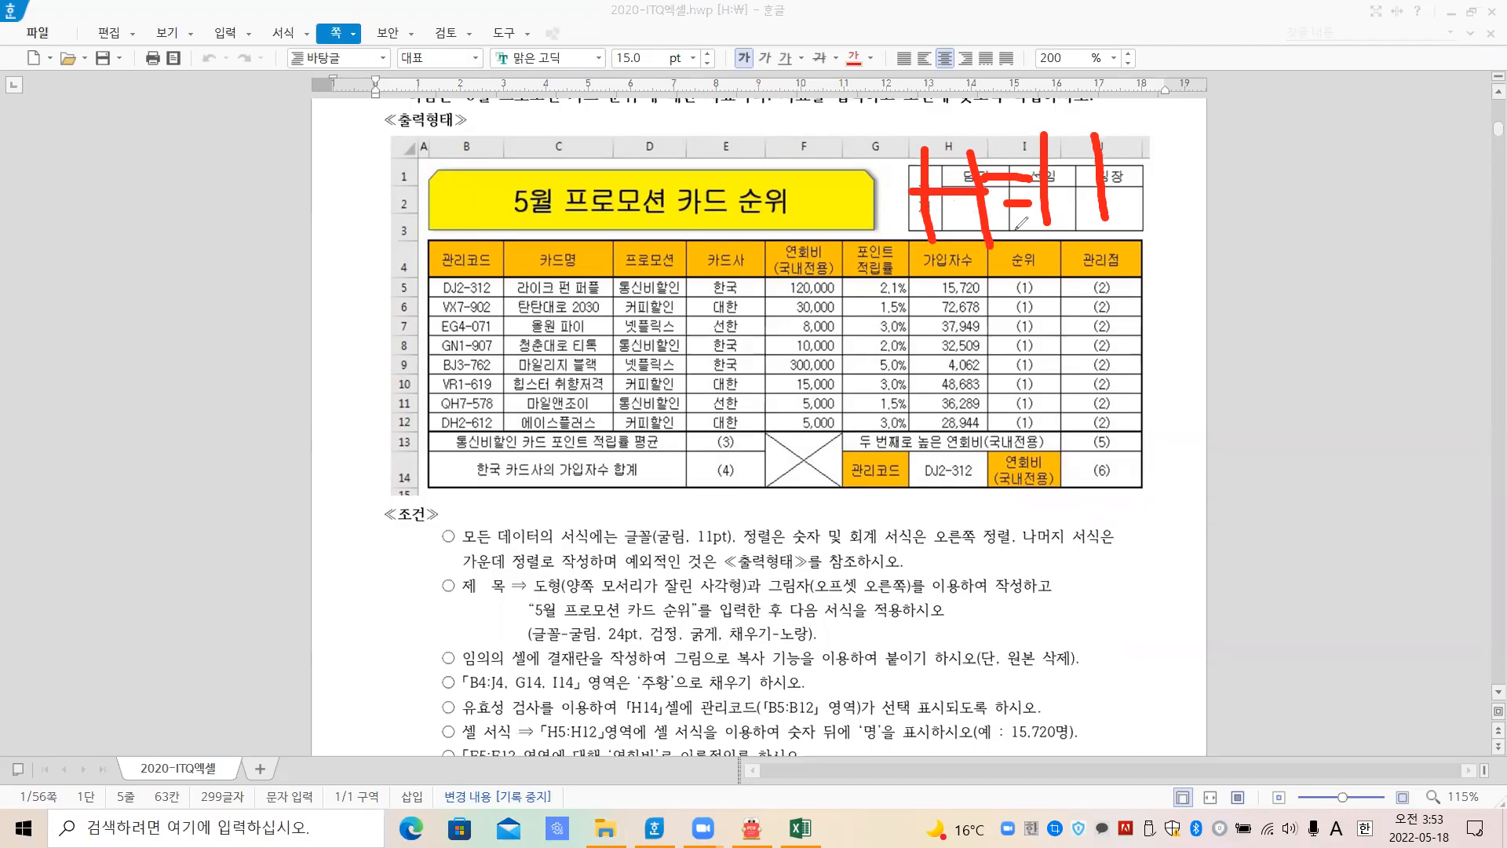
left_click(1228, 390)
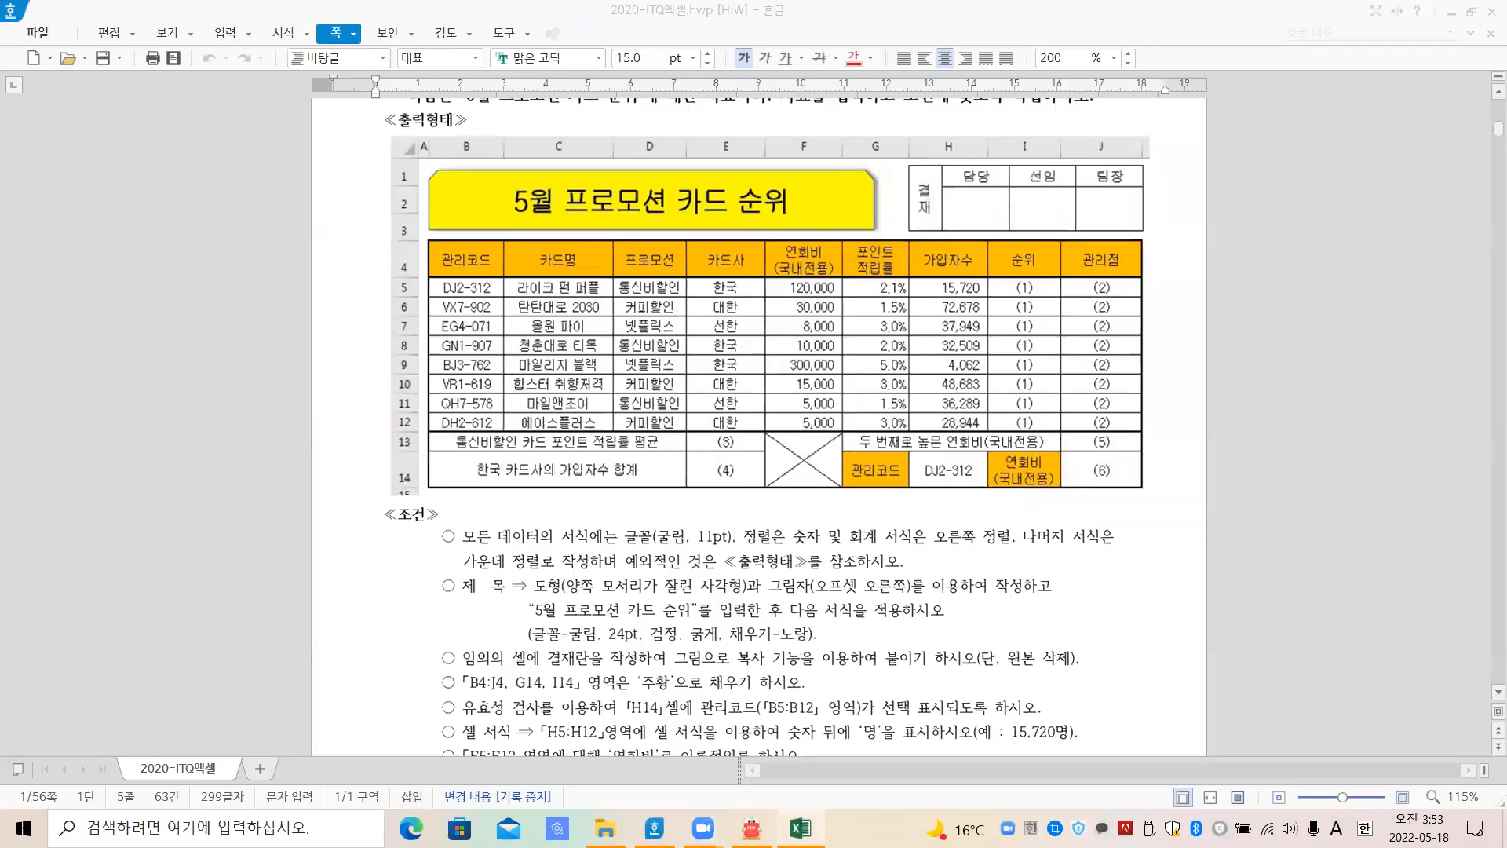
Return to Excel, try narrowing column H for an approval box in H1:J3, and undo the width change
left_click(800, 828)
left_click(753, 744)
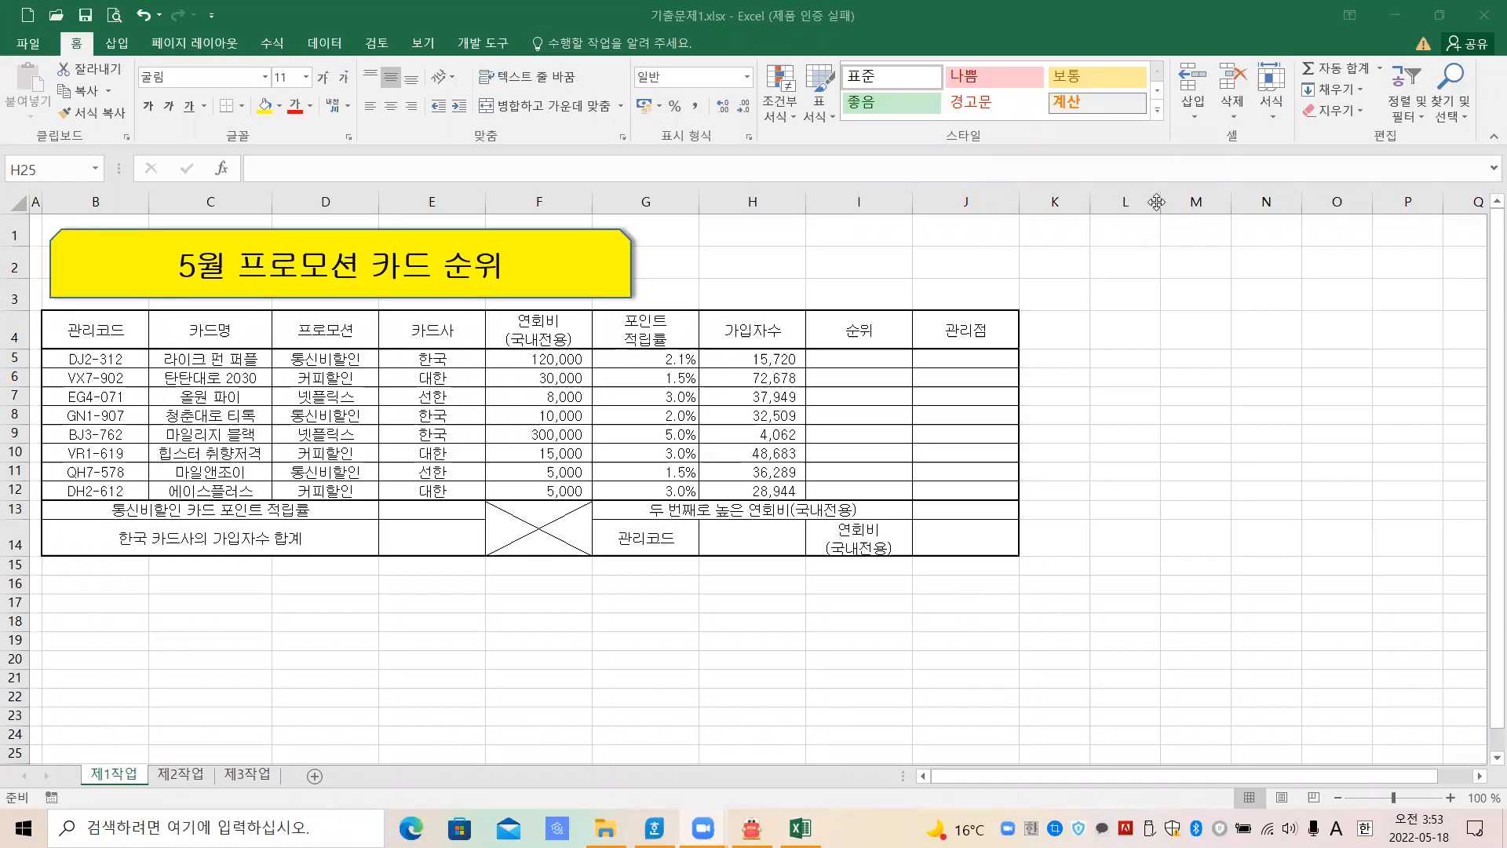
left_click_drag(752, 231, 946, 283)
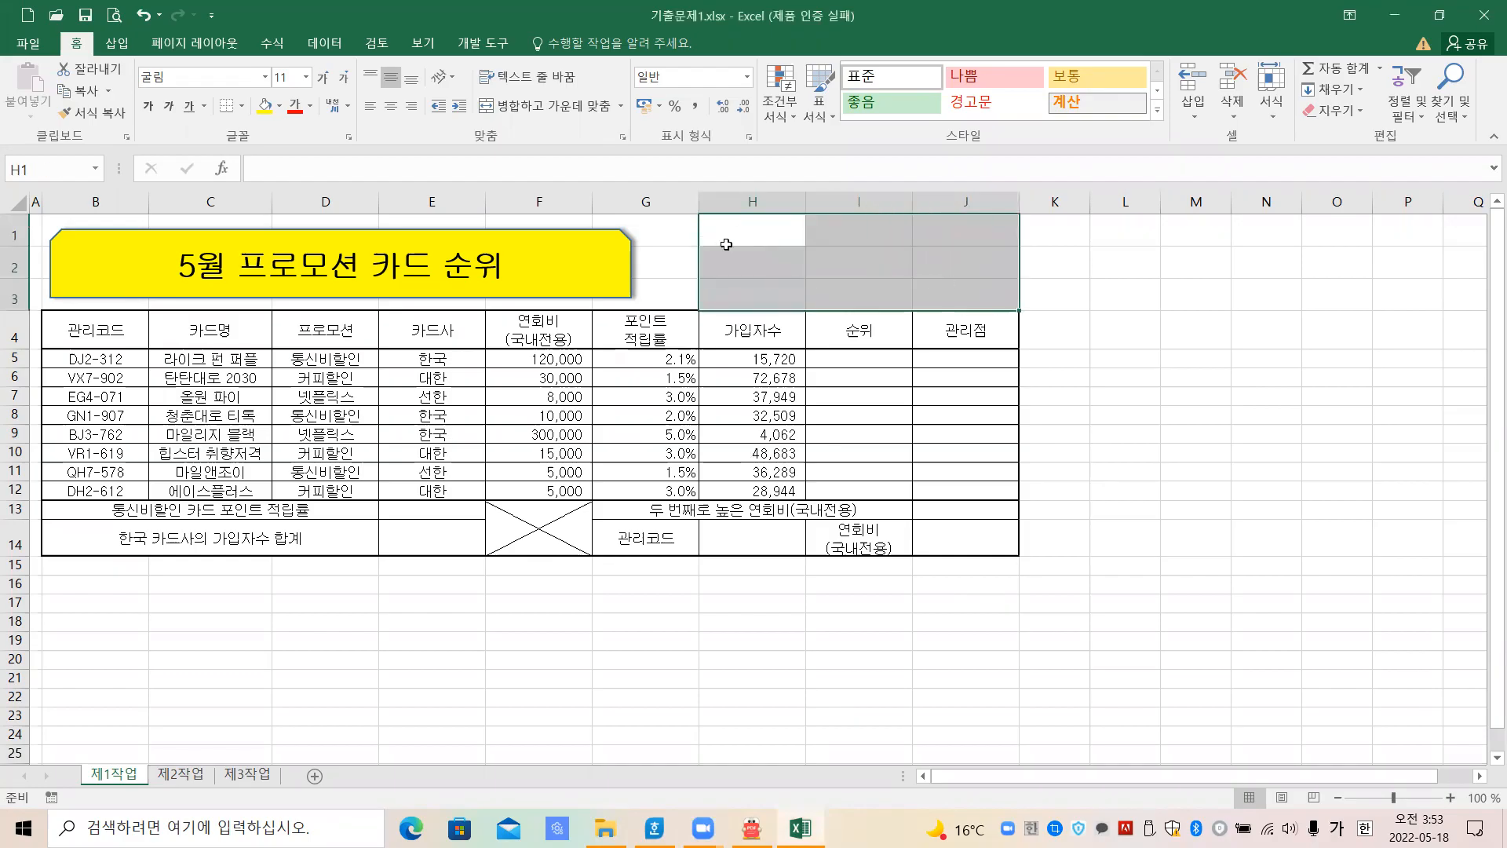
left_click_drag(812, 202, 775, 203)
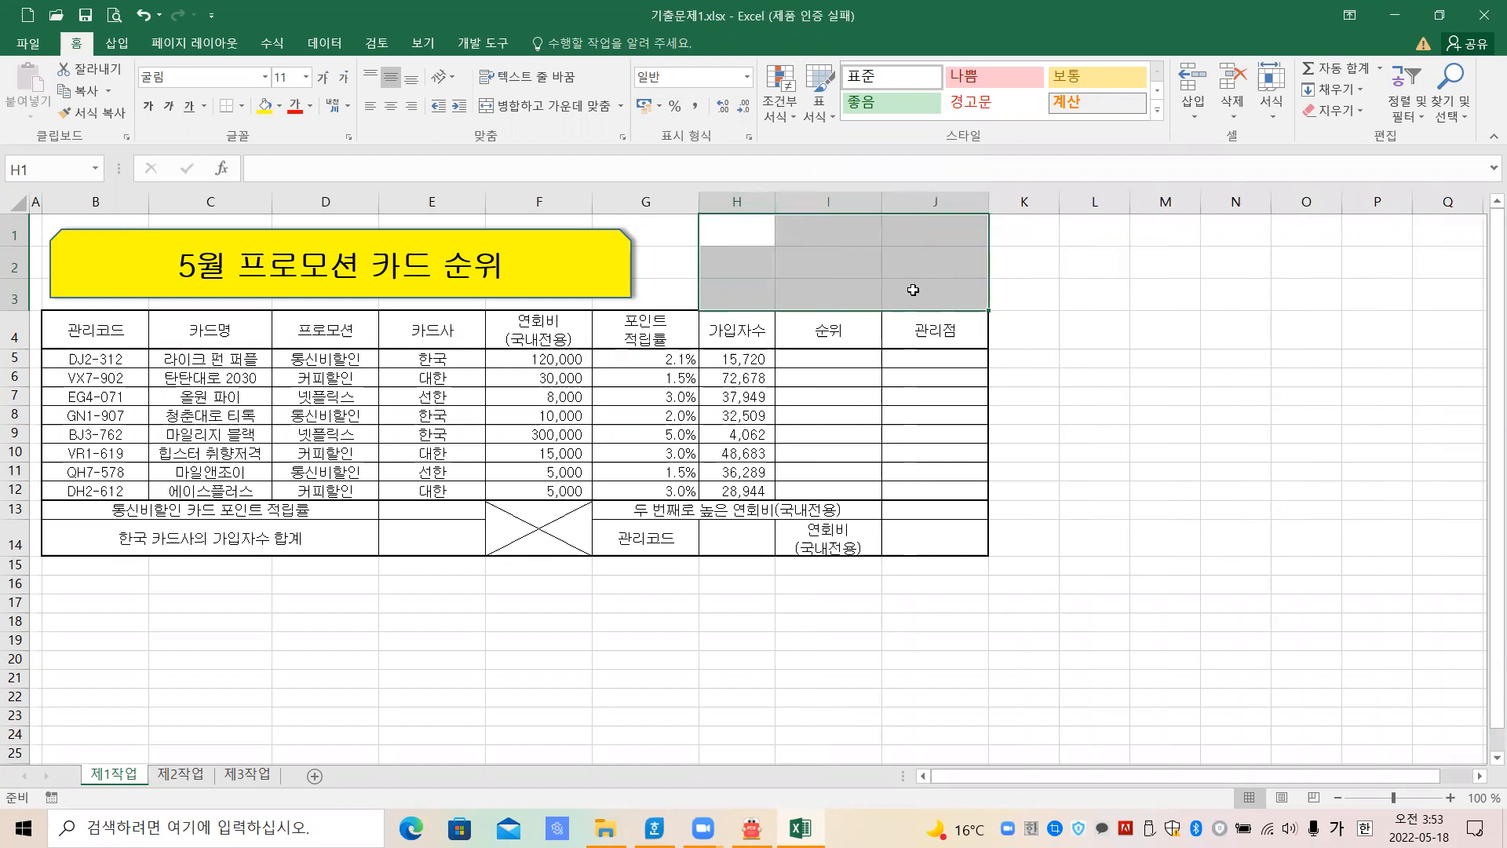
key("ctrl+z")
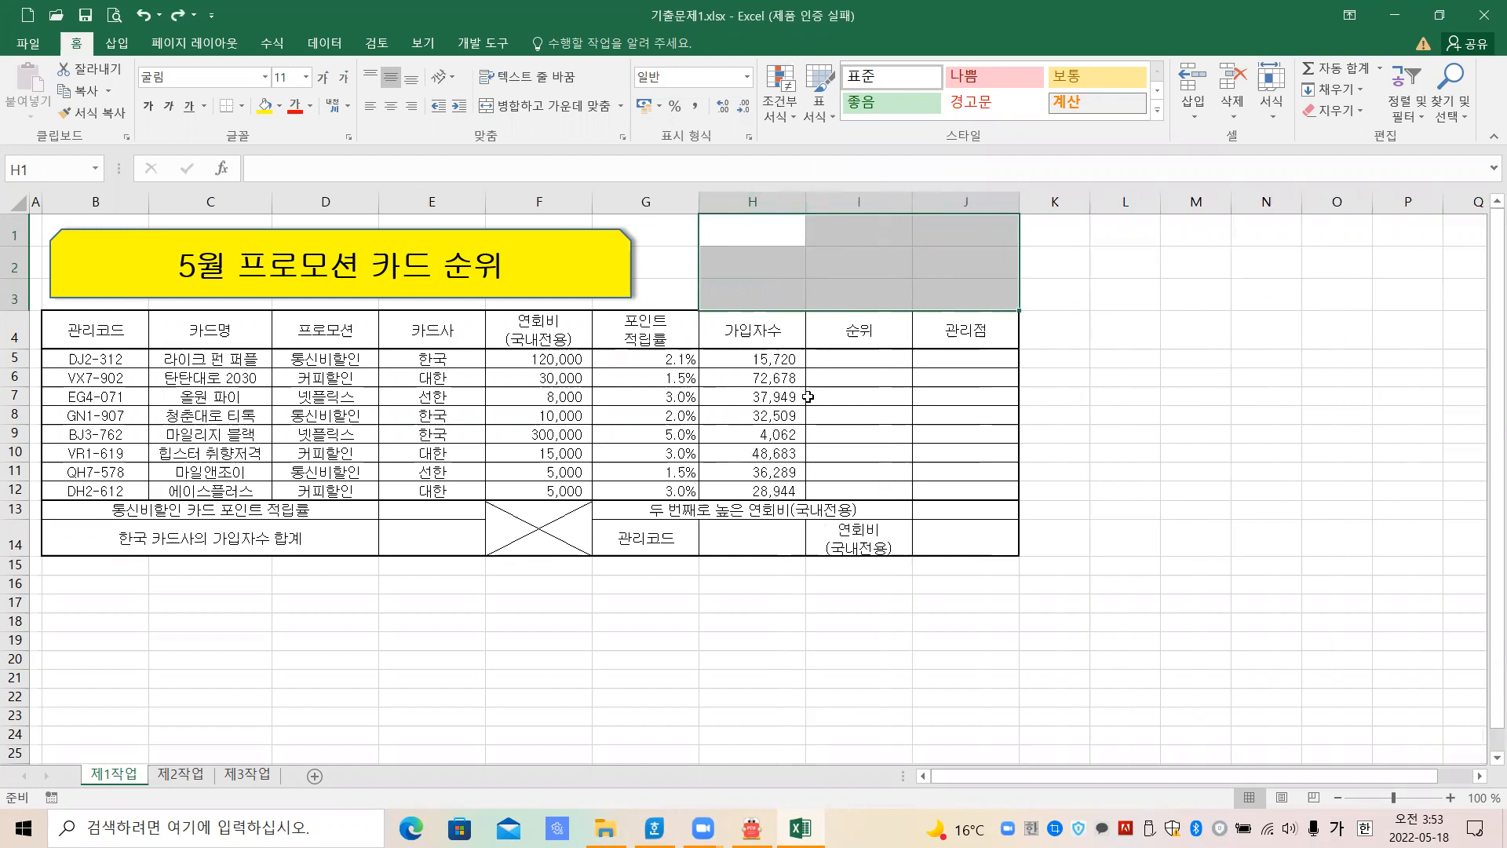
left_click(853, 284)
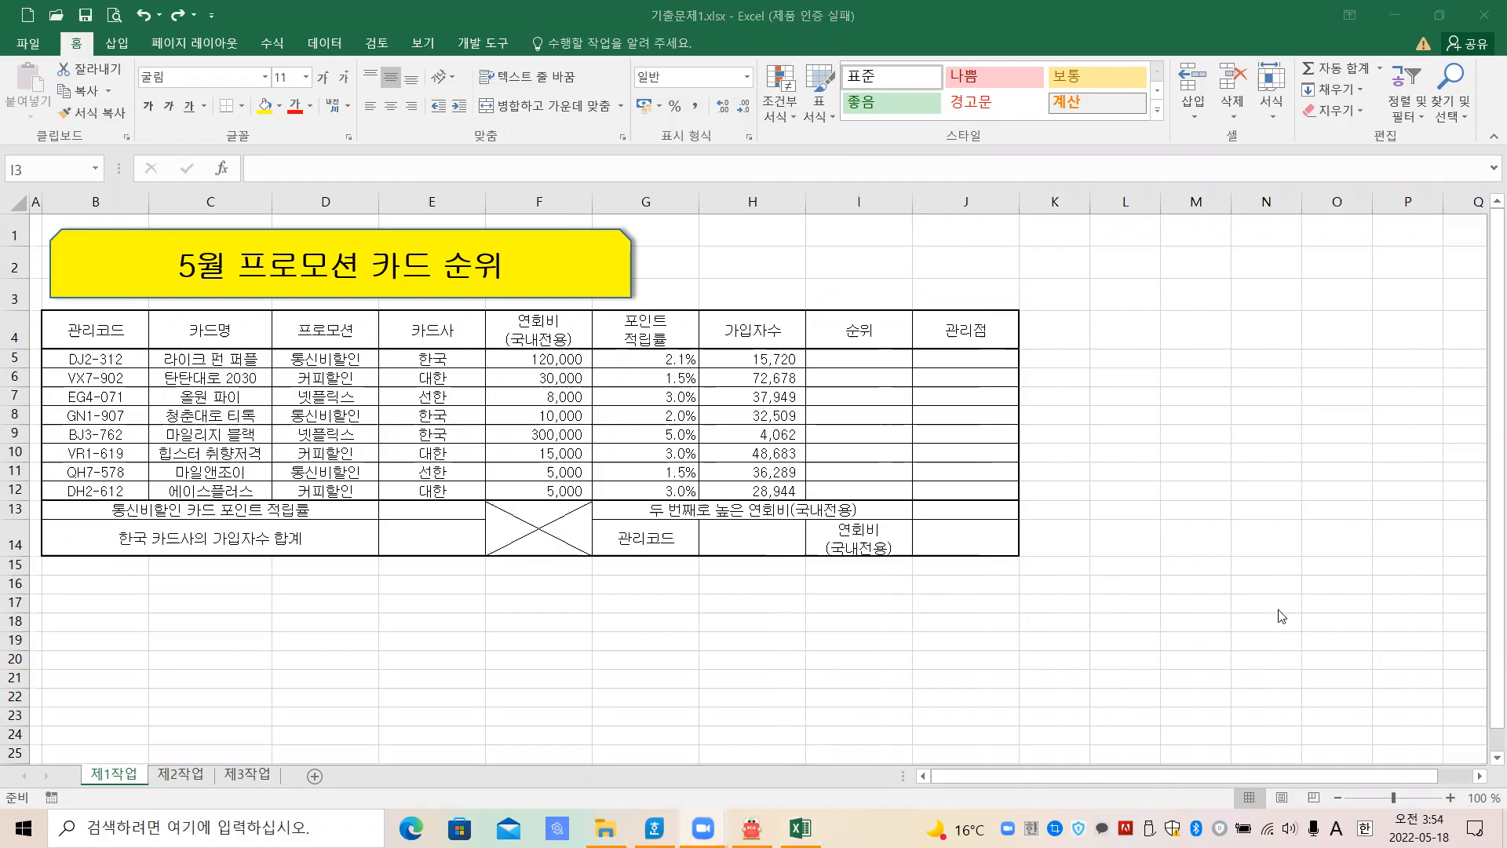
left_click_drag(1096, 605, 1341, 737)
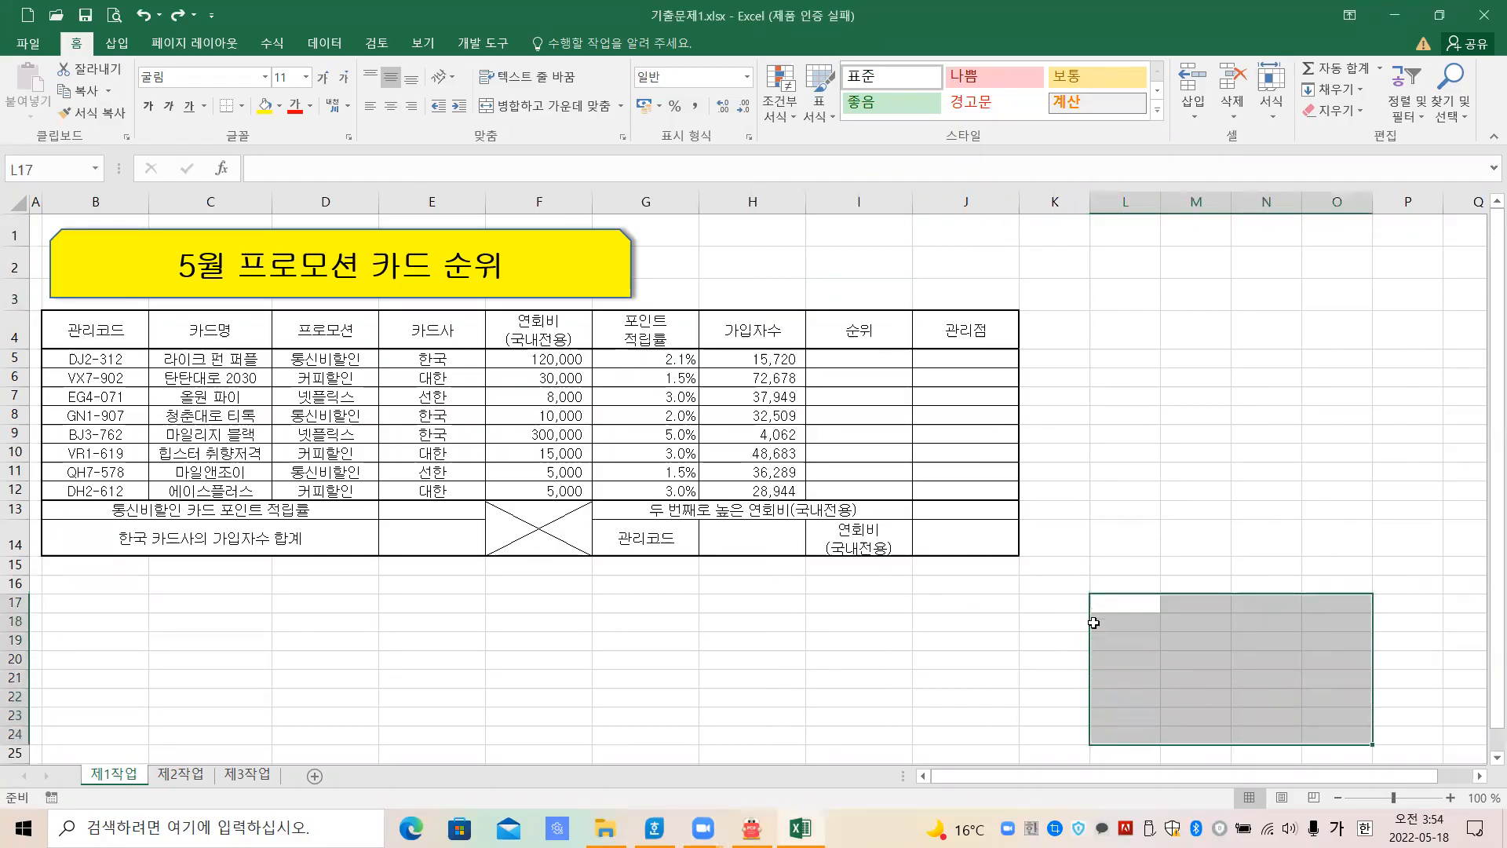
left_click_drag(1068, 599, 1278, 674)
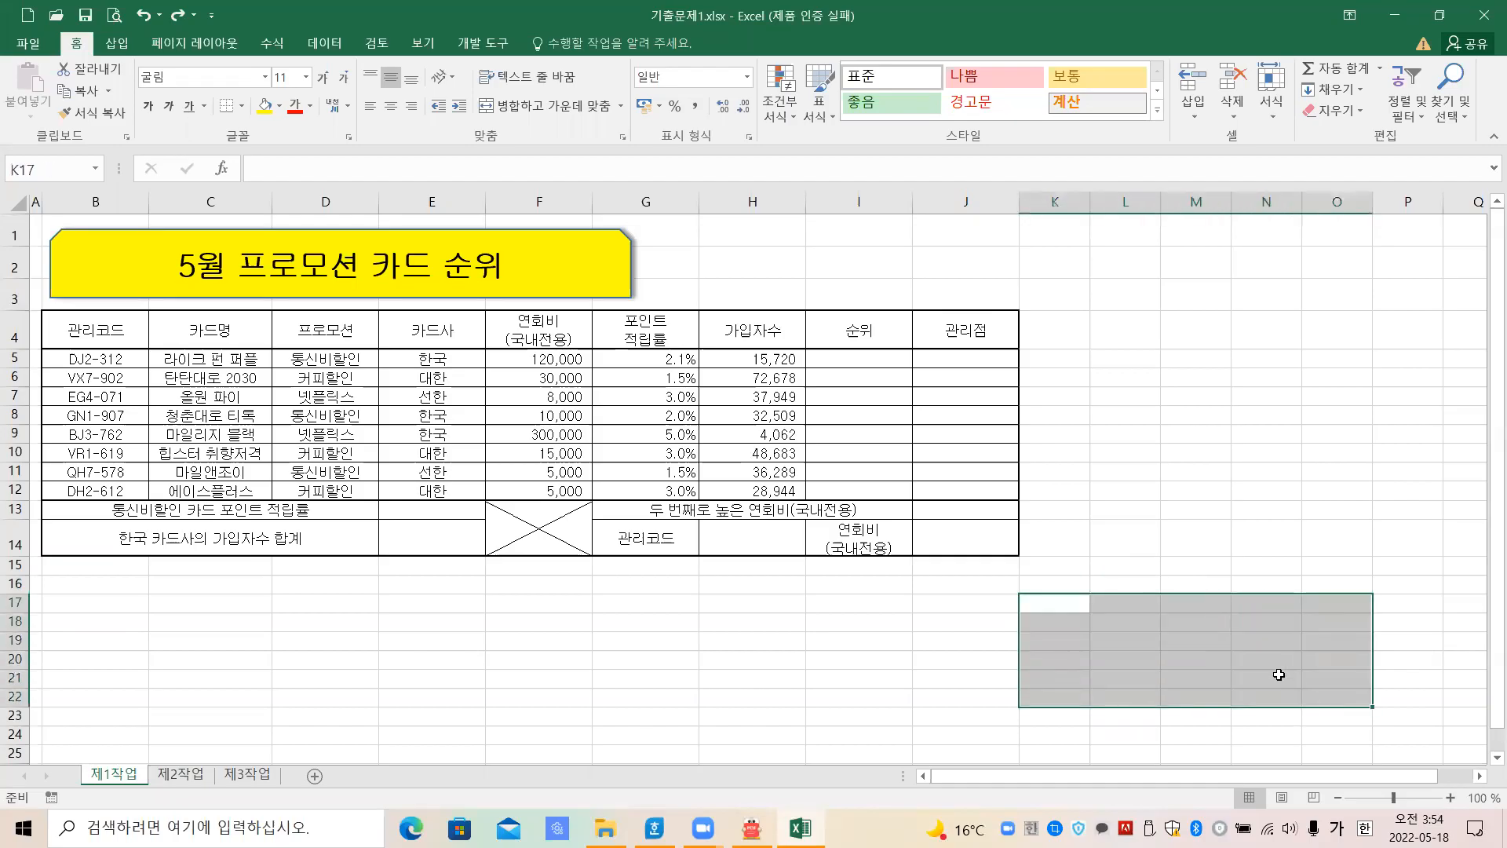
left_click(1279, 675)
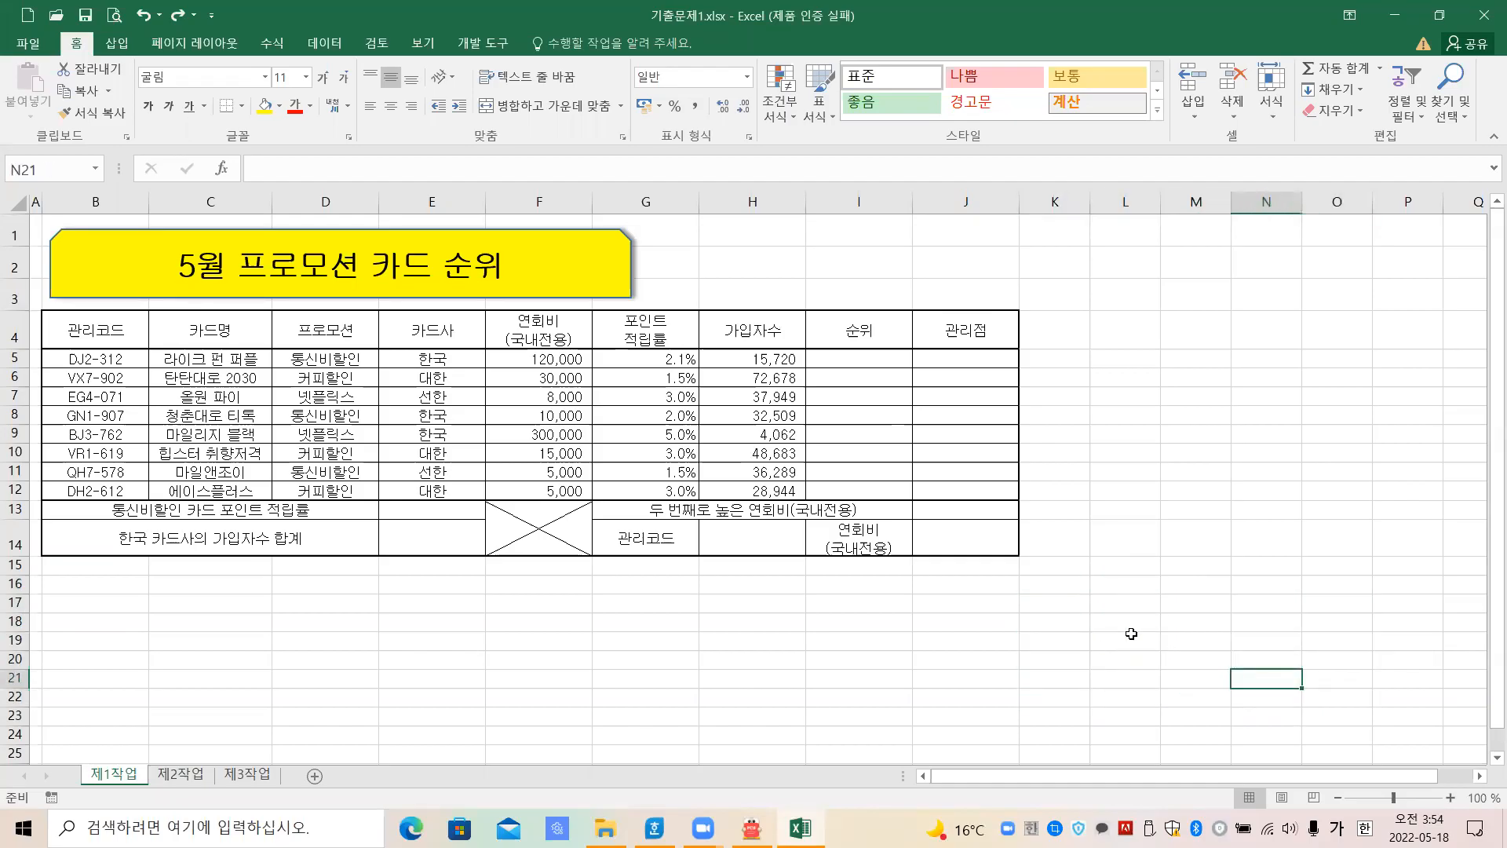
Check the sample approval box in the 한글 document and apply all borders to K16:N17 in Excel
left_click_drag(1061, 583, 1258, 597)
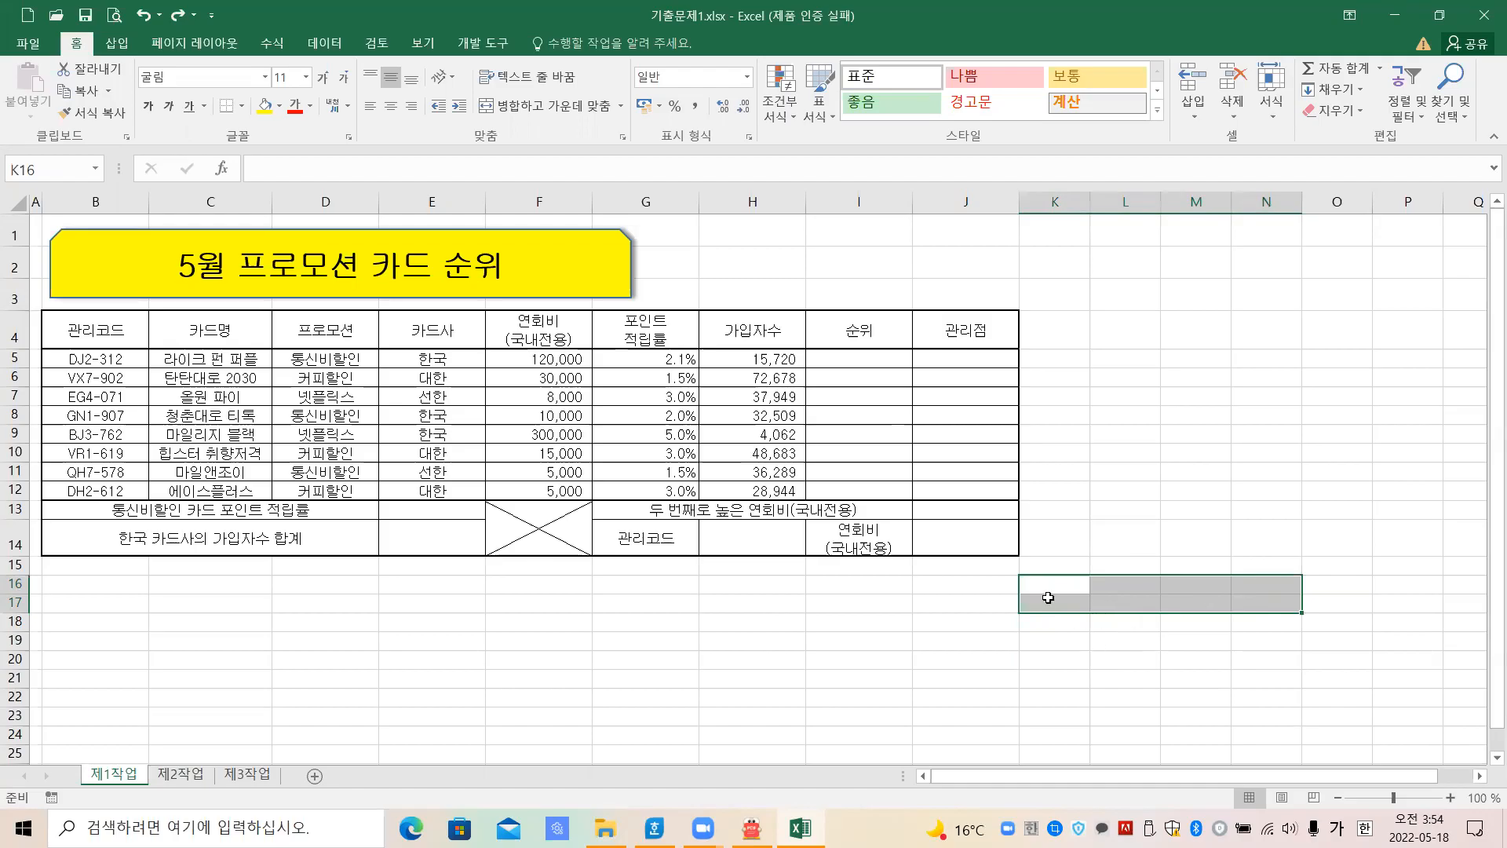
left_click(654, 827)
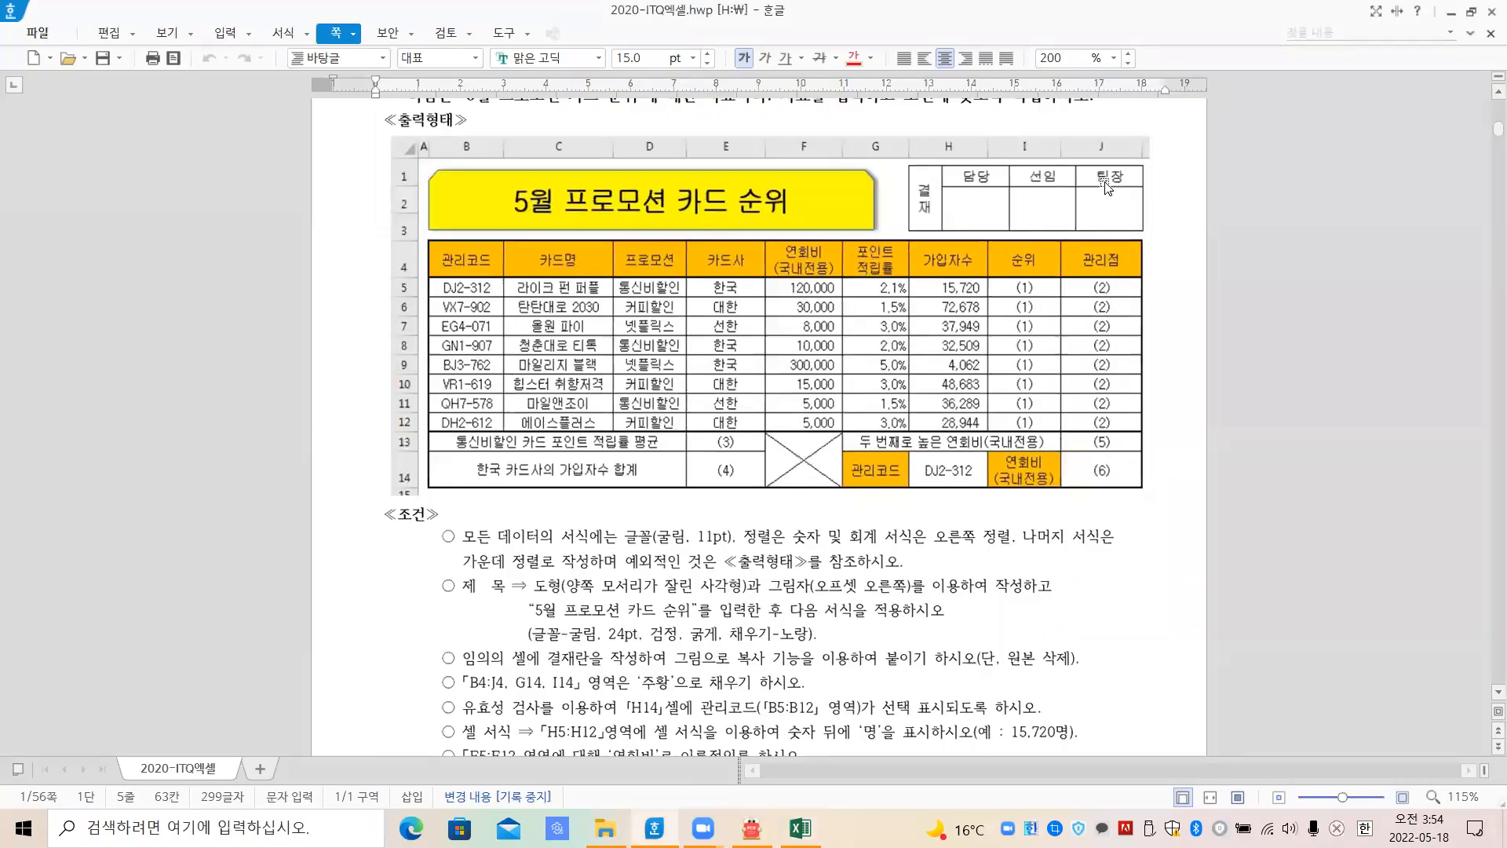
left_click(799, 827)
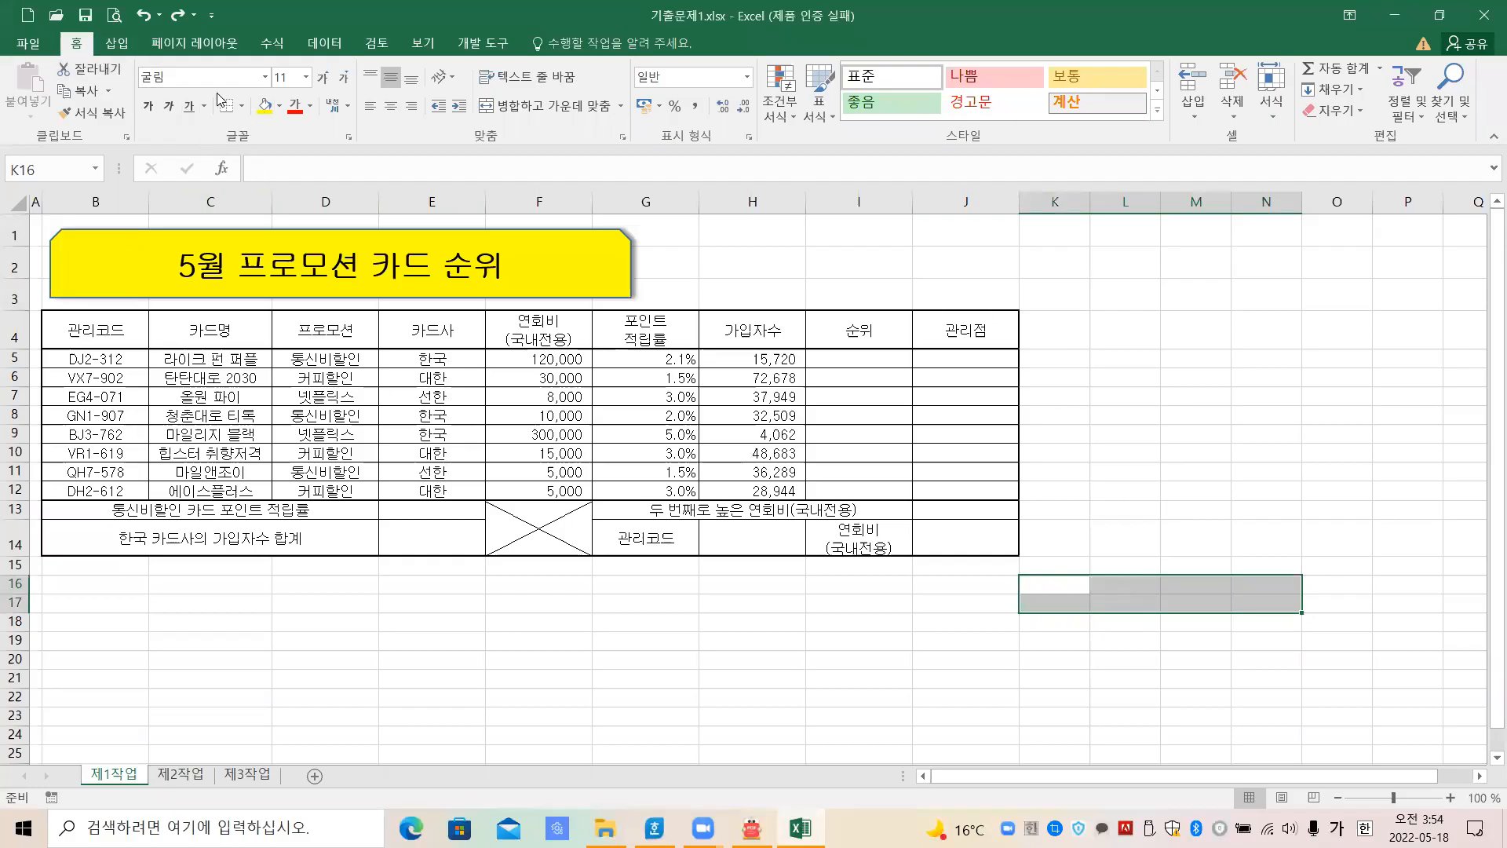
left_click(239, 107)
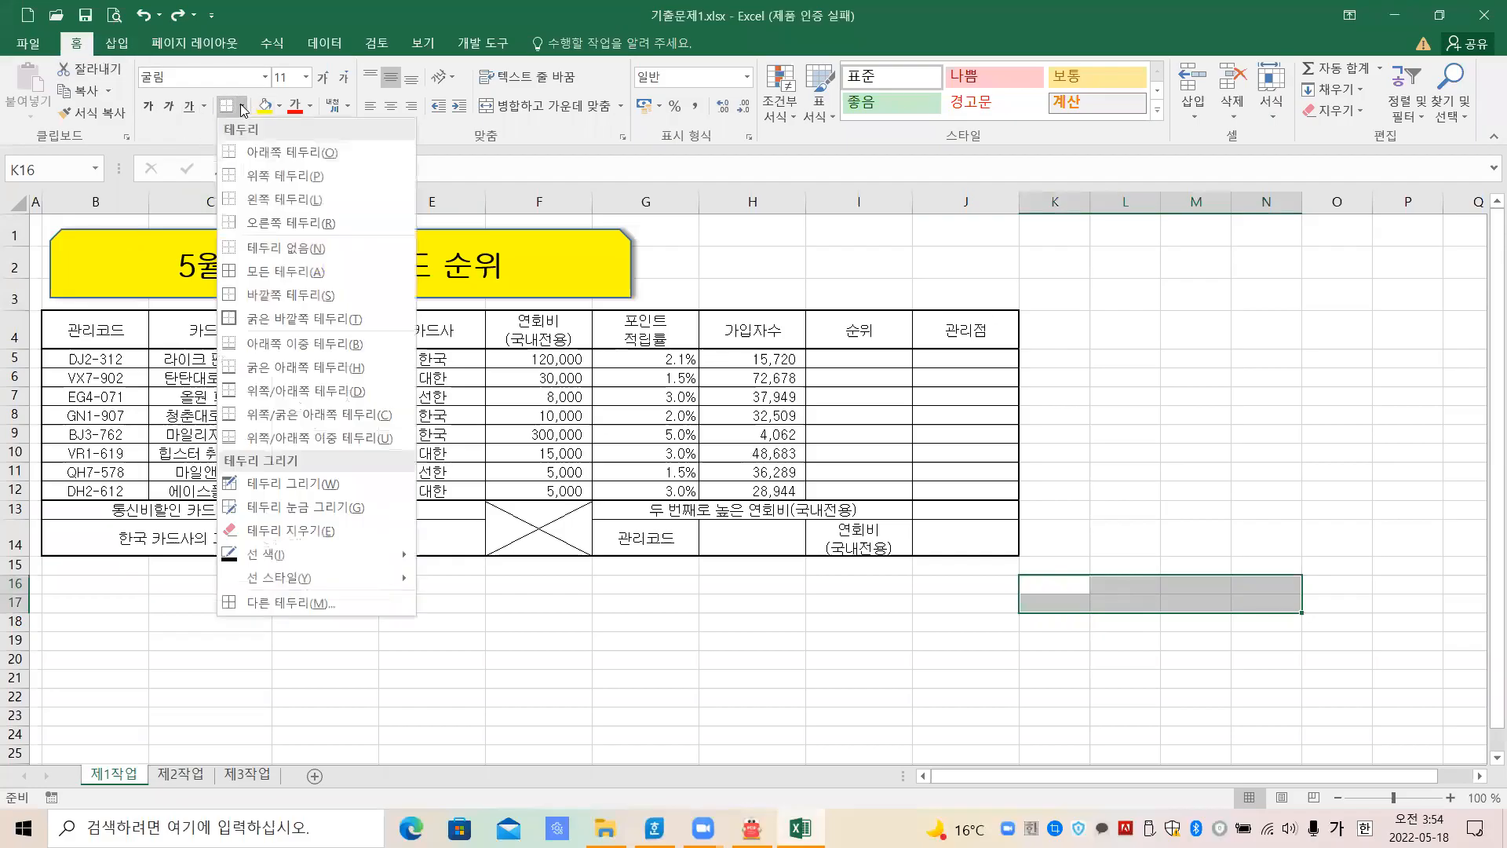
left_click(255, 274)
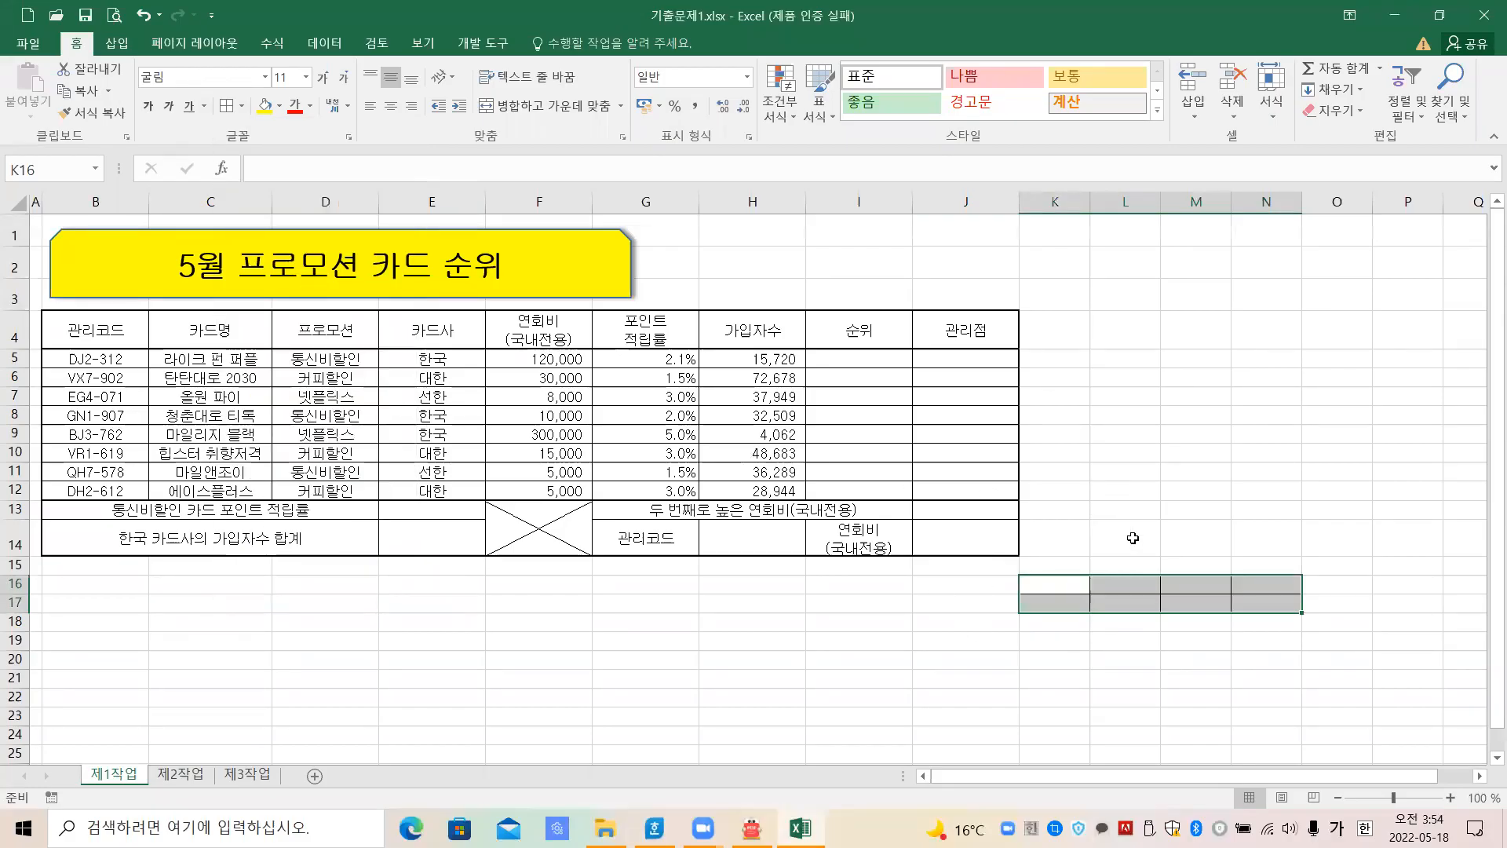
left_click(1120, 671)
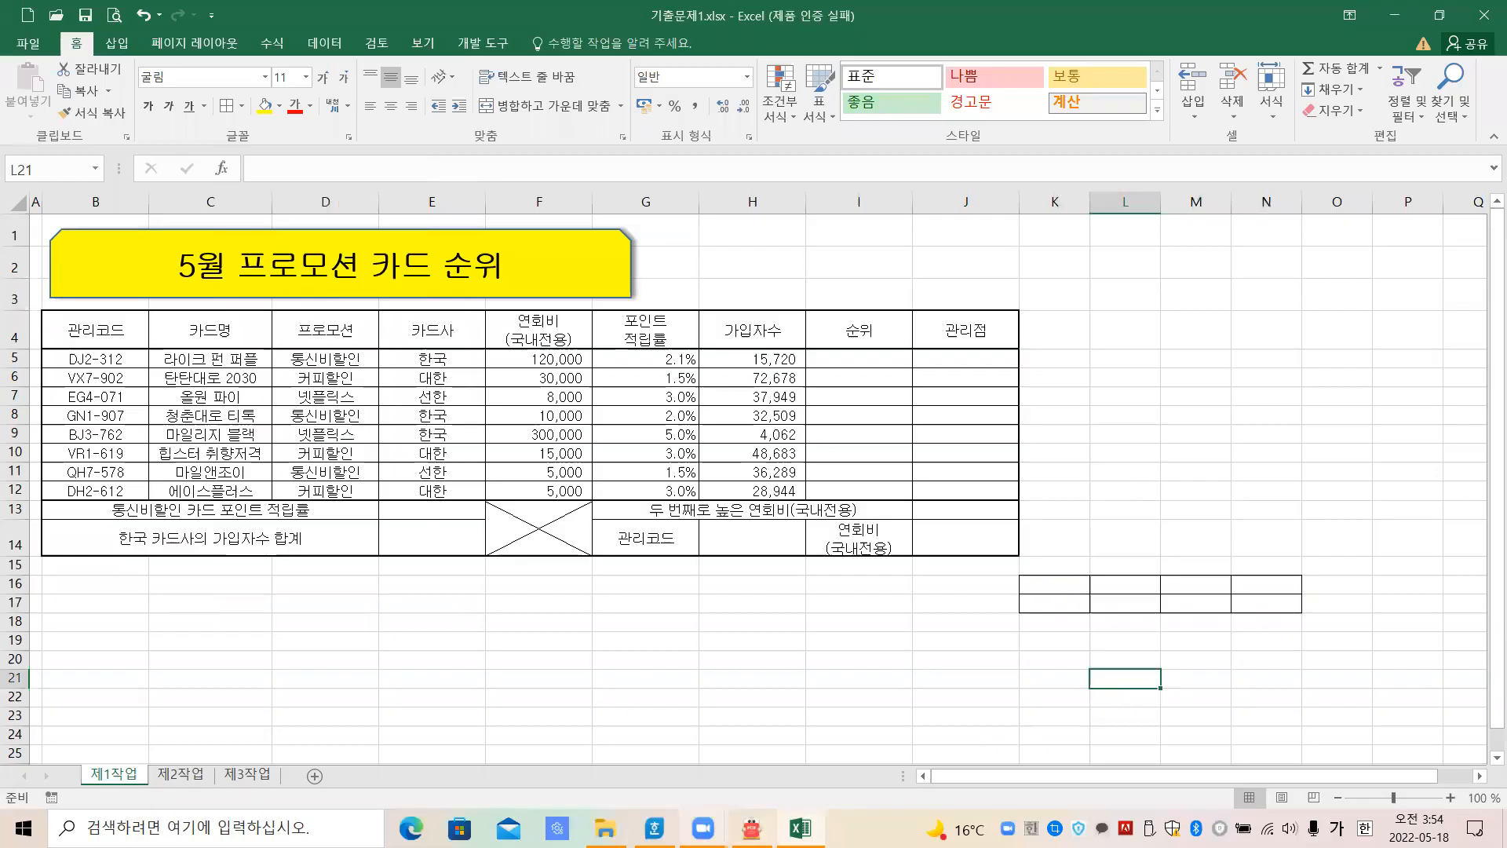
Recheck the sample in the 한글 document, merge and centre K16:K17 in Excel, and enter 결재 with one character per line
key("alt+Tab")
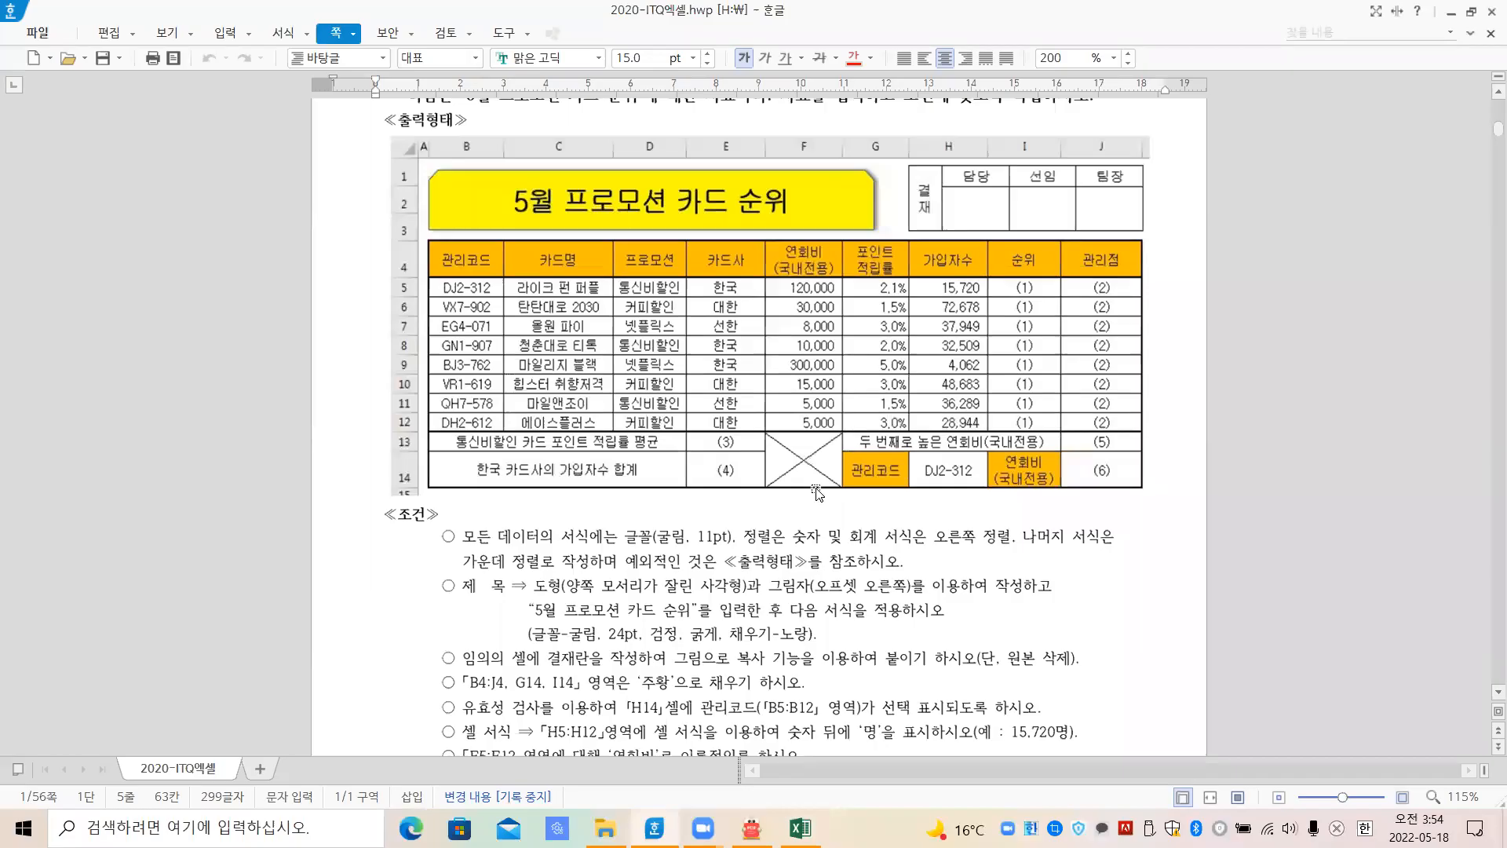
left_click(800, 827)
left_click_drag(1054, 588, 1055, 605)
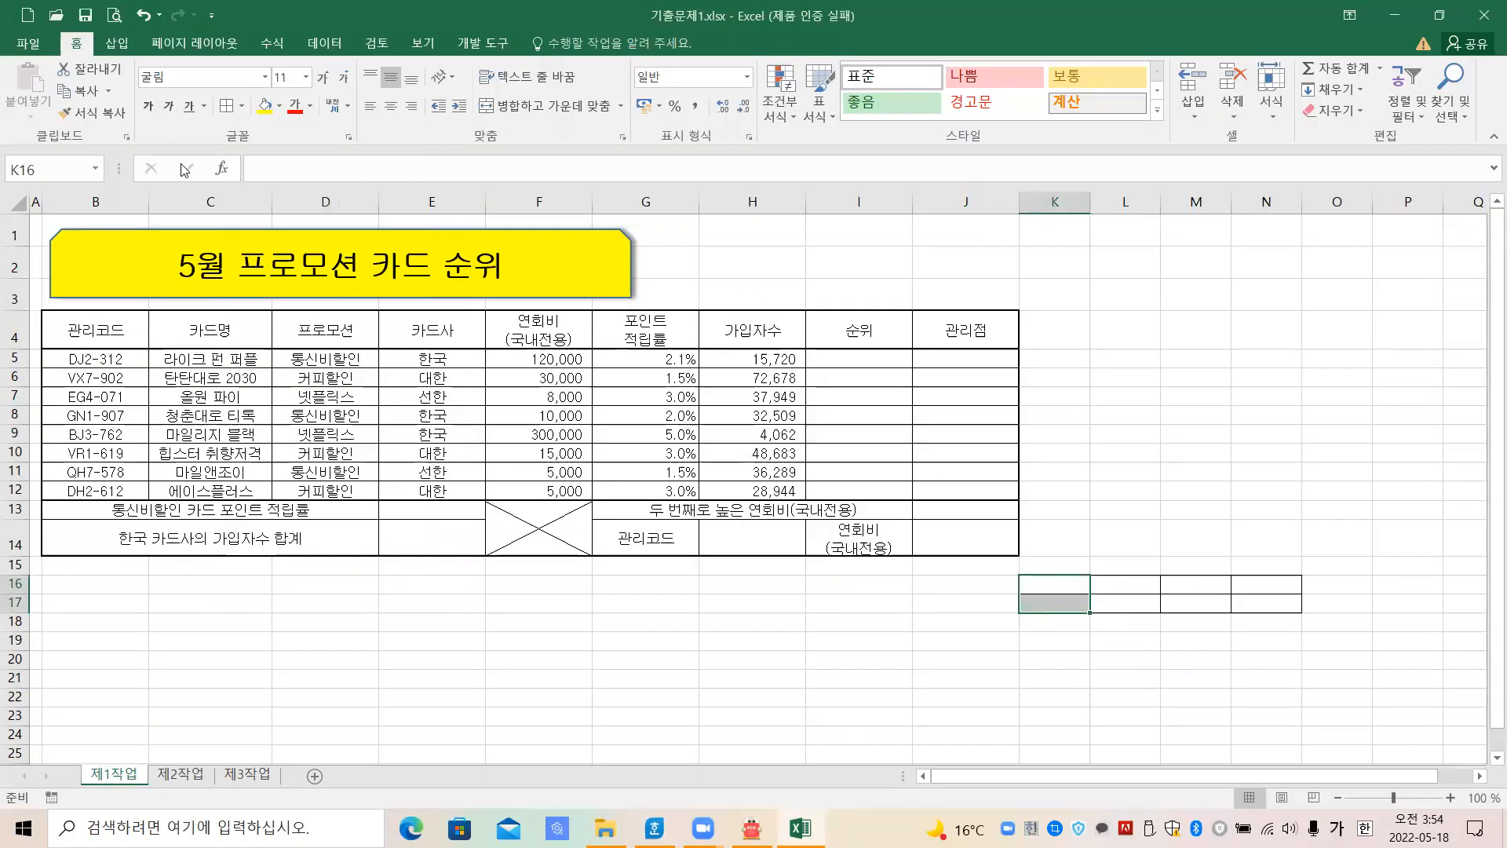
left_click(544, 107)
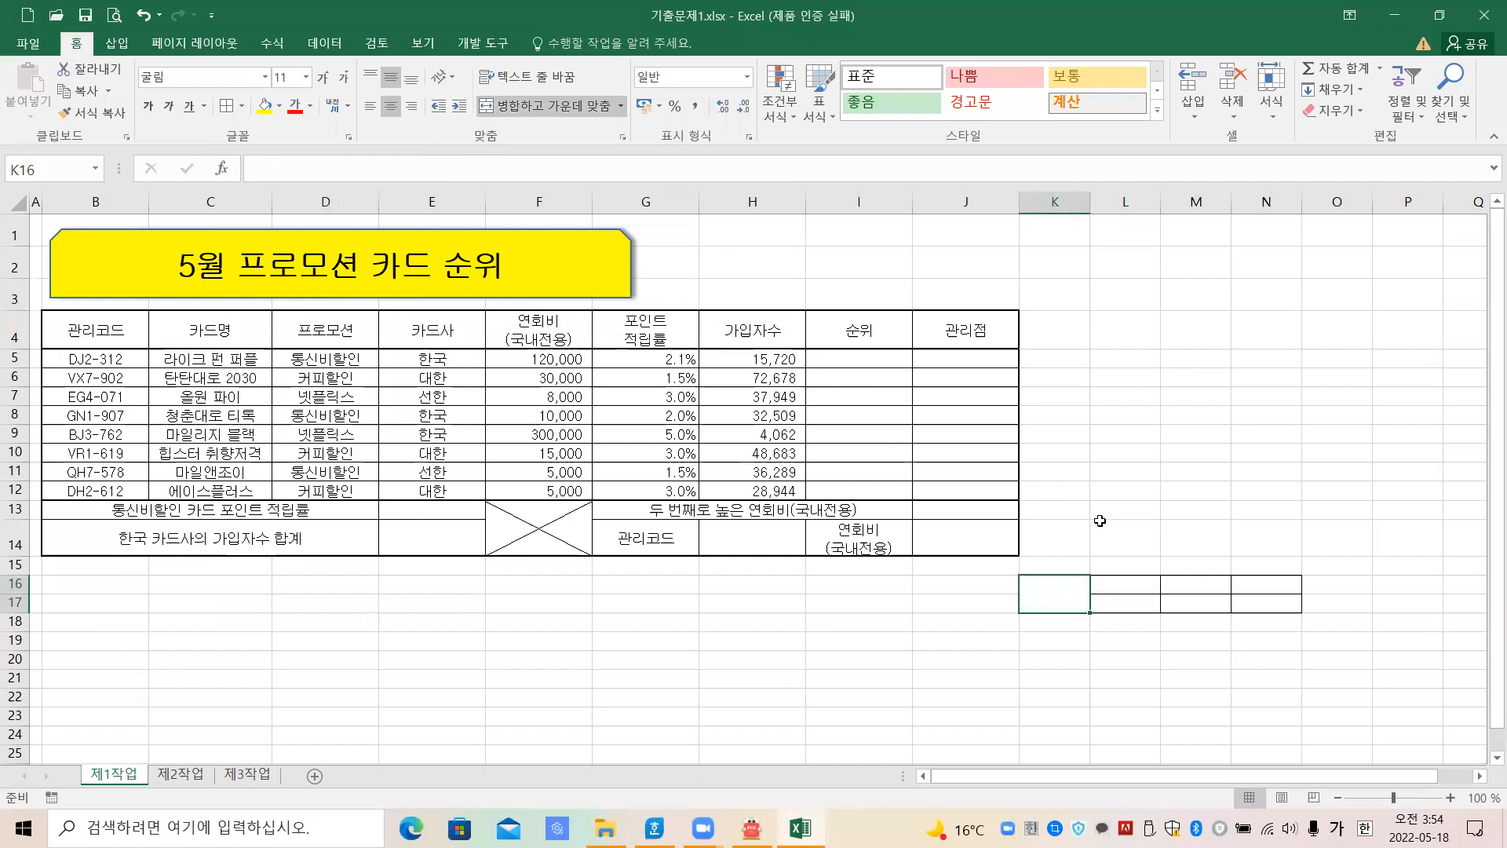
type("결")
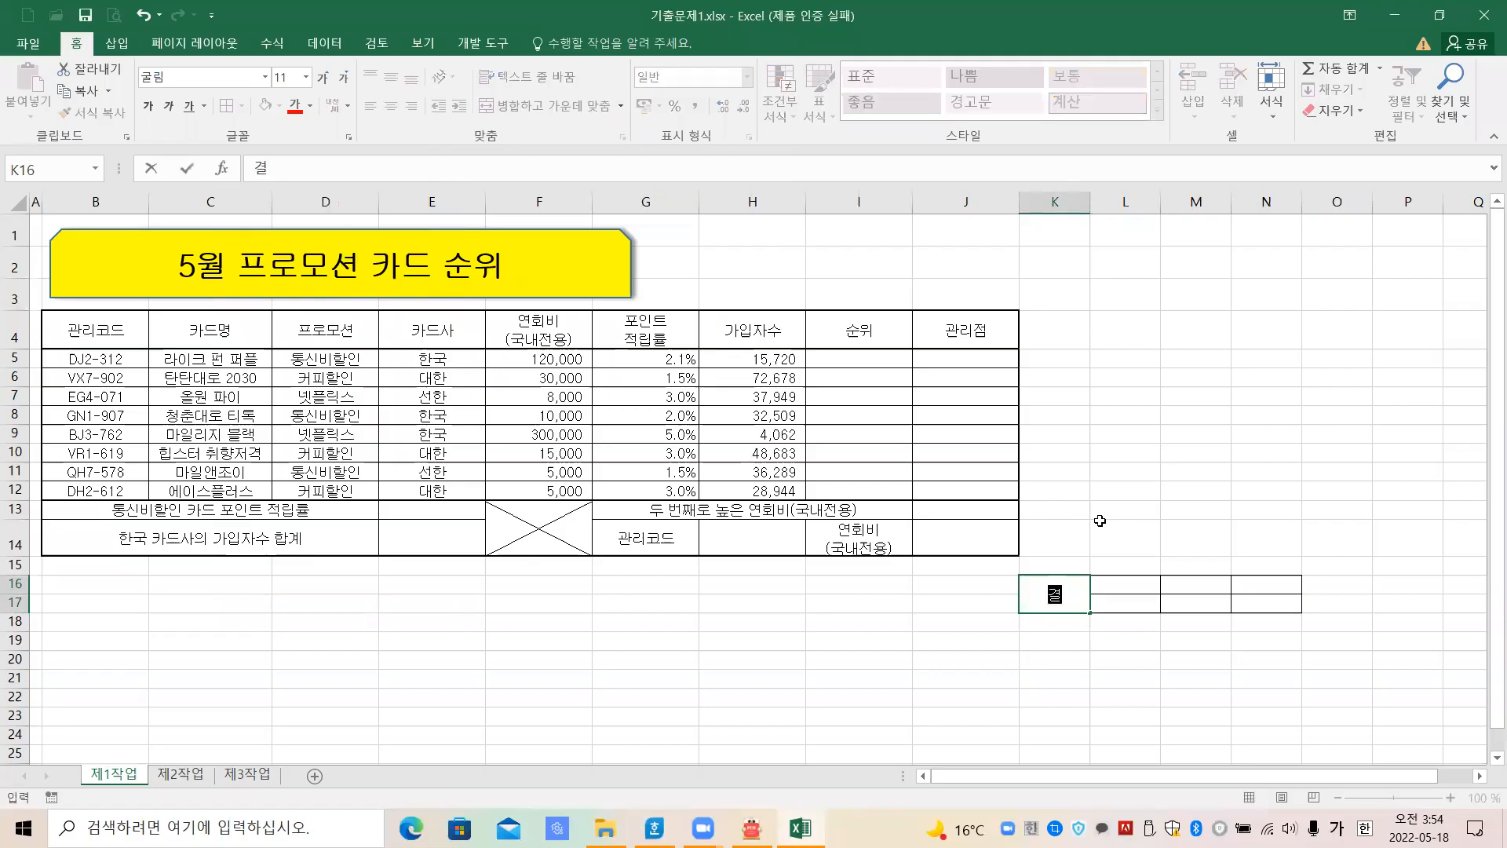
key("alt+Return")
type("재")
key("Return")
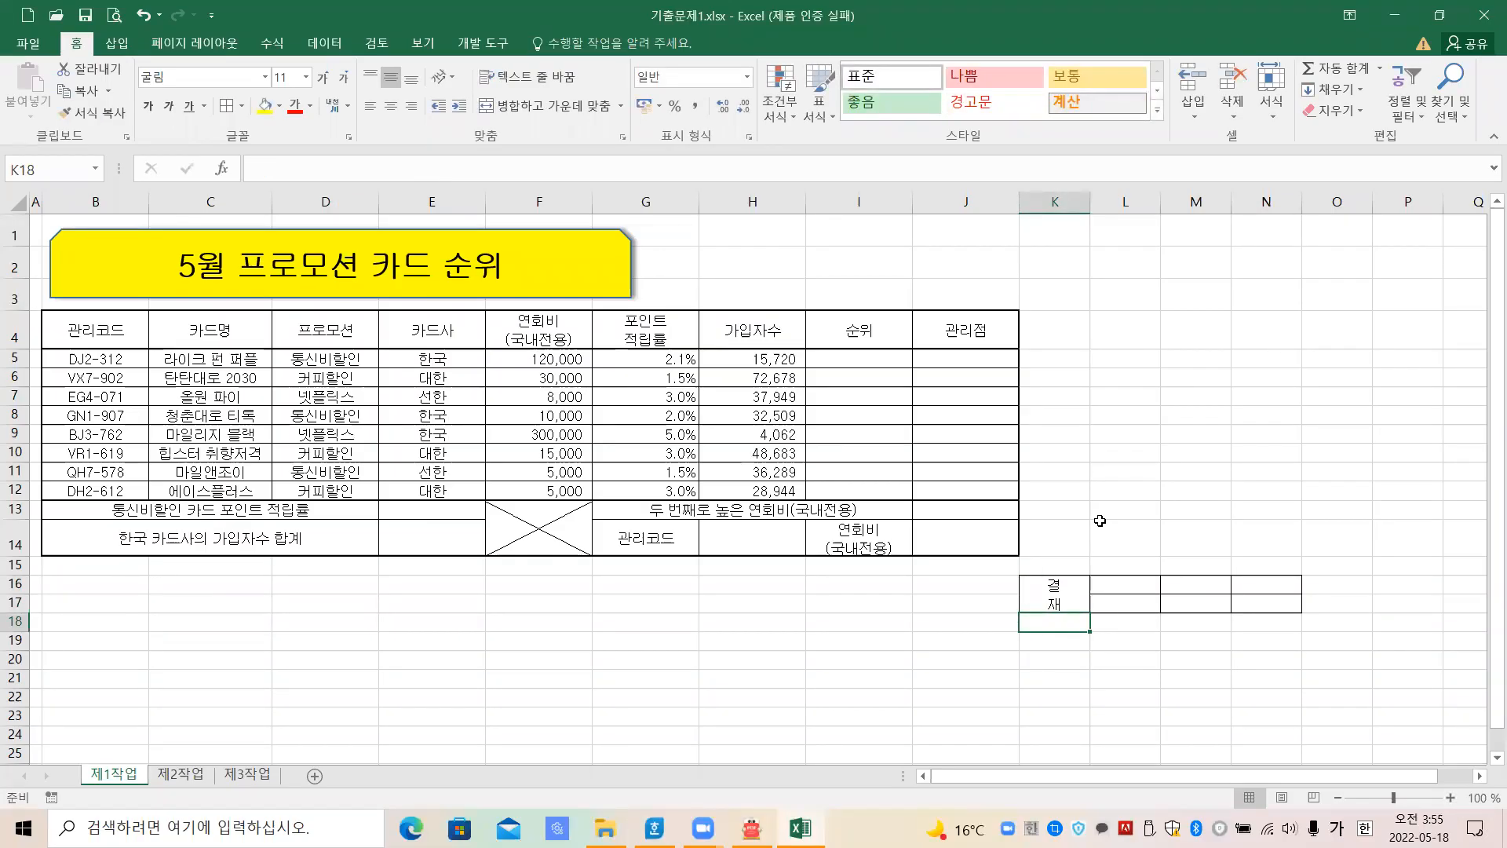
Check the sample approval box in the 한글 document and enter 담당, 선임 and 팀장 in L16:N16 in Excel
key("Right")
key("Up")
key("Up")
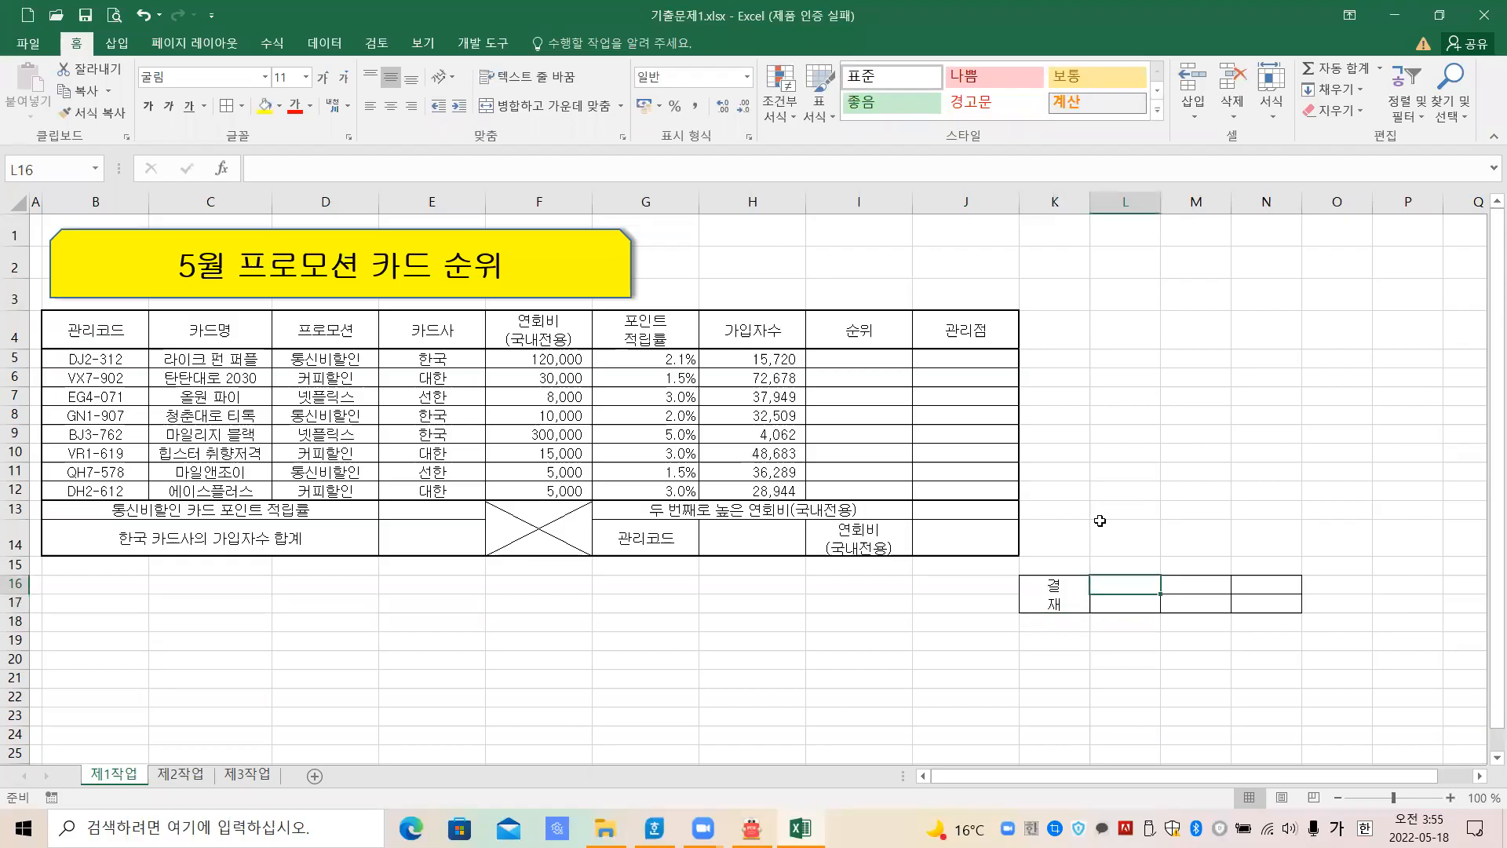
left_click(665, 813)
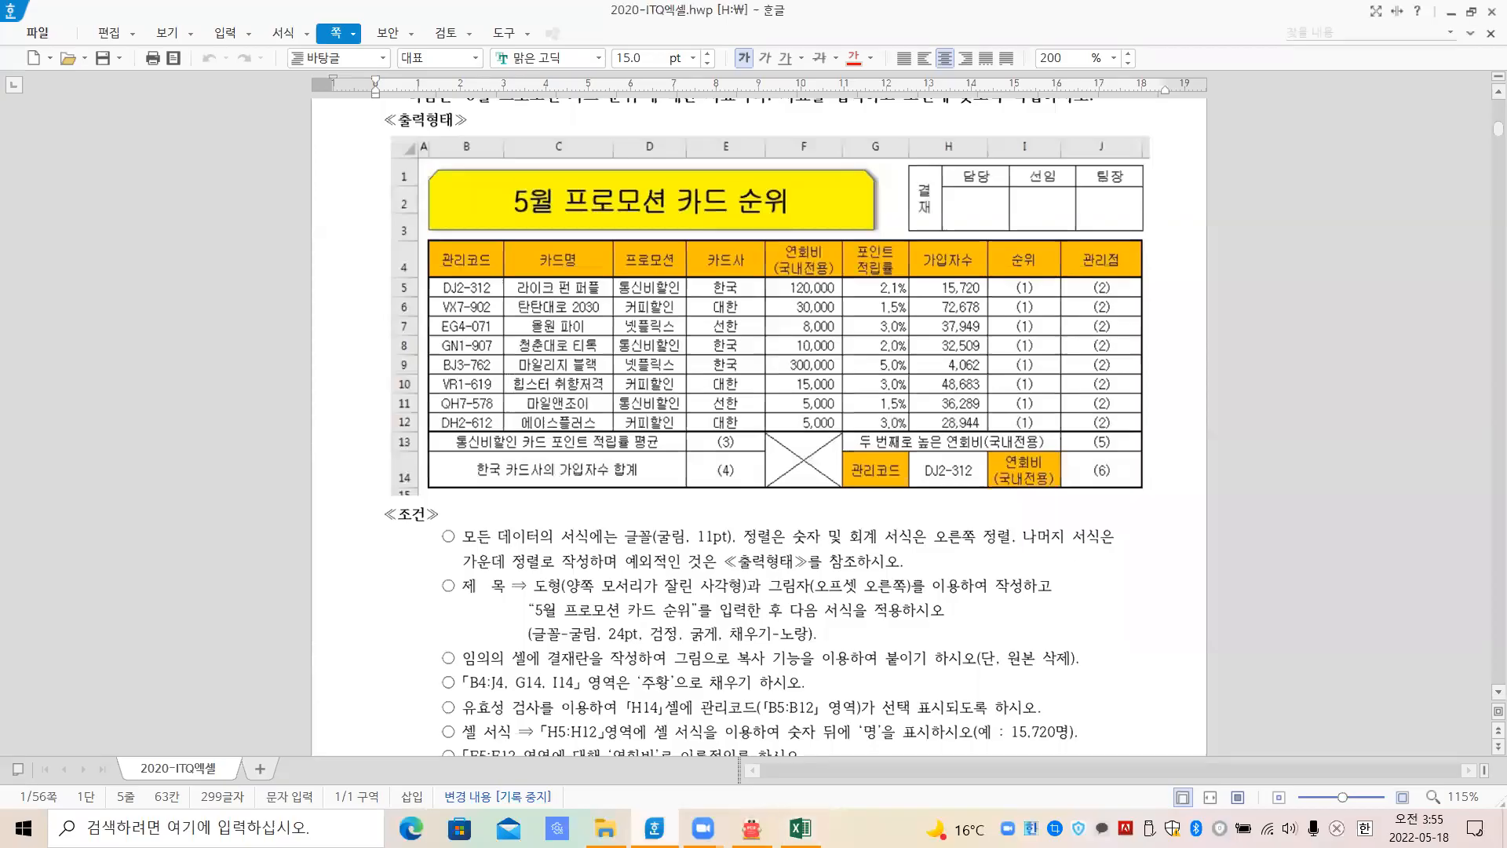
left_click(654, 827)
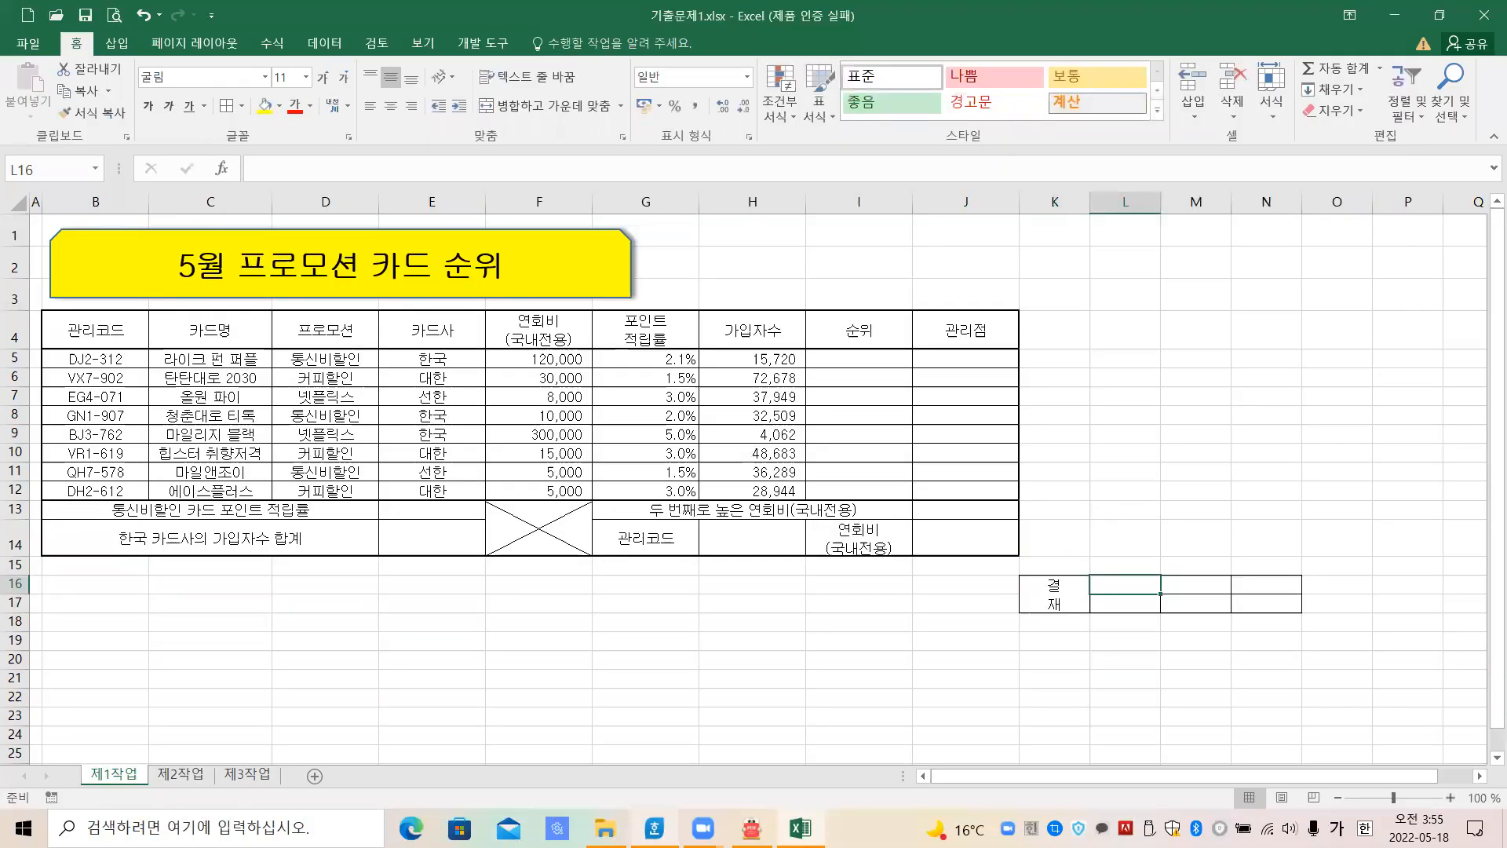
type("담ㄷㅏㅇ")
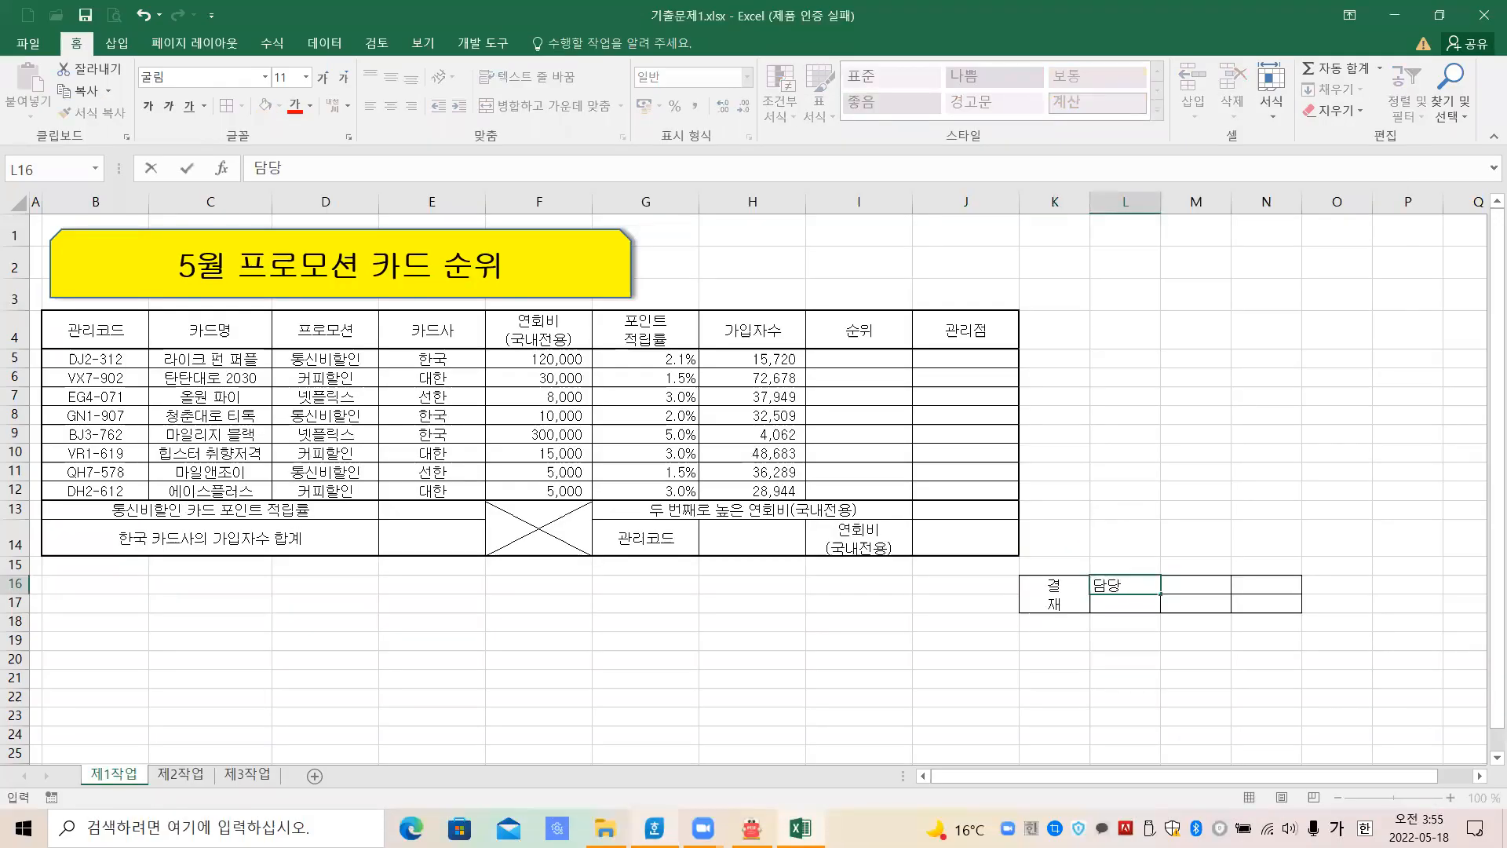
key("Tab")
type("선임")
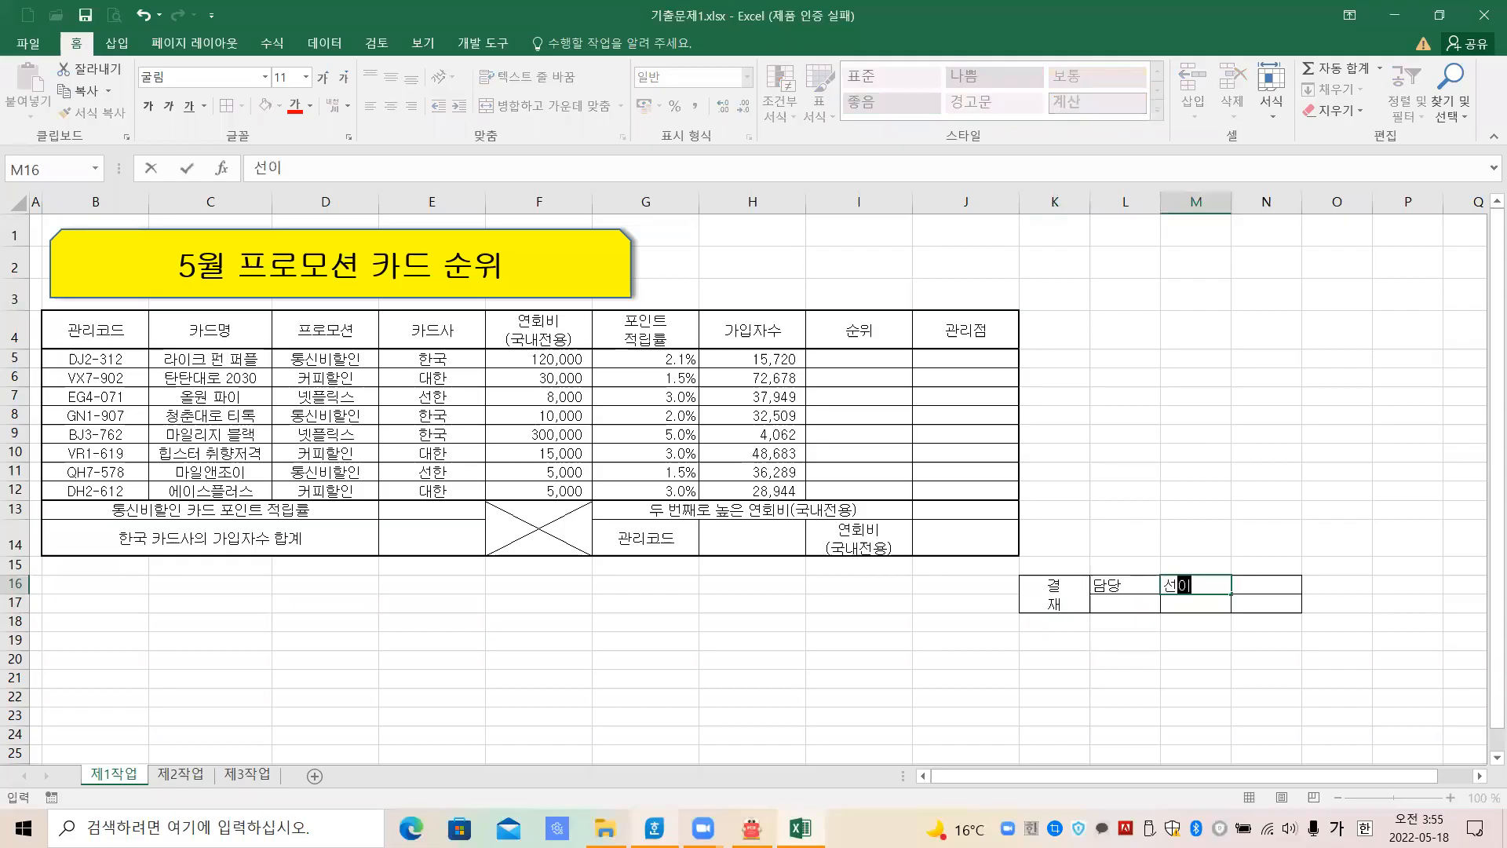
key("Tab")
type("탐ㅈ")
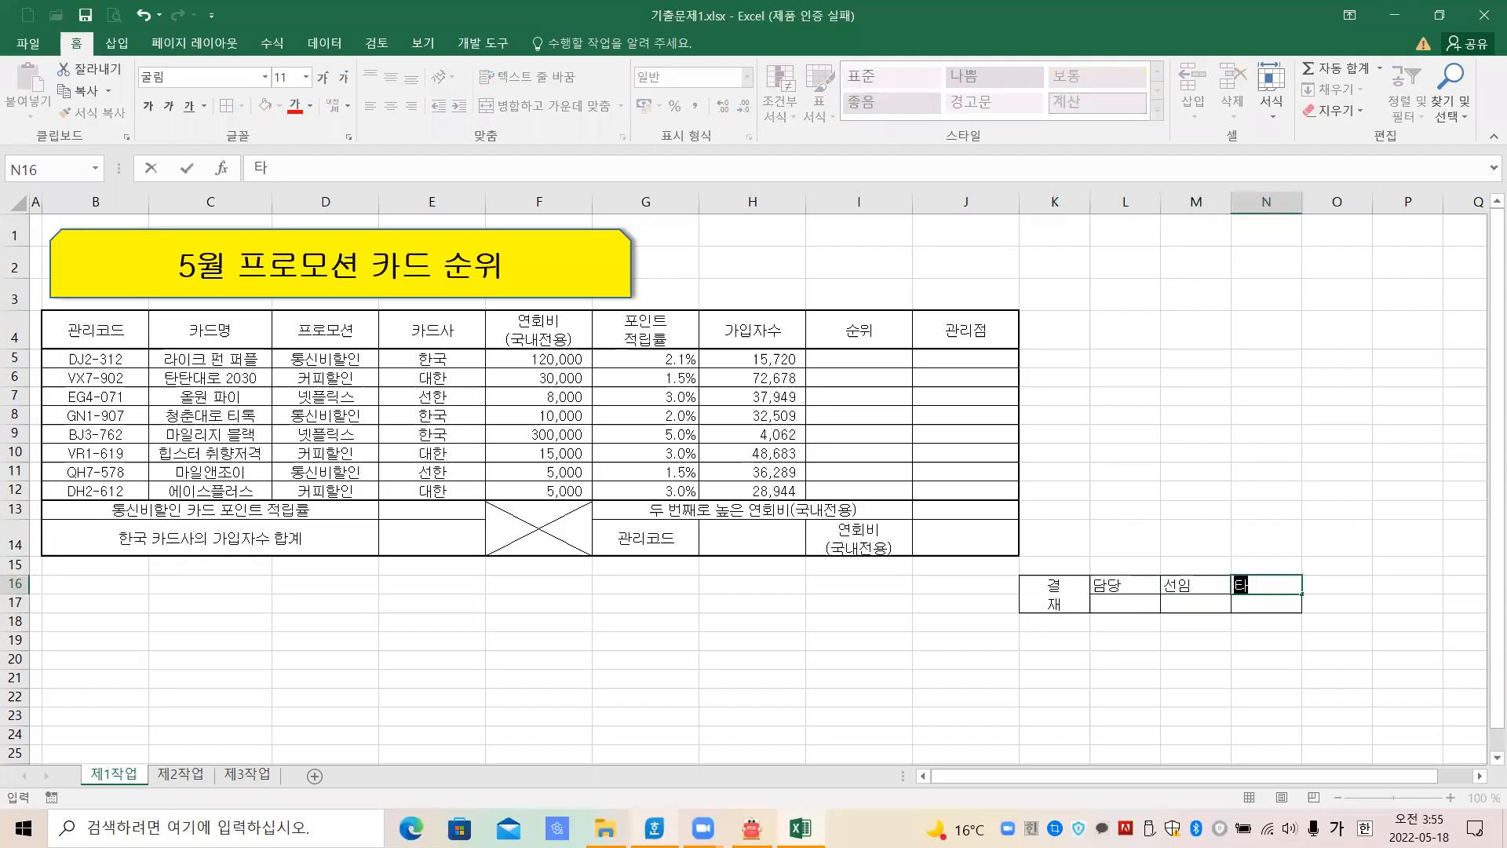
key("BackSpace")
key("BackSpace")
type("팀장")
key("Return")
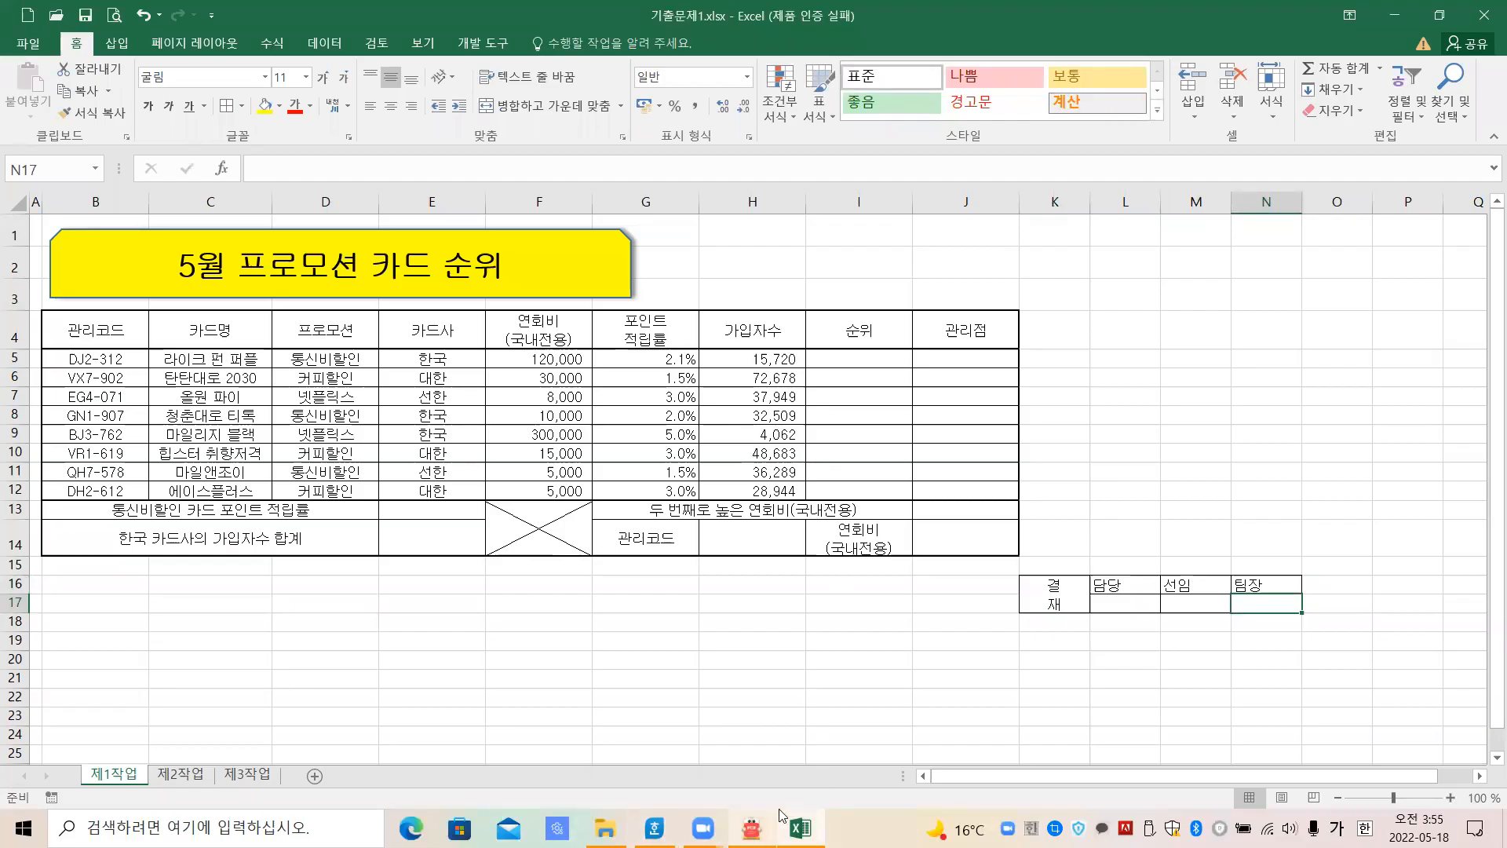
Recheck the sample approval box in the 한글 document and centre the titles in L16:N16 horizontally in Excel
key("alt+Tab")
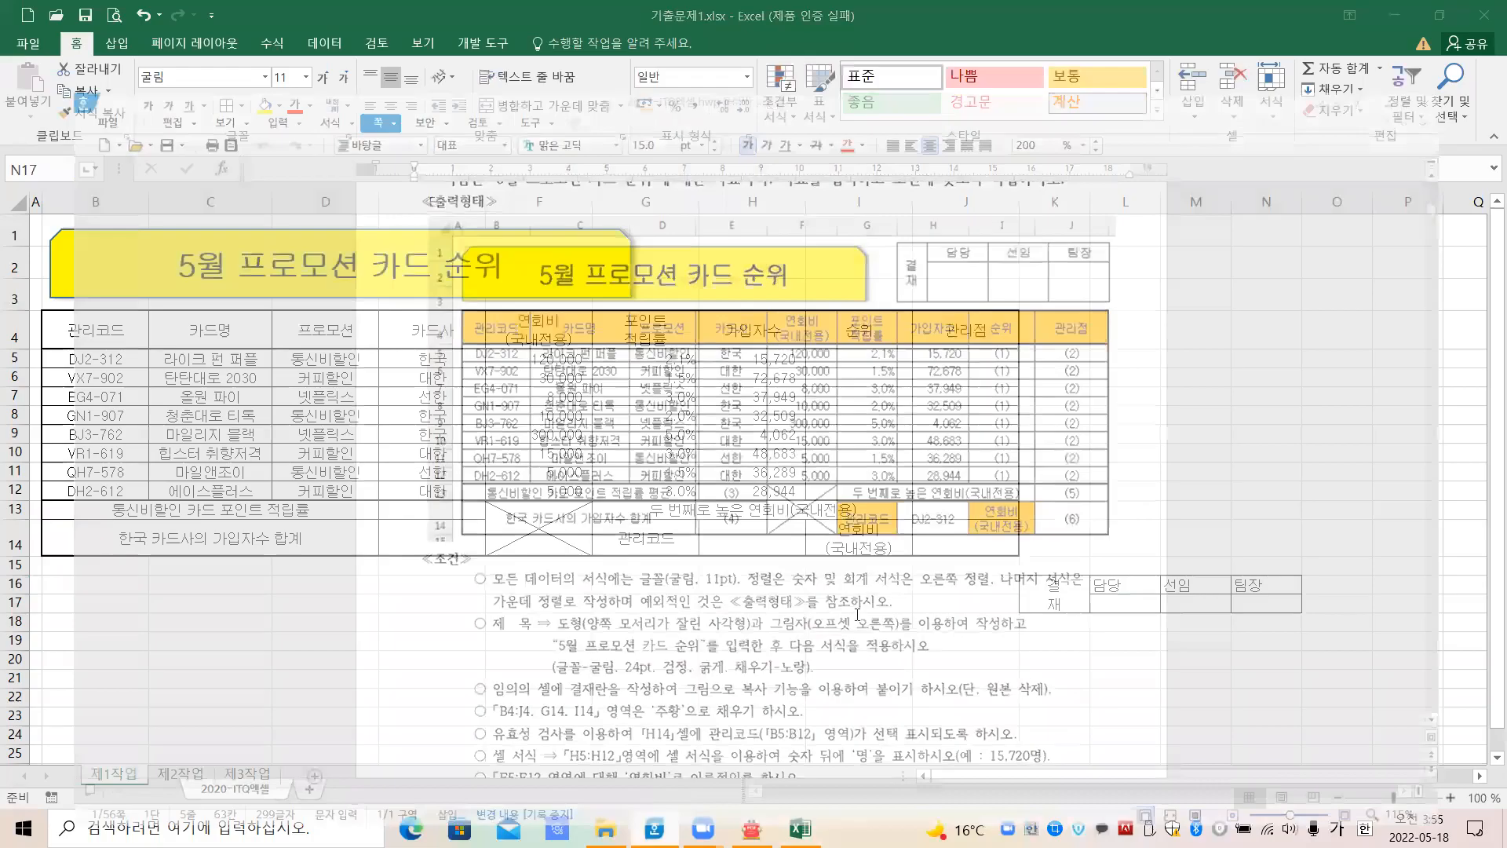
scroll(816, 542, "down", 10)
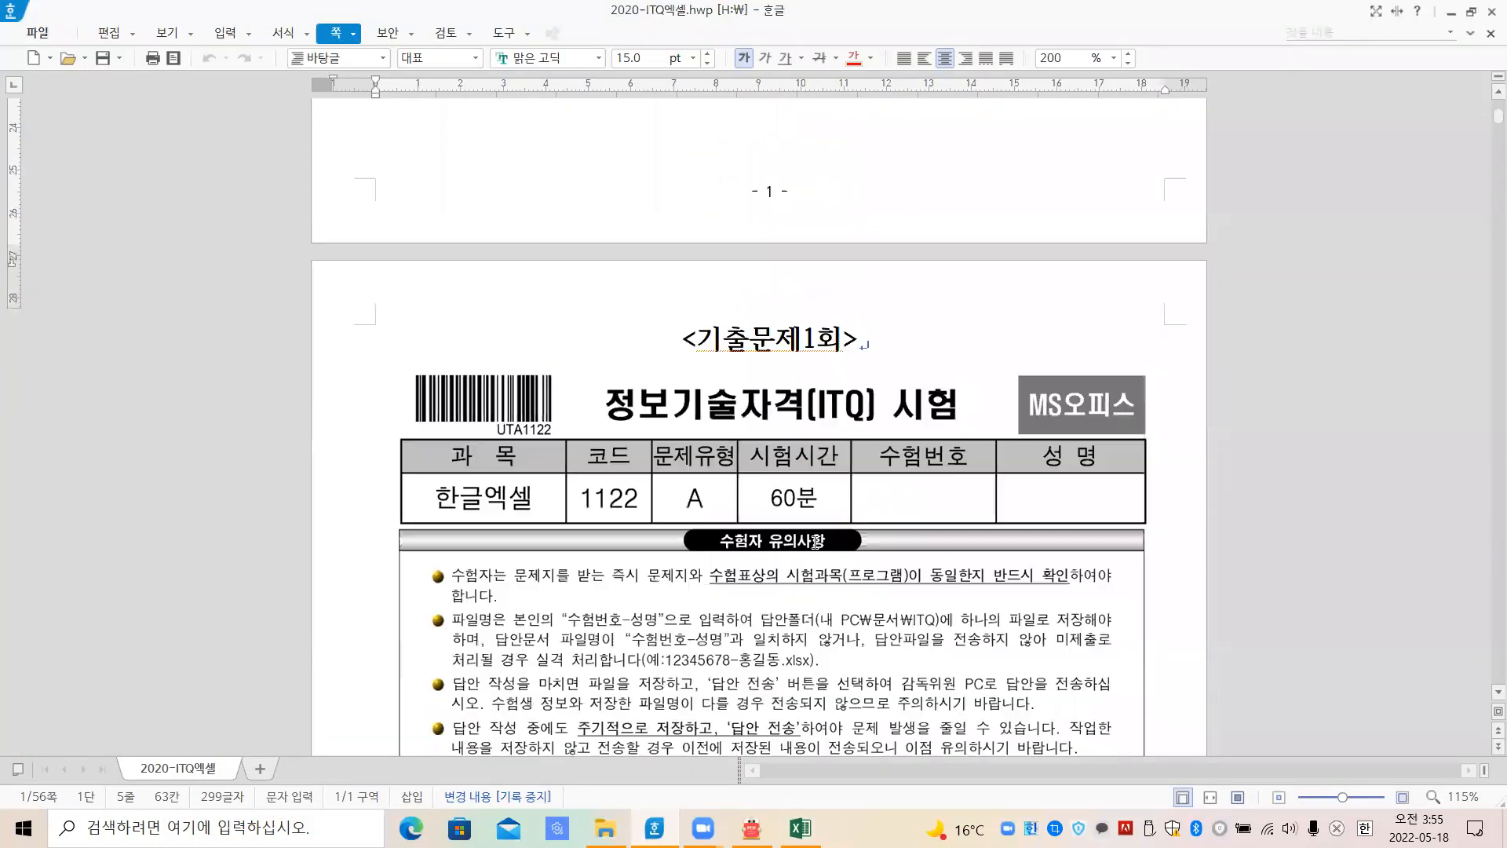
scroll(816, 541, "down", 3)
scroll(817, 542, "down", 11)
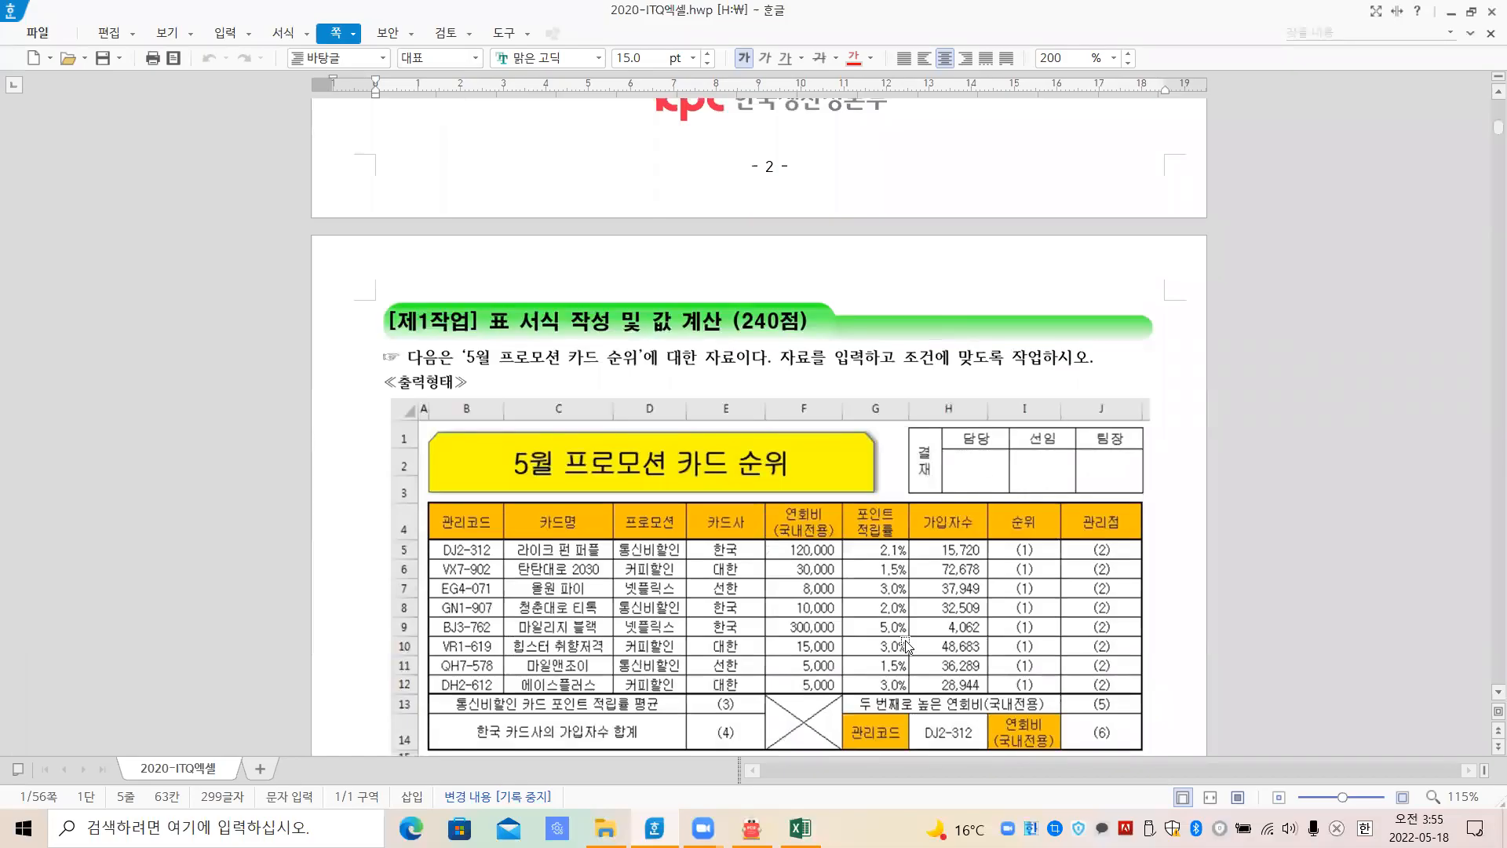
key("alt+Tab")
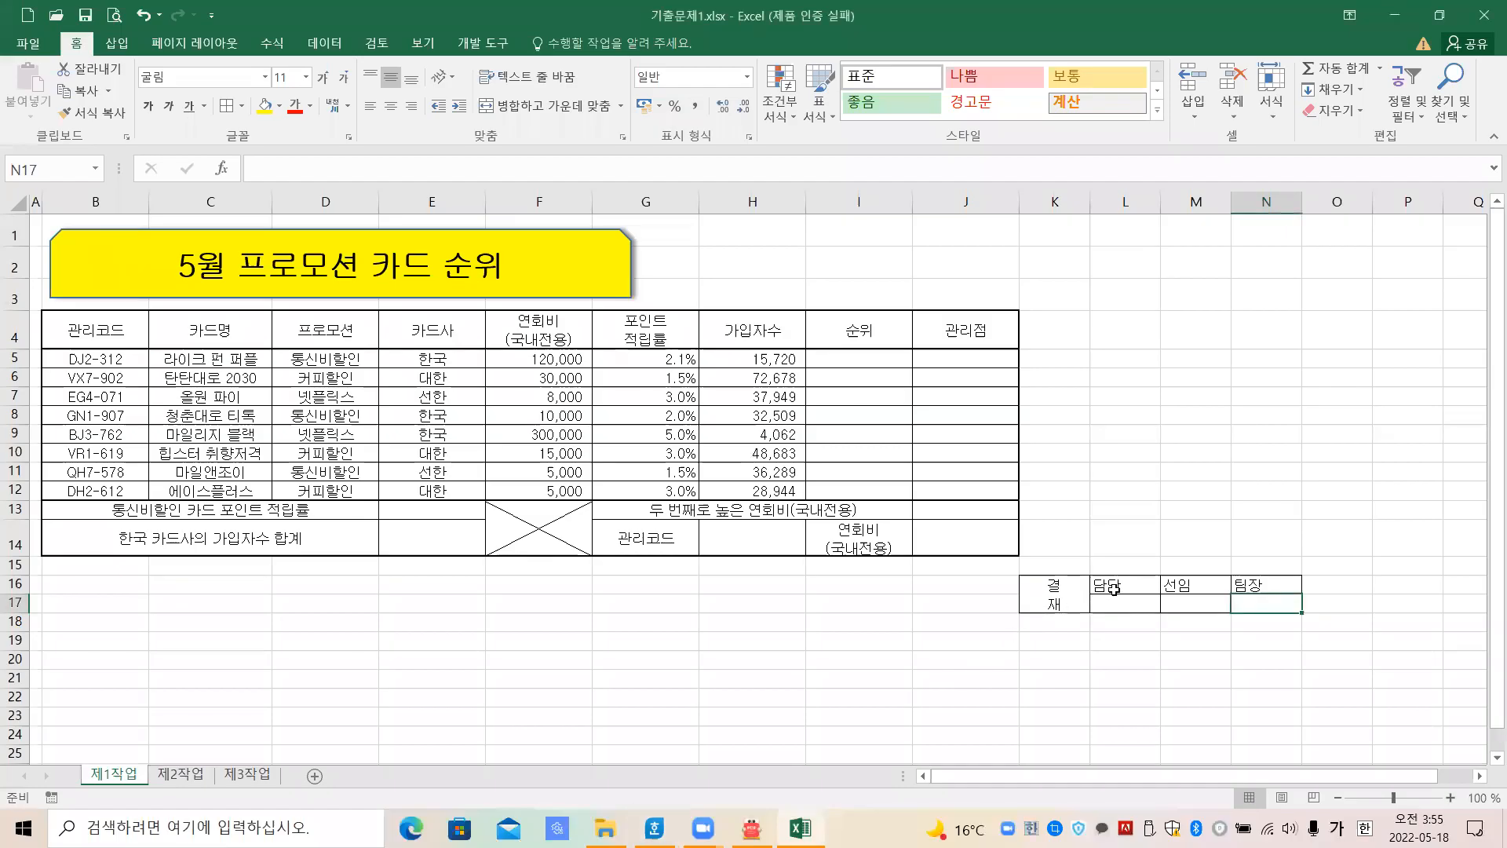
left_click(1122, 586)
left_click(1249, 586)
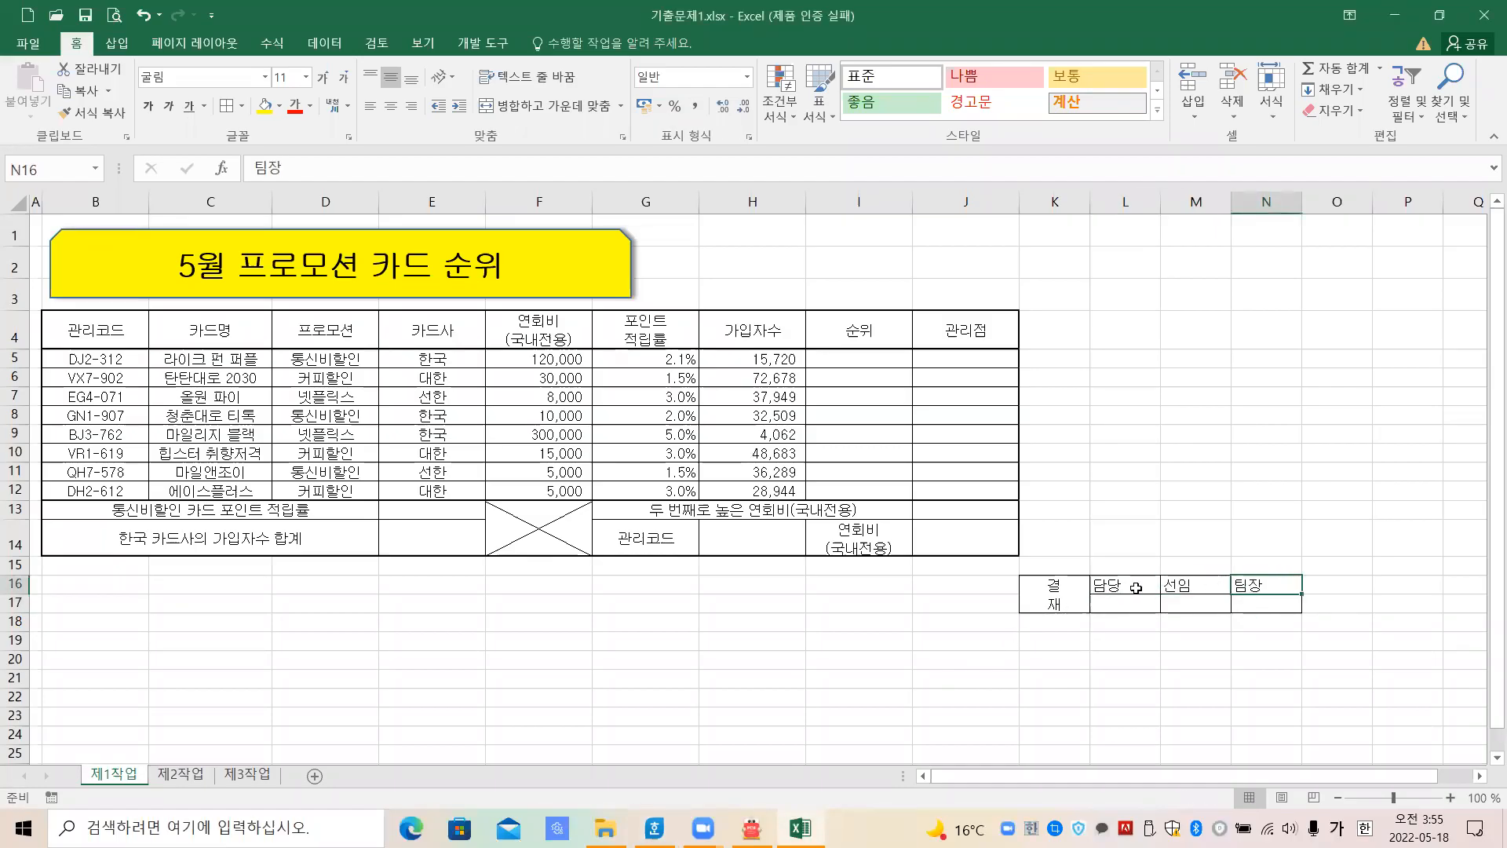
left_click_drag(1112, 591, 1264, 588)
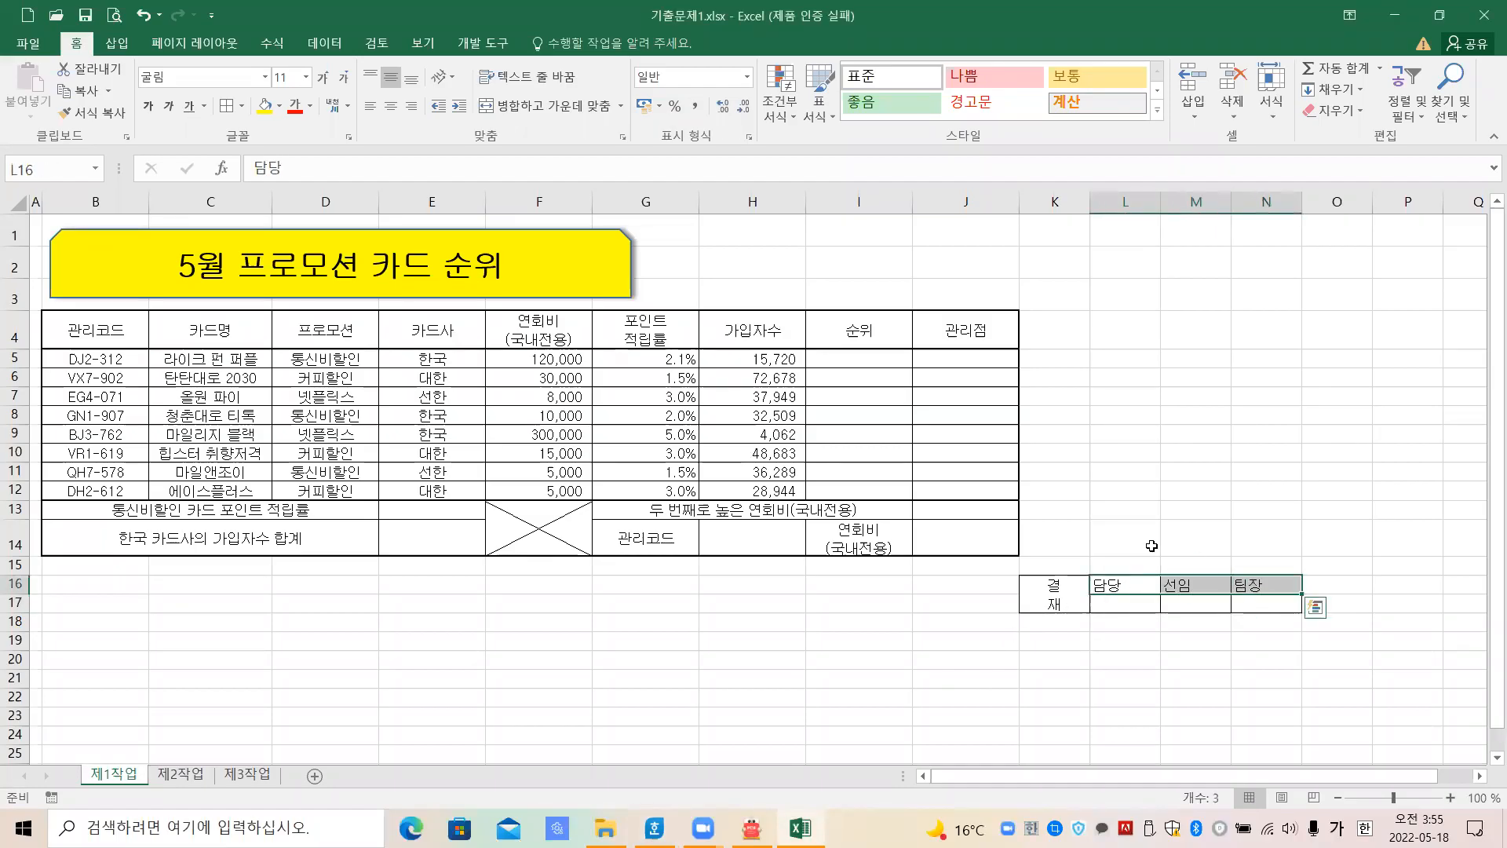
left_click(390, 108)
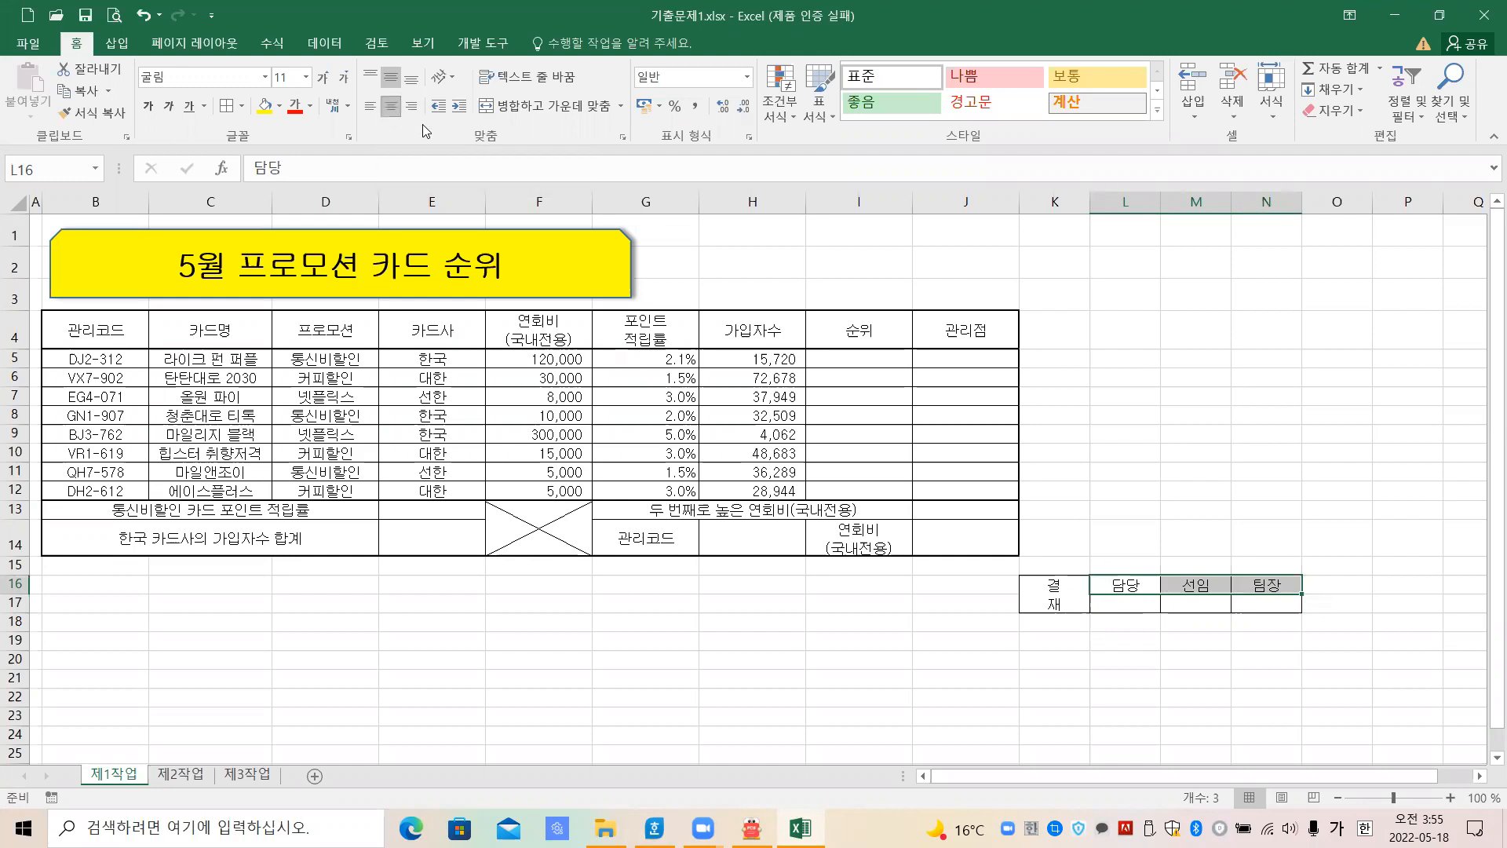
left_click(1073, 674)
Narrow column K and increase the heights of rows 16 and 17, making row 17 about twice as tall as row 16
left_click(1052, 598)
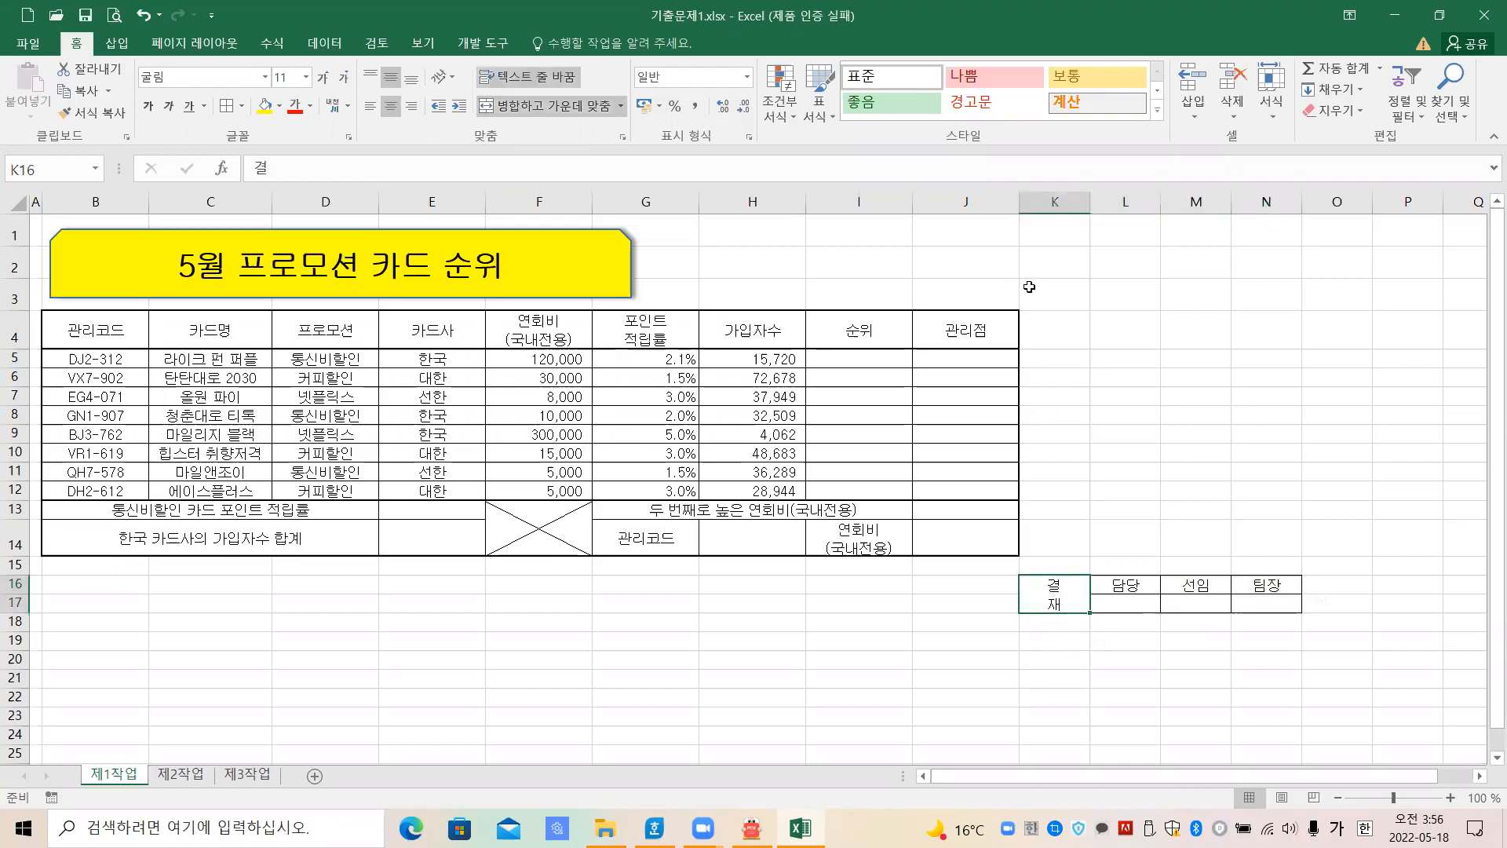
left_click_drag(1089, 202, 1069, 201)
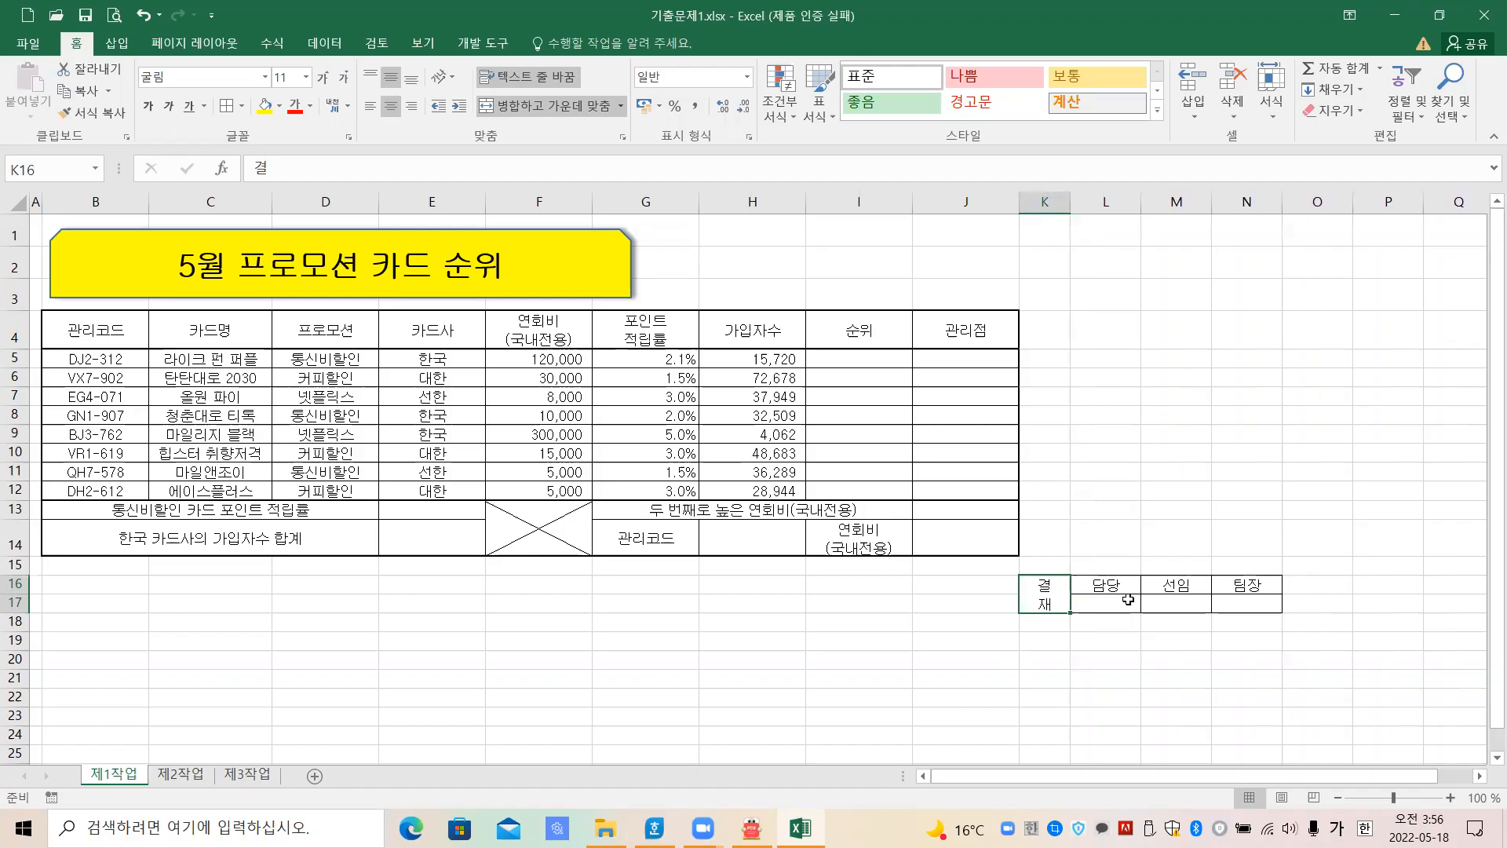
left_click(1099, 587)
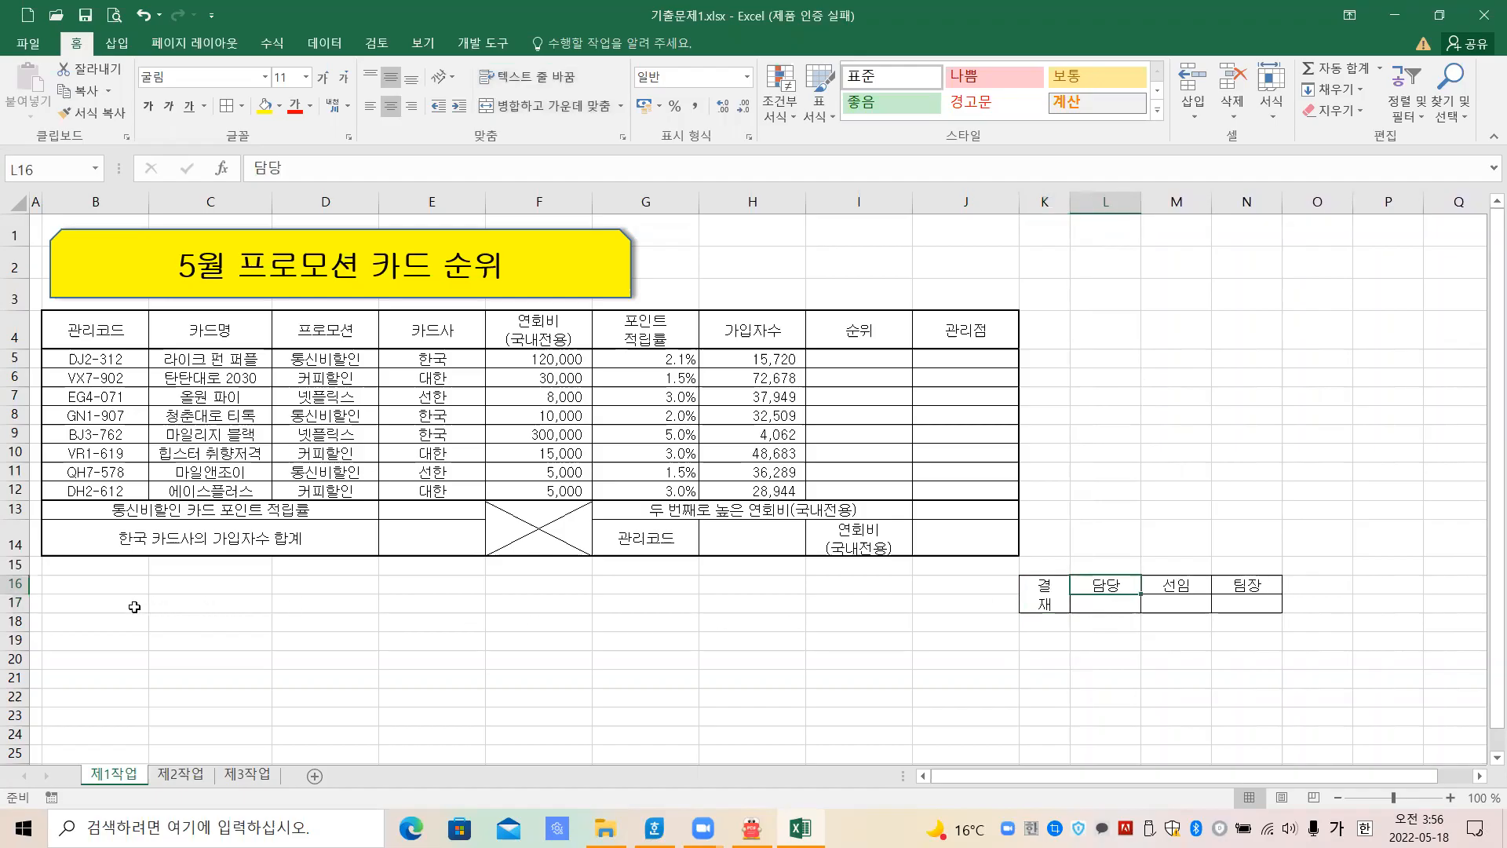
left_click_drag(14, 594, 15, 602)
left_click(1107, 611)
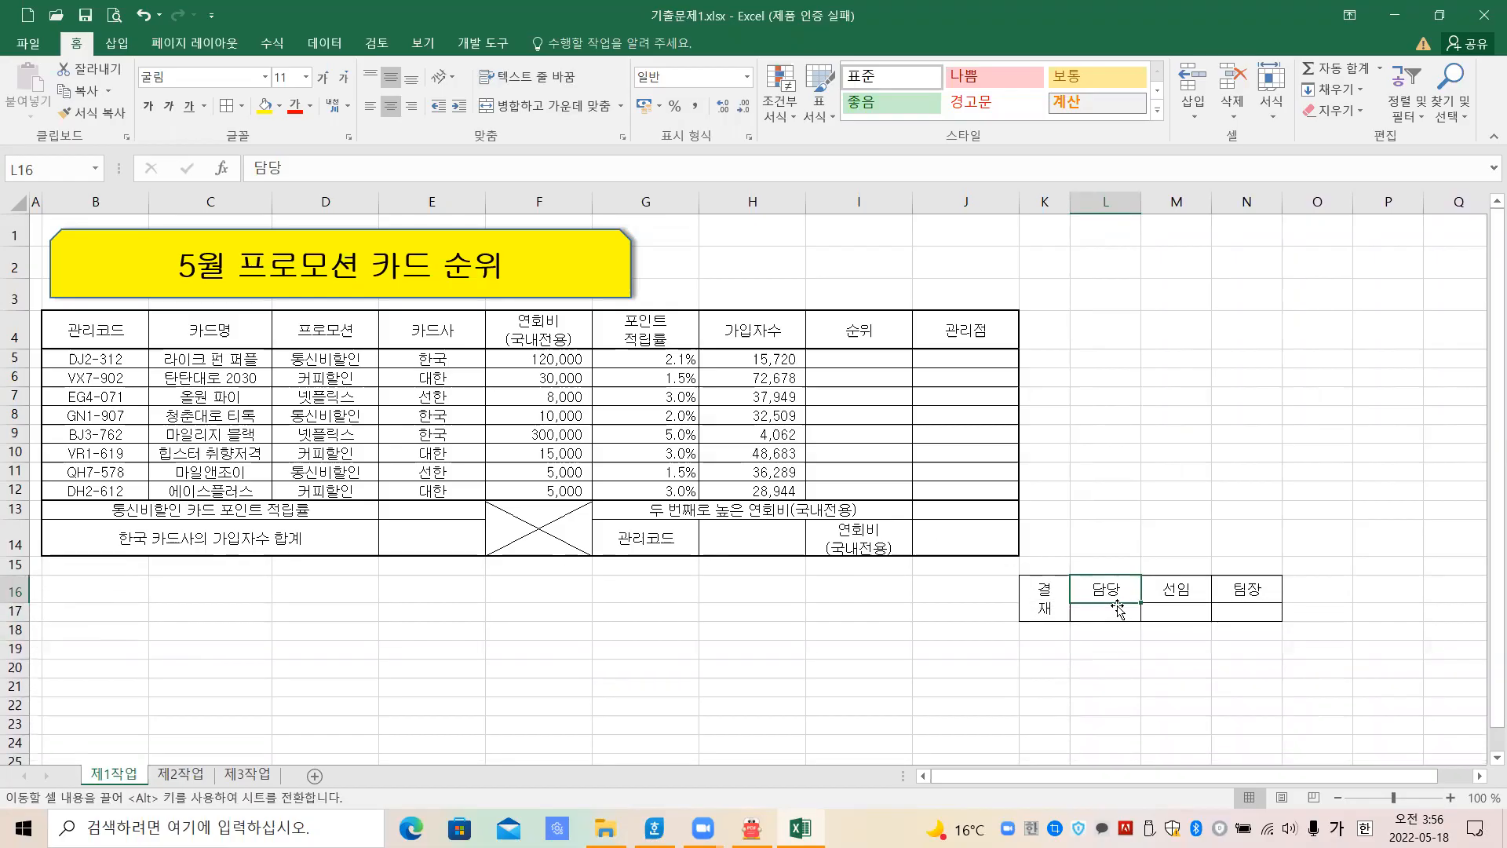
left_click_drag(15, 626, 13, 655)
left_click(980, 628)
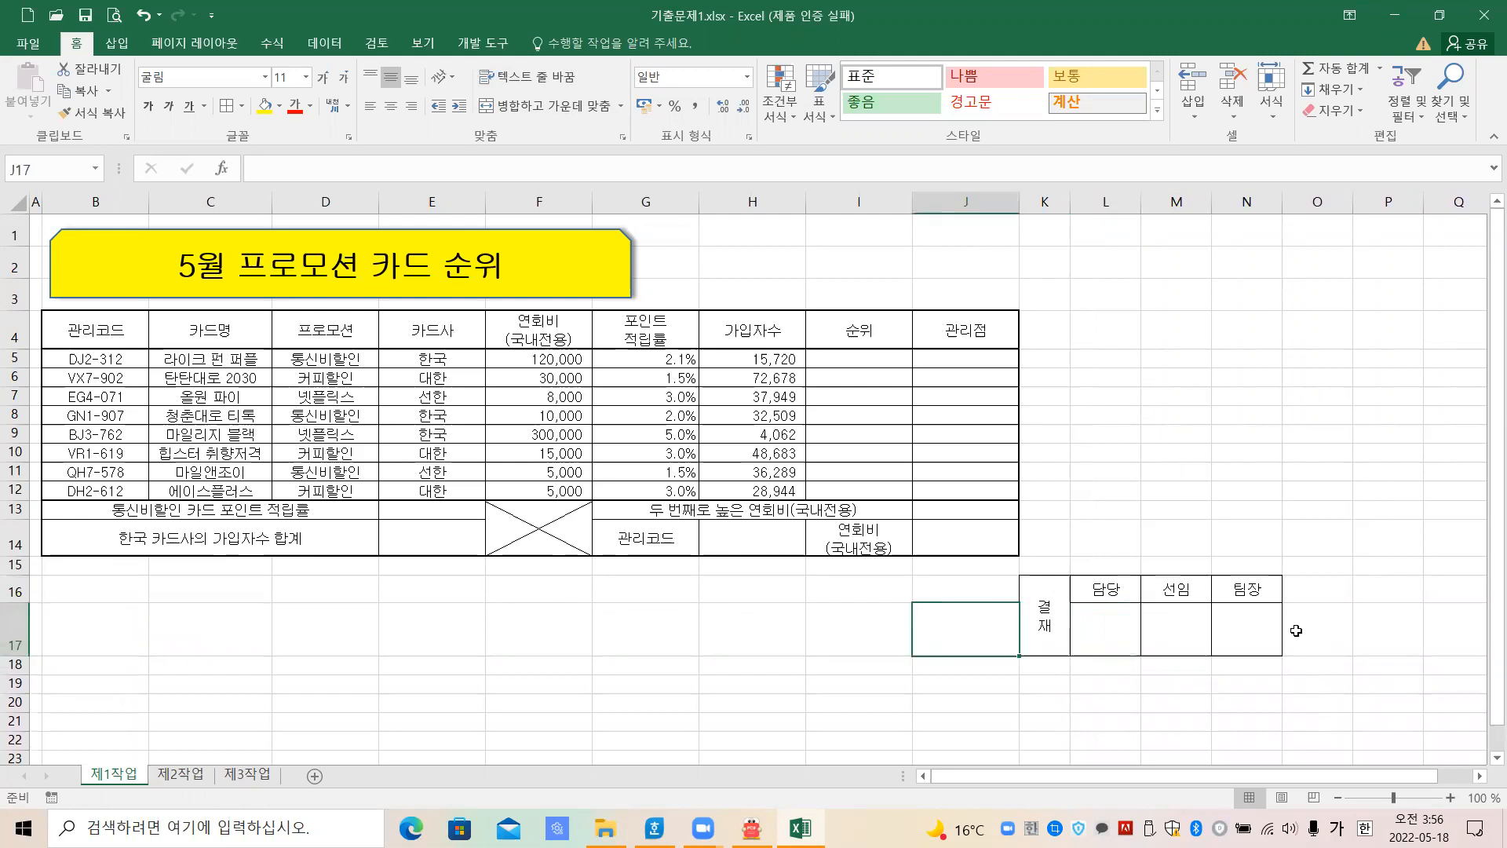
left_click(1109, 703)
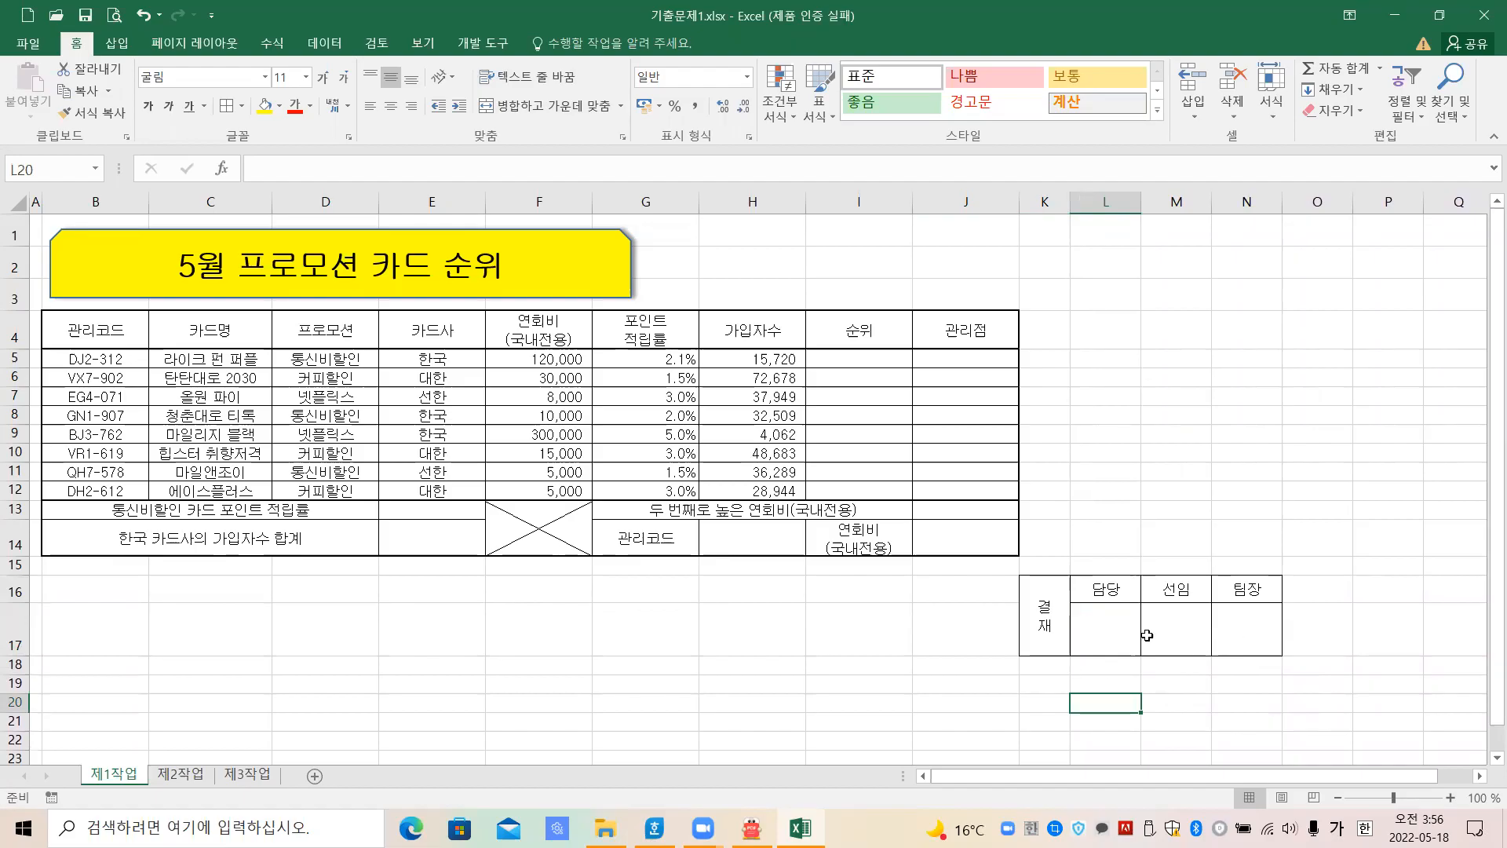
left_click(1220, 707)
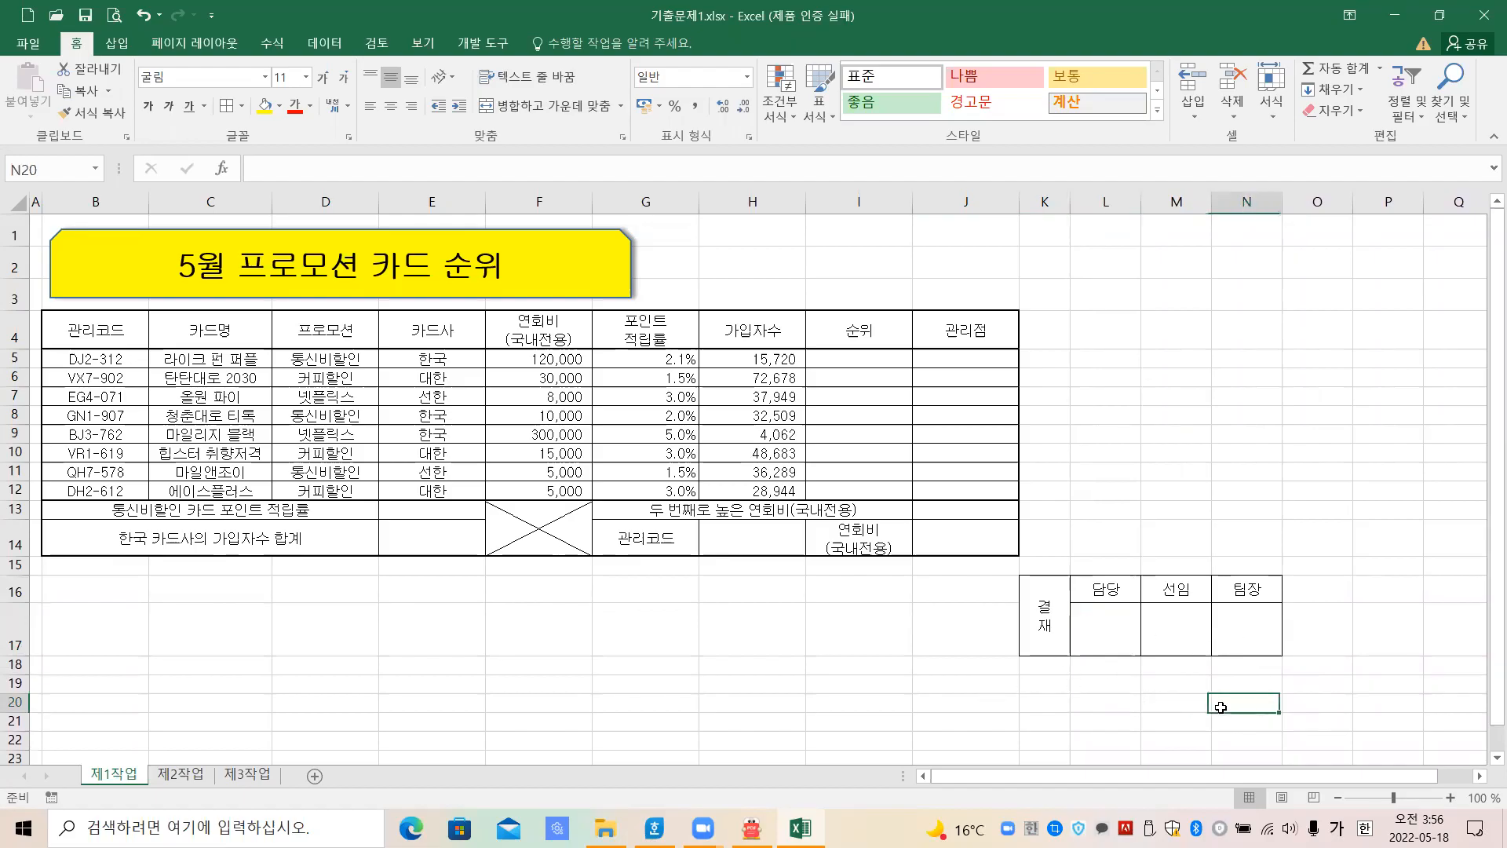
Select the whole approval box, K16:N17
left_click_drag(1046, 625, 1247, 628)
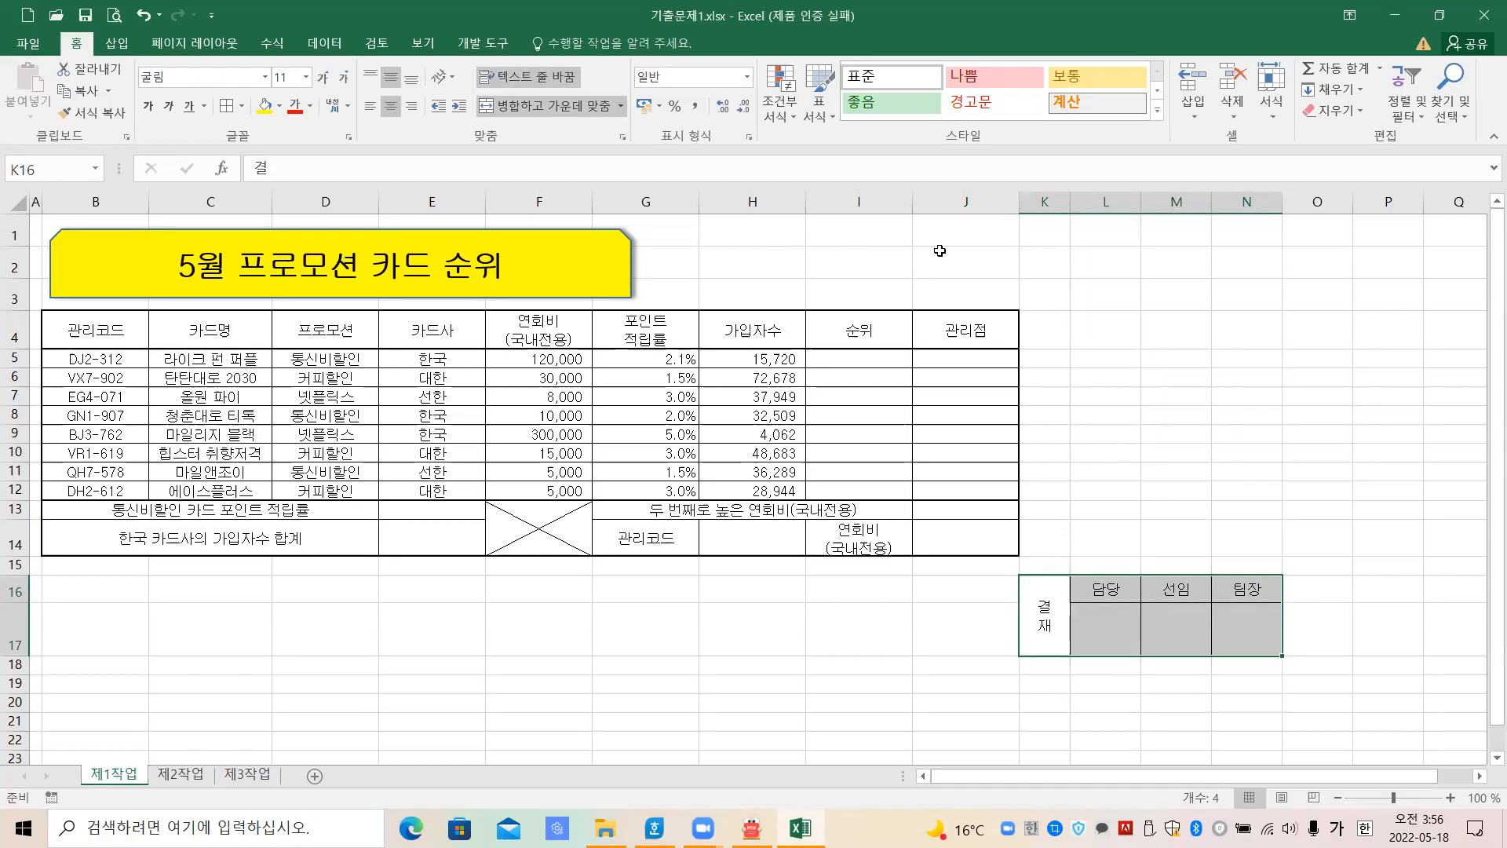
key("alt+Tab")
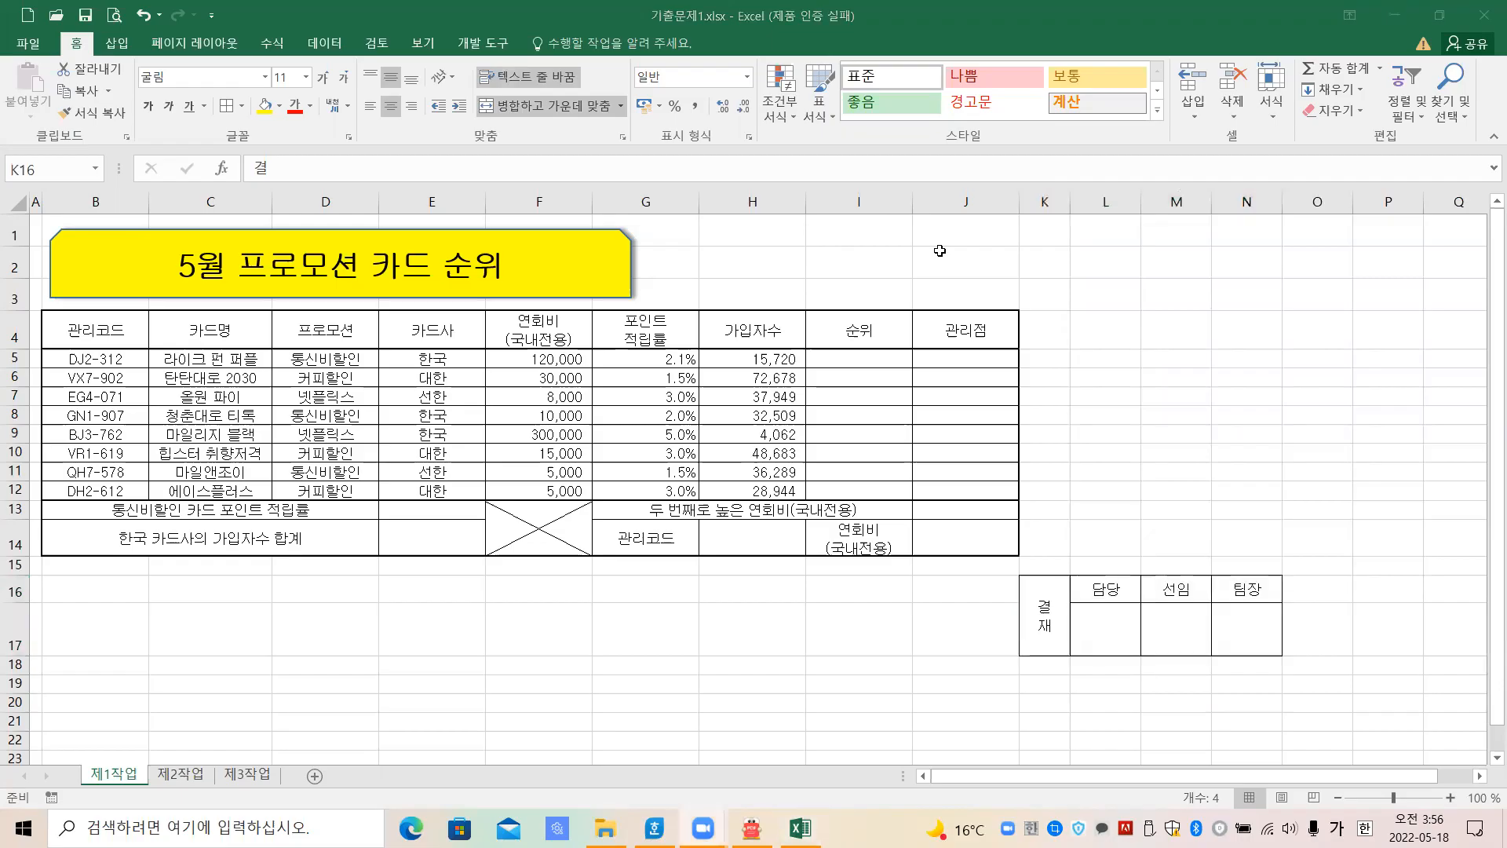
key("alt+Tab")
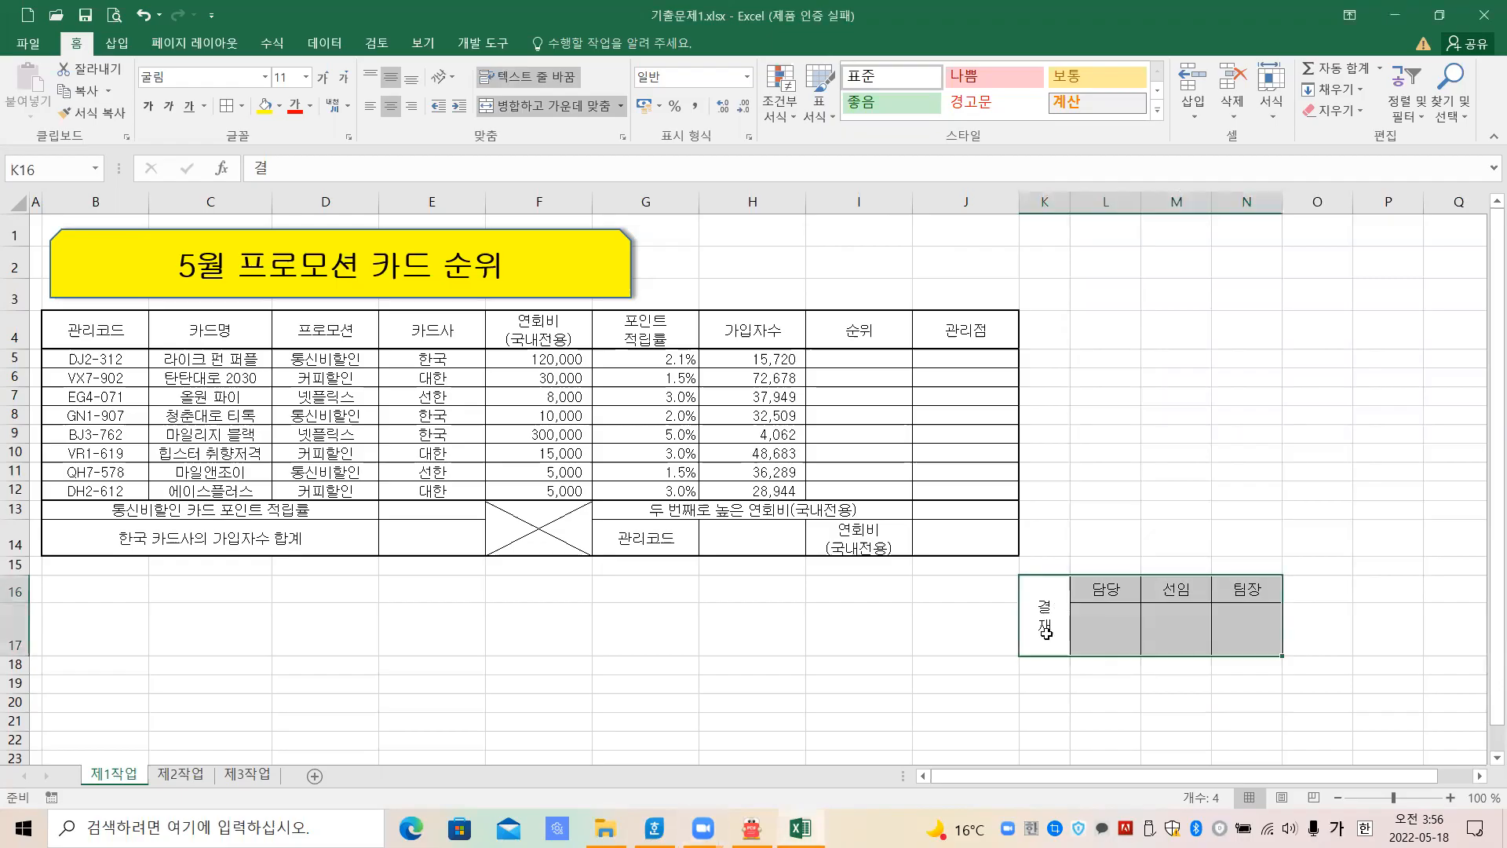
left_click_drag(1044, 624, 1252, 605)
Switch to 키보드.pdf in 알PDF, circle Ctrl and C on the keyboard picture, handwrite 복사하기 over it, and clear the markings
left_click(752, 828)
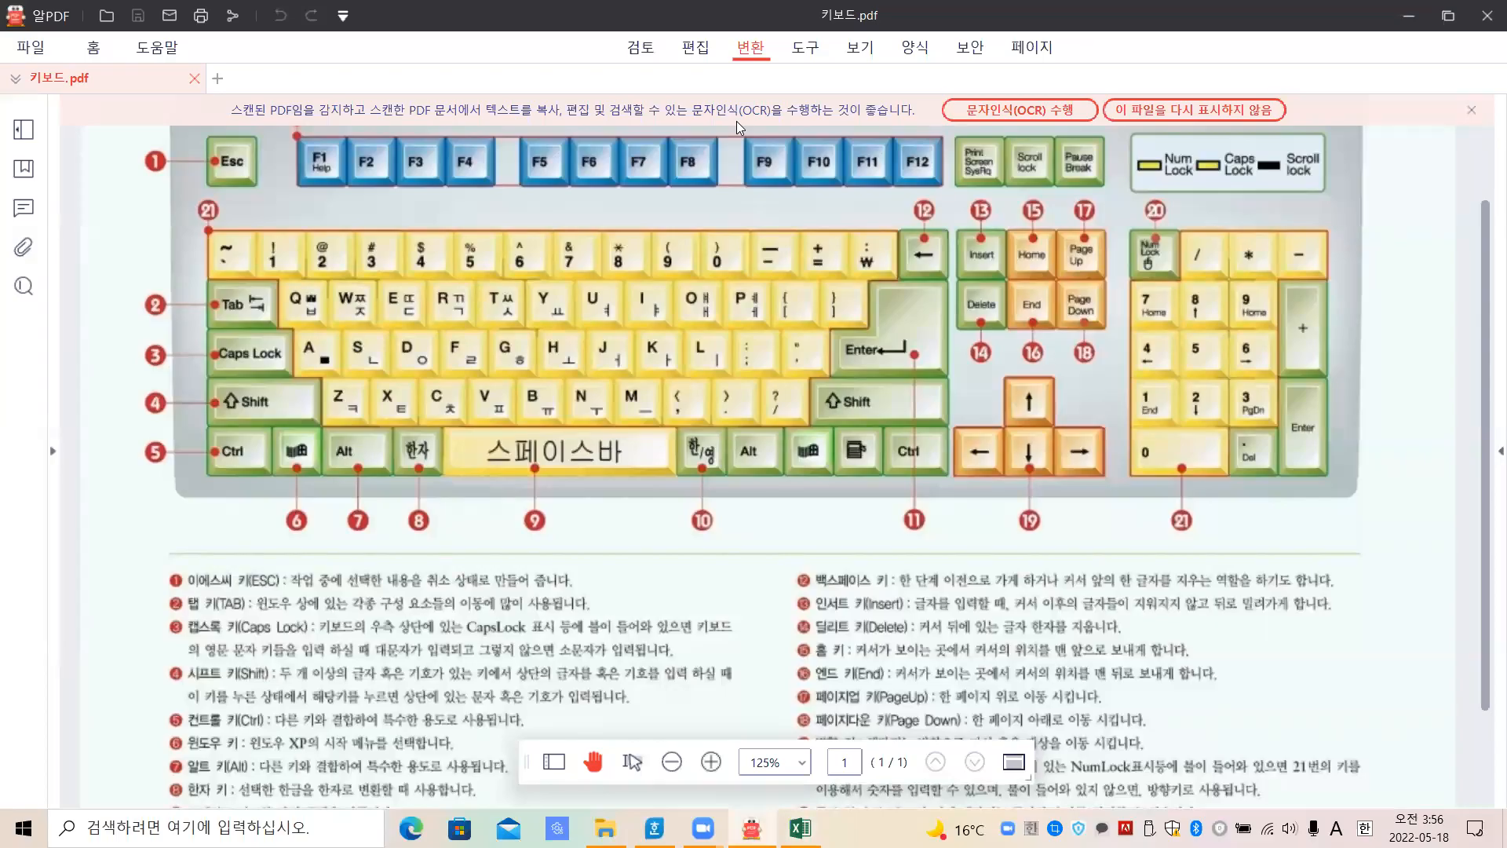
mouse_move(267, 481)
left_mouse_down()
mouse_move(235, 499)
mouse_move(190, 443)
mouse_move(268, 447)
mouse_move(274, 494)
left_mouse_up()
mouse_move(469, 423)
left_mouse_down()
mouse_move(416, 418)
mouse_move(469, 369)
mouse_move(467, 434)
left_mouse_up()
mouse_move(350, 495)
left_mouse_down()
mouse_move(420, 557)
mouse_move(468, 444)
mouse_move(535, 496)
mouse_move(562, 437)
mouse_move(542, 491)
mouse_move(553, 518)
mouse_move(592, 502)
mouse_move(587, 561)
left_mouse_up()
left_click_drag(622, 431, 606, 499)
left_click_drag(616, 480, 651, 465)
left_click_drag(644, 398, 671, 524)
left_click_drag(655, 460, 679, 452)
left_click_drag(693, 369, 718, 413)
mouse_move(694, 441)
left_mouse_down()
mouse_move(744, 436)
mouse_move(766, 487)
left_mouse_up()
mouse_move(774, 388)
left_mouse_down()
mouse_move(802, 507)
mouse_move(832, 460)
mouse_move(856, 470)
left_mouse_up()
left_click_drag(883, 369, 915, 534)
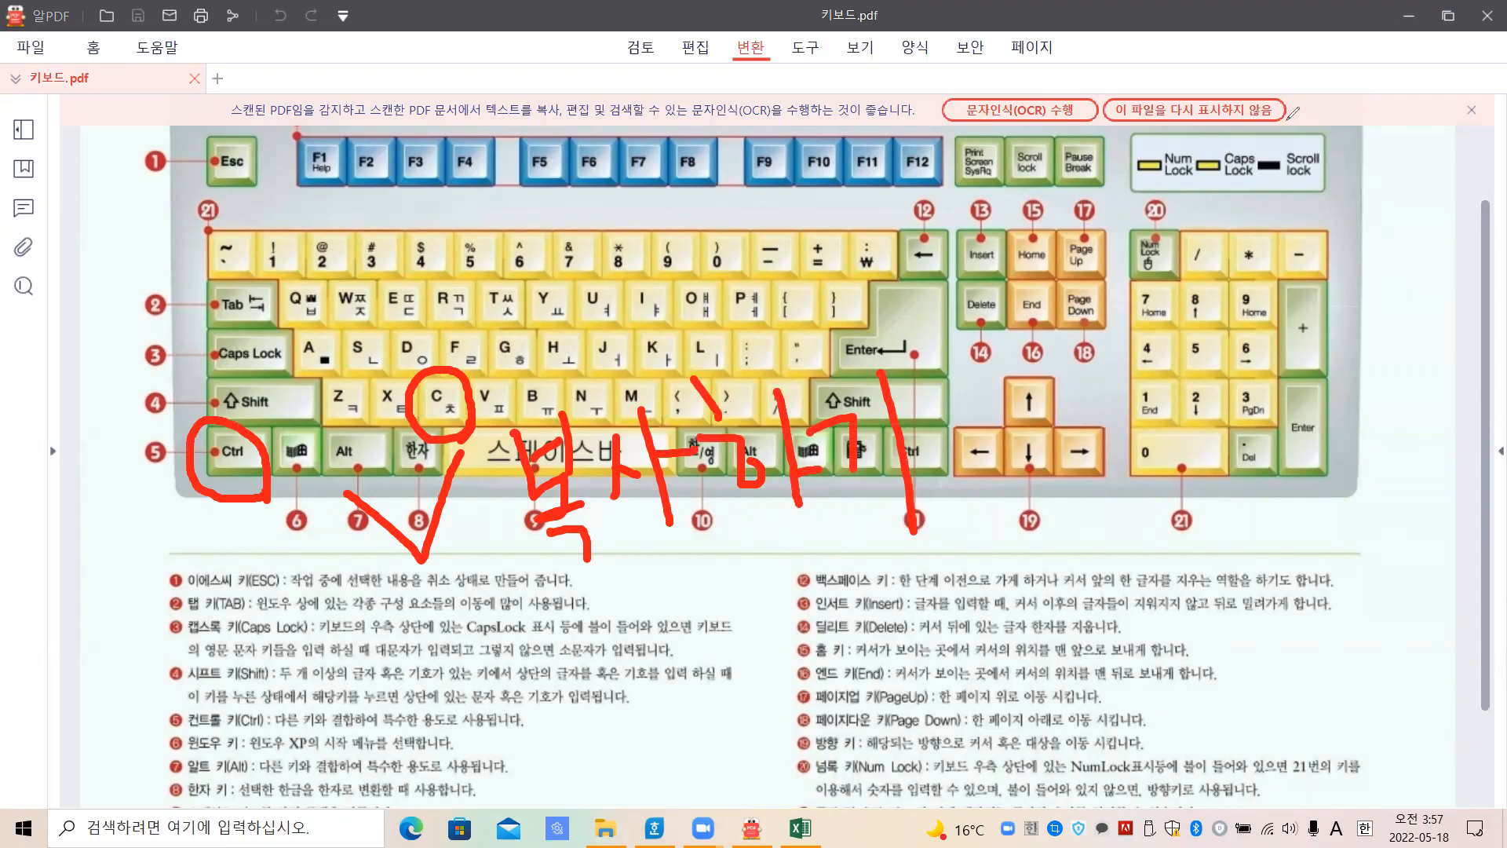
key("Escape")
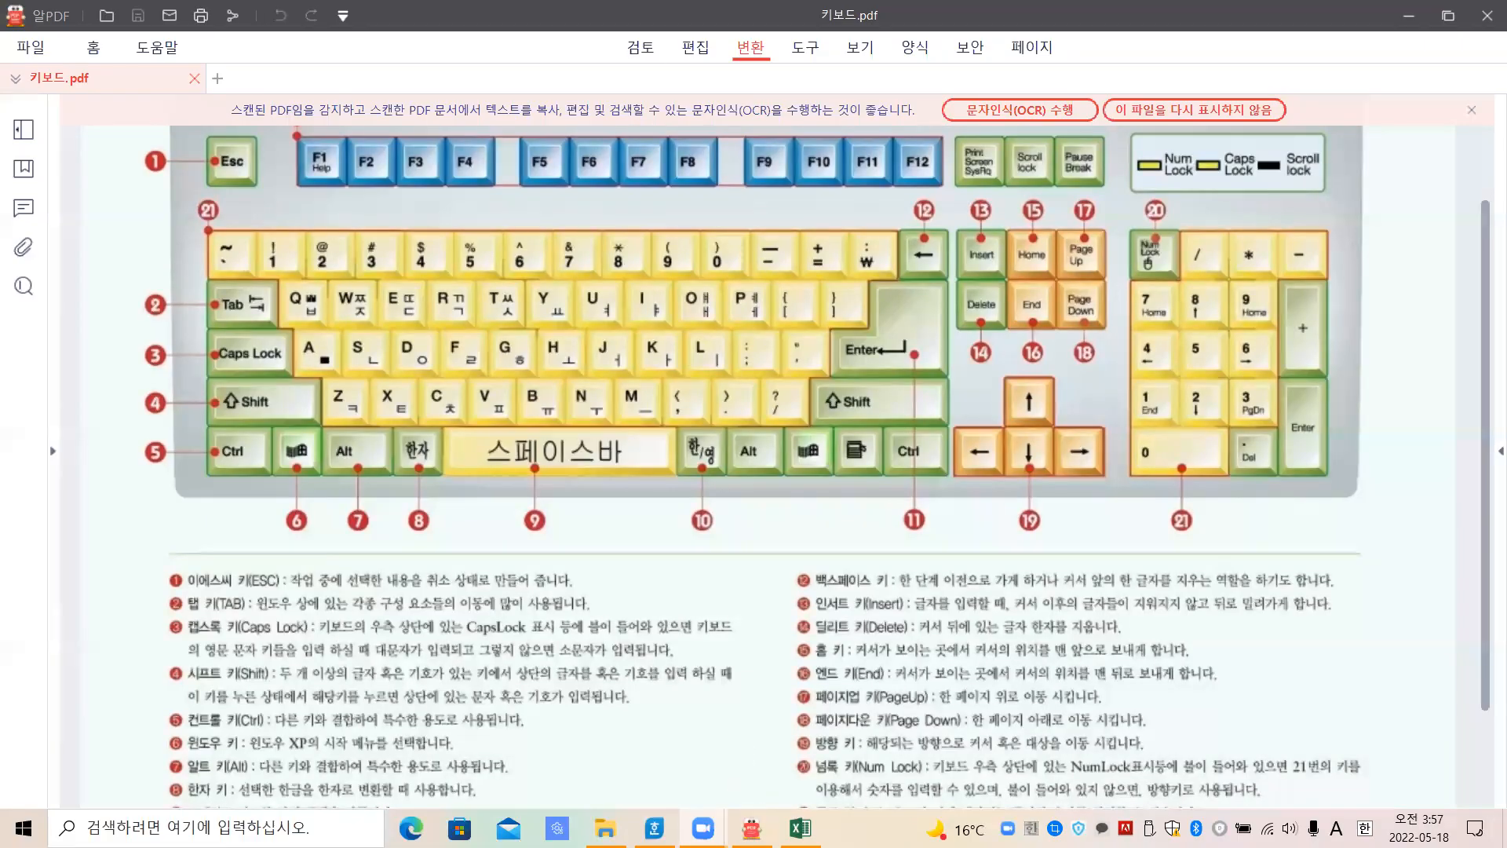
Copy the approval box K16:N17 in Excel and check its position in the 한글 document's sample
left_click(800, 828)
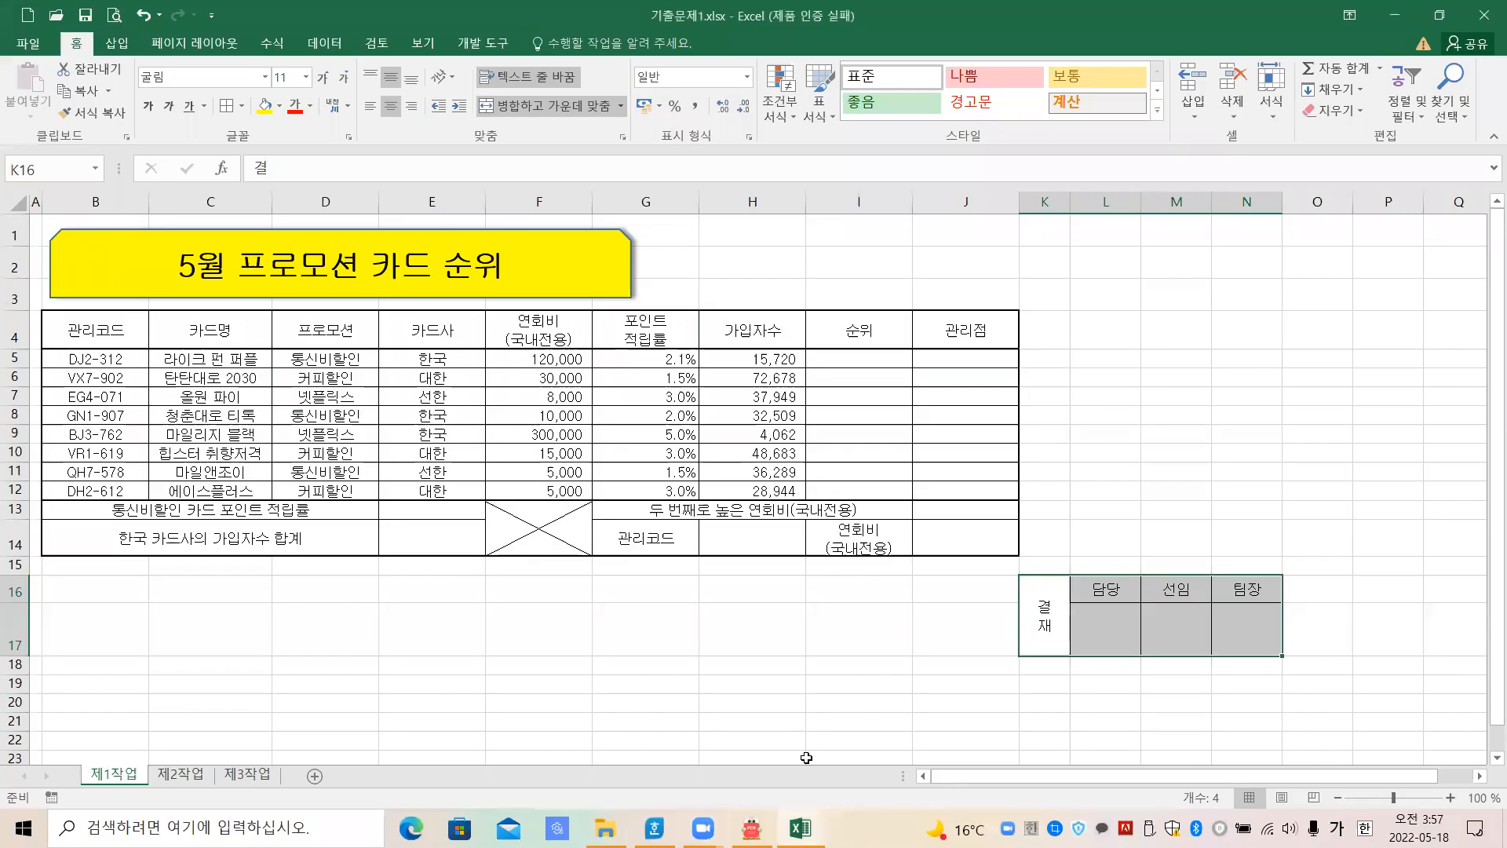
key("ctrl+c")
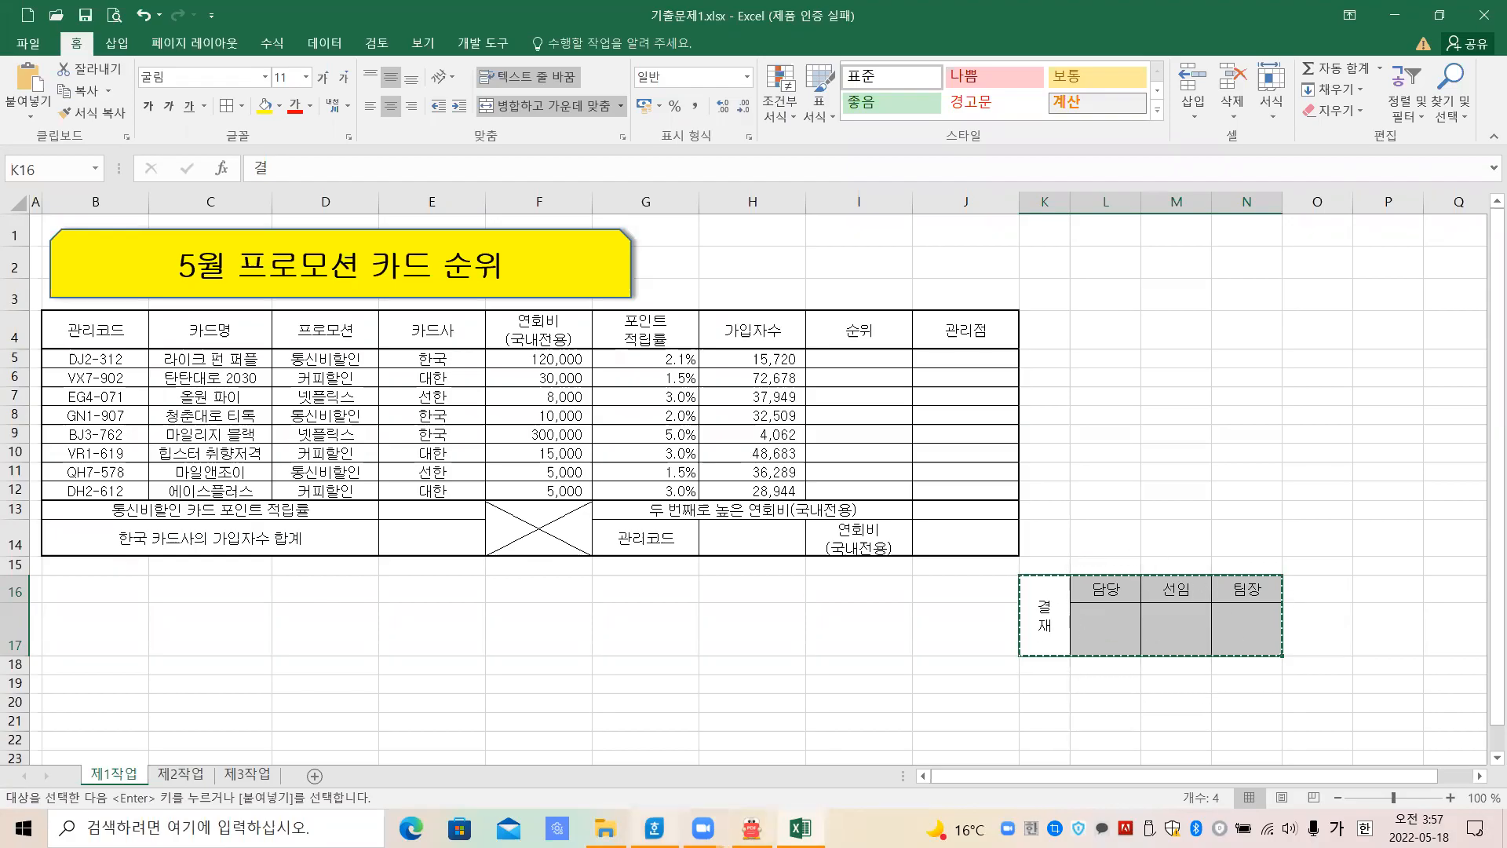
left_click(654, 827)
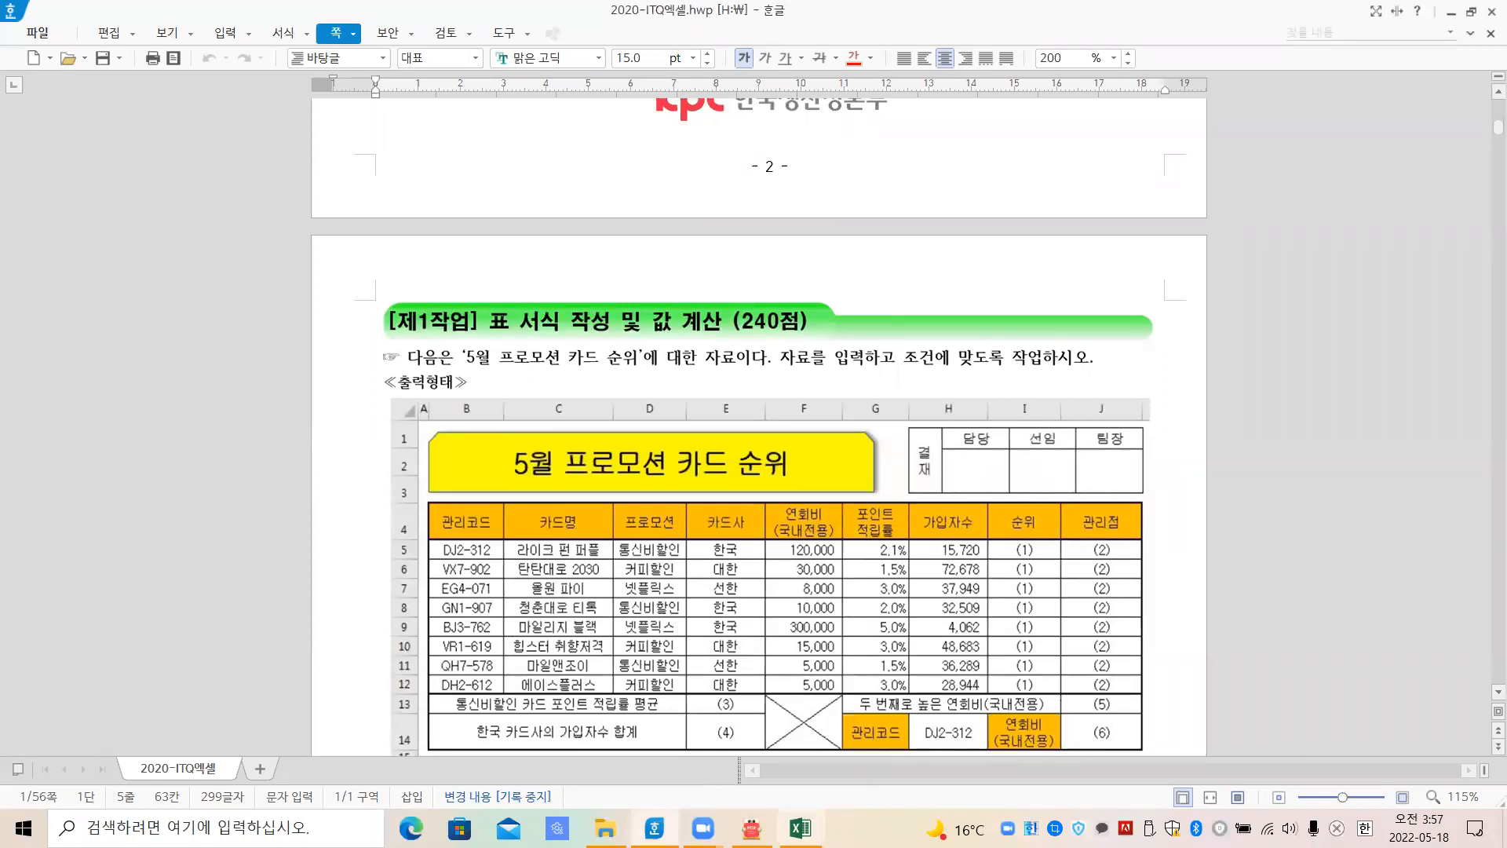
left_click(800, 827)
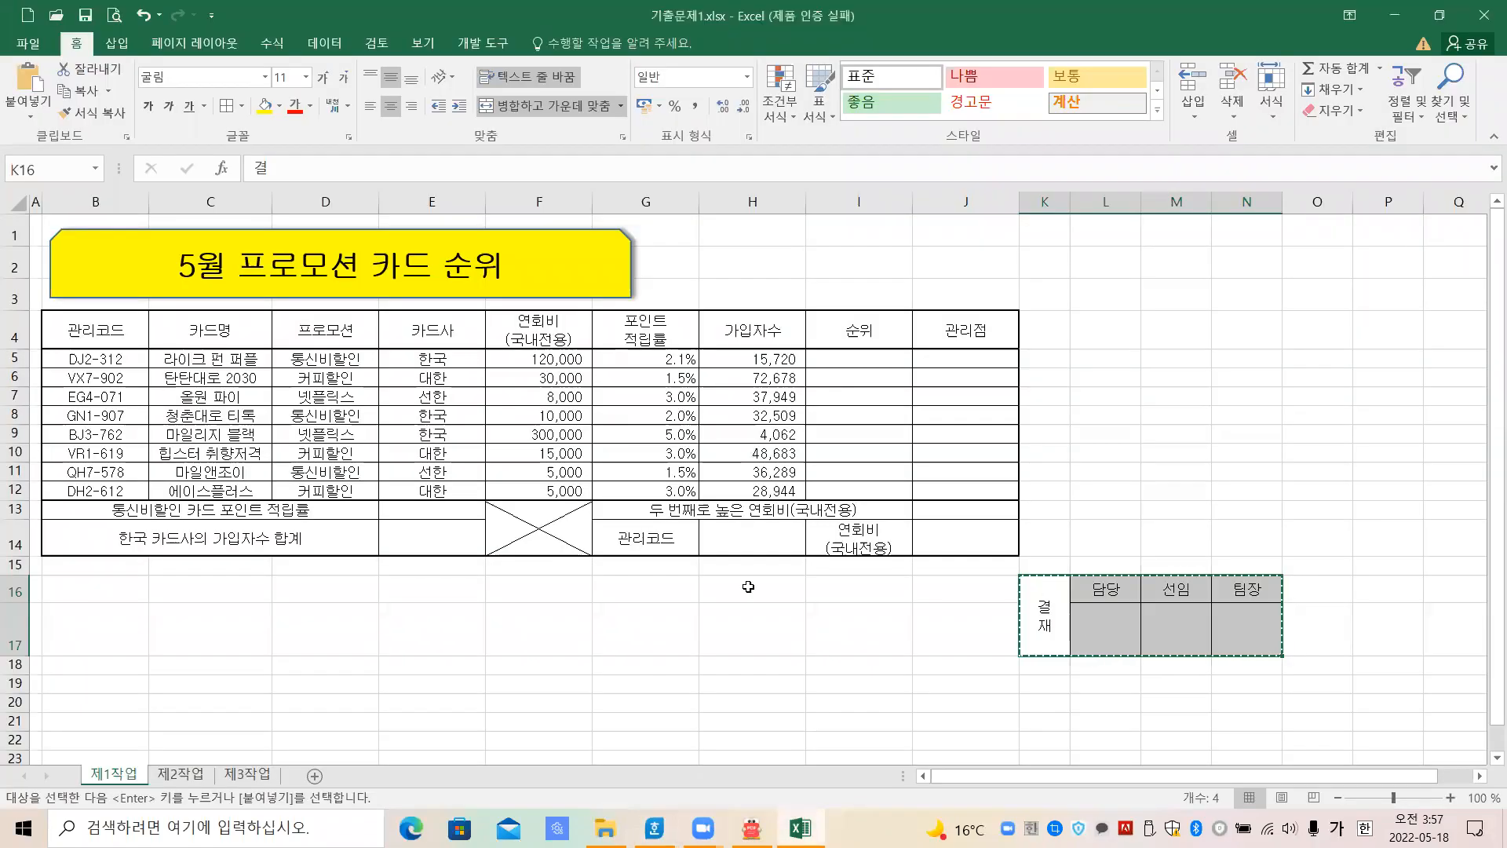
Paste the copied approval box as a picture at cell H2
left_click(744, 255)
left_click(860, 269)
left_click(956, 269)
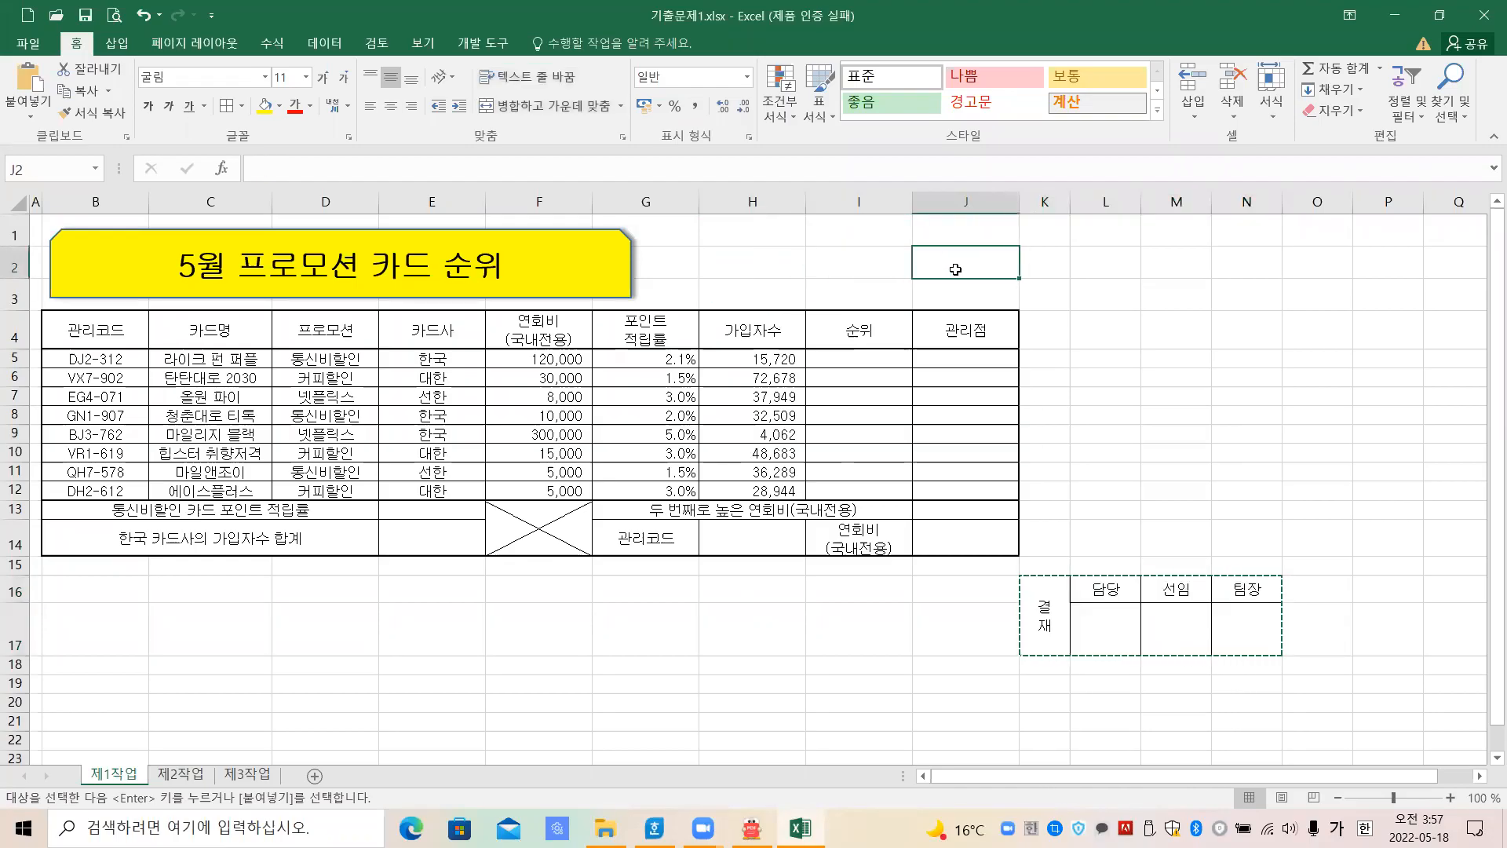
left_click(755, 258)
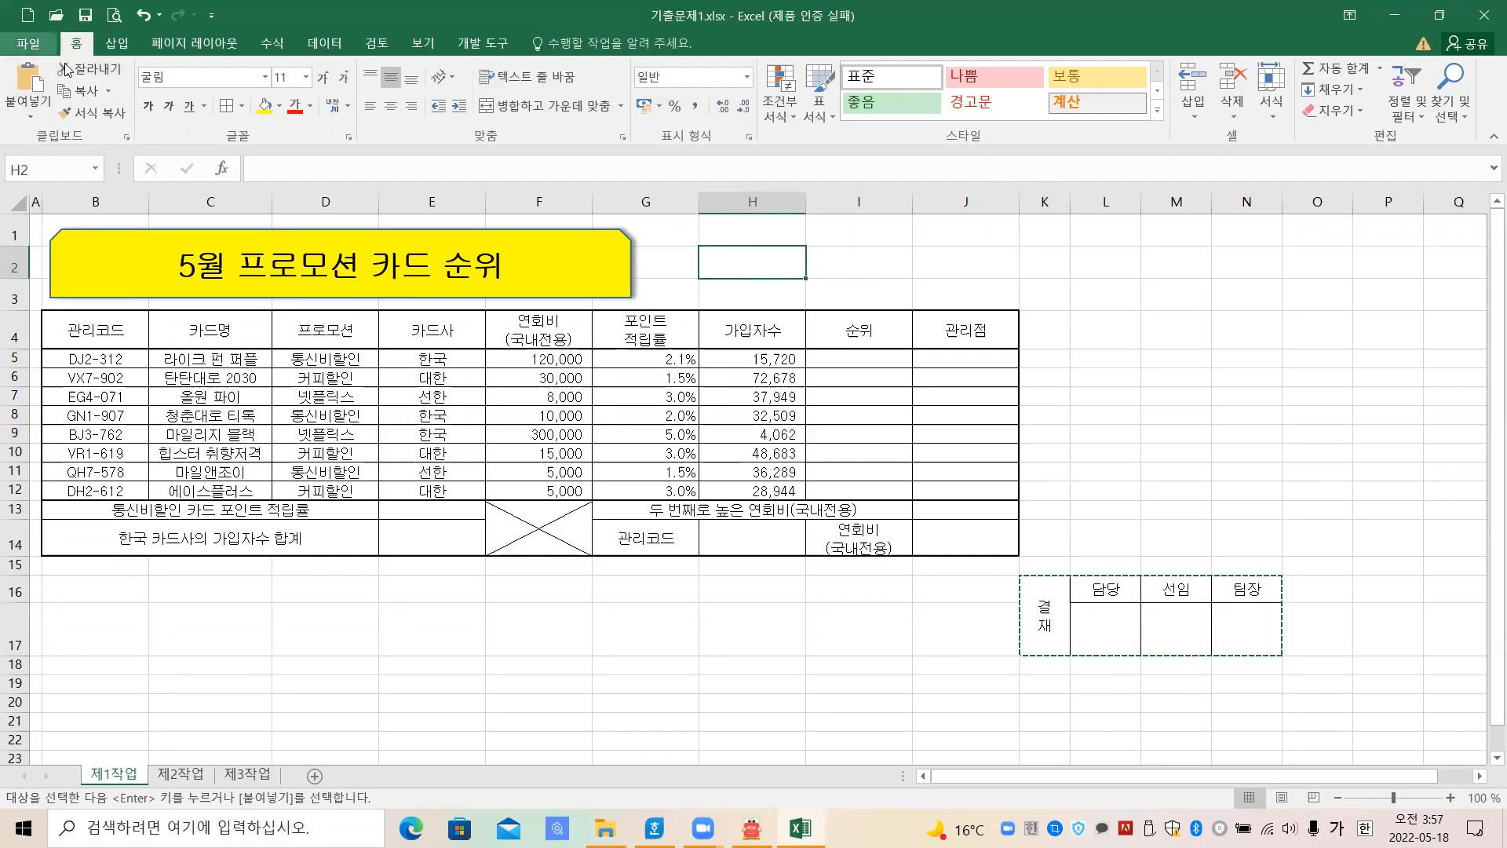
left_click(28, 126)
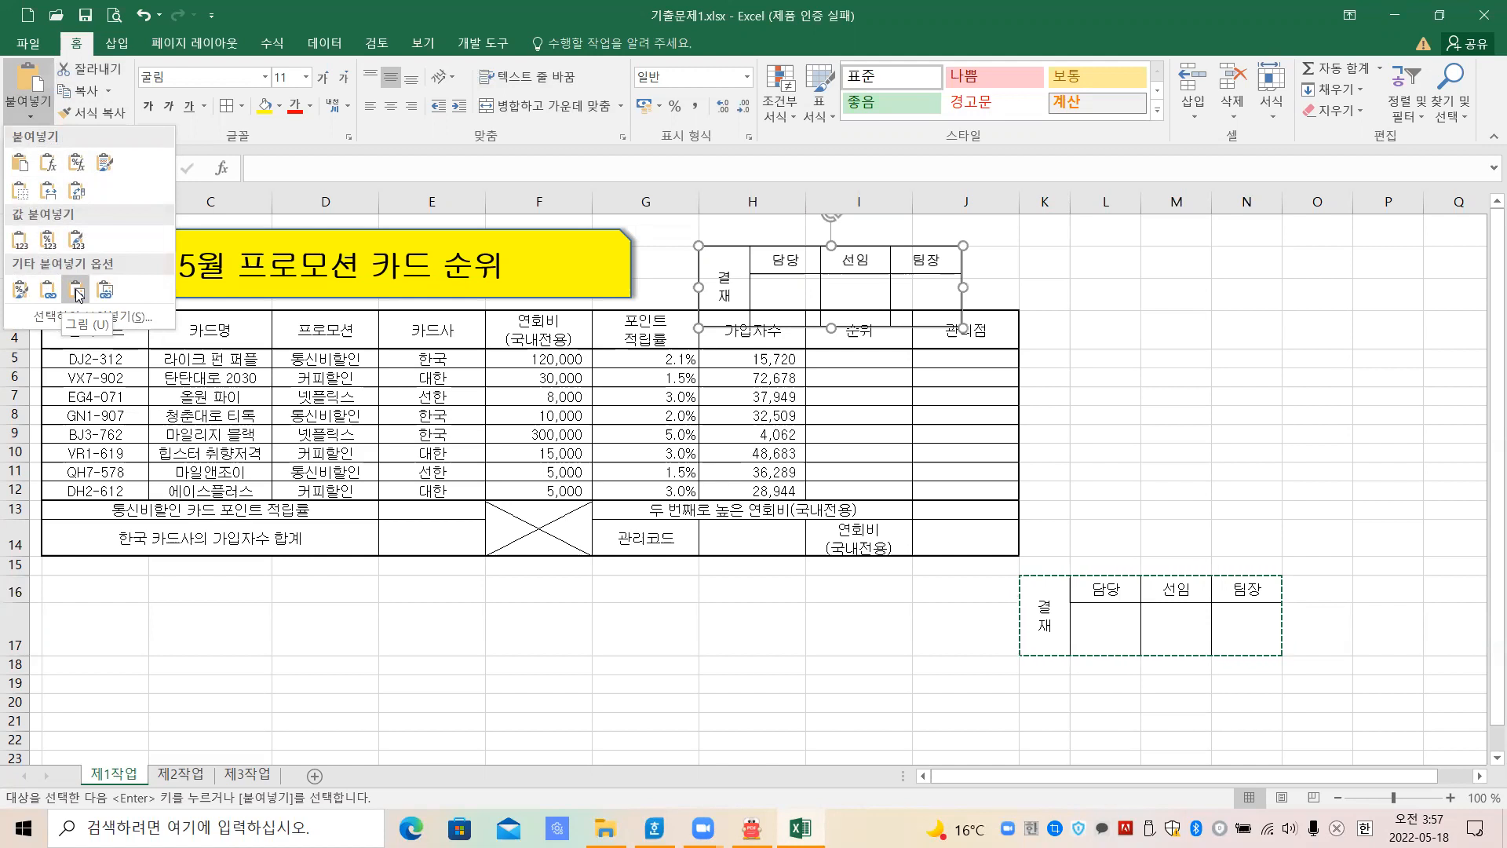
left_click(77, 293)
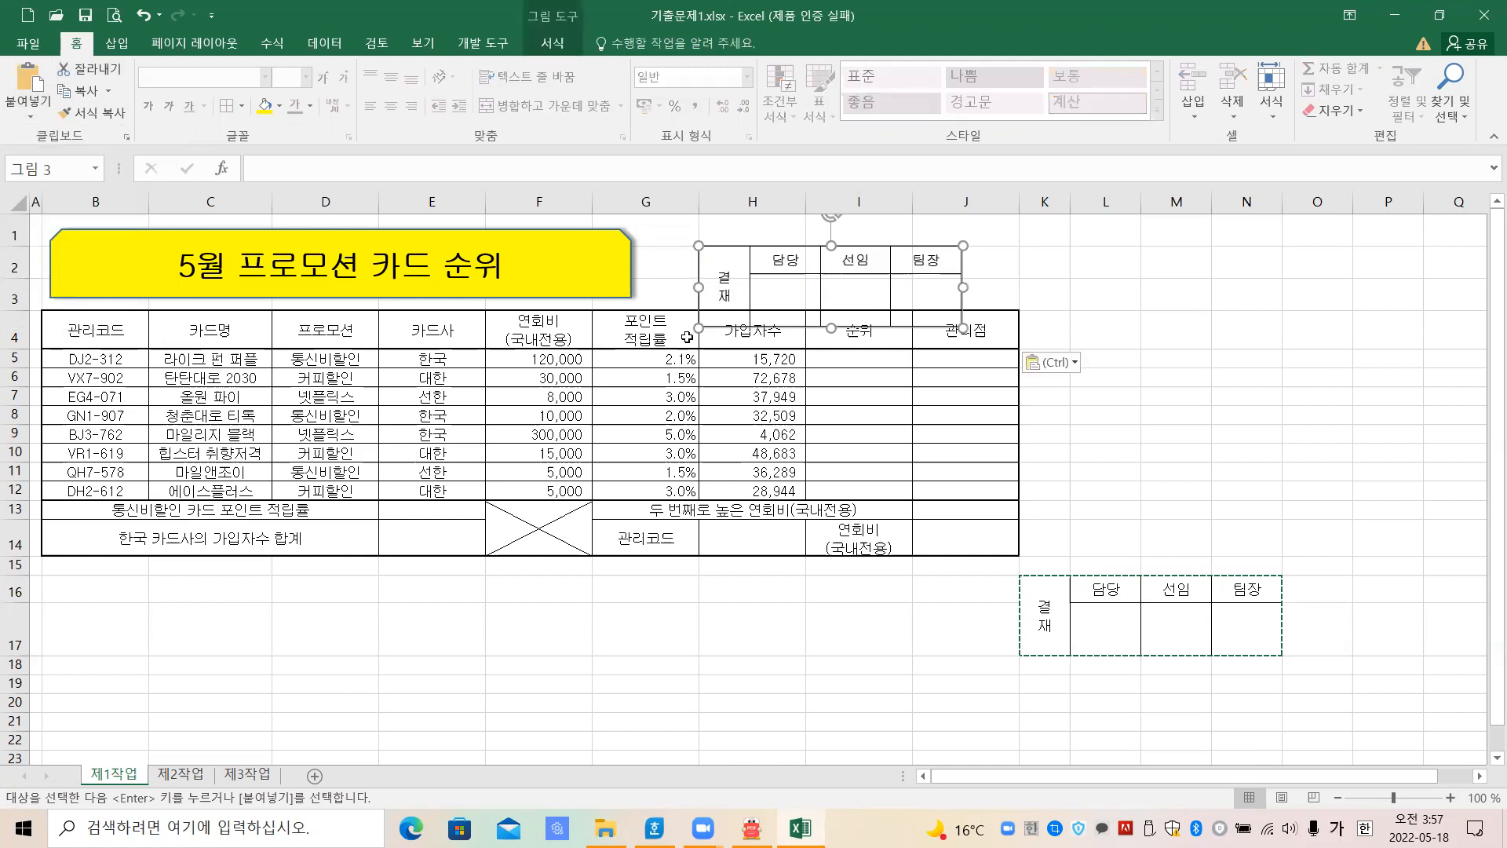
Move the approval box picture above the table, widen it to span columns H to J, and compare it with the 한글 document's sample
left_click_drag(809, 296, 840, 280)
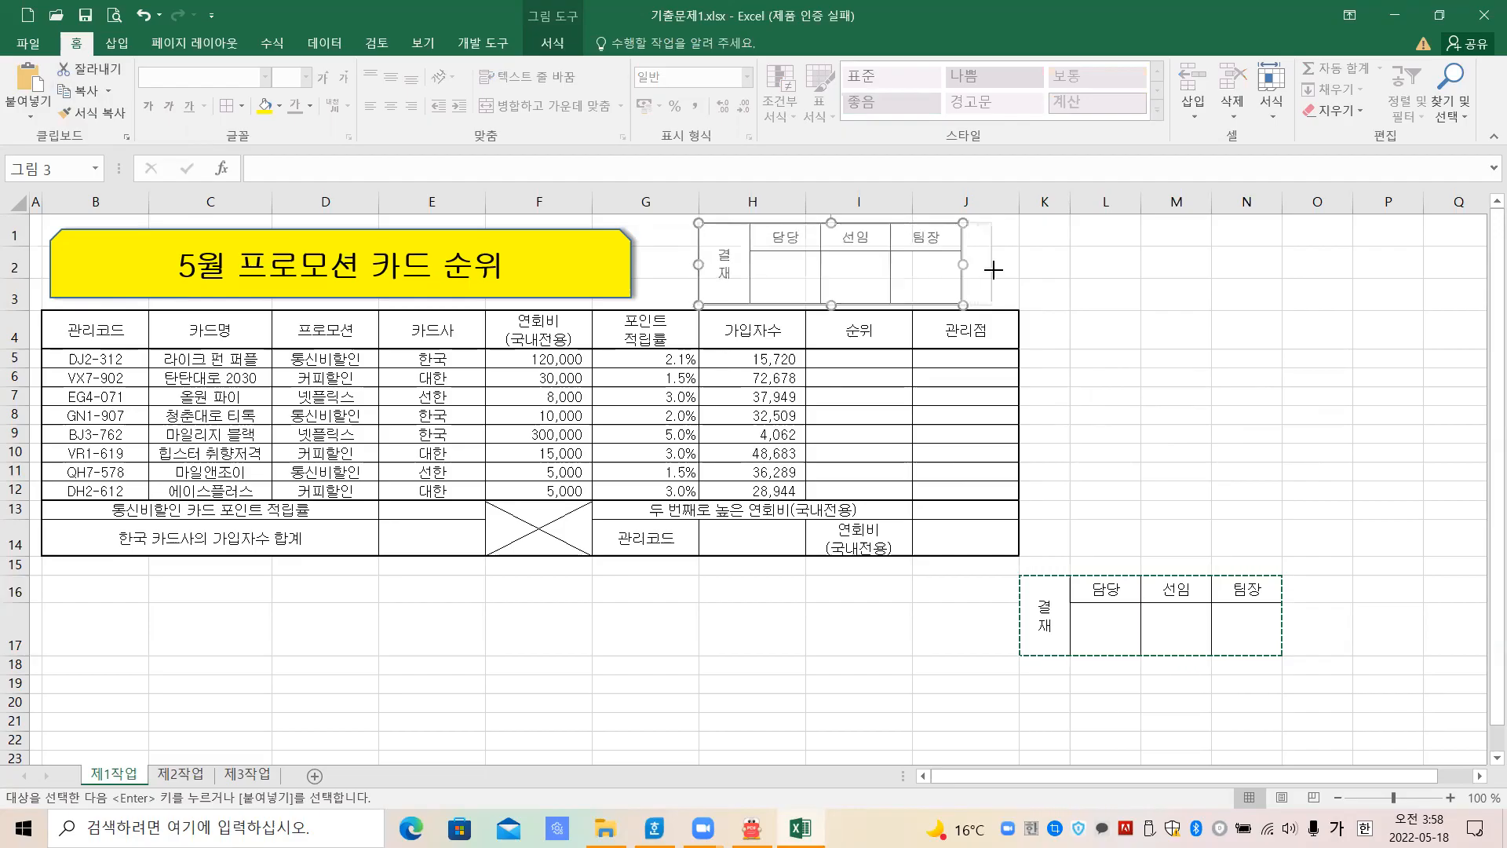
left_click_drag(1015, 270, 1015, 271)
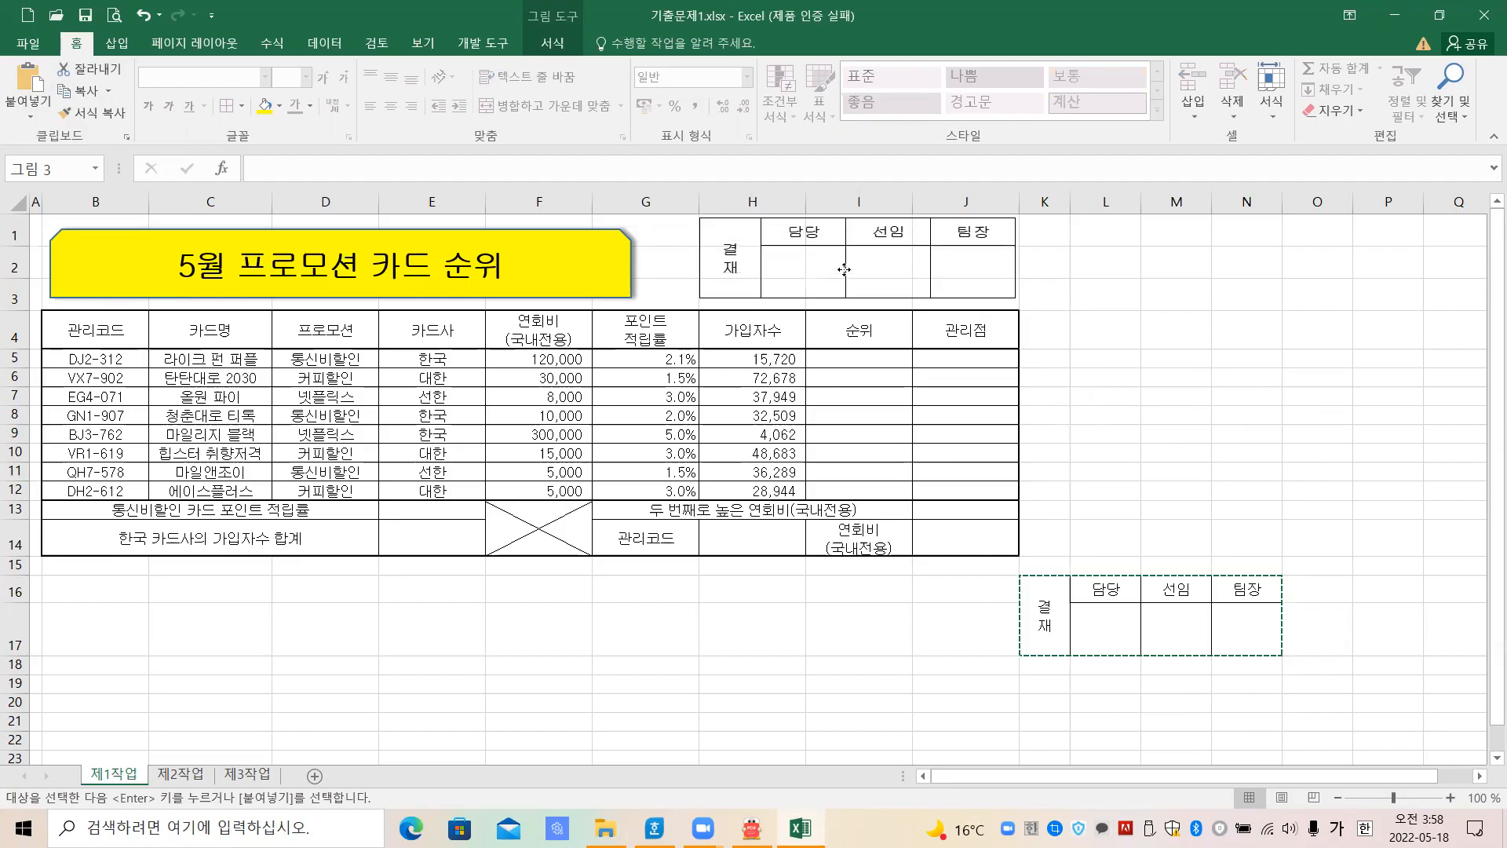
left_click_drag(843, 272, 846, 275)
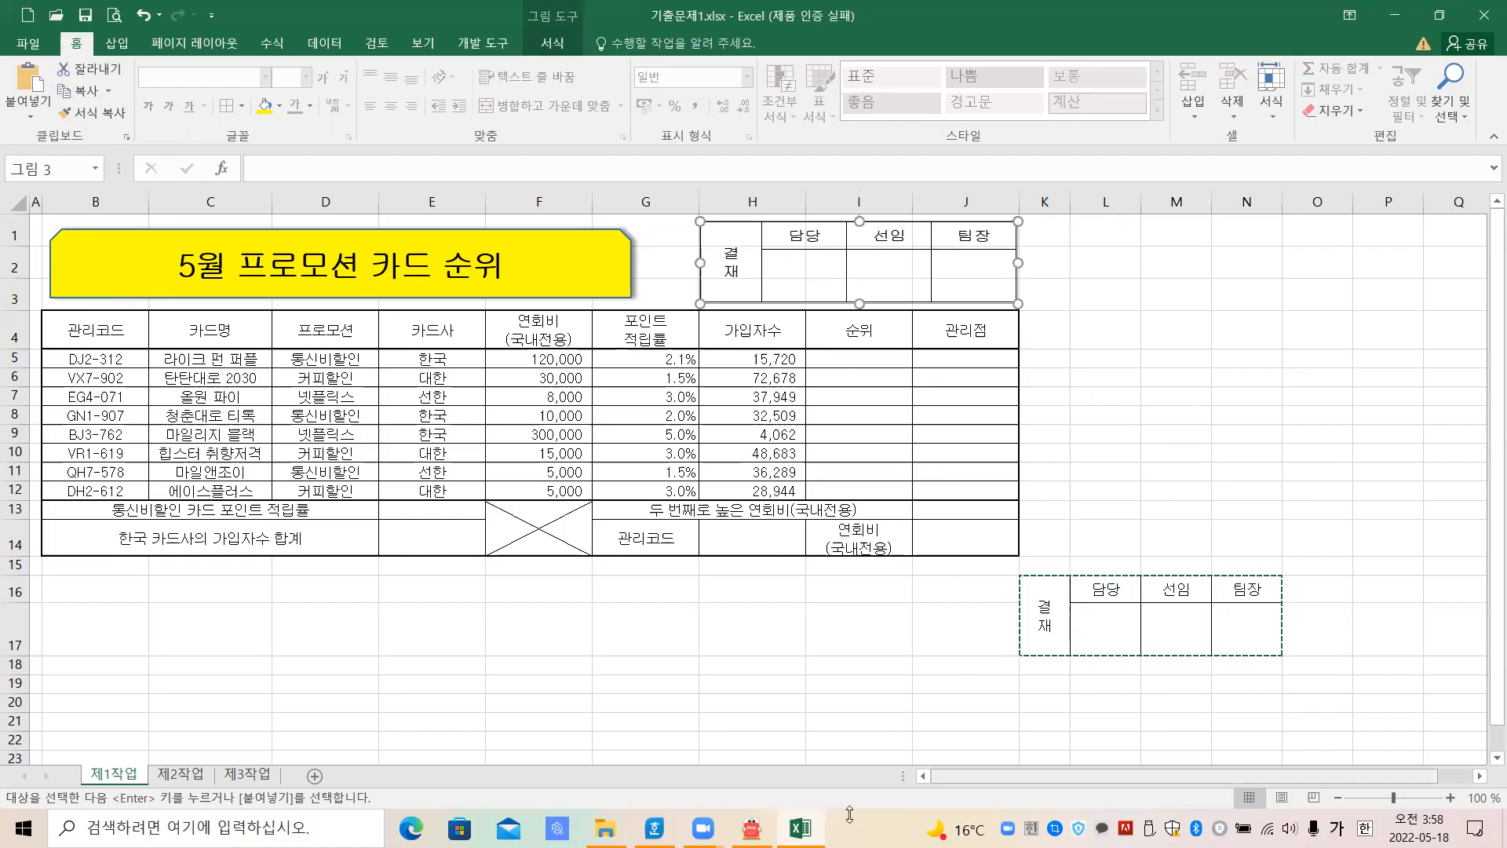
left_click(751, 828)
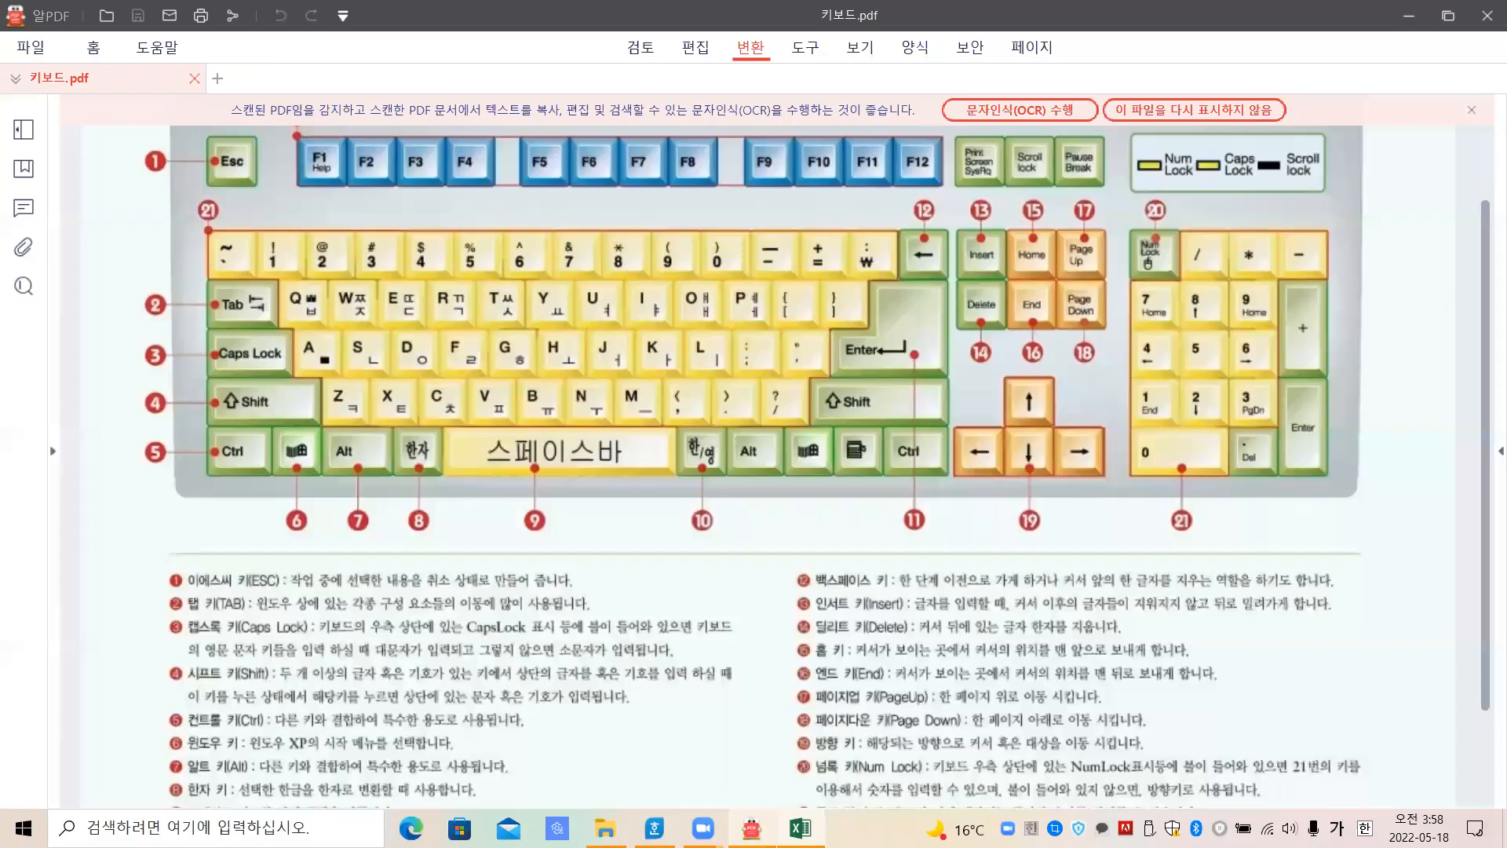
mouse_move(703, 828)
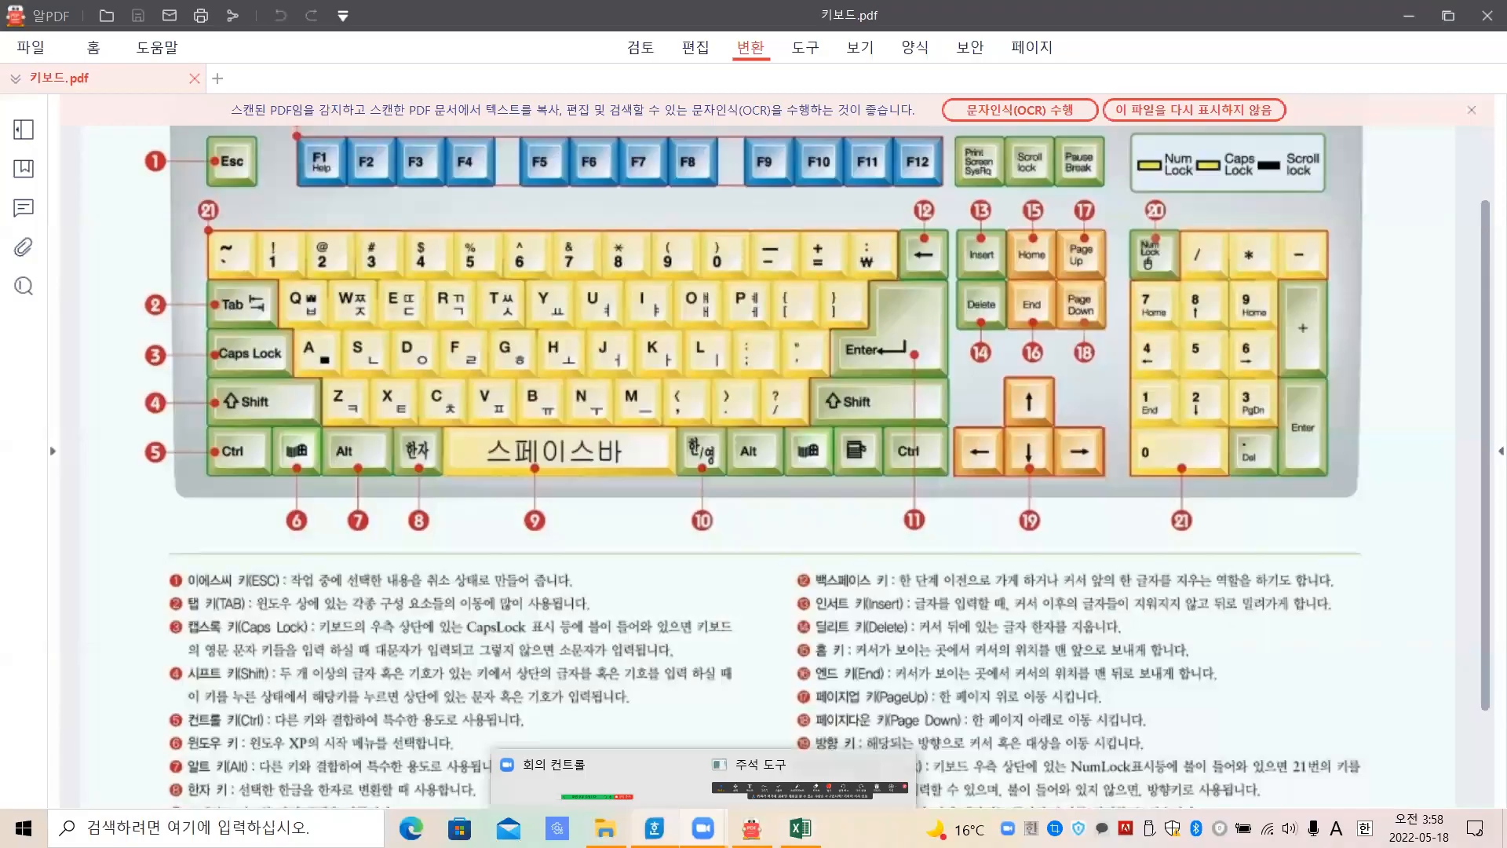
left_click(653, 828)
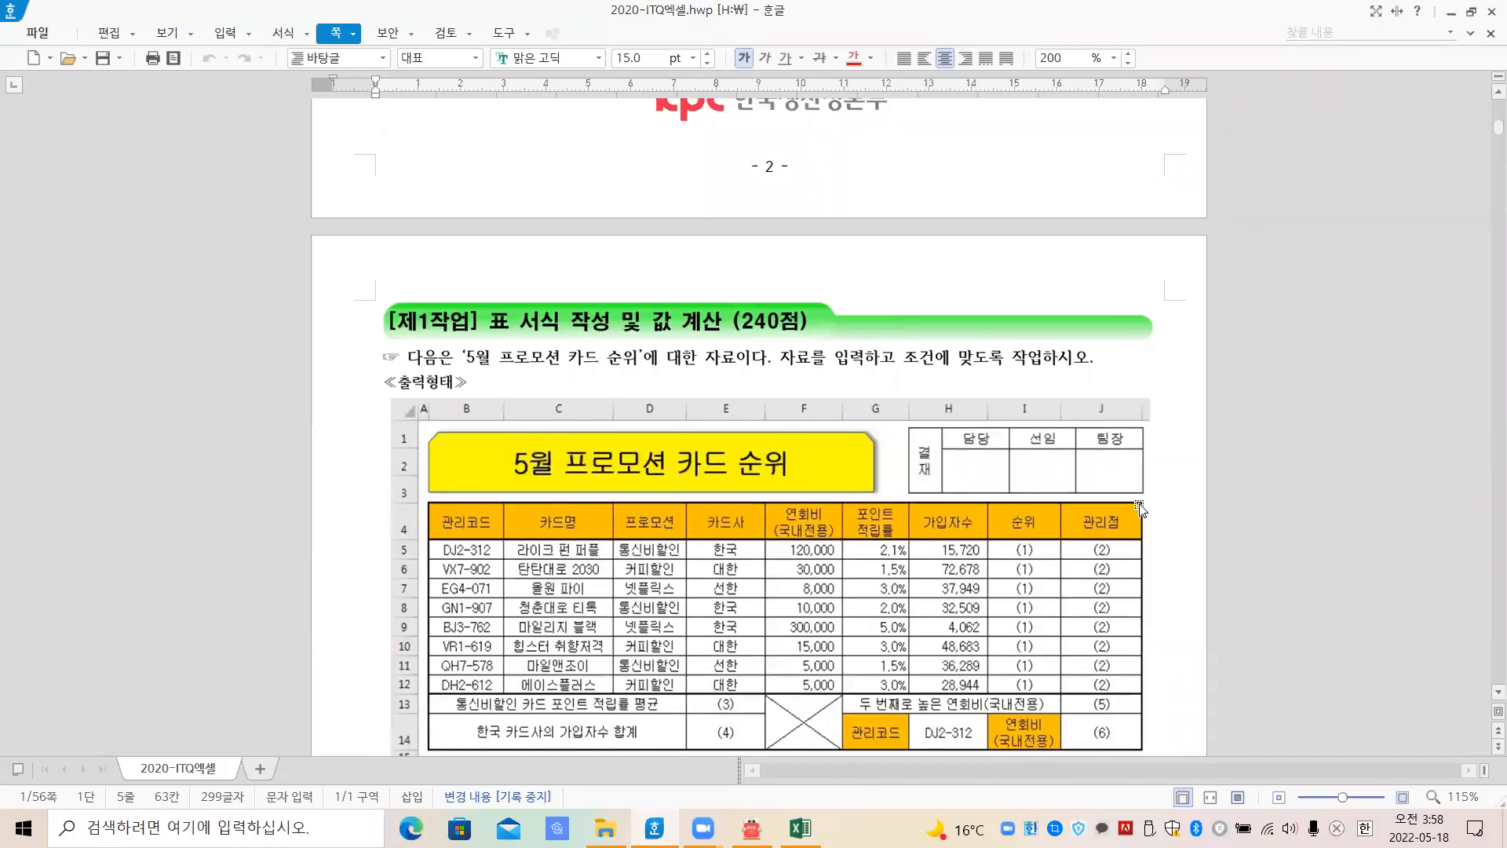
left_click(800, 828)
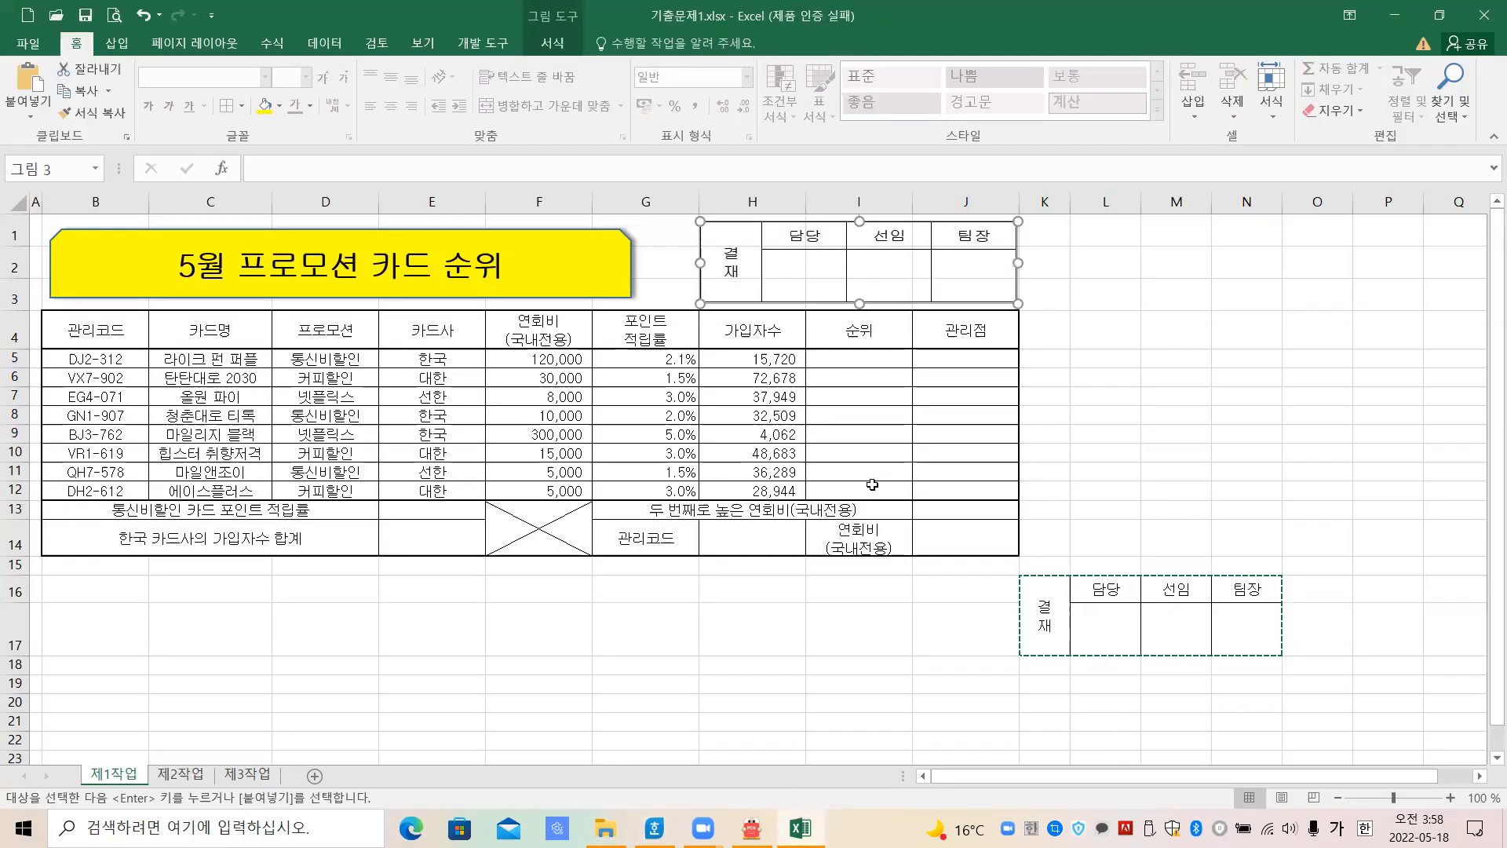
left_click(854, 637)
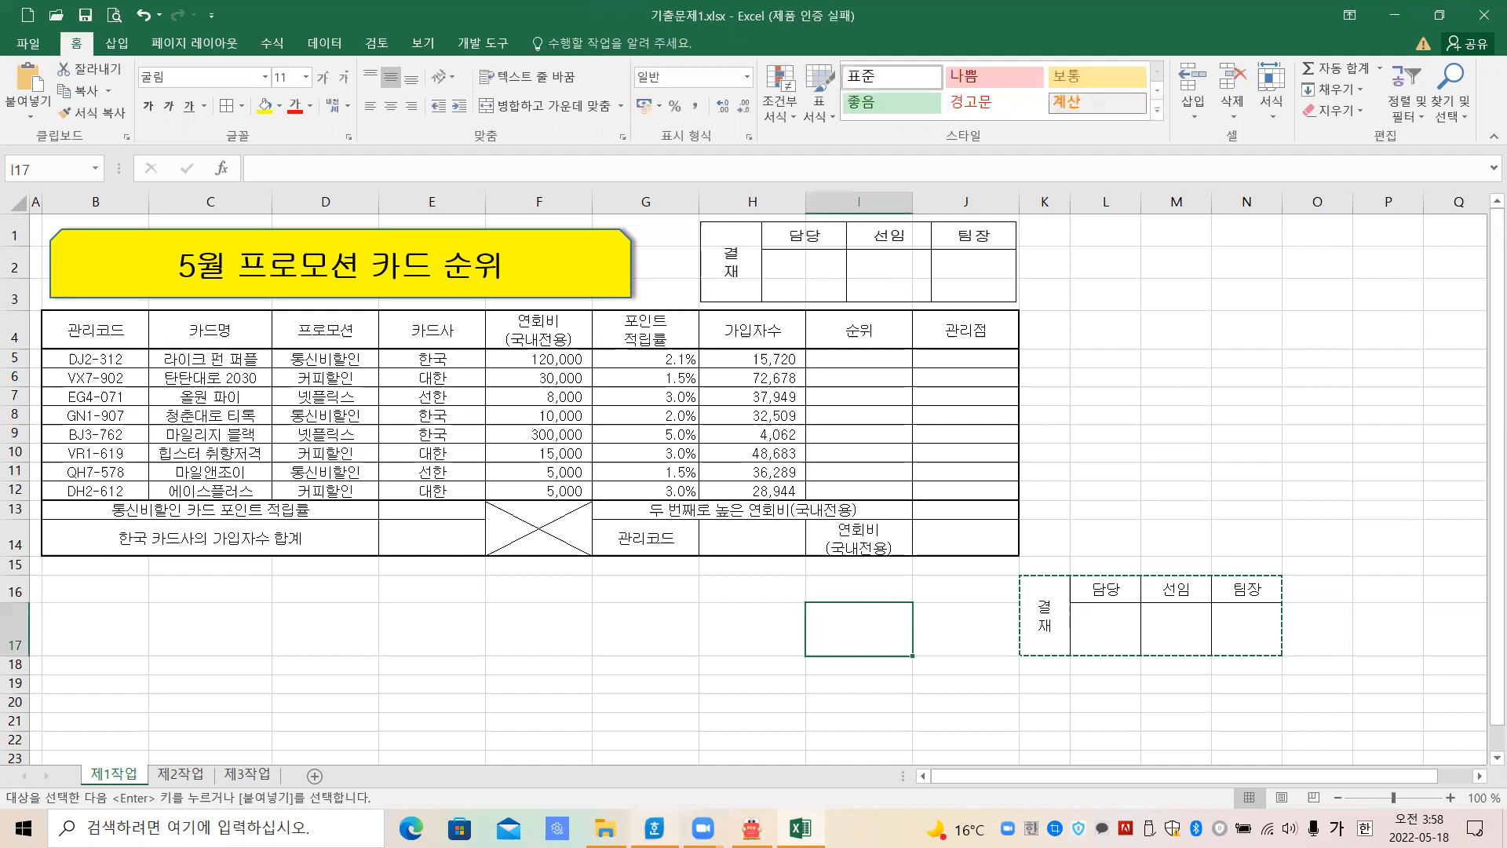
Check the approval box condition in the 한글 document and delete Excel columns K:N containing the original approval box
left_click(667, 824)
scroll(1094, 463, "down", 4)
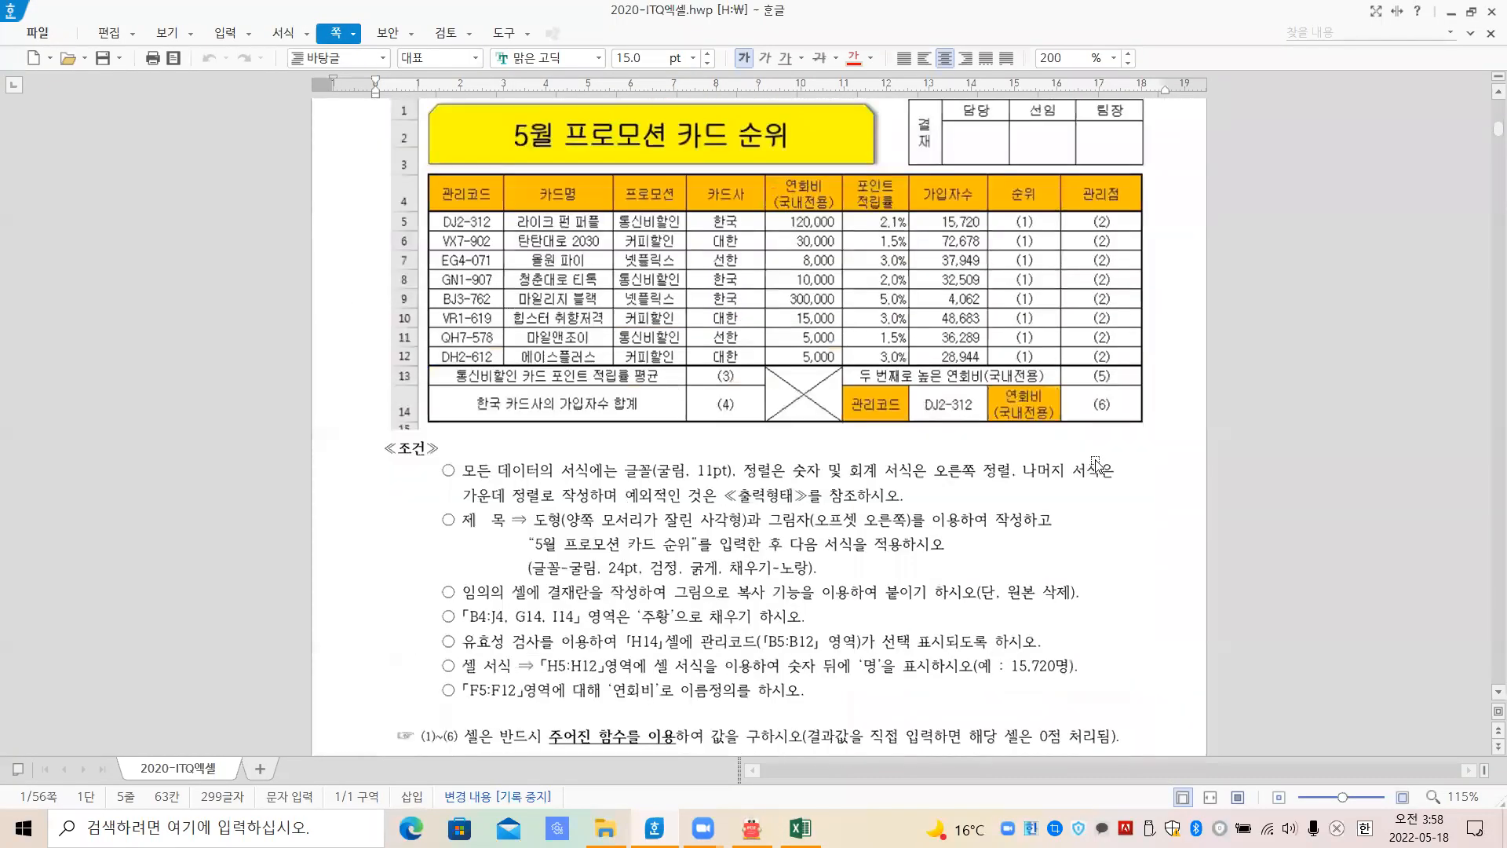
scroll(1095, 463, "down", 4)
scroll(969, 404, "up", 1)
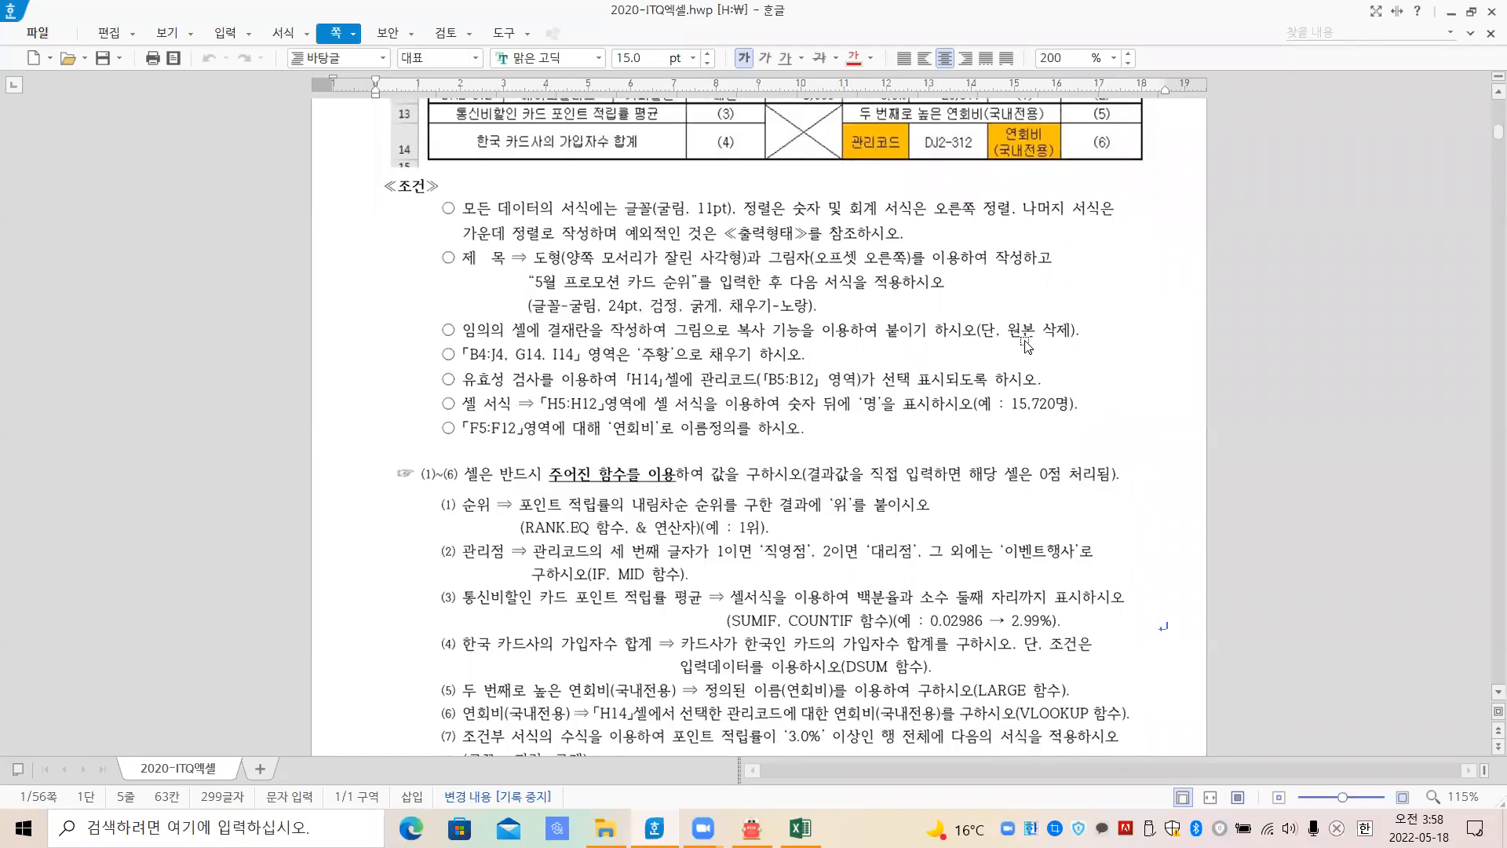
left_click(814, 817)
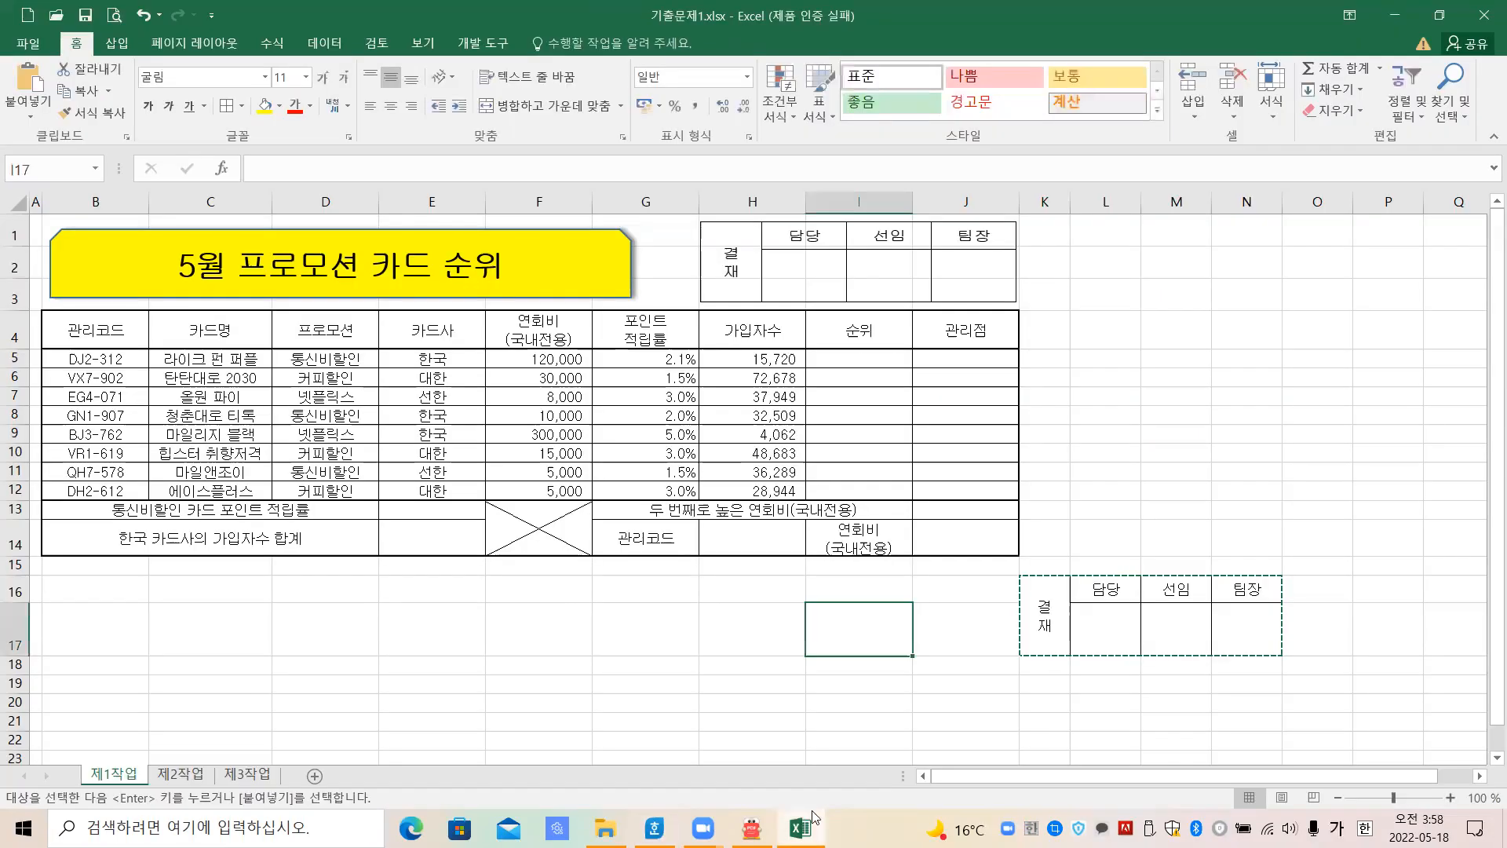
left_click(947, 699)
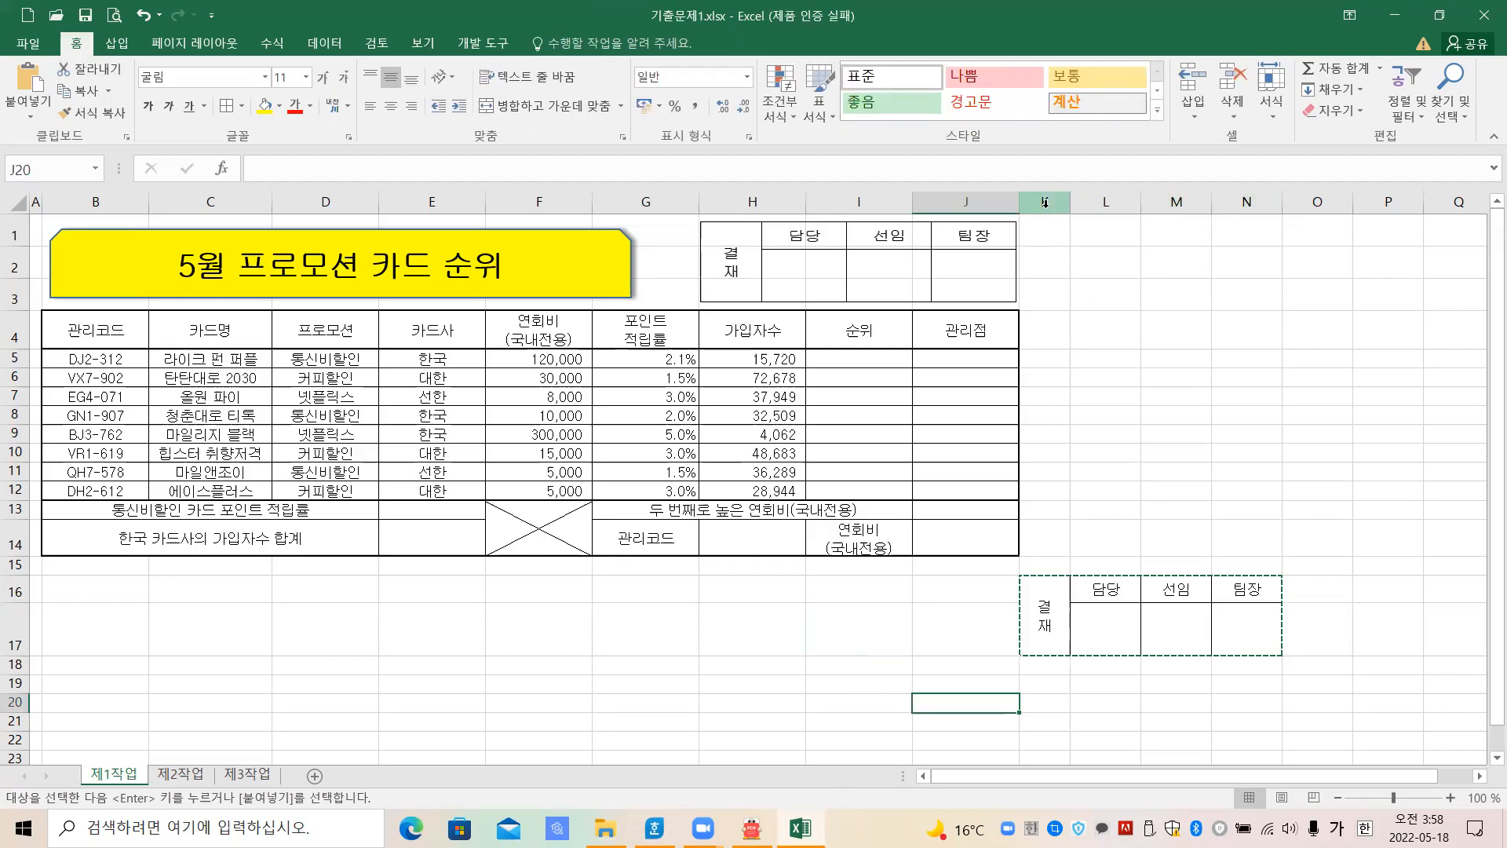
left_click_drag(1044, 202, 1255, 226)
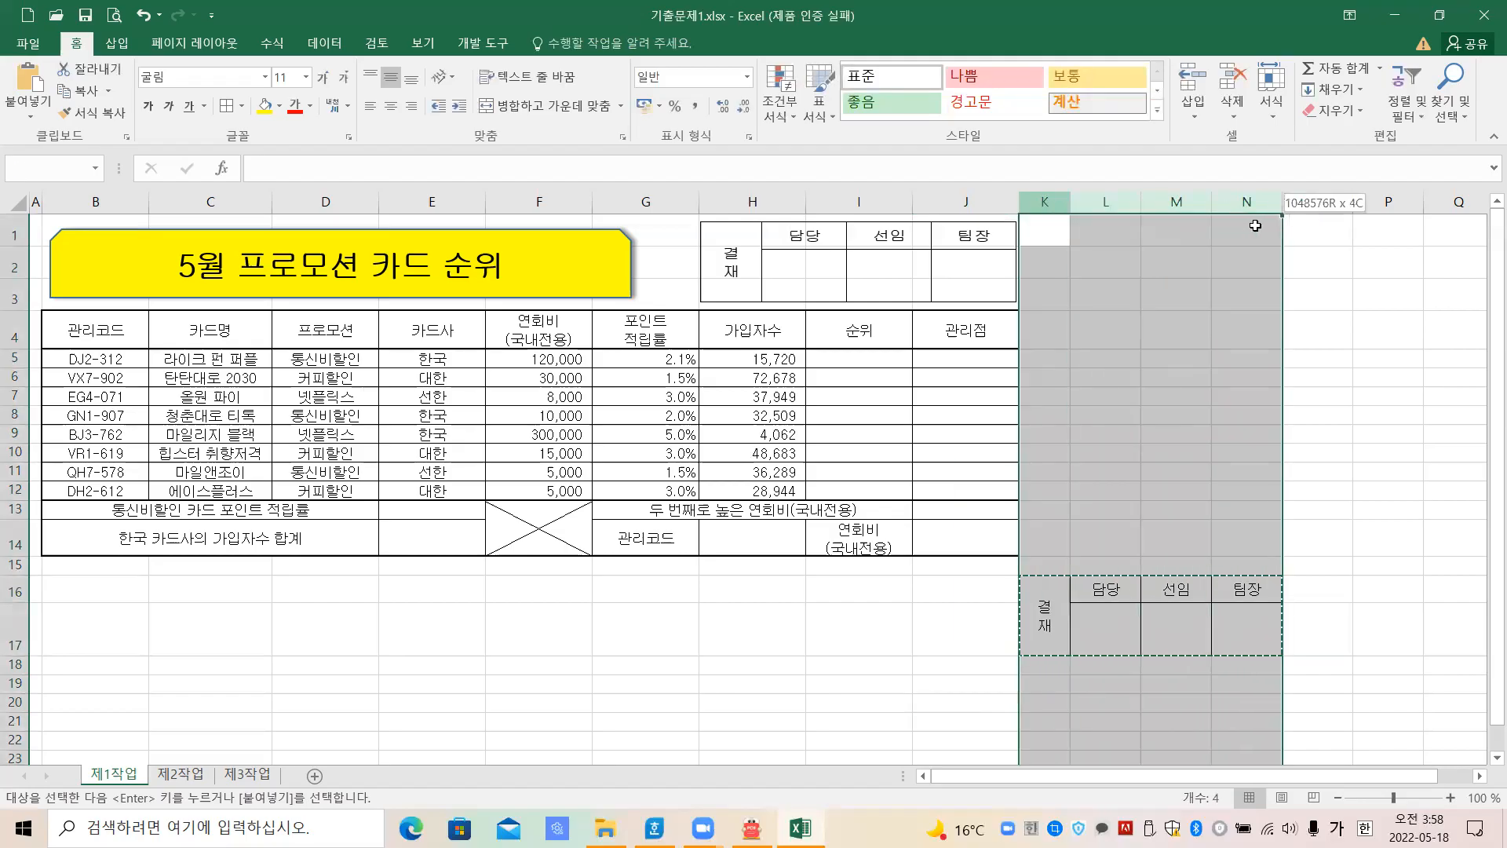
left_click(1089, 296)
left_click_drag(1045, 202, 1256, 230)
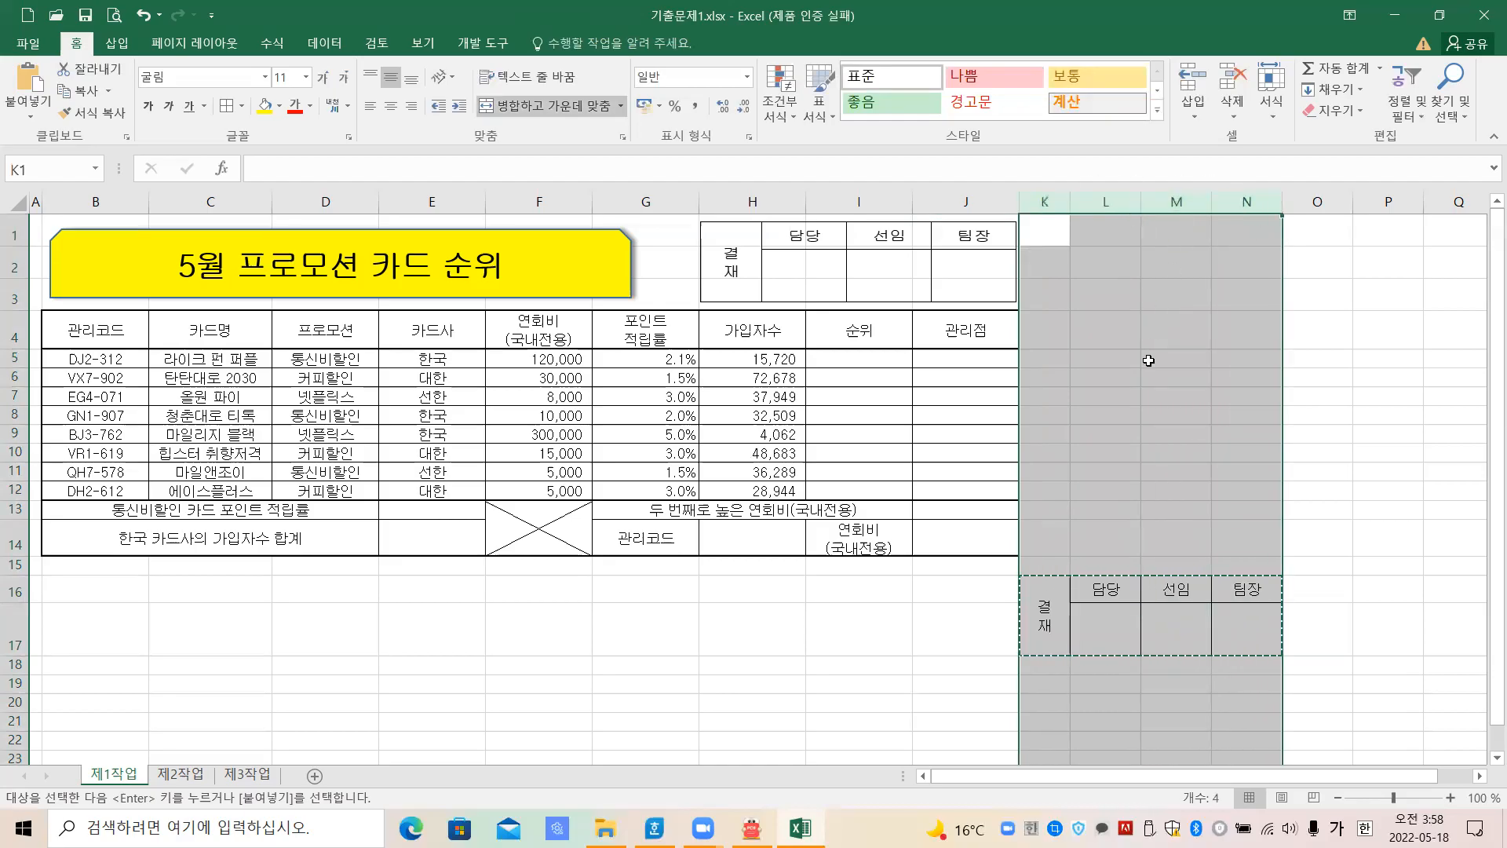
right_click(1150, 354)
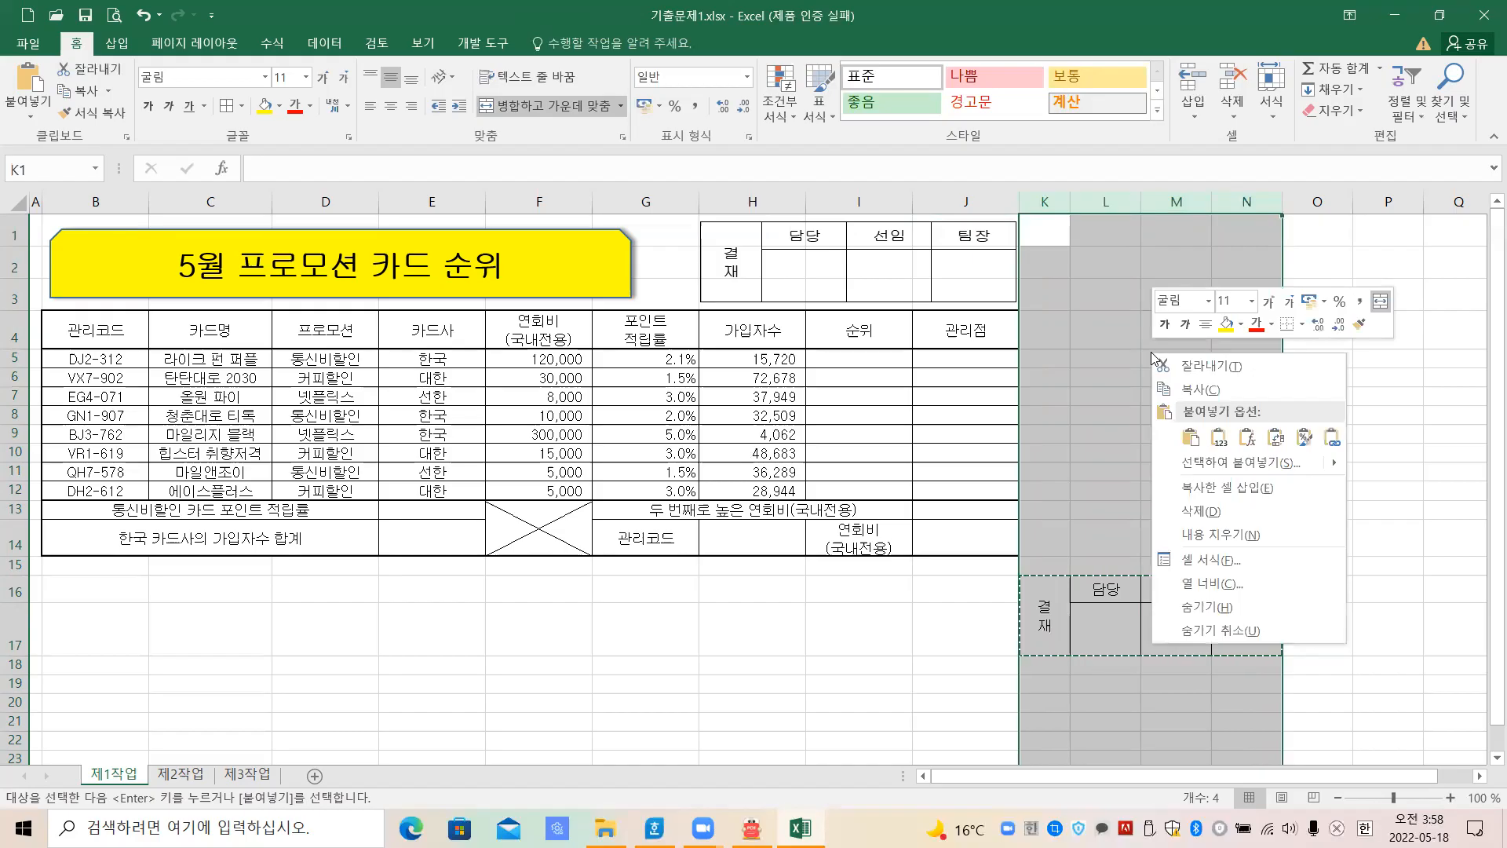
left_click(1191, 511)
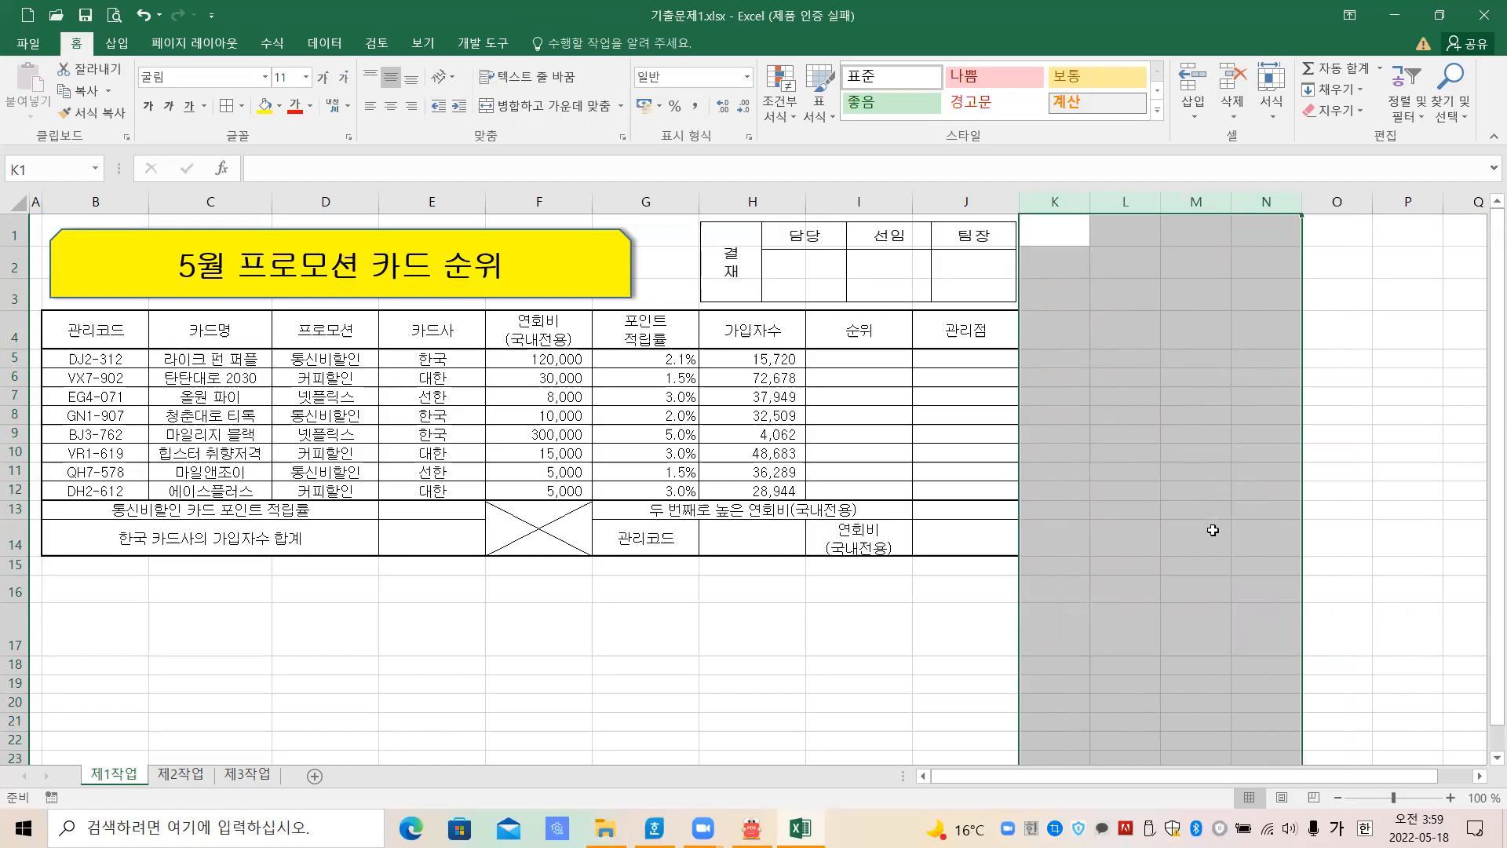
left_click(1157, 582)
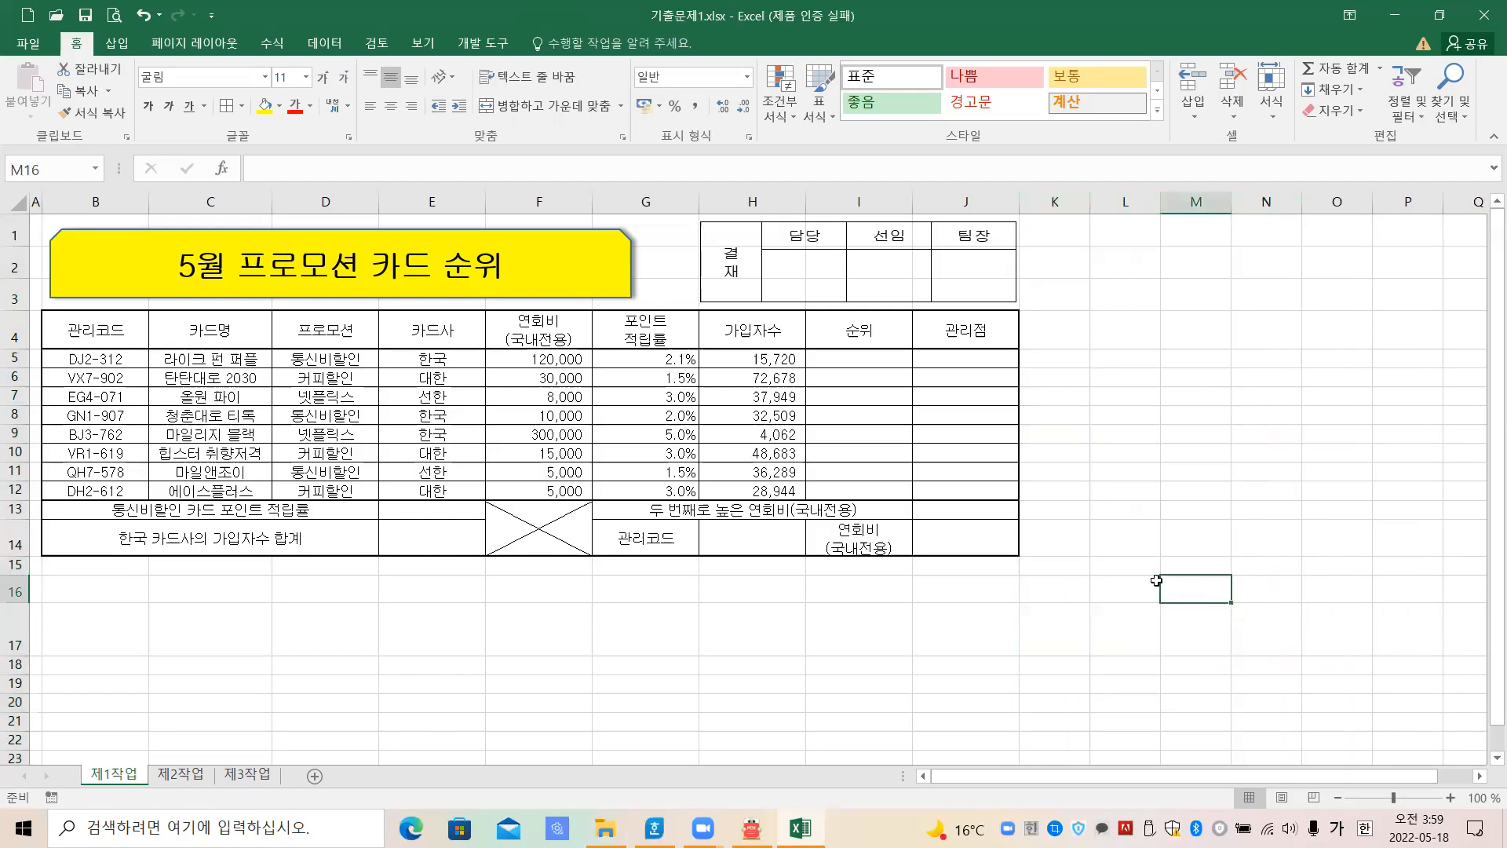
Switch to the 한글 document, mark off the first three conditions with red strokes, and clear the markings
left_click(653, 828)
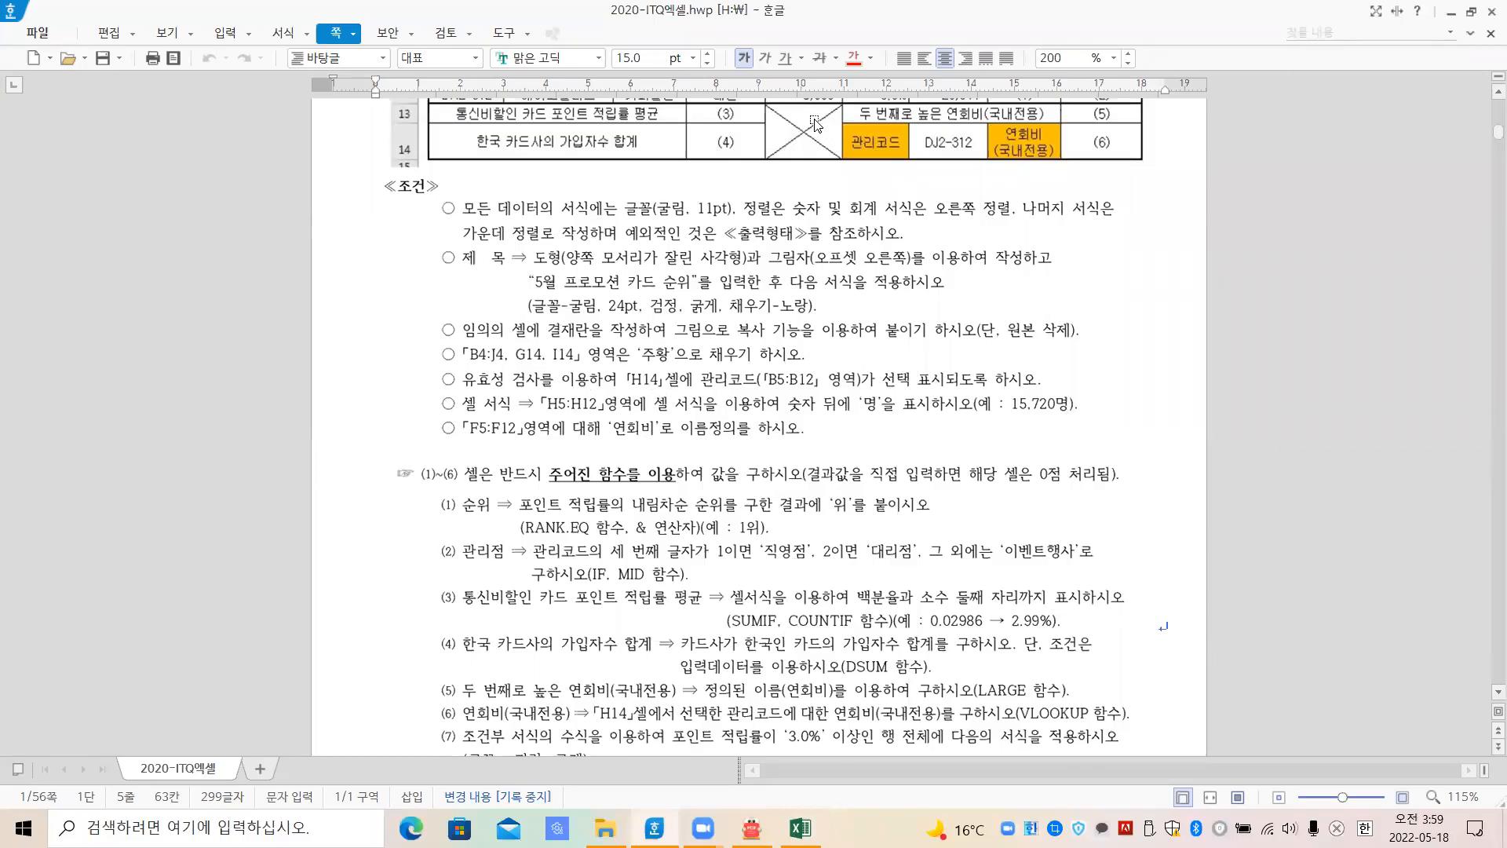
left_click(453, 234)
mouse_move(463, 183)
left_mouse_down()
mouse_move(424, 229)
mouse_move(427, 350)
left_mouse_up()
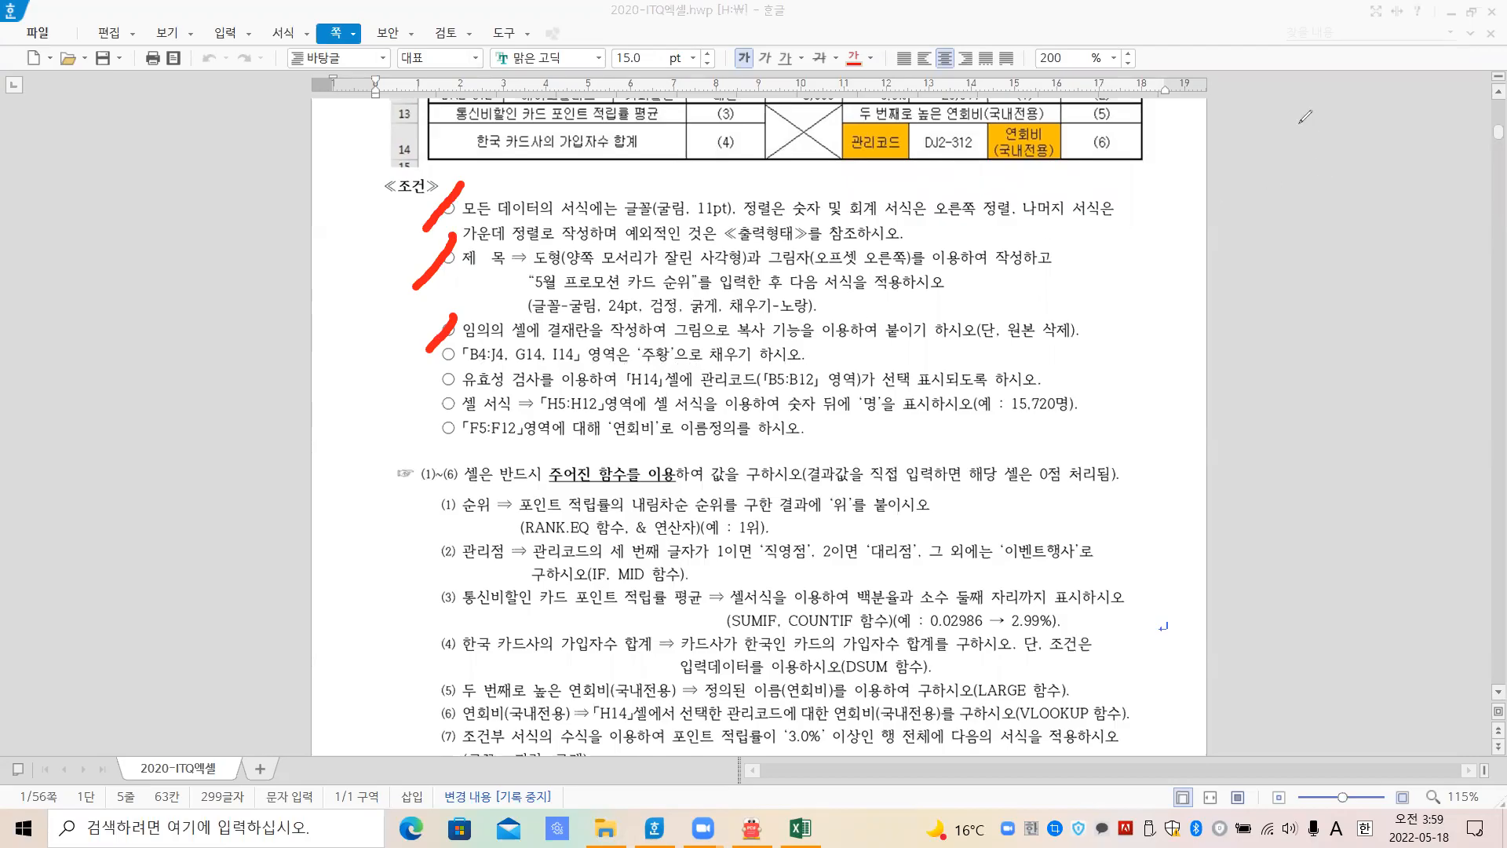
key("e")
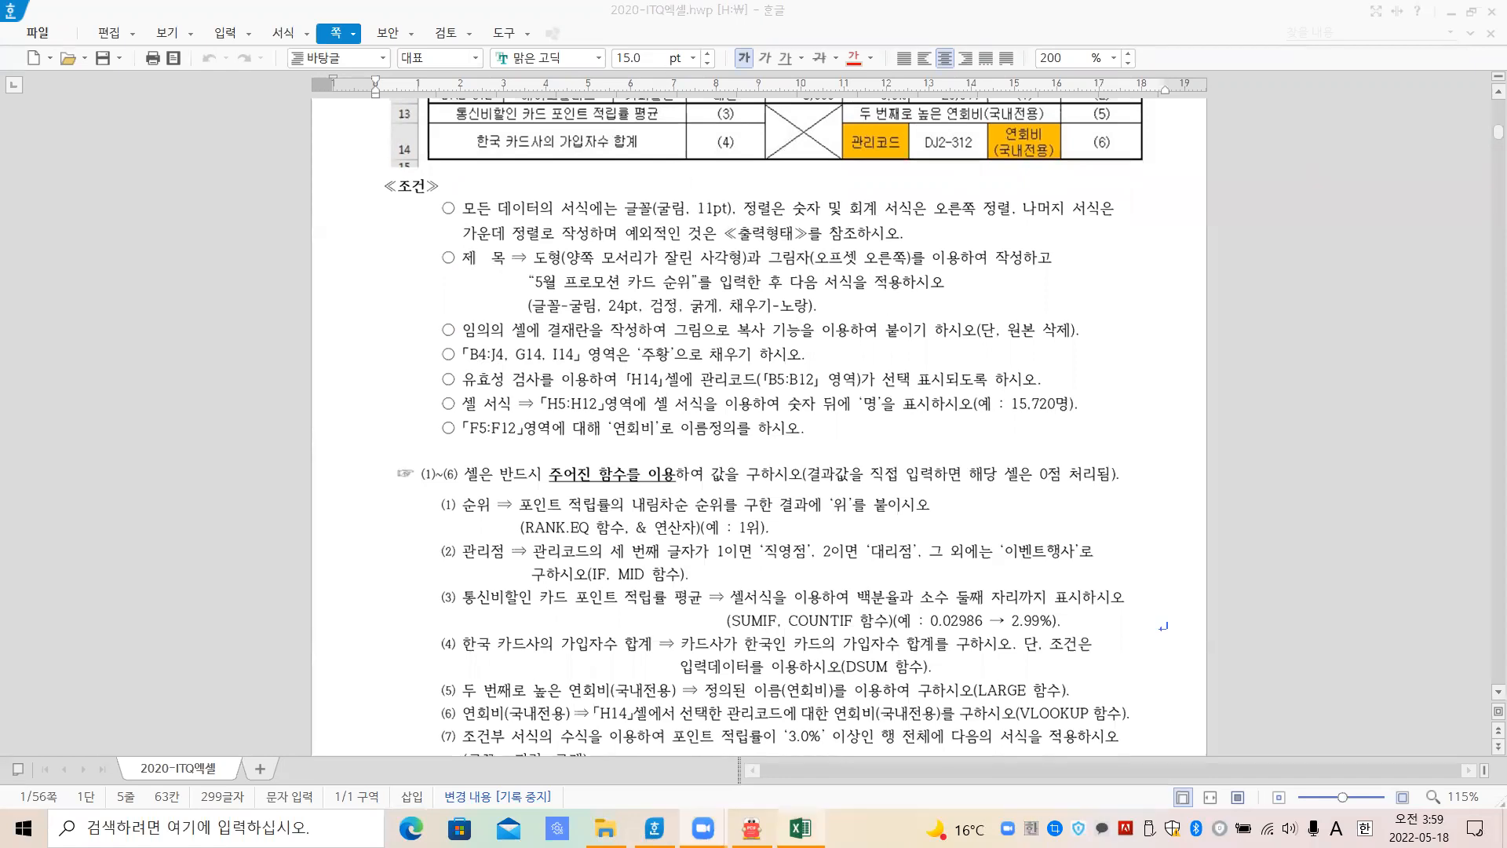
Check the shaded cells in the 한글 sample and fill B4:J4, G14 and I14 in Excel with standard orange (주황)
left_click(800, 828)
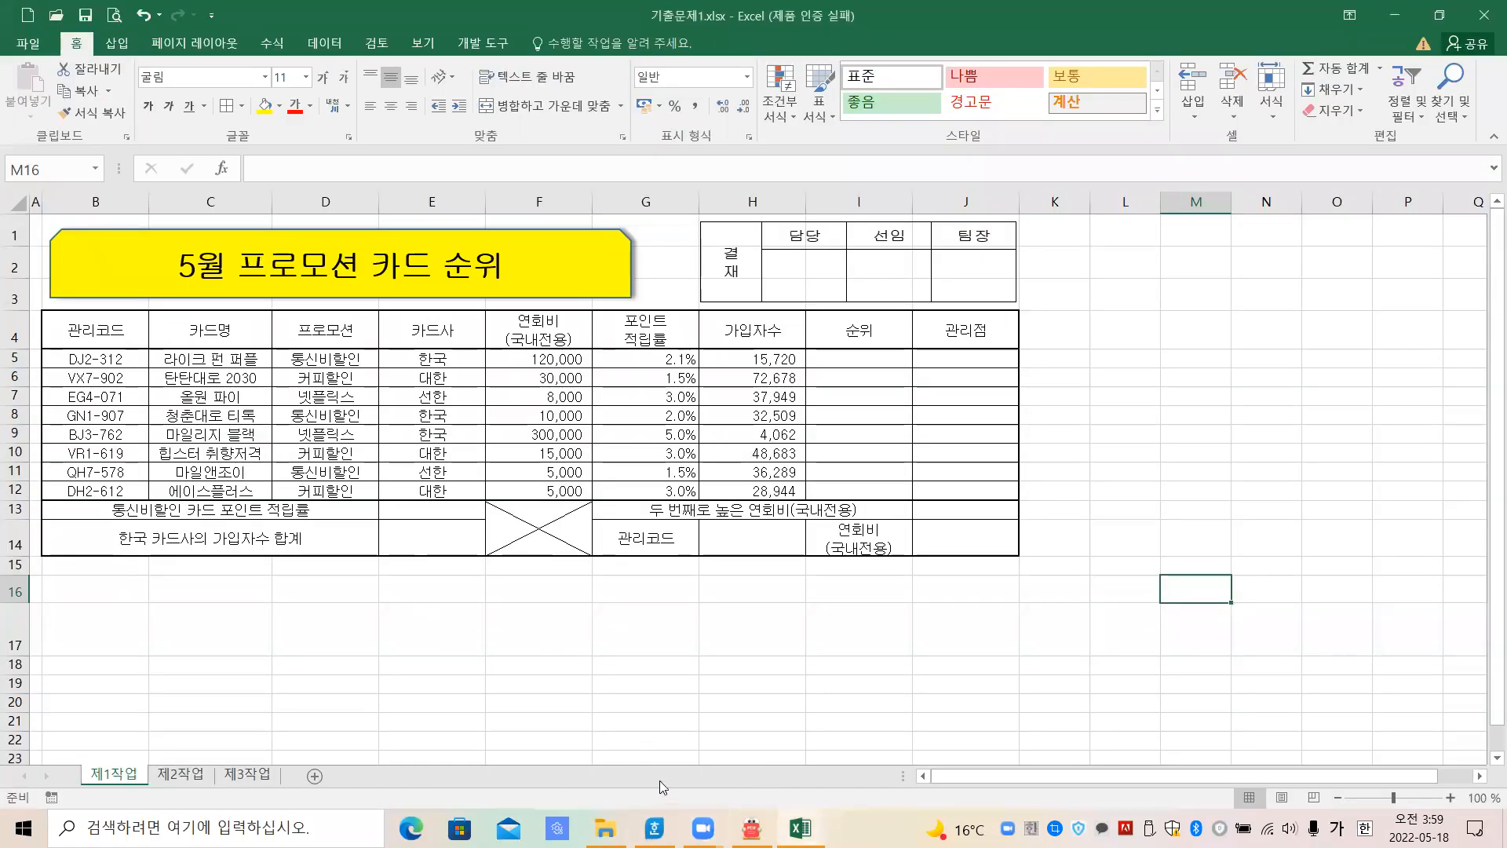
left_click(644, 826)
scroll(567, 324, "up", 5)
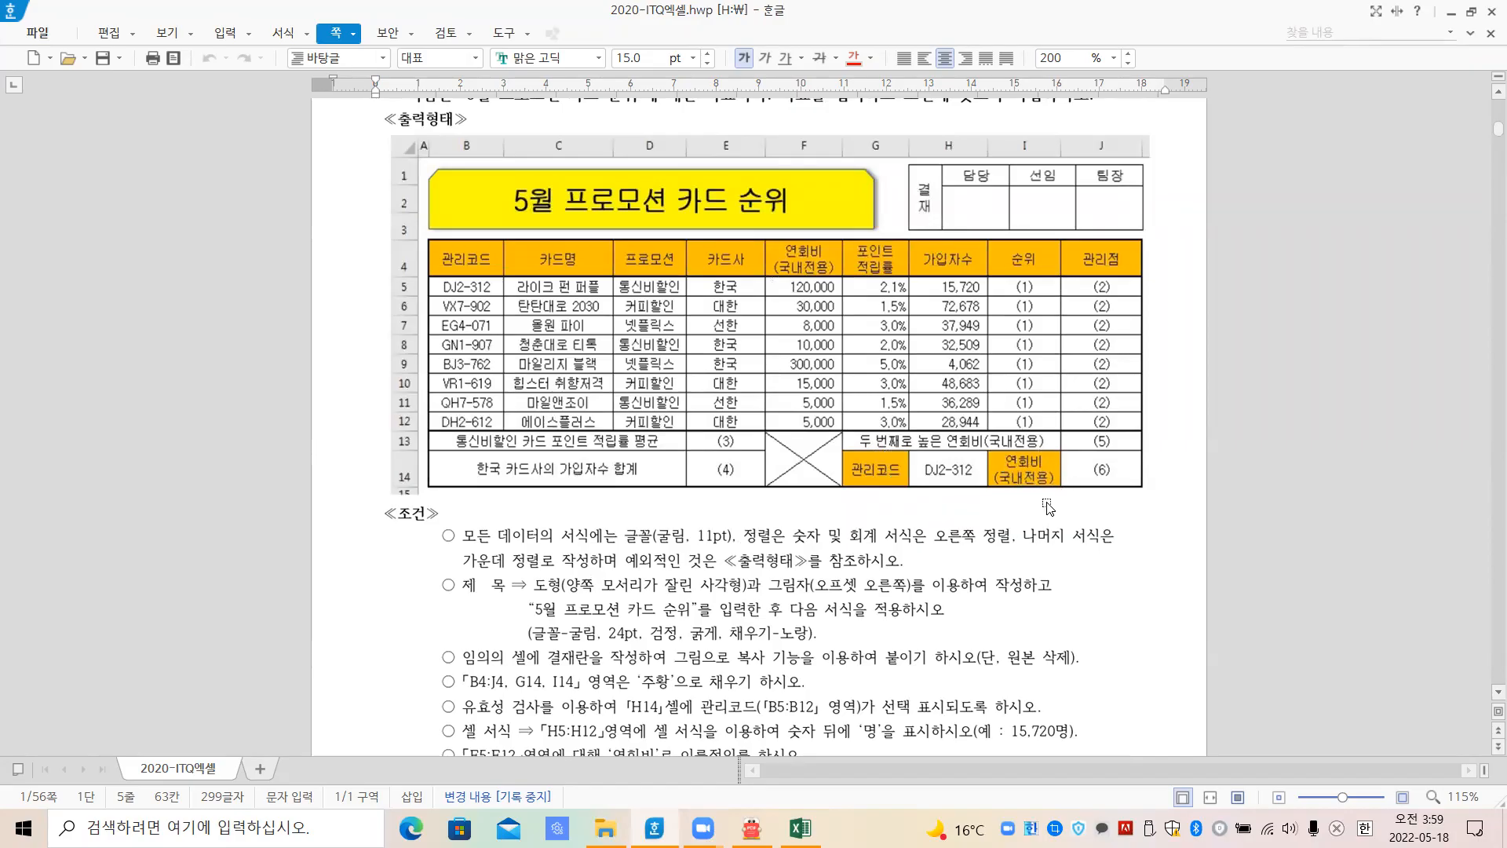
left_click(800, 828)
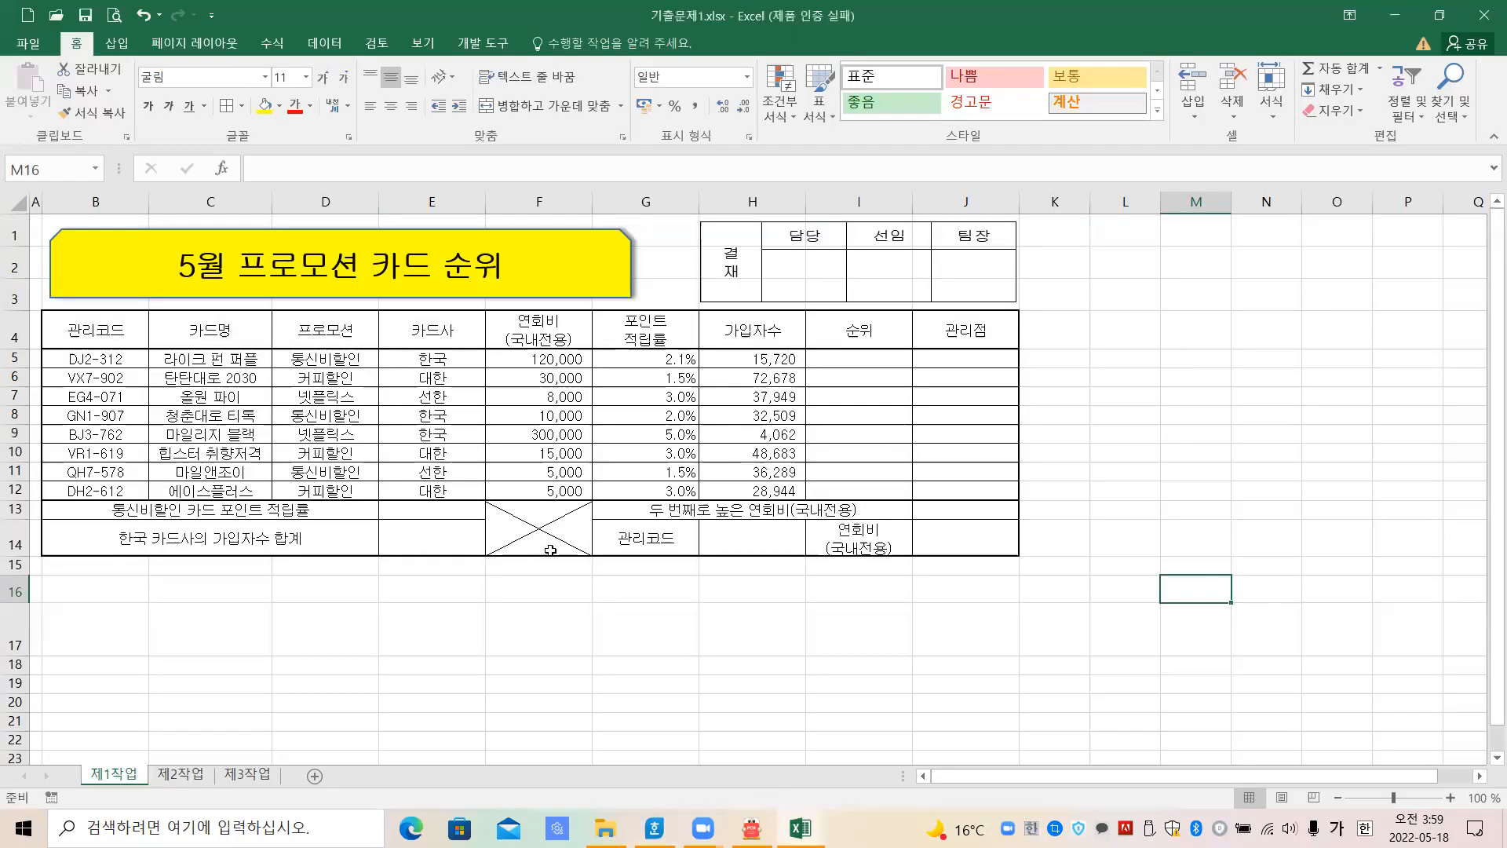
left_click_drag(90, 333, 981, 330)
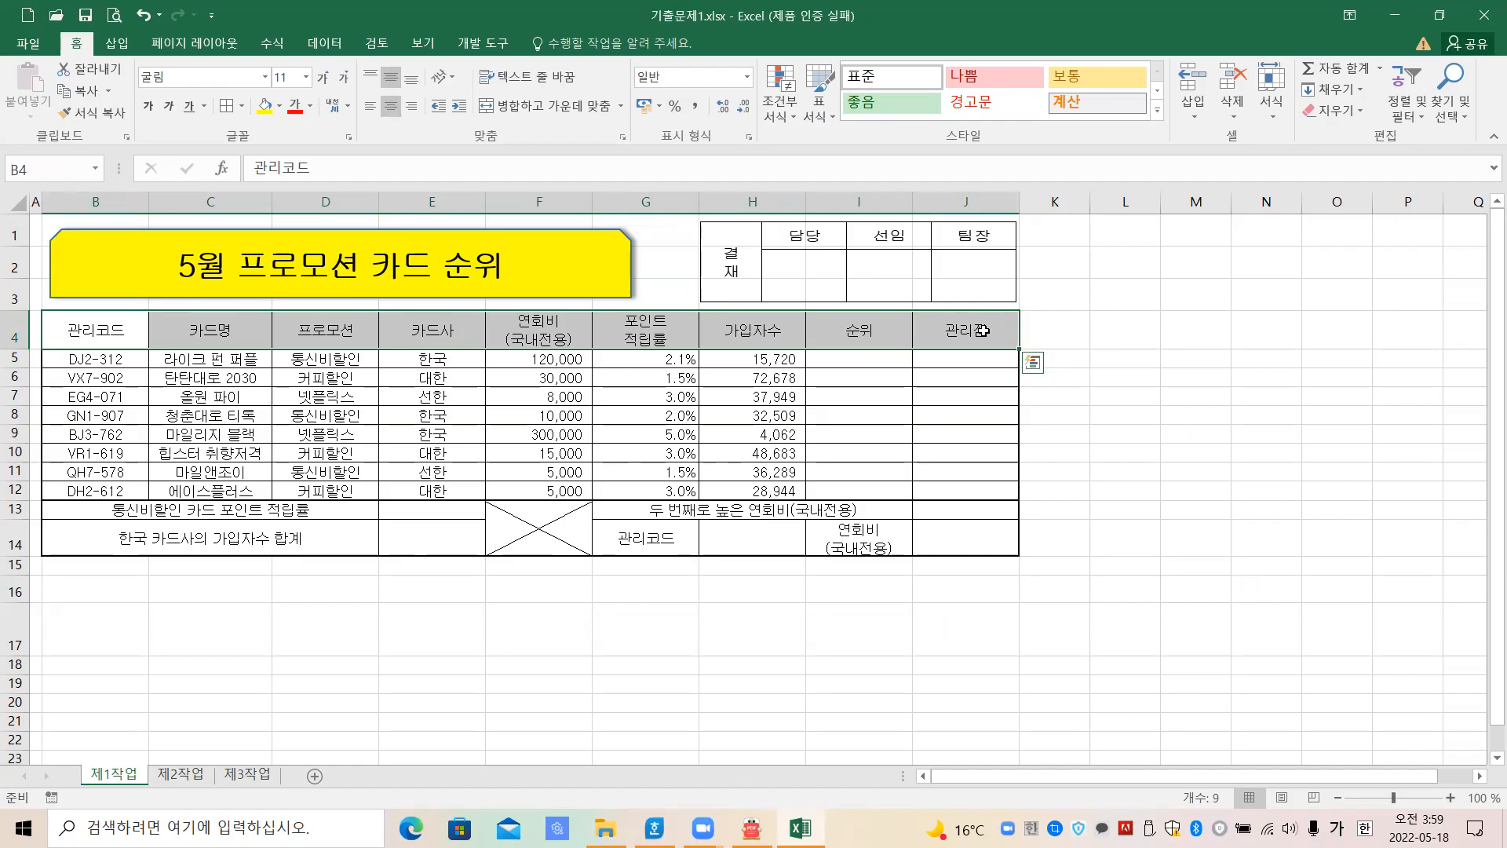
left_click(645, 541, "ctrl")
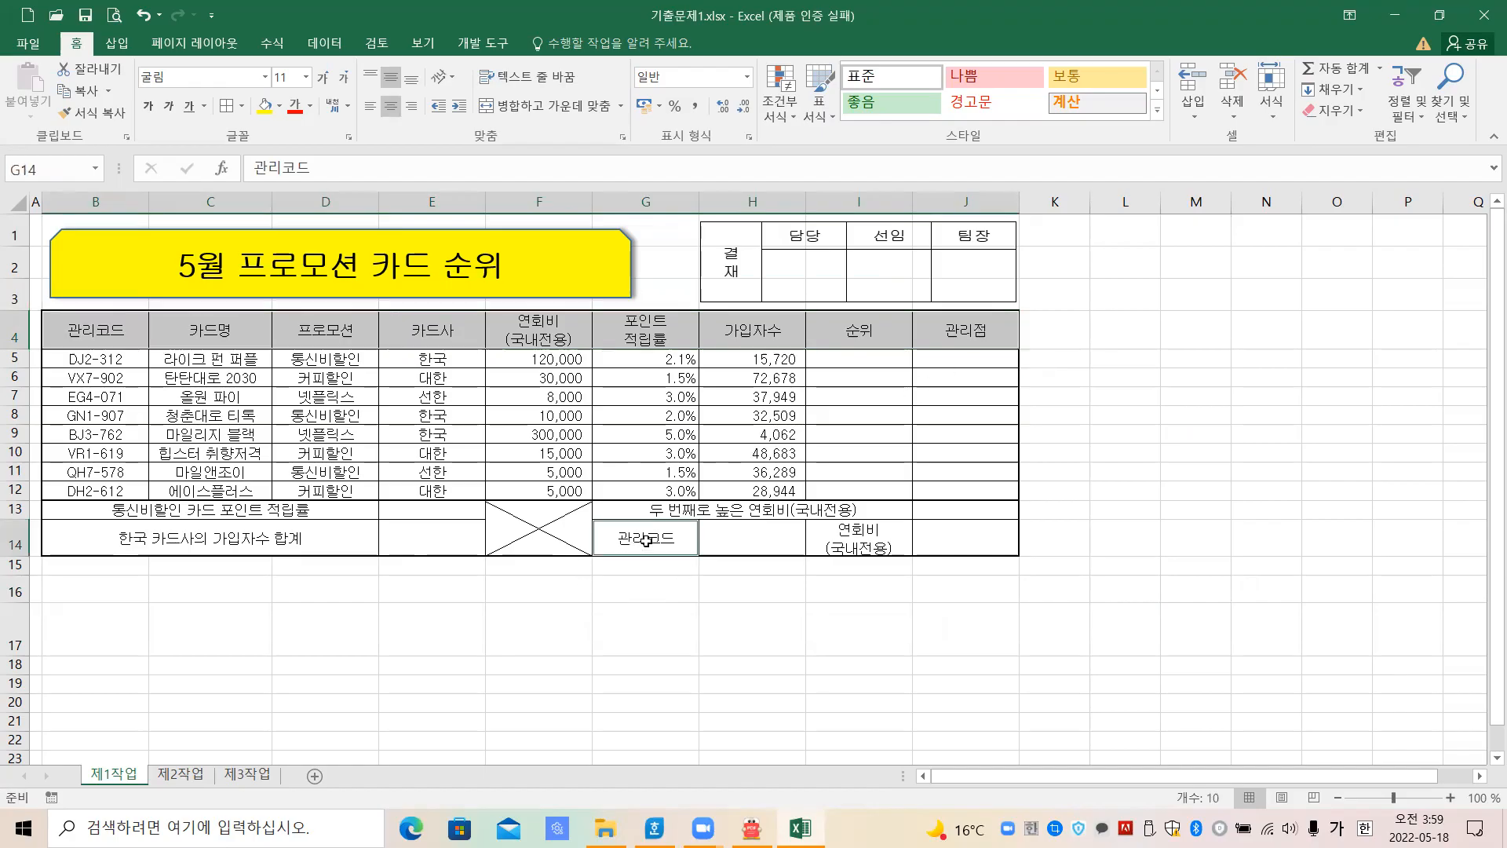
left_click(867, 540, "ctrl")
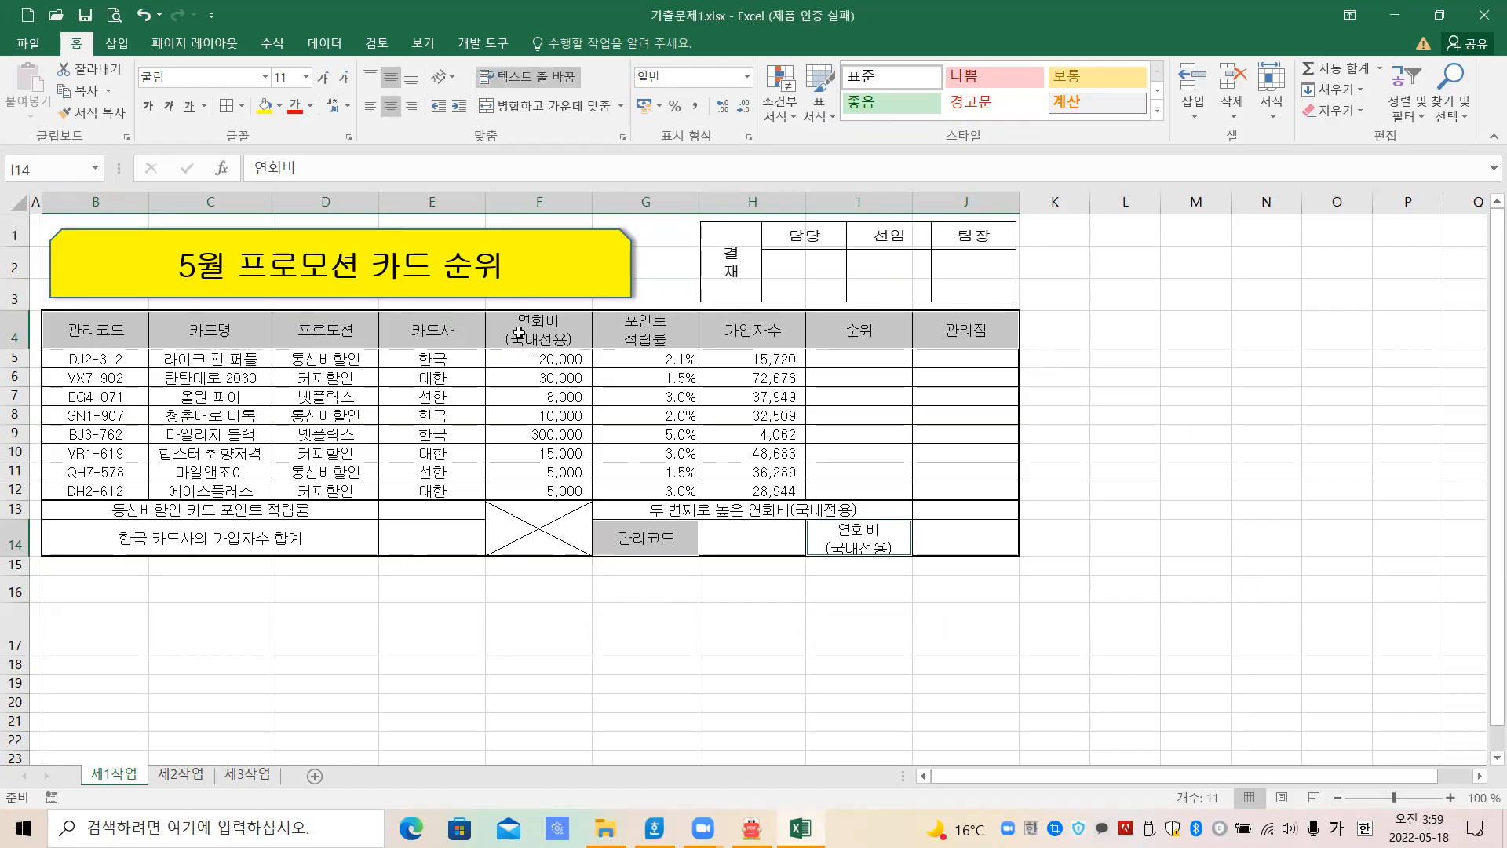
left_click(281, 108)
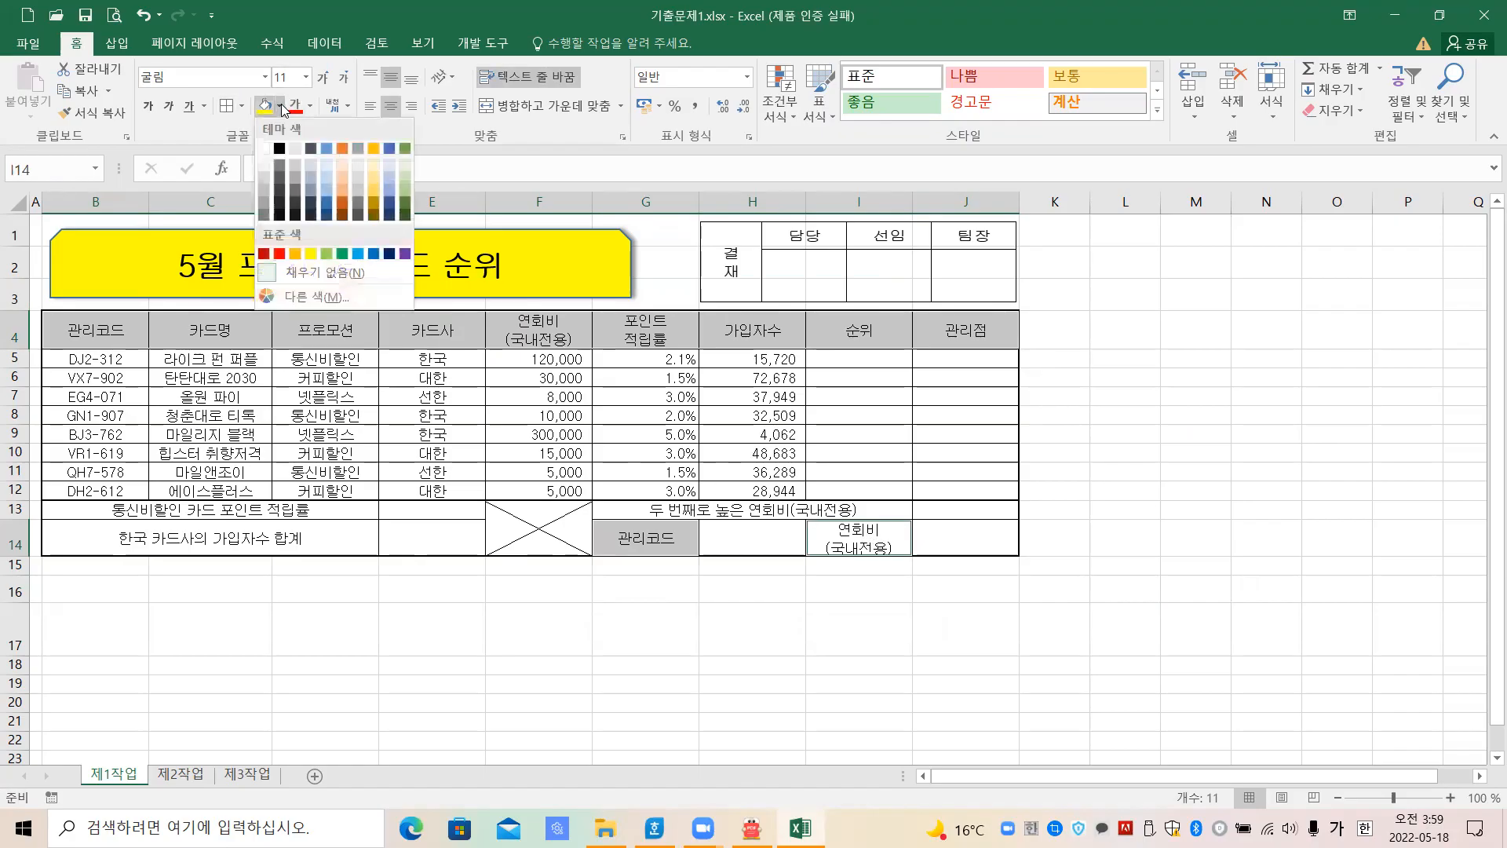
left_click(296, 255)
left_click(728, 644)
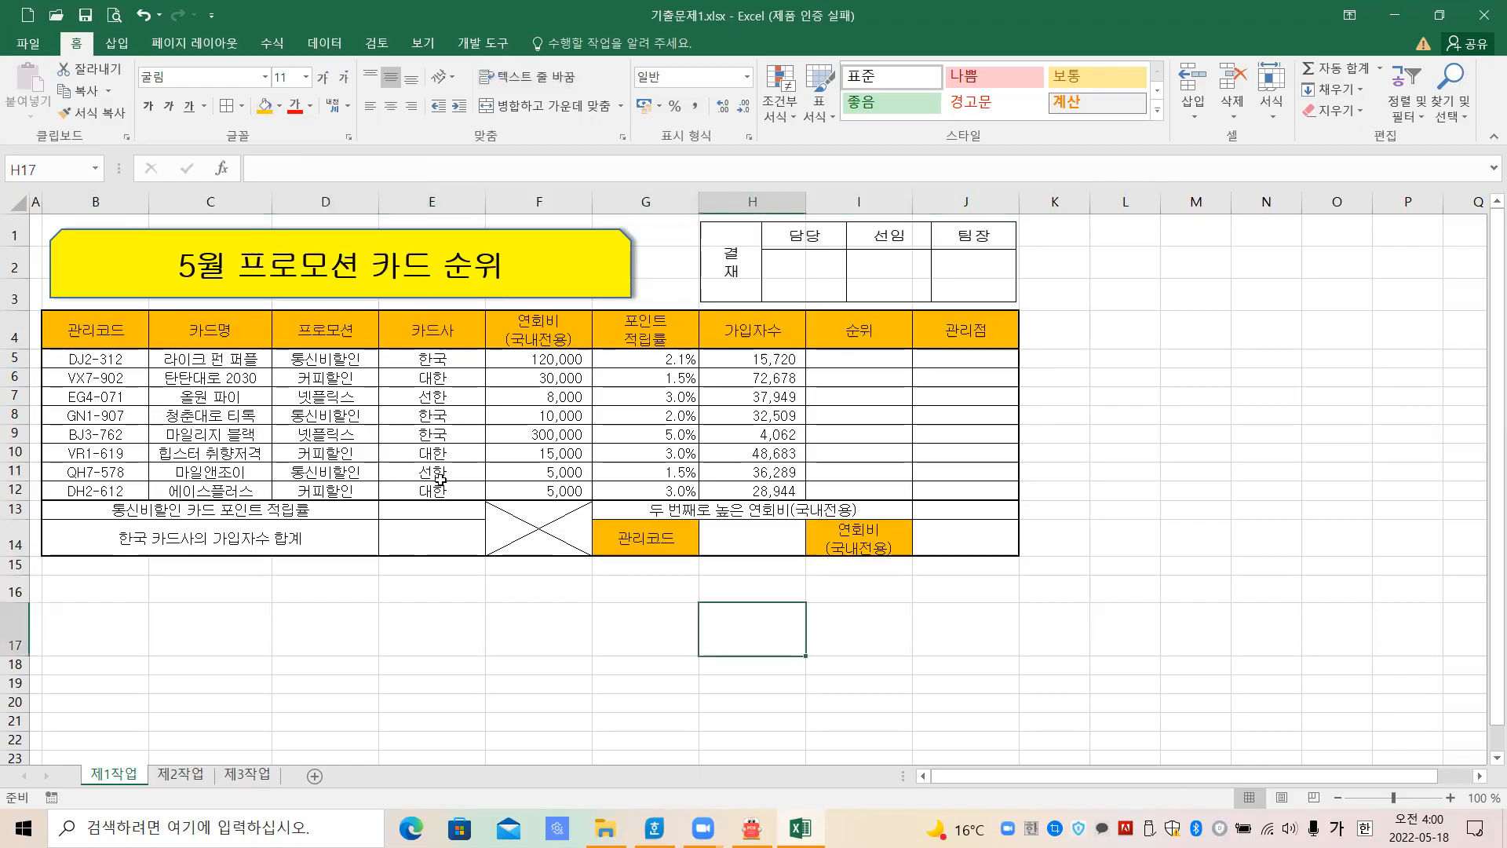
left_click(847, 684)
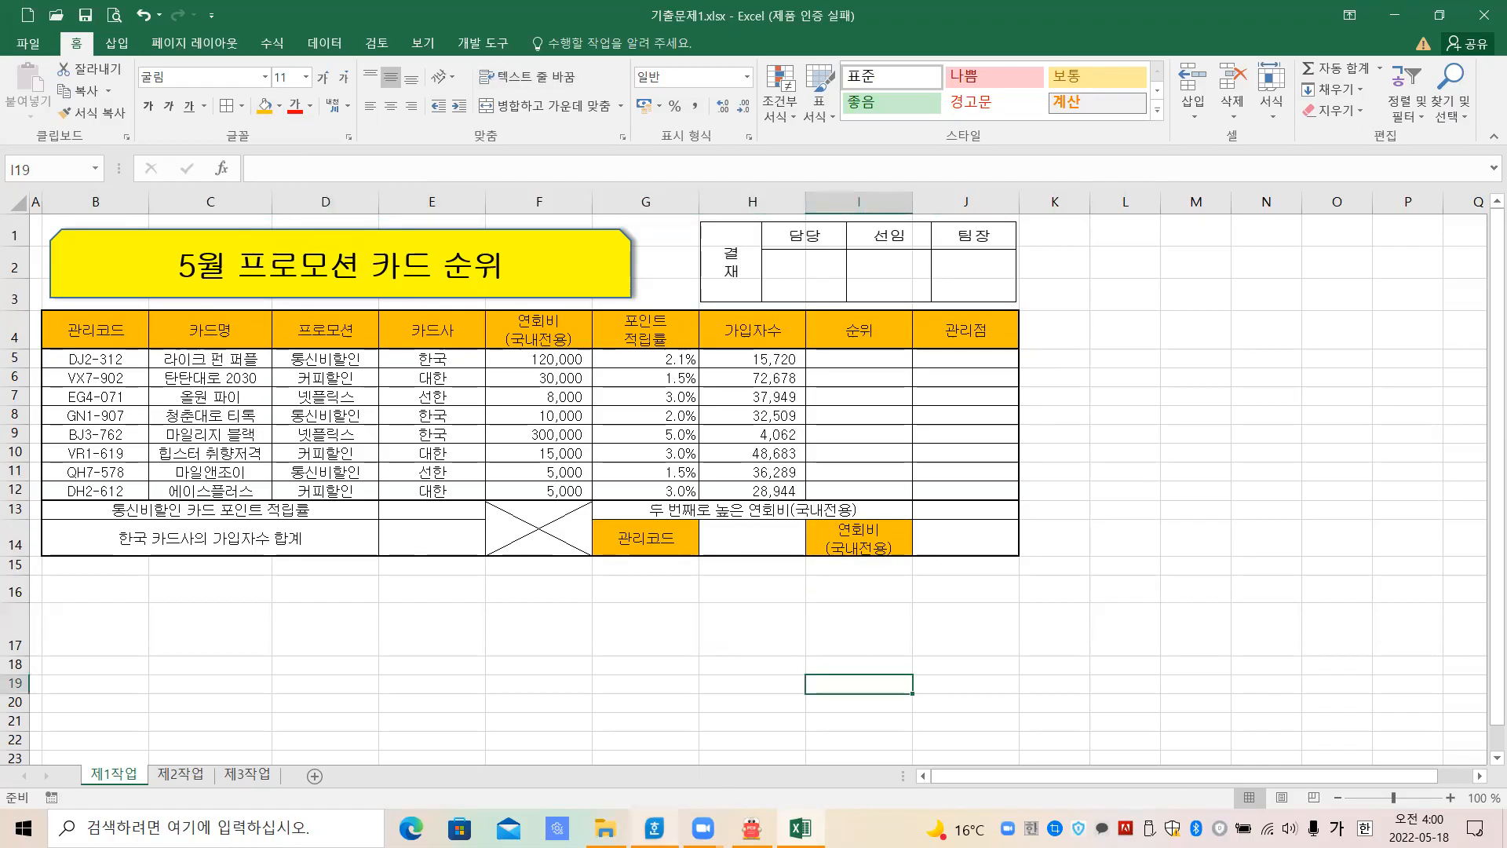
Read the data validation condition in the 한글 document and select cell H14 in Excel
key("alt+Tab")
scroll(715, 589, "down", 3)
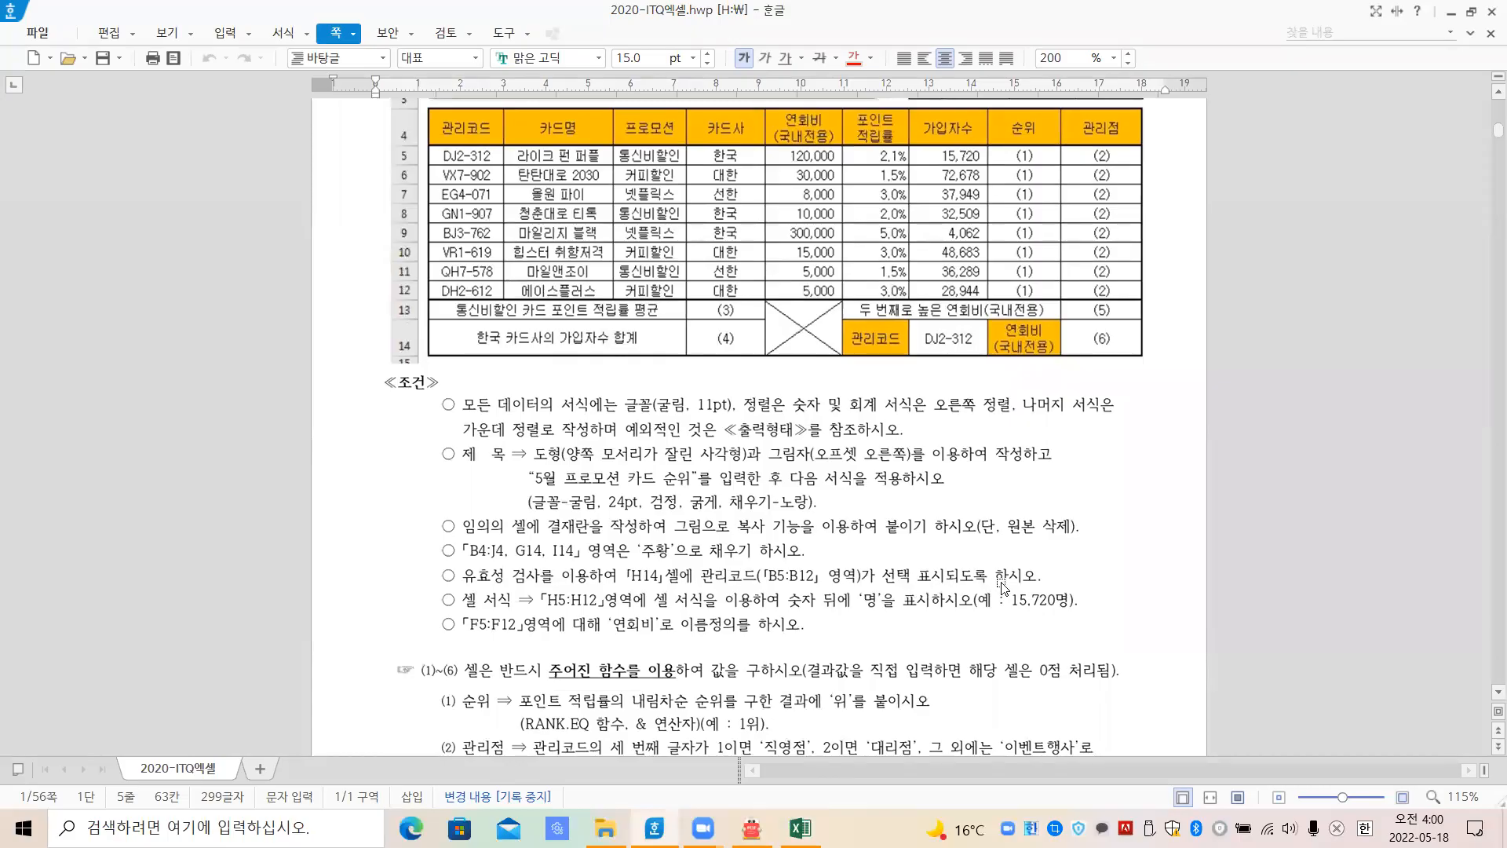
left_click(800, 828)
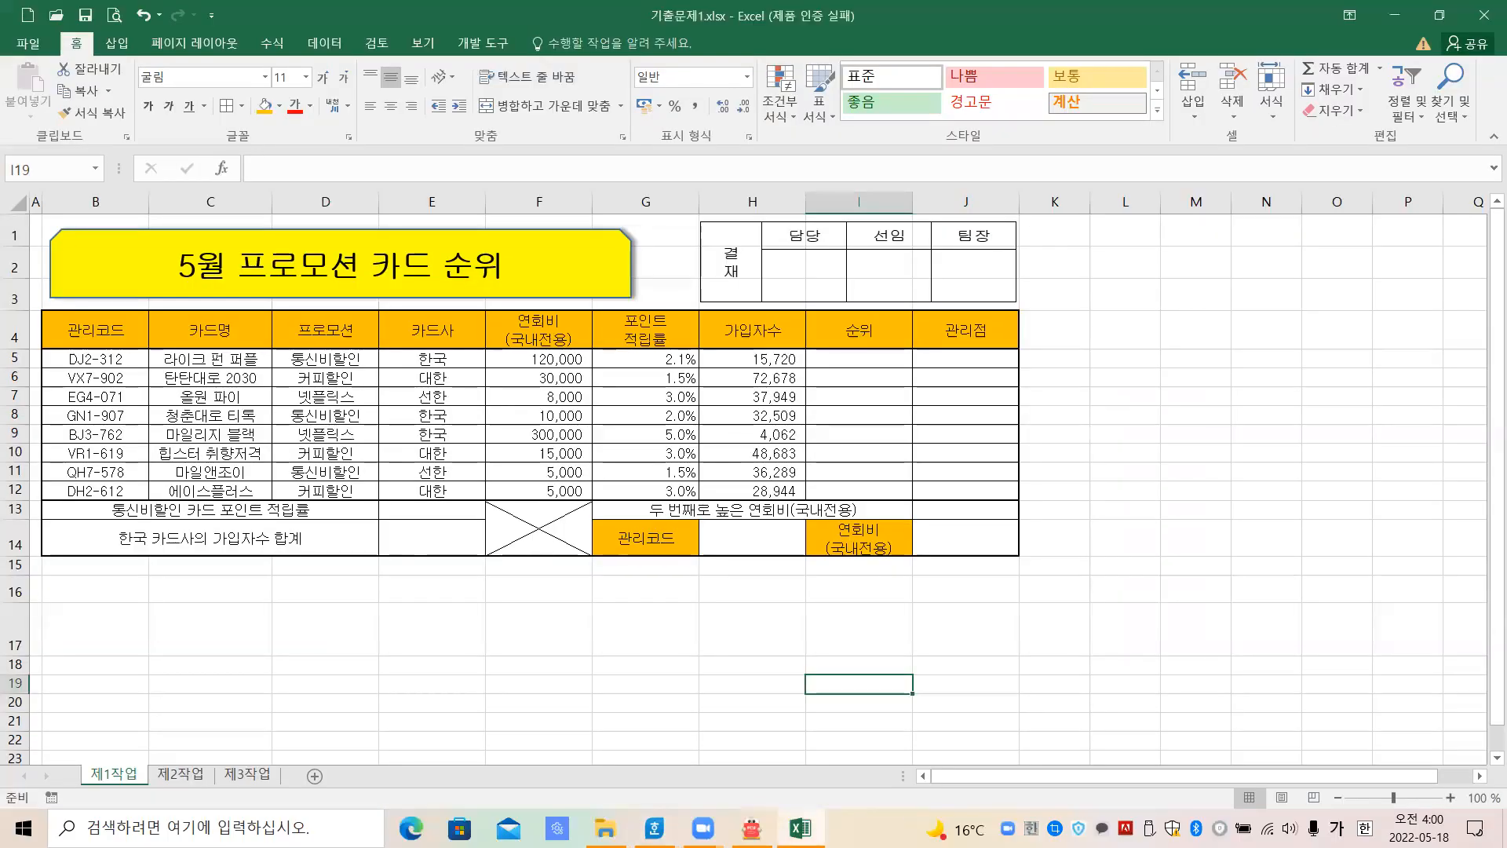
left_click(746, 542)
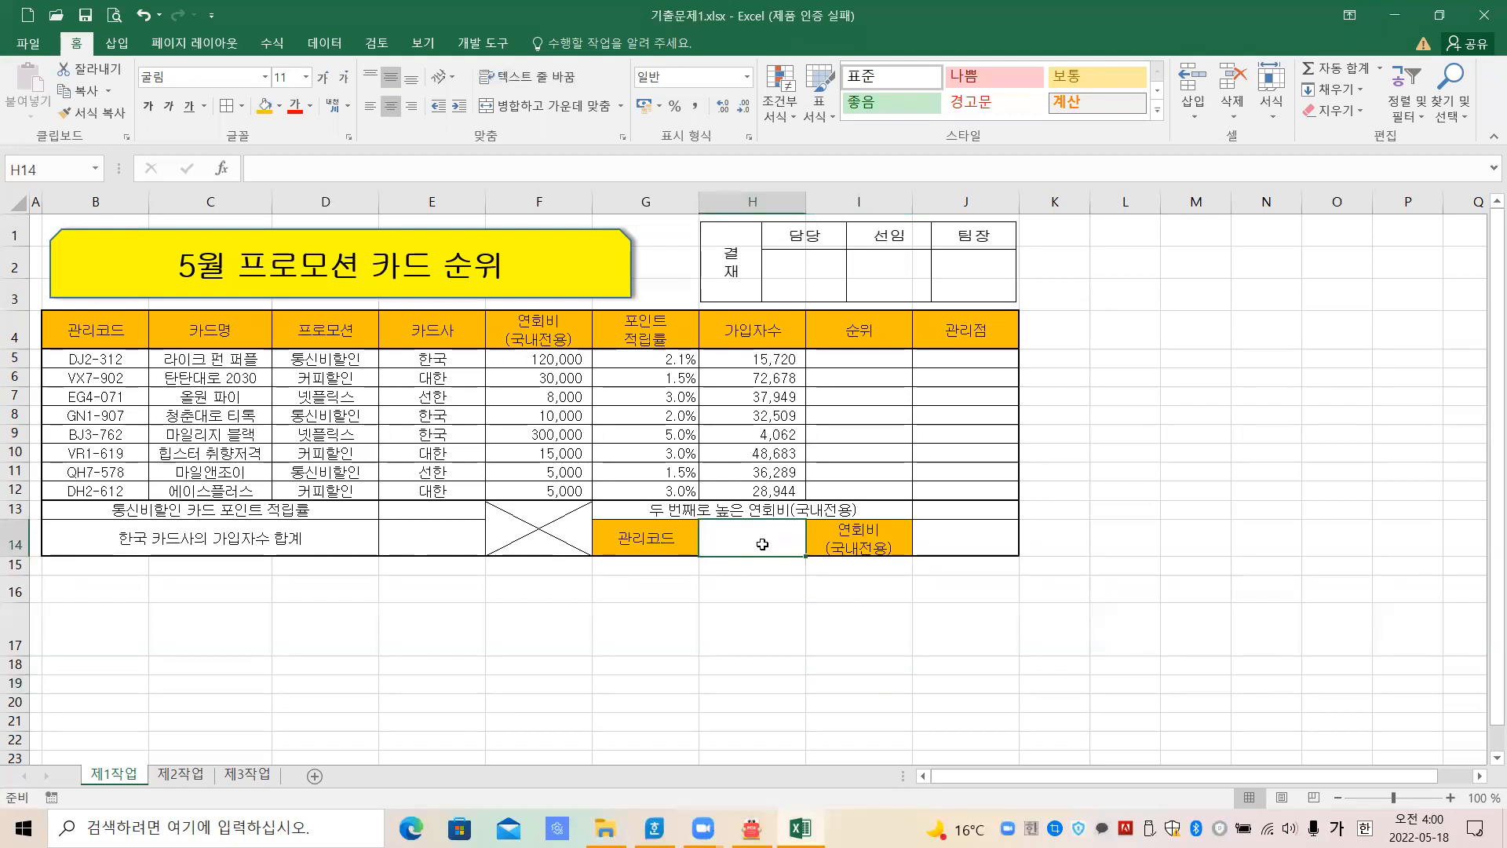
In the 한글 sample, circle the 관리코드 values, draw an arrow from them to cell H14, and clear the markings
key("alt+Tab")
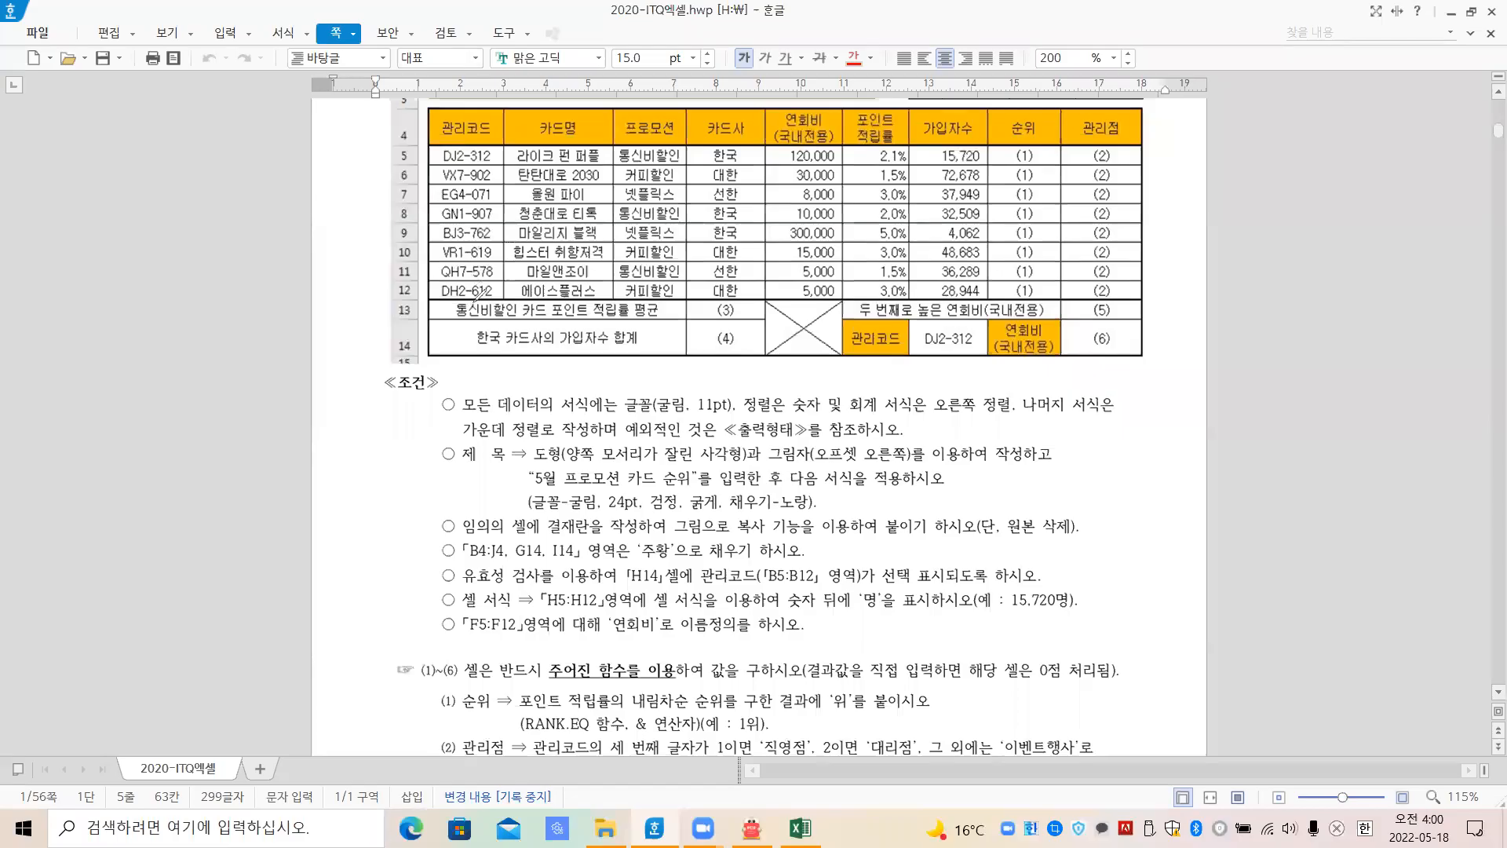
mouse_move(486, 277)
left_mouse_down()
mouse_move(443, 169)
mouse_move(493, 249)
mouse_move(479, 271)
mouse_move(570, 229)
left_mouse_up()
mouse_move(743, 217)
left_mouse_down()
mouse_move(926, 282)
mouse_move(952, 333)
left_mouse_up()
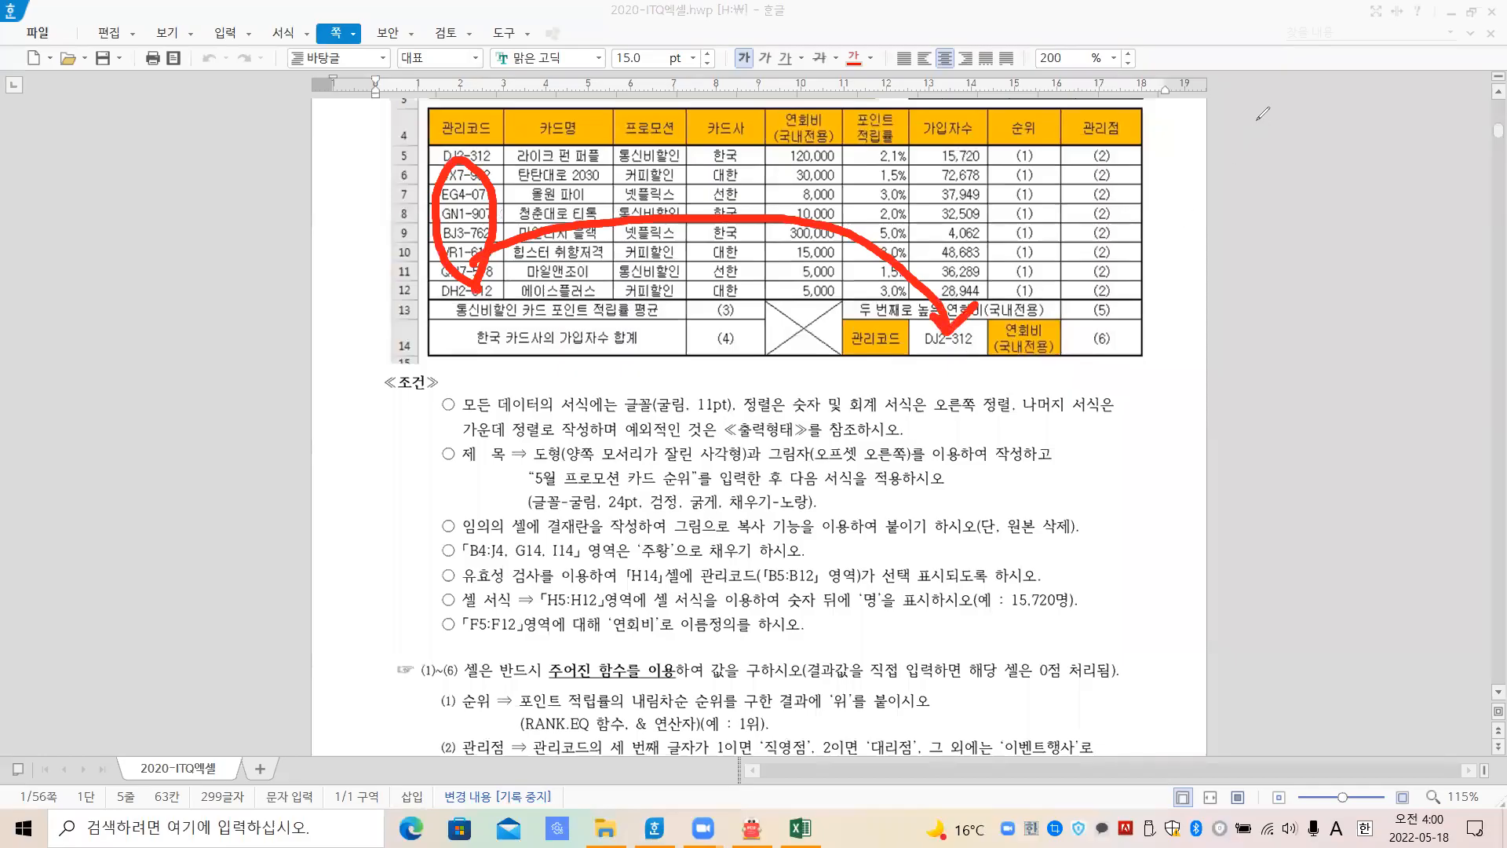
key("e")
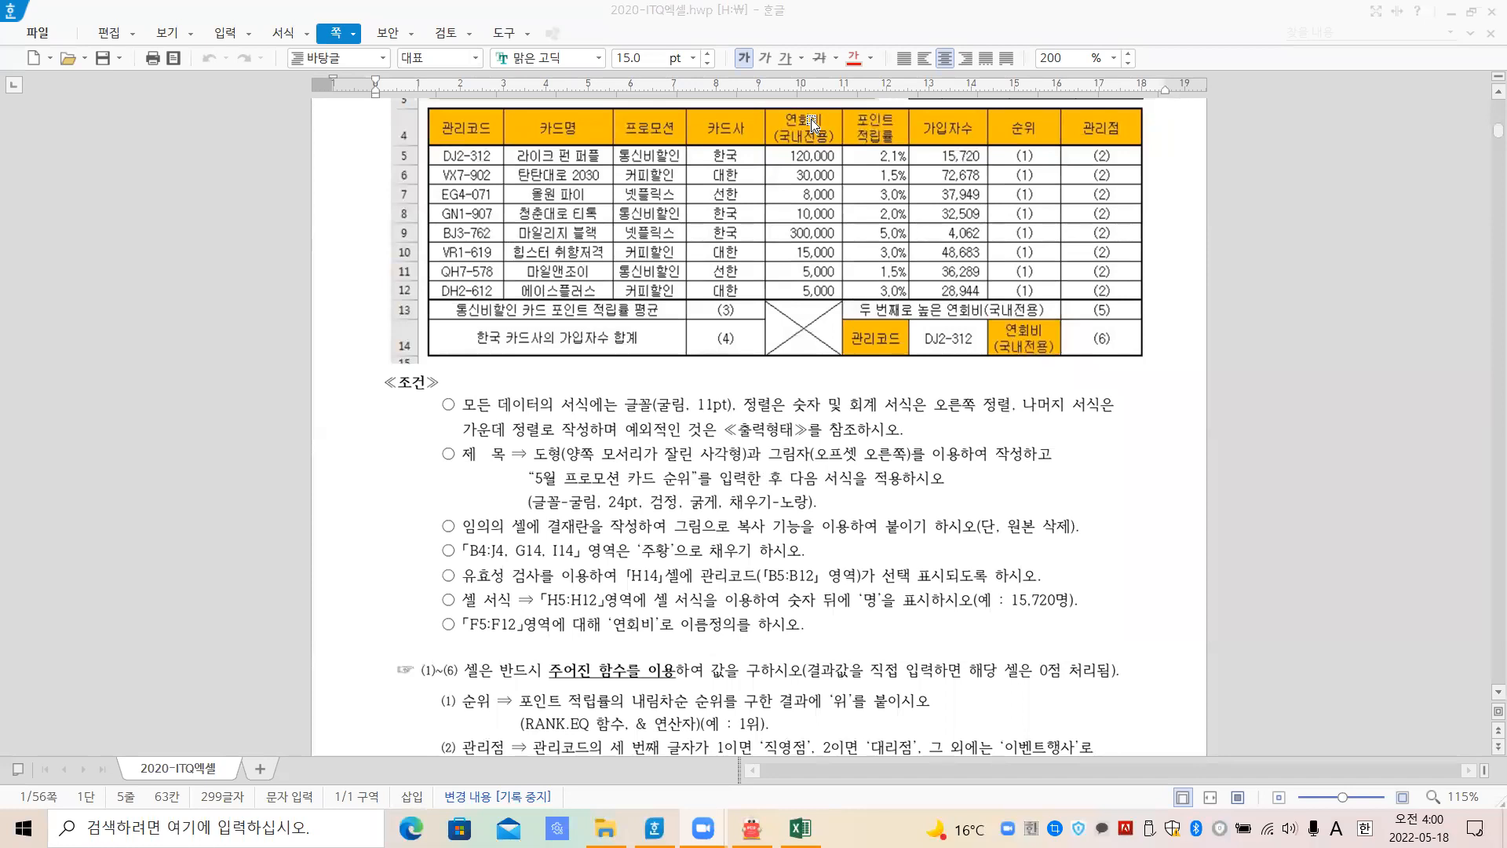
Mark H14 in the 한글 document's data validation condition in red, clear the marking, and return to cell H14 in Excel
mouse_move(623, 559)
left_mouse_down()
mouse_move(628, 587)
mouse_move(691, 585)
mouse_move(692, 564)
mouse_move(634, 554)
left_mouse_up()
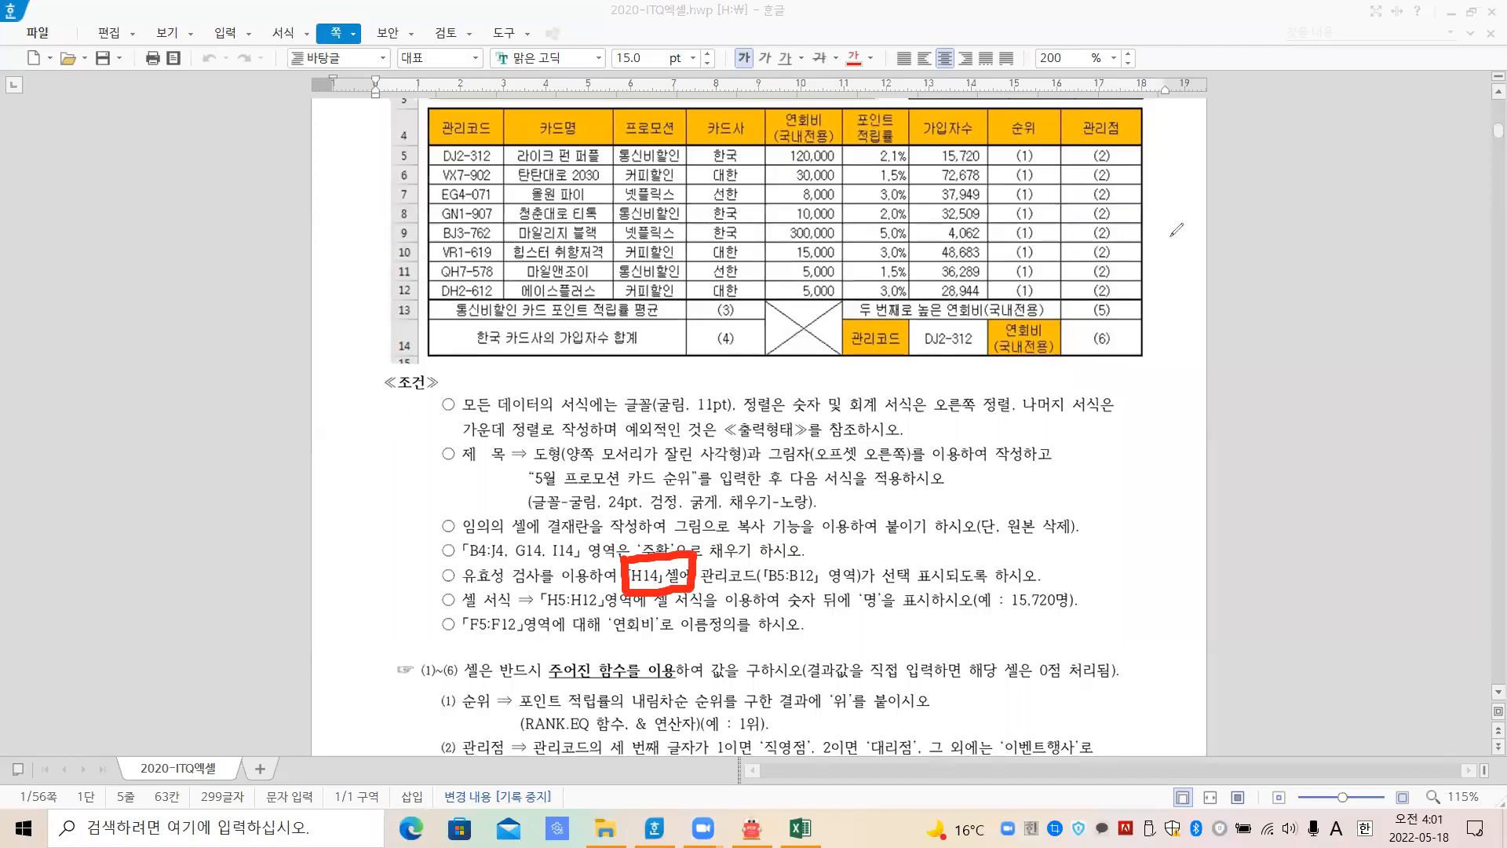
key("Escape")
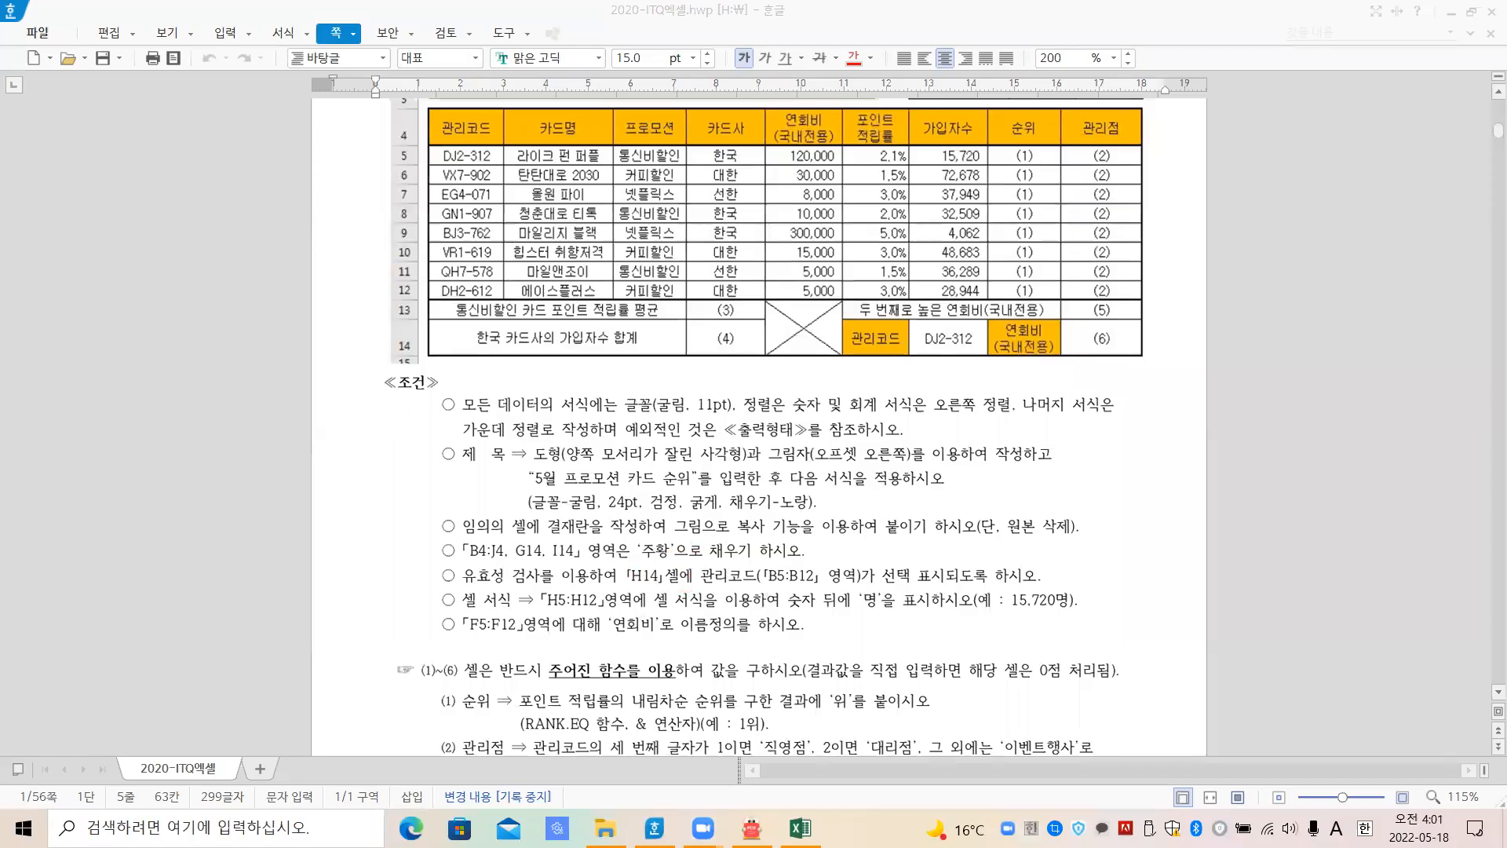
left_click(798, 824)
left_click(741, 544)
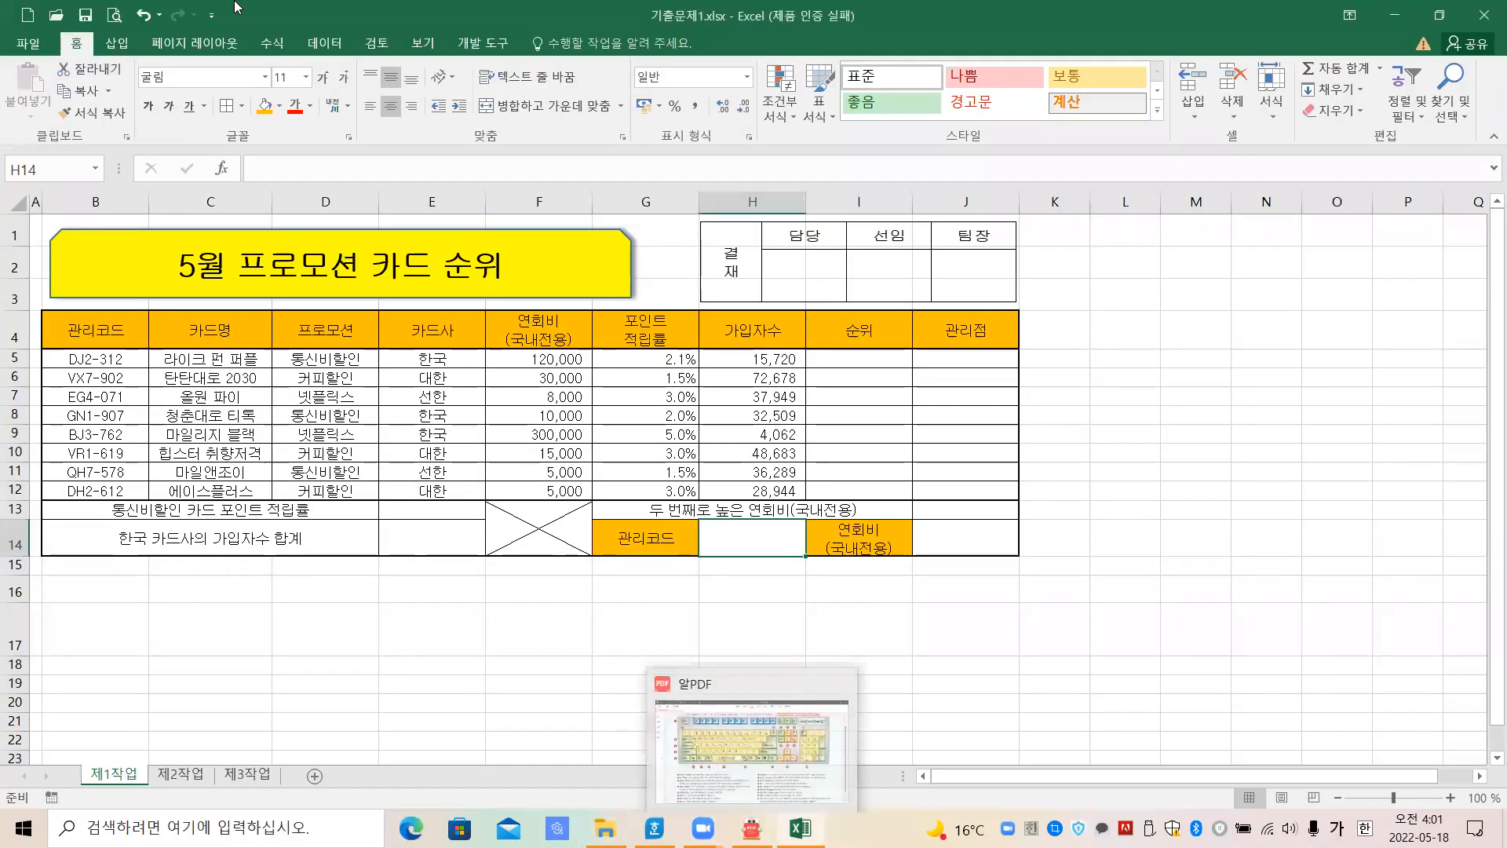
left_click(321, 46)
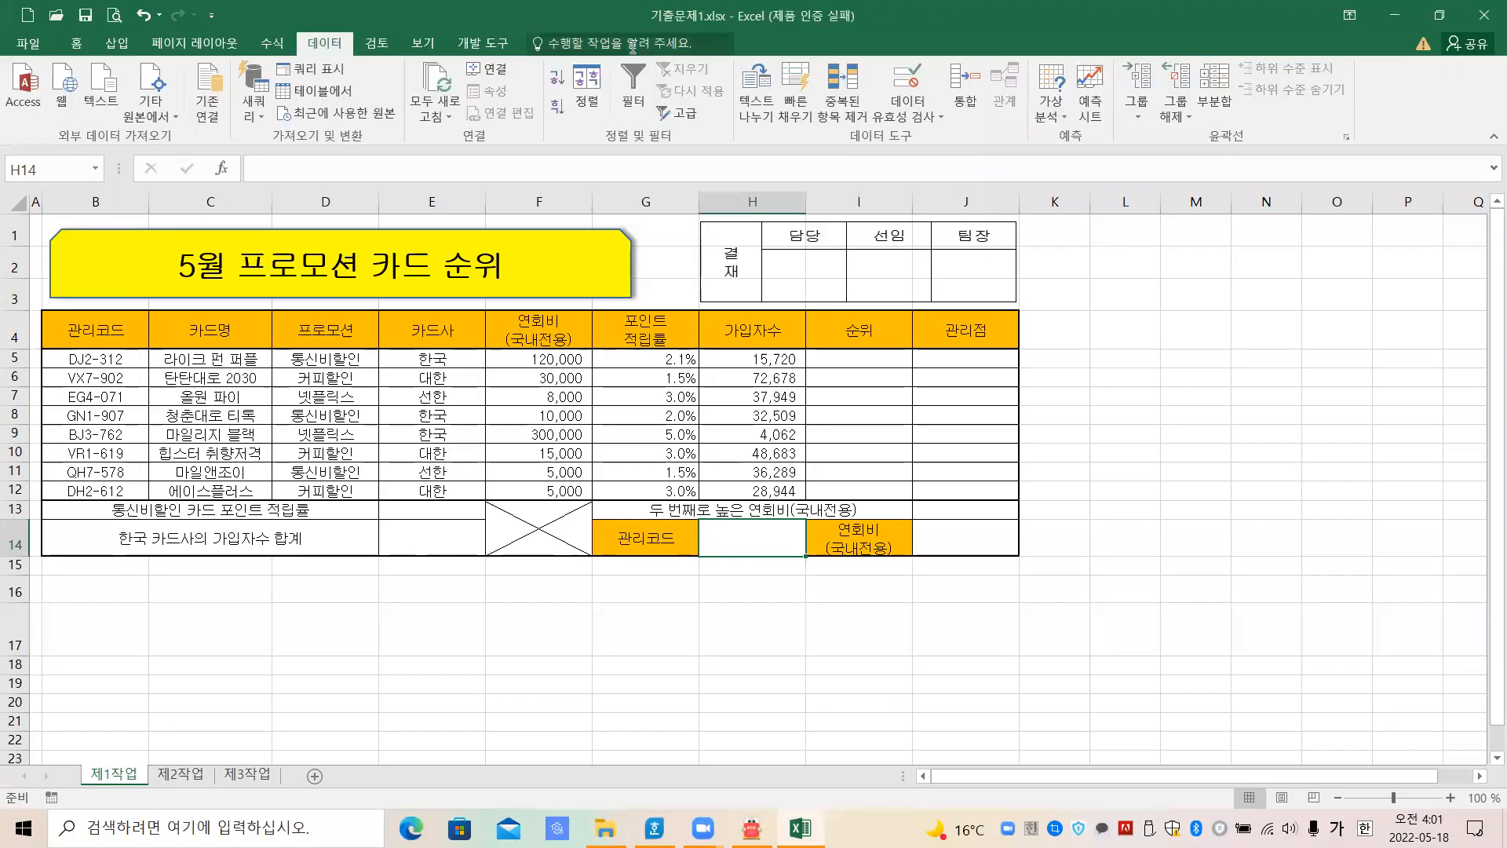
Minimize the 한글 and 알PDF windows to find the shrunken Excel window
key("alt+Tab")
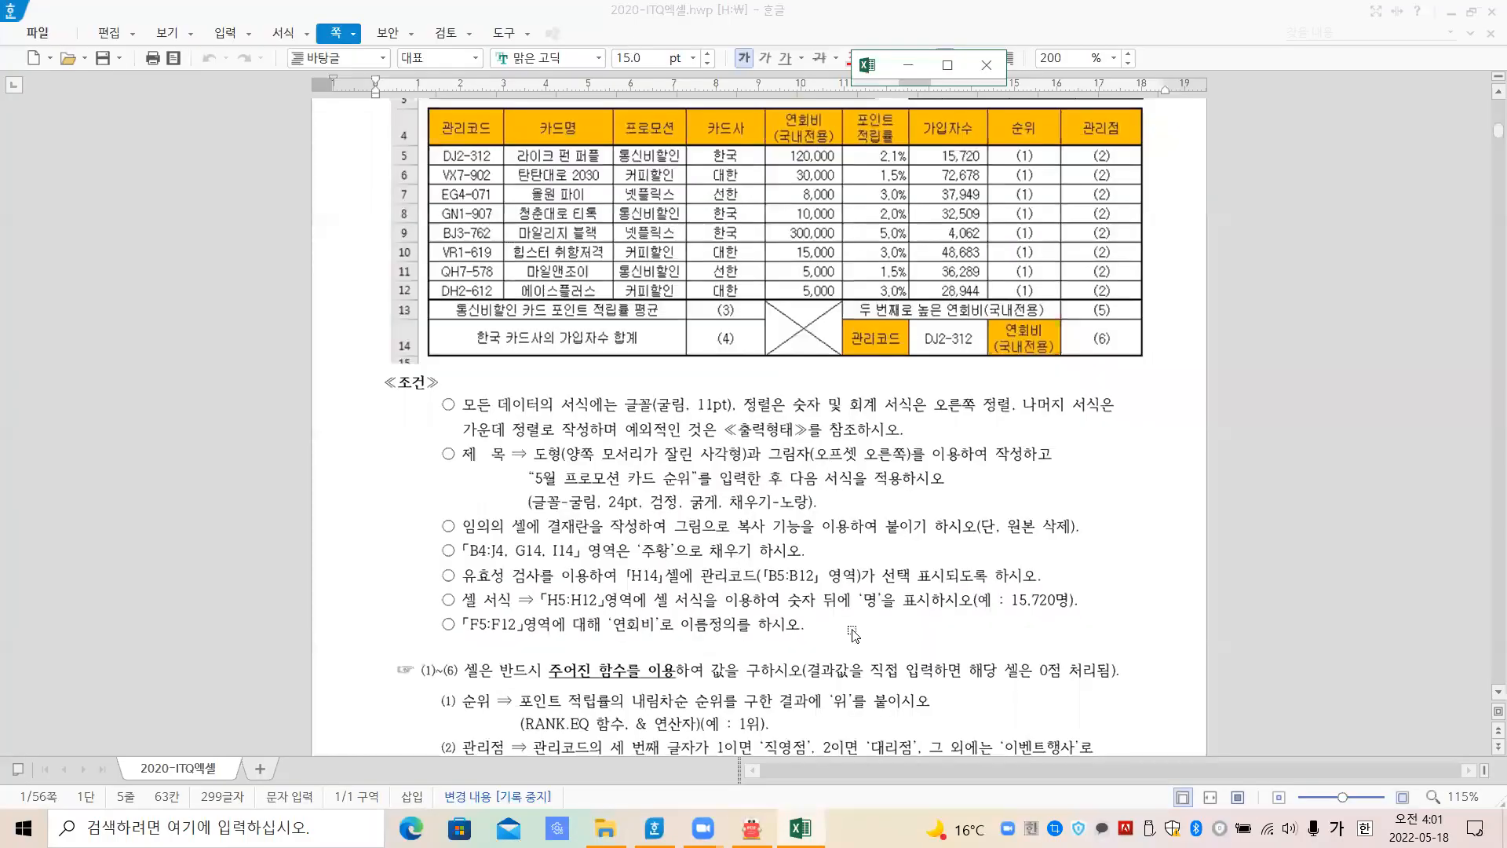
left_click(801, 828)
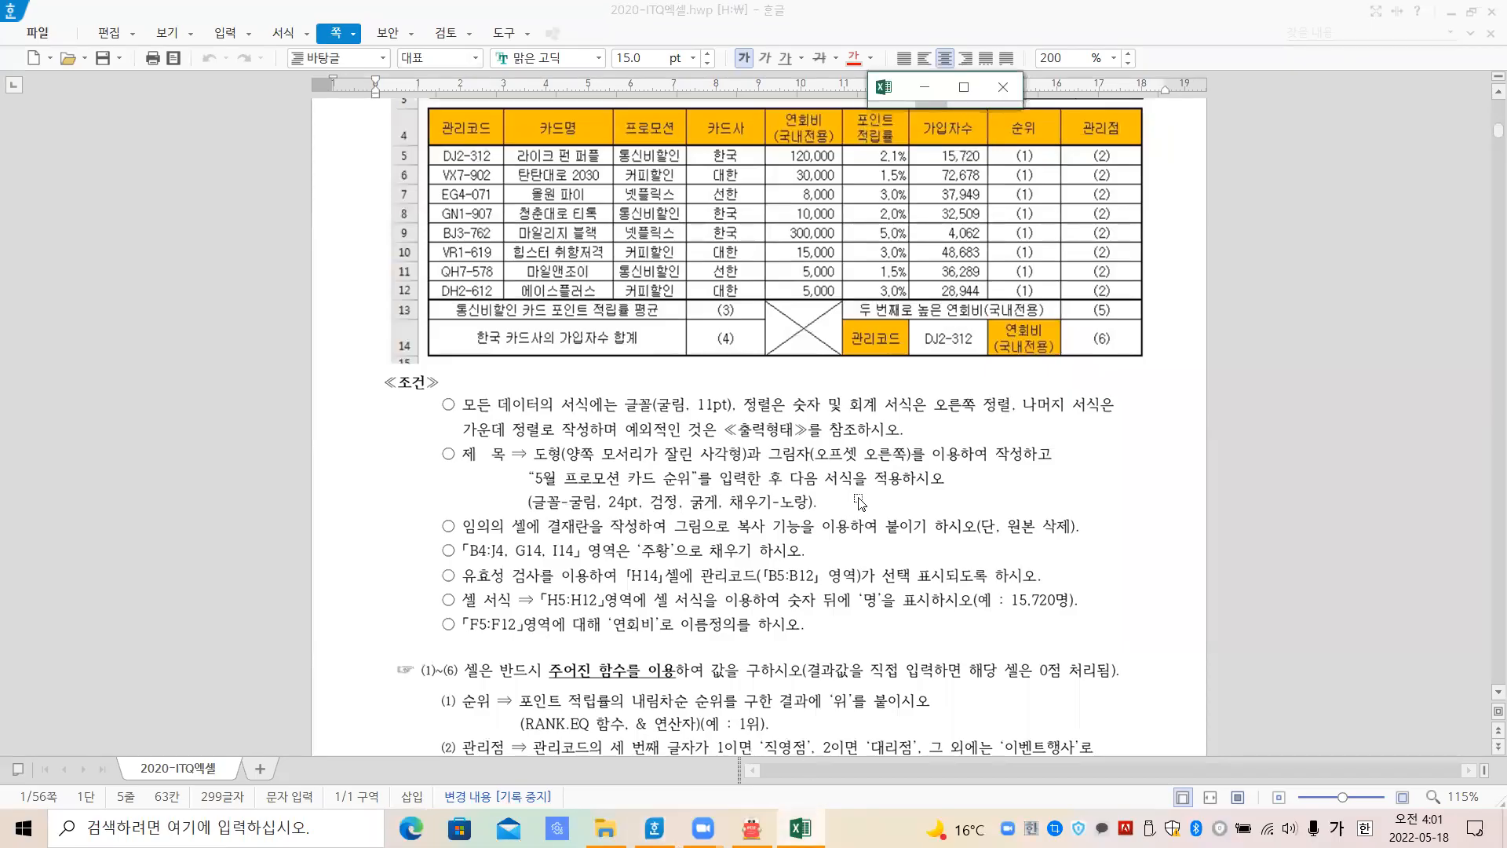
left_click(1052, 200)
left_click(1293, 139)
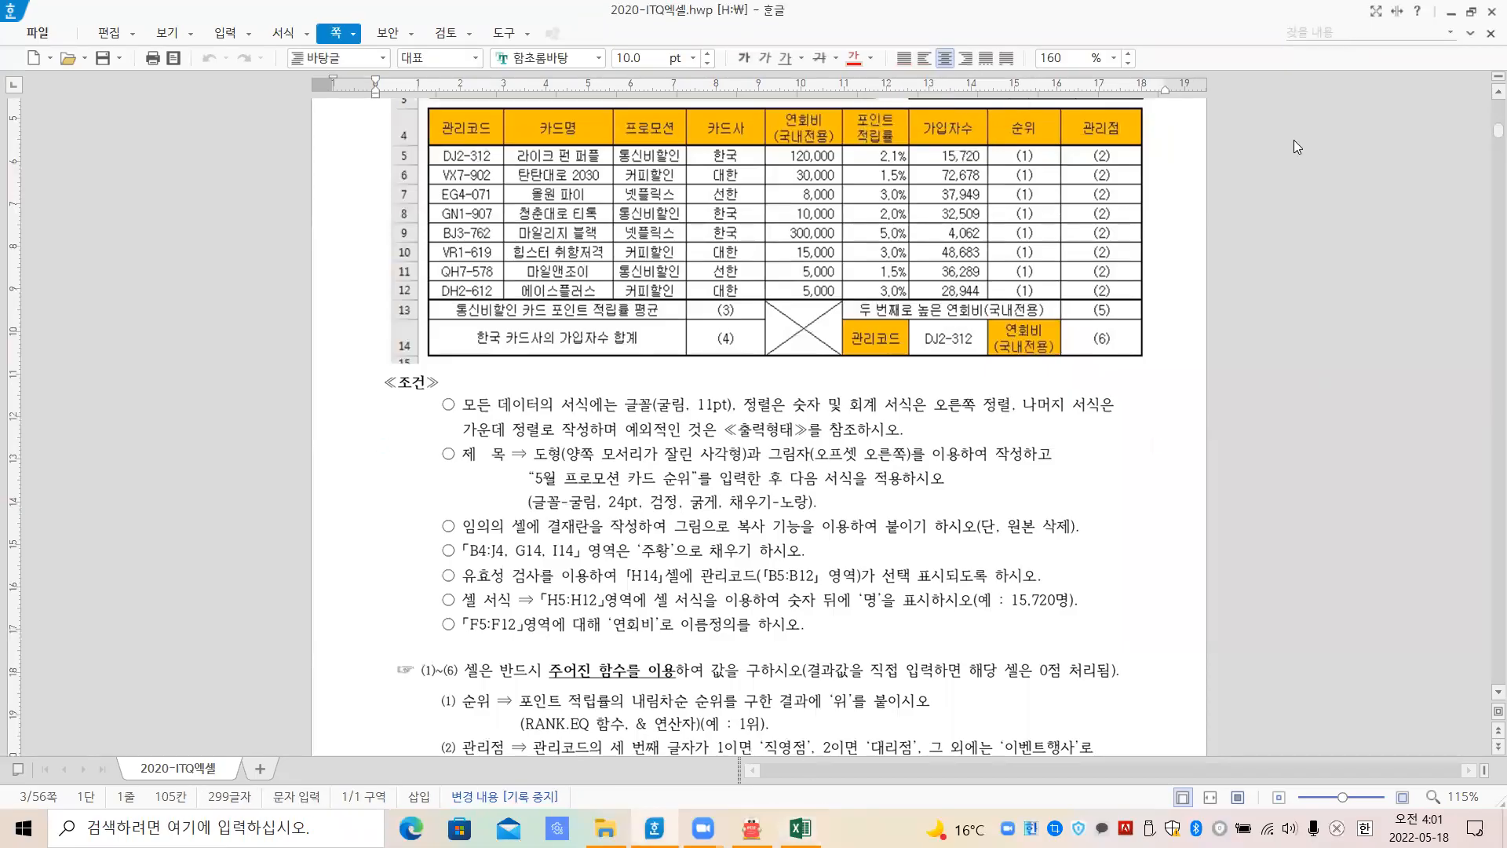
left_click(1451, 13)
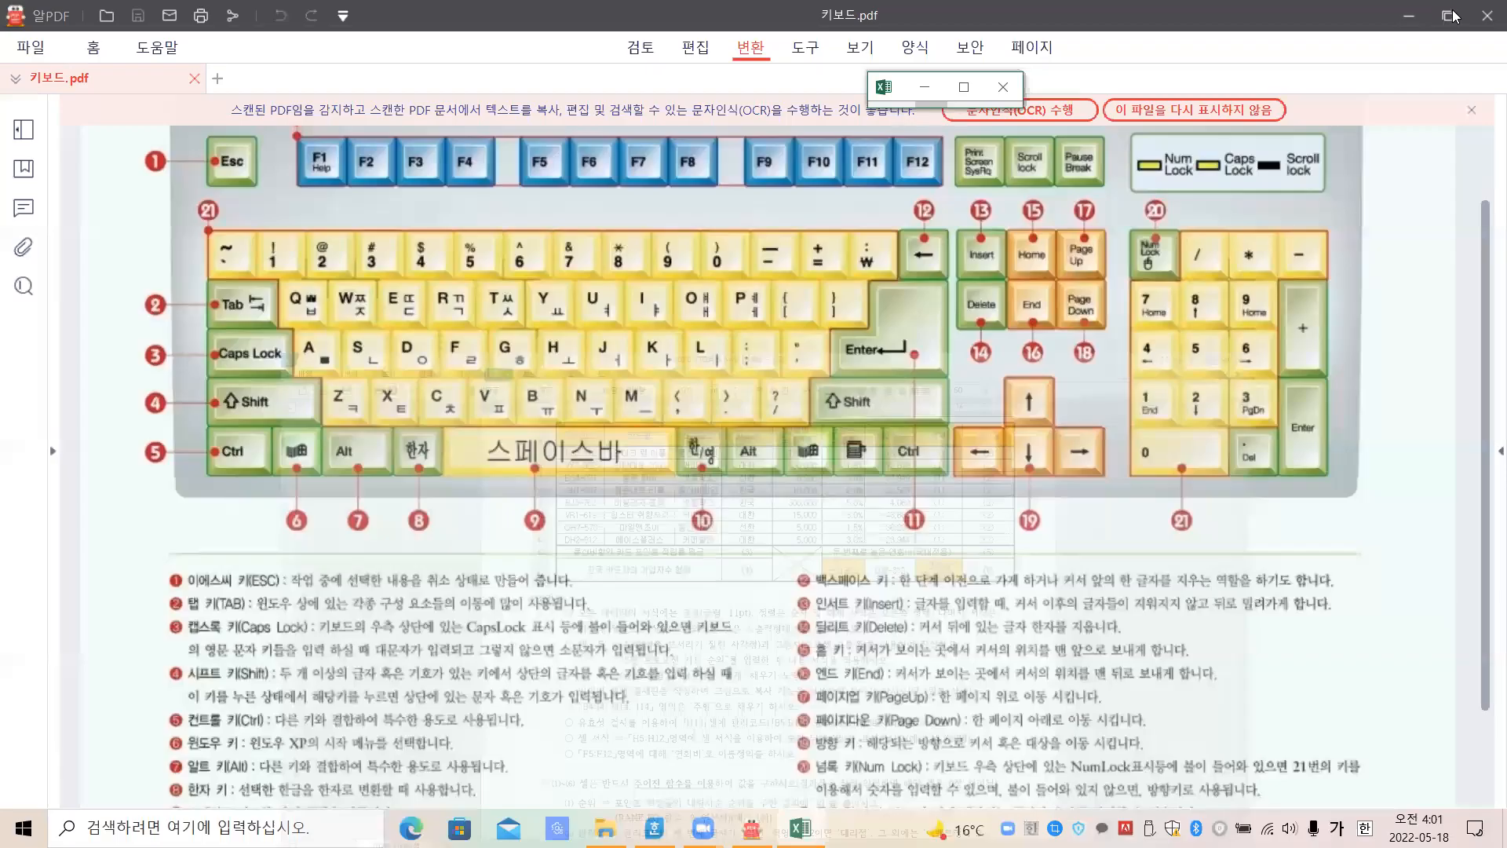
left_click(1410, 16)
left_click(1406, 15)
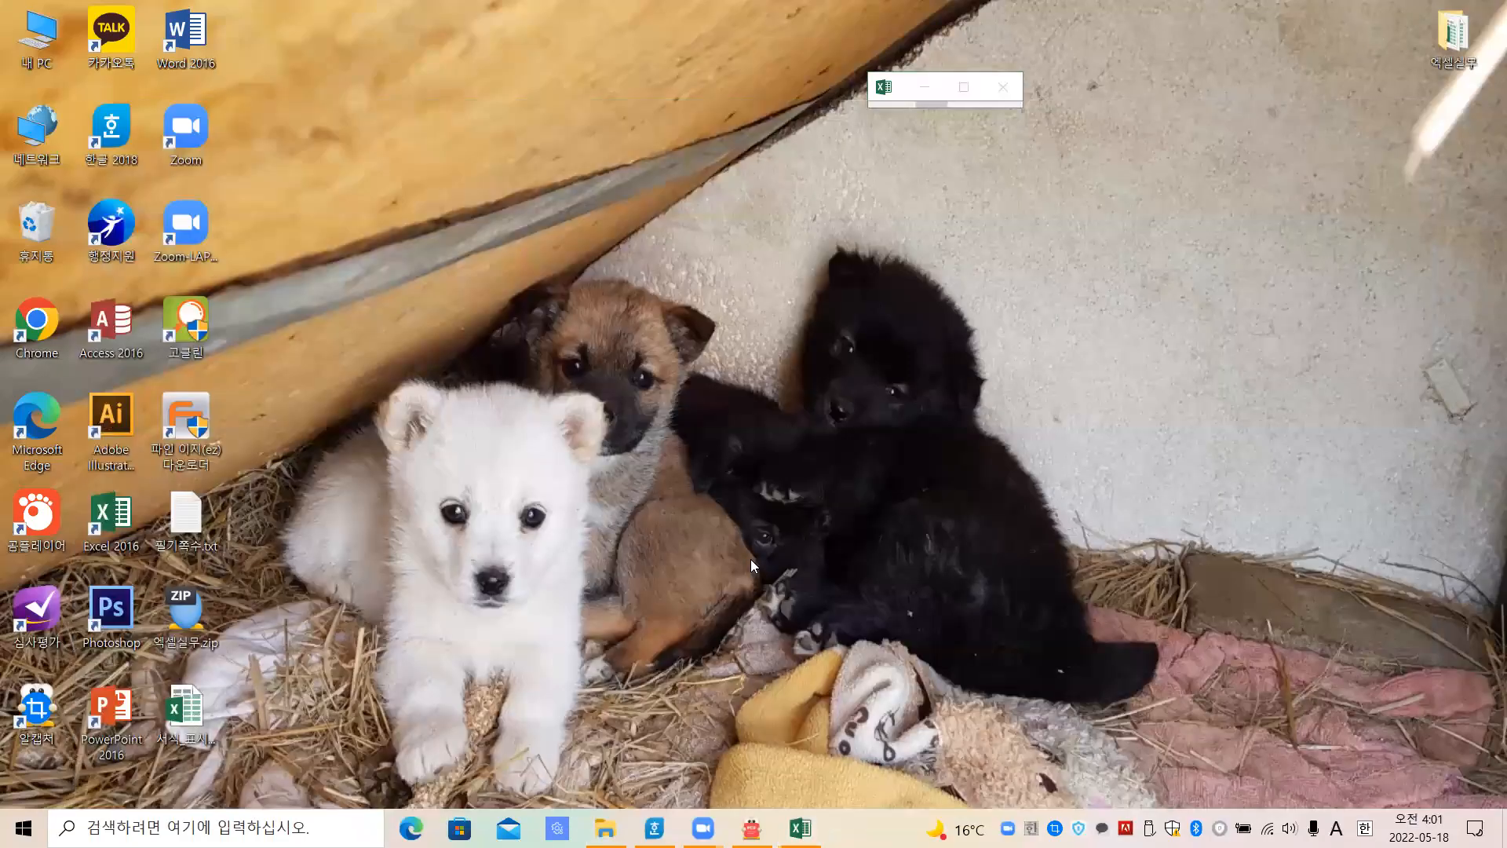
Switch to the shrunken Excel window of 기출문제1.xlsx and maximize it
key("alt+Tab")
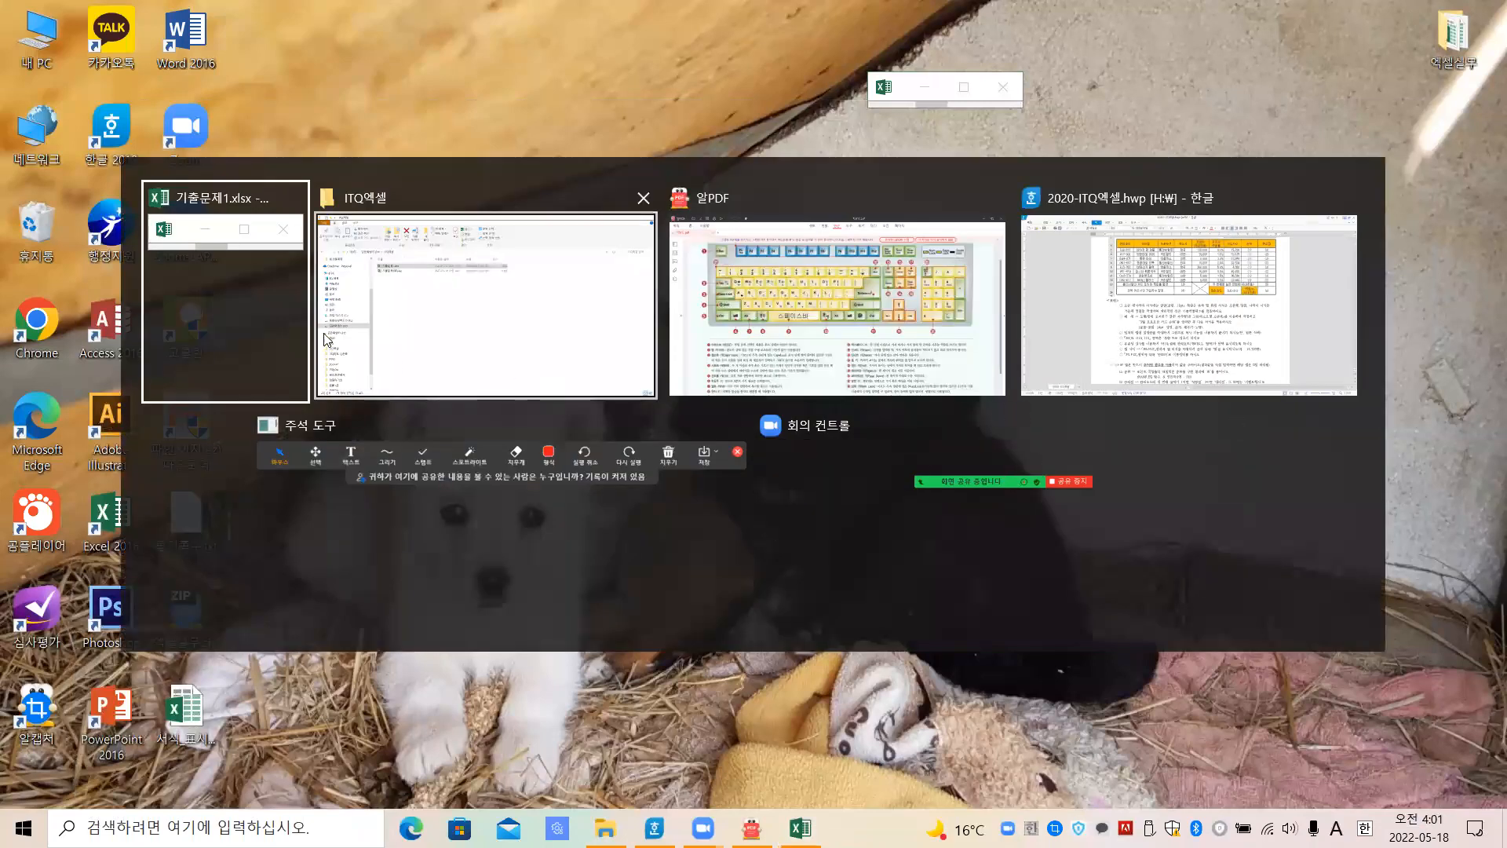
left_click(257, 256)
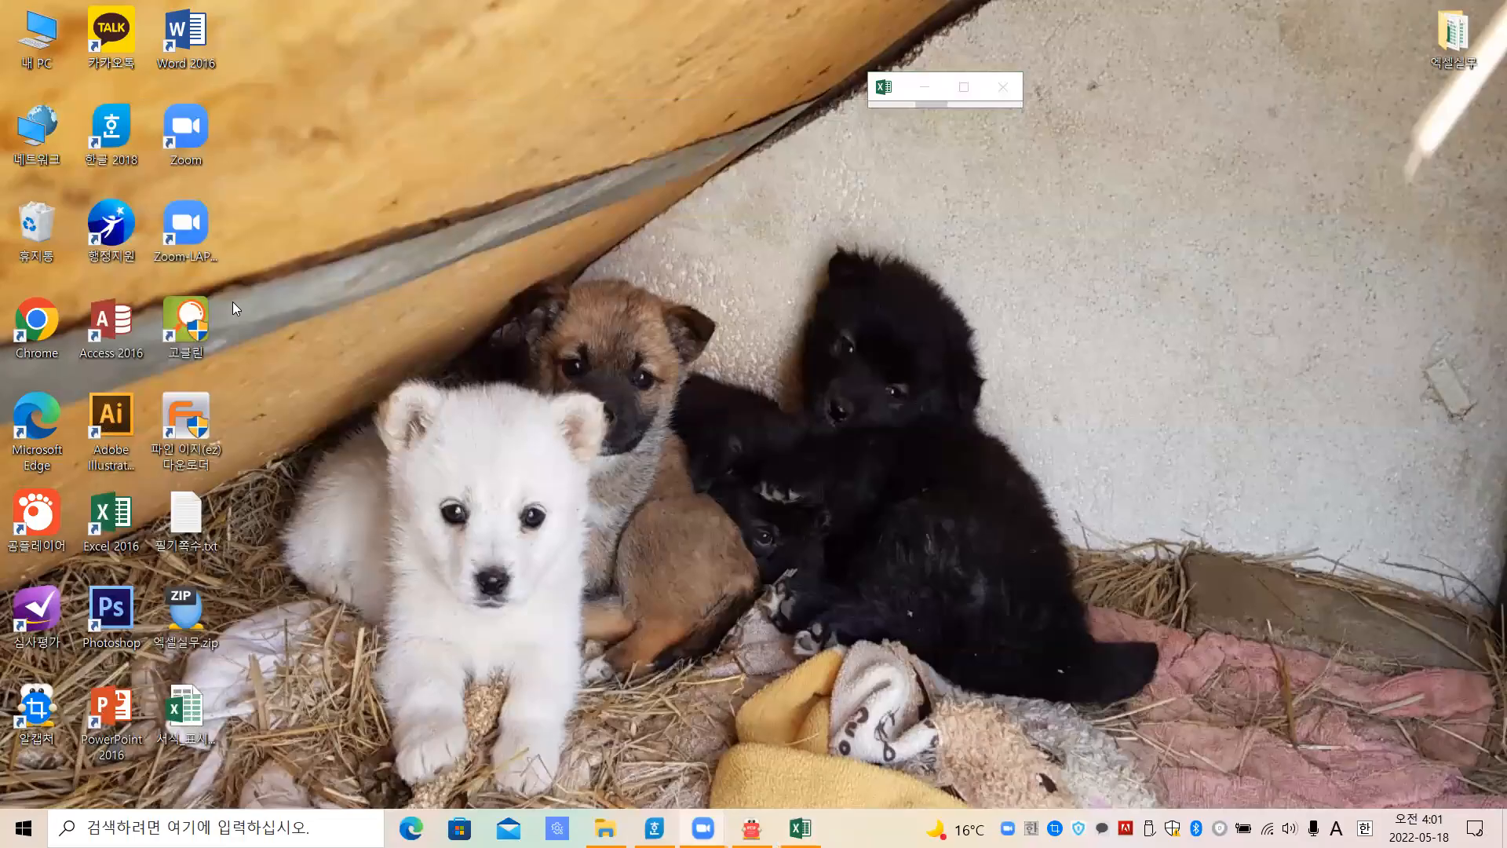
key("alt+Tab")
left_click(750, 303)
key("alt+Tab")
key("Tab")
key("Tab")
key("Tab")
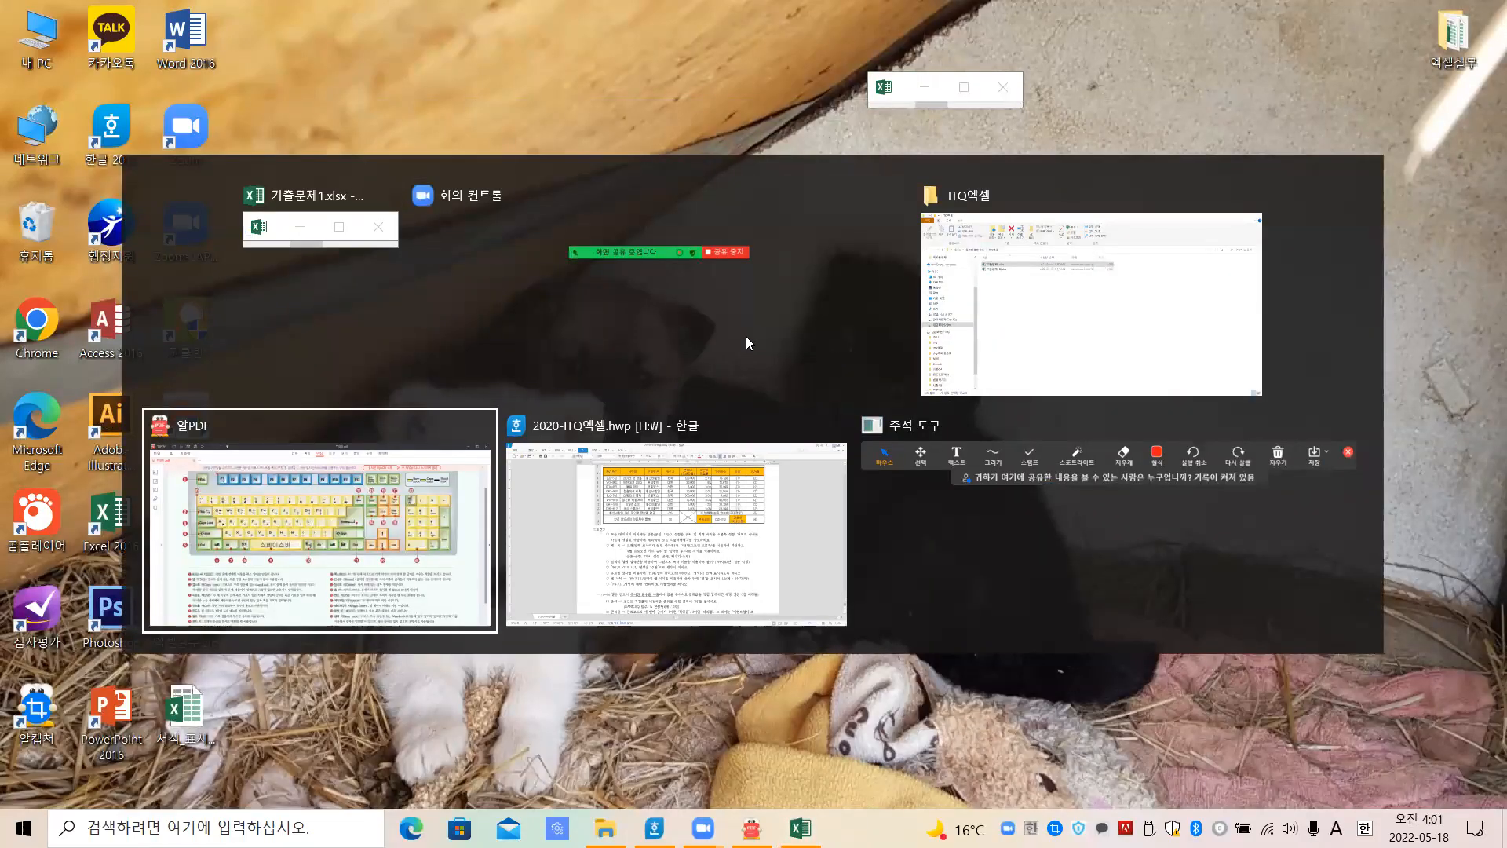
left_click(300, 238)
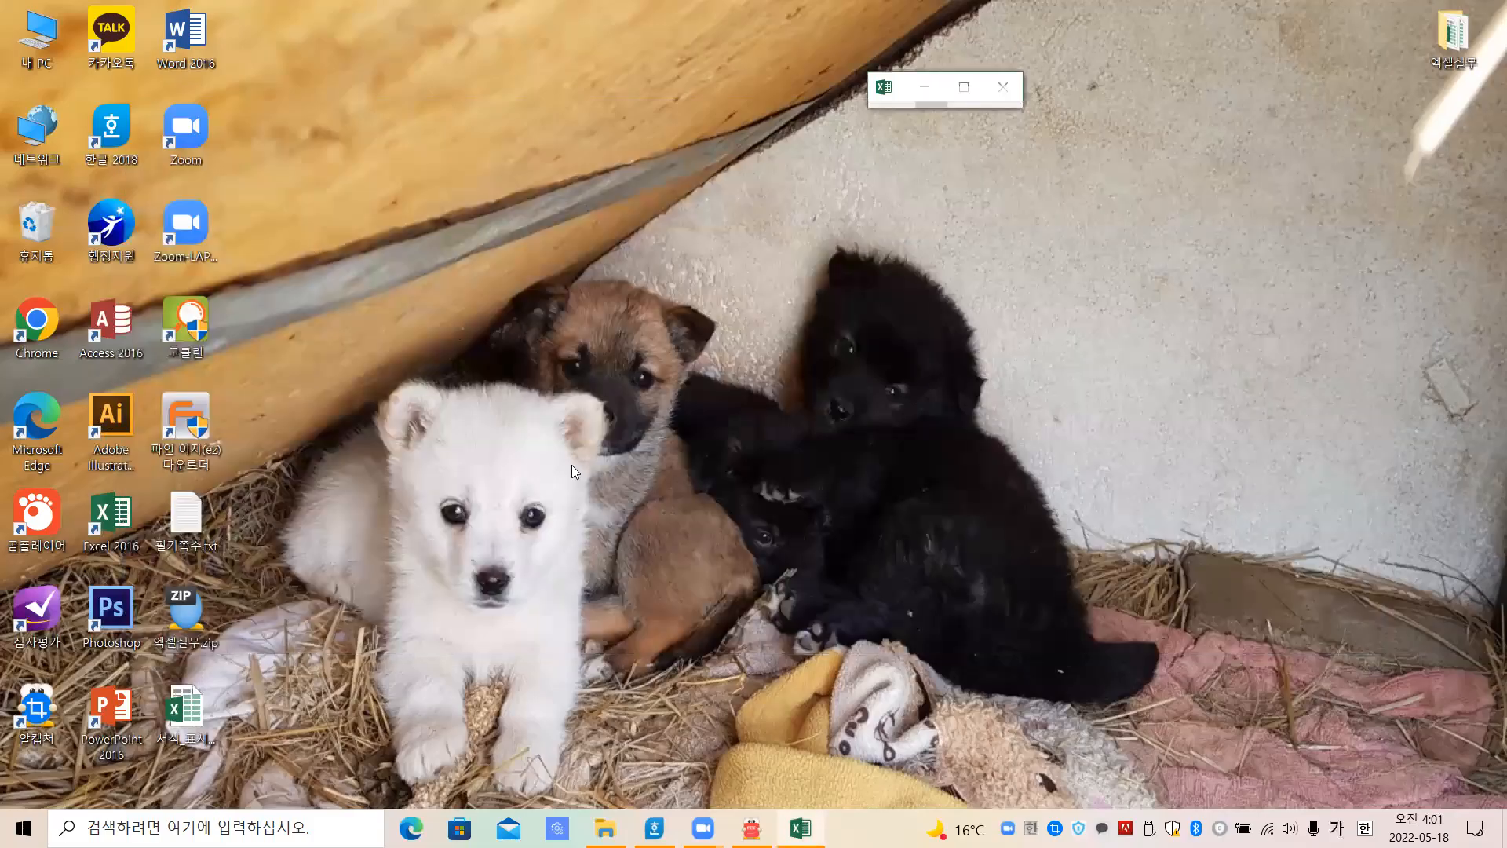
left_click(804, 820)
left_click(964, 87)
left_click(1054, 453)
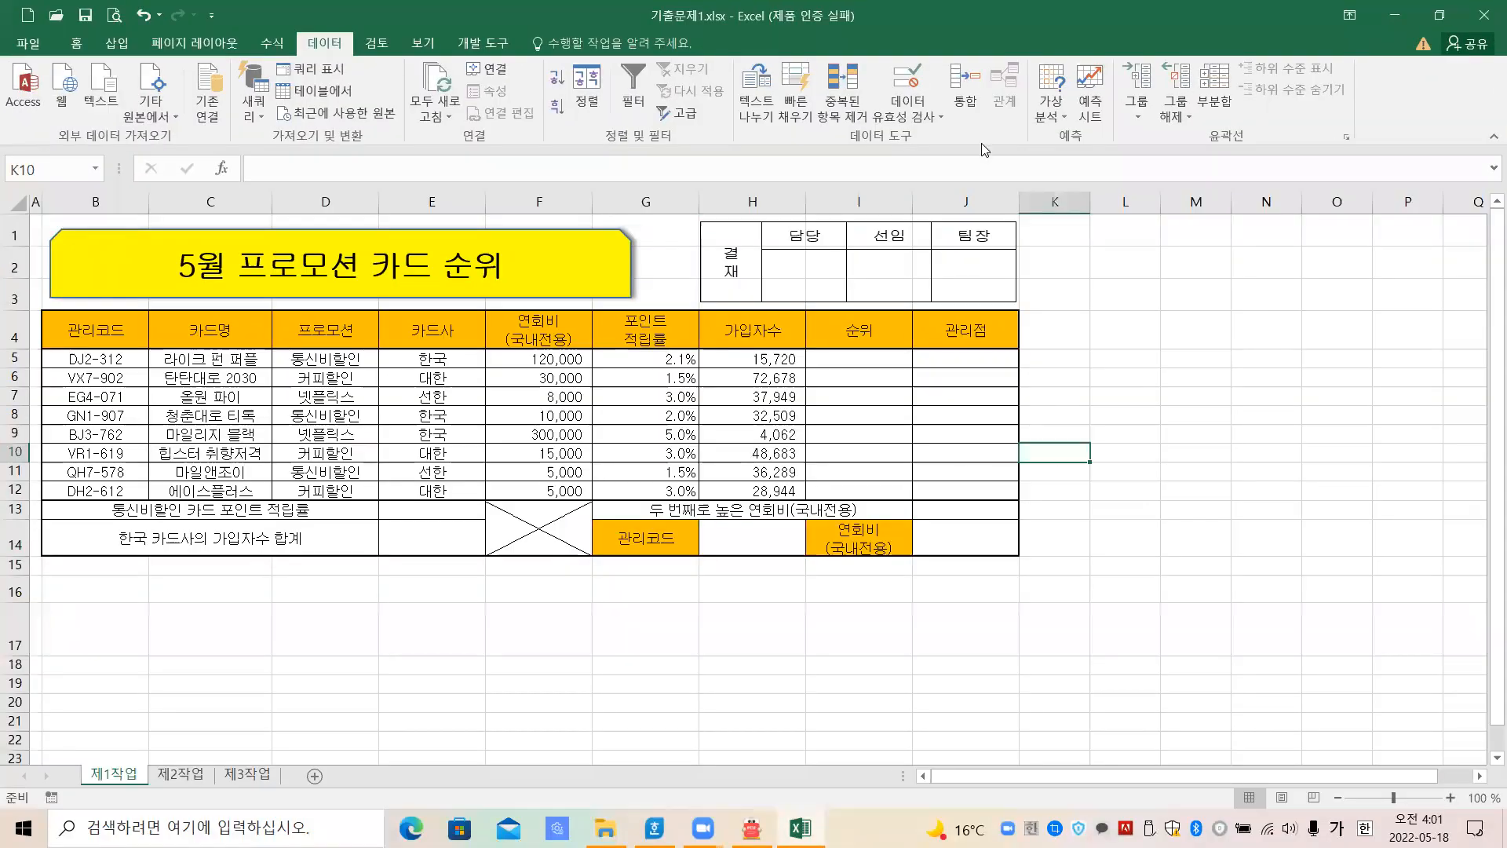
left_click(860, 632)
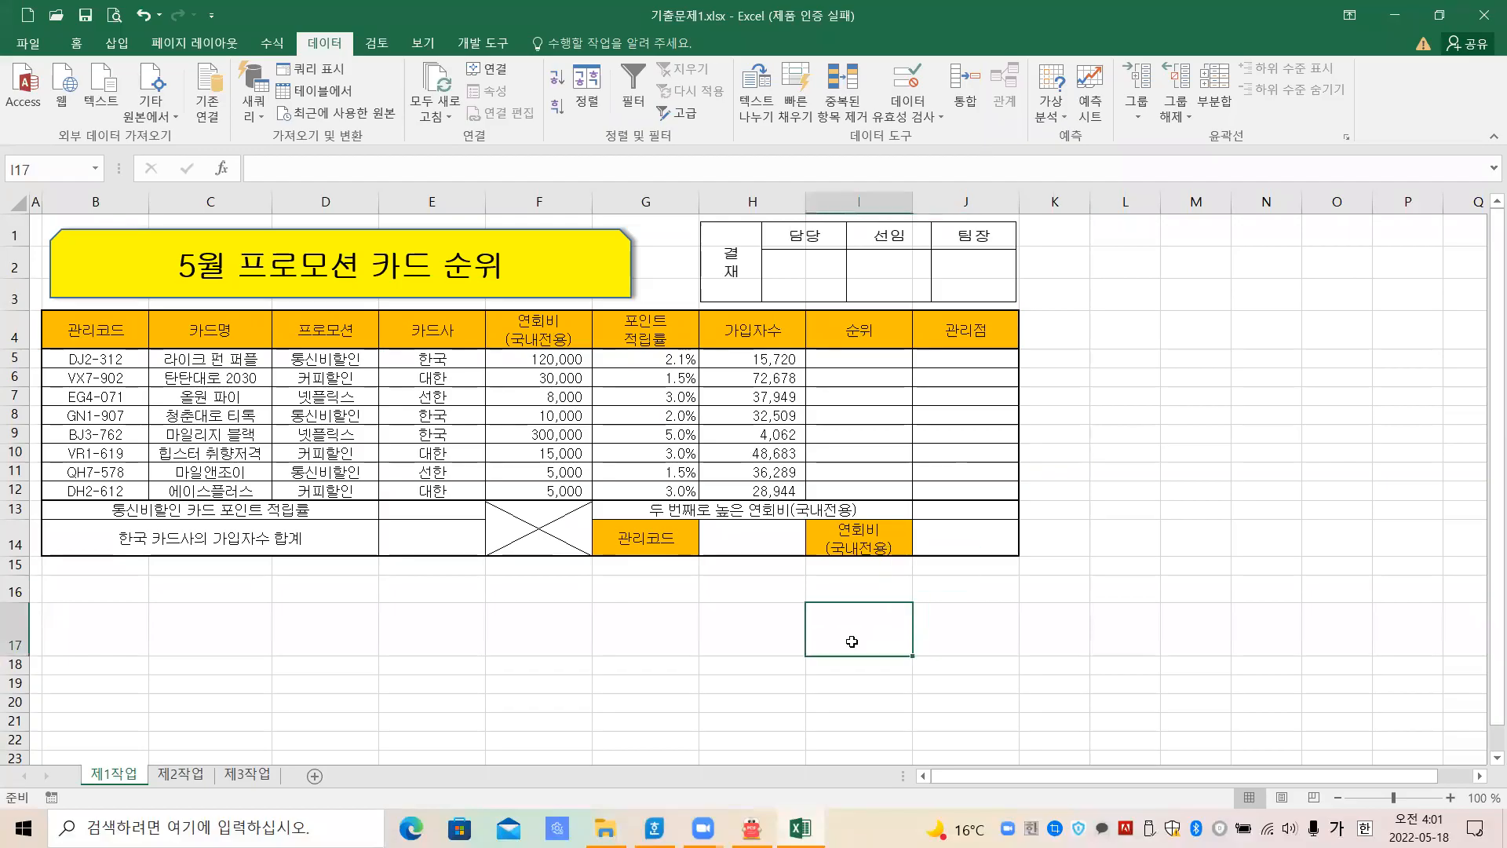
Start data validation for cell H14 and set the allowed type (제한 대상) to 목록
left_click(747, 536)
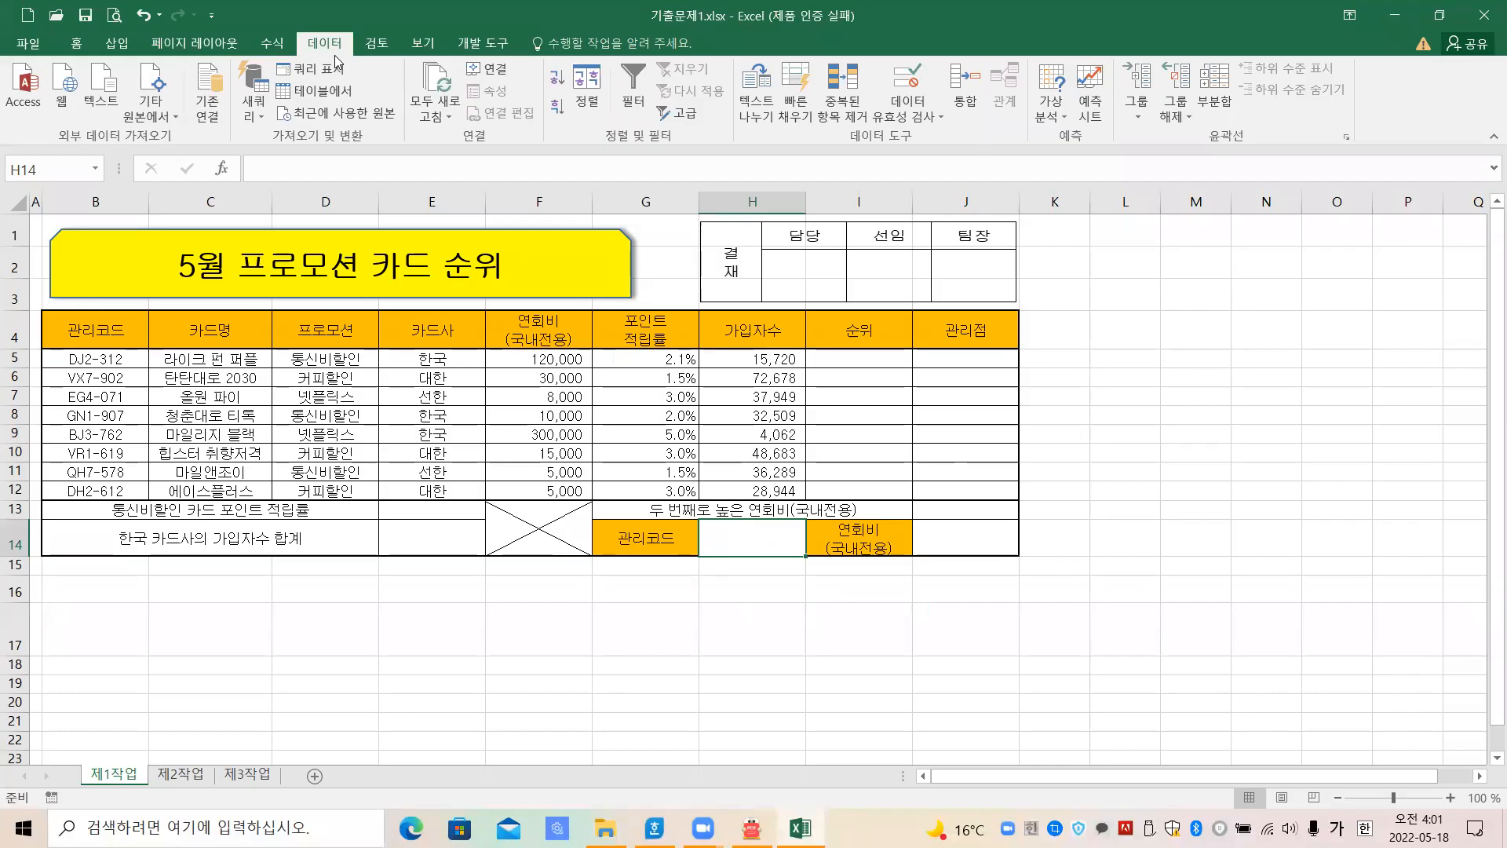
left_click(877, 81)
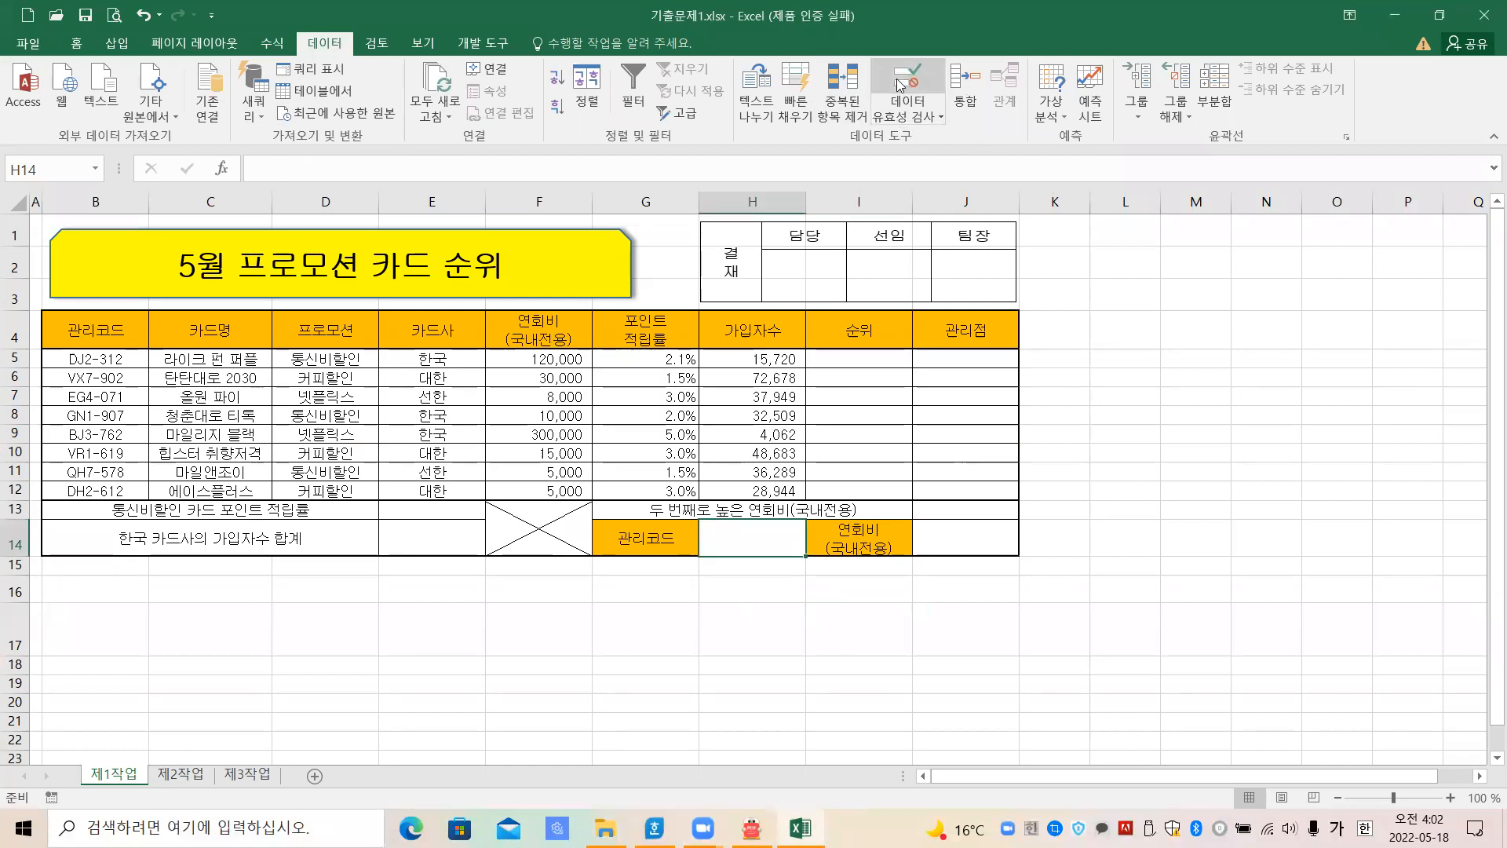
left_click(900, 84)
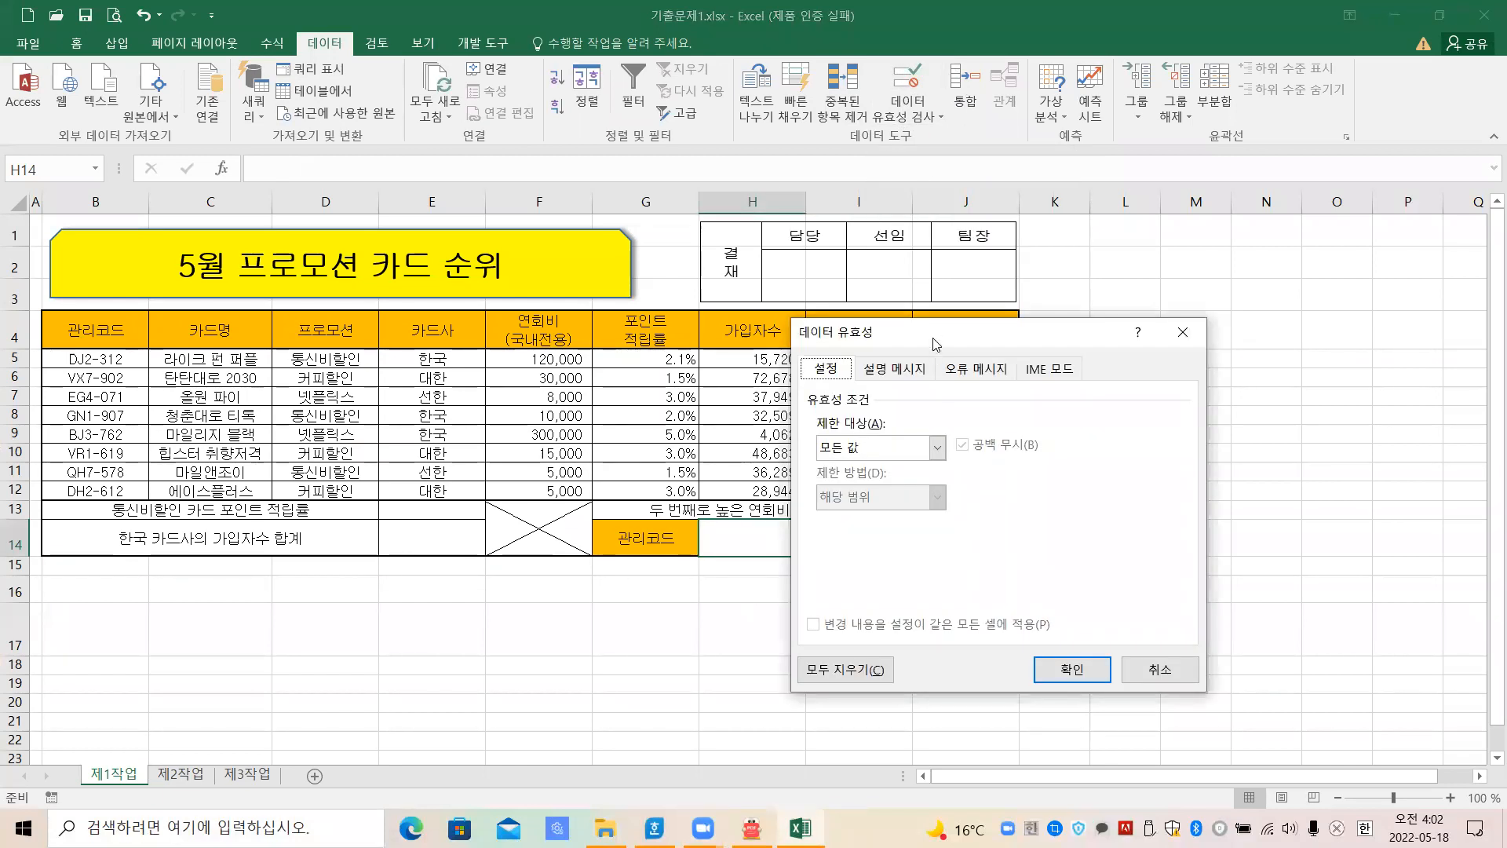
left_click_drag(923, 326, 898, 289)
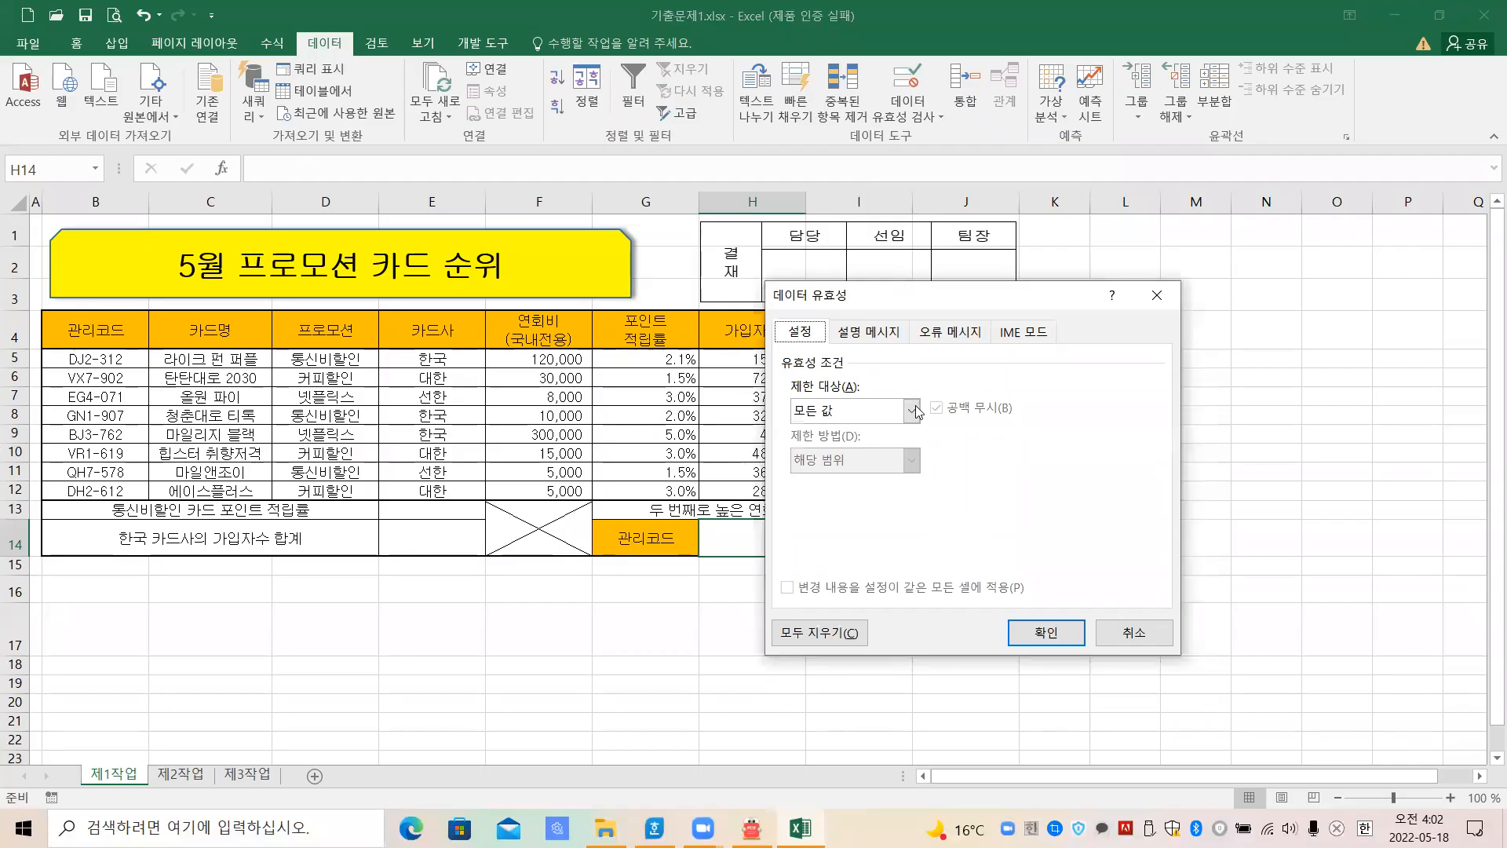
left_click(863, 416)
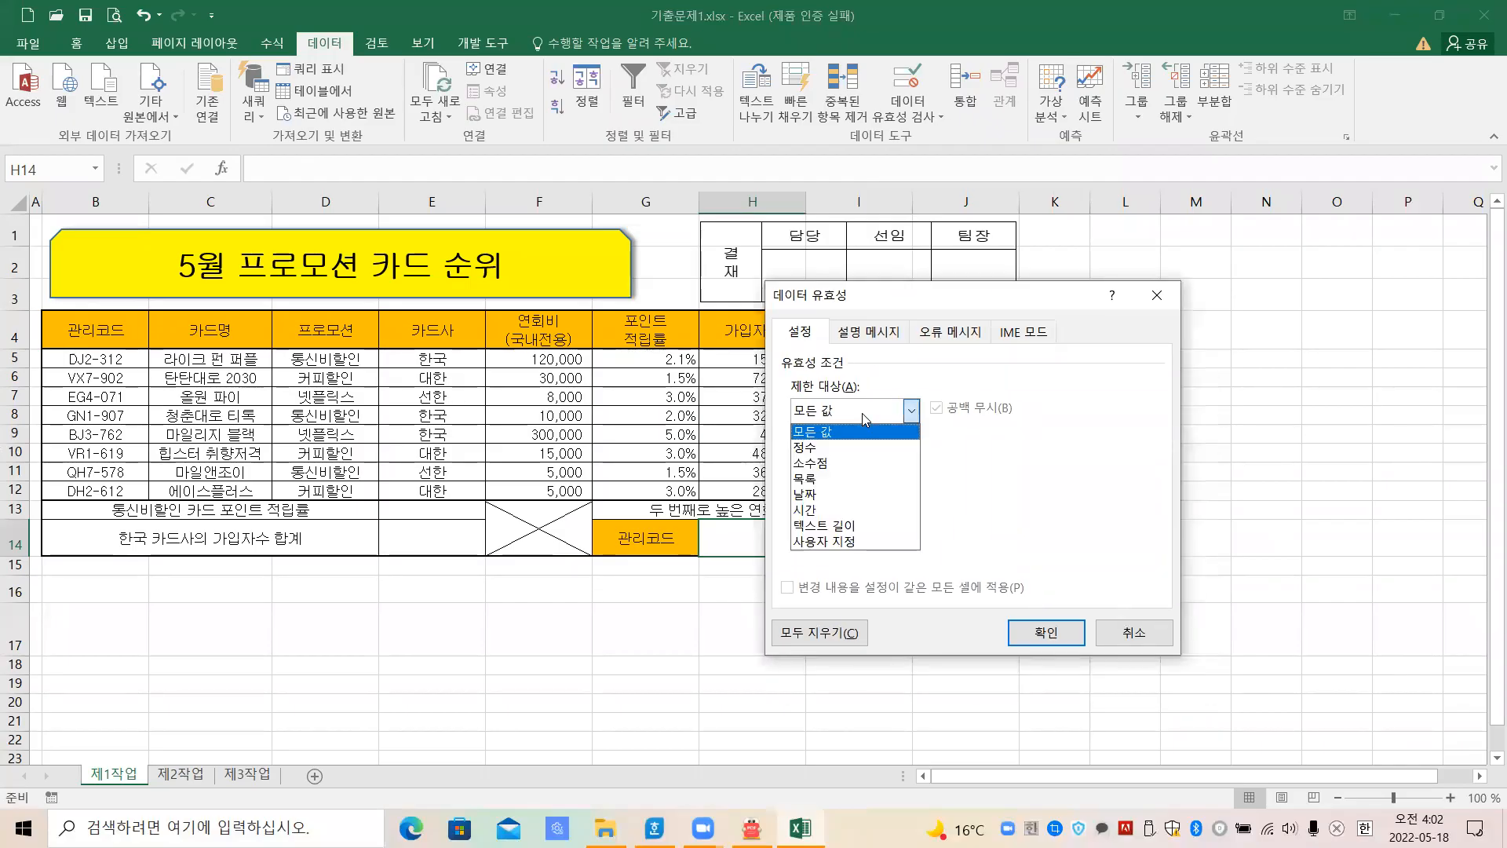
left_click(812, 486)
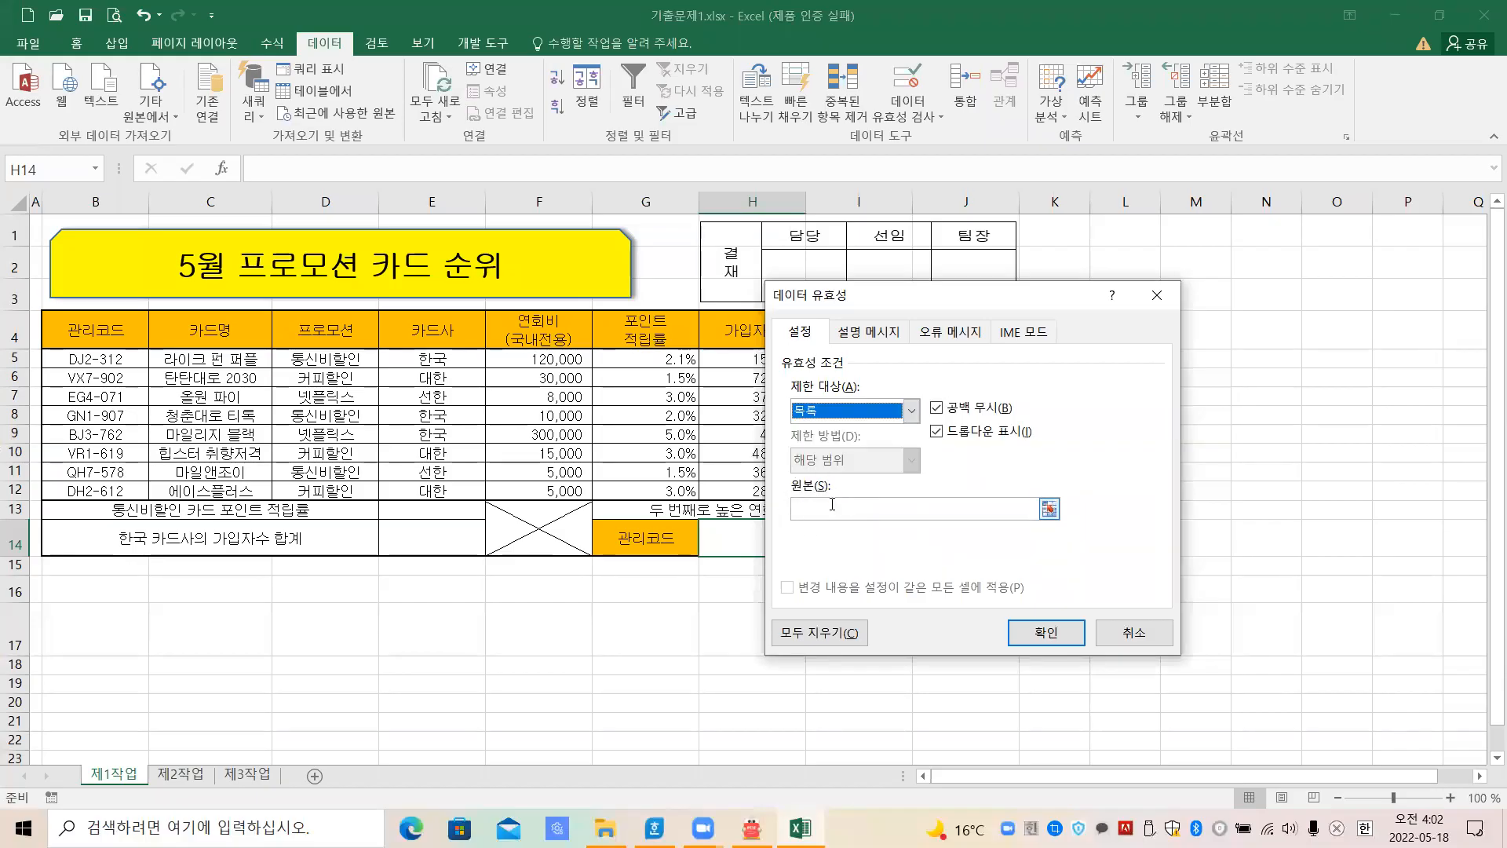
Check the source range in the 한글 document, apply =$B$5:$B$12 as the validation source, and choose DJ2-312 in H14
left_click(832, 507)
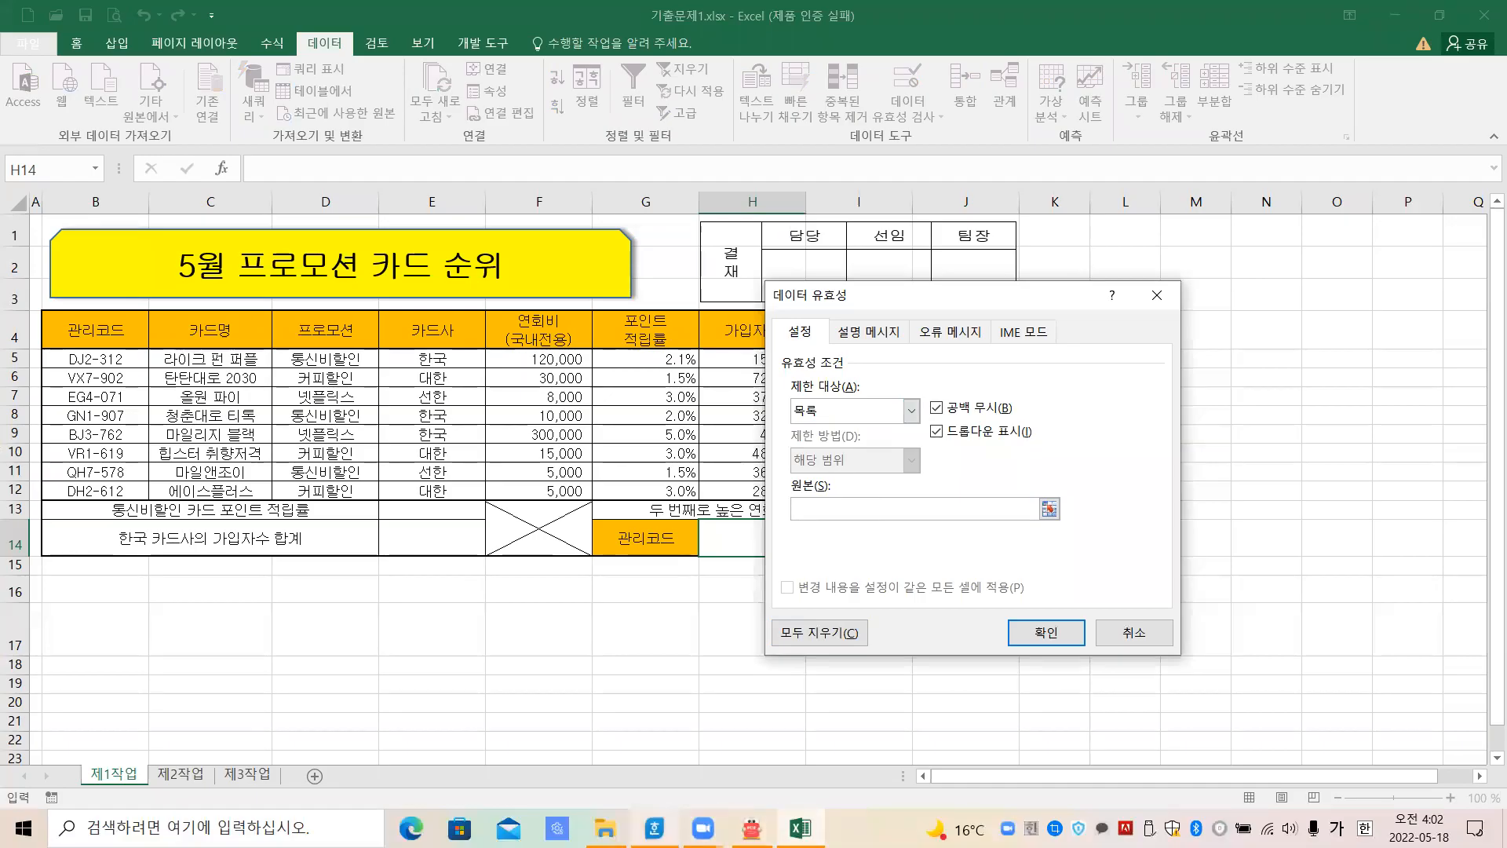
left_click(654, 827)
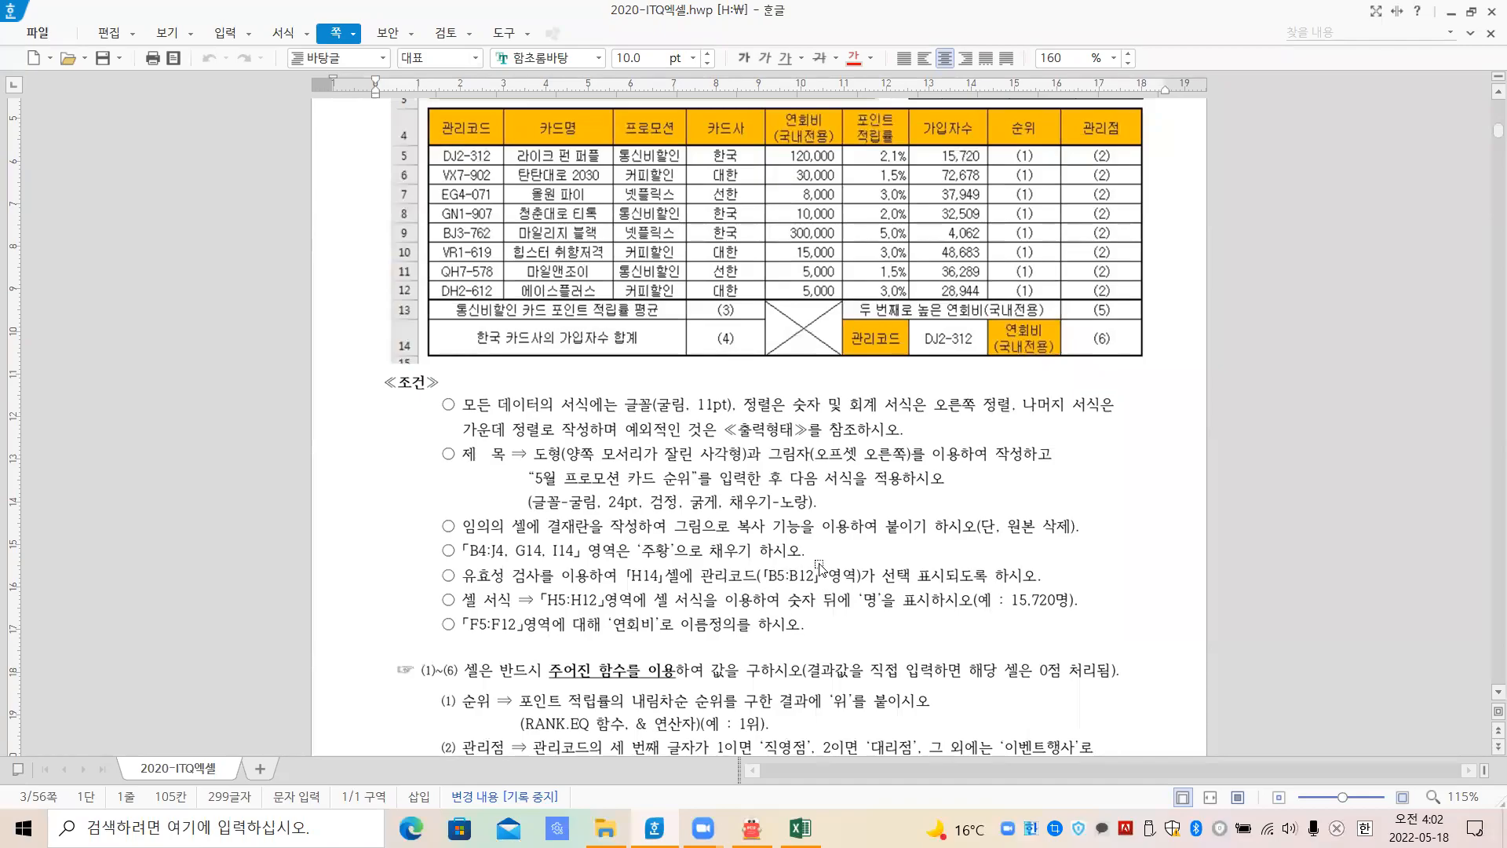
left_click(800, 827)
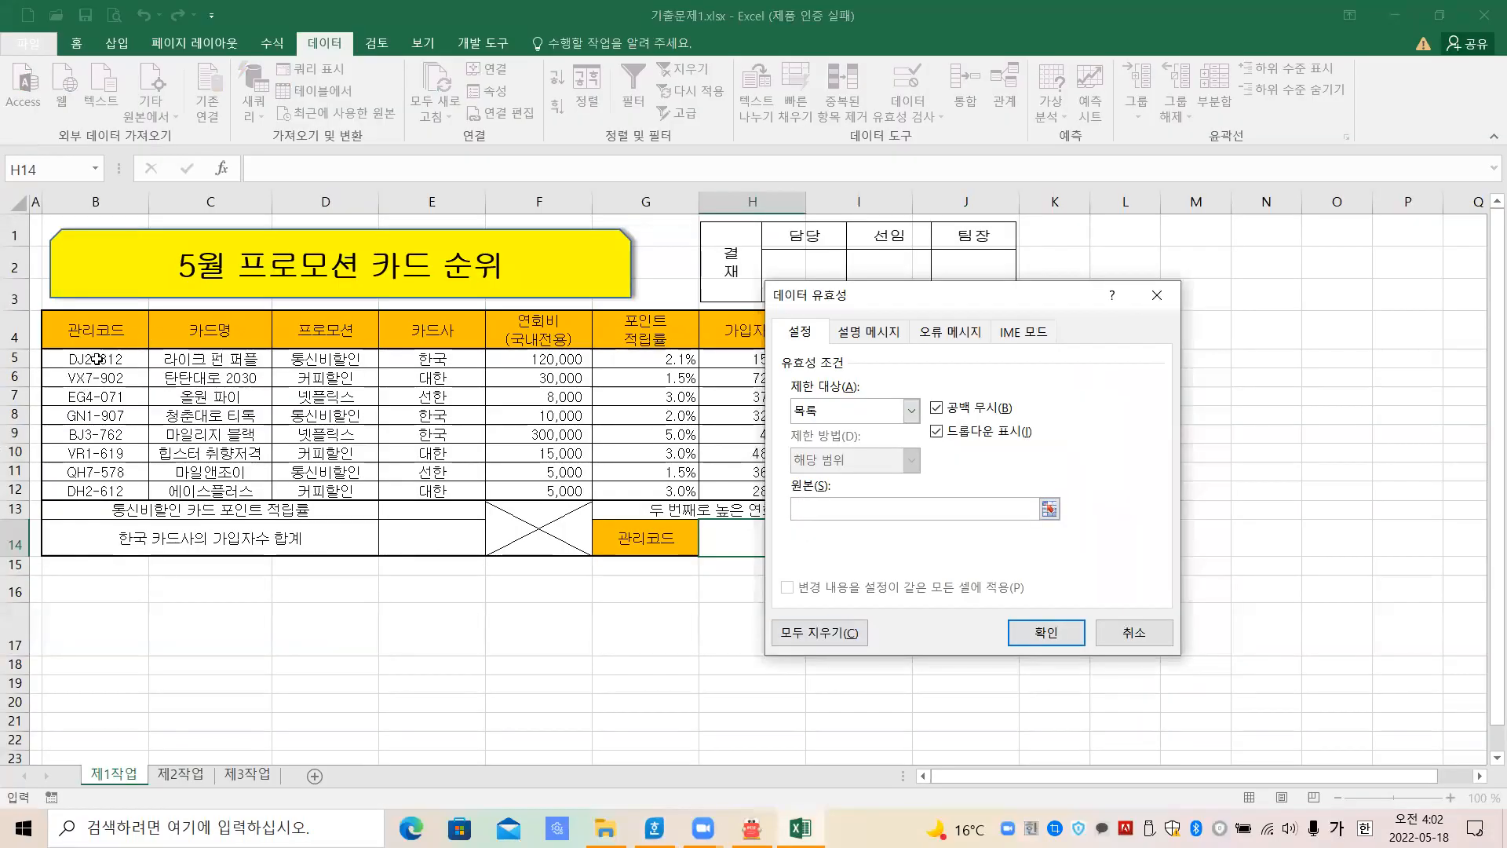
left_click_drag(98, 358, 92, 490)
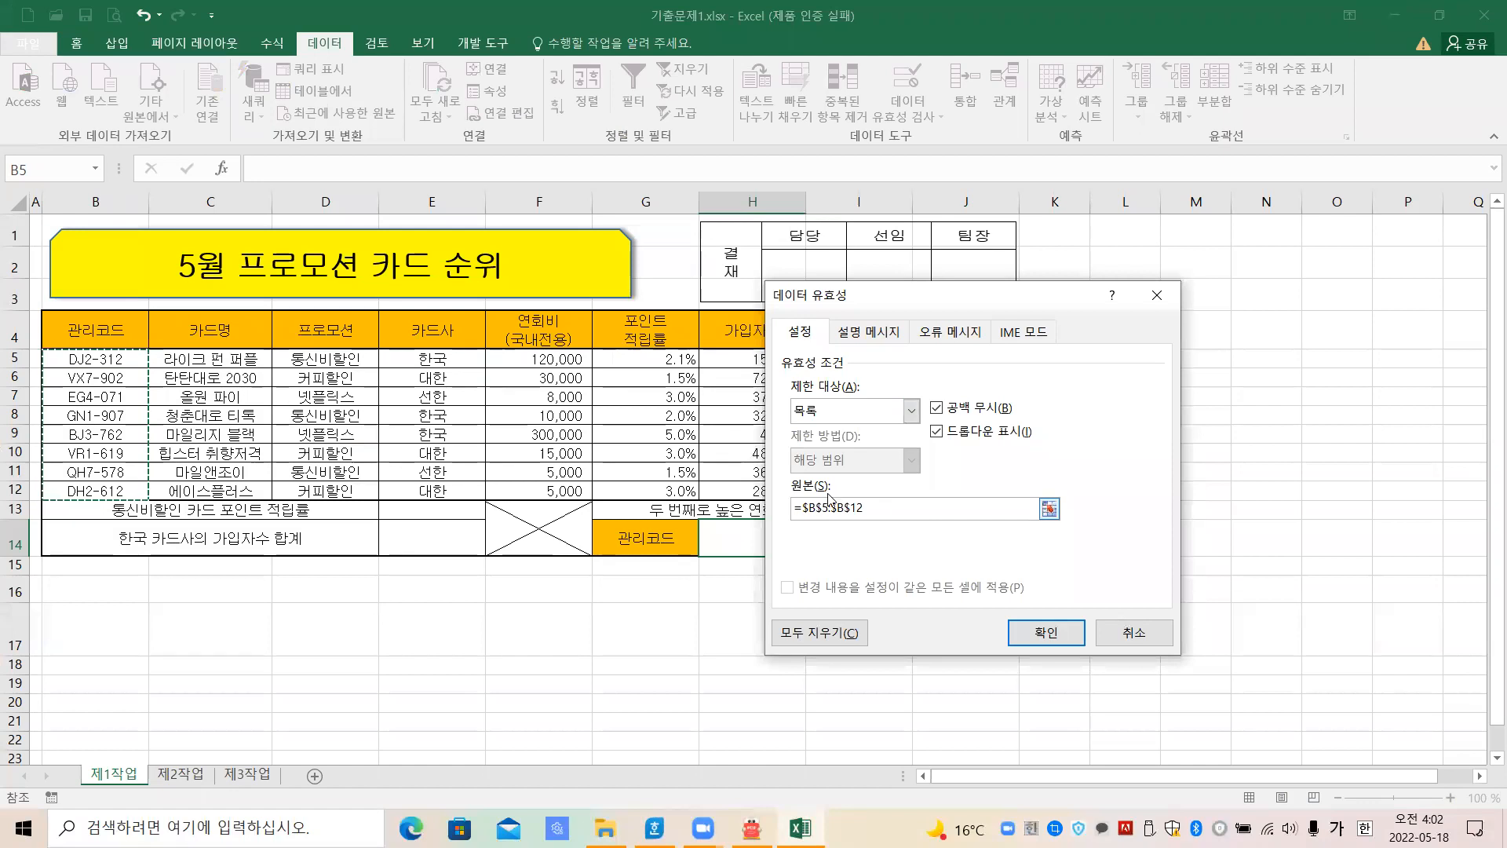
left_click(1052, 634)
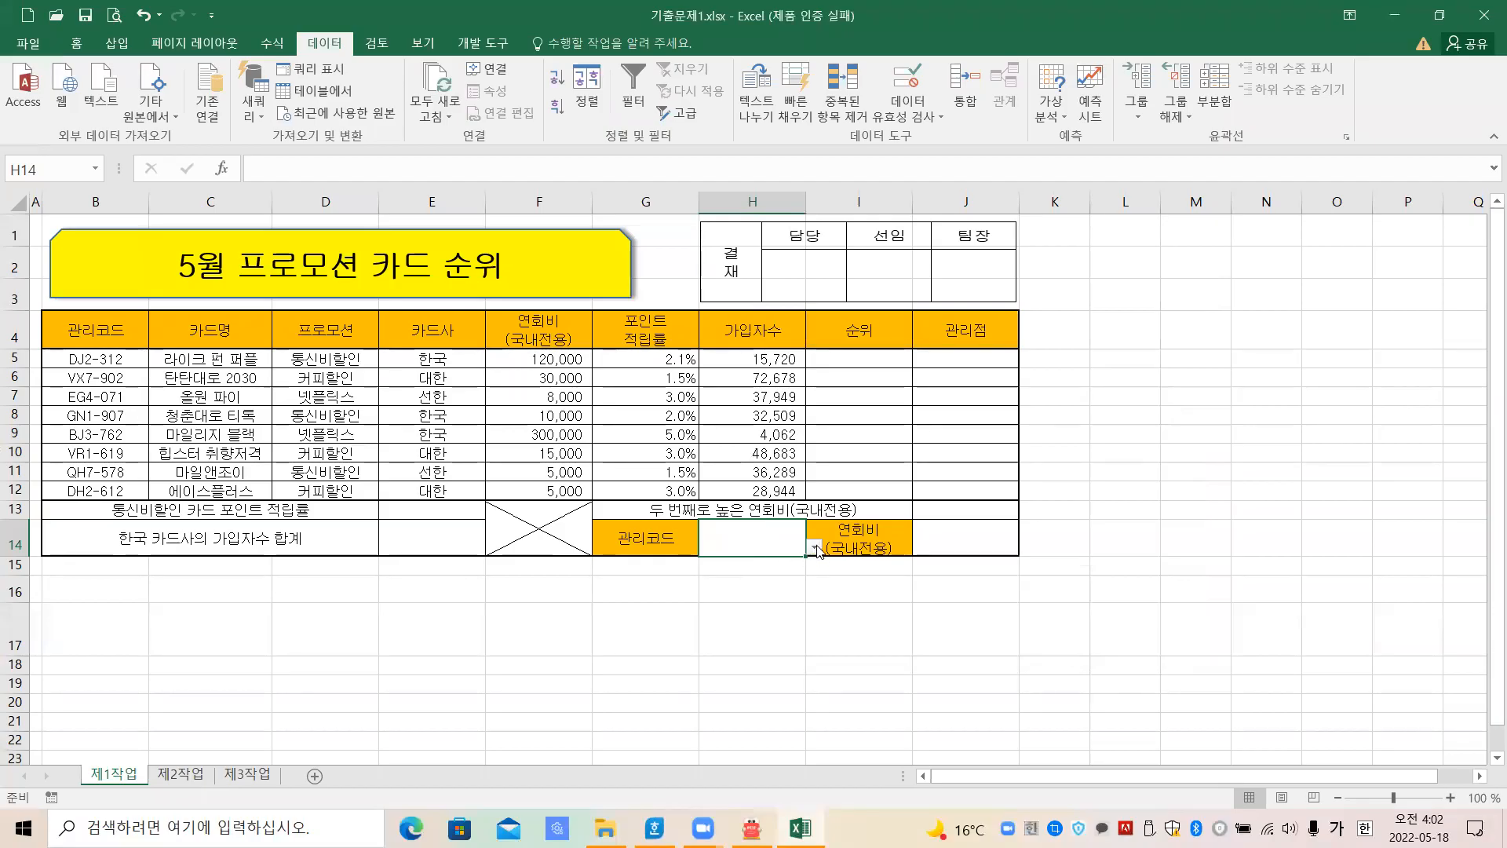
left_click(816, 549)
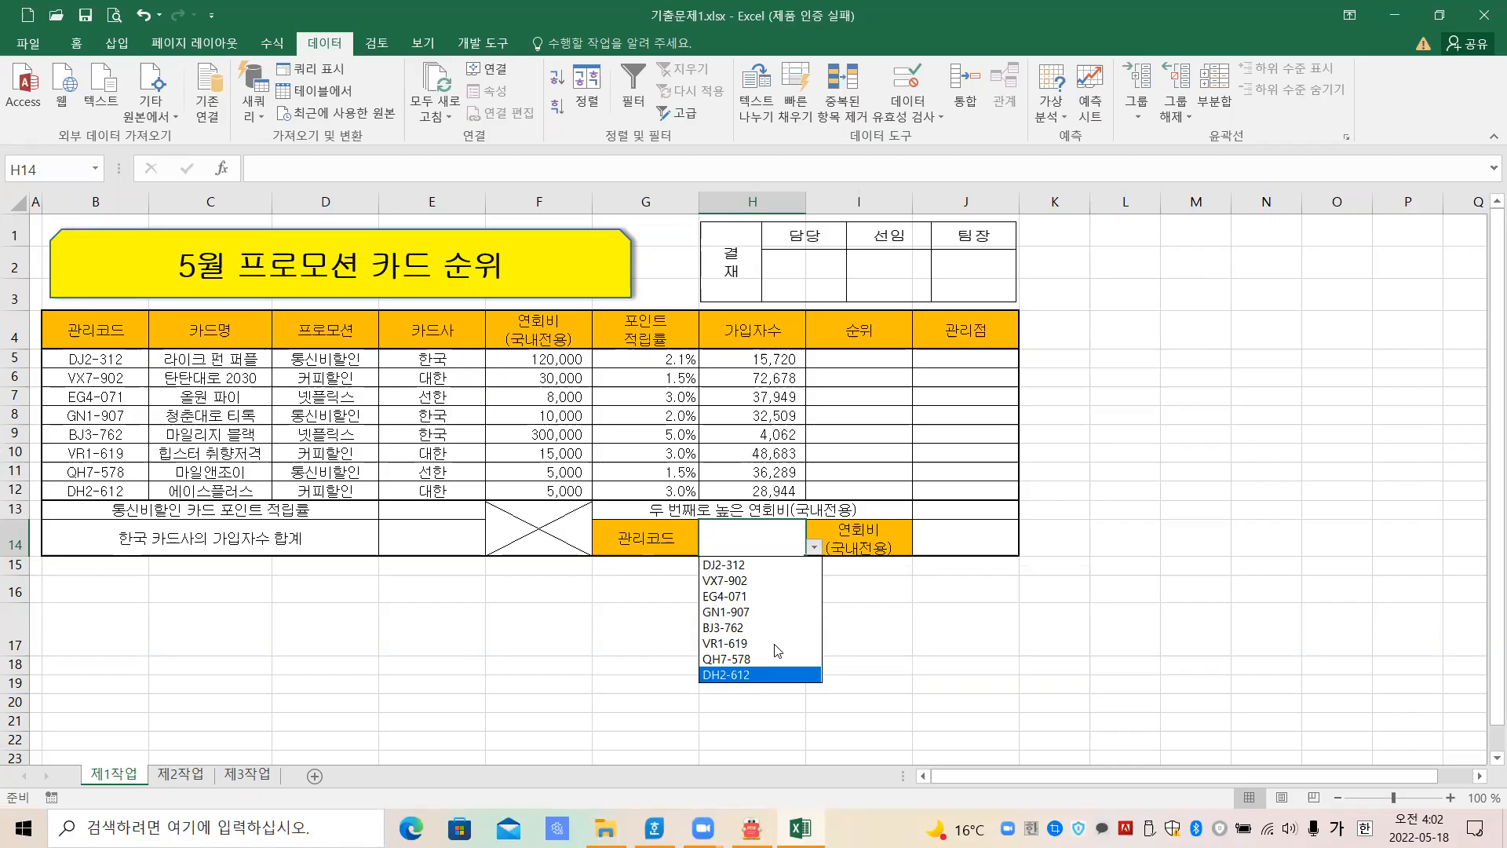
left_click(727, 564)
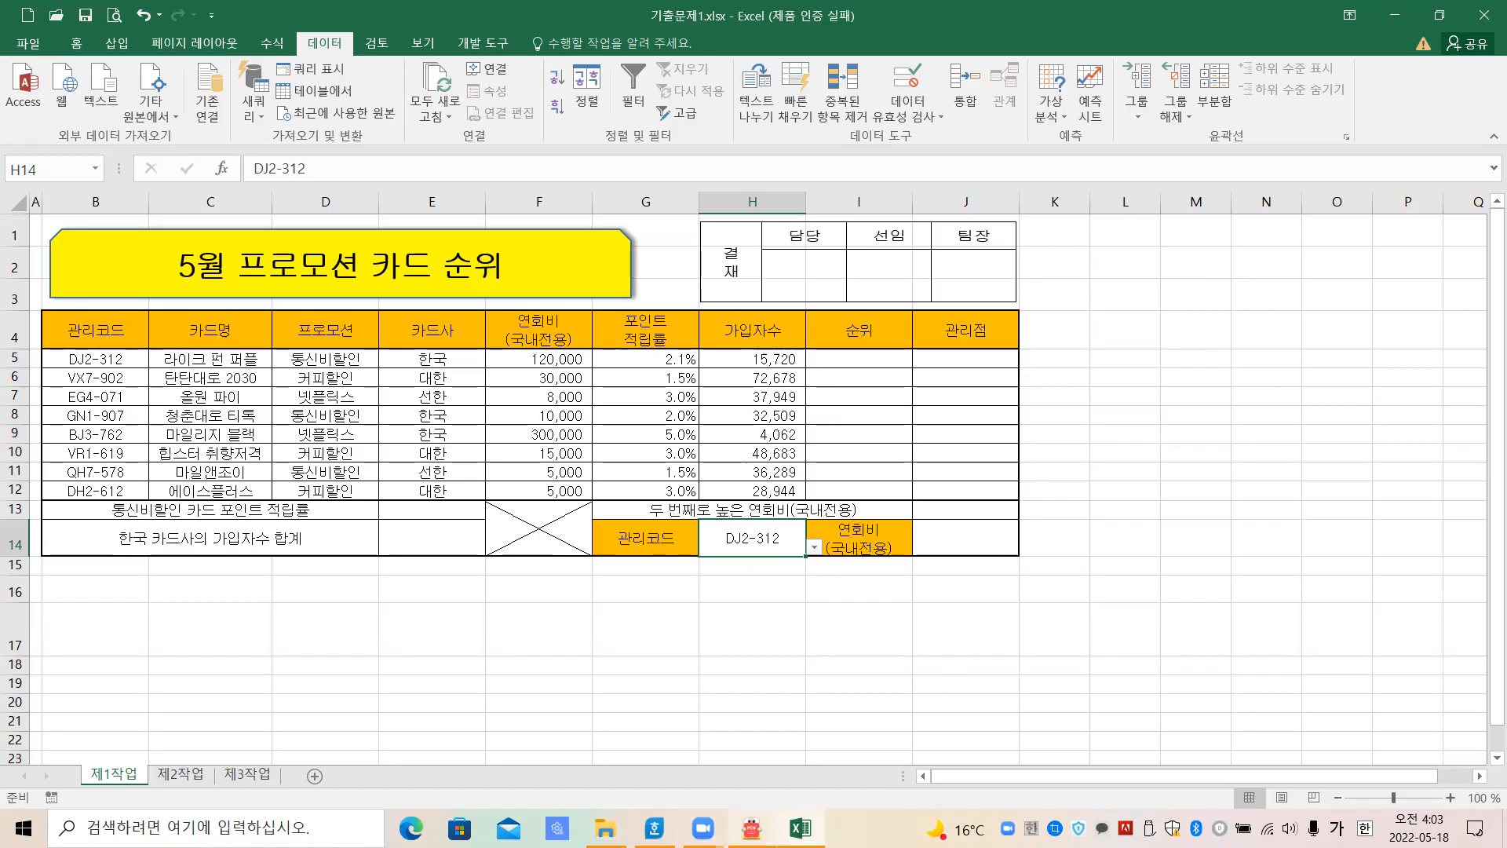
Read the cell format condition for H5:H12 in the 한글 document and return to Excel
mouse_move(751, 828)
left_click(670, 755)
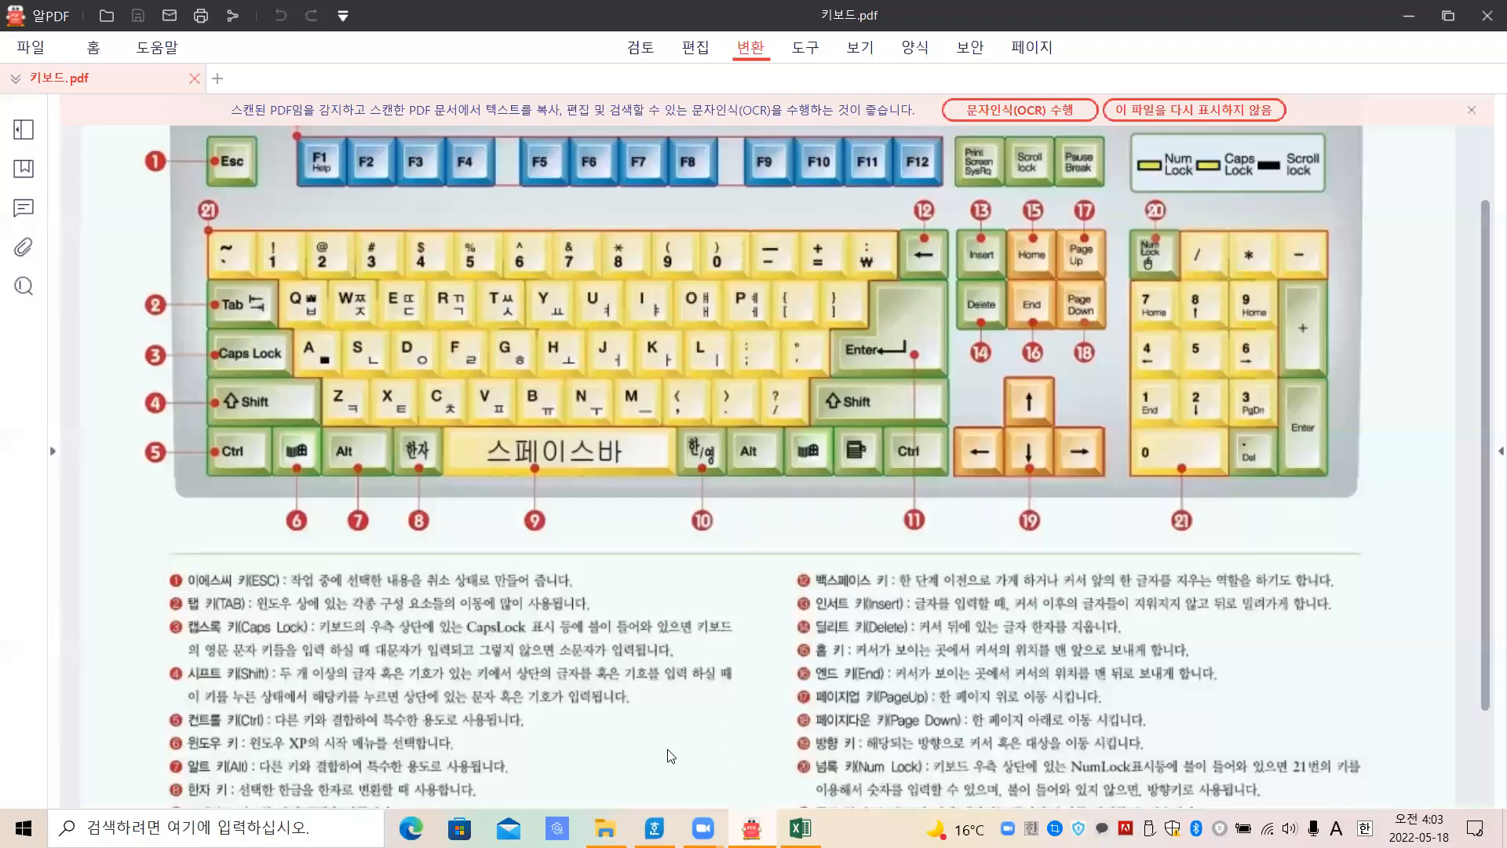
mouse_move(654, 828)
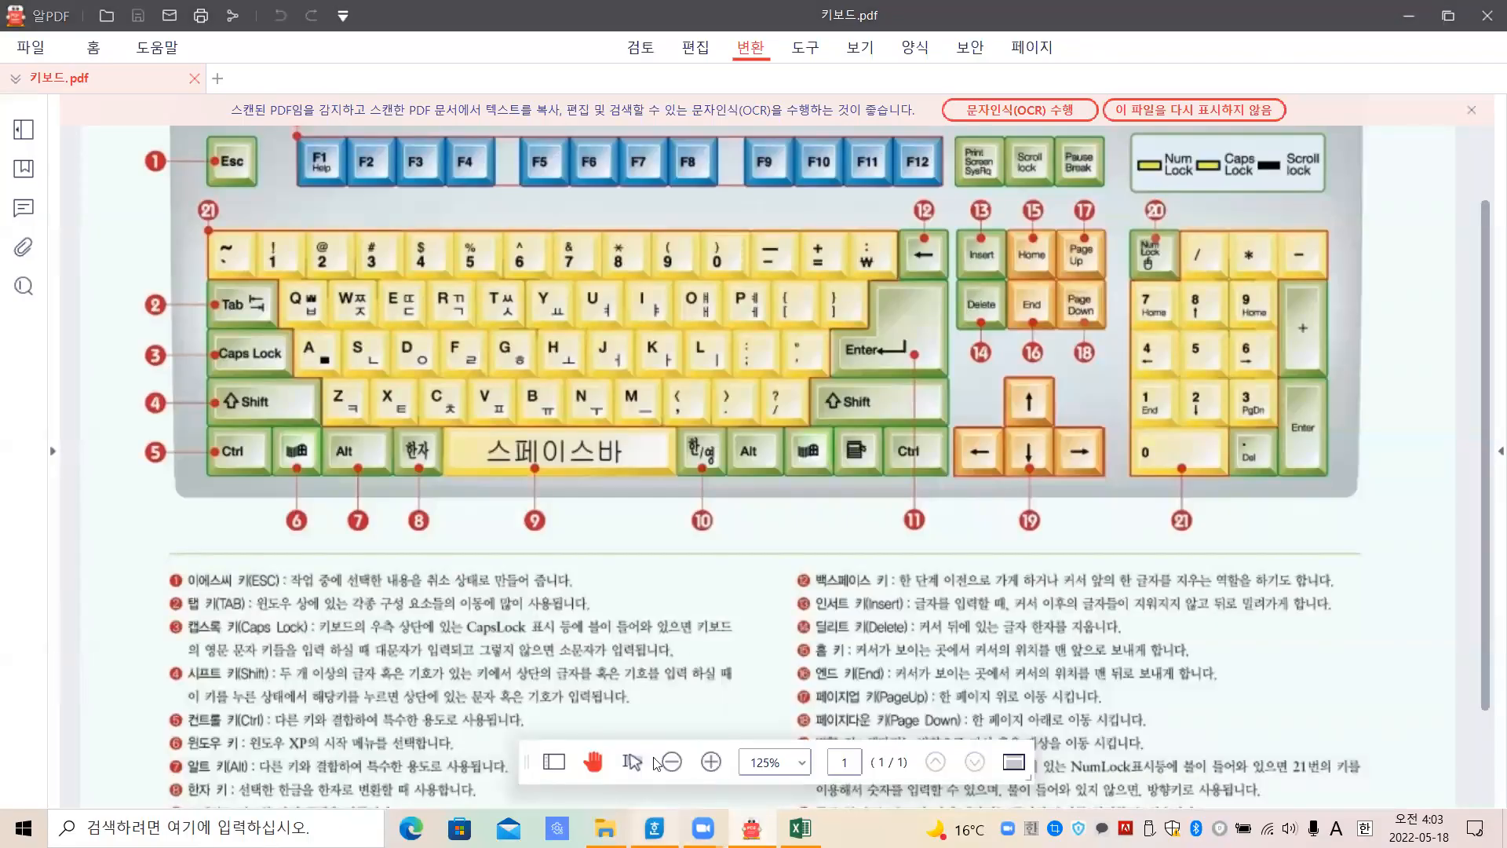
left_click(658, 763)
scroll(690, 558, "down", 1)
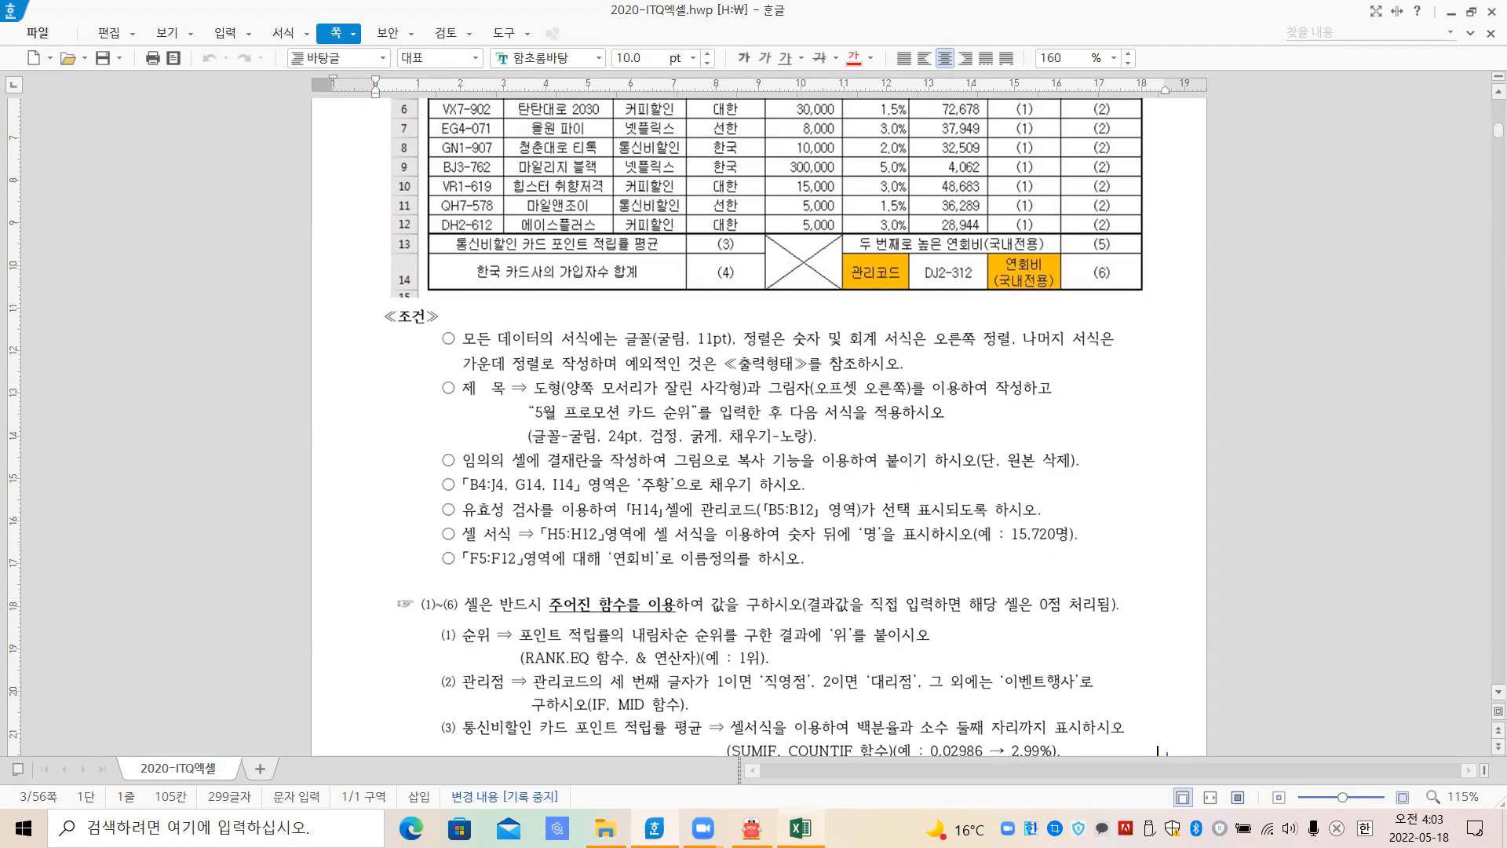
left_click(800, 828)
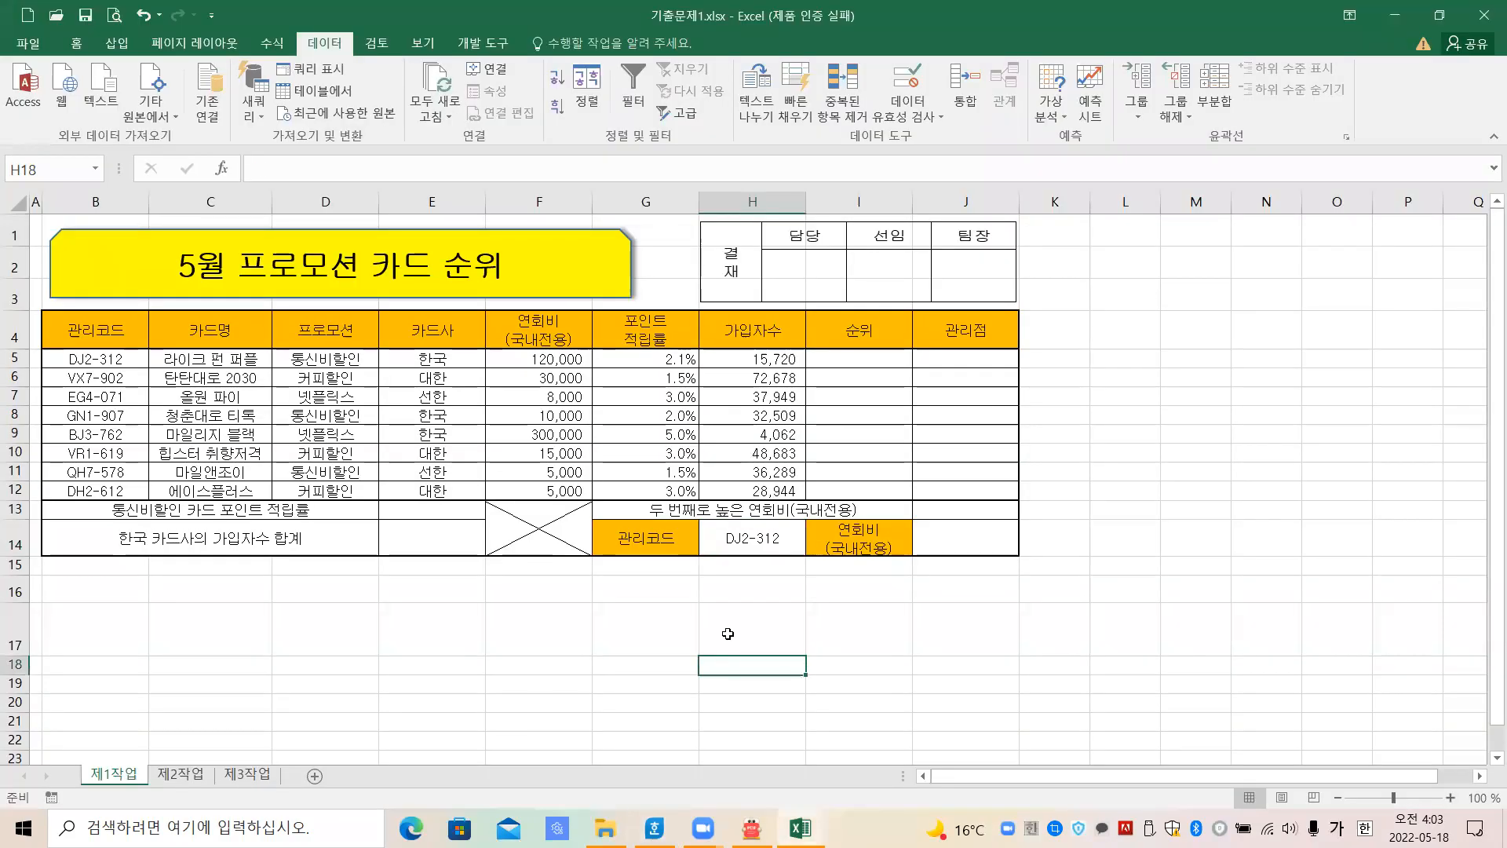
Try appending 명 directly to the number in cell H5, and undo the entry
left_click_drag(771, 360, 765, 496)
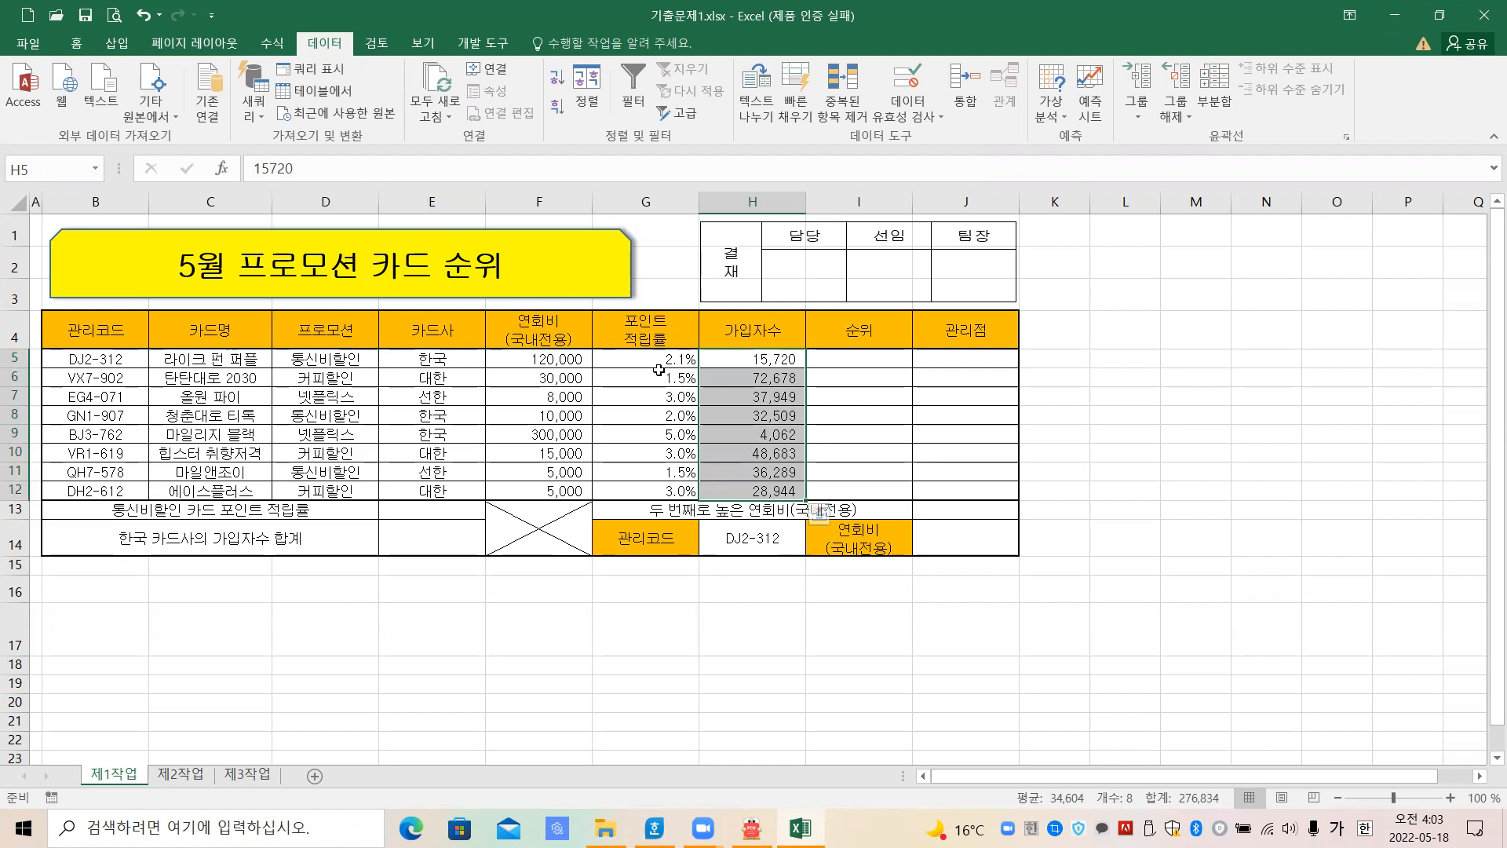
left_click(744, 415)
left_click(757, 358)
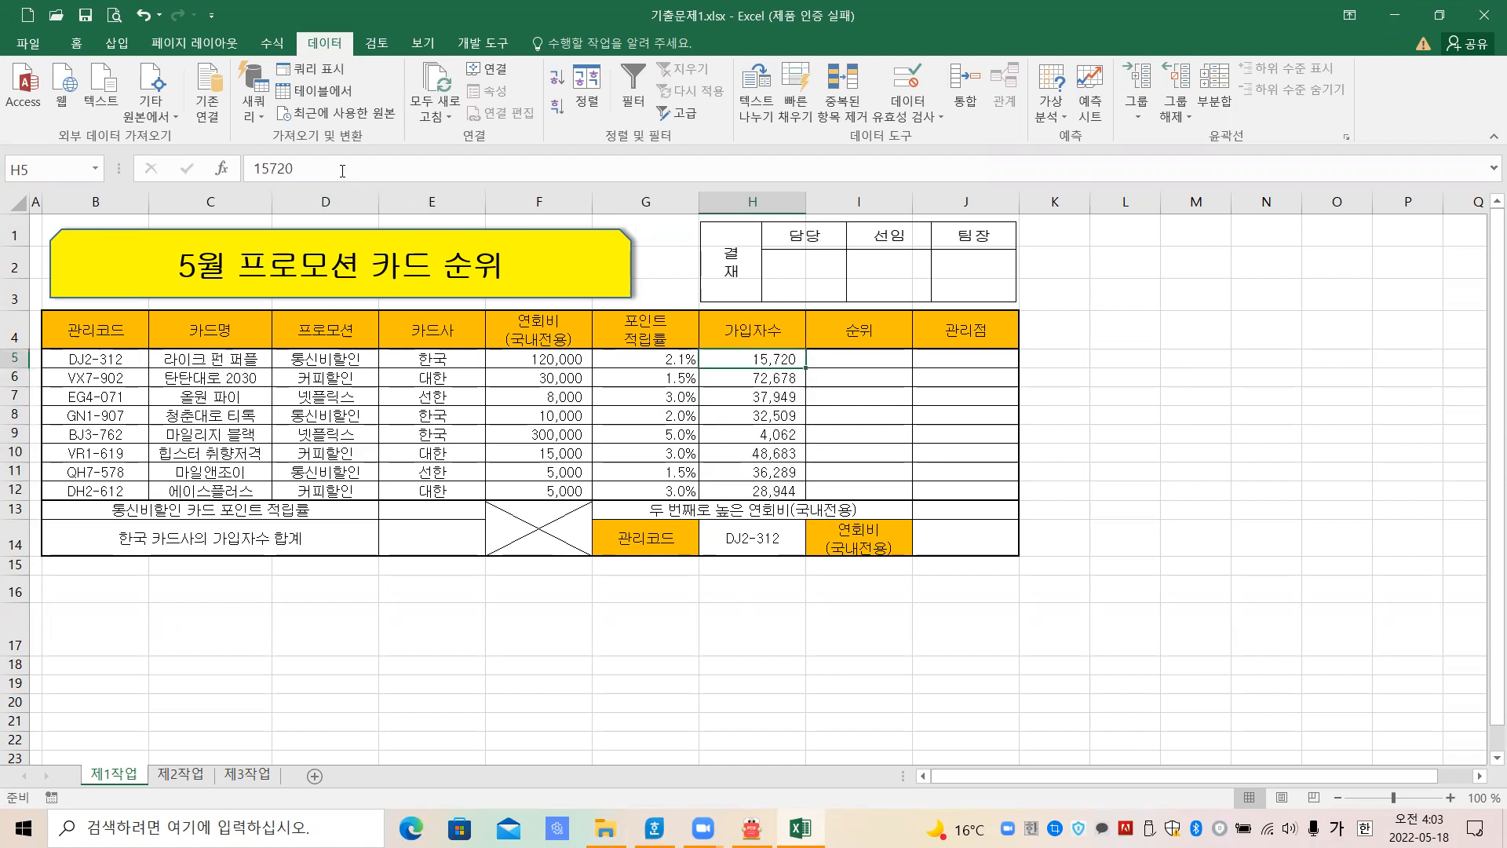
left_click(342, 168)
type("명")
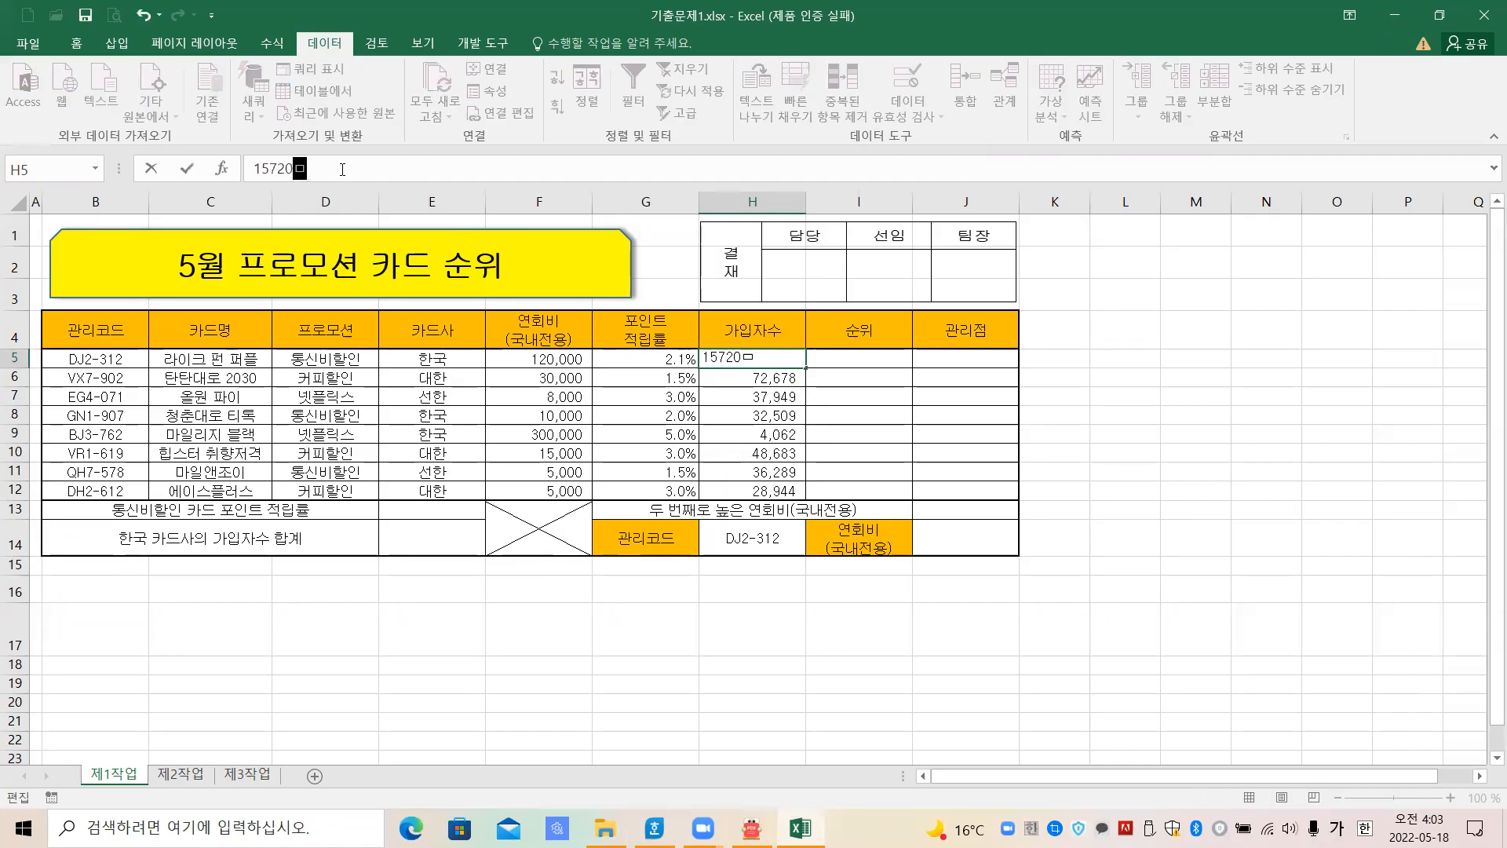
key("Return")
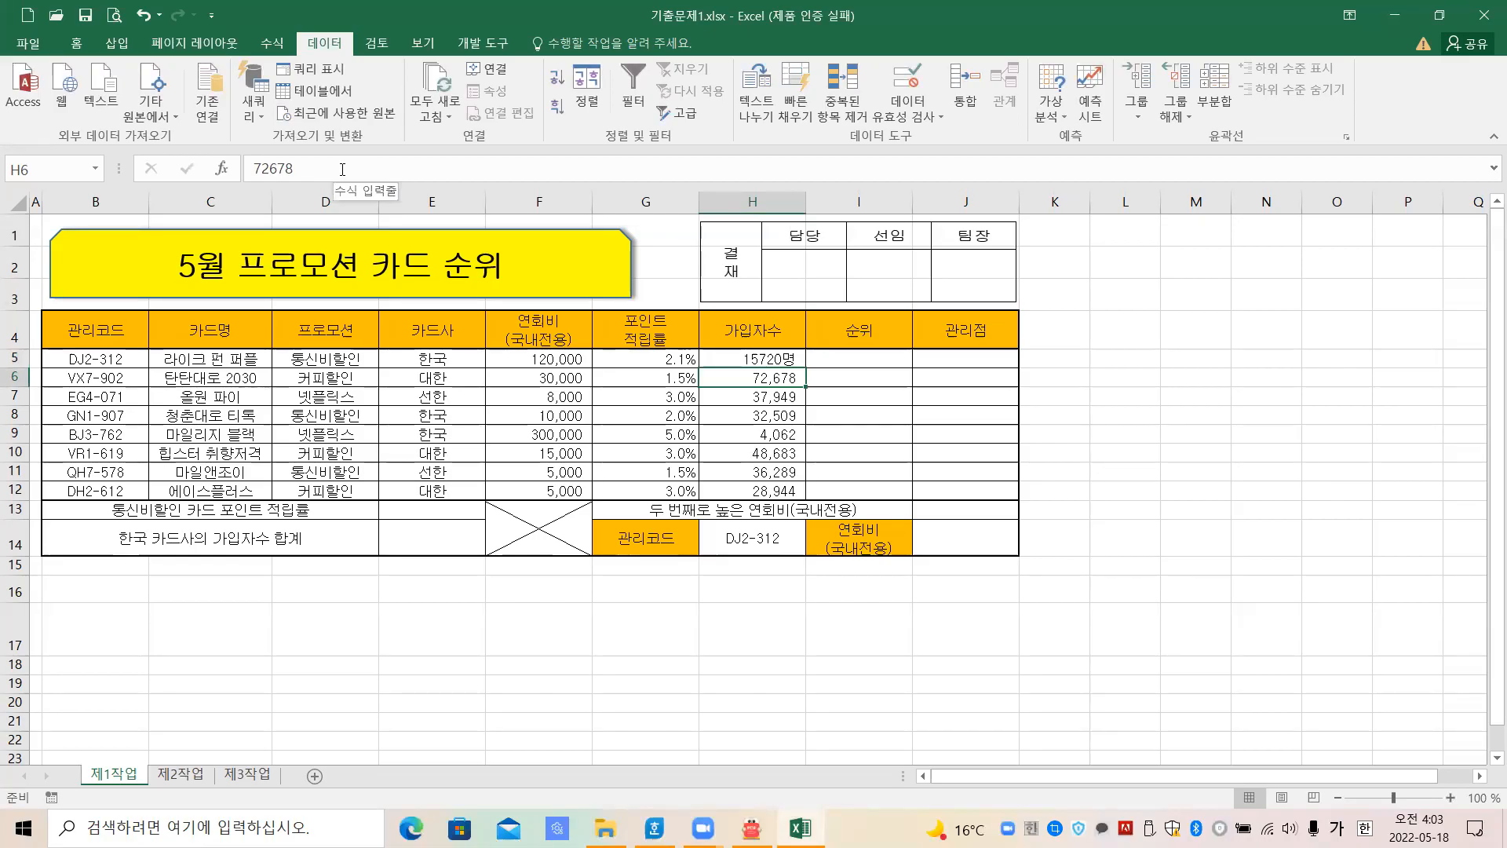
key("ctrl+z")
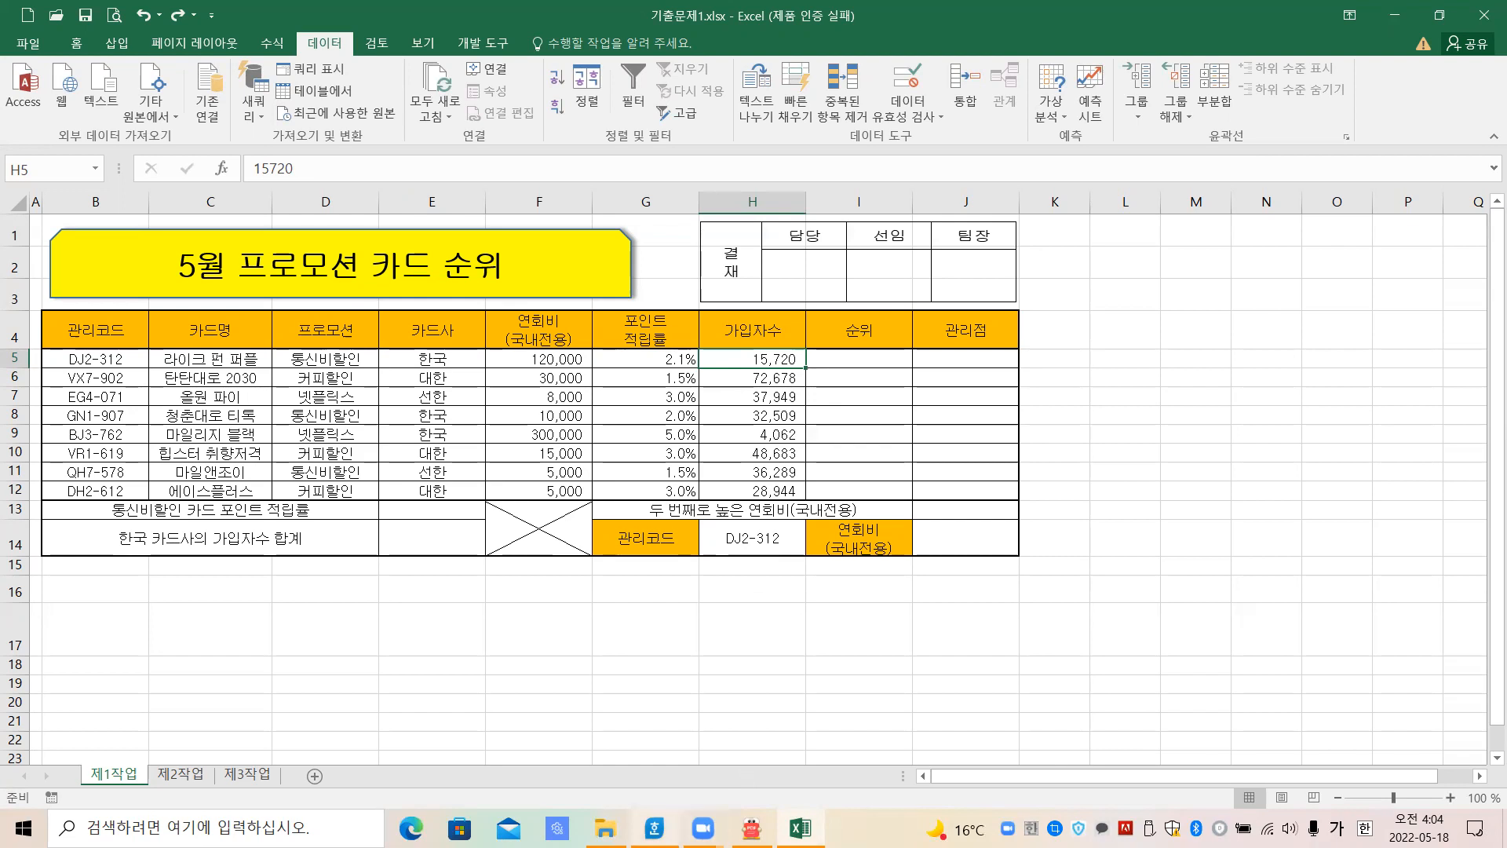
Review the 셀 서식 condition for H5:H12 in the 한글 document, marking up the number format #,##0, and return to Excel
left_click(654, 827)
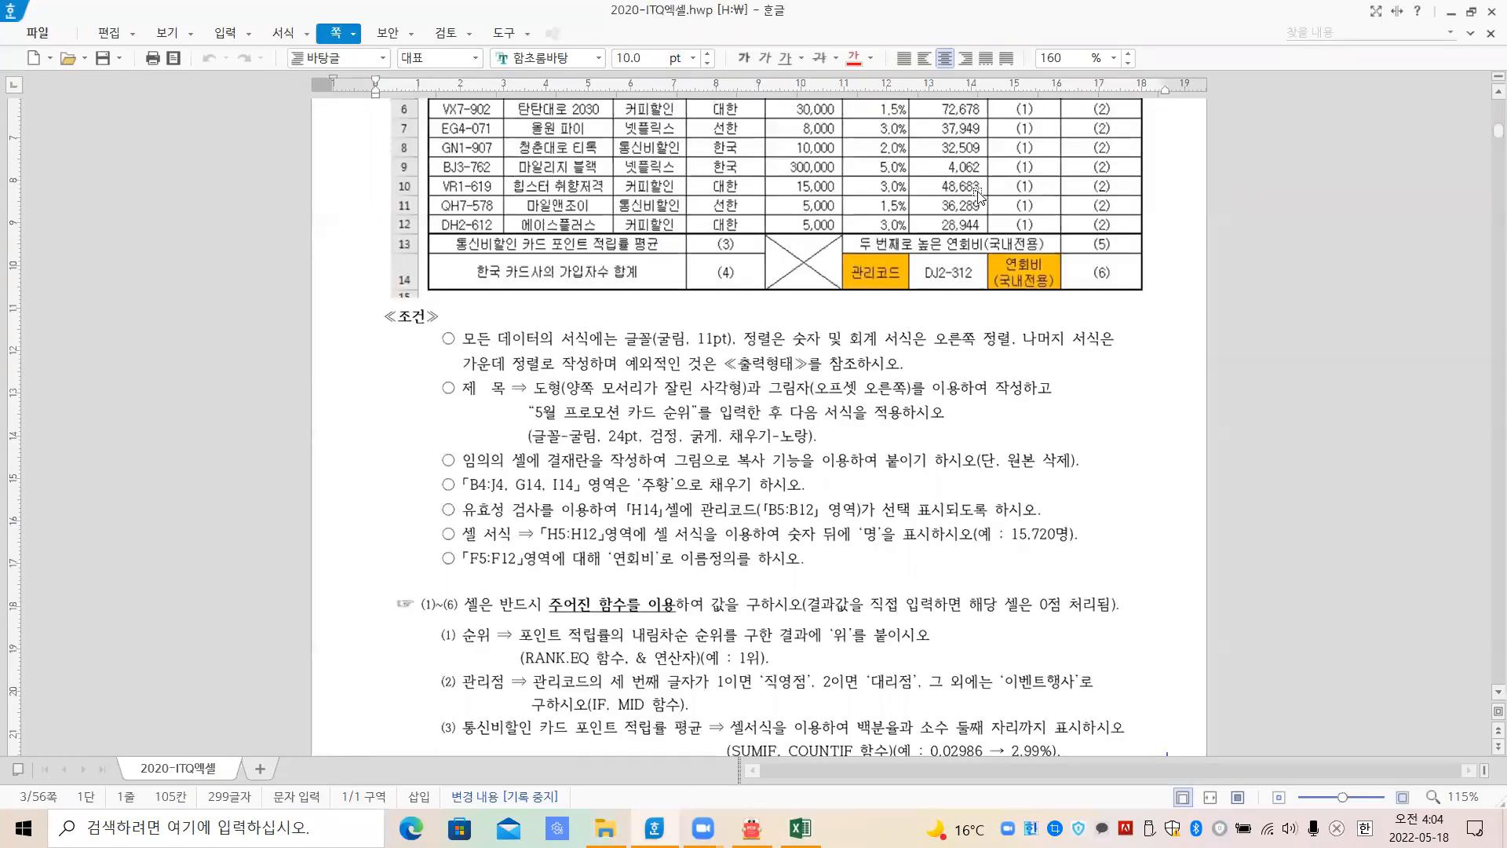
mouse_move(781, 548)
left_mouse_down()
mouse_move(813, 509)
mouse_move(853, 527)
mouse_move(824, 554)
mouse_move(883, 471)
mouse_move(852, 471)
mouse_move(955, 425)
left_mouse_up()
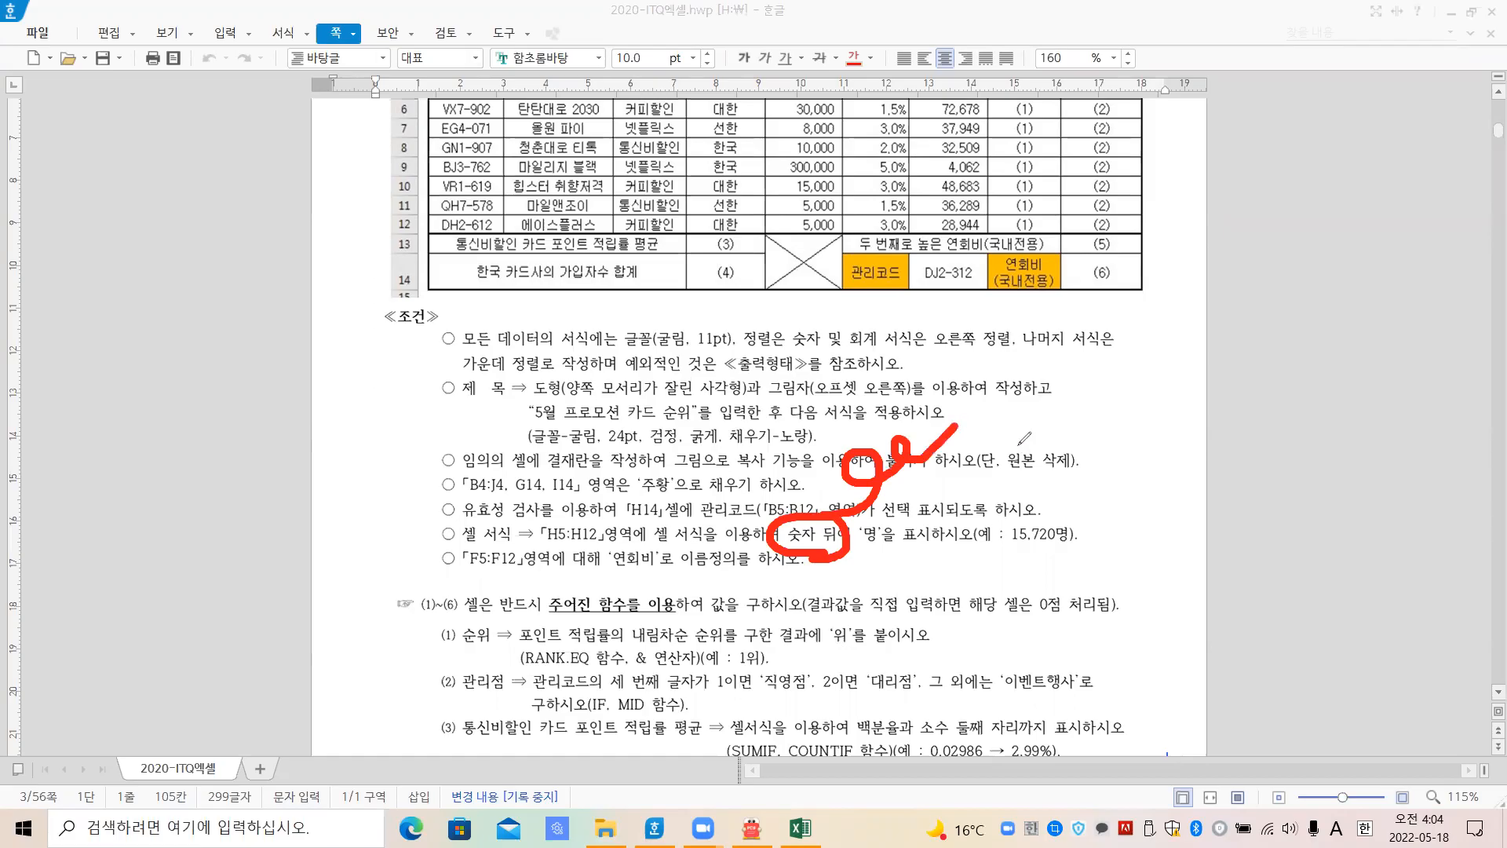
mouse_move(981, 426)
left_mouse_down()
mouse_move(1035, 420)
mouse_move(1022, 465)
left_mouse_up()
mouse_move(995, 402)
left_mouse_down()
mouse_move(1001, 466)
mouse_move(1042, 436)
mouse_move(1067, 440)
mouse_move(1077, 464)
left_mouse_up()
mouse_move(1073, 410)
left_mouse_down()
mouse_move(1121, 396)
mouse_move(1109, 444)
mouse_move(1091, 447)
mouse_move(1148, 413)
left_mouse_up()
mouse_move(1130, 389)
left_mouse_down()
mouse_move(1169, 377)
mouse_move(1142, 444)
mouse_move(1226, 381)
mouse_move(1205, 364)
left_mouse_up()
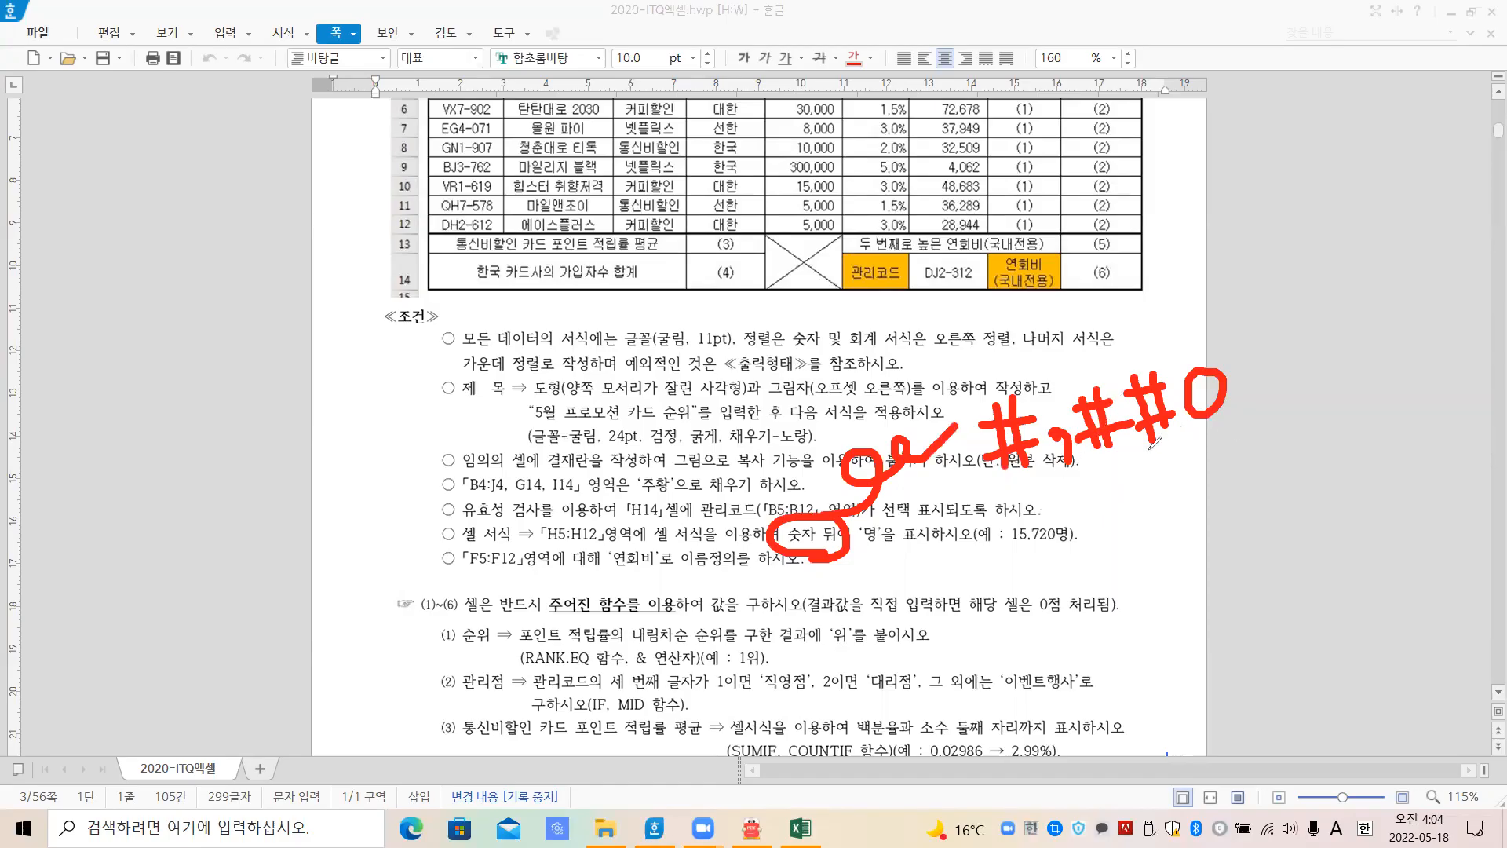
mouse_move(960, 378)
left_mouse_down()
mouse_move(975, 443)
mouse_move(1098, 488)
mouse_move(1265, 451)
mouse_move(1244, 341)
mouse_move(951, 375)
left_mouse_up()
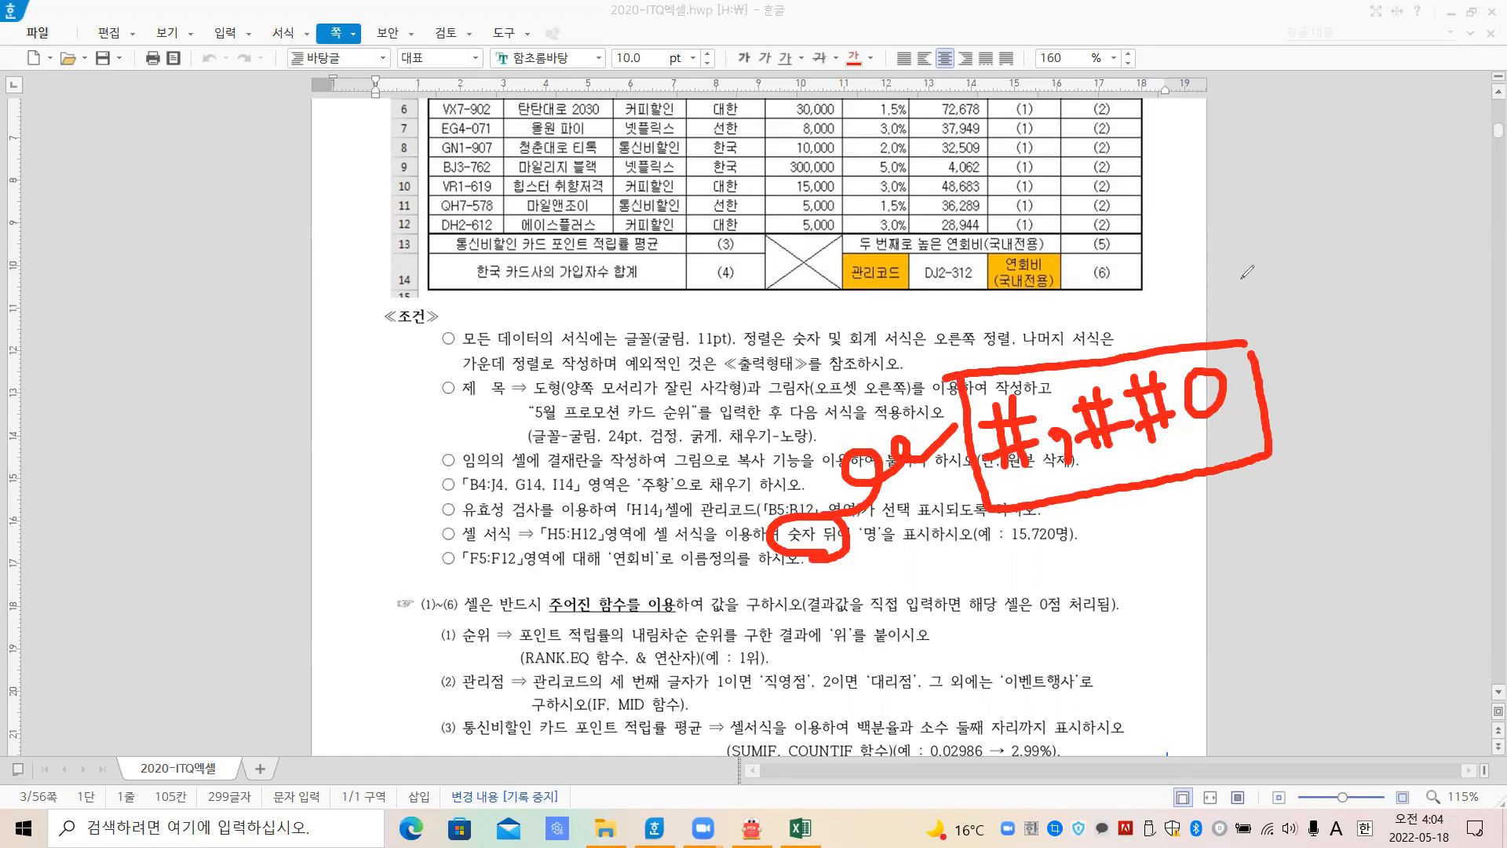
key("e")
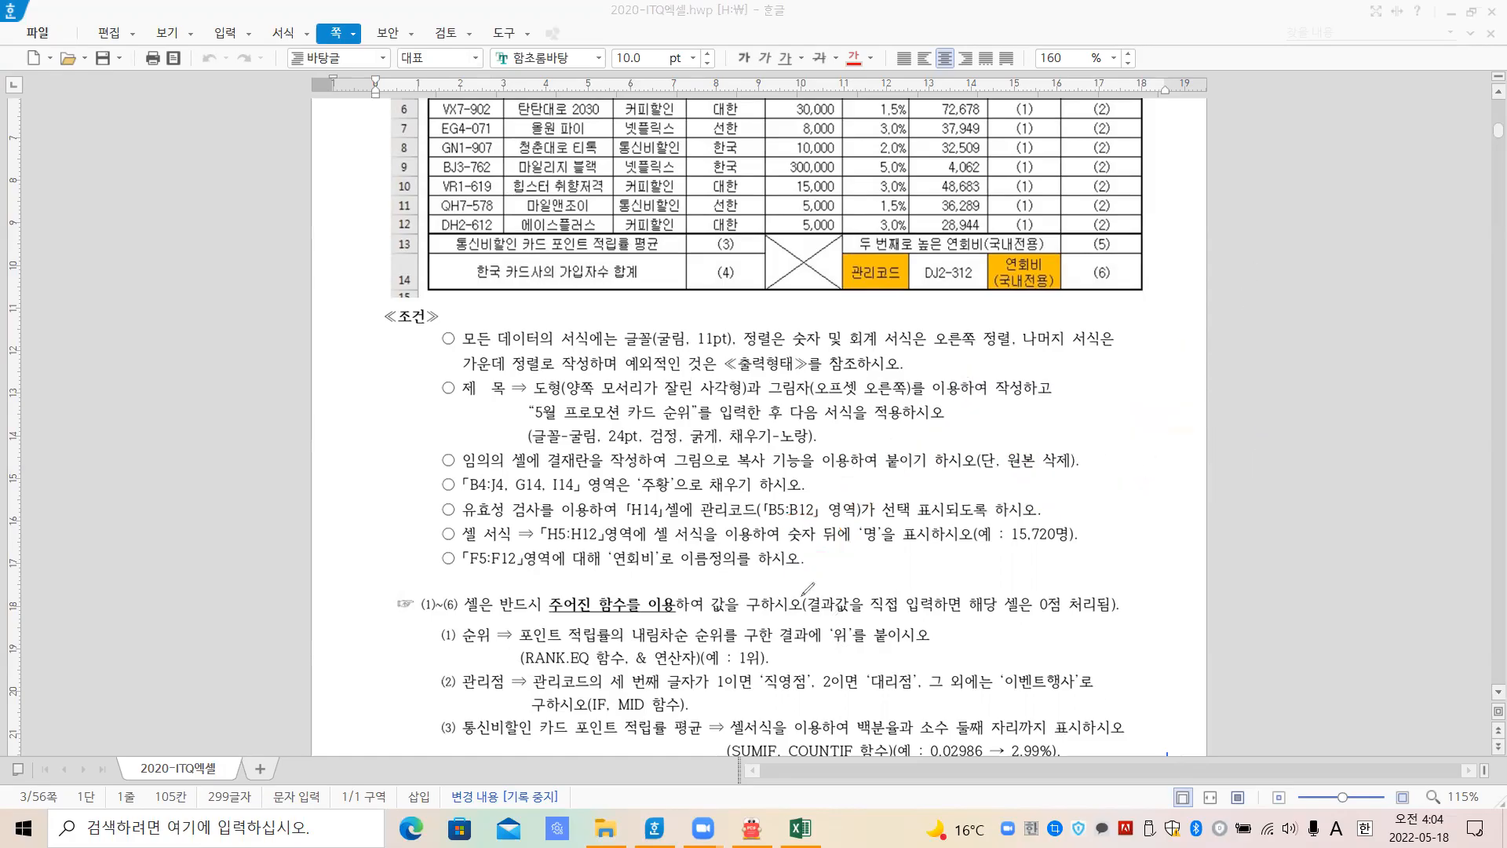
mouse_move(659, 531)
left_mouse_down()
mouse_move(698, 508)
mouse_move(608, 532)
mouse_move(736, 541)
mouse_move(730, 595)
mouse_move(794, 616)
left_mouse_up()
mouse_move(843, 556)
left_mouse_down()
mouse_move(816, 564)
mouse_move(810, 615)
mouse_move(931, 559)
left_mouse_up()
mouse_move(951, 564)
left_mouse_down()
mouse_move(1001, 559)
mouse_move(985, 588)
left_mouse_up()
left_click_drag(1014, 514, 1029, 601)
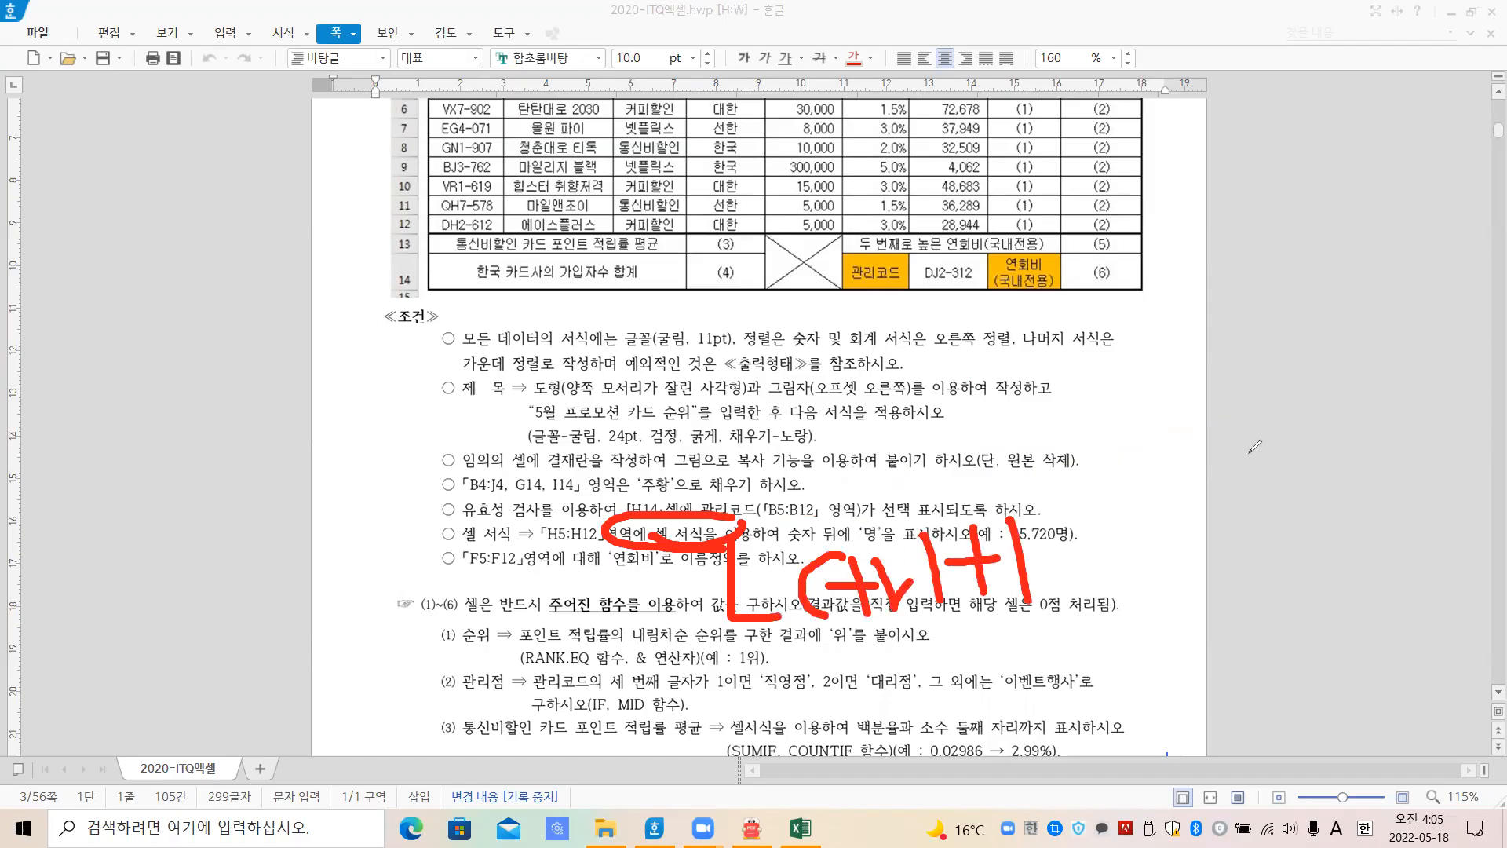
key("e")
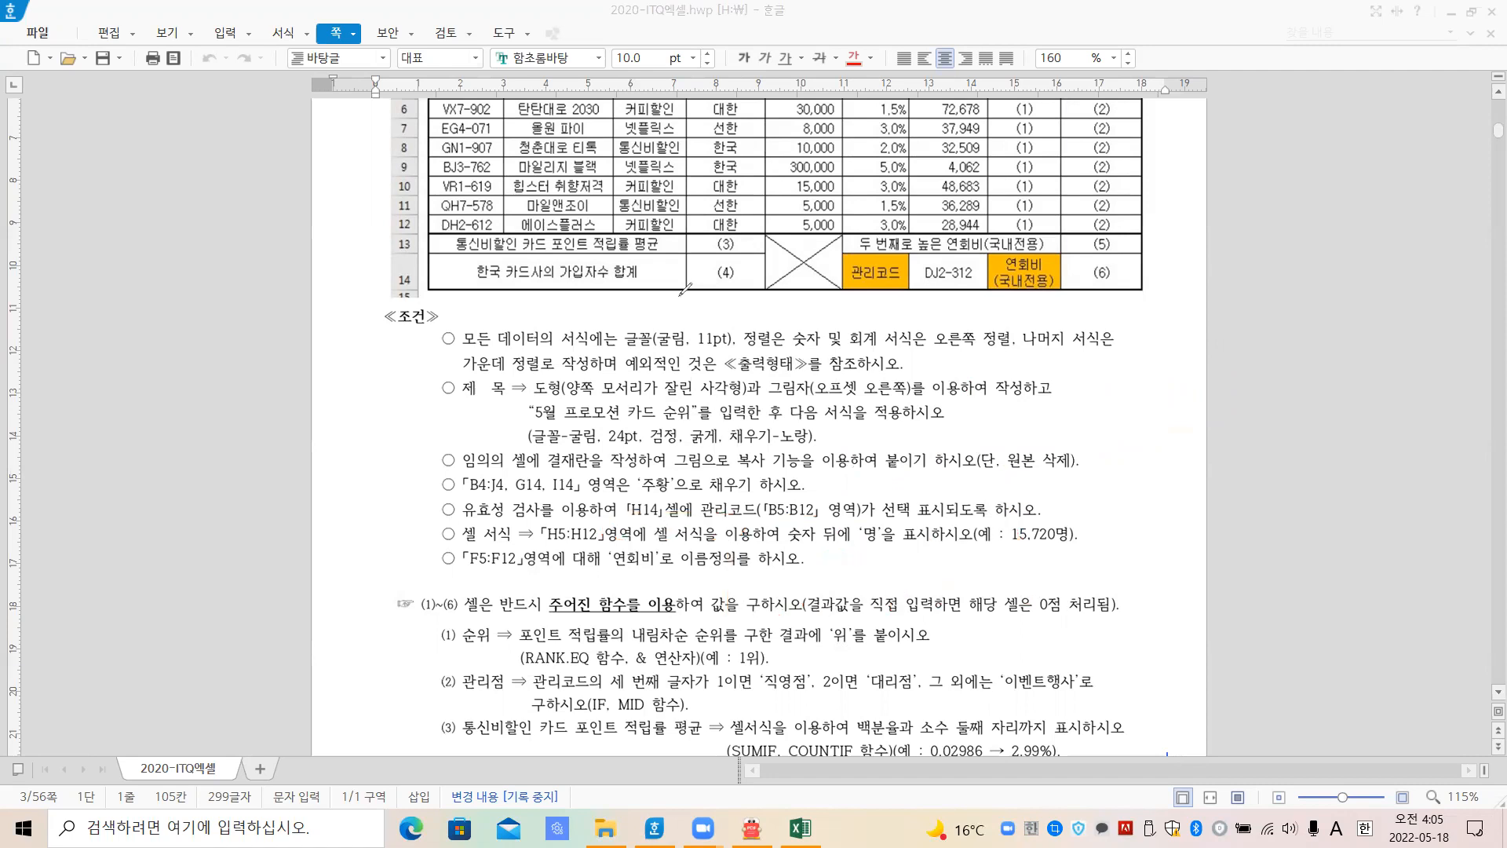
key("alt+Tab")
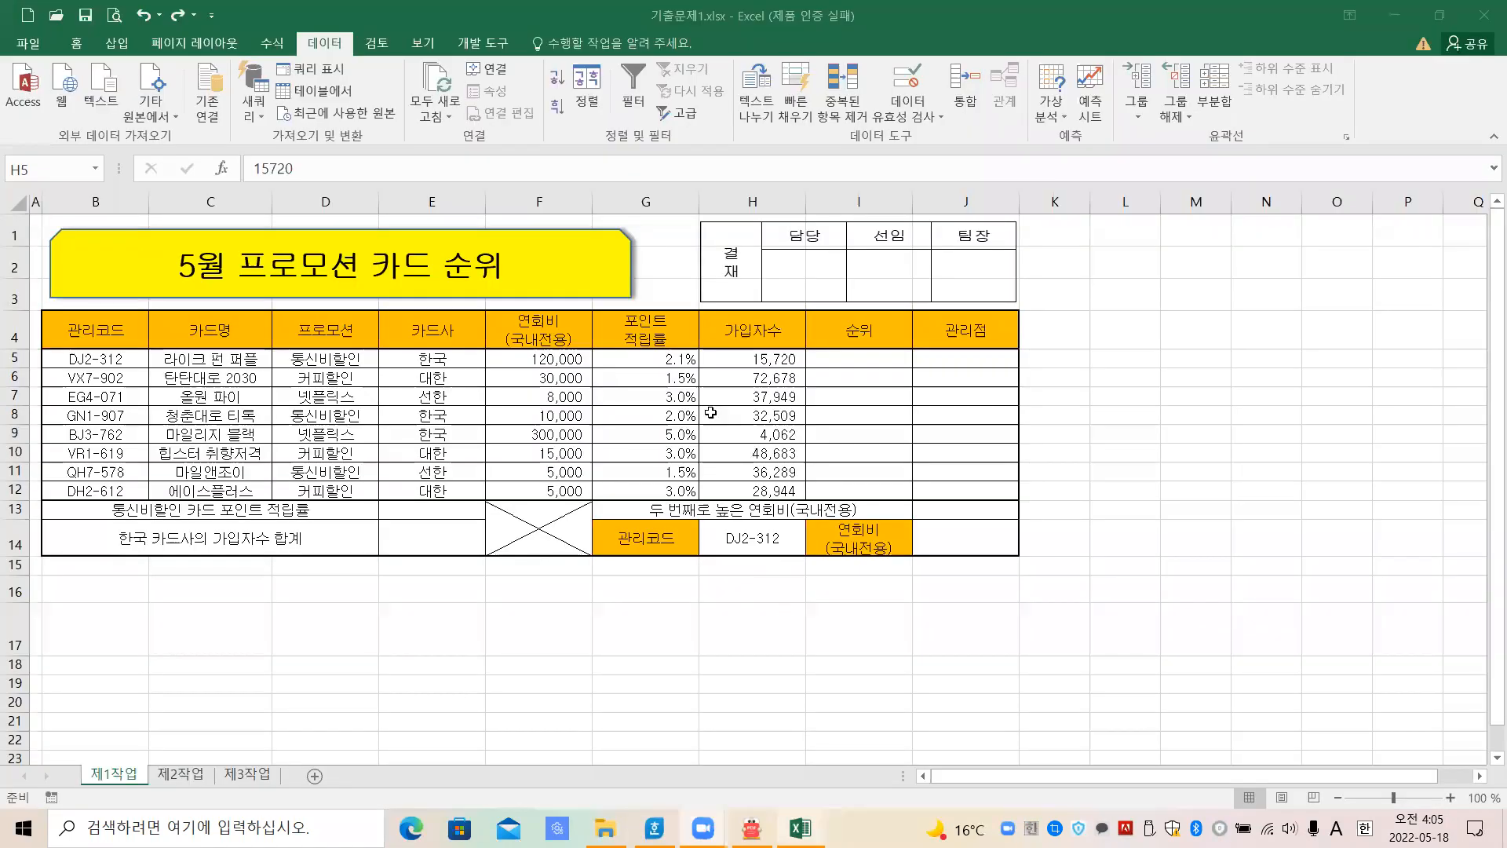
Apply the custom number format #,##0"명" (사용자 지정) to cells H5:H12
left_click_drag(752, 358, 755, 485)
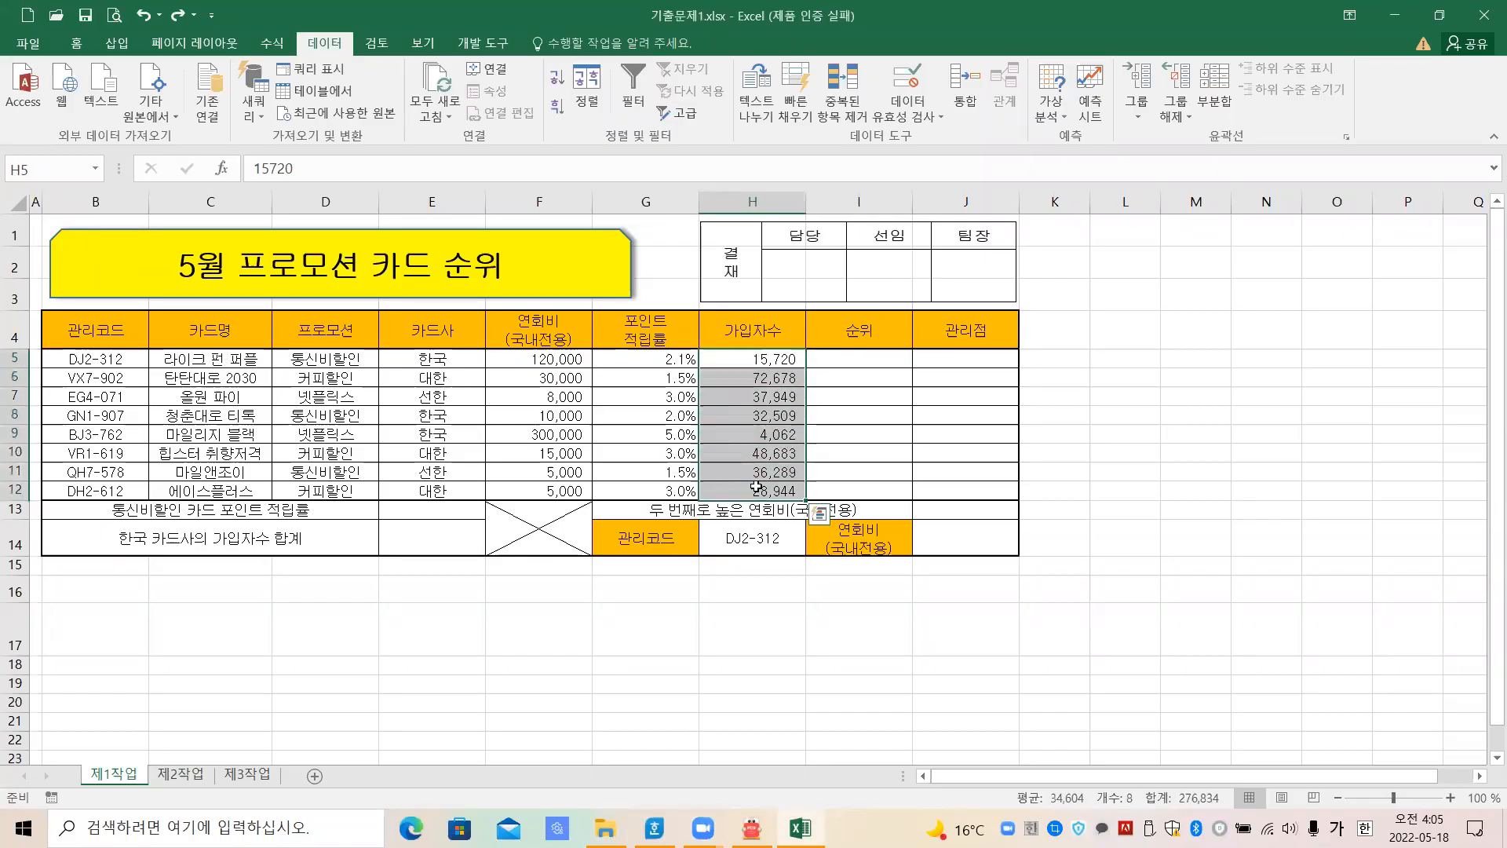
key("ctrl+1")
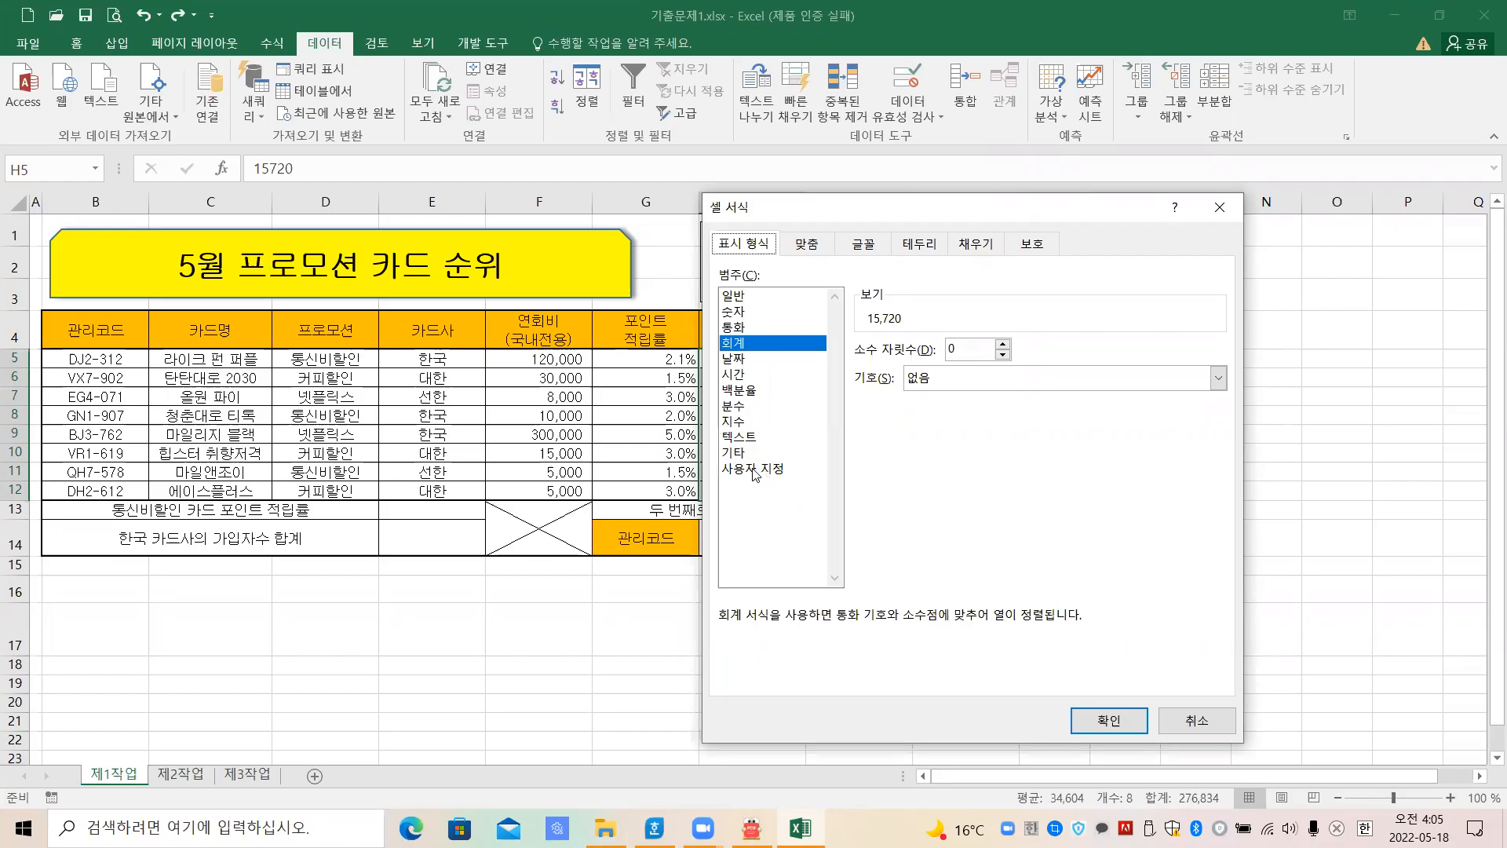
left_click(753, 469)
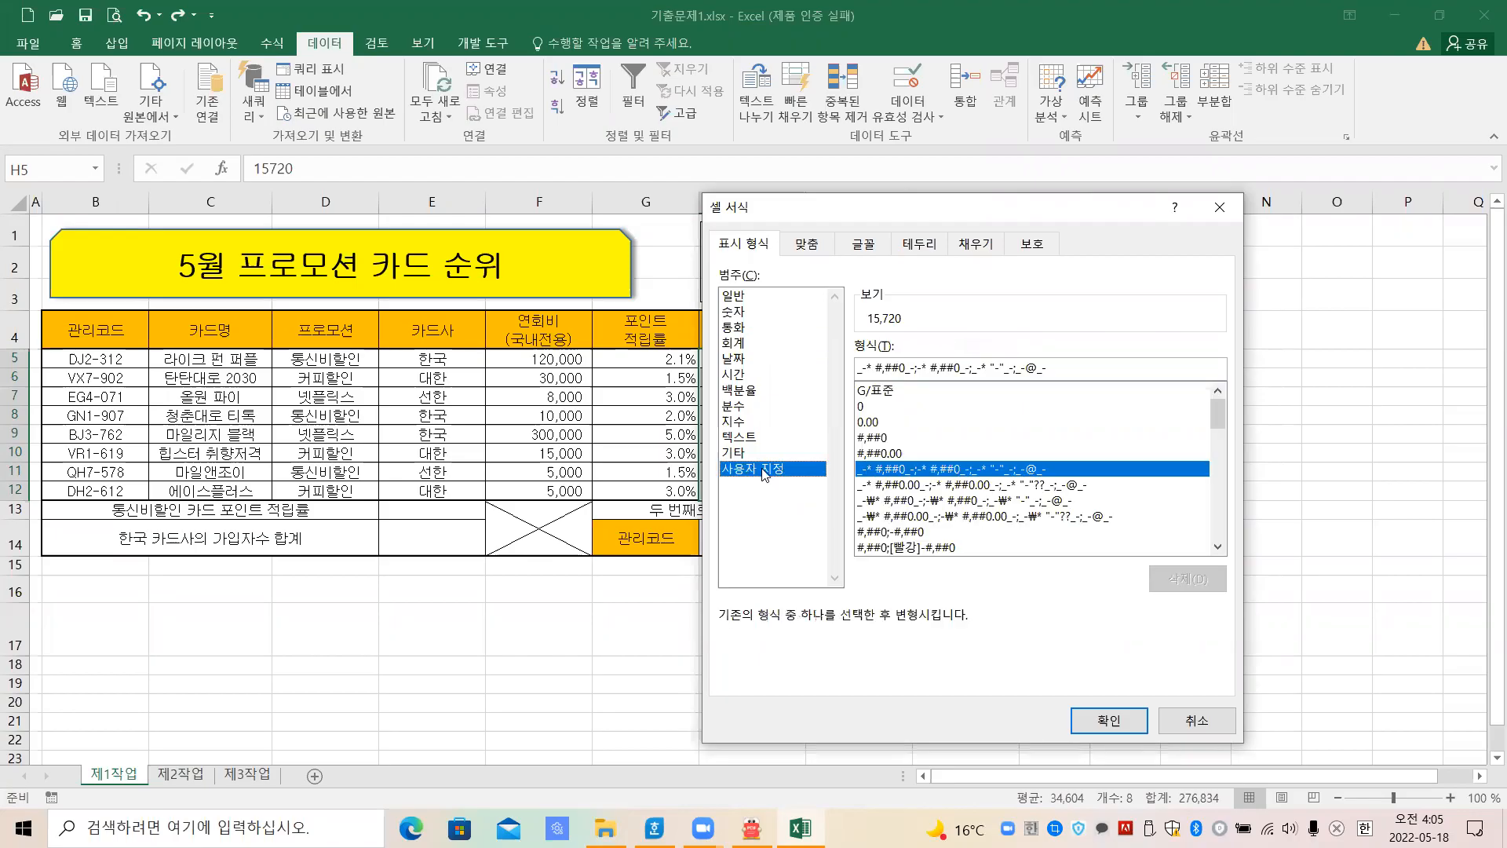
left_click(879, 438)
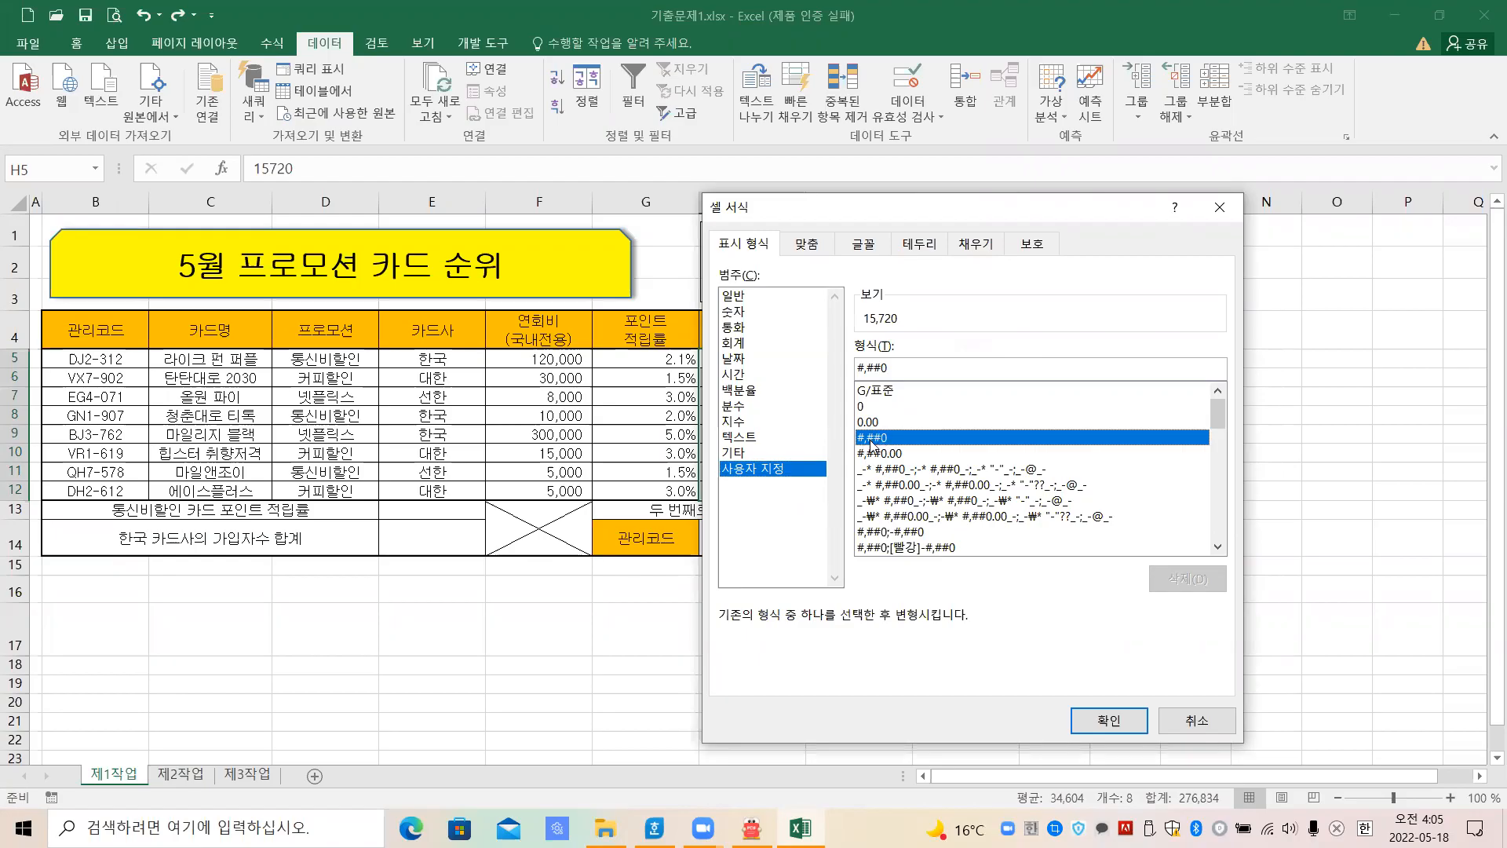
left_click(893, 368)
type("\"며")
type("\"명")
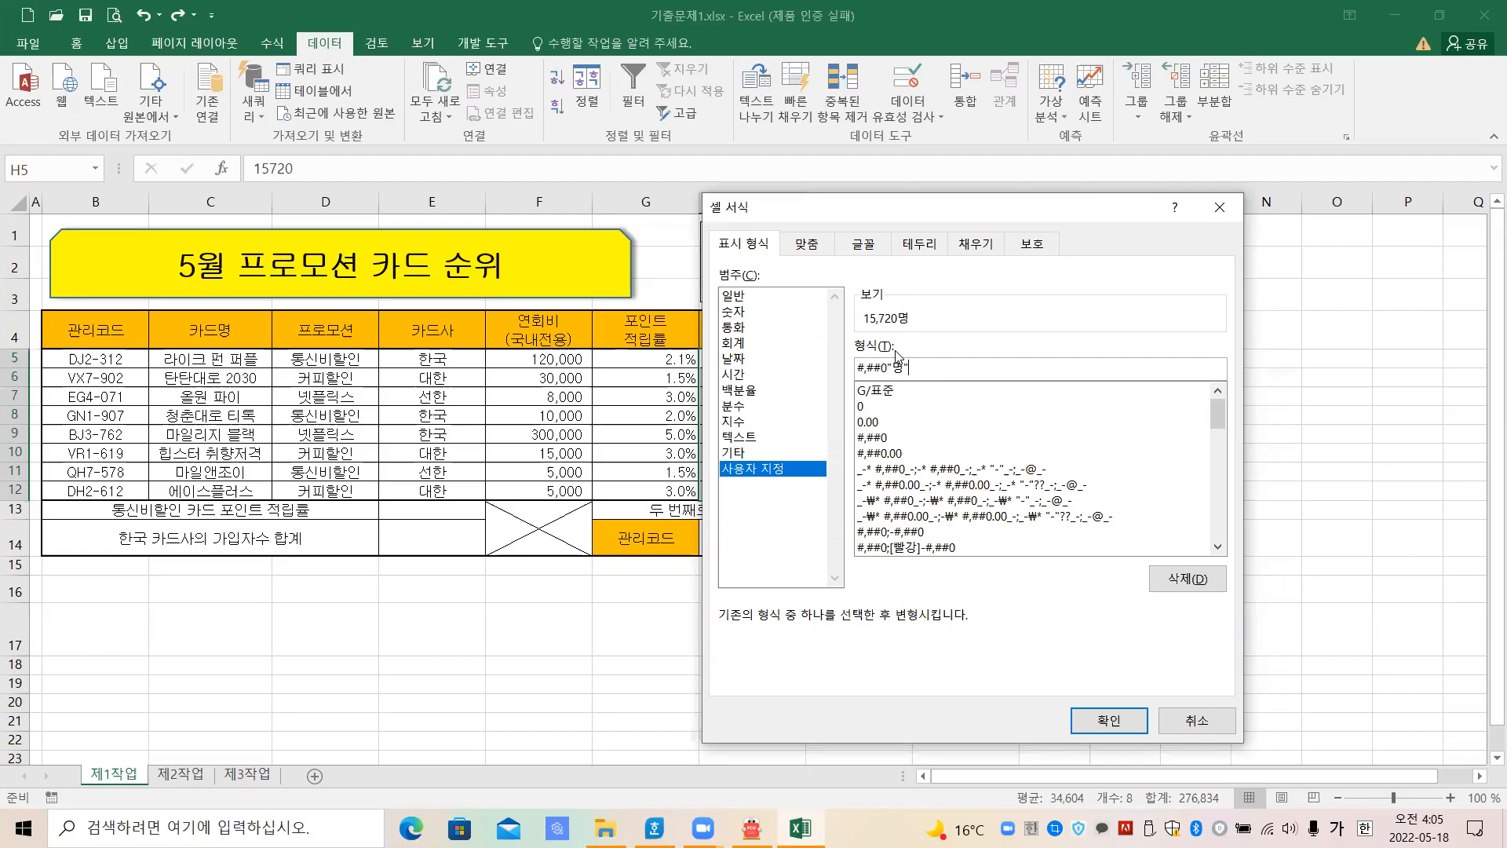
type("\"")
left_click(1109, 722)
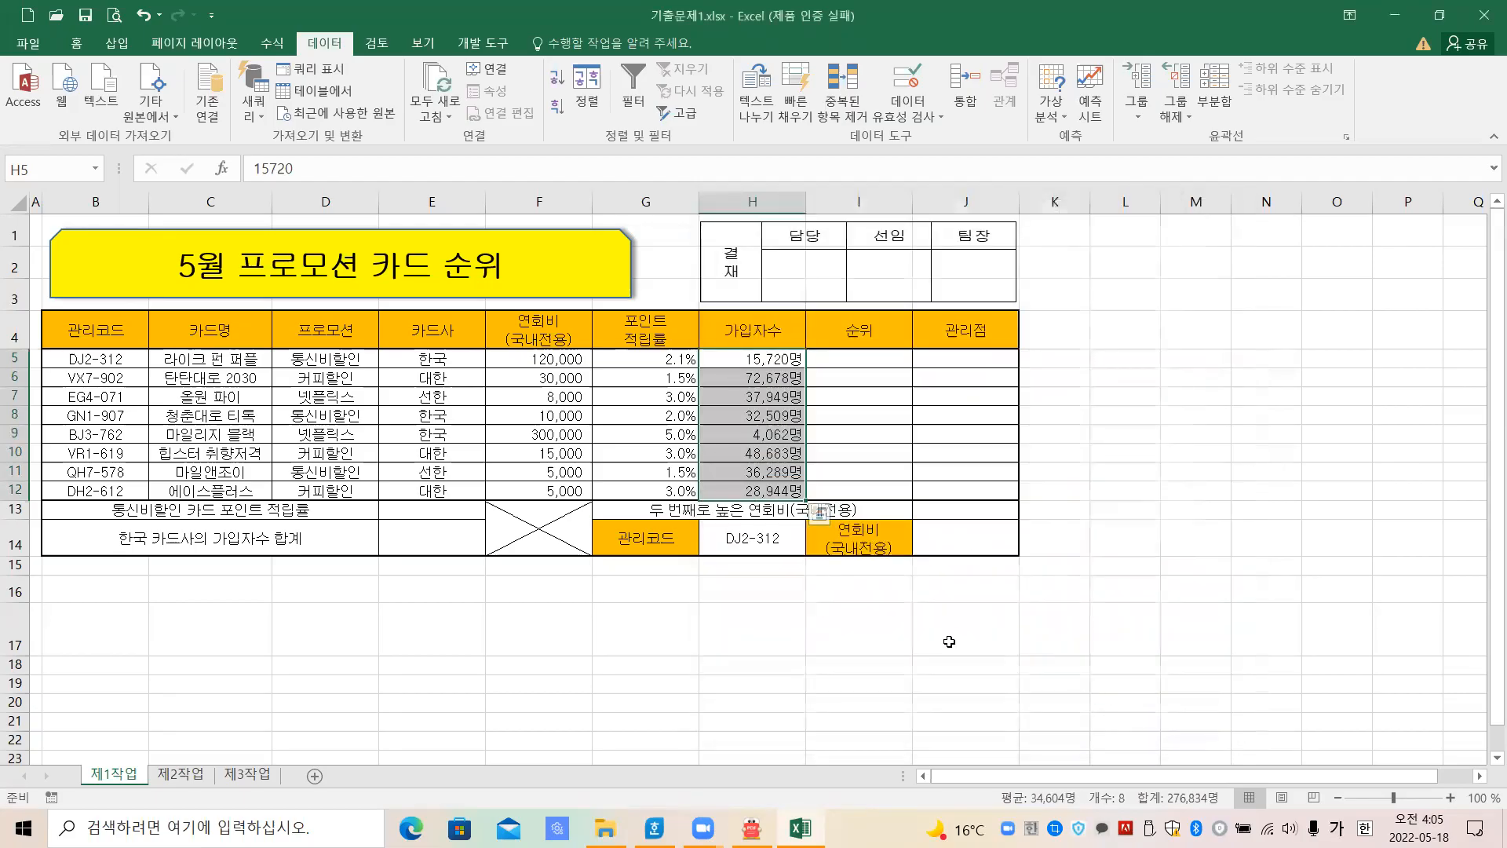
left_click(952, 637)
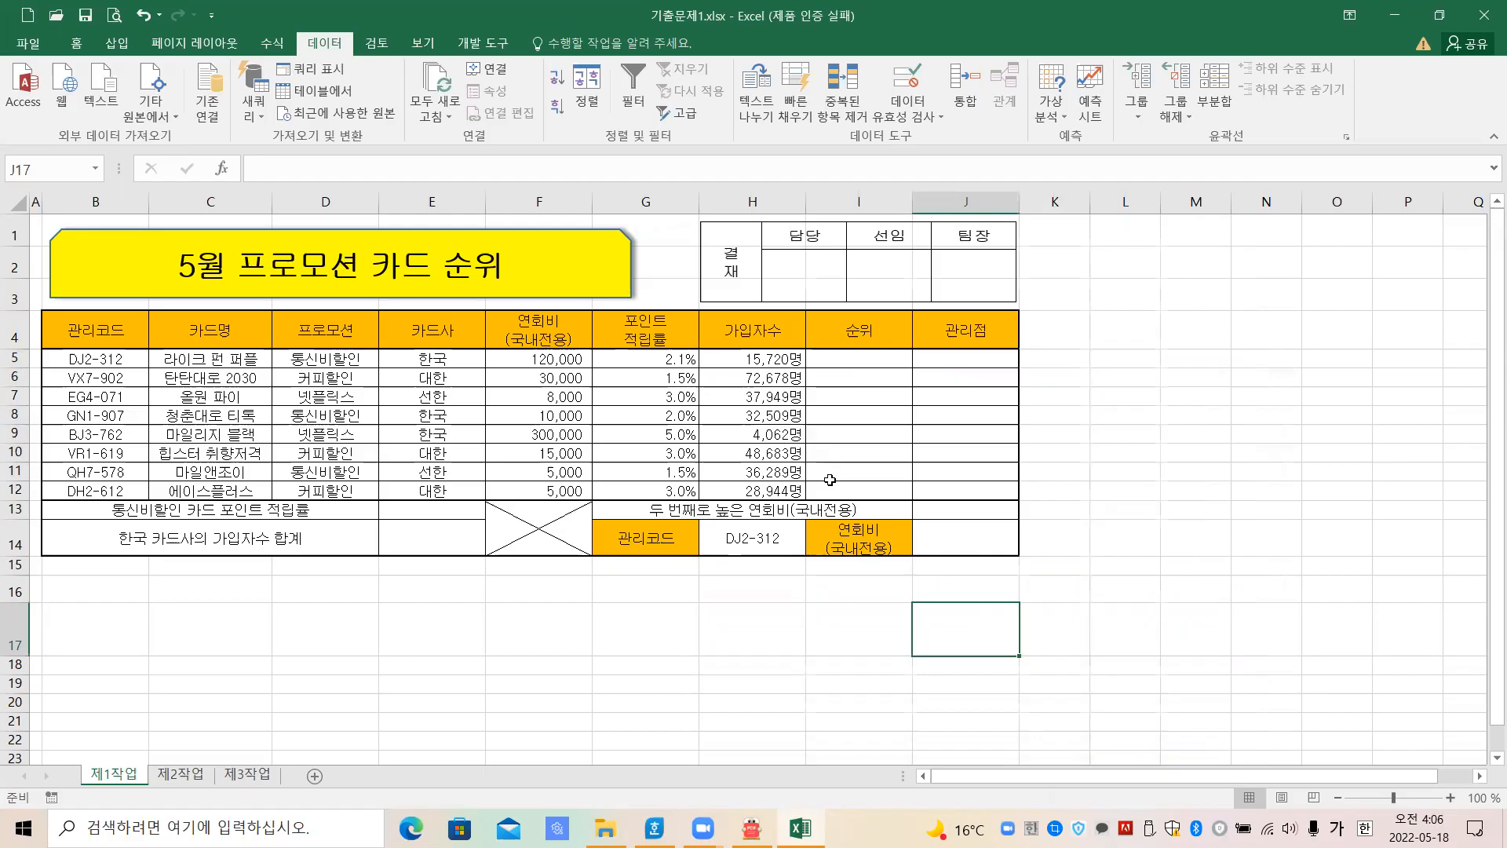
Test the 명 number format by entering 500 in H5, and undo the entry
left_click(769, 359)
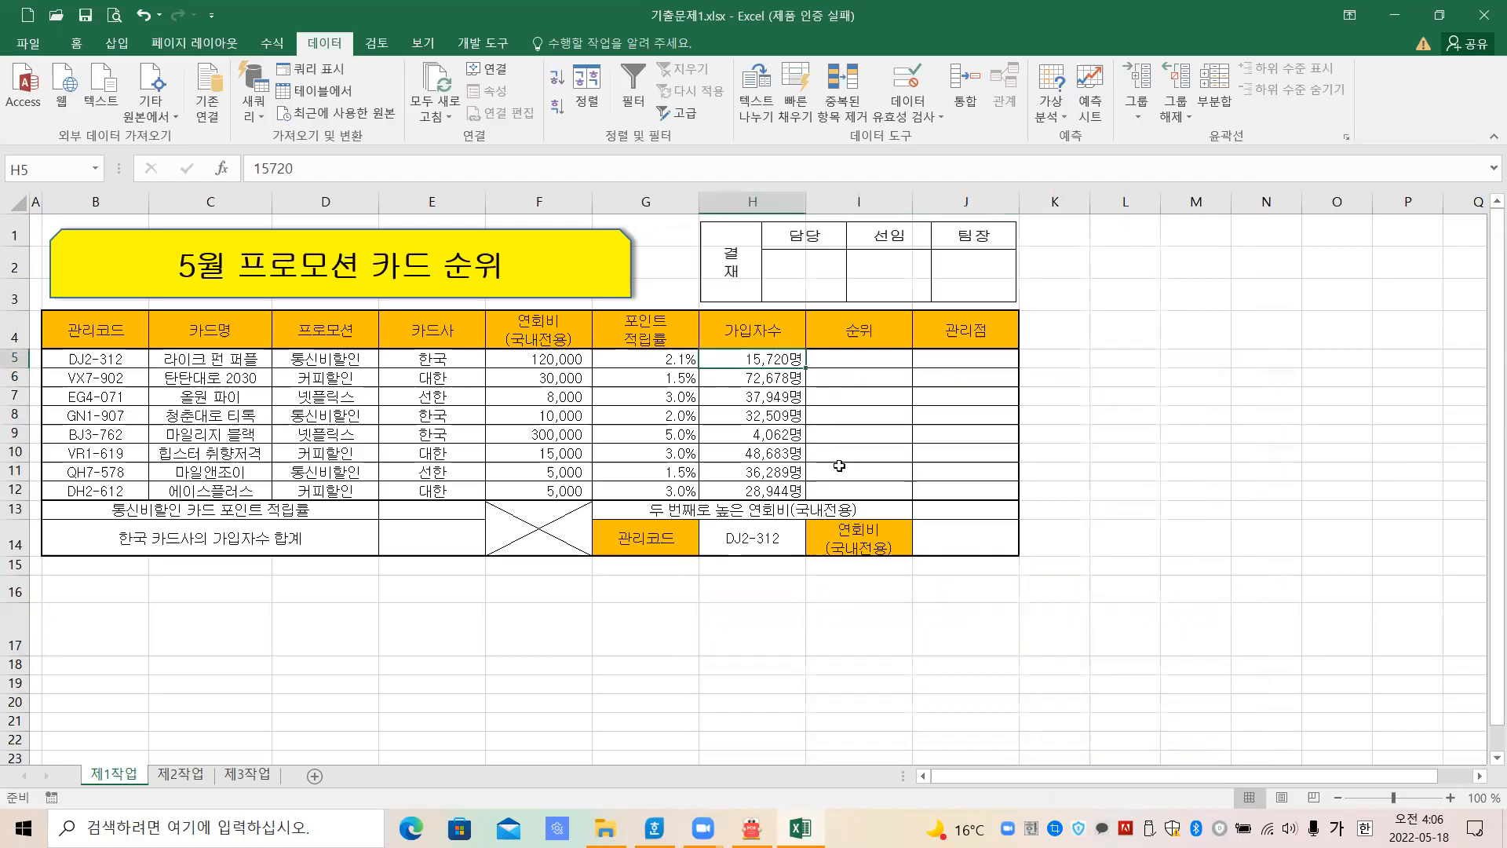
left_click(77, 43)
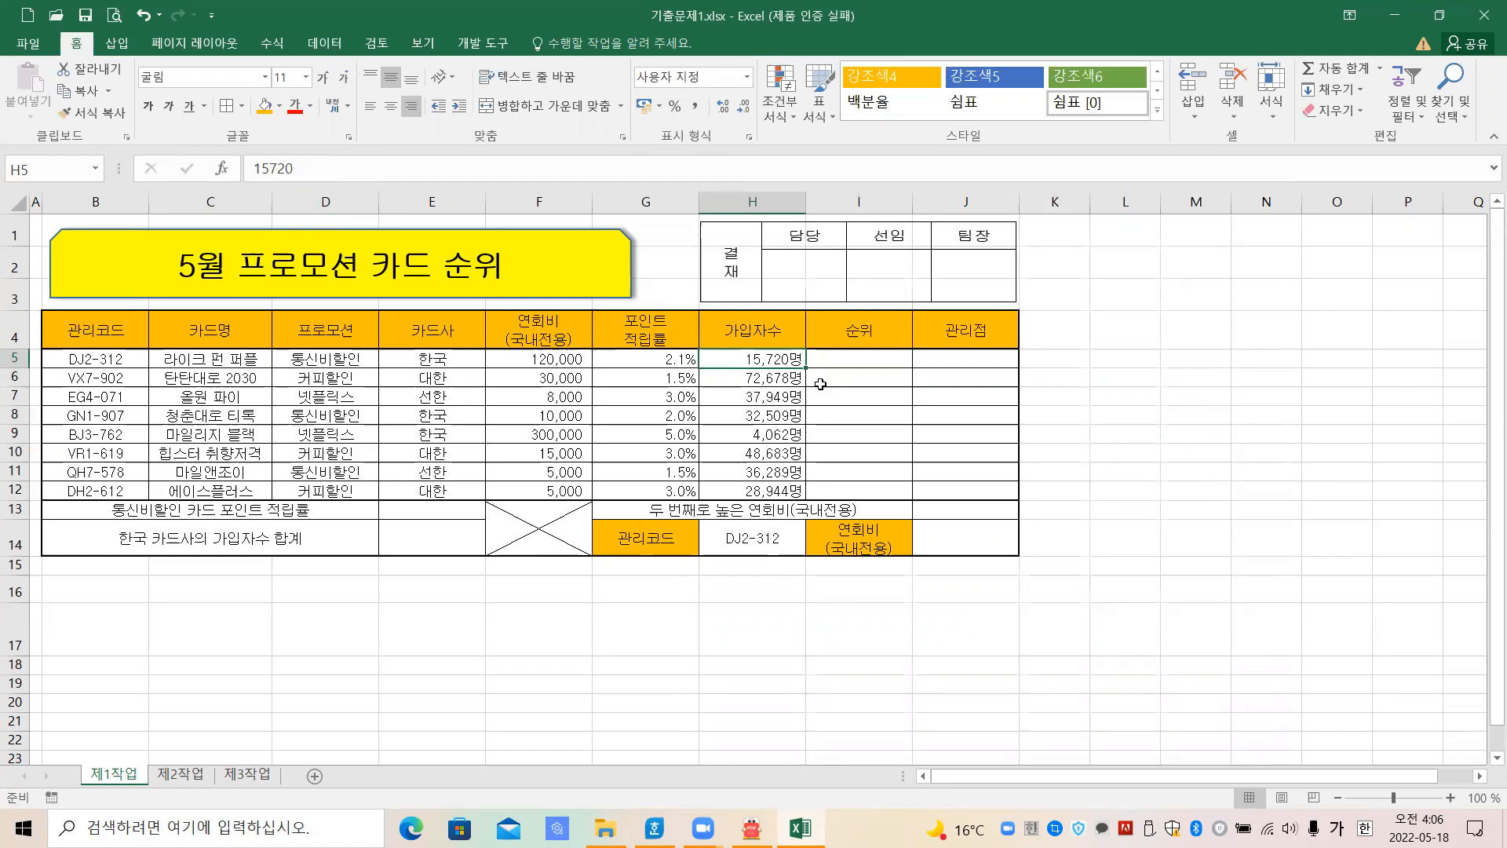
type("500")
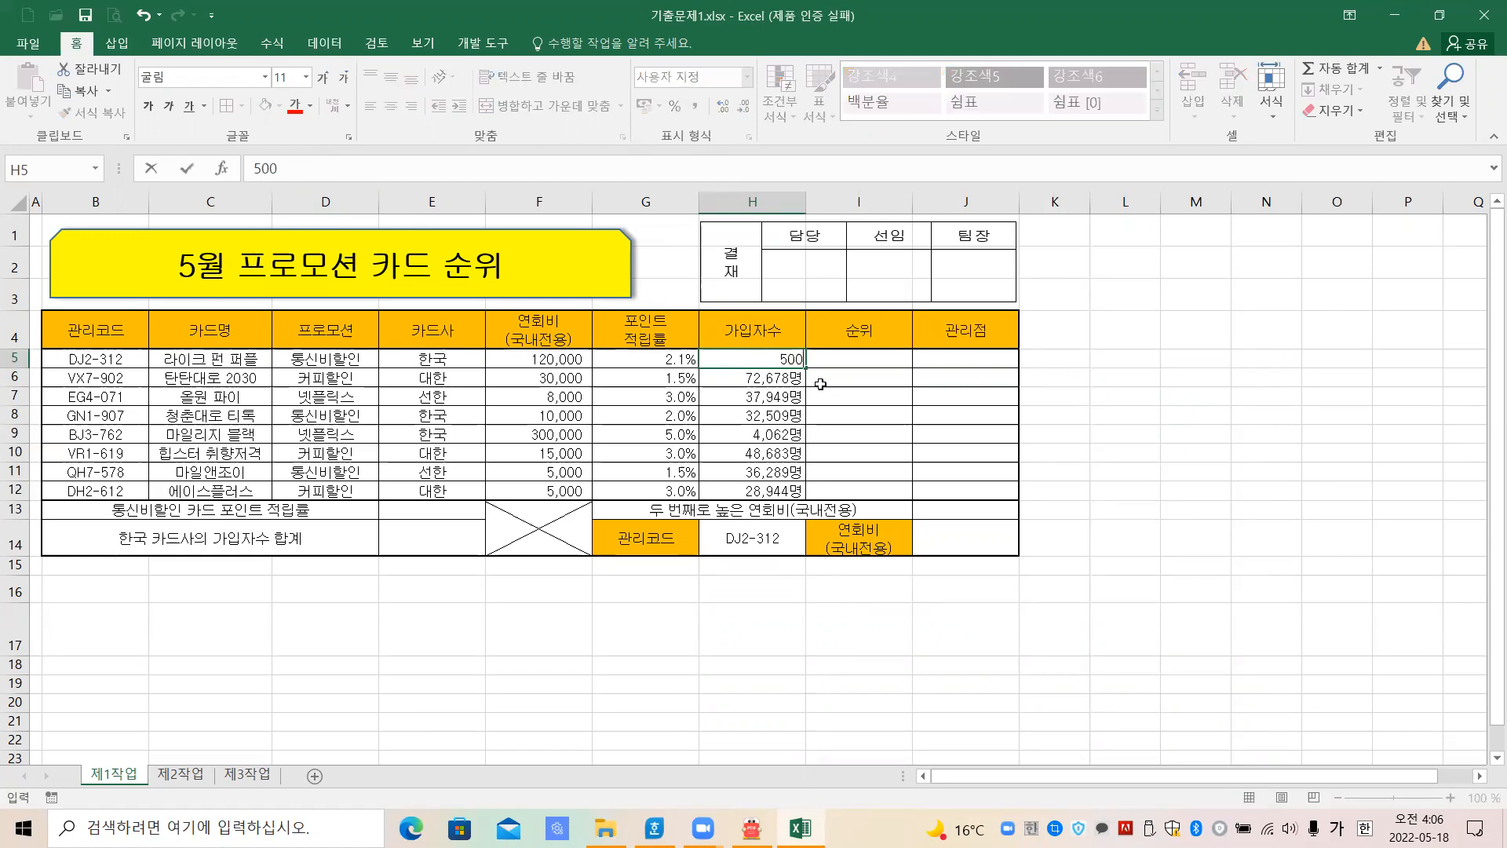
key("Return")
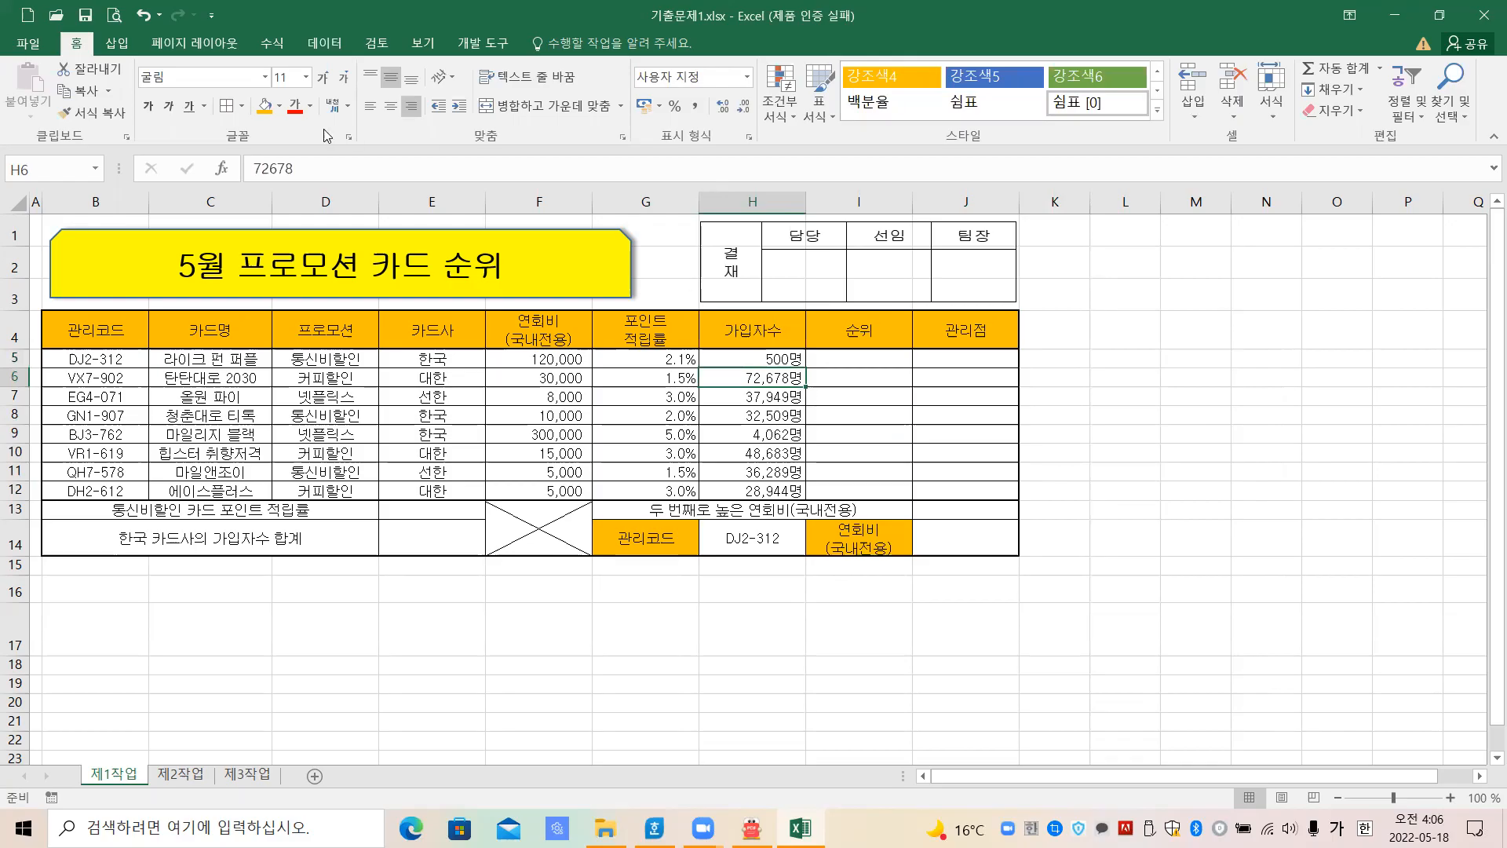
left_click(143, 15)
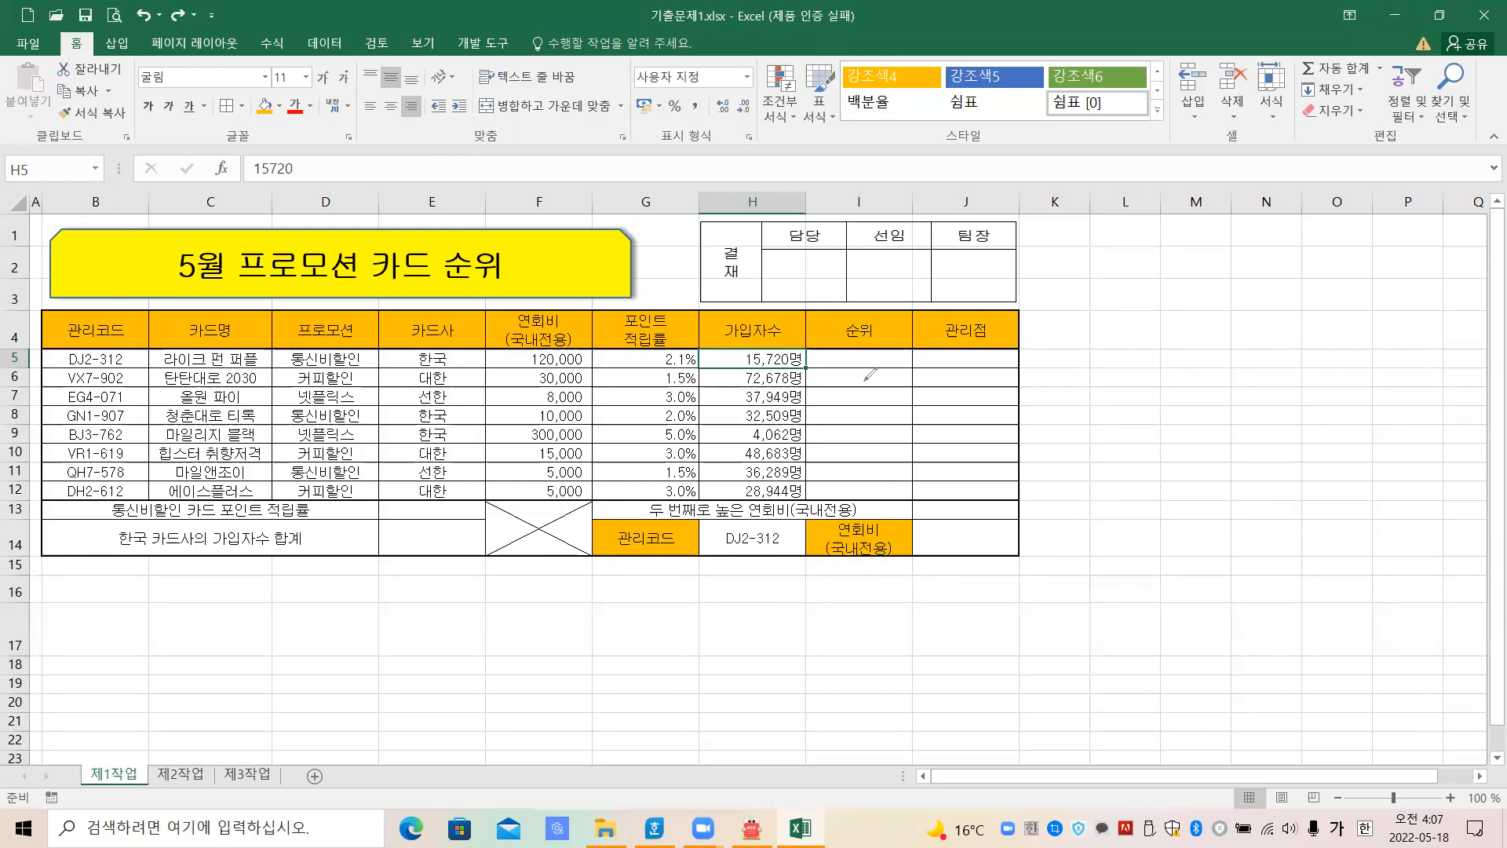
mouse_move(904, 453)
left_mouse_down()
mouse_move(1036, 426)
mouse_move(989, 516)
left_mouse_up()
mouse_move(955, 409)
left_mouse_down()
mouse_move(966, 538)
mouse_move(1000, 495)
left_mouse_up()
left_click(898, 518)
left_click_drag(1031, 480, 1018, 570)
mouse_move(1060, 441)
left_mouse_down()
mouse_move(1151, 425)
mouse_move(1123, 516)
left_mouse_up()
mouse_move(1094, 403)
left_mouse_down()
mouse_move(1109, 529)
mouse_move(1131, 501)
left_mouse_up()
mouse_move(1148, 438)
left_mouse_down()
mouse_move(1215, 426)
mouse_move(1203, 514)
left_mouse_up()
mouse_move(1155, 393)
left_mouse_down()
mouse_move(1170, 522)
mouse_move(1205, 499)
left_mouse_up()
left_click_drag(1256, 392, 1304, 452)
left_click_drag(1258, 397, 1307, 462)
left_click_drag(1291, 330, 1287, 364)
left_click_drag(1321, 312, 1318, 363)
mouse_move(901, 390)
left_mouse_down()
mouse_move(911, 449)
mouse_move(936, 409)
left_mouse_up()
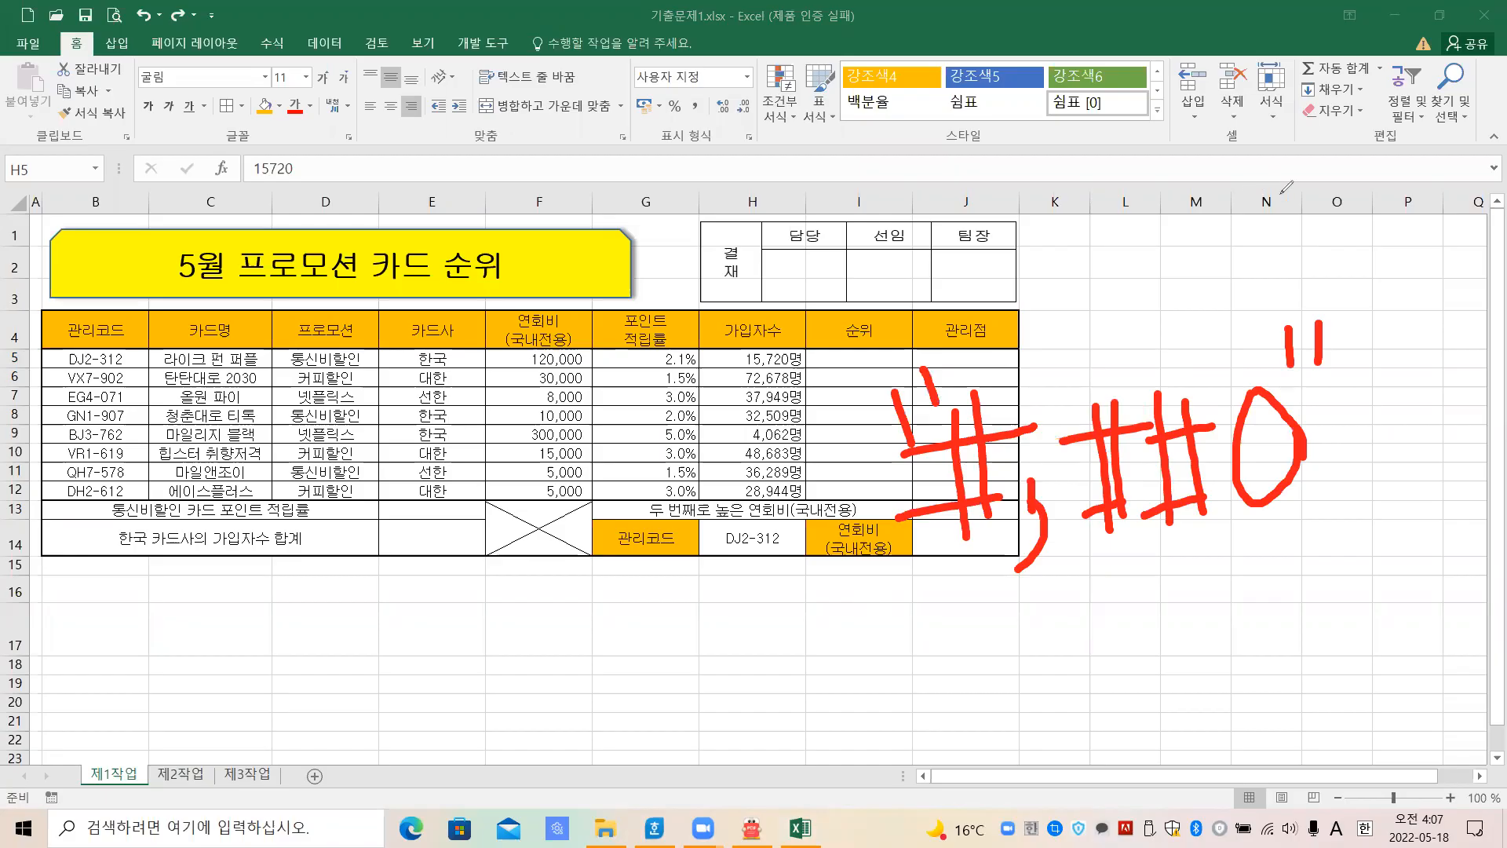
key("e")
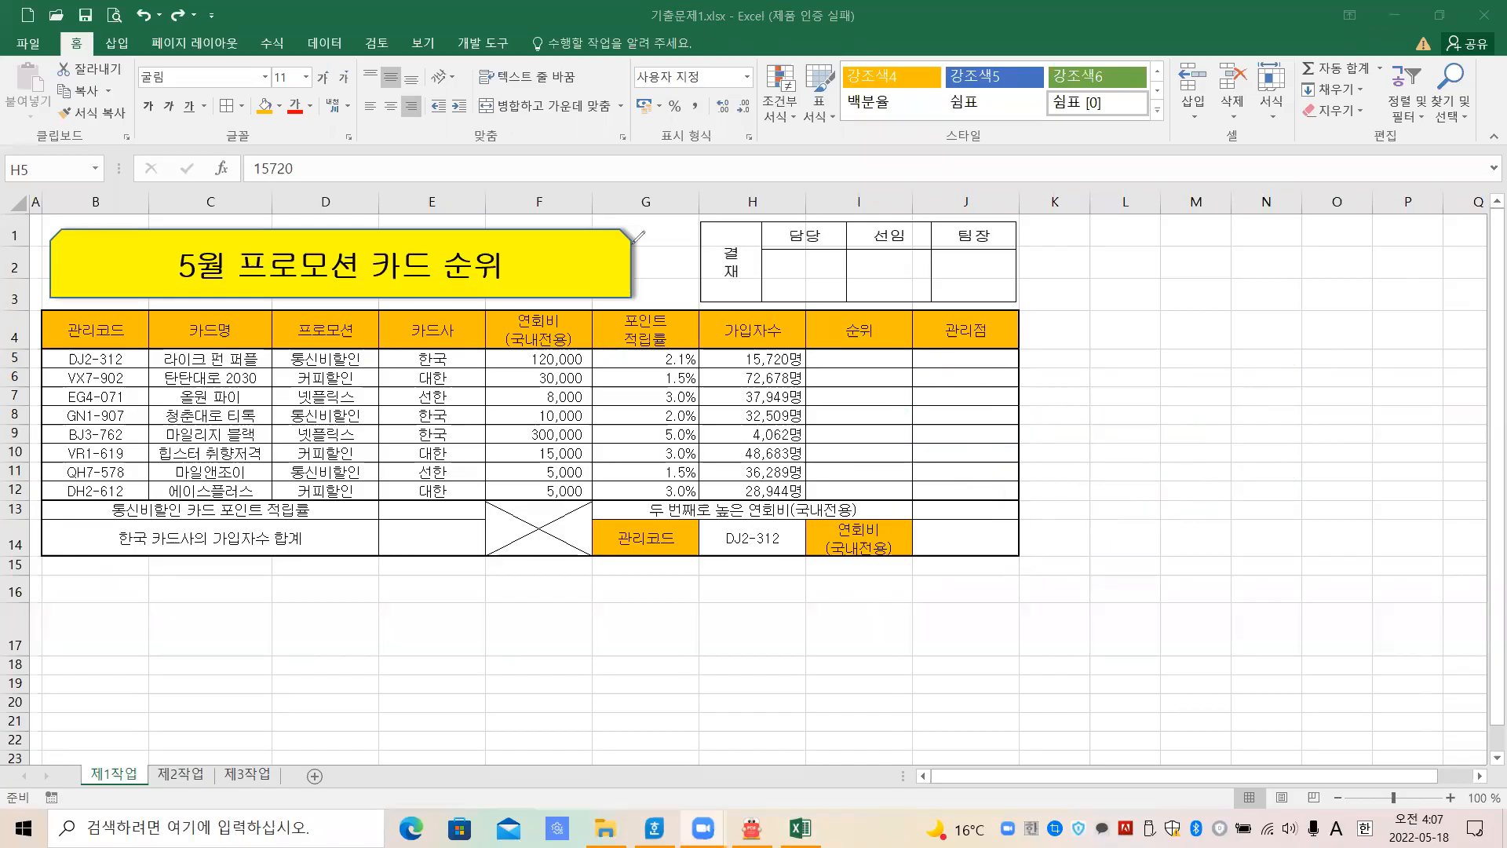
Read the name definition condition for F5:F12 in the 한글 document and return to the Excel workbook
left_click(654, 828)
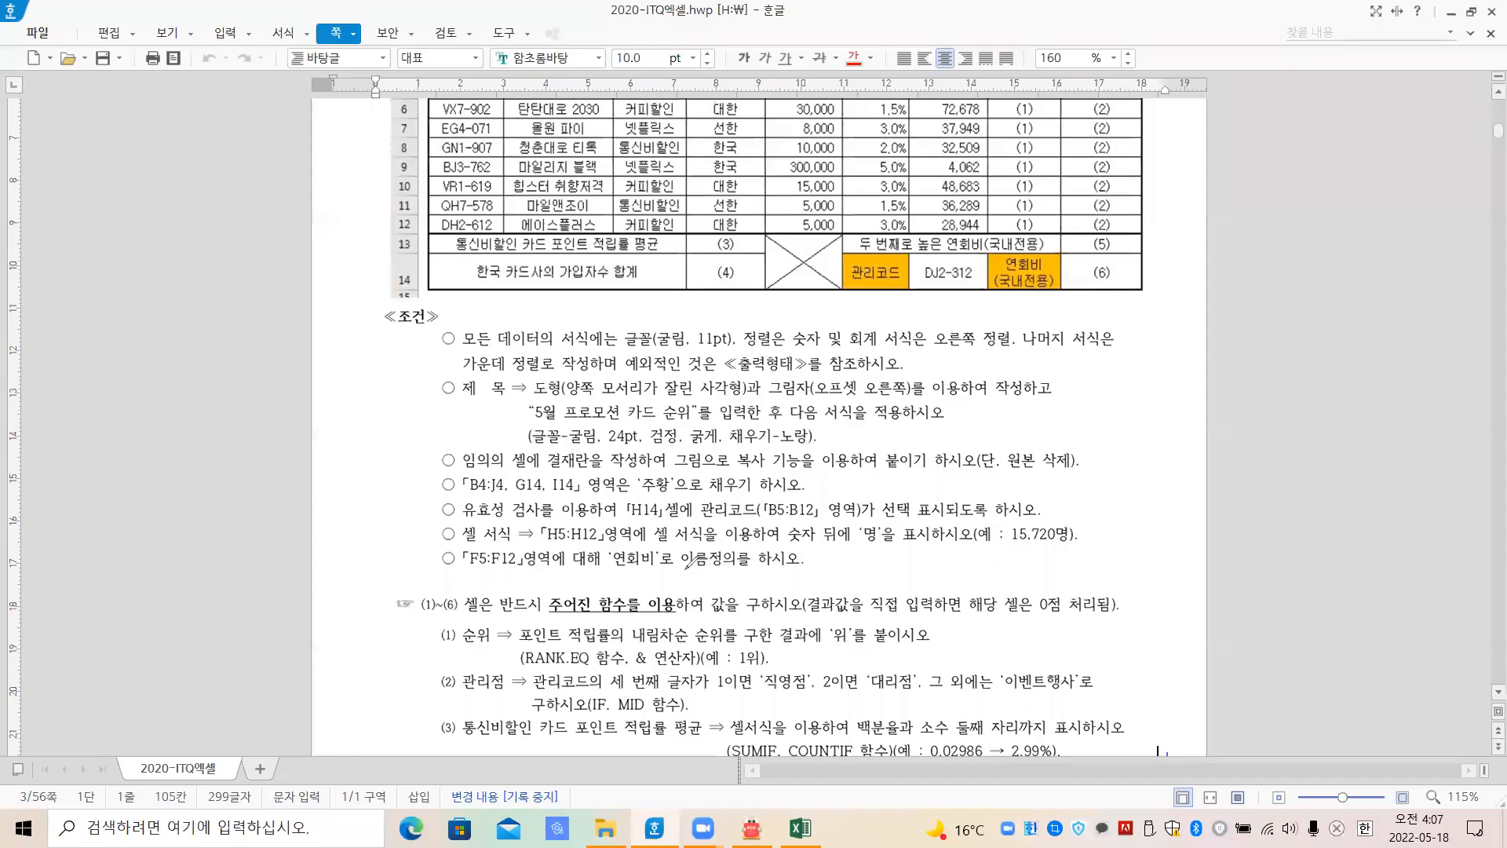
mouse_move(683, 572)
left_mouse_down()
mouse_move(736, 574)
mouse_move(722, 621)
mouse_move(789, 609)
left_mouse_up()
left_click(738, 622)
left_click_drag(791, 590, 832, 602)
left_click(824, 558)
left_click_drag(834, 556, 865, 603)
mouse_move(860, 558)
left_mouse_down()
mouse_move(875, 549)
mouse_move(872, 582)
mouse_move(884, 550)
mouse_move(884, 595)
left_mouse_up()
mouse_move(873, 601)
left_mouse_down()
mouse_move(877, 632)
mouse_move(891, 628)
left_mouse_up()
left_click_drag(863, 611, 879, 626)
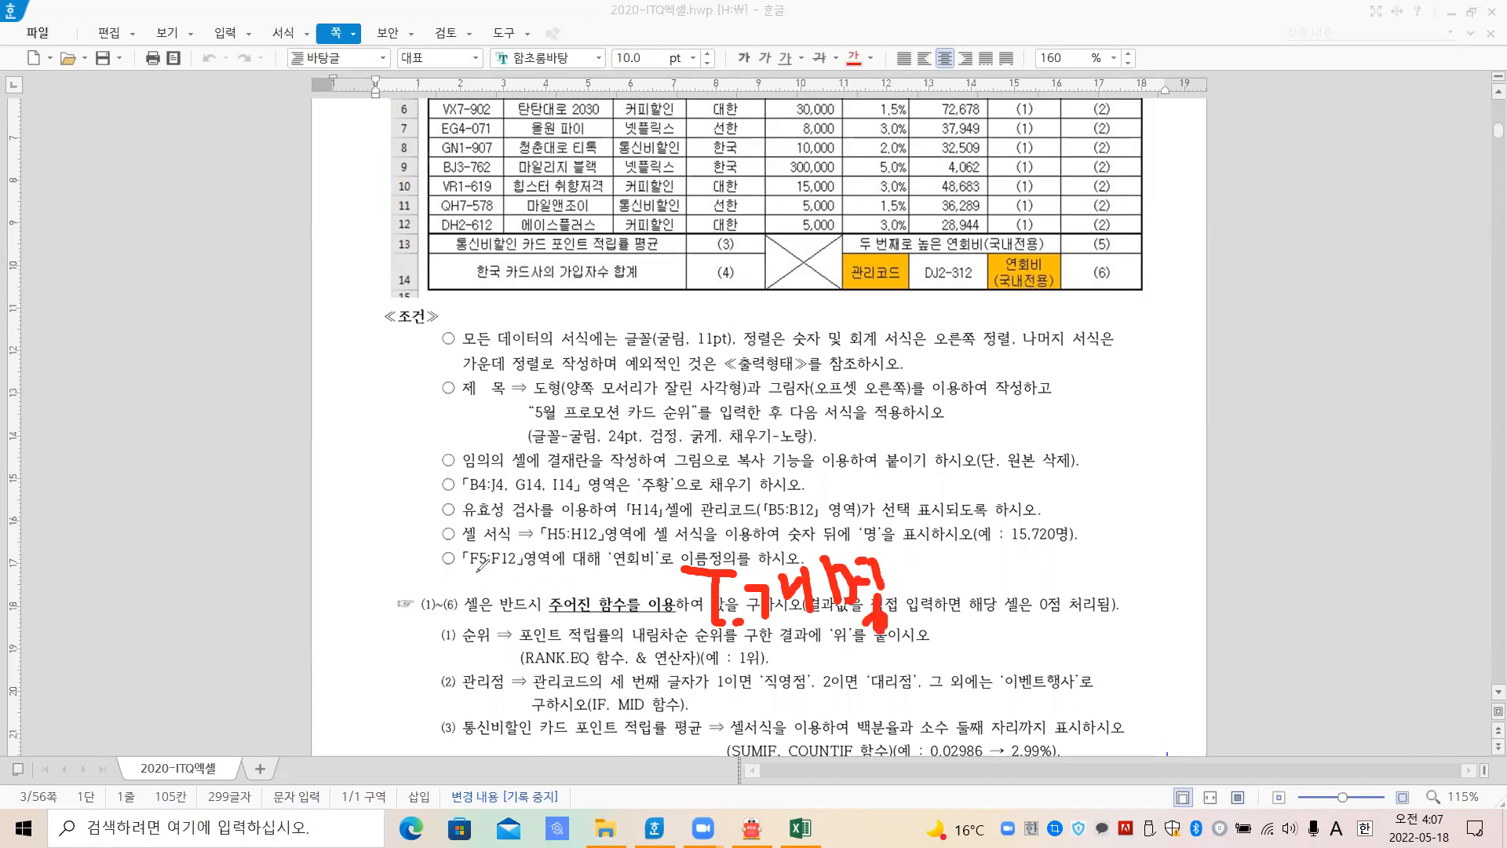
mouse_move(615, 585)
left_mouse_down()
mouse_move(658, 582)
mouse_move(645, 582)
left_mouse_up()
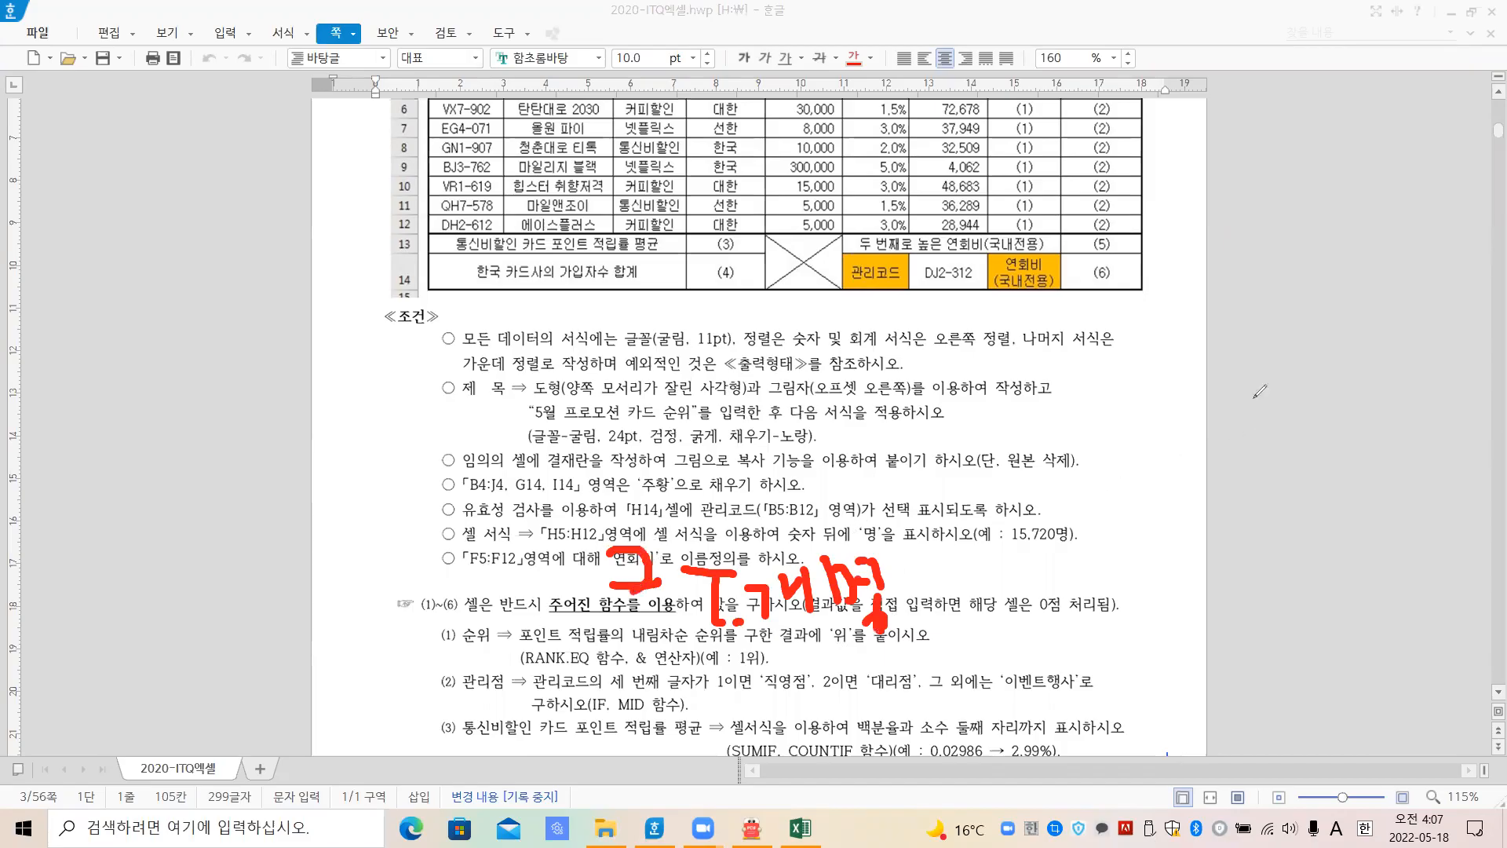
key("e")
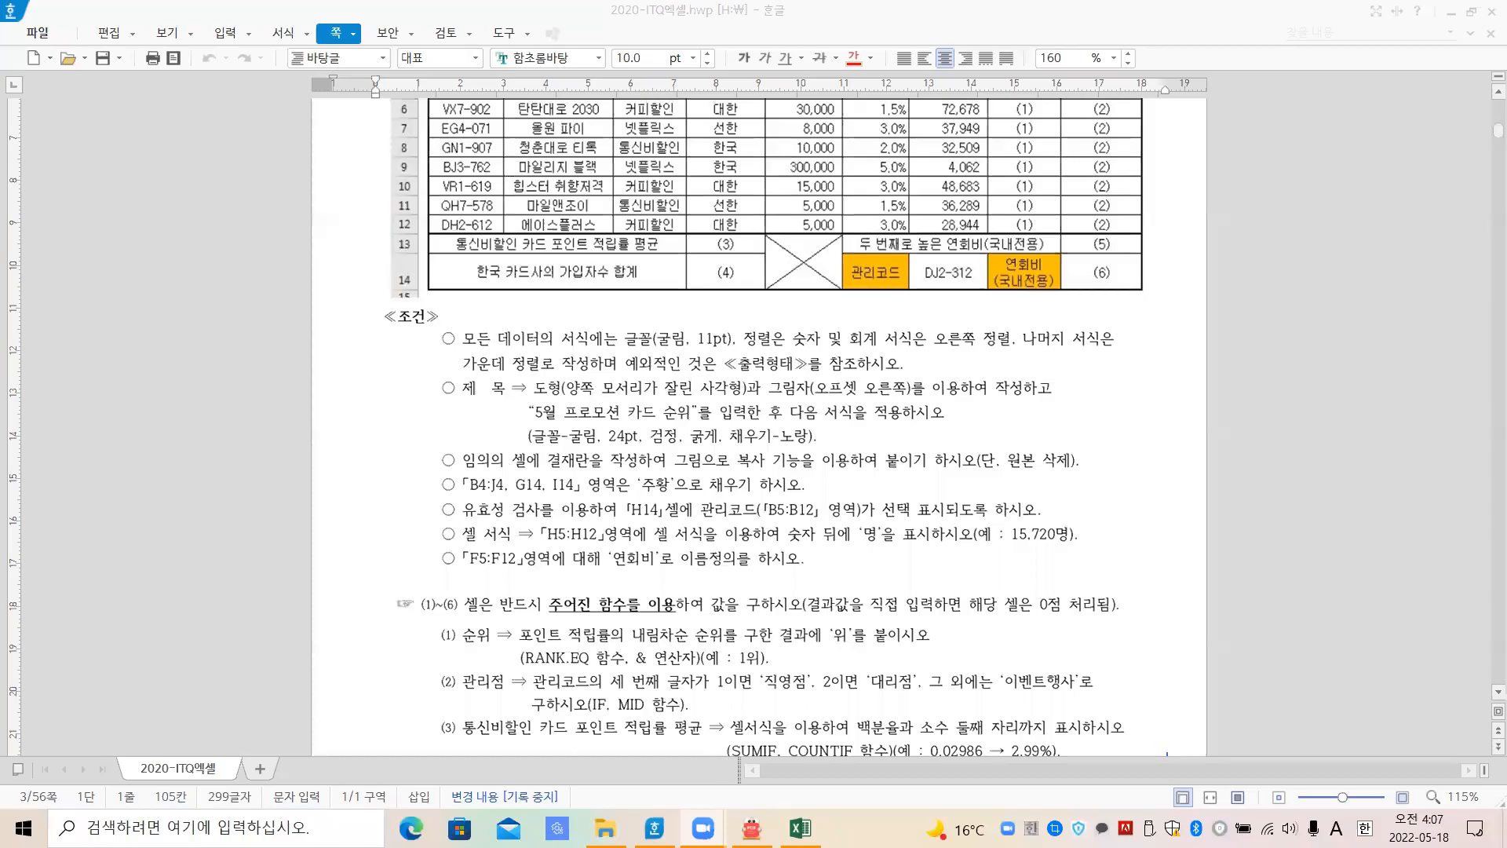
left_click(799, 828)
left_click(800, 828)
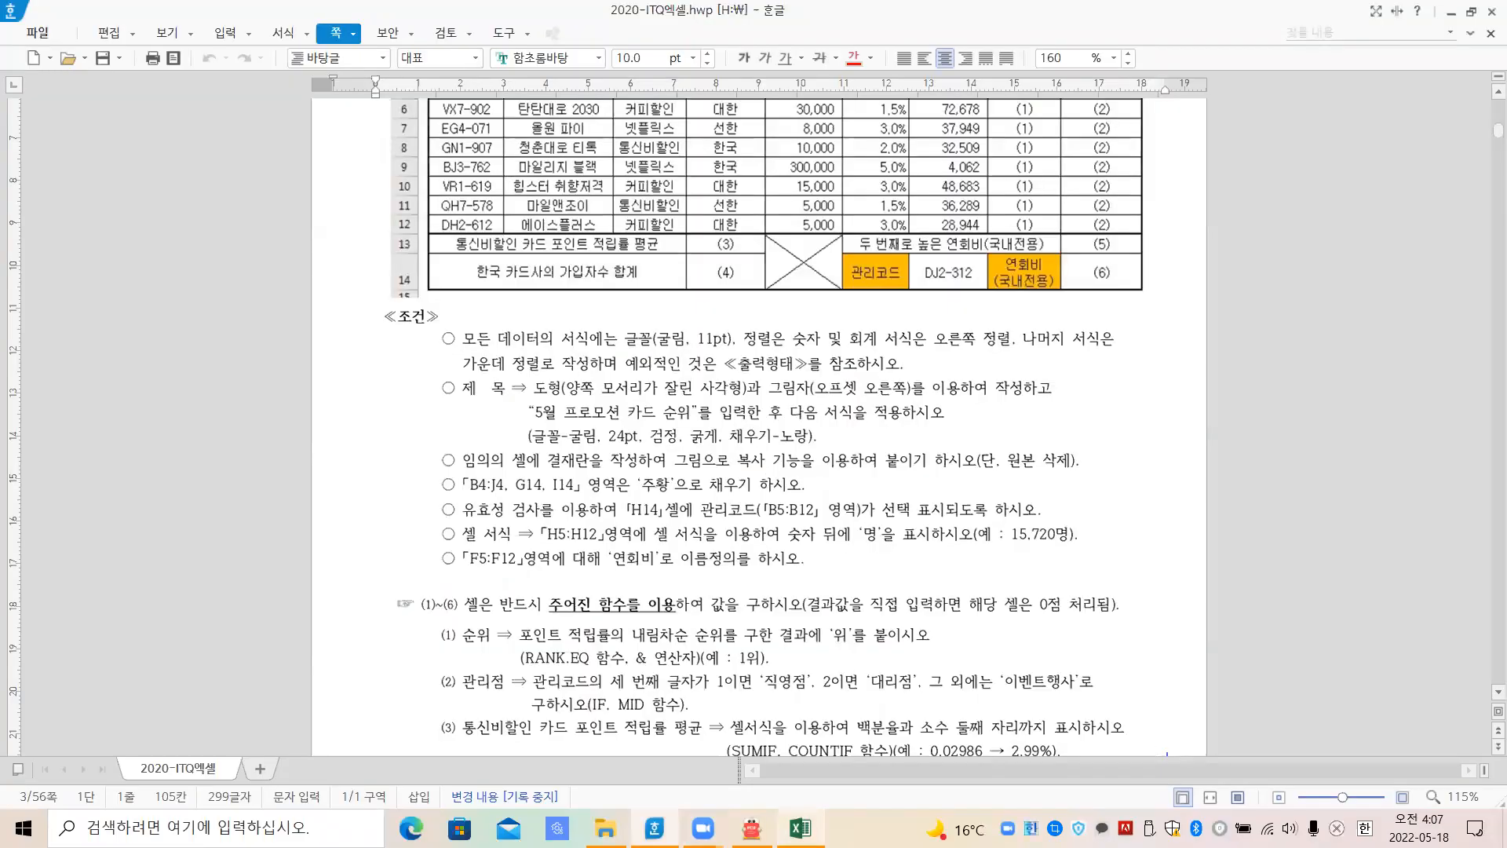
left_click(800, 828)
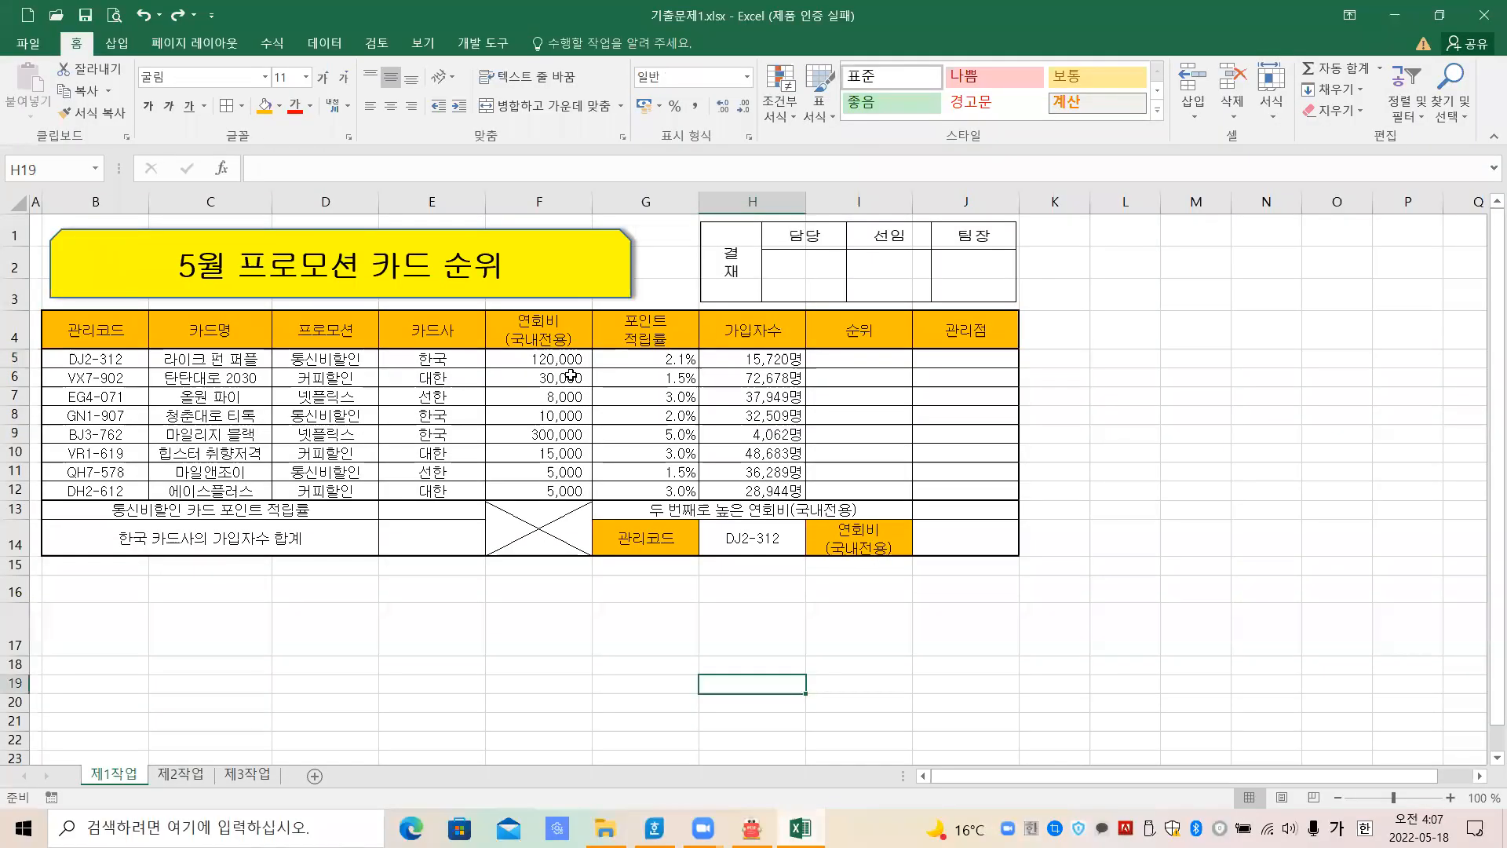
Define the name 연회비 for the range F5:F12
left_click_drag(553, 358, 554, 492)
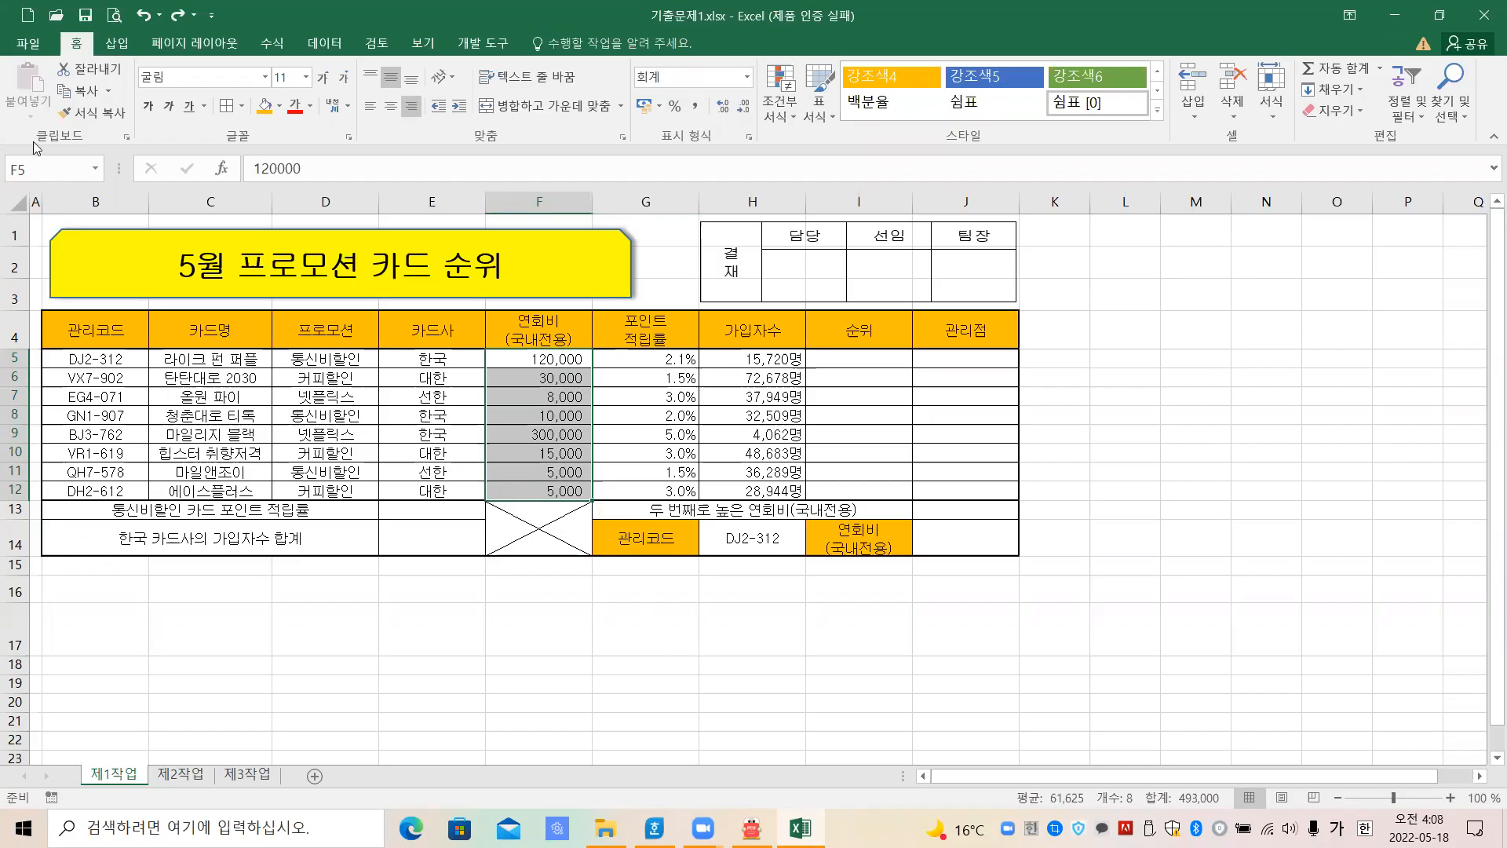
left_click(24, 168)
type("연호")
type("비")
key("Return")
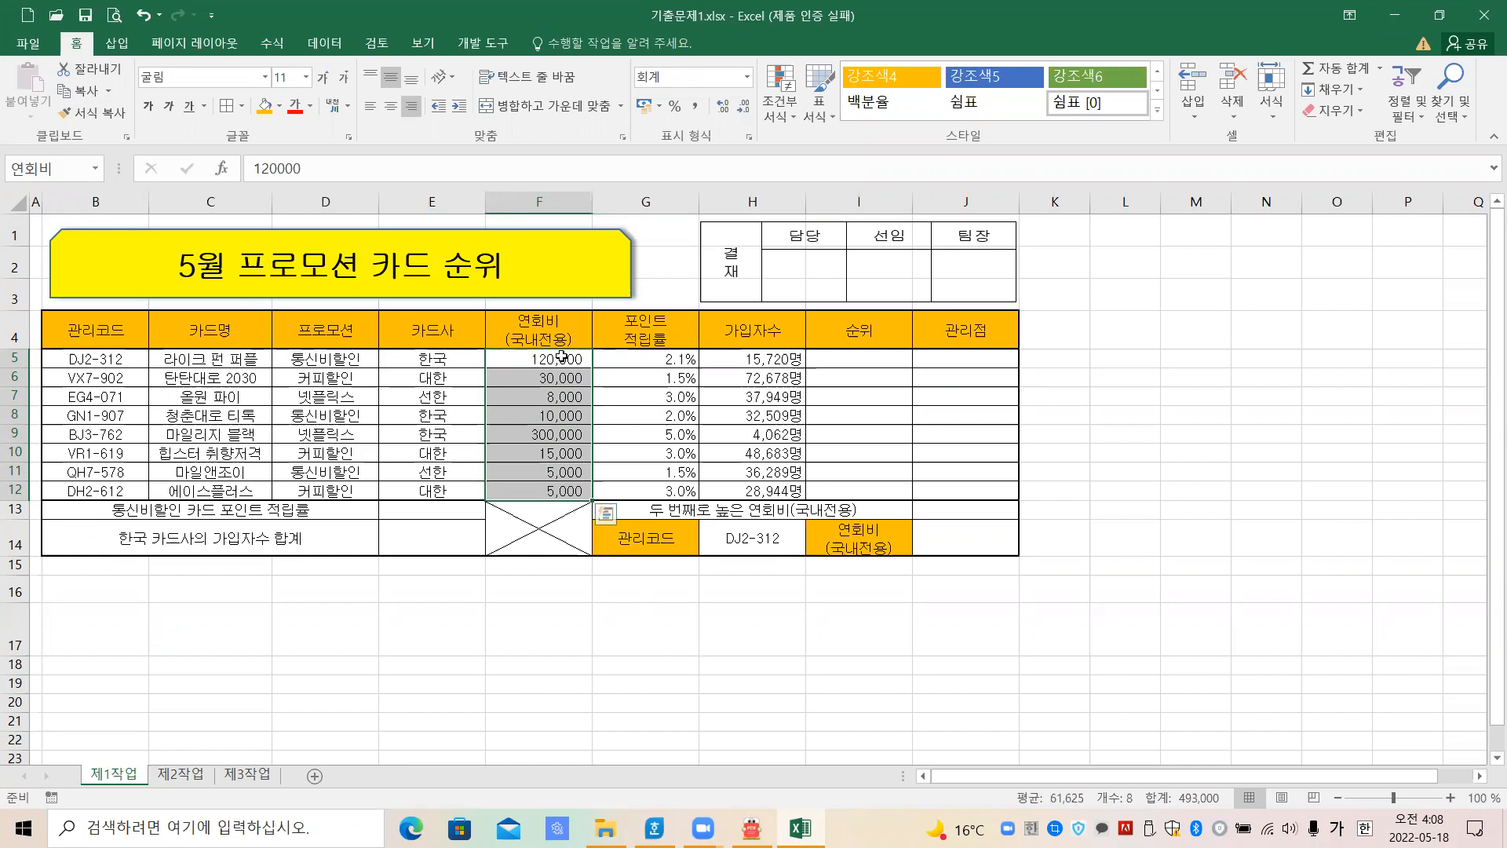
left_click_drag(560, 358, 544, 488)
left_click(807, 611)
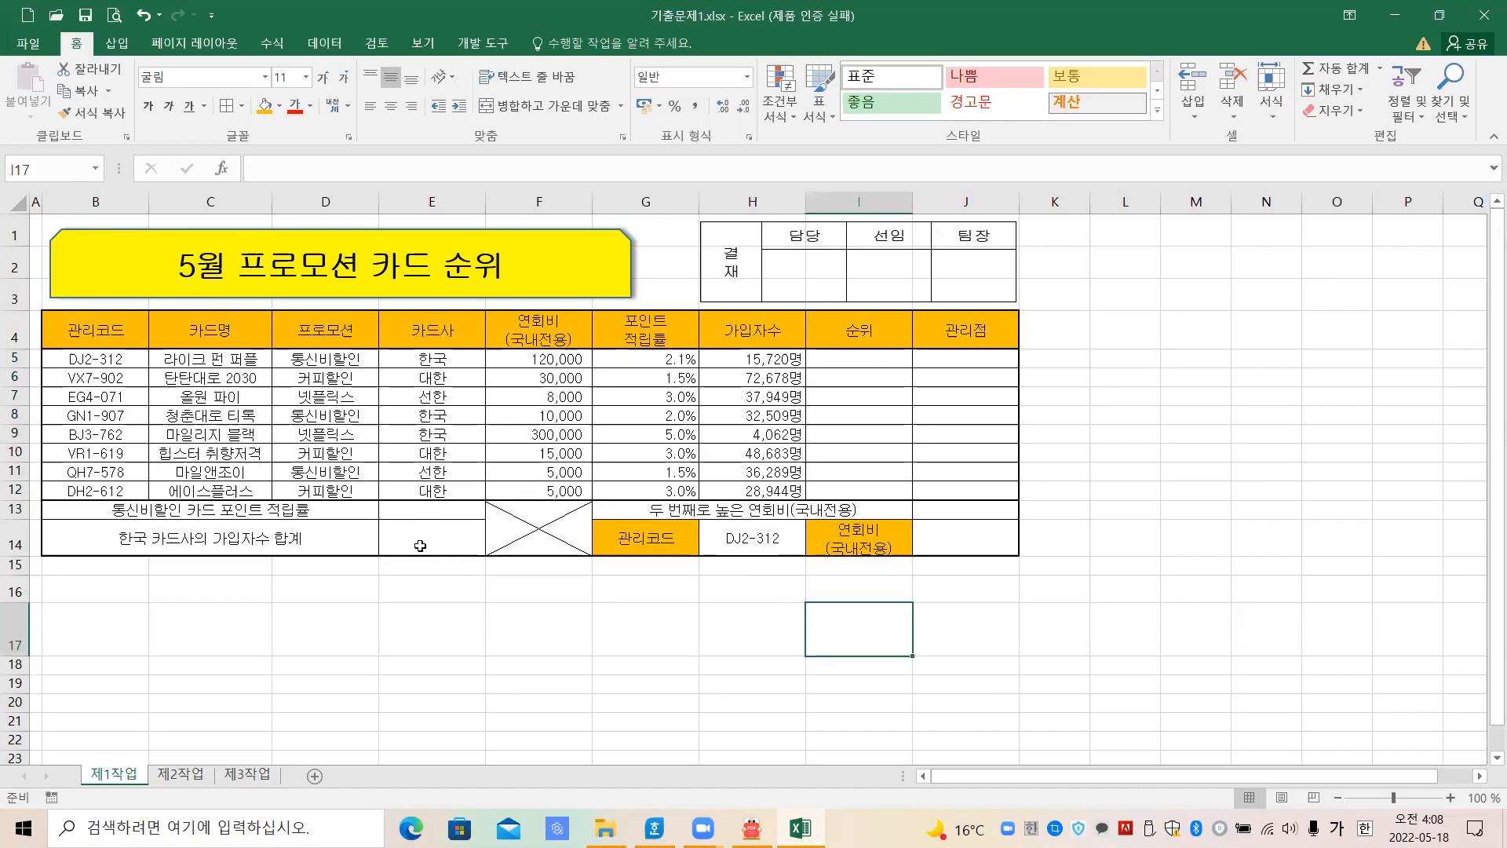
left_click(740, 630)
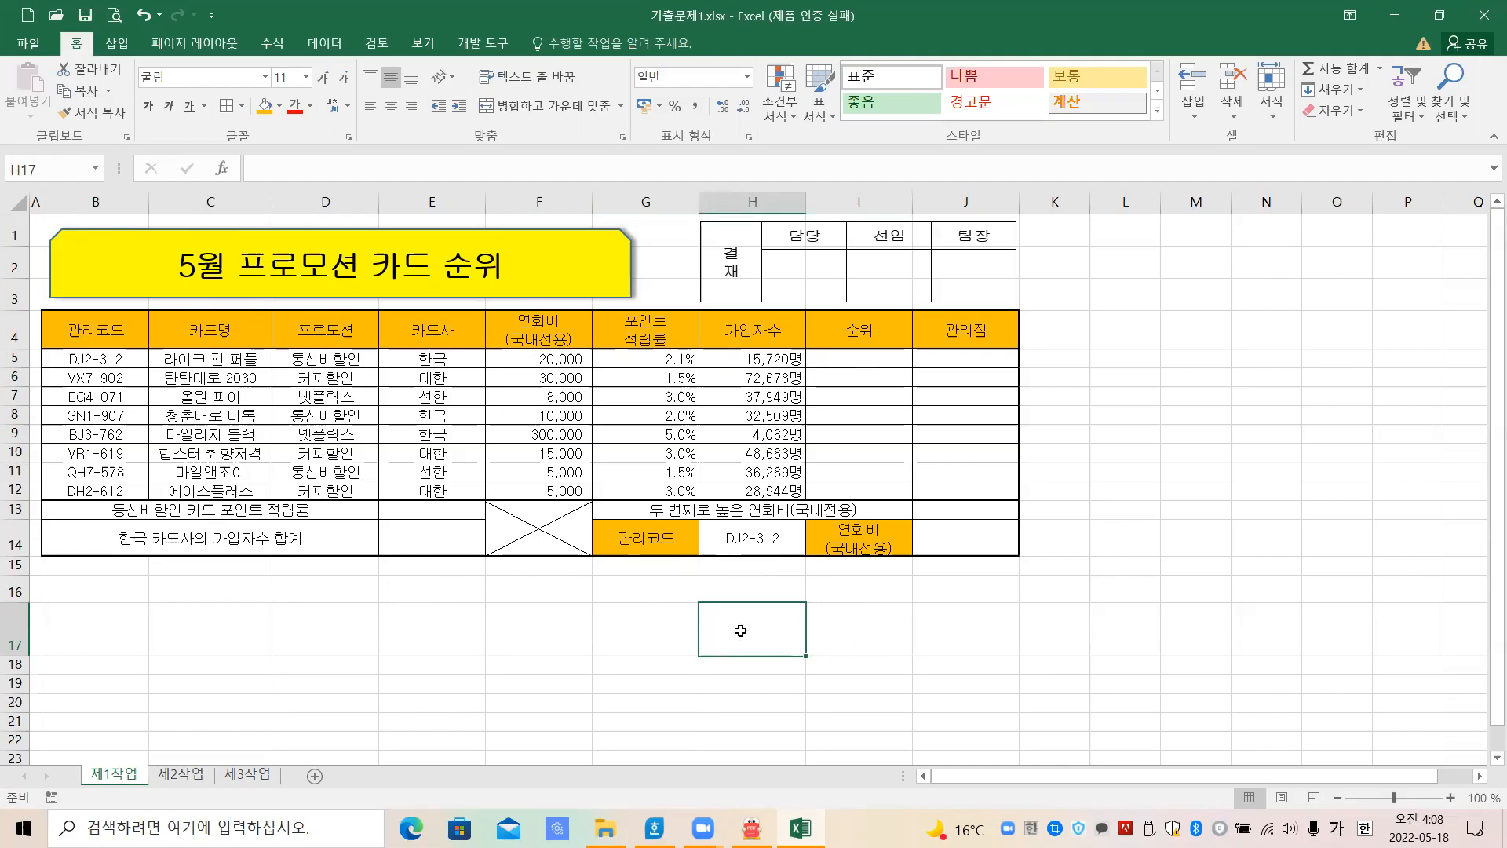
left_click(1282, 620)
left_click_drag(1263, 542, 1168, 453)
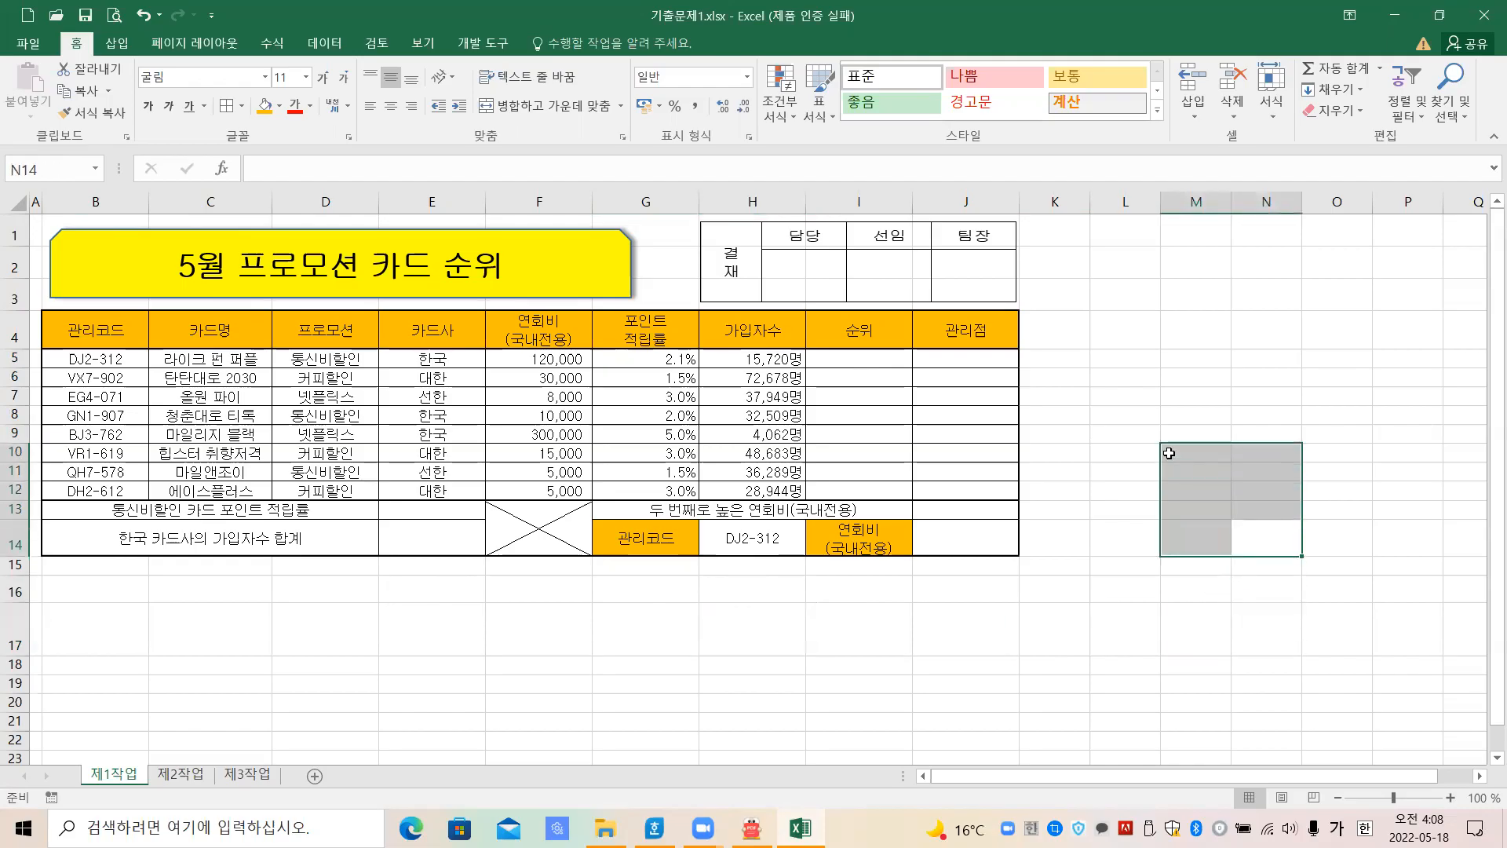
key("Down")
key("Down")
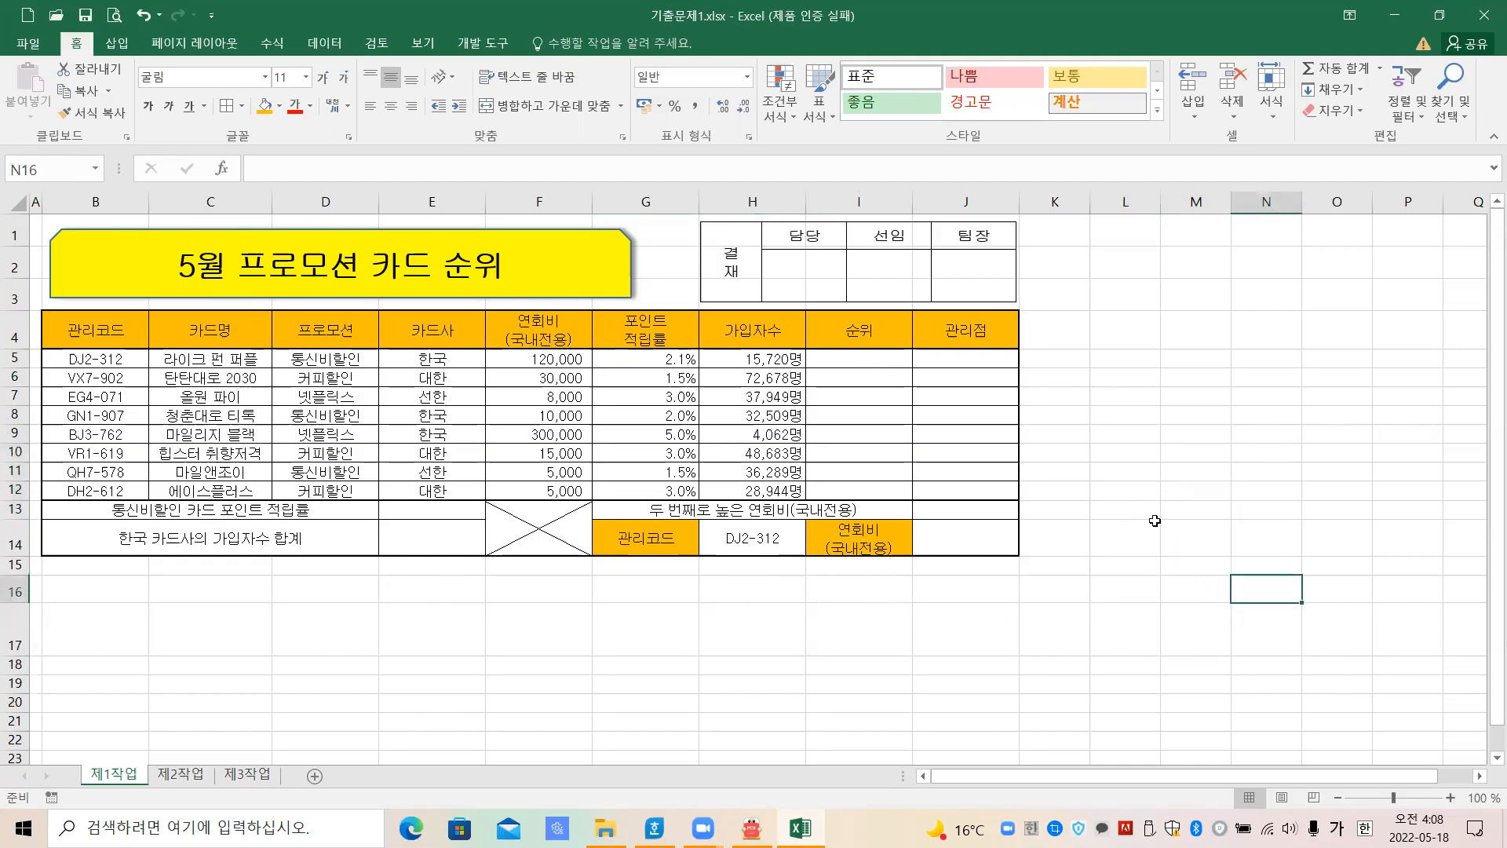
left_click(1155, 521)
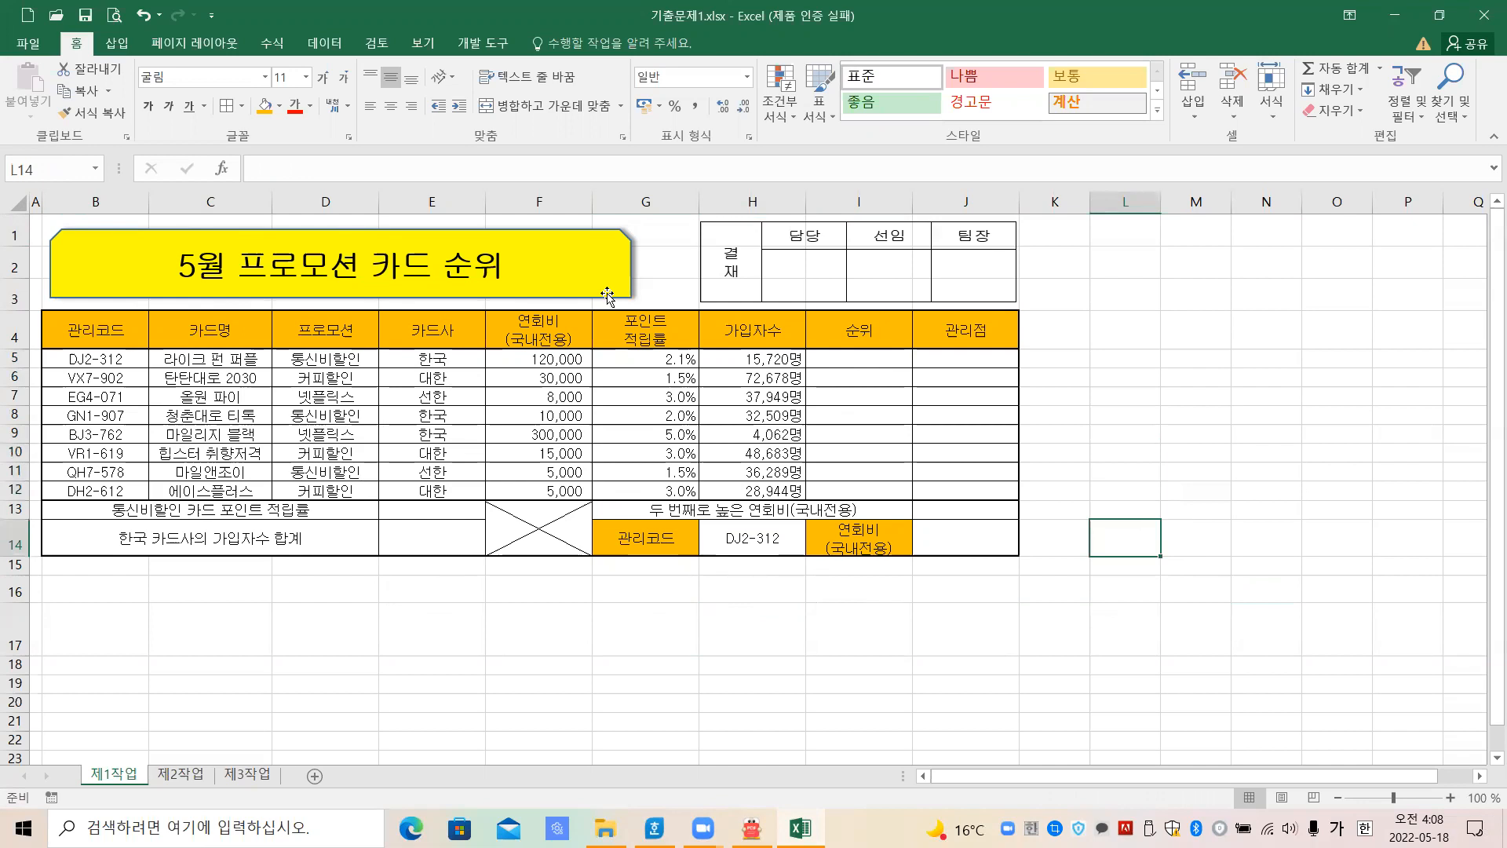
Hide the gridlines (눈금선) on the 제1작업 sheet
left_click(424, 45)
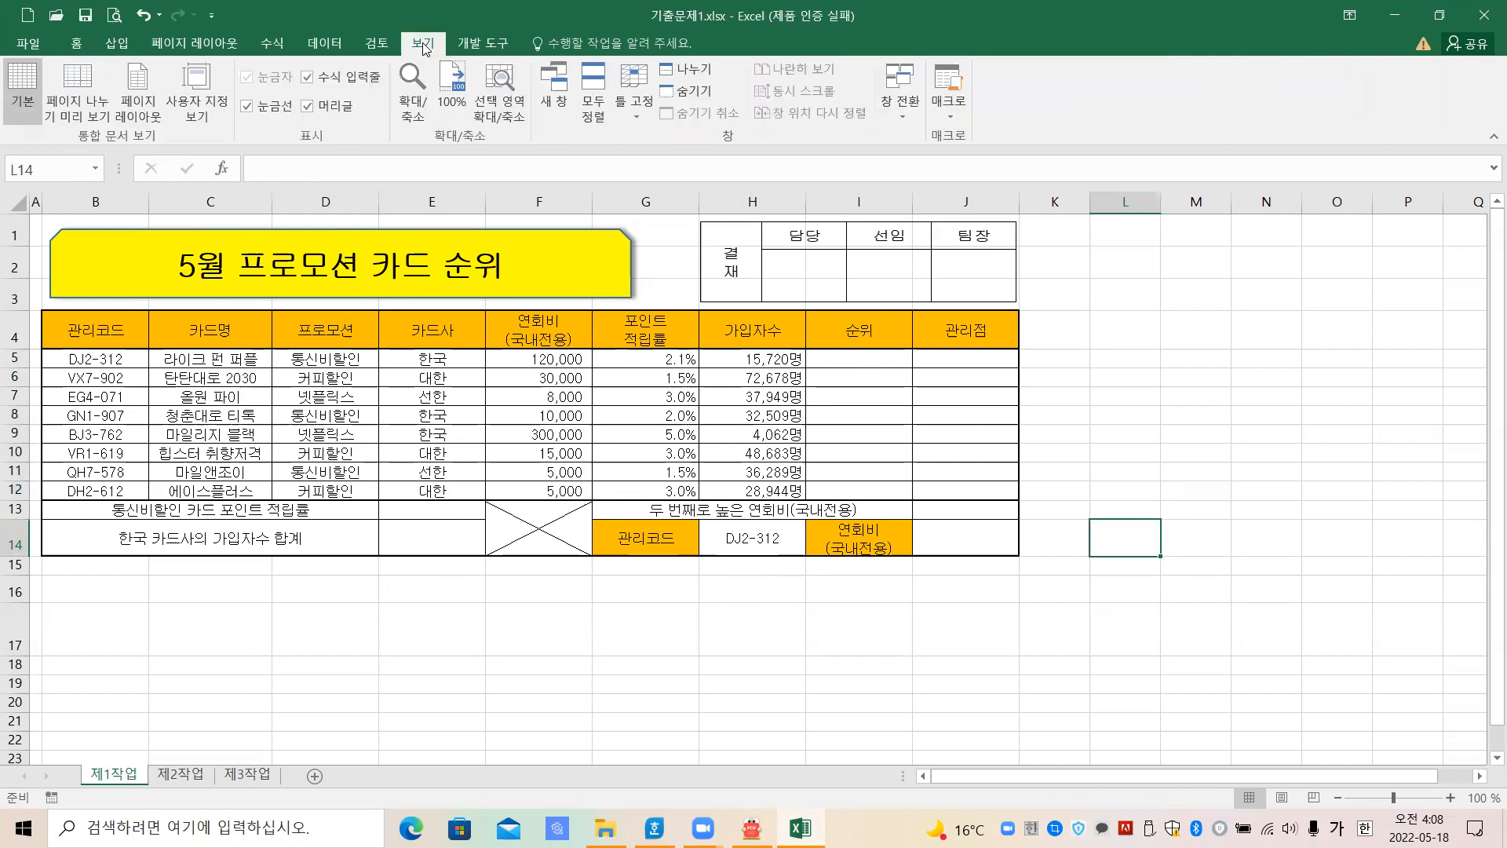
left_click(246, 107)
left_click(1197, 539)
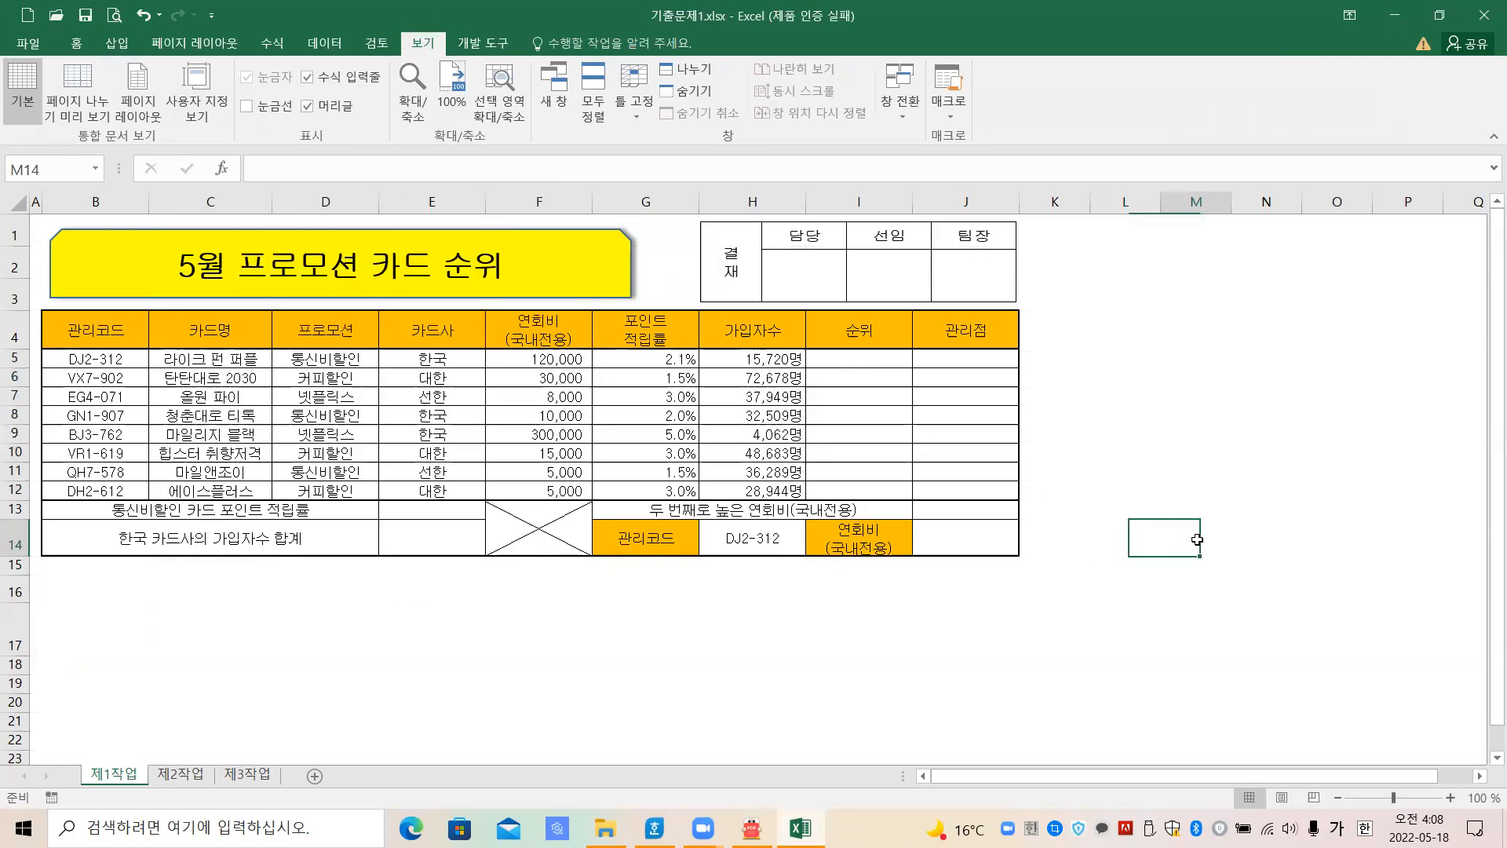
left_click(1248, 456)
left_click(1059, 628)
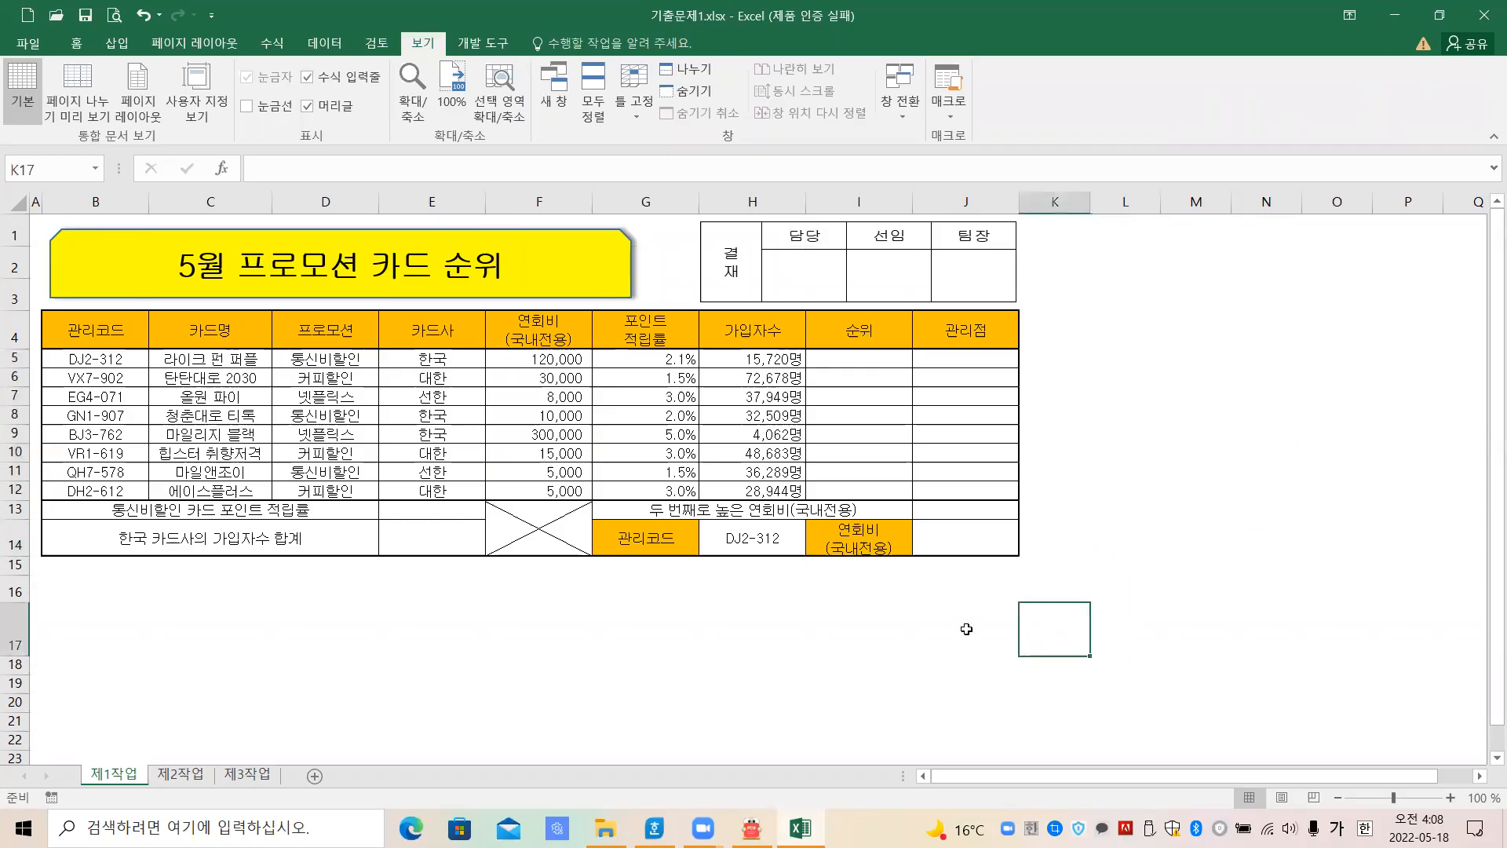